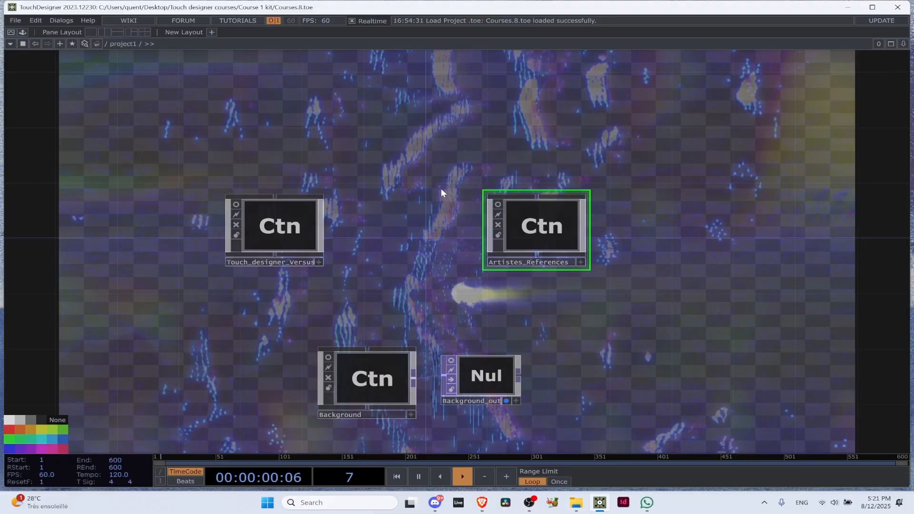
drag(342, 141, 343, 155)
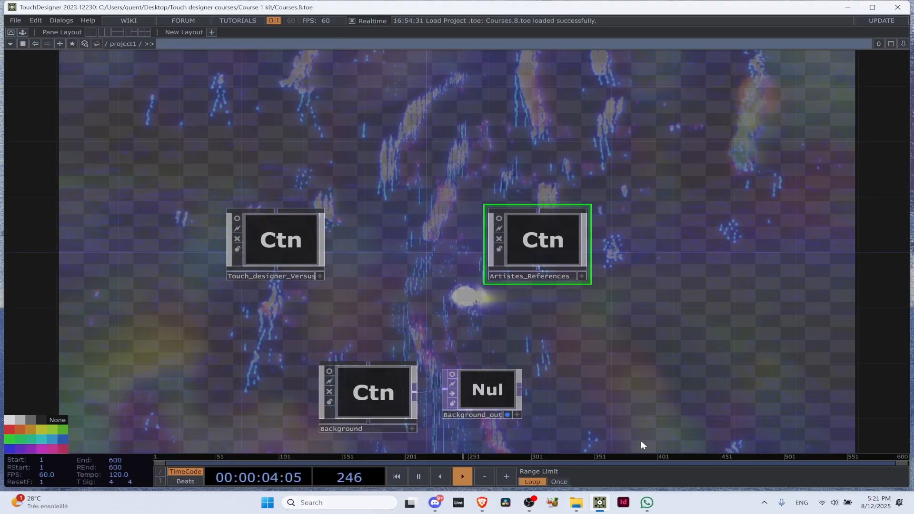
drag(368, 212, 296, 338)
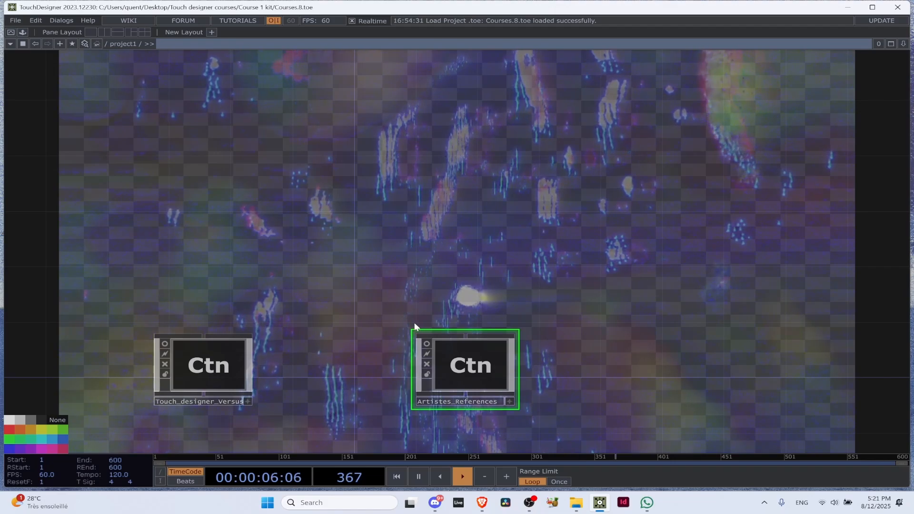
click(439, 506)
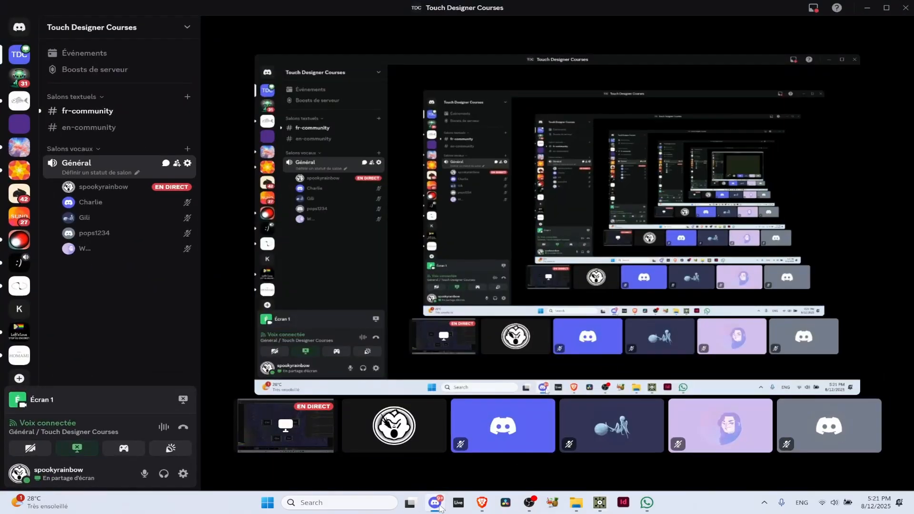
key(alt+Tab)
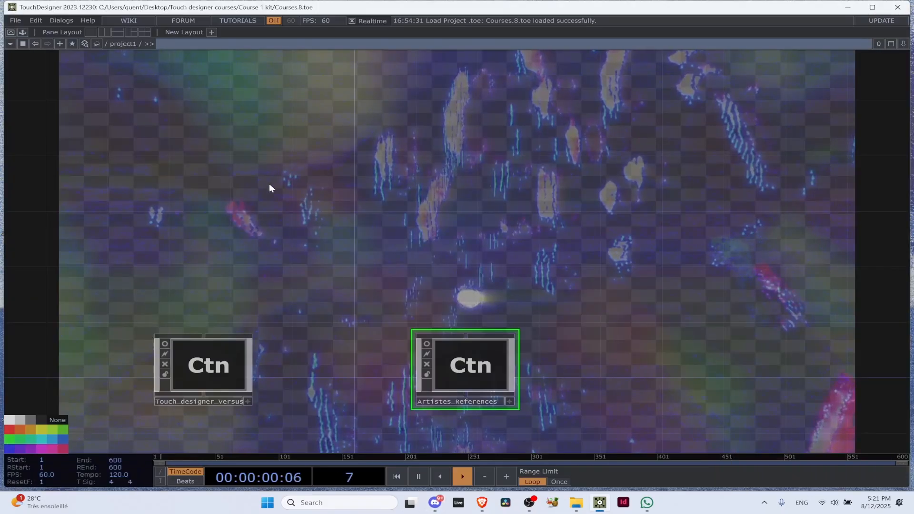
drag(322, 289, 386, 189)
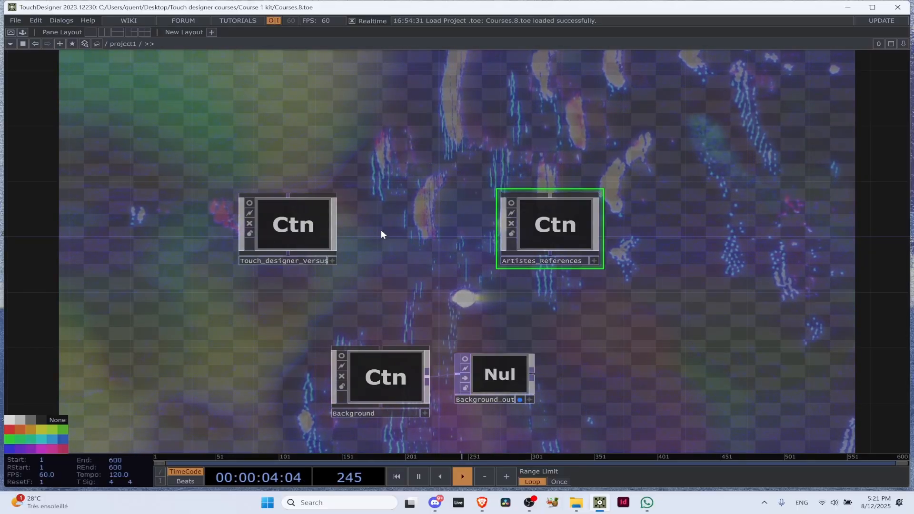
Enter the Touch_designer_Versus container's network from project1
scroll(347, 252, up, 3)
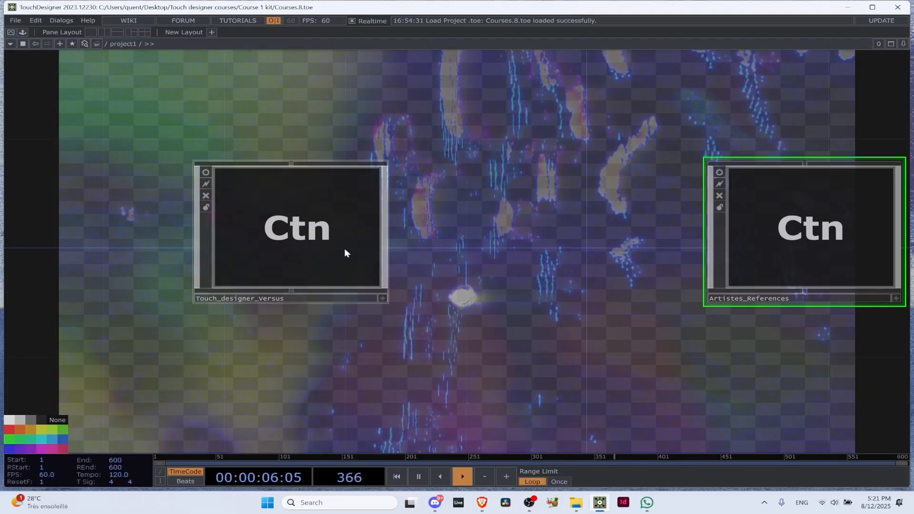
scroll(470, 205, down, 4)
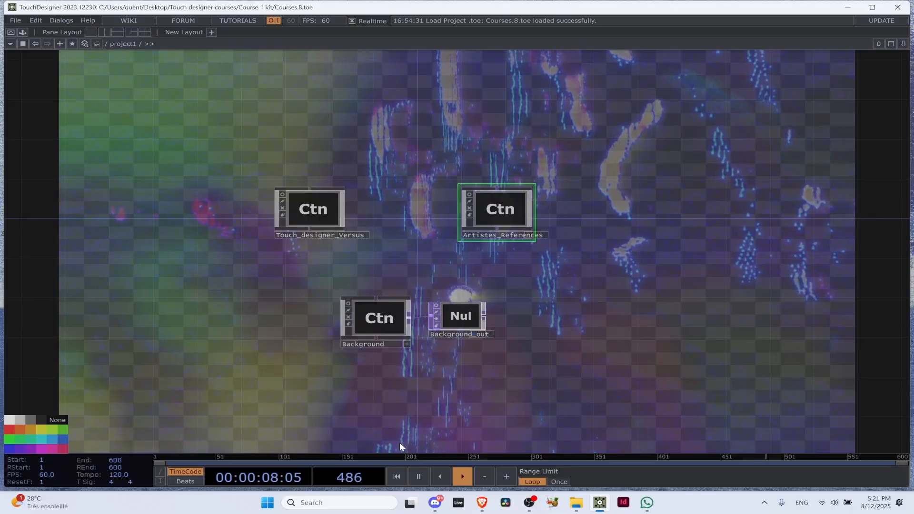
scroll(524, 308, up, 3)
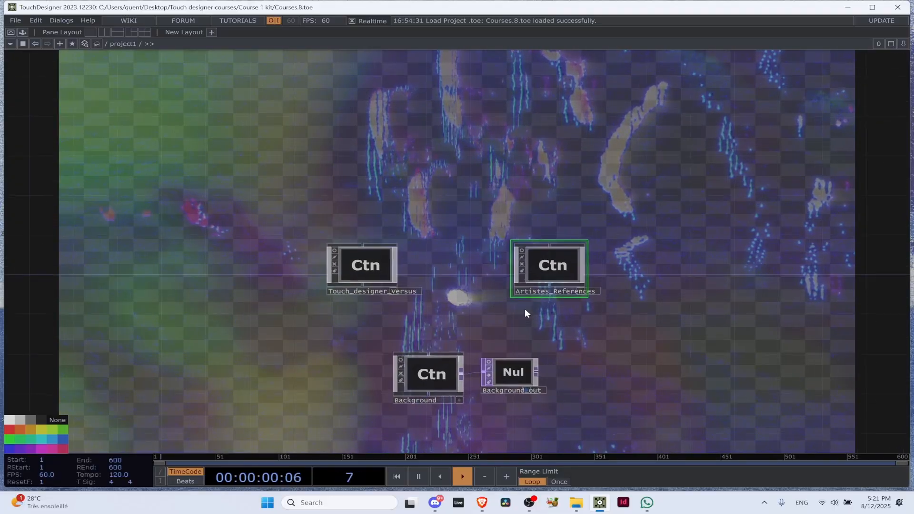
scroll(334, 317, up, 5)
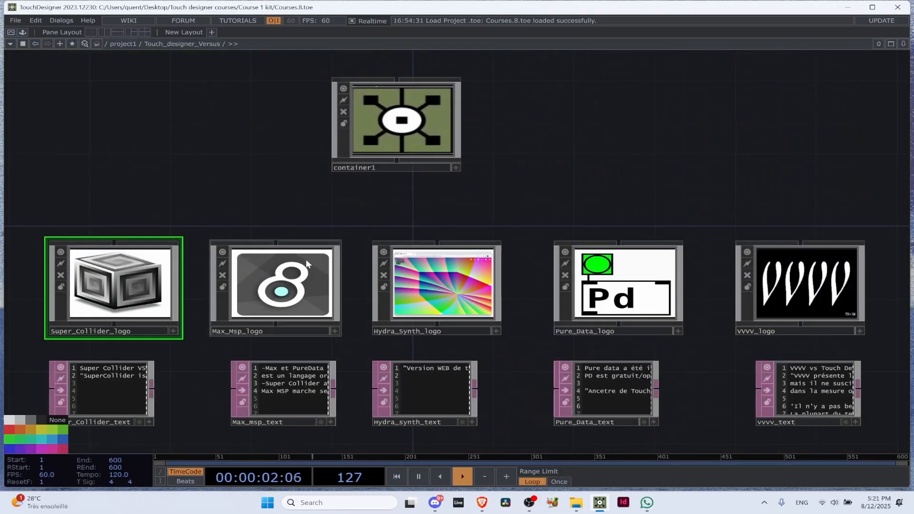
Examine the software logos and their text notes for Super Collider, Max MSP, Hydra, Pure Data and VVVV
scroll(259, 320, down, 5)
scroll(220, 247, up, 8)
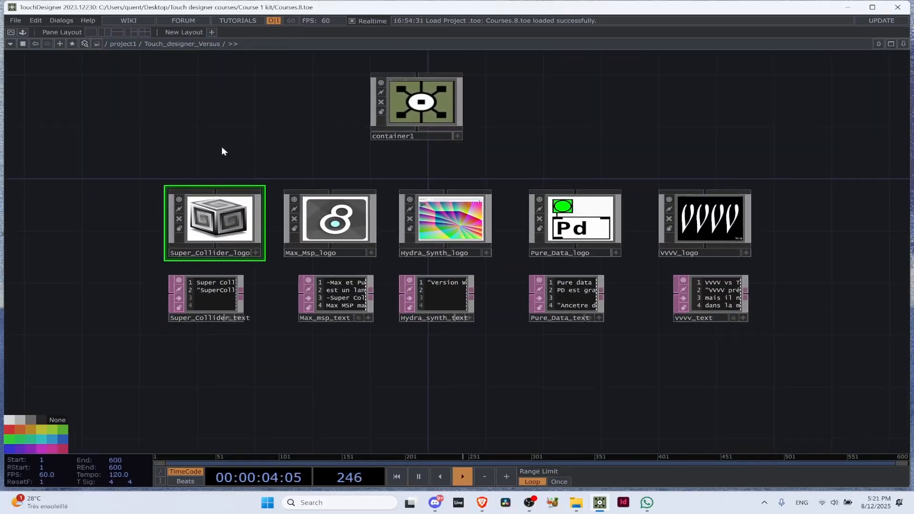
scroll(205, 222, down, 5)
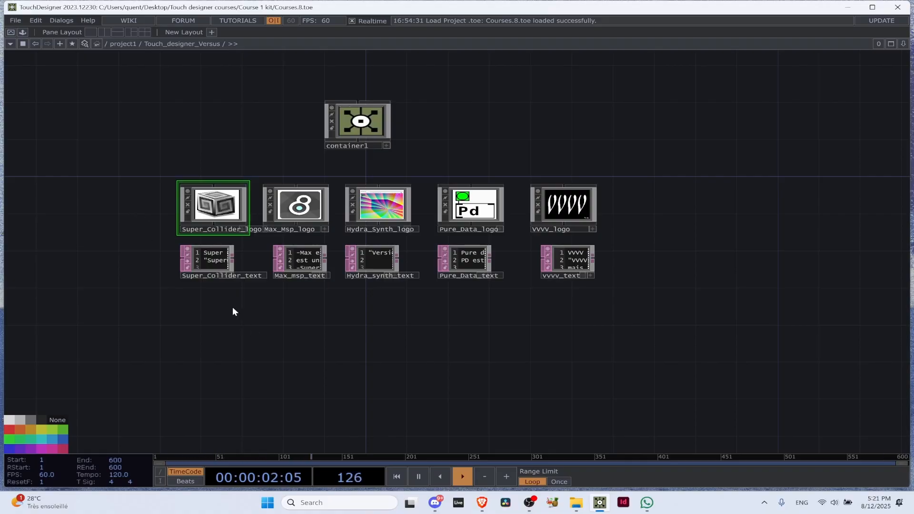
scroll(431, 216, up, 5)
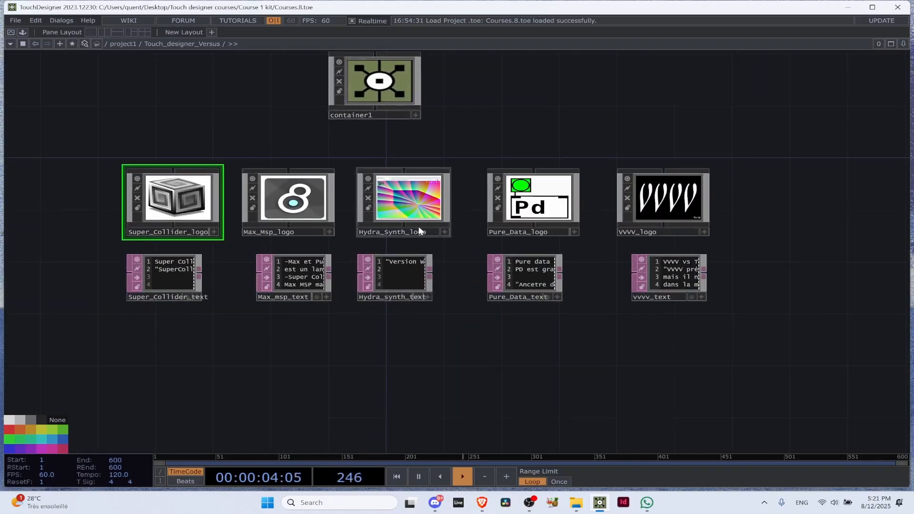
scroll(450, 259, up, 3)
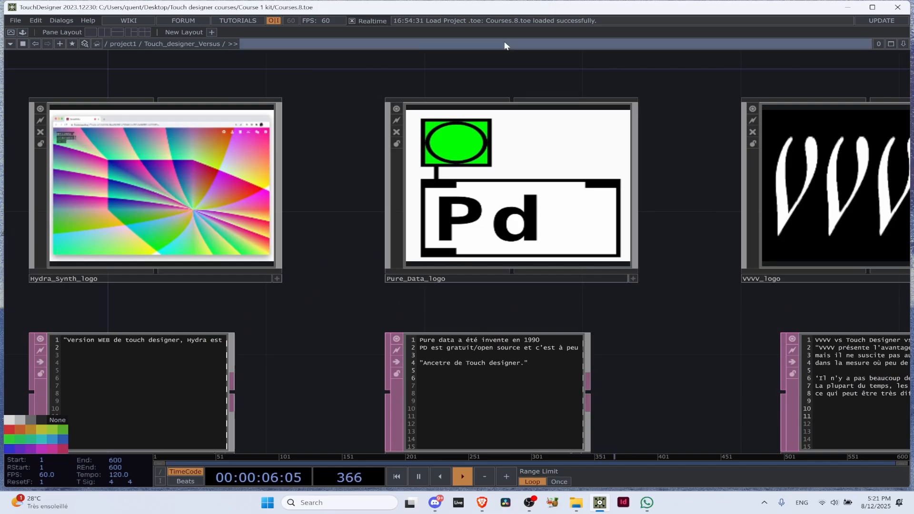
scroll(655, 295, down, 4)
drag(660, 186, 522, 201)
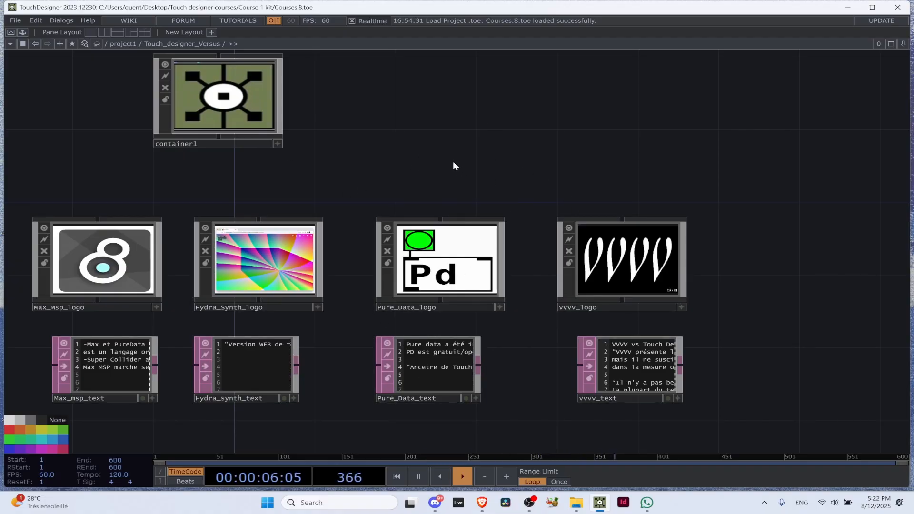
scroll(453, 165, down, 3)
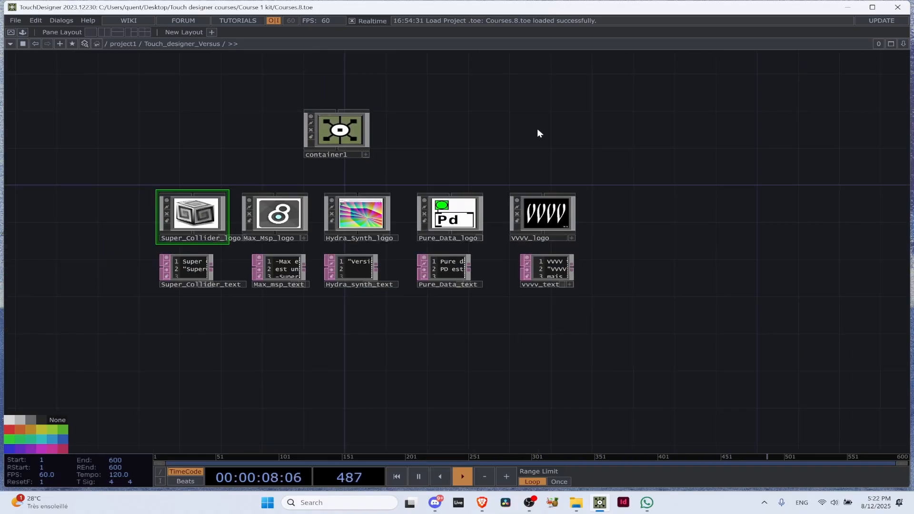
scroll(540, 238, up, 4)
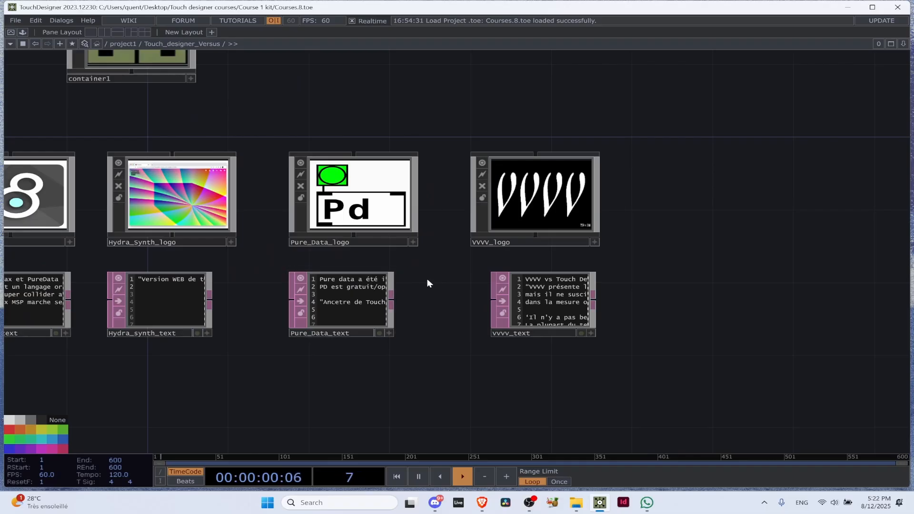
scroll(459, 204, down, 3)
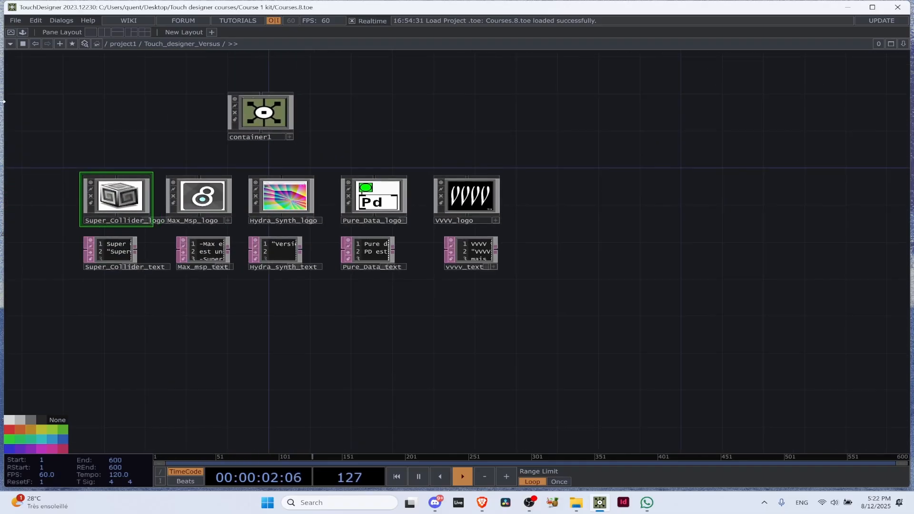
Open the Max MSP versus Pure Data web page from Pure_Data_logo, and return to the TouchDesigner network
scroll(381, 139, up, 4)
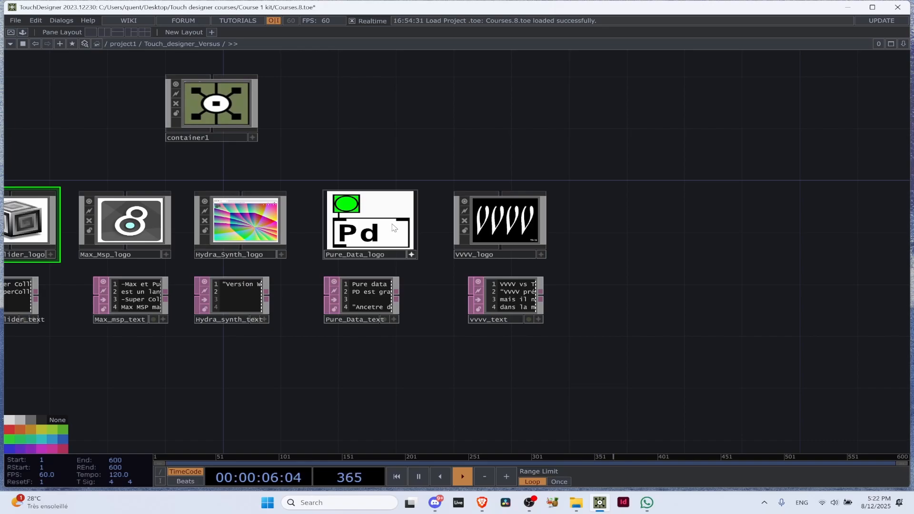
key(alt+Tab)
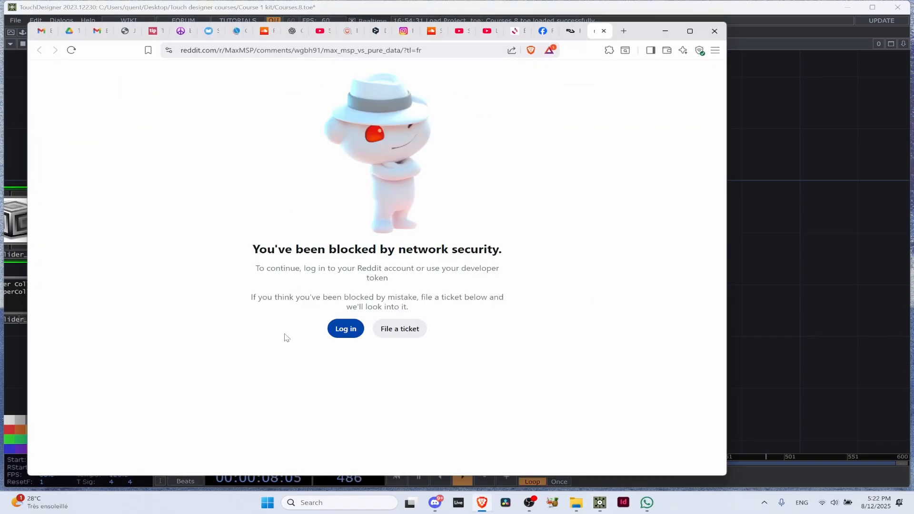
click(771, 253)
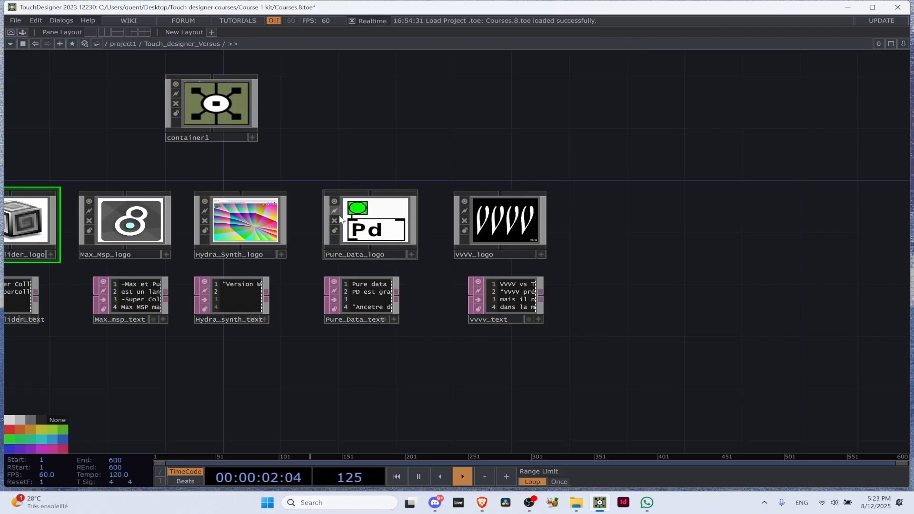
Make Super_Collider_logo's viewer active, open its TouchDesigner versus SuperCollider comparison page, and deactivate the viewer back in TouchDesigner
drag(383, 146, 490, 145)
drag(437, 160, 455, 151)
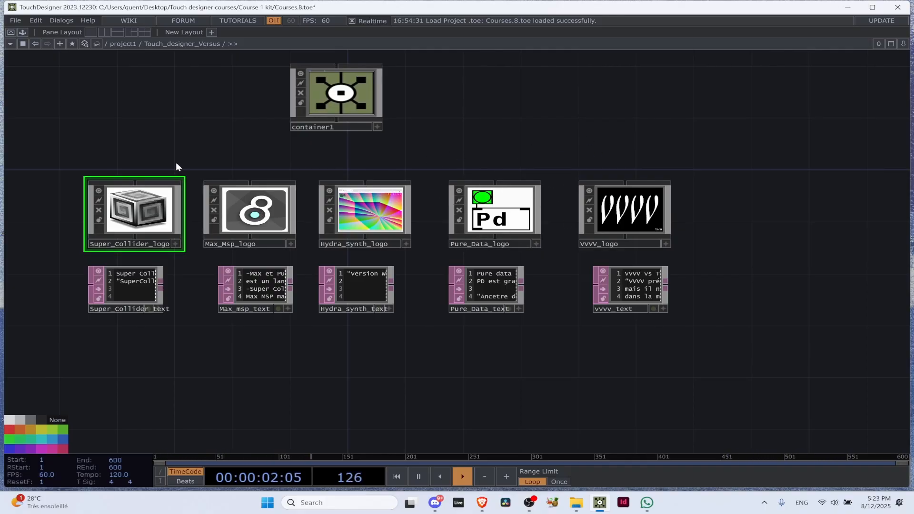
scroll(166, 123, down, 3)
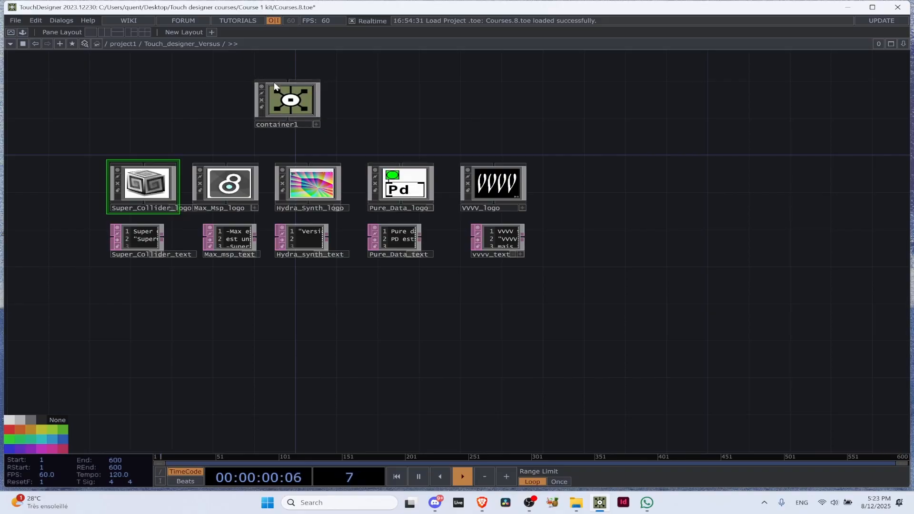
drag(130, 145, 312, 147)
scroll(331, 187, up, 8)
scroll(331, 189, up, 4)
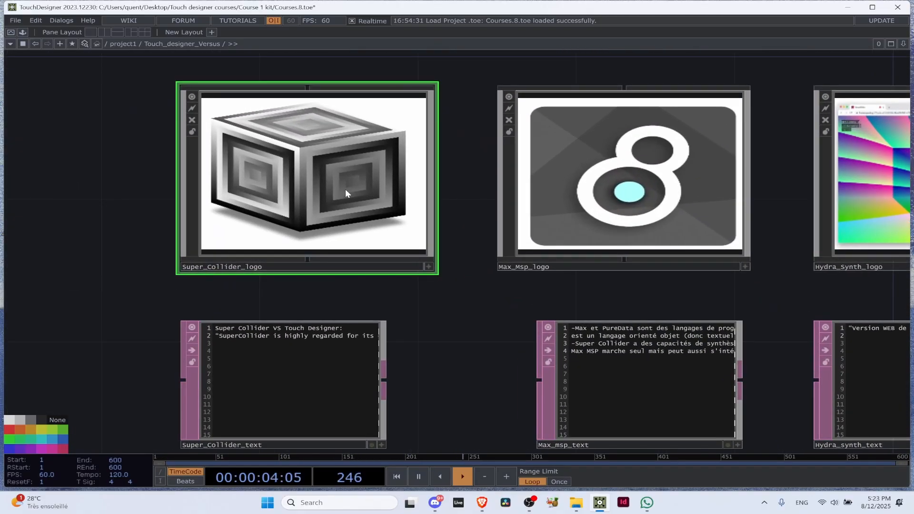
scroll(343, 196, down, 5)
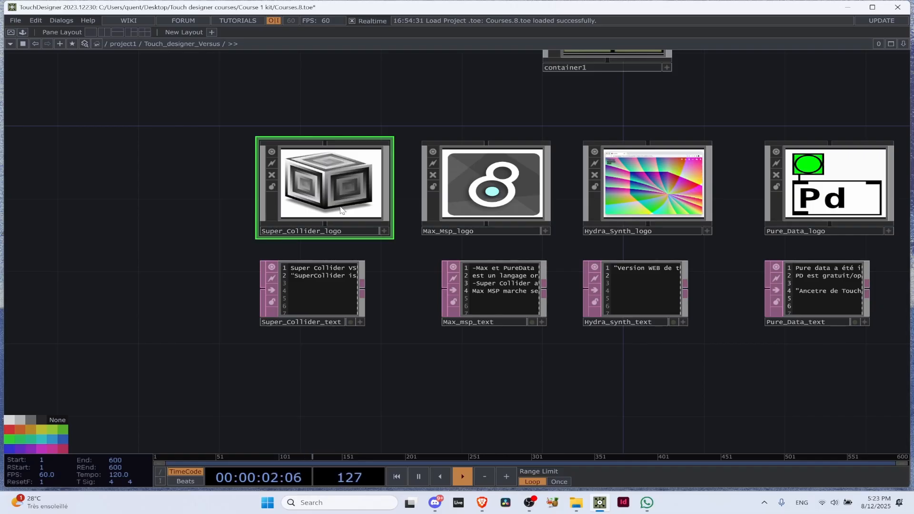
click(383, 230)
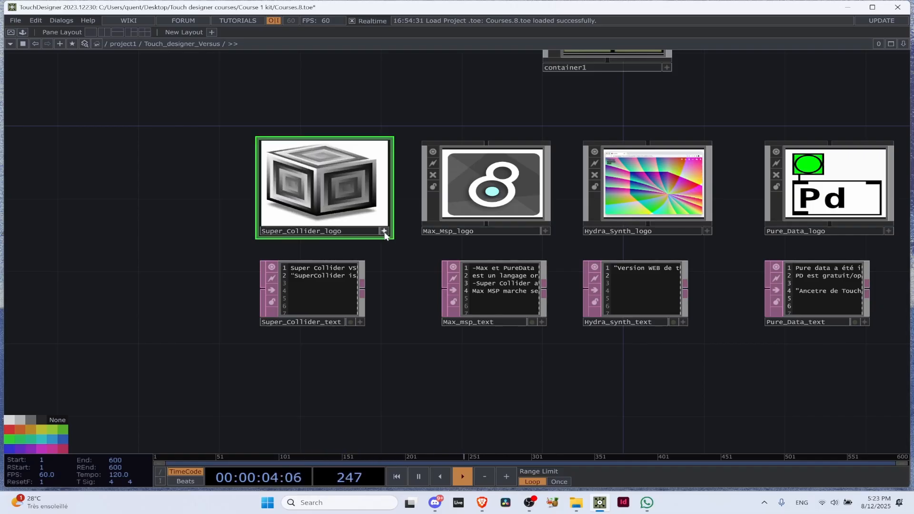
click(335, 177)
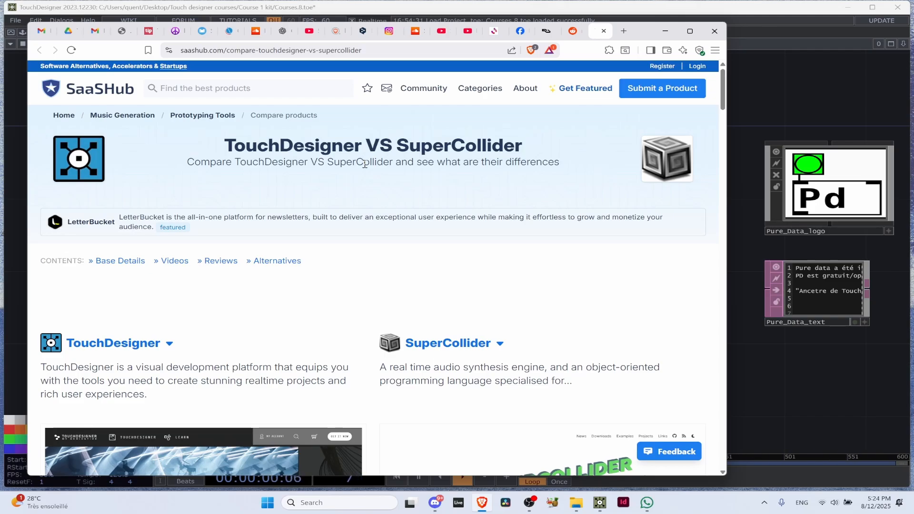
click(747, 236)
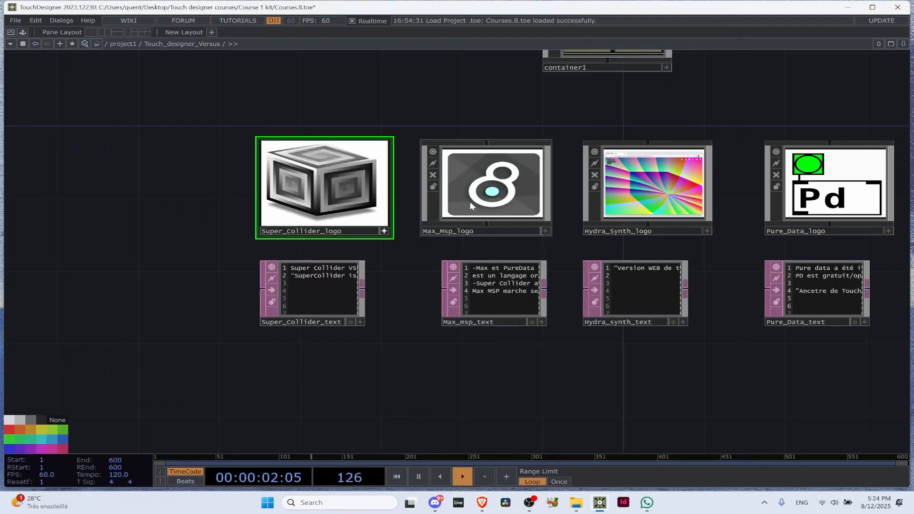
click(384, 231)
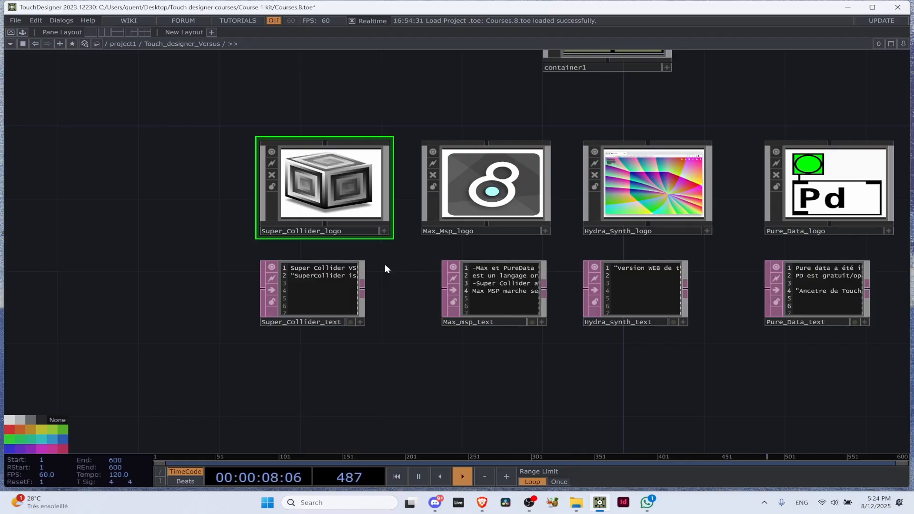
Move Super_Collider_logo and Super_Collider_text together farther left, widening the gap to the Max_Msp nodes
scroll(388, 269, up, 5)
scroll(390, 281, down, 3)
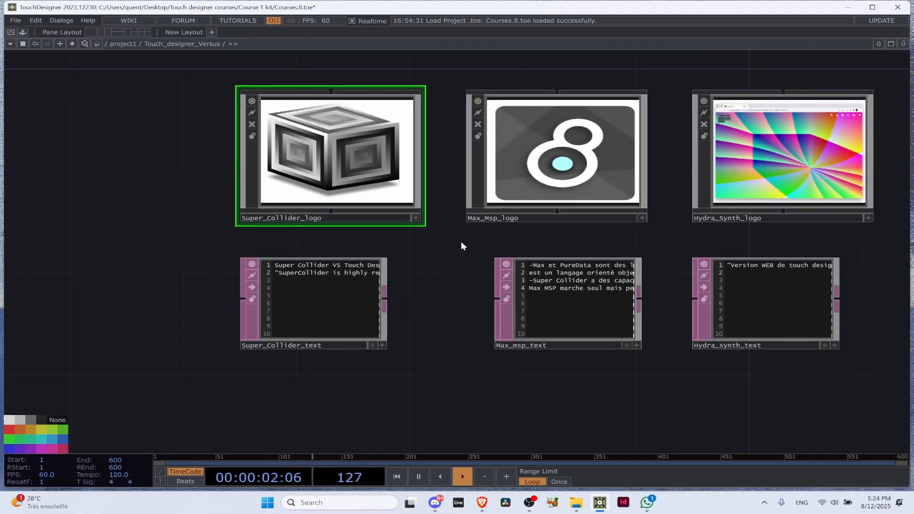
scroll(328, 154, down, 5)
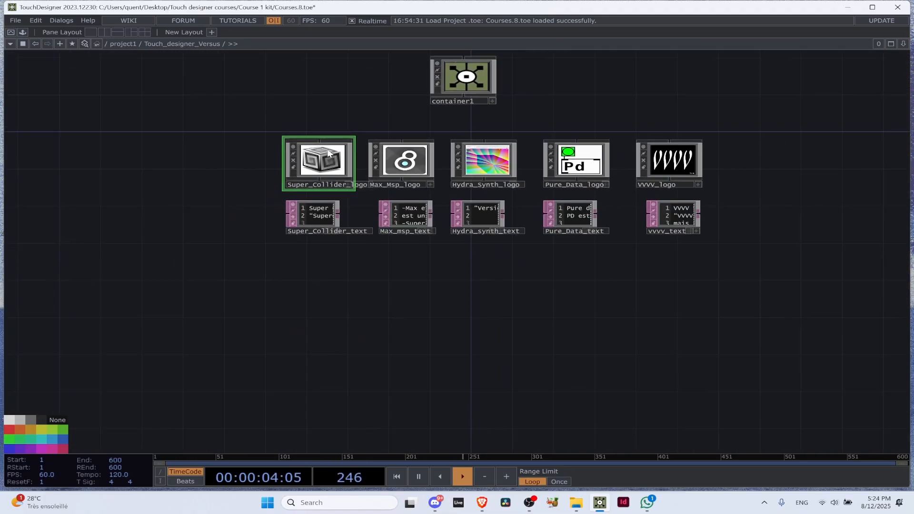
shift+click(325, 215)
drag(327, 153, 281, 160)
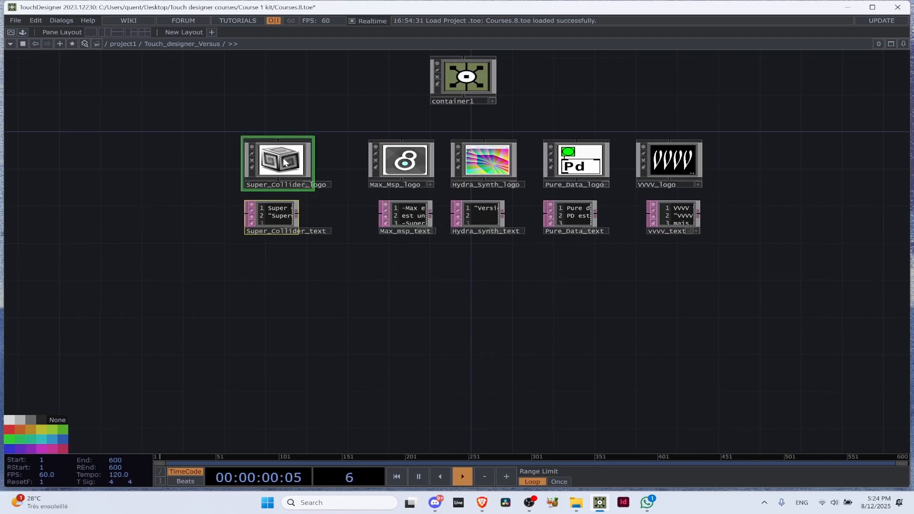
click(282, 120)
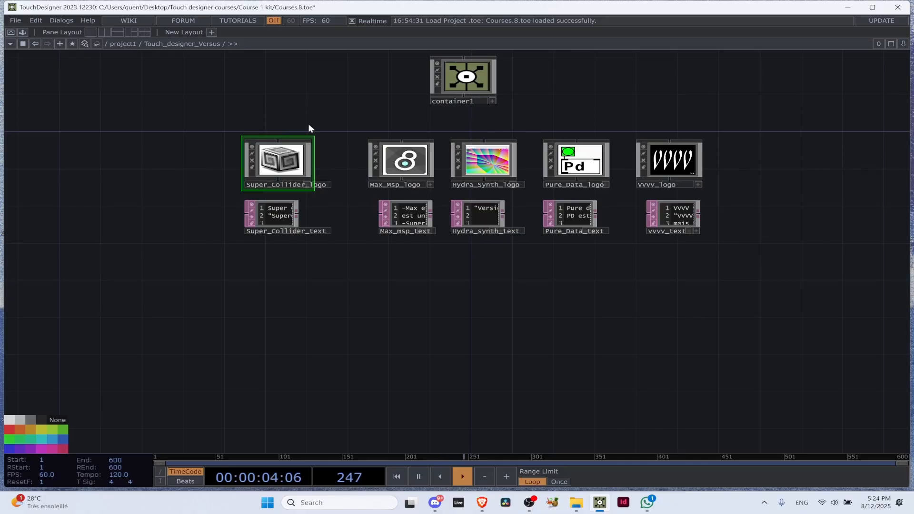
scroll(367, 161, up, 3)
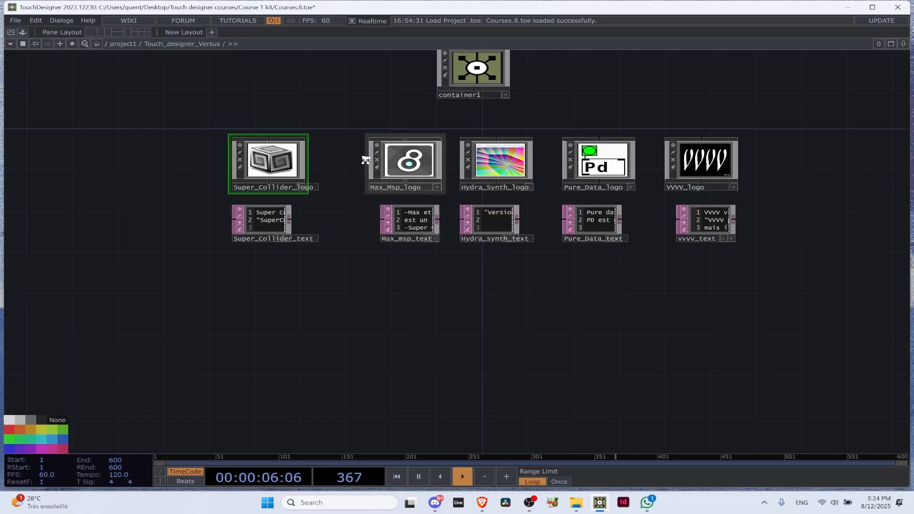
scroll(203, 112, down, 2)
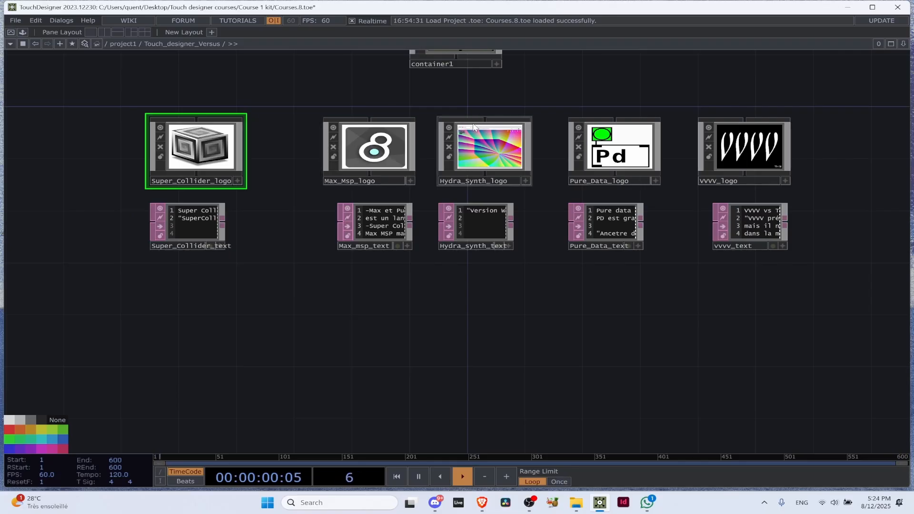
scroll(300, 119, down, 2)
scroll(322, 153, up, 5)
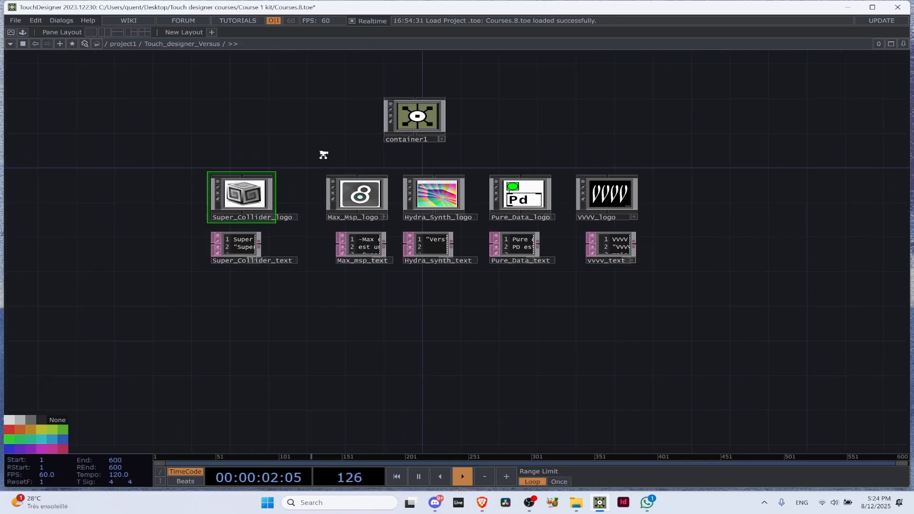
Move Max_Msp_logo and Max_msp_text together to the left, spacing them about evenly between the Super_Collider and Hydra nodes
click(395, 220)
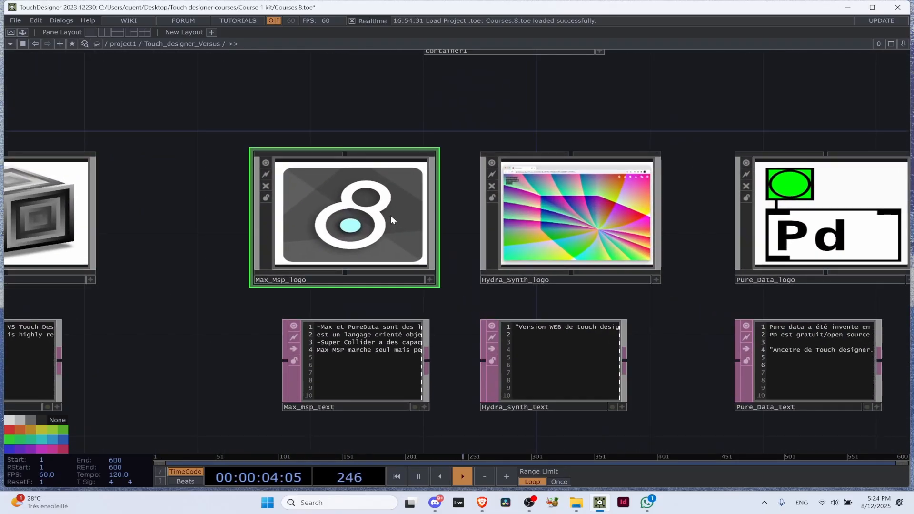
click(381, 359)
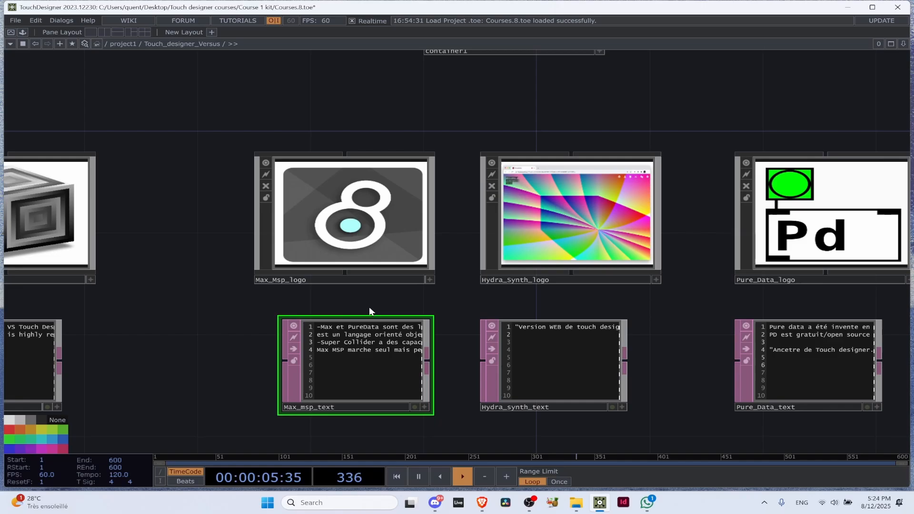
ctrl+click(363, 213)
drag(387, 361, 330, 362)
click(331, 350)
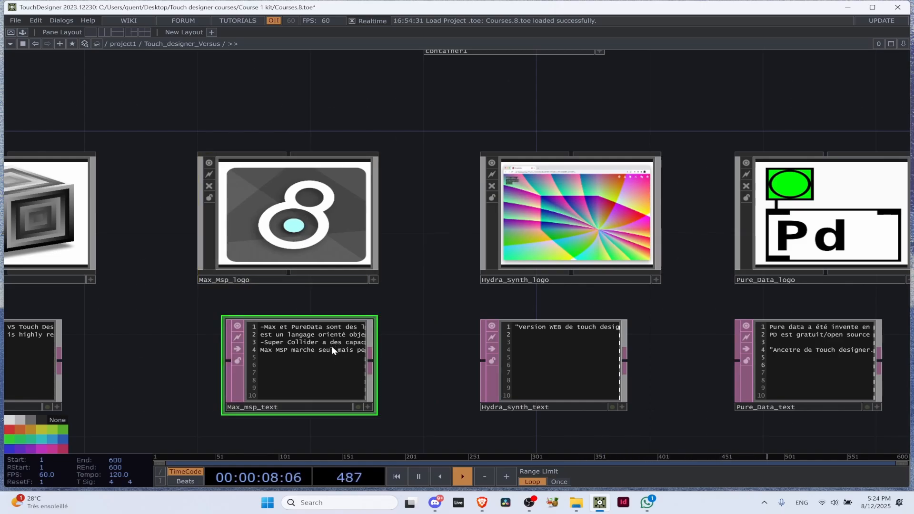
Make Max_Msp_logo's viewer active and open its Audiofanzine page comparing Max/MSP, SuperCollider, PureData and OpenMusic
scroll(386, 315, down, 4)
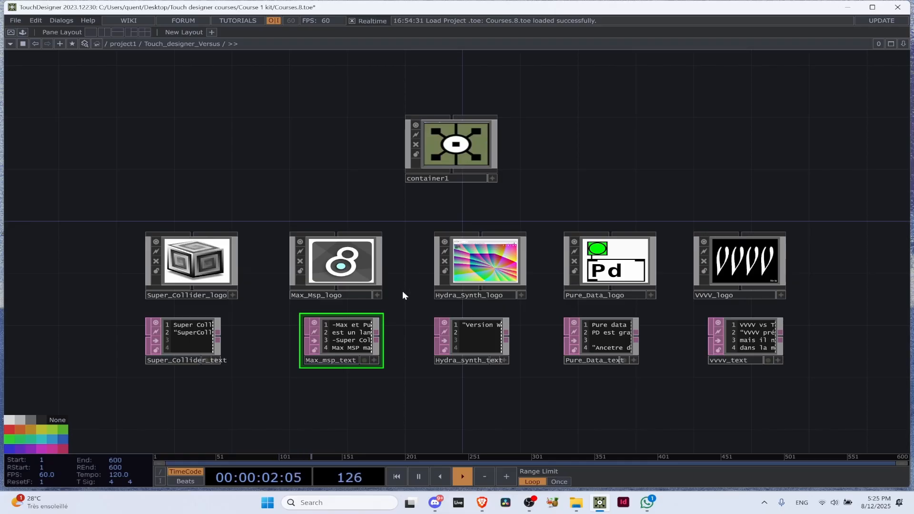
scroll(406, 311, up, 3)
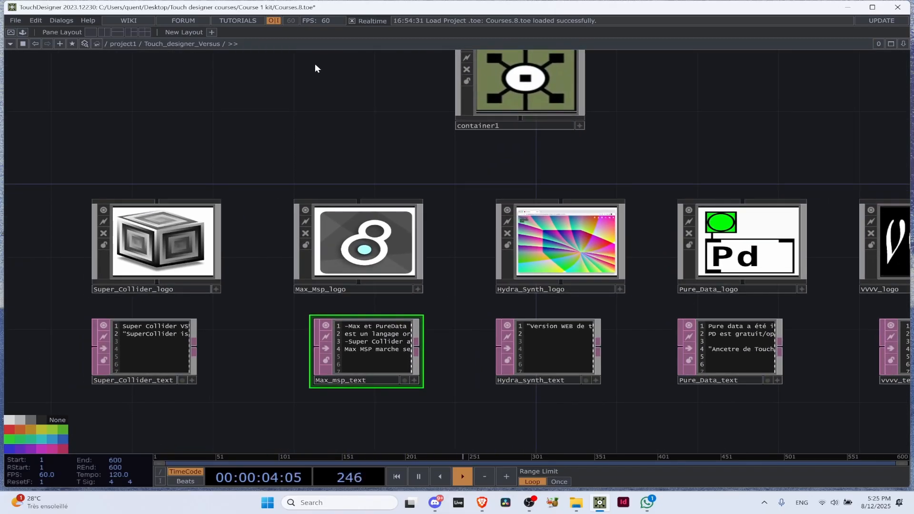
scroll(324, 90, down, 2)
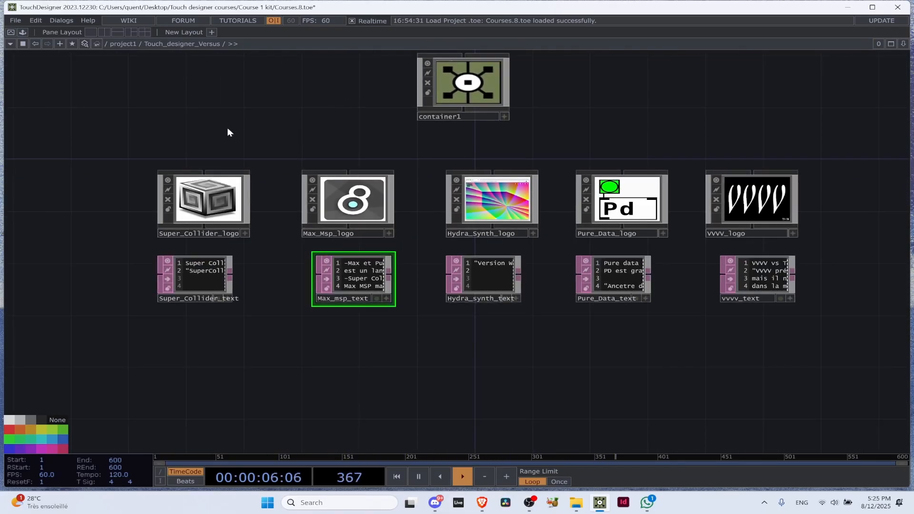
scroll(384, 237, up, 4)
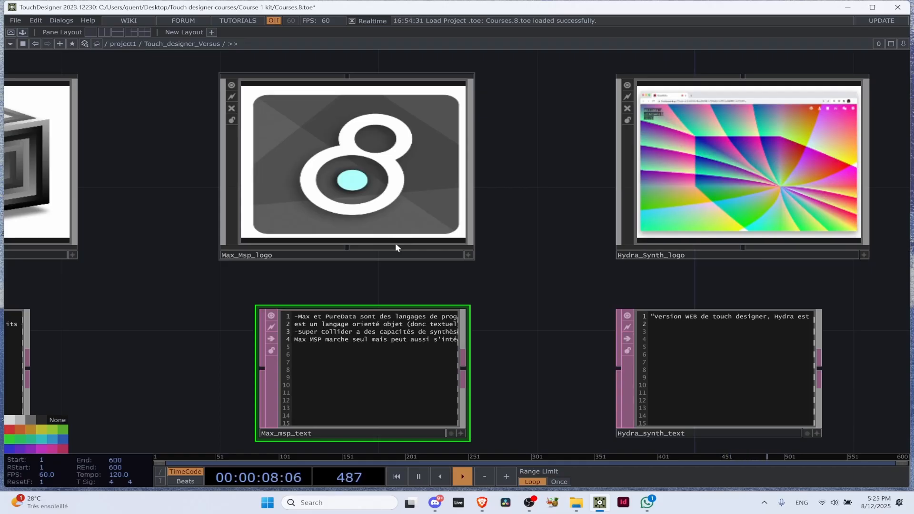
drag(498, 264, 543, 258)
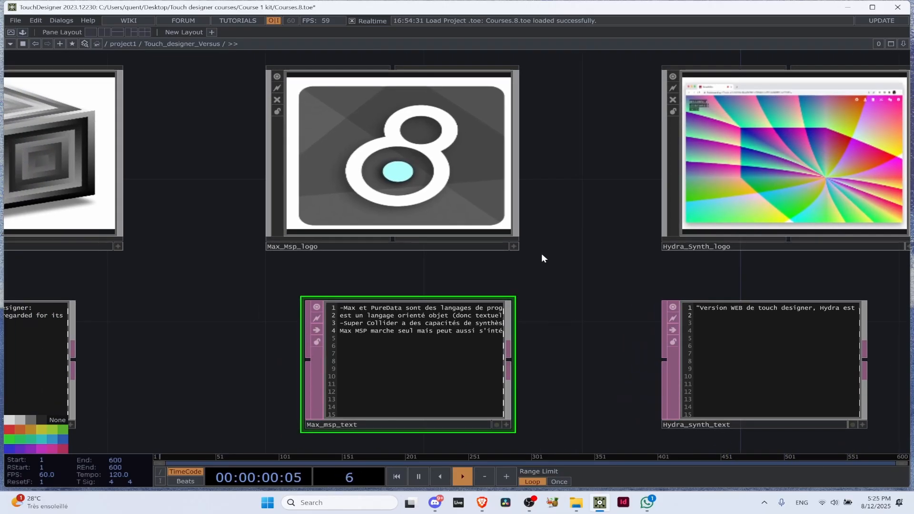
scroll(543, 257, down, 2)
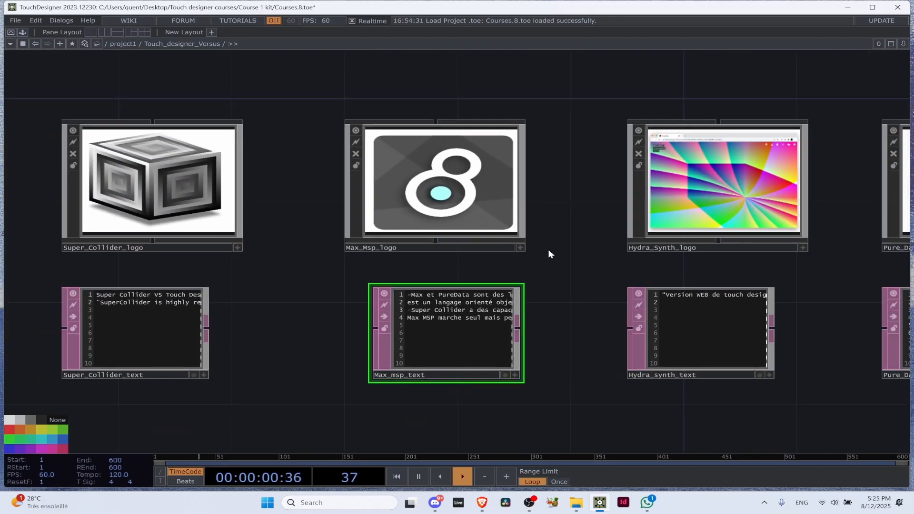
click(523, 247)
click(440, 195)
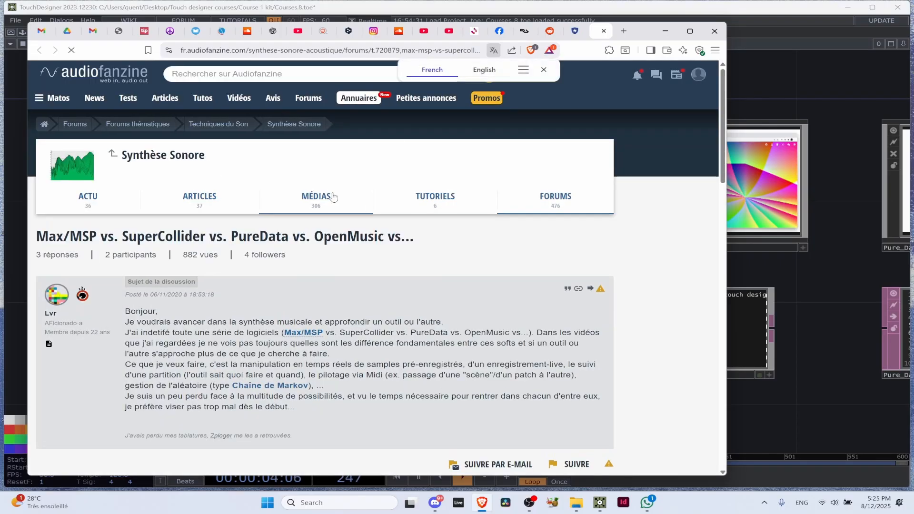
Translate the forum page into English, read its replies, and return to TouchDesigner to deactivate Max_Msp_logo's viewer
scroll(320, 267, down, 4)
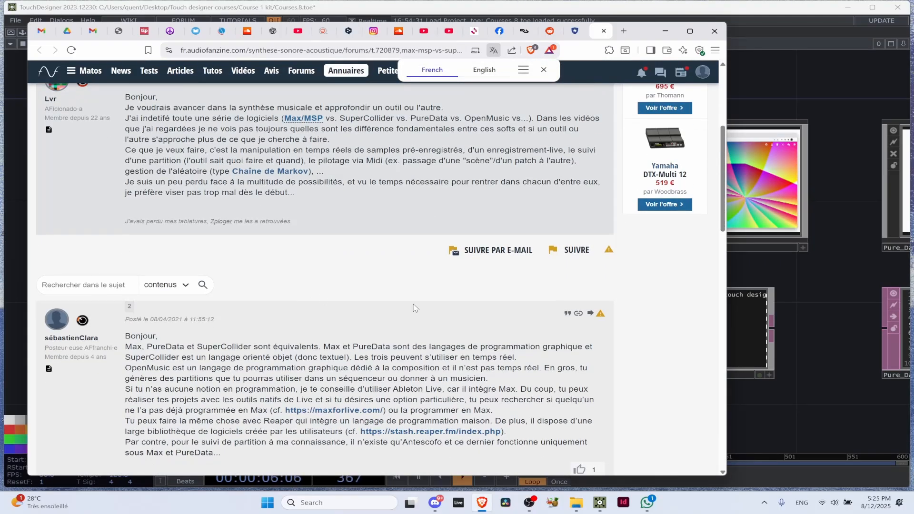
click(492, 71)
scroll(394, 235, down, 3)
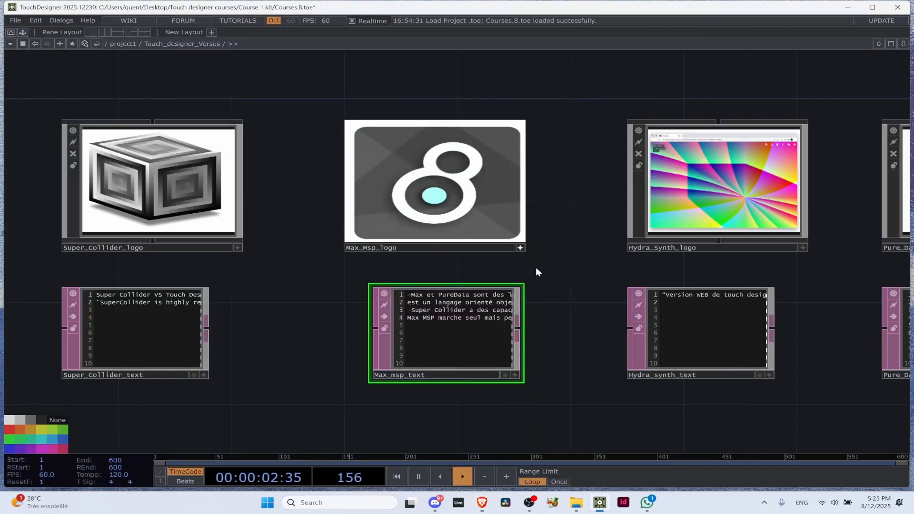
click(804, 283)
click(520, 248)
Make Hydra_Synth_logo's viewer active and open the Hydra web editor from it
scroll(524, 249, down, 3)
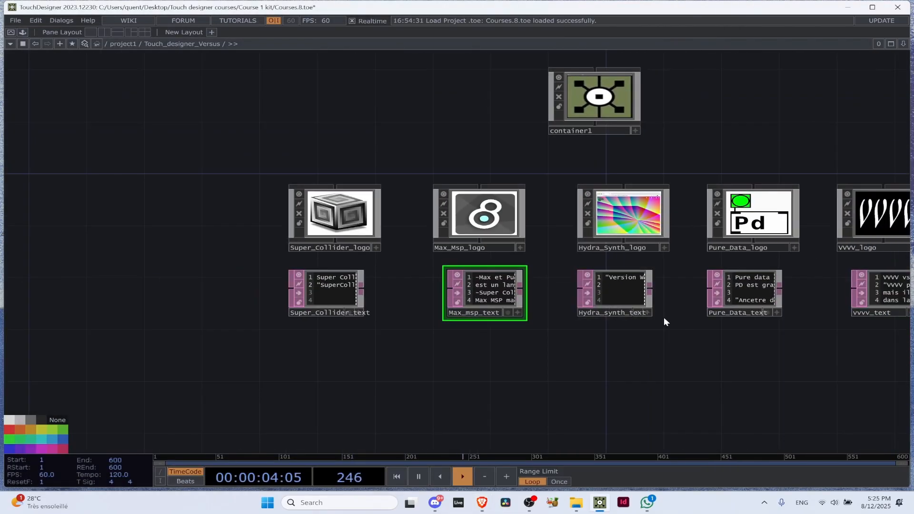
drag(555, 302, 428, 322)
drag(558, 222, 427, 217)
scroll(428, 217, up, 1)
scroll(427, 217, up, 1)
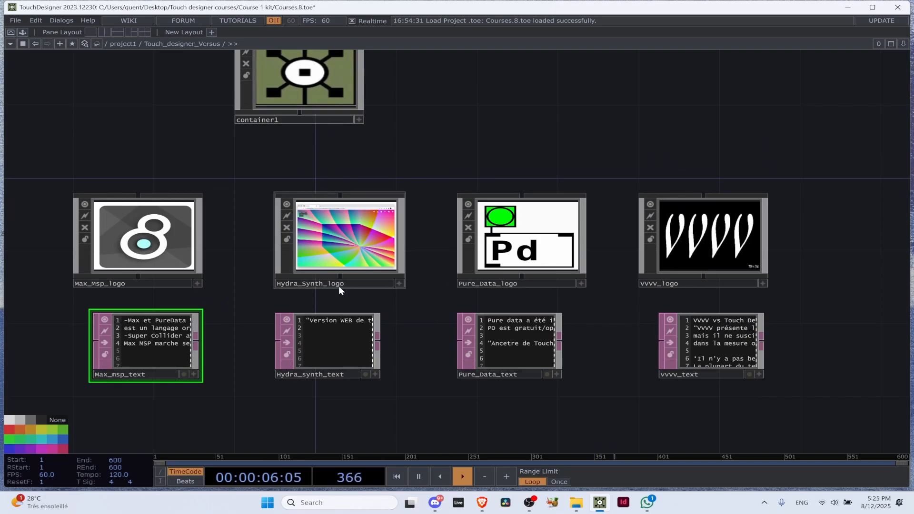
drag(413, 308, 460, 304)
scroll(446, 285, up, 2)
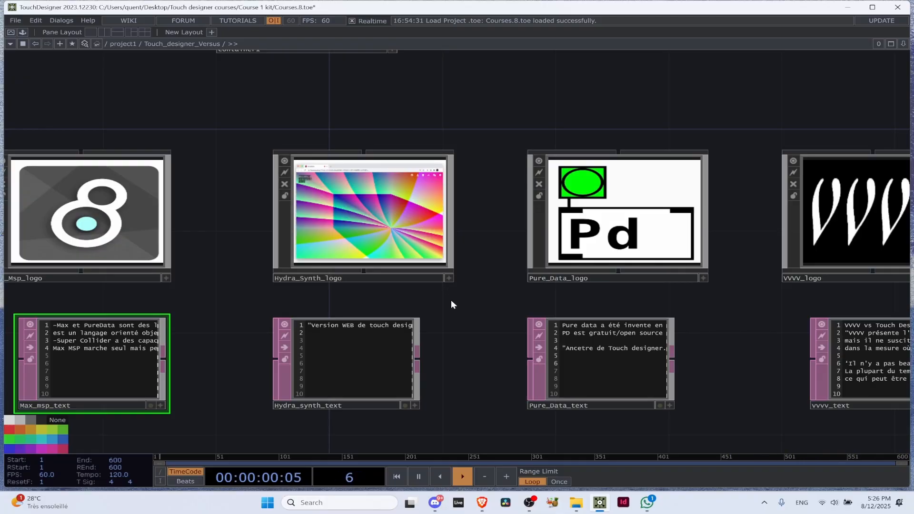
click(450, 275)
click(389, 214)
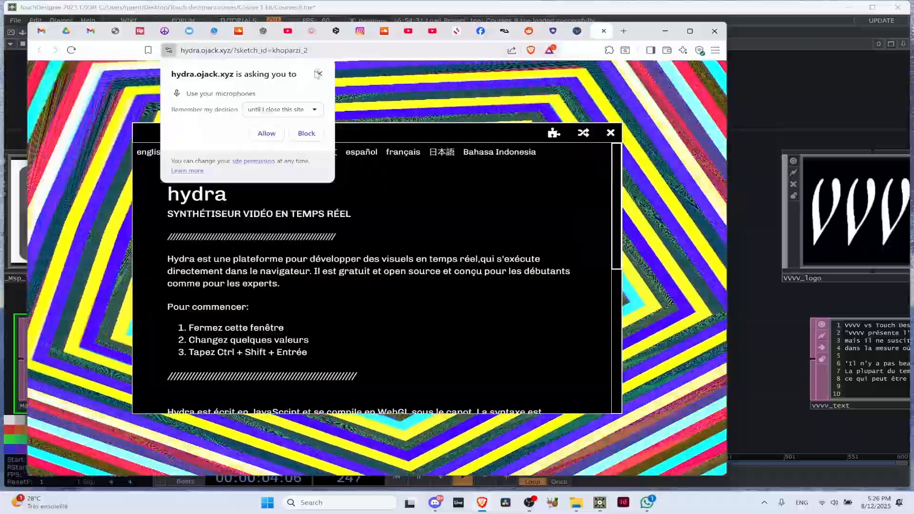
Dismiss the microphone request, read Hydra's introduction, and close it to reveal the sketch code
click(318, 74)
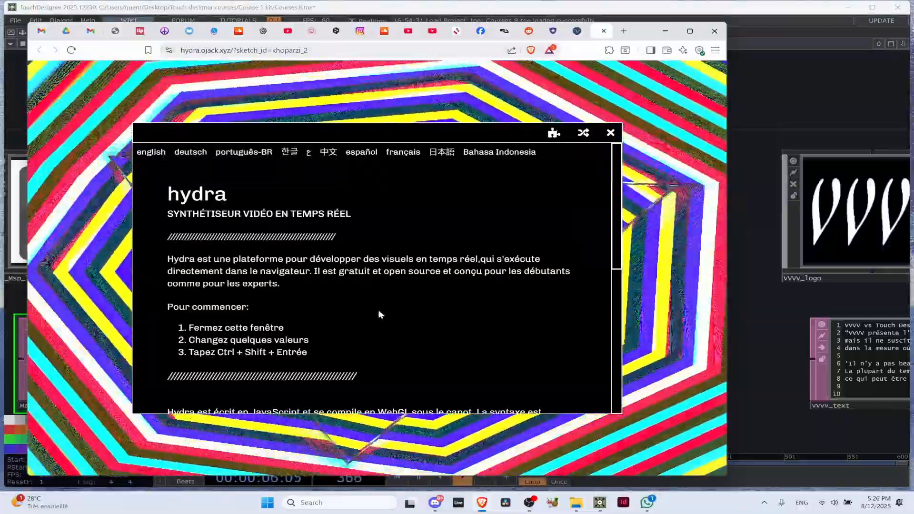
scroll(272, 384, down, 3)
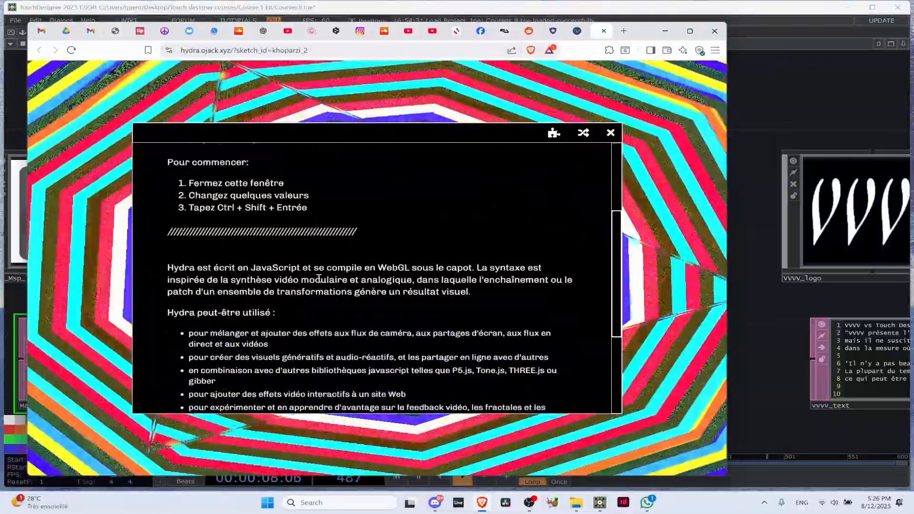
click(612, 133)
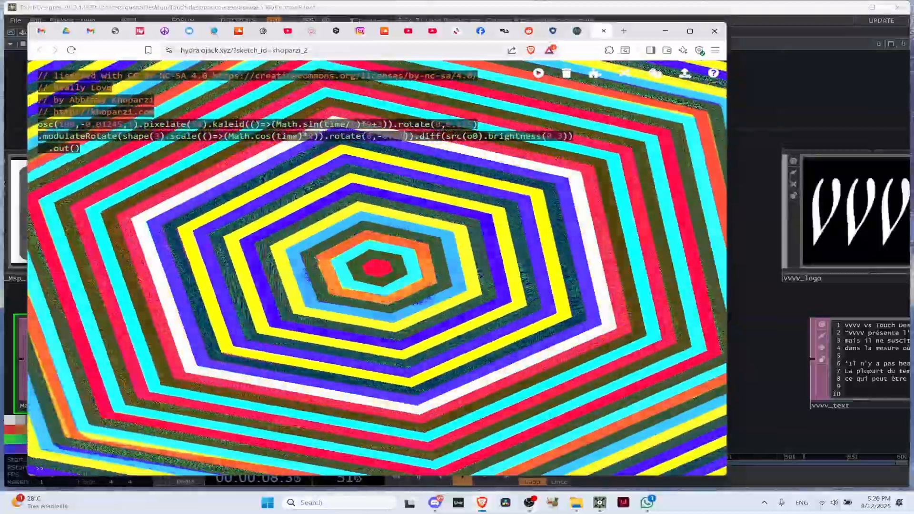
Change the second rotate call in the Hydra sketch to rotate(0,-1) and run the code
click(402, 138)
key(BackSpace)
key(BackSpace)
key(BackSpace)
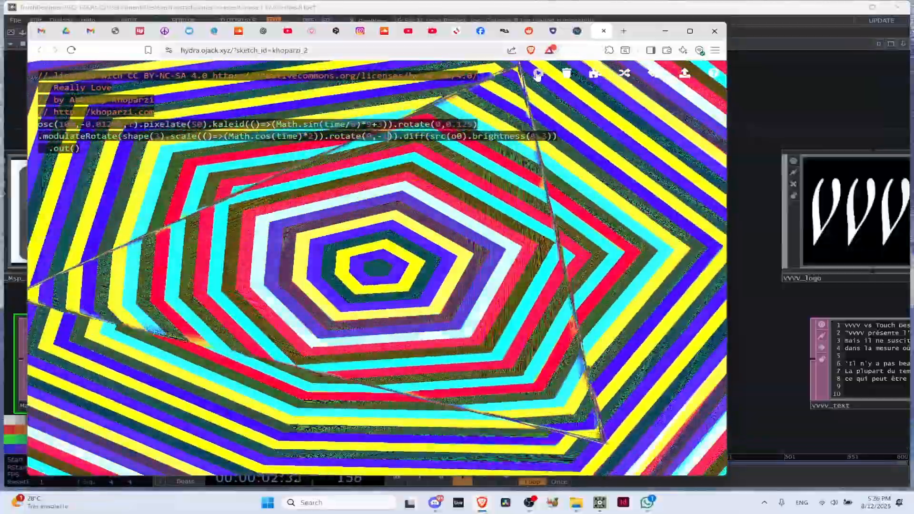
click(538, 74)
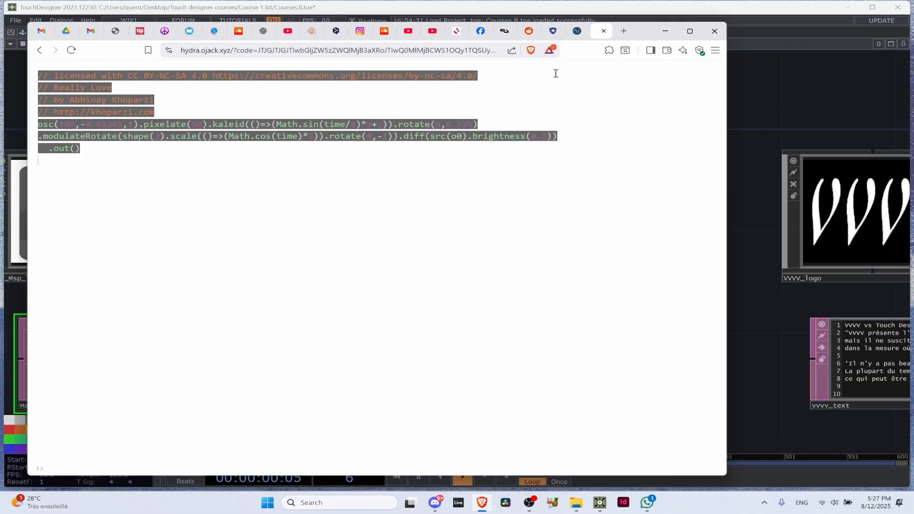
click(537, 74)
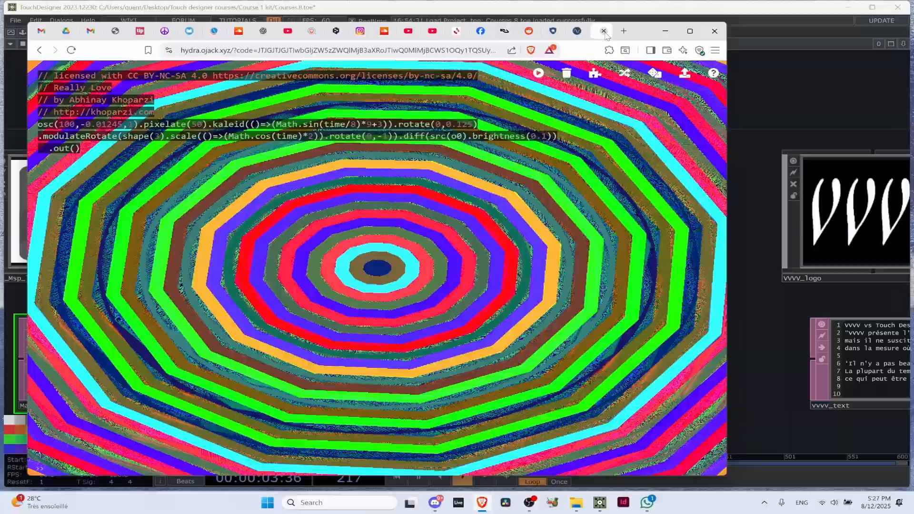
Close the Hydra page and return to TouchDesigner to deactivate Hydra_Synth_logo's viewer
click(604, 31)
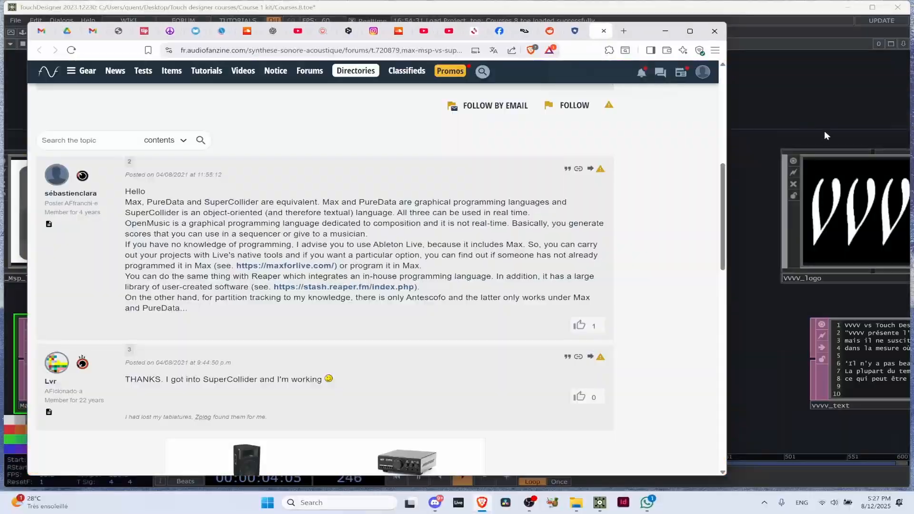
click(823, 131)
click(449, 278)
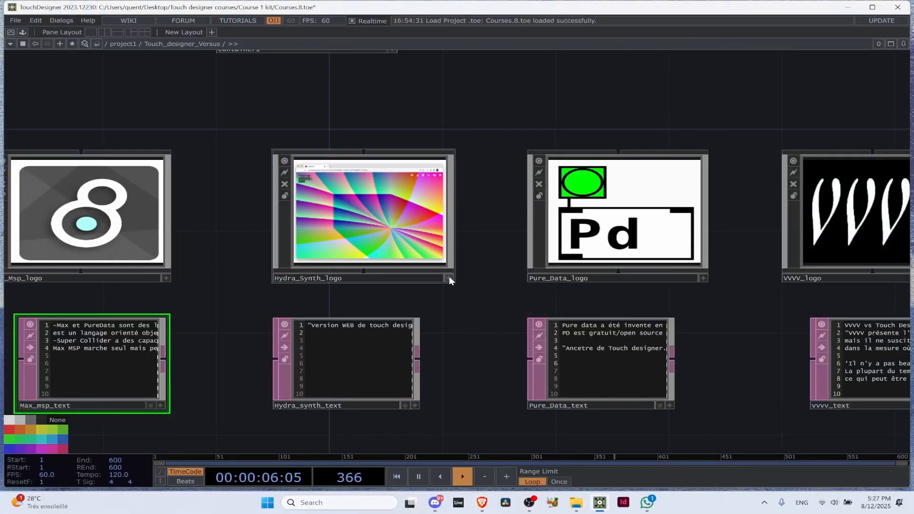
Select VVVV_logo and examine it with vvvv_text alongside the other software logos and text notes
scroll(453, 291, down, 5)
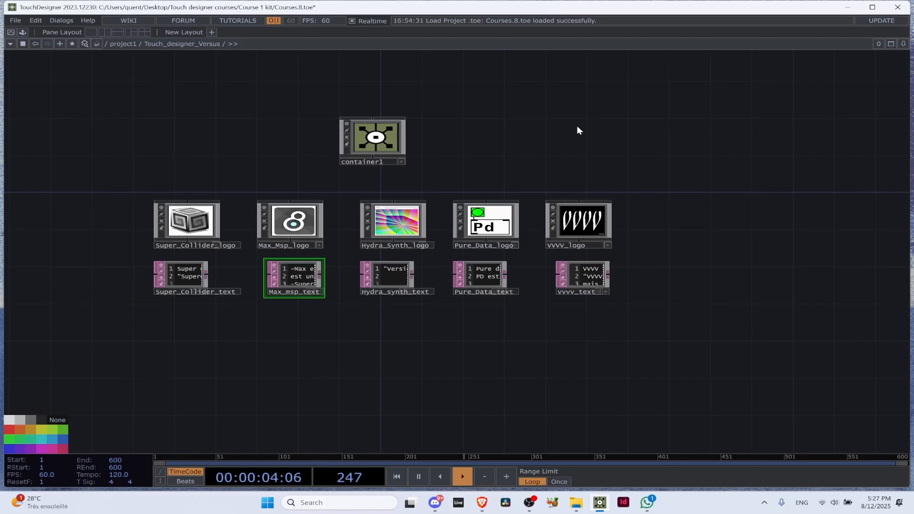
scroll(683, 179, up, 4)
click(500, 259)
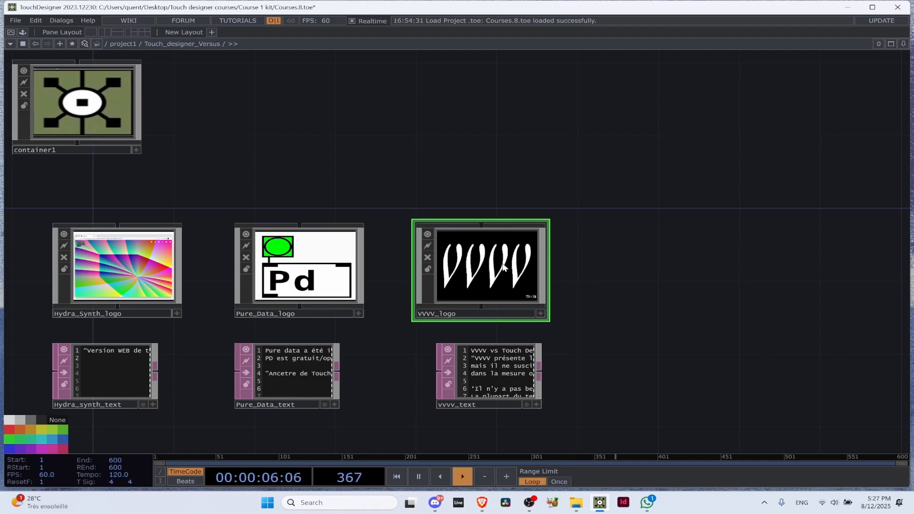
scroll(529, 246, up, 2)
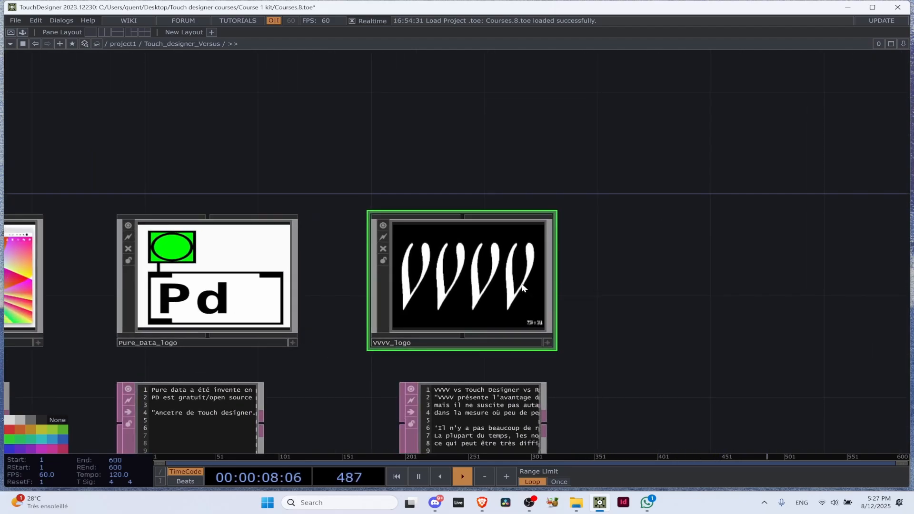
drag(570, 380, 551, 204)
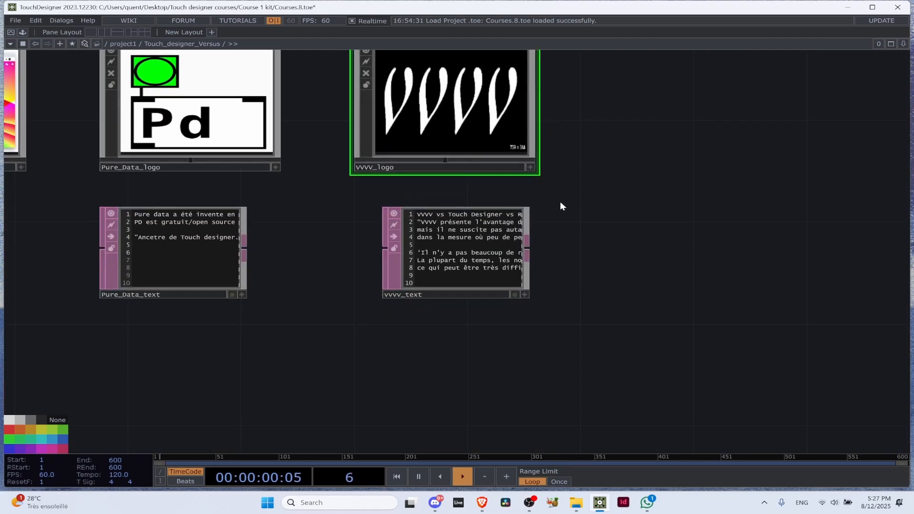
scroll(561, 202, down, 2)
scroll(567, 196, down, 3)
drag(645, 164, 595, 265)
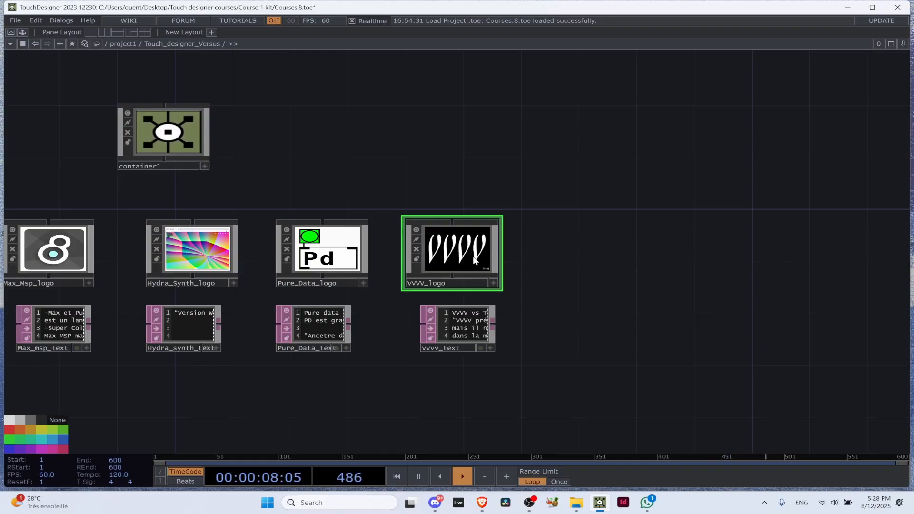
scroll(474, 259, down, 3)
scroll(337, 264, up, 5)
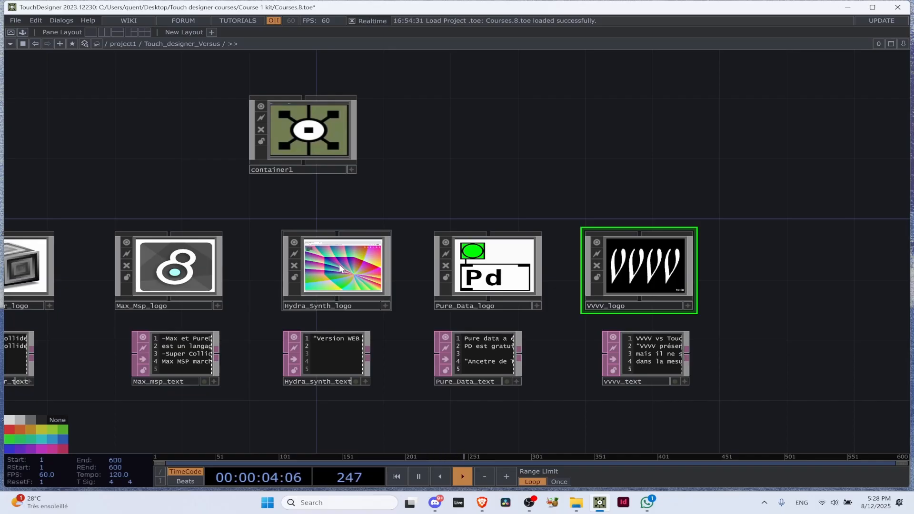
scroll(339, 264, down, 3)
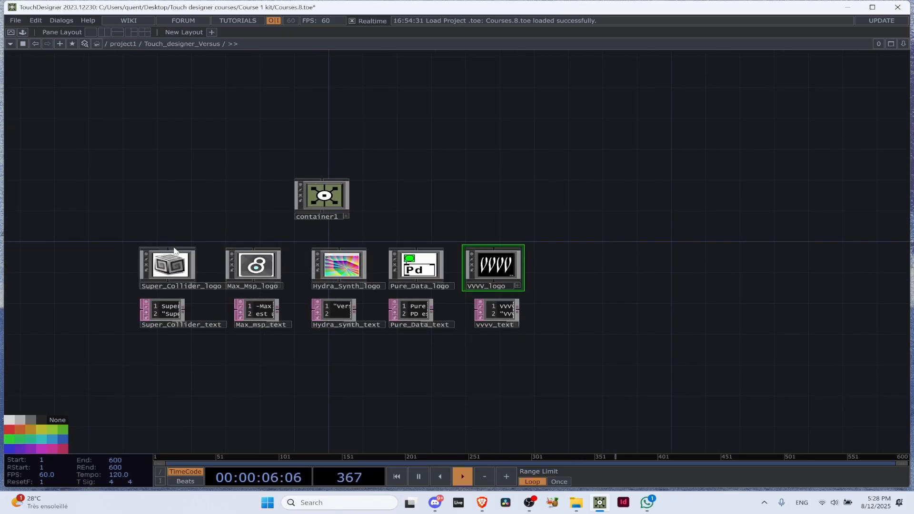
scroll(520, 239, up, 4)
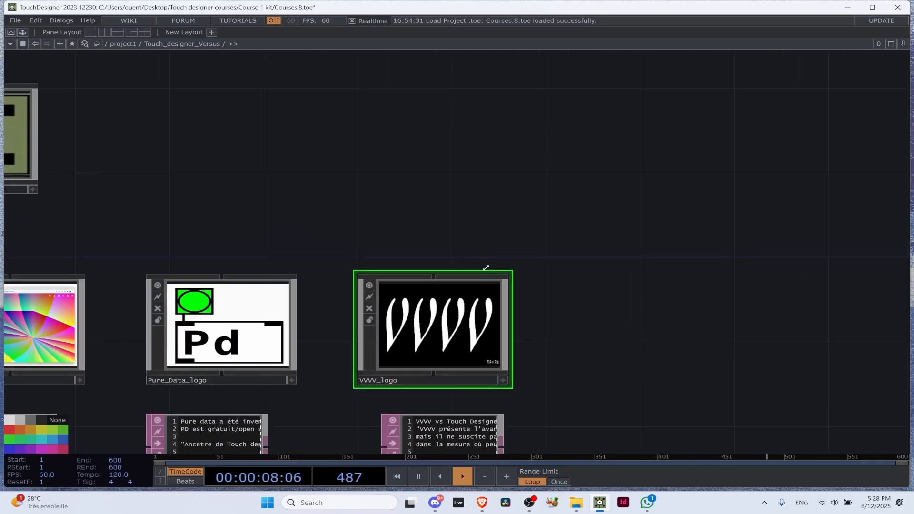
scroll(258, 195, down, 4)
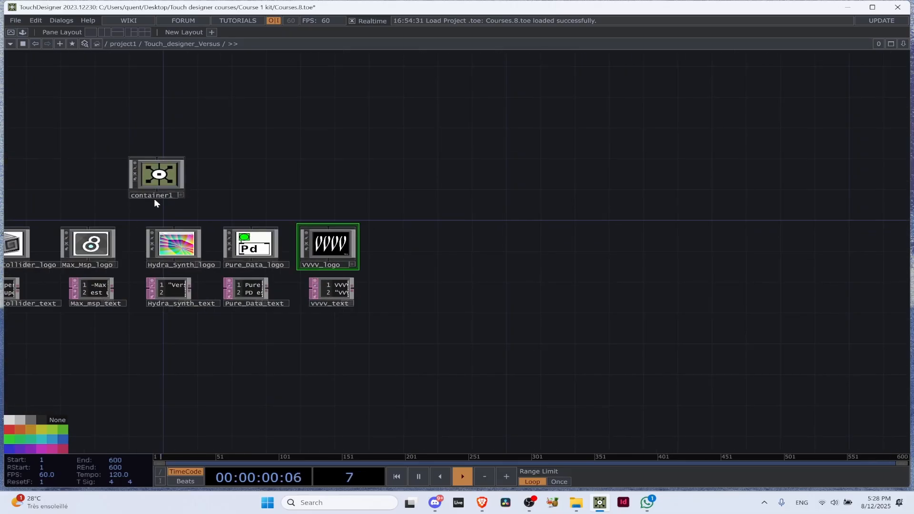
scroll(285, 238, up, 4)
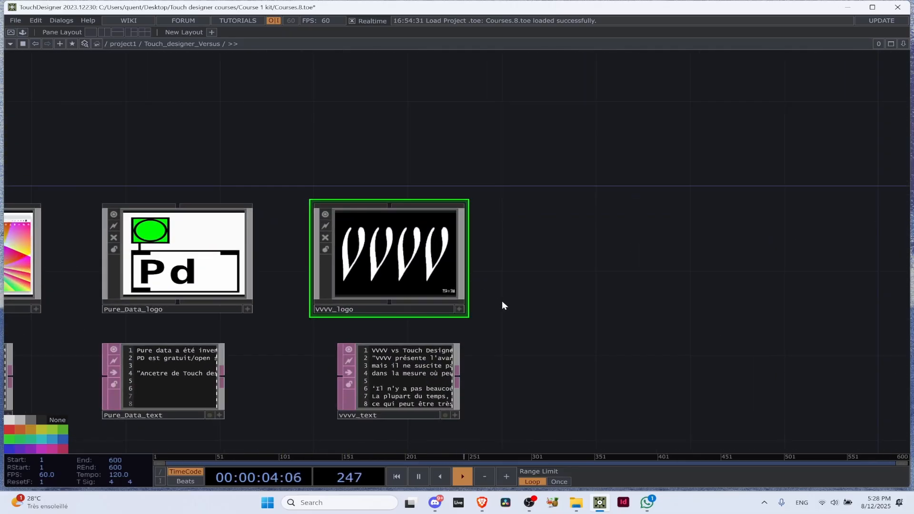
scroll(503, 307, down, 2)
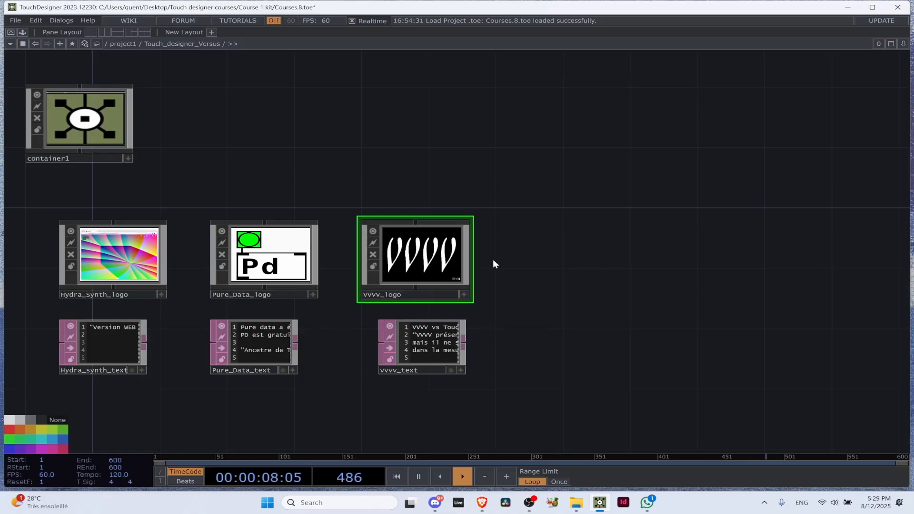
Activate VVVV_logo's viewer in the Touch_designer_Versus network and open its linked comparison article
scroll(546, 271, down, 5)
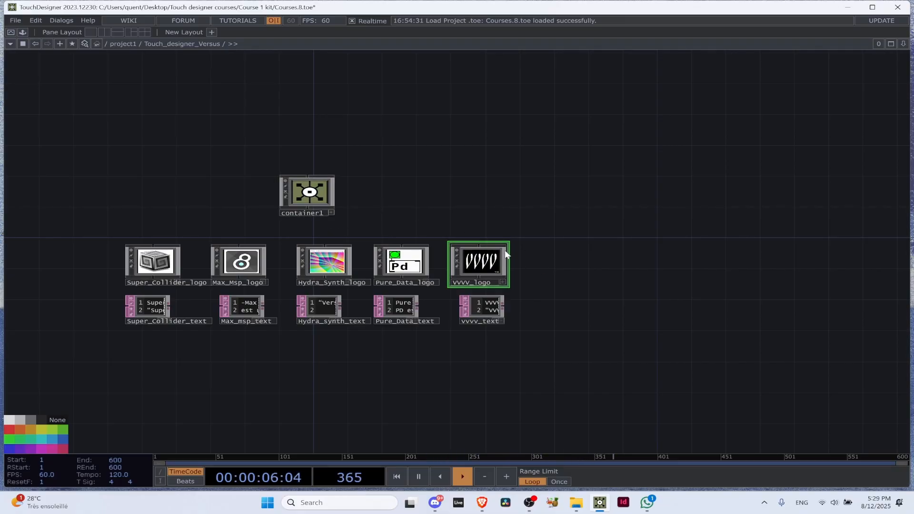
scroll(528, 268, up, 5)
scroll(461, 254, up, 3)
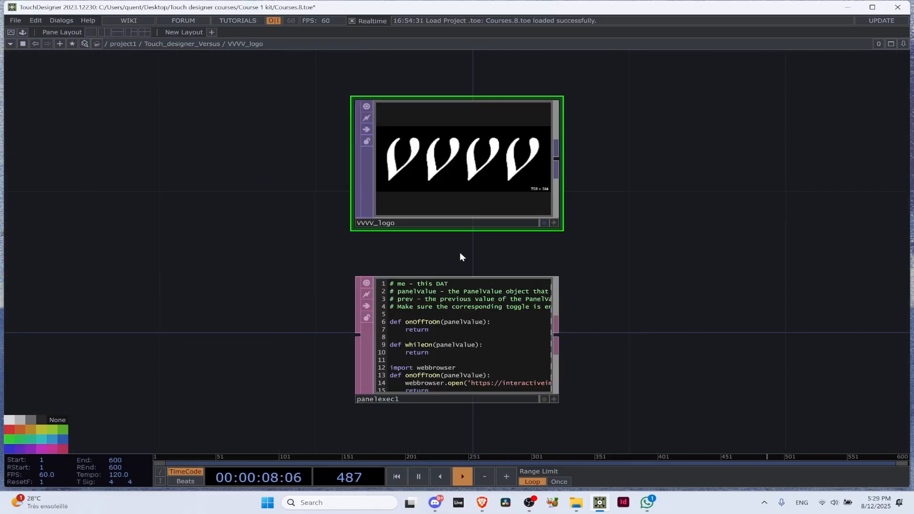
scroll(499, 225, down, 2)
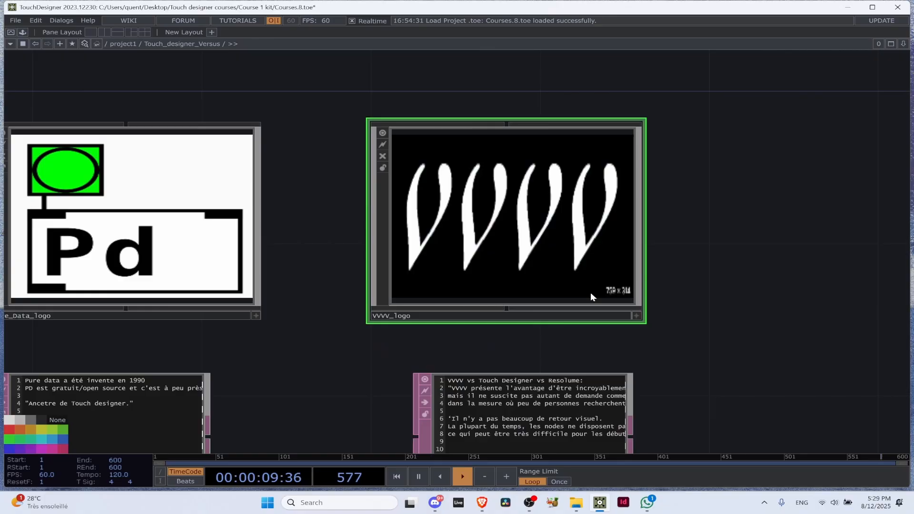
click(637, 315)
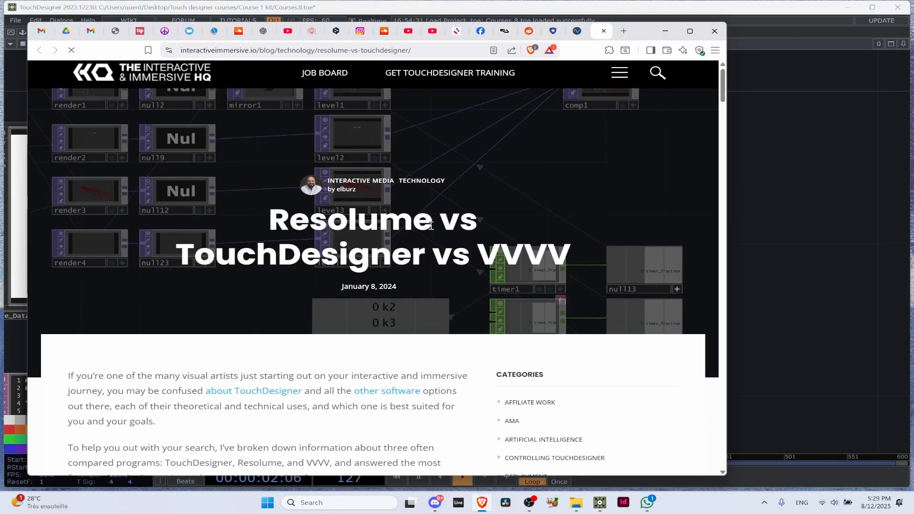
Skim the Resolume vs TouchDesigner vs VVVV article down to the non-programmer section, and return to the project1 network in TouchDesigner
scroll(429, 223, down, 15)
scroll(428, 218, down, 1)
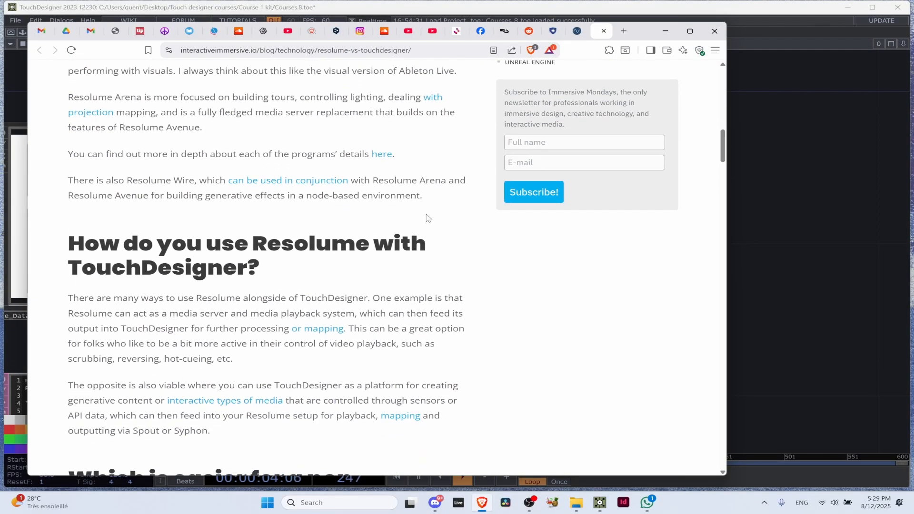
scroll(347, 233, down, 1)
scroll(346, 233, down, 4)
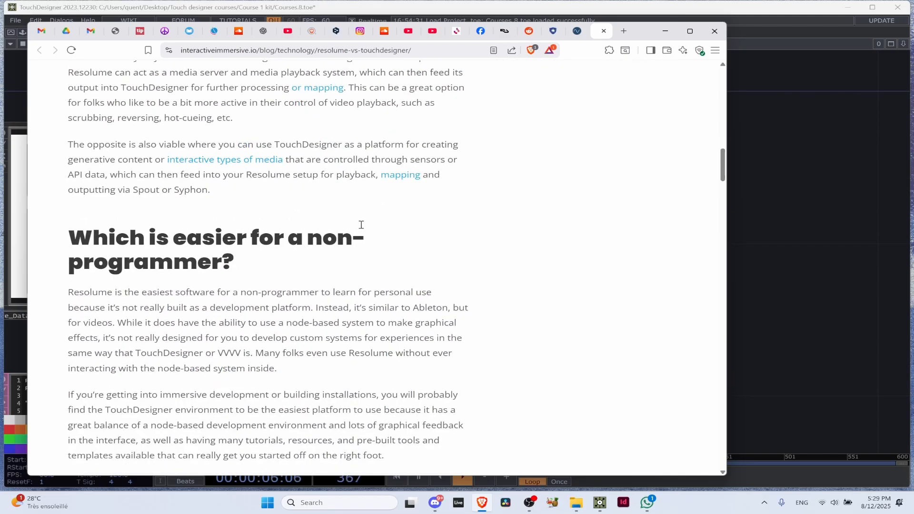
click(738, 240)
scroll(586, 224, down, 7)
scroll(521, 208, down, 3)
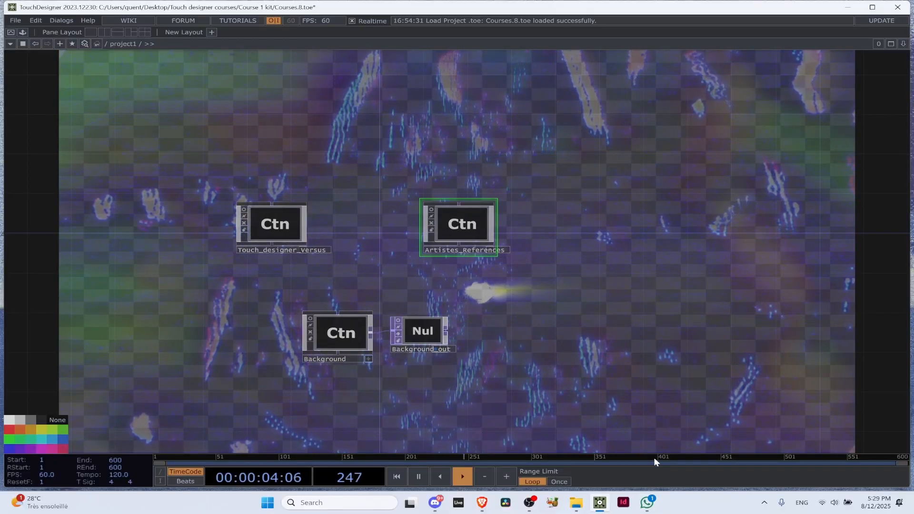
Switch to Discord to check the Général voice channel and its screen share, and return to TouchDesigner
click(433, 509)
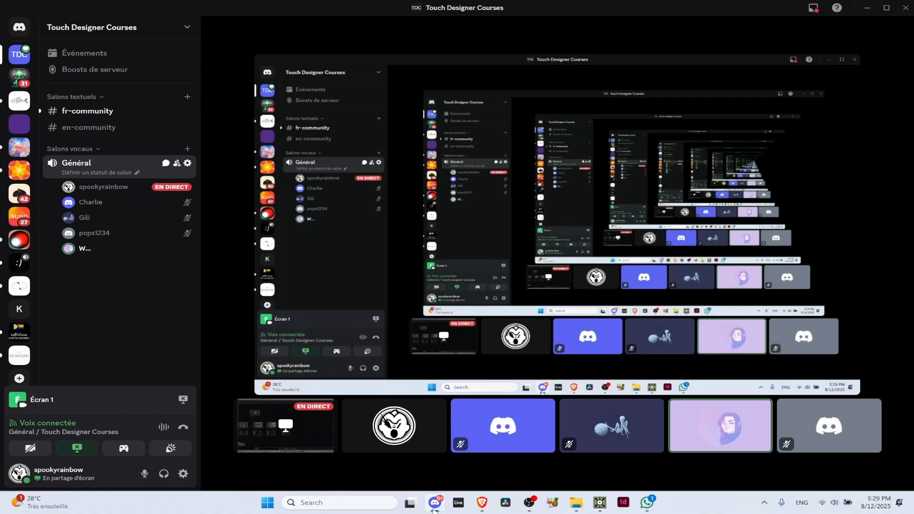
click(433, 505)
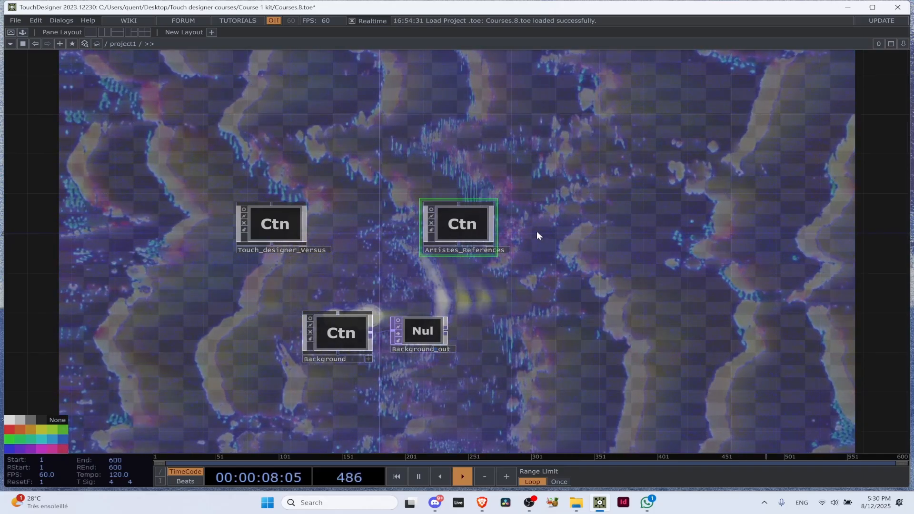
click(436, 504)
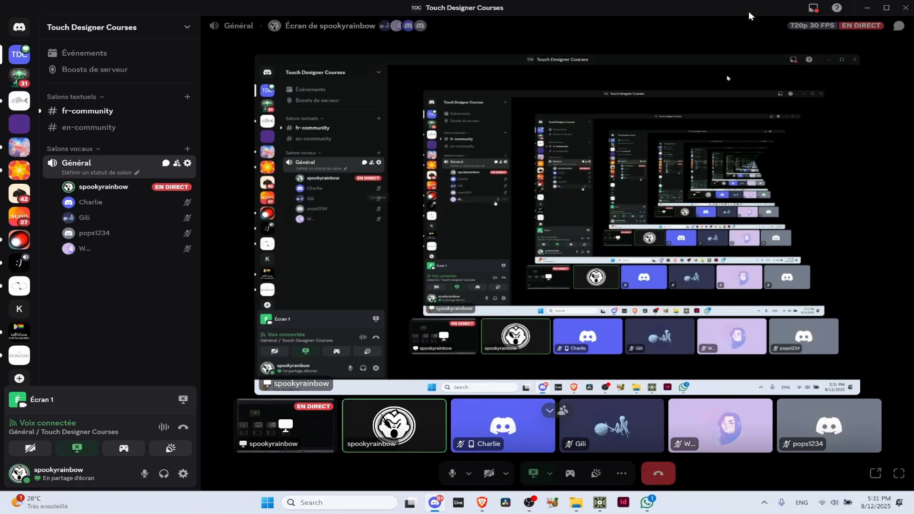
click(867, 7)
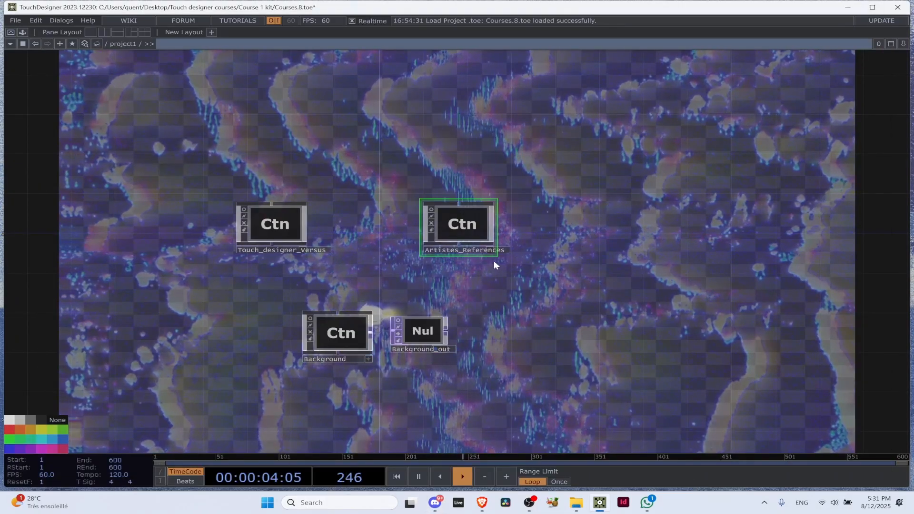
Open the OP Create Dialog in project1, look through the COMP, TOP, CHOP, SOP, MAT and DAT operator families, and close it
scroll(493, 261, up, 5)
scroll(566, 264, down, 5)
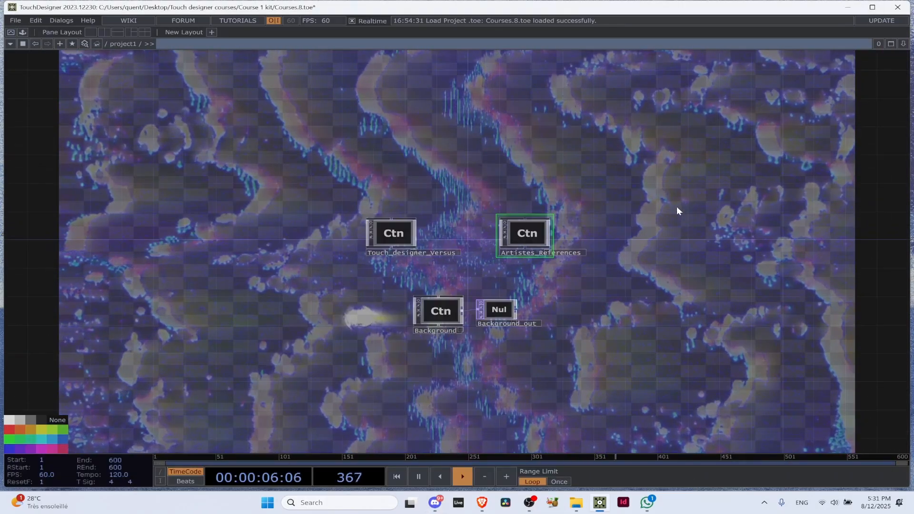
key(Tab)
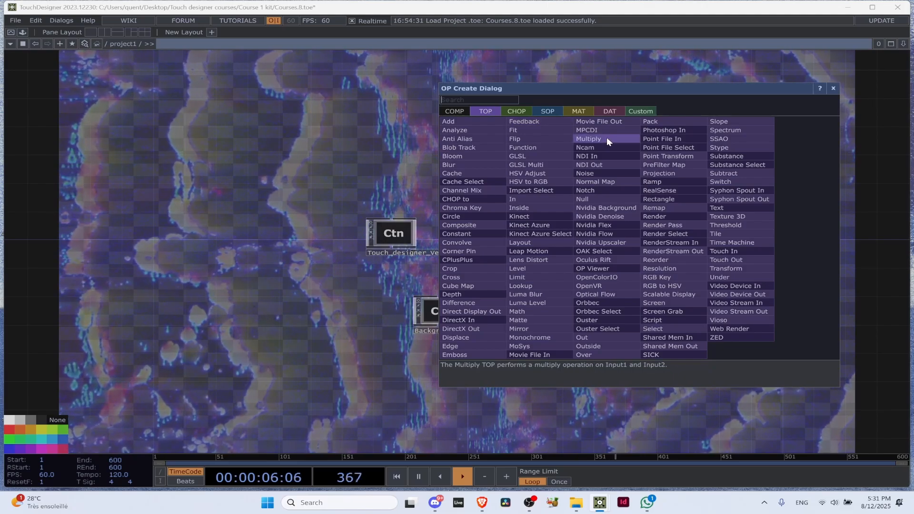
click(462, 111)
click(487, 111)
click(514, 111)
click(547, 113)
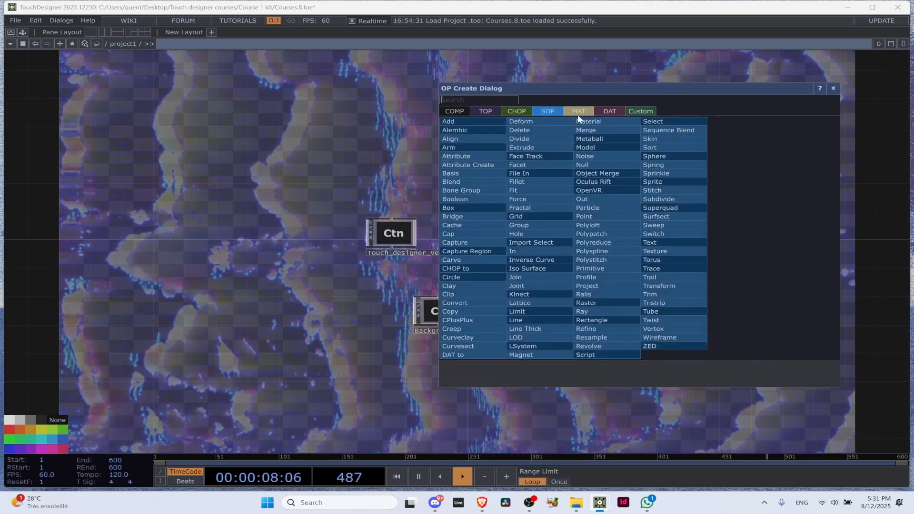
click(578, 113)
click(626, 114)
click(547, 111)
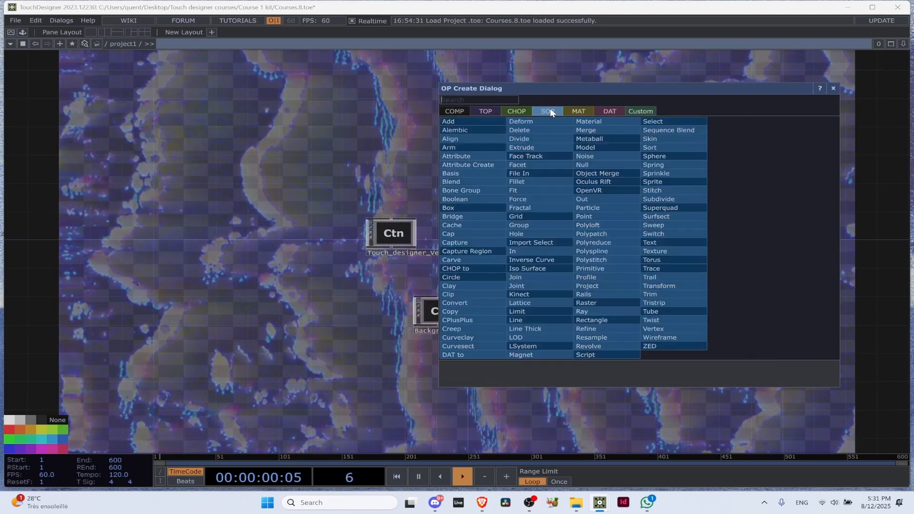
click(519, 111)
click(457, 111)
click(480, 111)
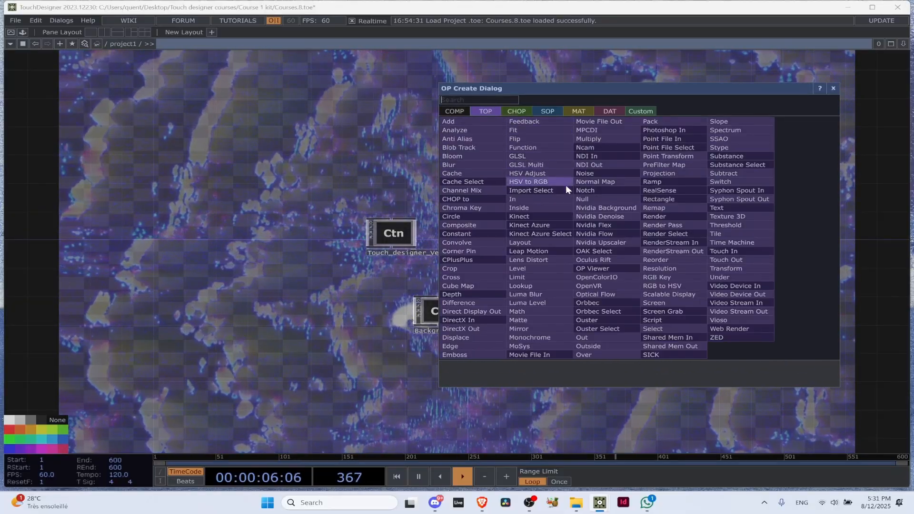
click(829, 89)
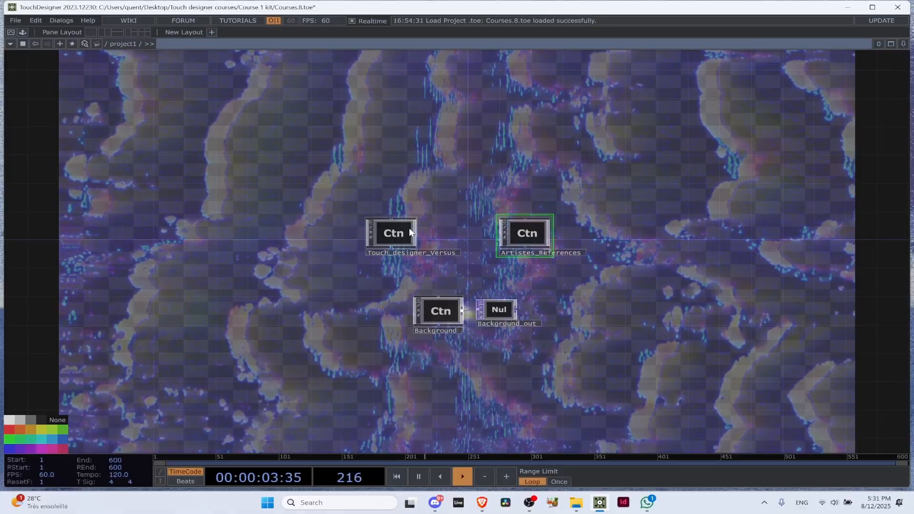
Enter the Artistes_References container and survey the artist notes placed around its network
scroll(386, 237, up, 3)
scroll(383, 238, down, 5)
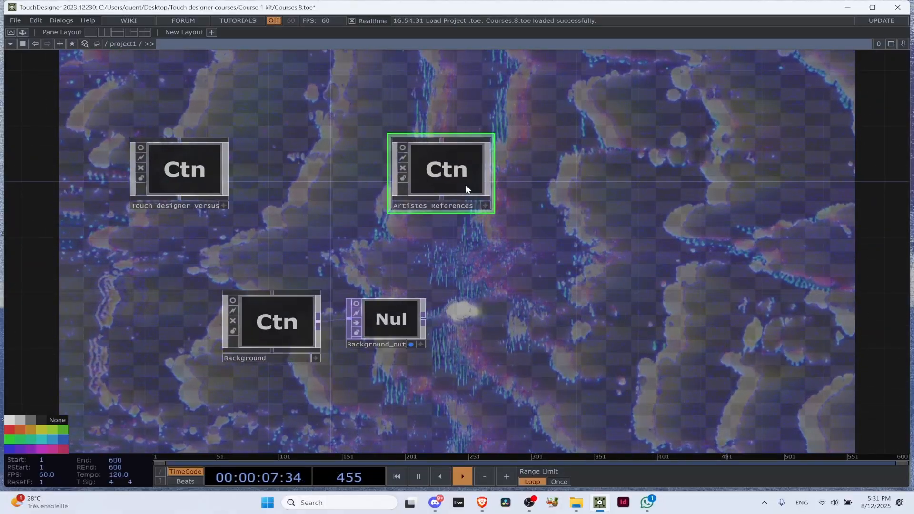
double_click(450, 168)
scroll(471, 165, up, 3)
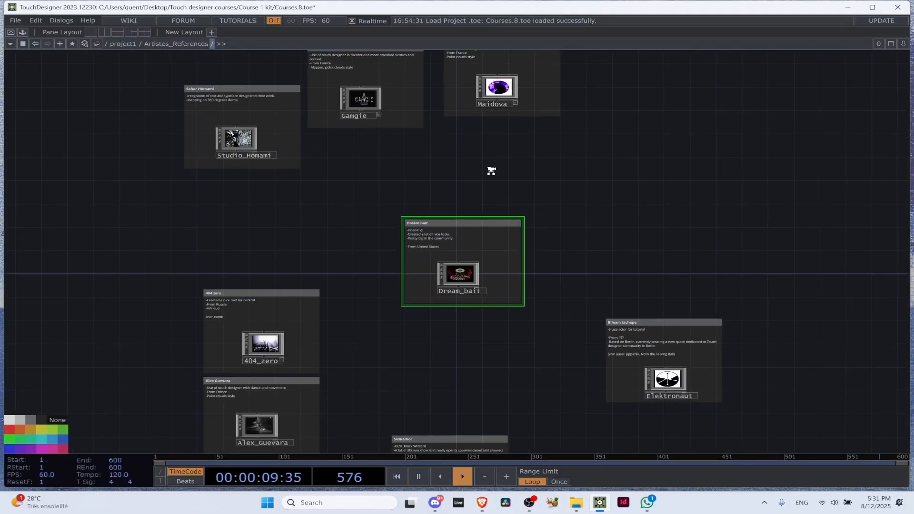
drag(541, 183, 604, 283)
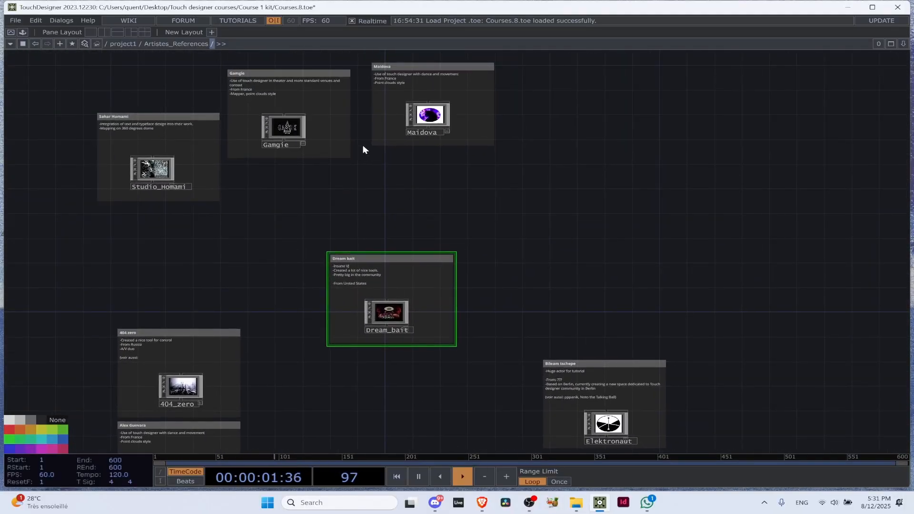
drag(585, 205, 603, 146)
drag(272, 214, 237, 306)
Activate the Dream_bait component's viewer inside its note and open the linked Instagram profile
scroll(413, 307, up, 4)
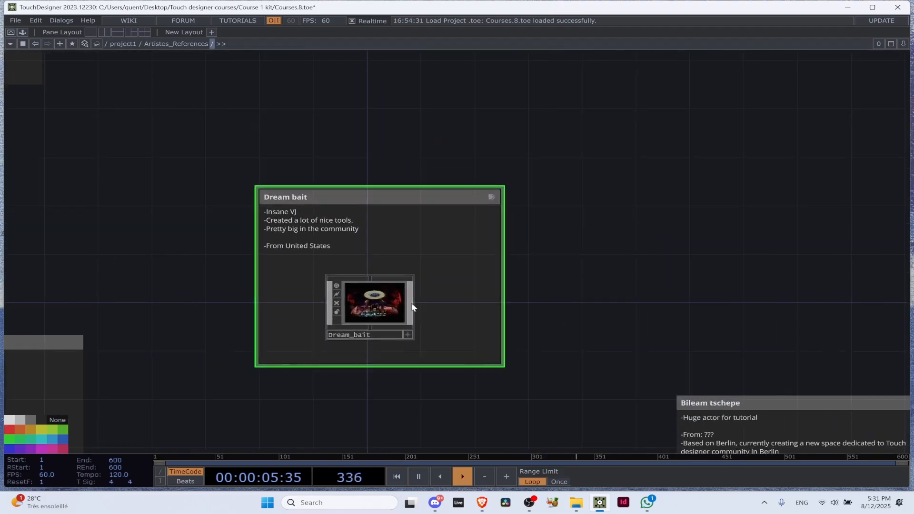
scroll(445, 320, up, 4)
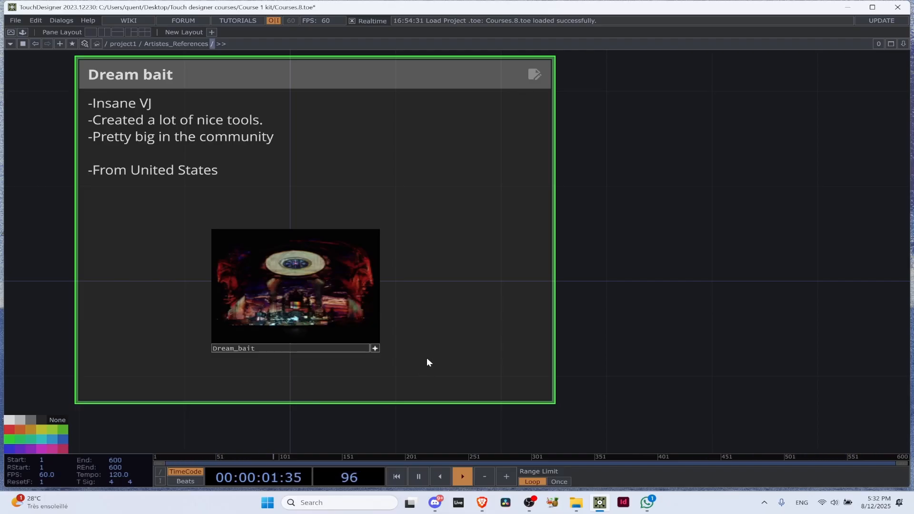
click(342, 301)
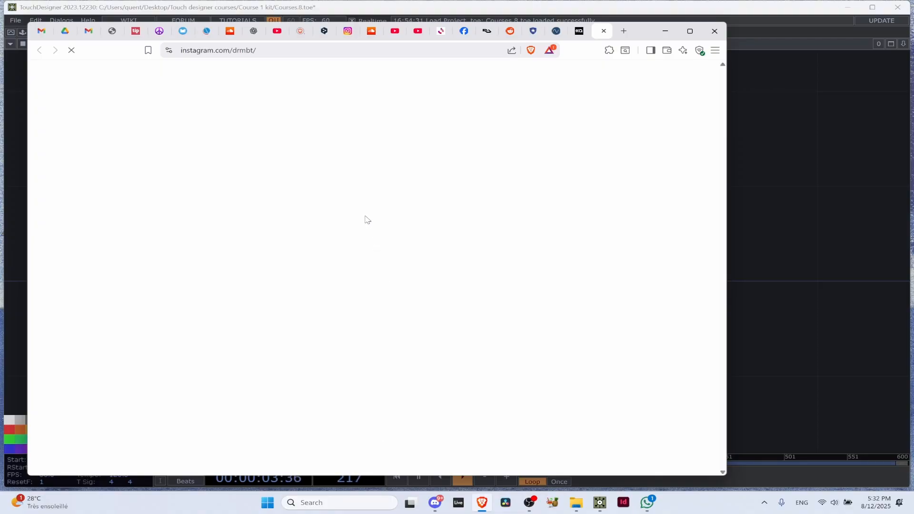
scroll(483, 293, down, 3)
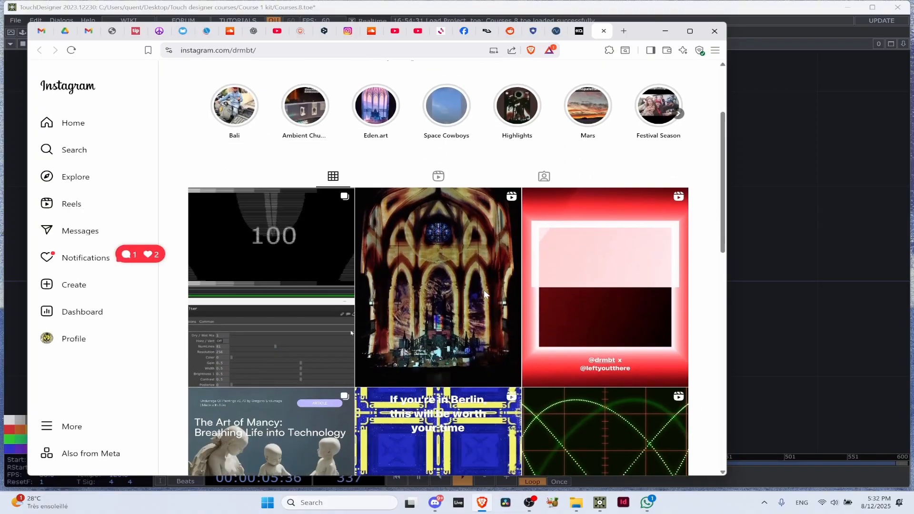
click(483, 292)
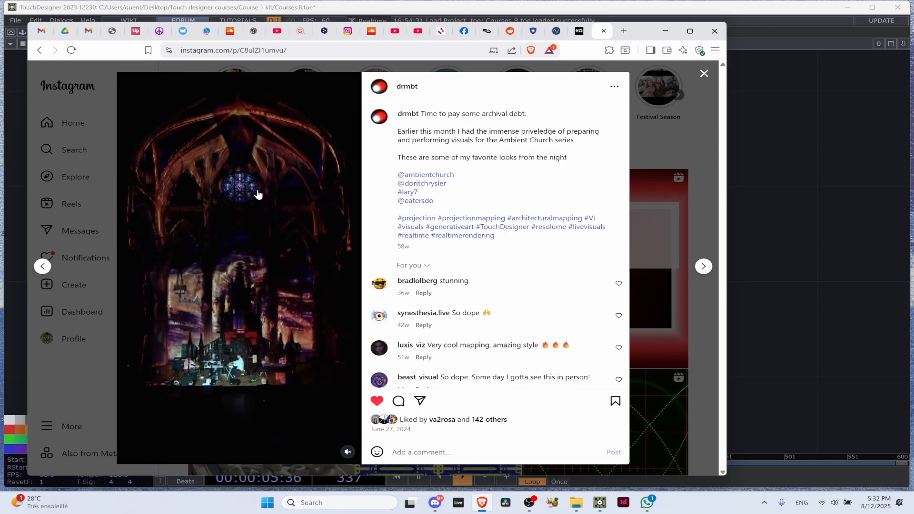
click(640, 165)
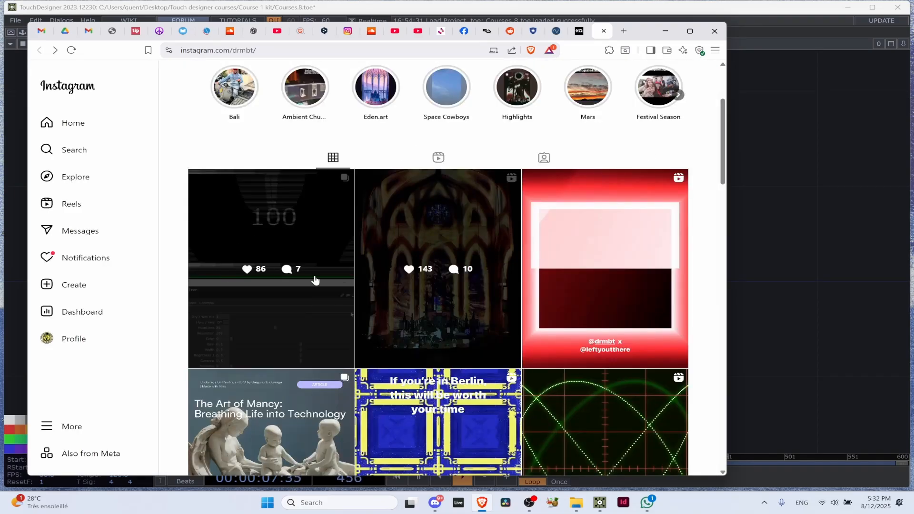
Look through all three slides of drmbt's LineFilter tool post and close it
click(314, 280)
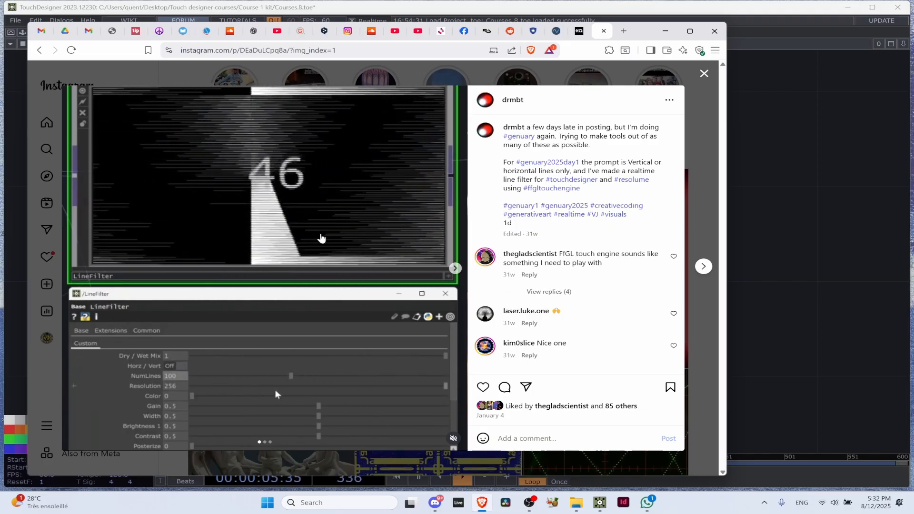
click(455, 268)
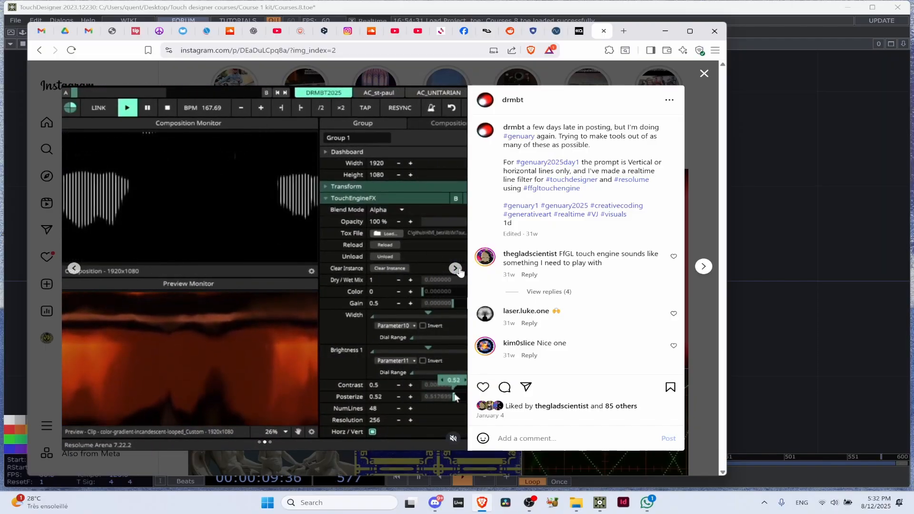
click(455, 268)
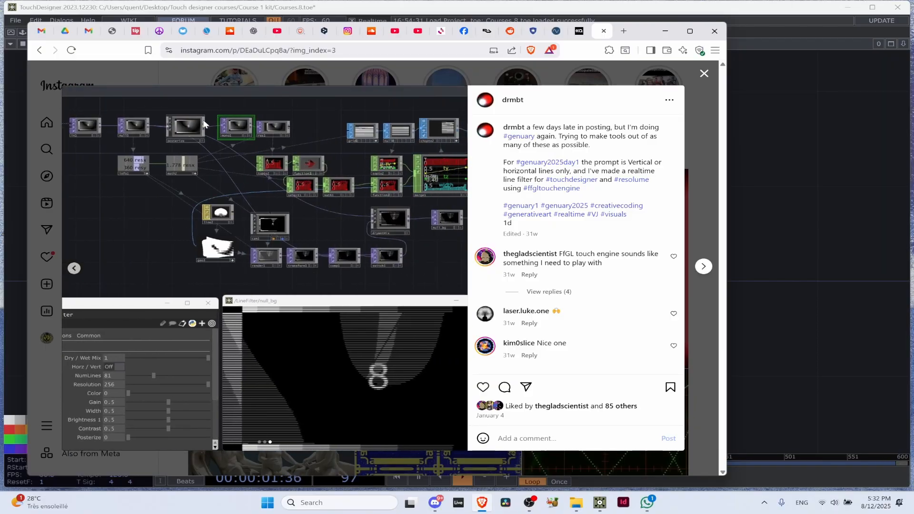
click(704, 75)
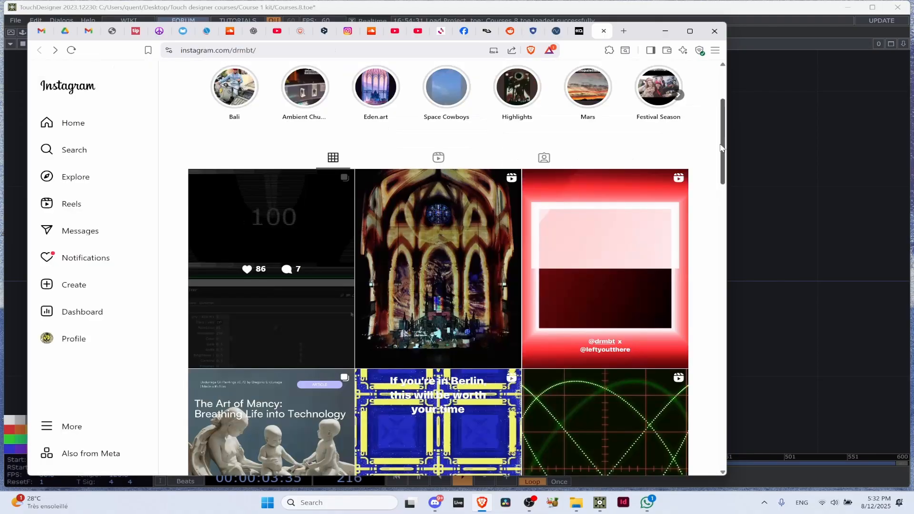
Return to TouchDesigner, locate the Maidova note in Artistes_References and activate the Maidova component's viewer
click(791, 199)
scroll(725, 232, down, 6)
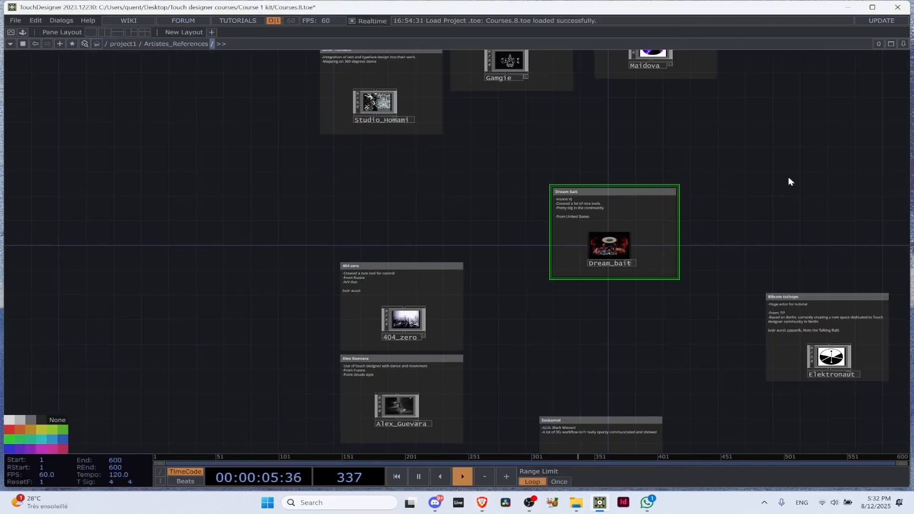
drag(723, 86, 665, 191)
scroll(665, 192, up, 6)
scroll(565, 146, up, 6)
drag(468, 438, 396, 513)
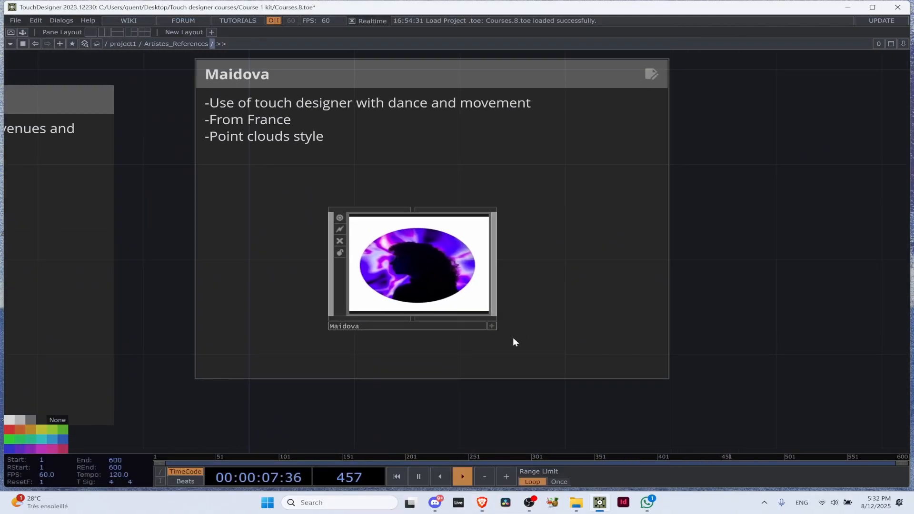
click(491, 326)
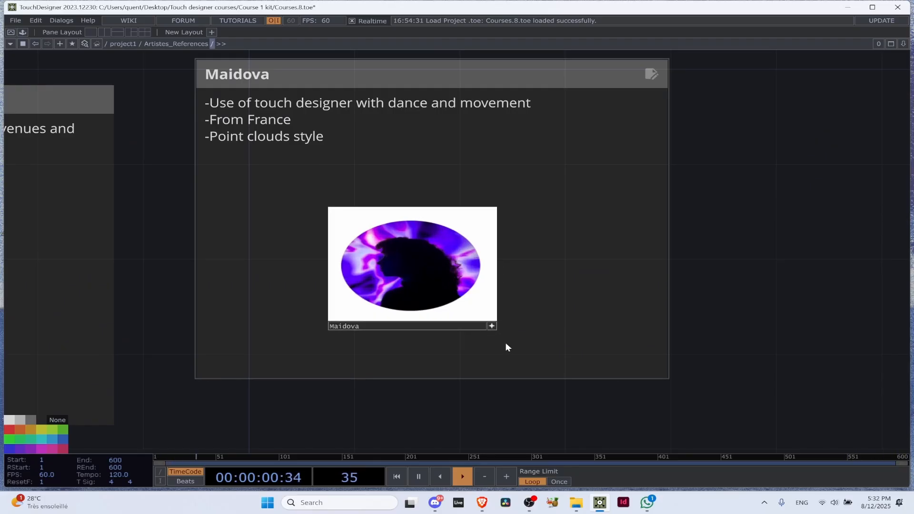
Open Maidova's linked website and go to its Interactive Design page
click(447, 258)
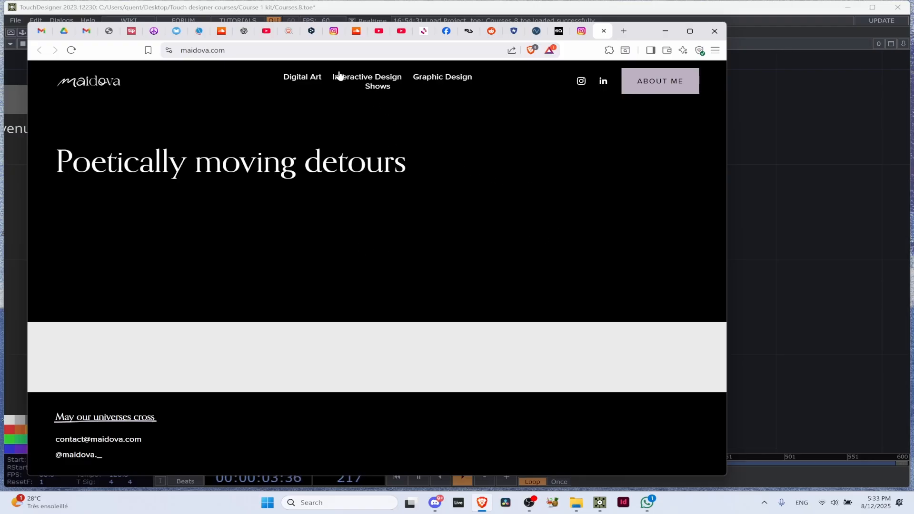
click(369, 87)
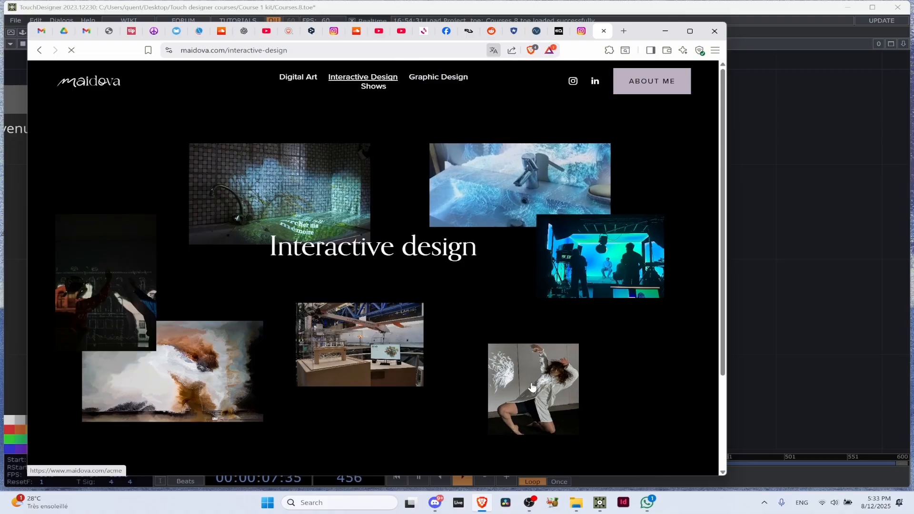
Open the Acmé project page on Maidova's website, and return to TouchDesigner
click(534, 339)
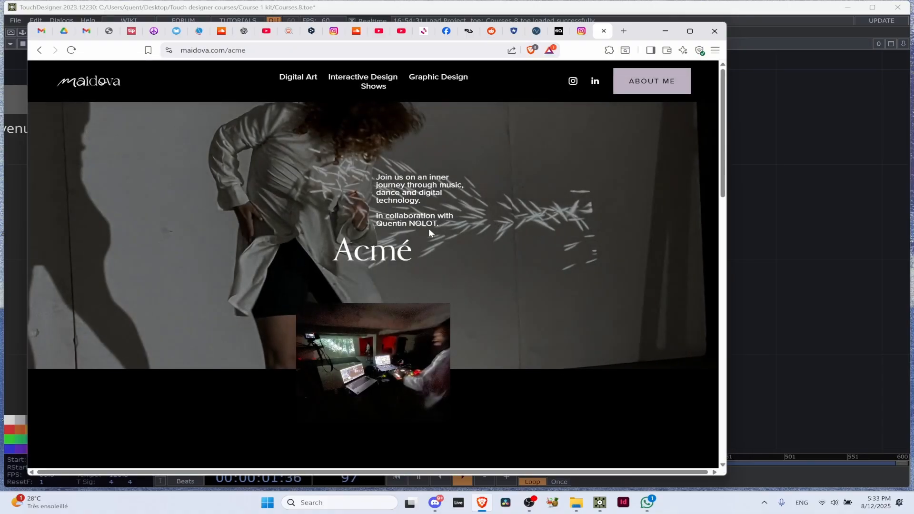
click(842, 246)
Locate the Gamgie note in Artistes_References, activate the Gamgie component's viewer and open its linked website
scroll(841, 245, down, 1)
scroll(519, 226, down, 5)
scroll(260, 283, up, 2)
scroll(336, 271, up, 4)
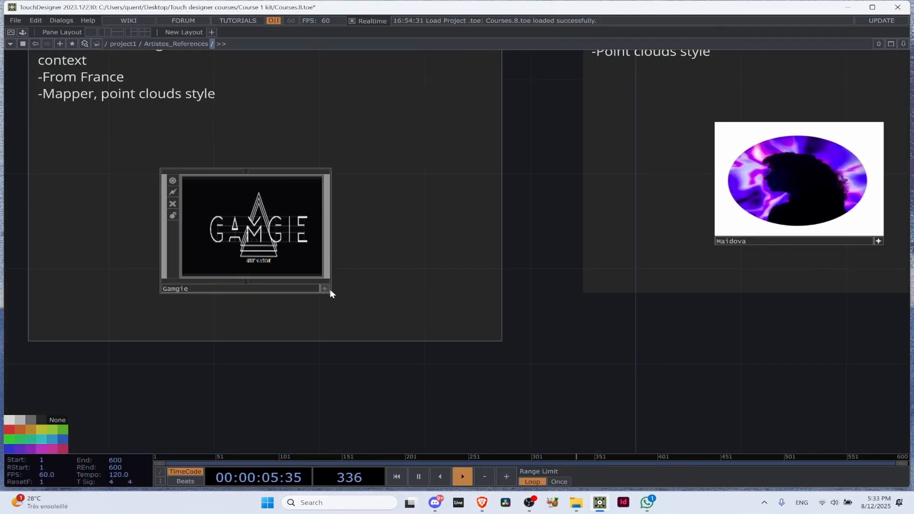
scroll(370, 273, left, 2)
click(275, 225)
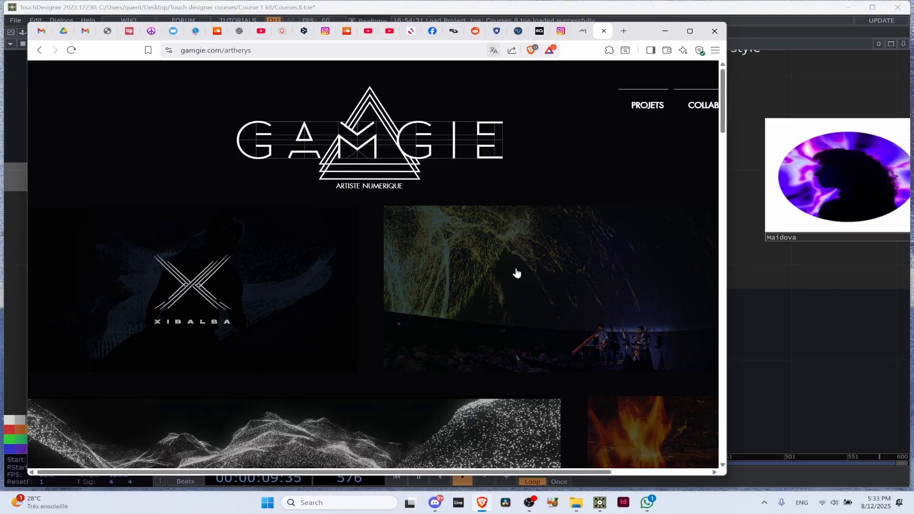
Try to play the Aetherys planetarium teaser on Gamgie's site and look through the project description
scroll(406, 261, down, 3)
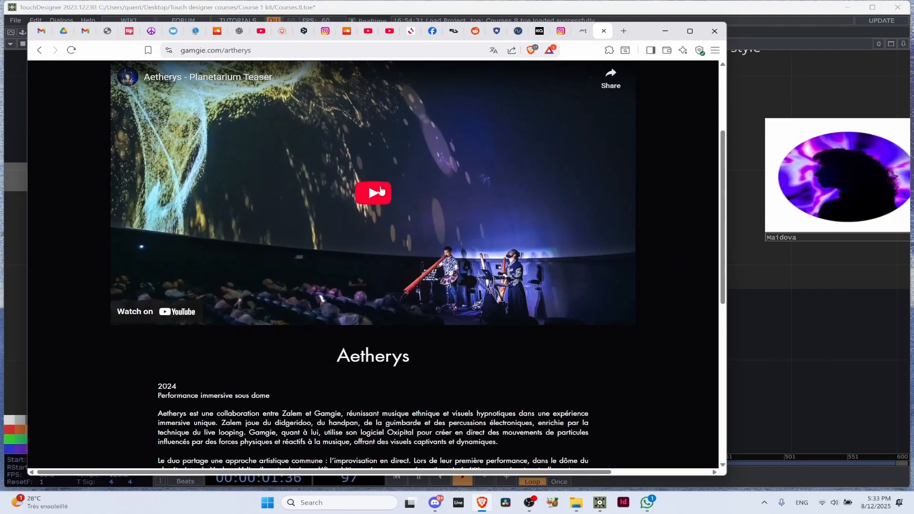
click(381, 192)
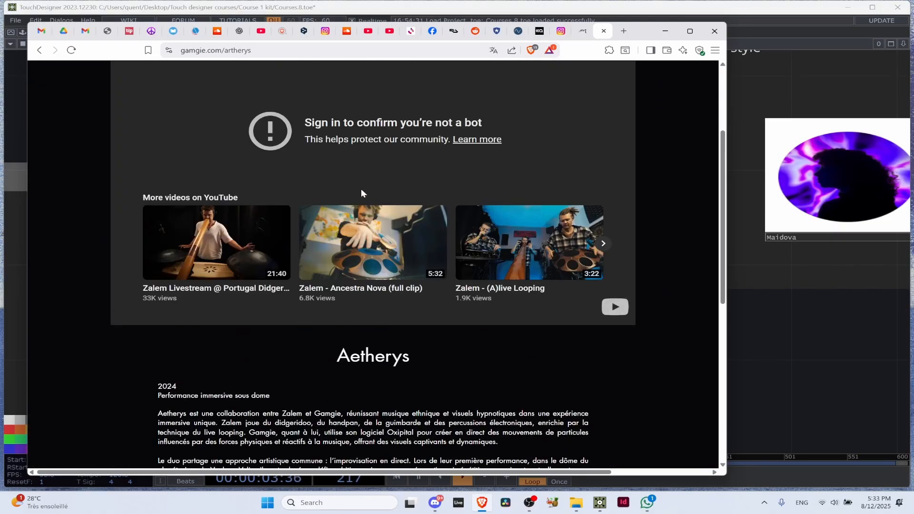
scroll(376, 177, up, 1)
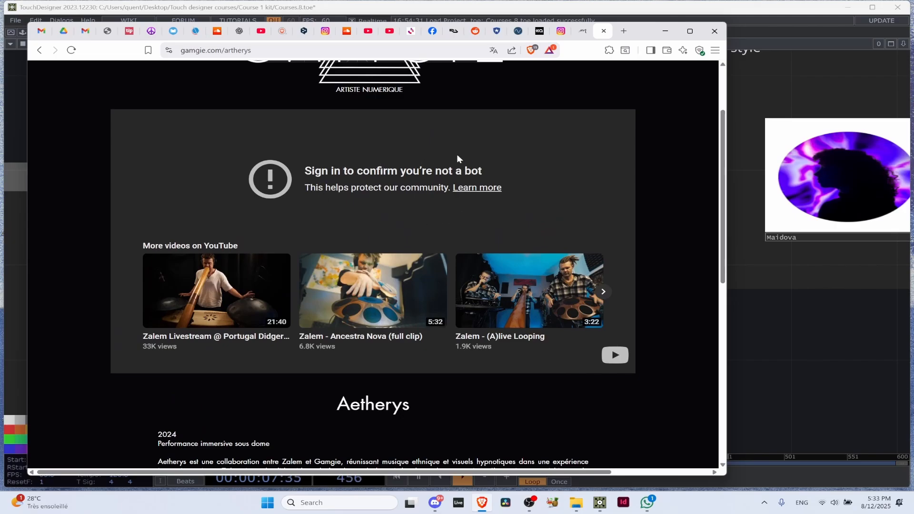
scroll(472, 280, down, 4)
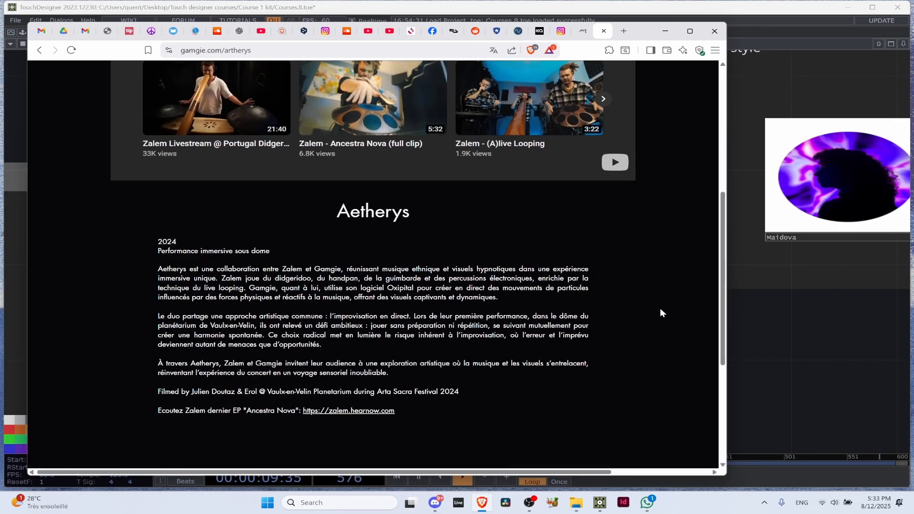
scroll(576, 296, up, 6)
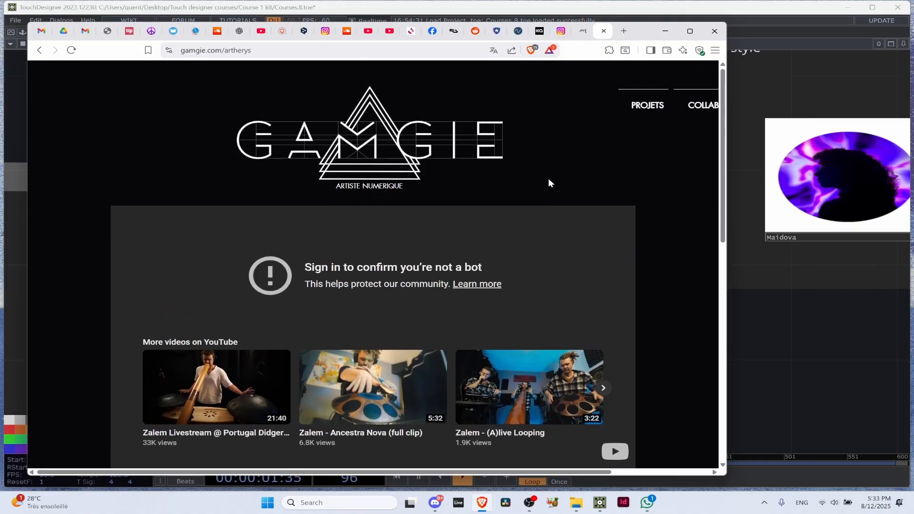
Go back to Gamgie's project overview, open the particle landscape project and try to play its video
click(40, 50)
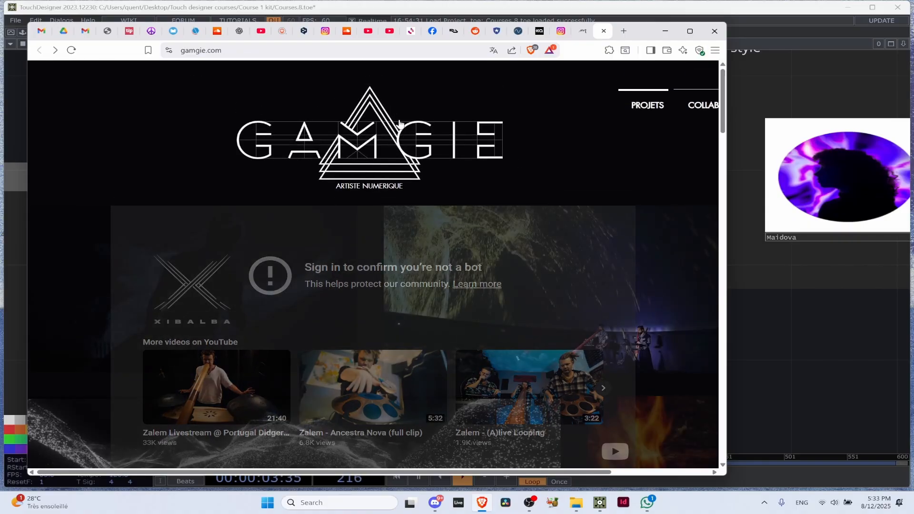
scroll(476, 290, down, 3)
scroll(409, 267, down, 3)
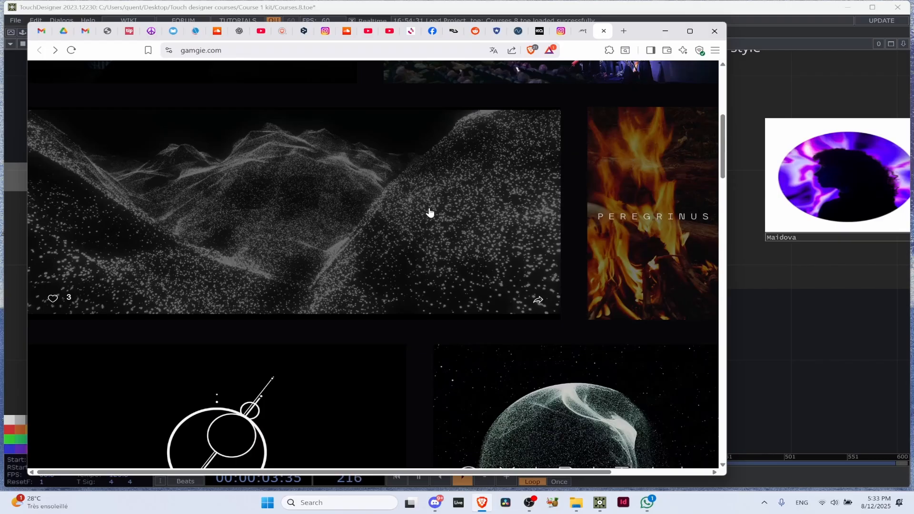
click(429, 212)
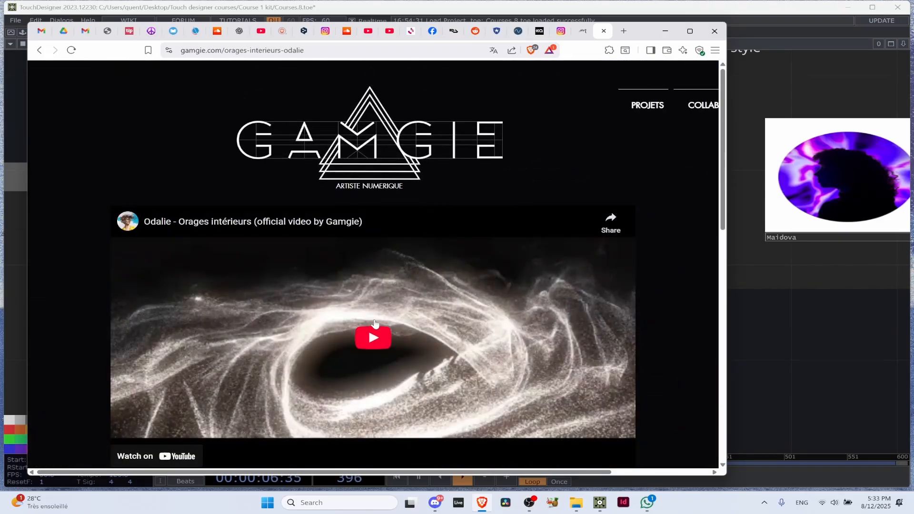
click(373, 324)
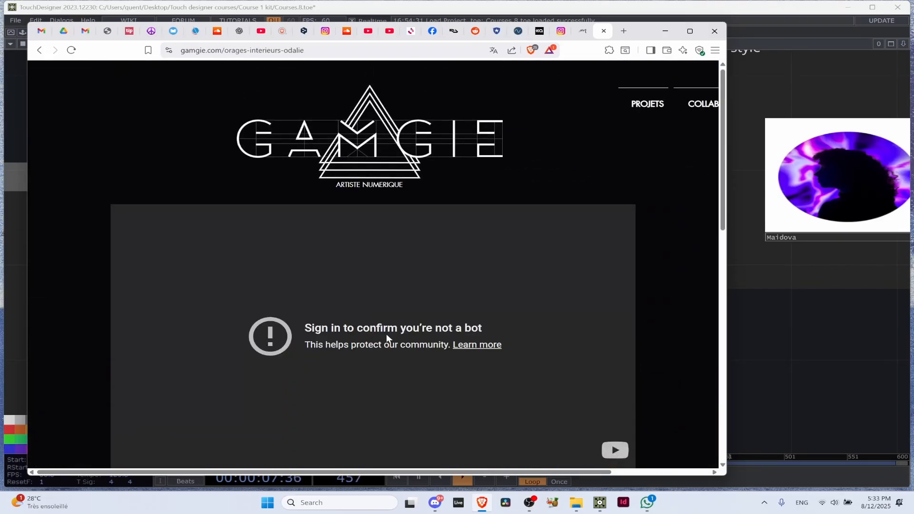
scroll(395, 296, down, 5)
Return to TouchDesigner, locate the Sahar Homami note and activate the Studio_Homami component's viewer
click(784, 348)
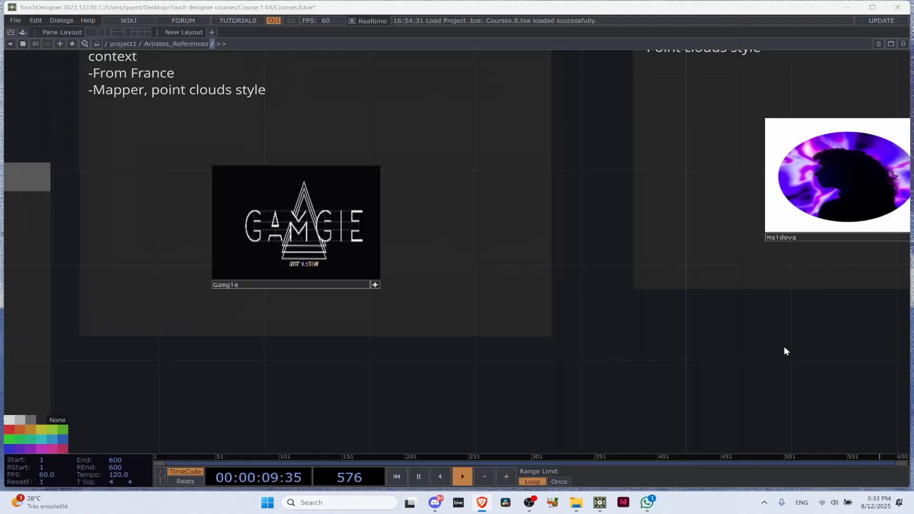
scroll(340, 314, down, 5)
scroll(143, 316, up, 1)
drag(143, 316, 354, 232)
scroll(576, 216, down, 3)
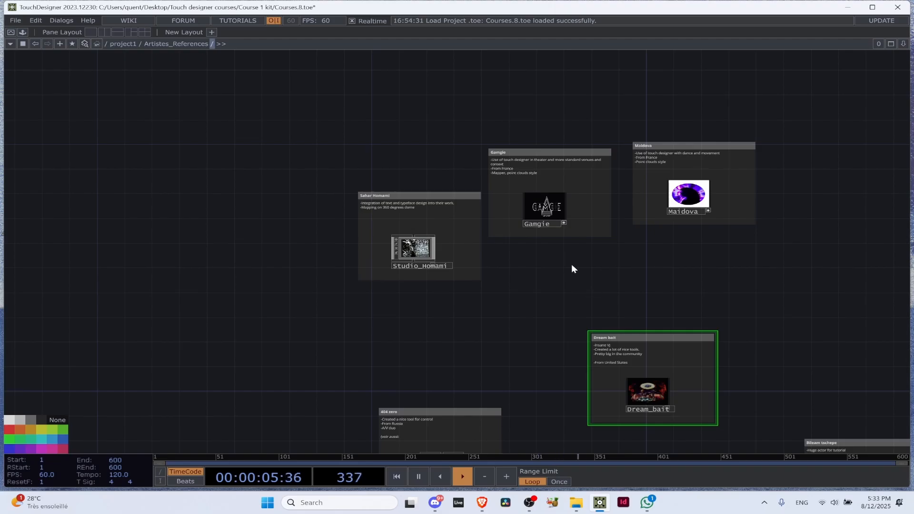
scroll(527, 279, up, 3)
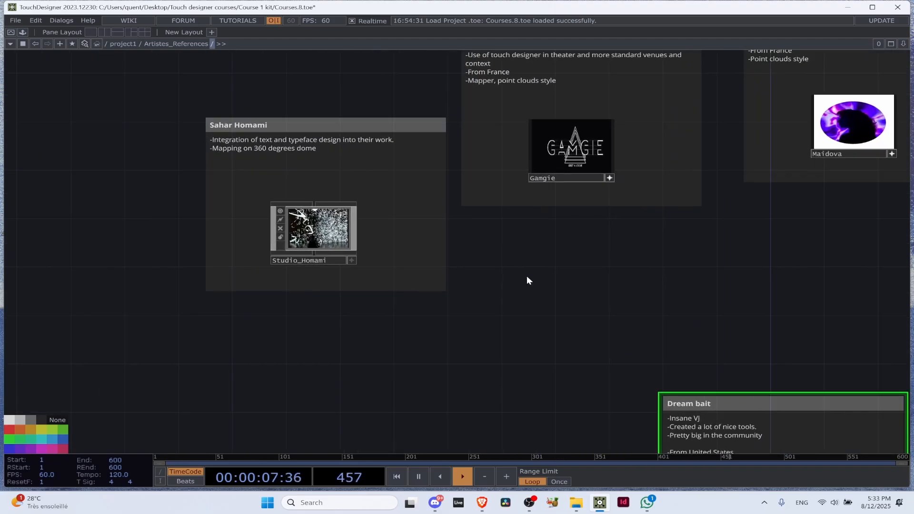
scroll(383, 273, up, 4)
scroll(460, 338, up, 1)
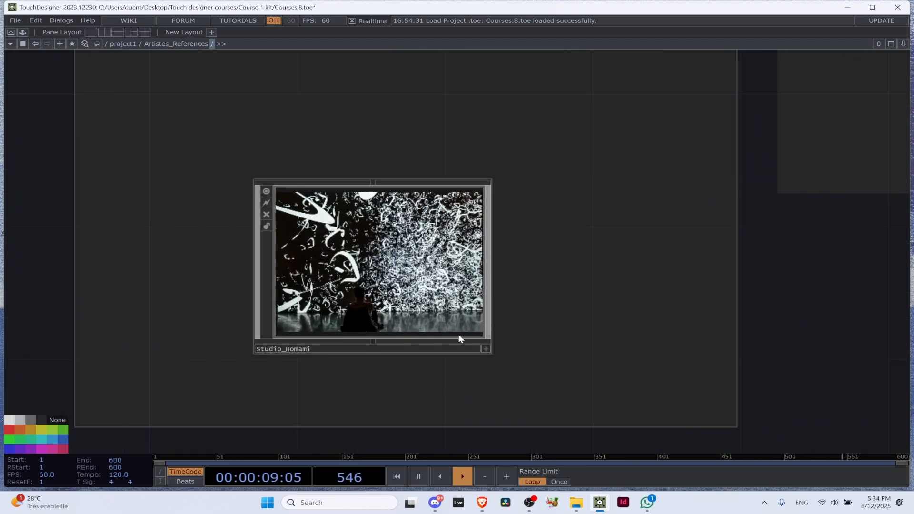
click(486, 350)
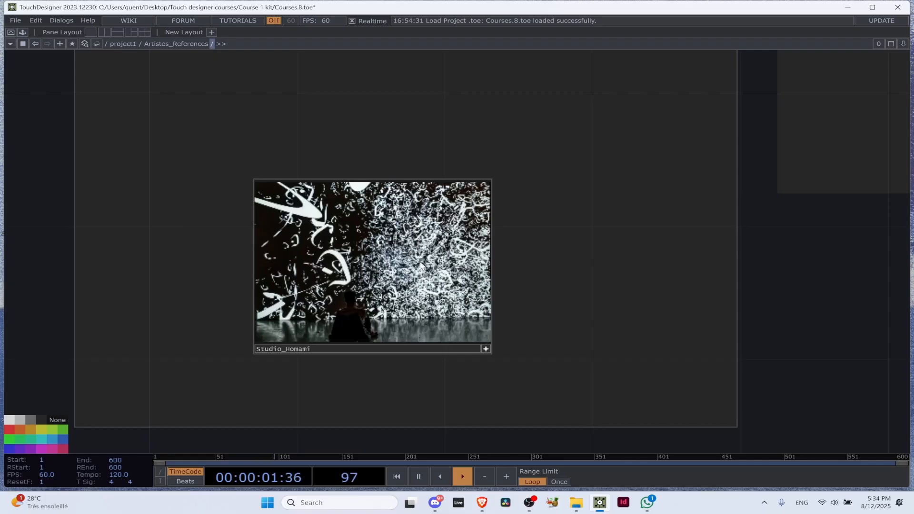
Open Studio Homami's linked Linktree page, try its website link and go back to the link list
click(361, 222)
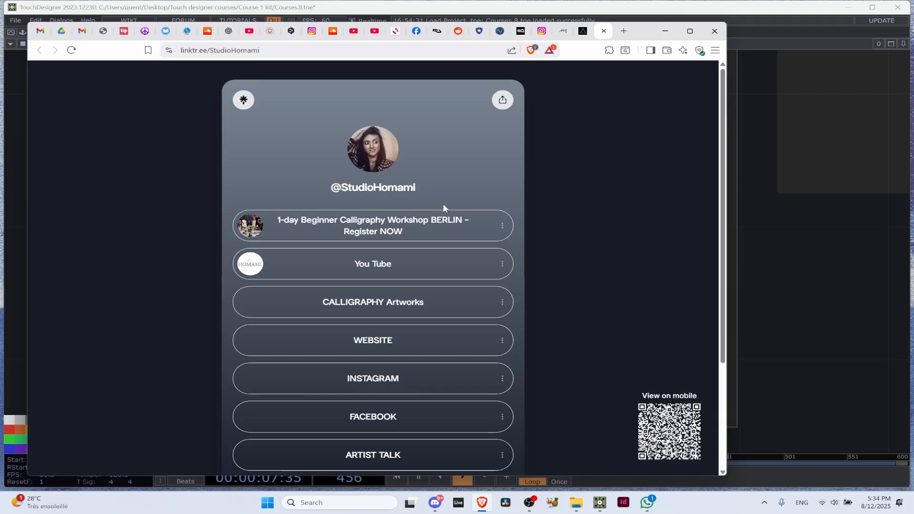
click(412, 352)
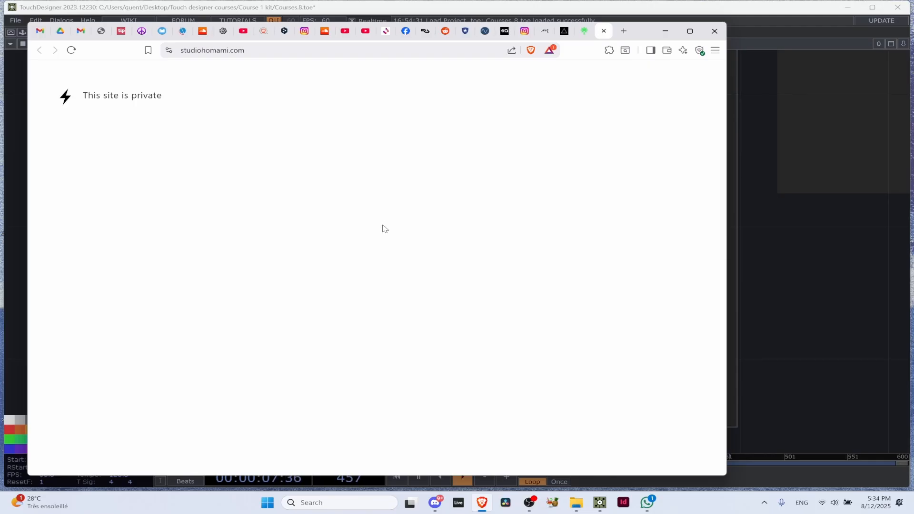
click(582, 38)
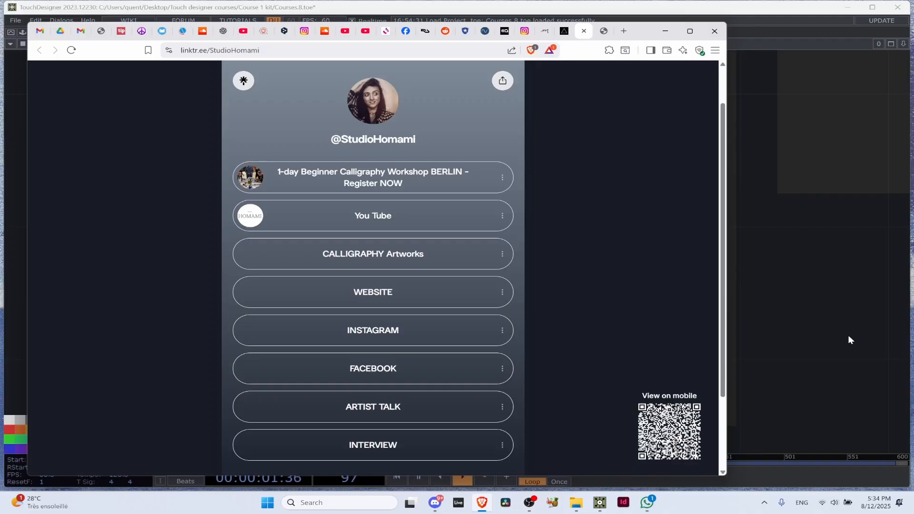
Return to TouchDesigner and deactivate the Studio_Homami component's viewer
click(804, 328)
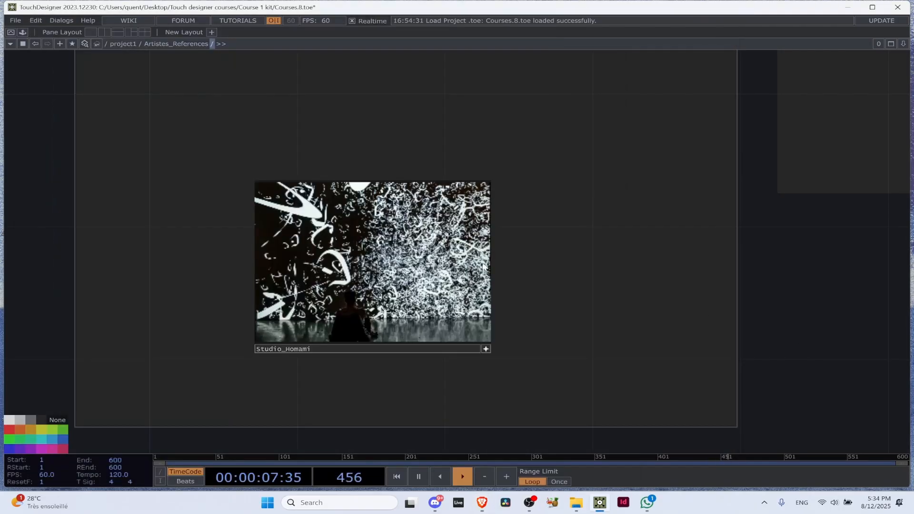
scroll(500, 274, down, 8)
drag(519, 290, 422, 251)
scroll(421, 249, up, 6)
click(379, 252)
scroll(489, 302, down, 6)
drag(524, 414, 557, 264)
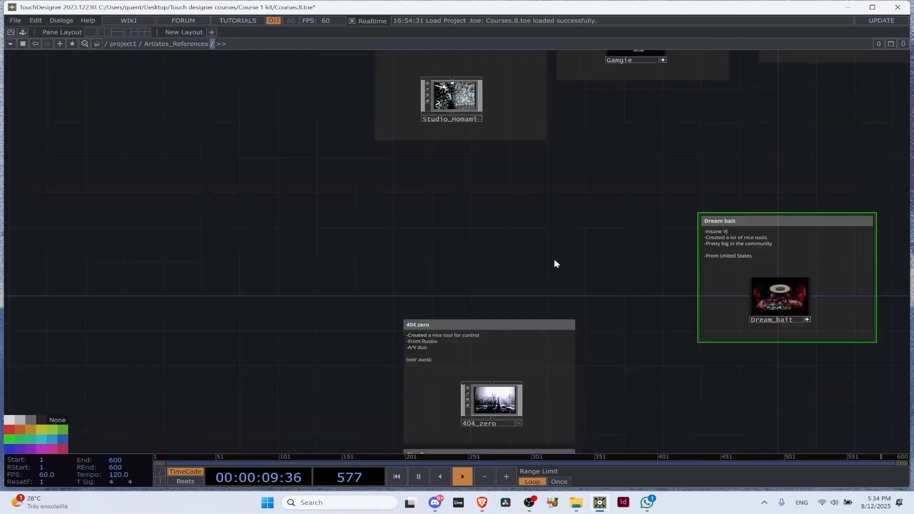
drag(504, 374, 341, 165)
scroll(340, 166, down, 7)
scroll(252, 173, up, 1)
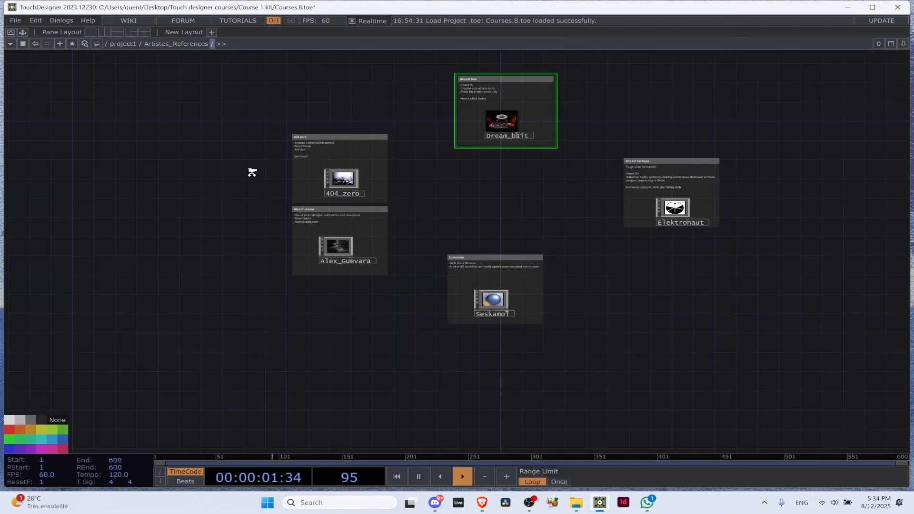
scroll(336, 247, up, 10)
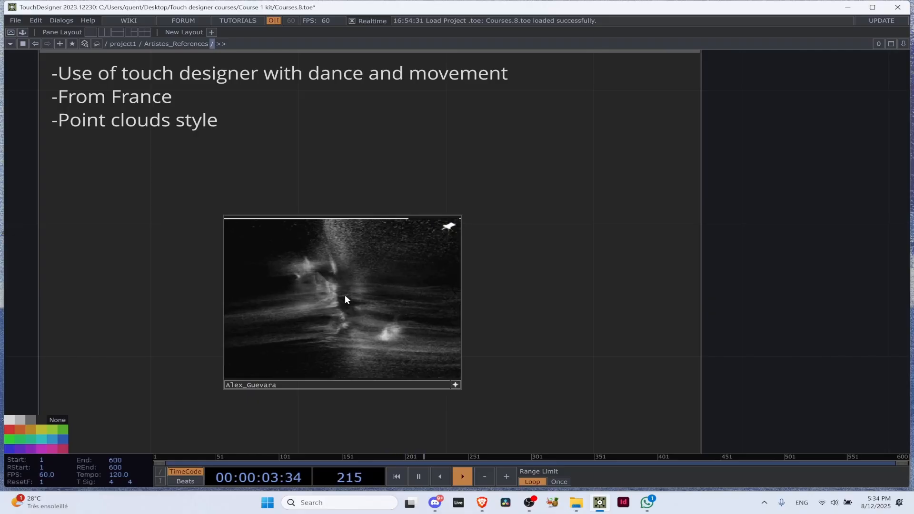
click(345, 295)
click(187, 186)
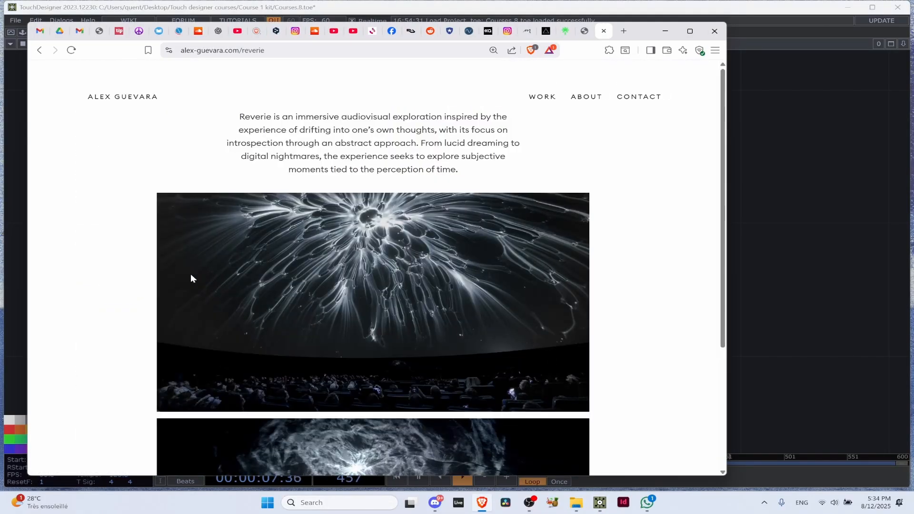
scroll(357, 276, down, 3)
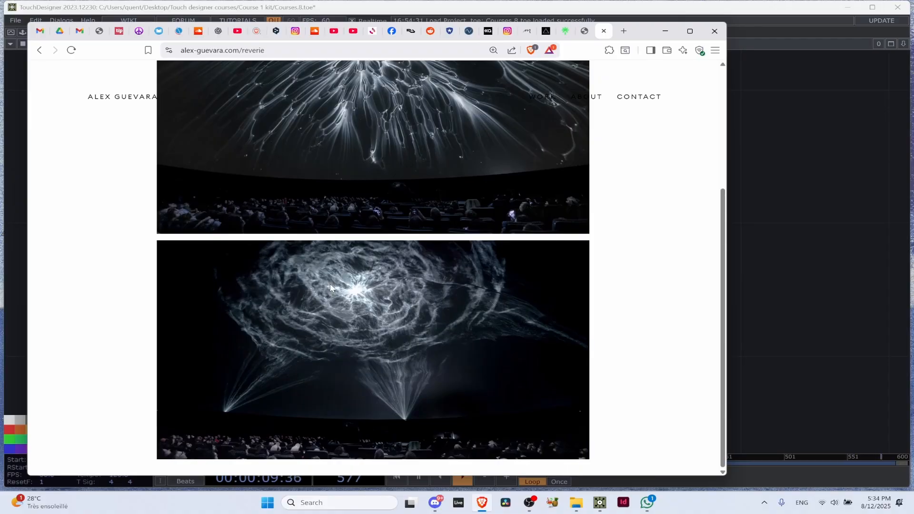
scroll(329, 284, up, 3)
click(34, 50)
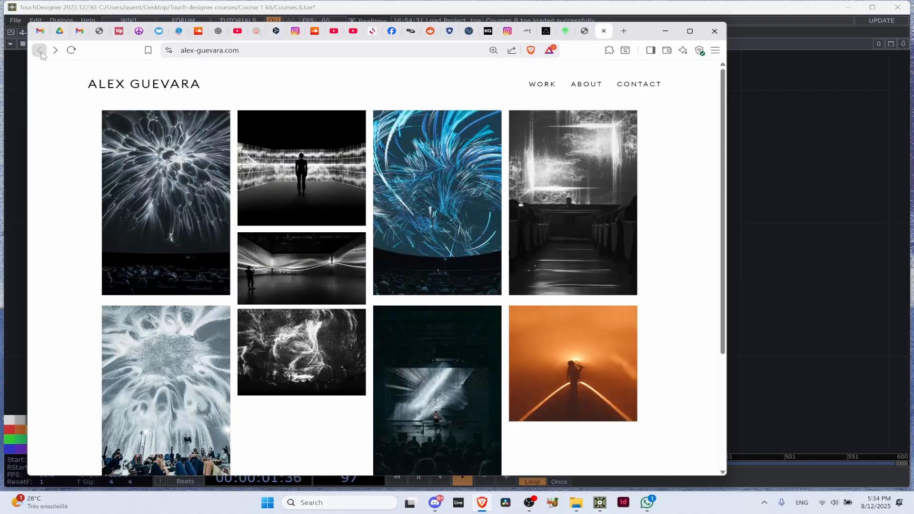
click(592, 177)
scroll(385, 280, down, 7)
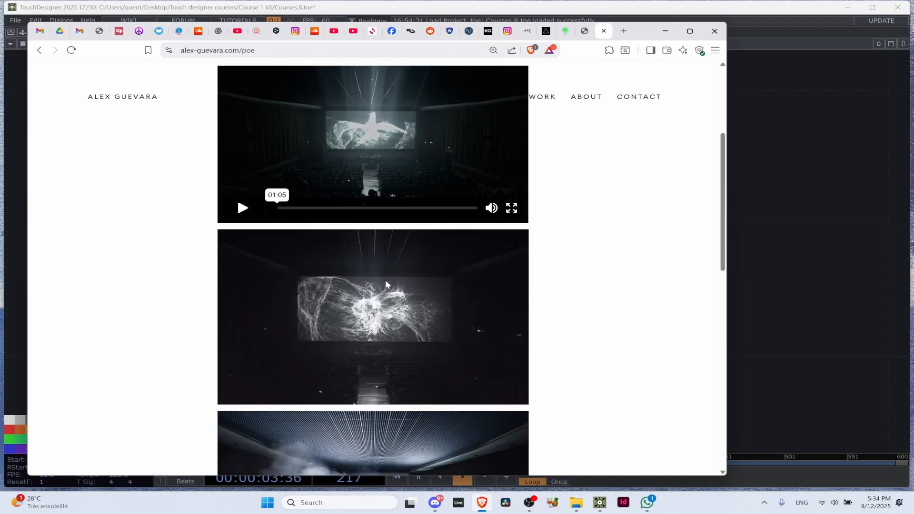
scroll(390, 325, down, 4)
scroll(380, 339, down, 4)
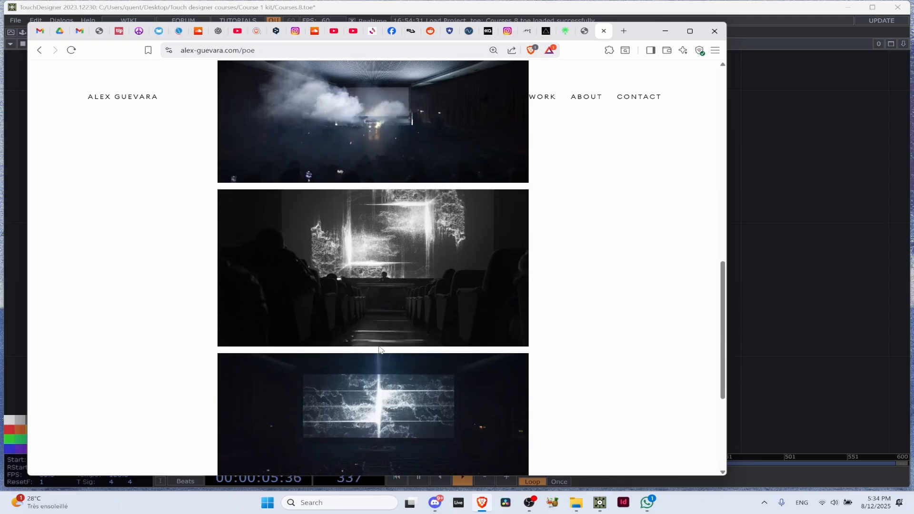
Return to TouchDesigner, locate the 404 zero note and activate the 404_zero component's viewer
click(893, 255)
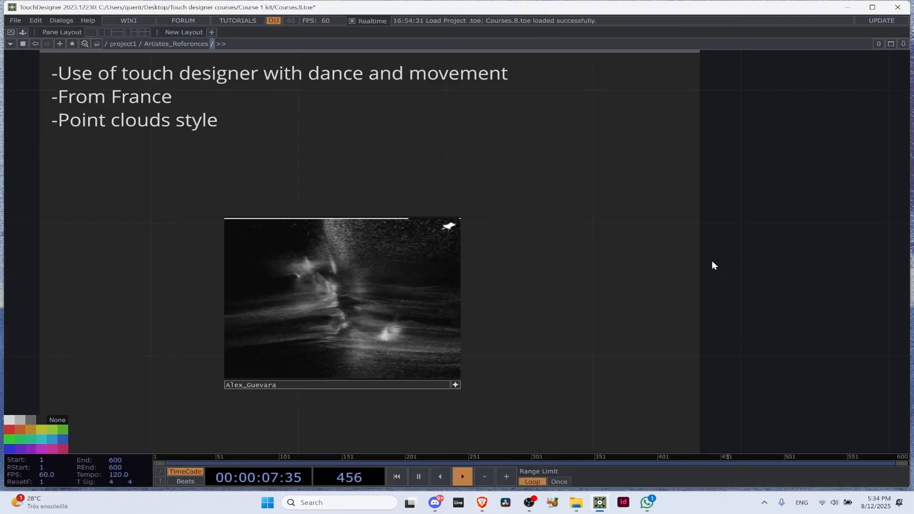
scroll(718, 259, down, 5)
drag(764, 220, 476, 53)
scroll(516, 240, down, 1)
scroll(517, 240, down, 5)
drag(809, 97, 478, 201)
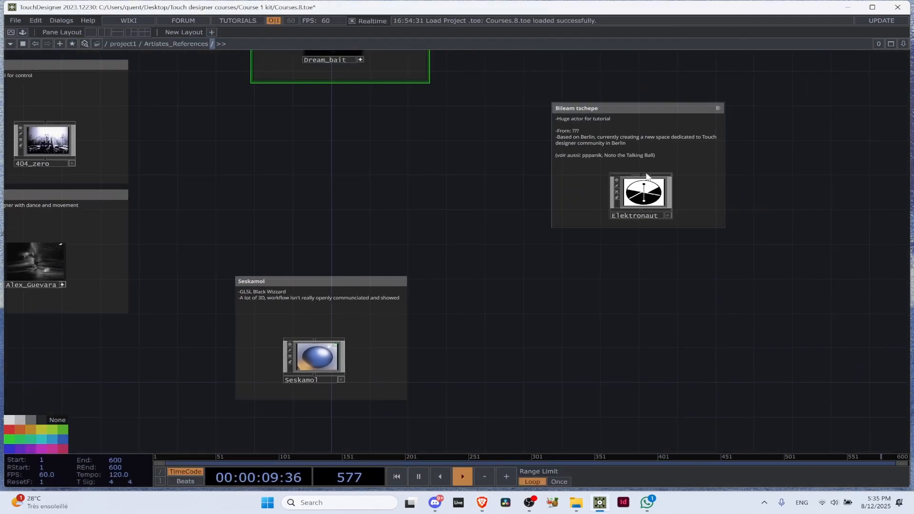
scroll(666, 177, up, 3)
drag(105, 170, 398, 205)
drag(176, 161, 433, 208)
scroll(321, 181, up, 4)
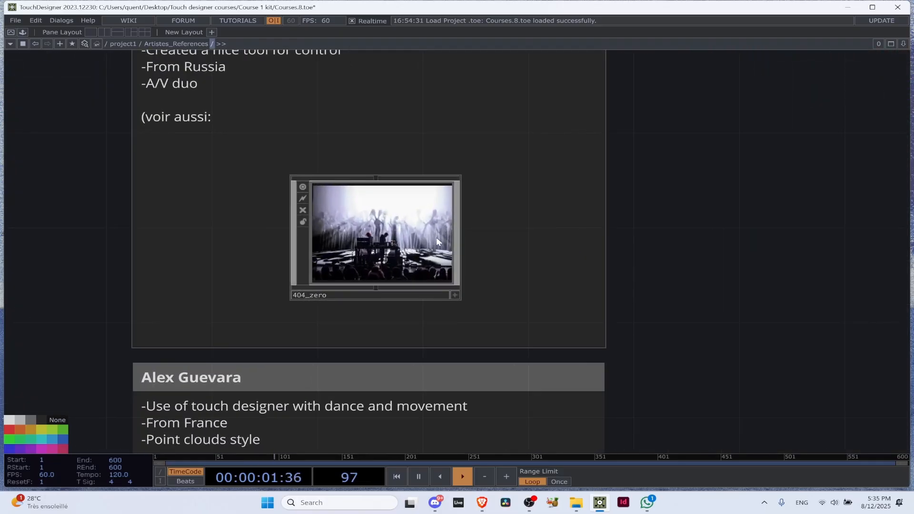
click(455, 295)
Open the 404.zero website and look over its introduction, social links and upcoming shows
click(402, 257)
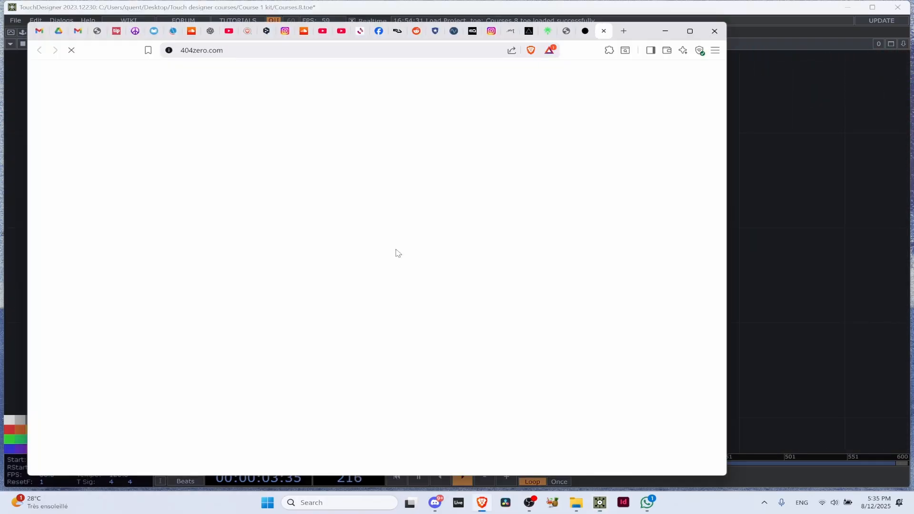
scroll(251, 241, down, 3)
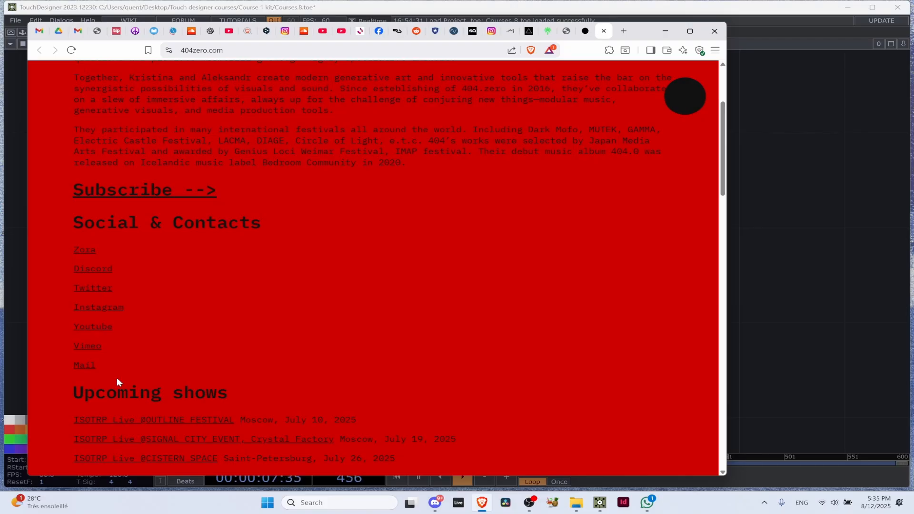
scroll(145, 392, up, 3)
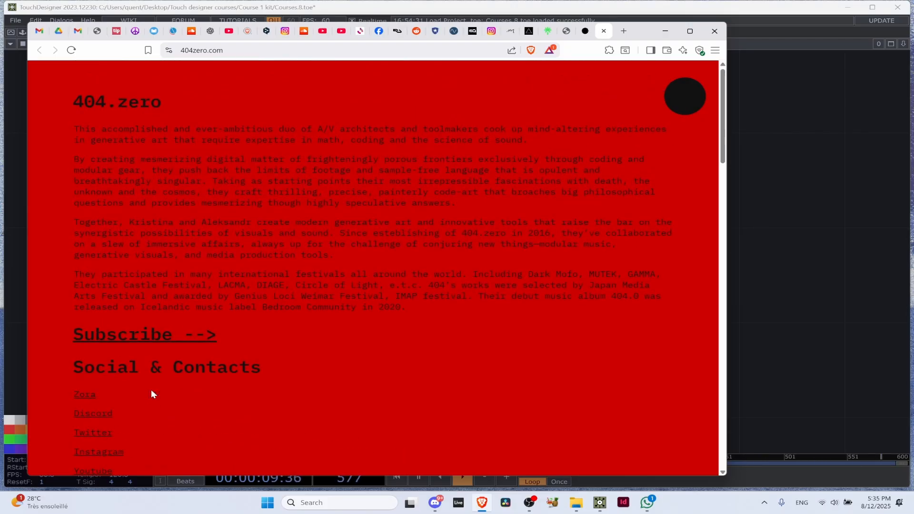
Open the 404.zero Instagram profile from the website, view the pinned ISOTRP live post and browse the post grid
scroll(97, 405, down, 1)
click(92, 408)
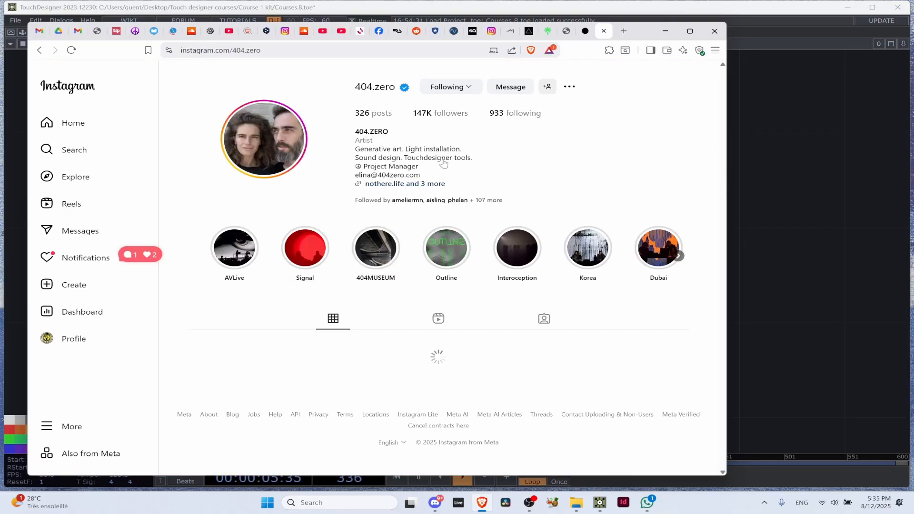
scroll(449, 261, down, 4)
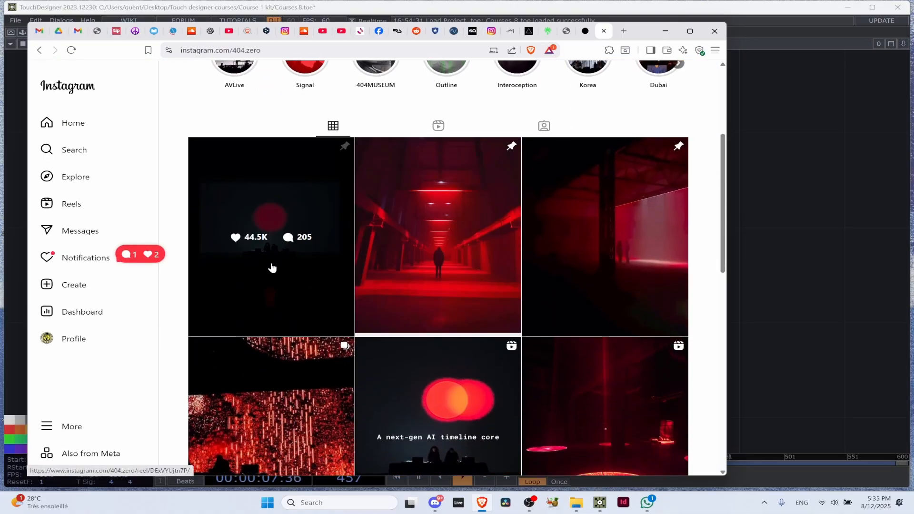
click(272, 268)
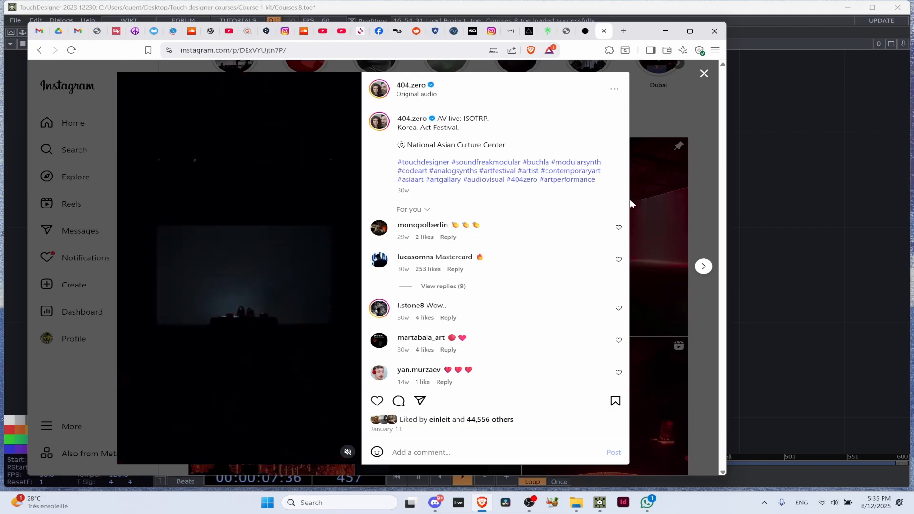
click(676, 200)
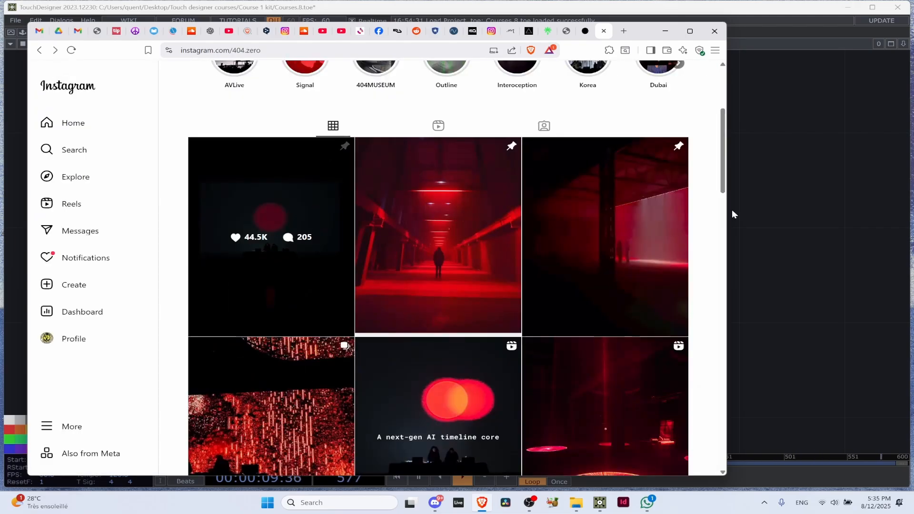
scroll(524, 290, down, 3)
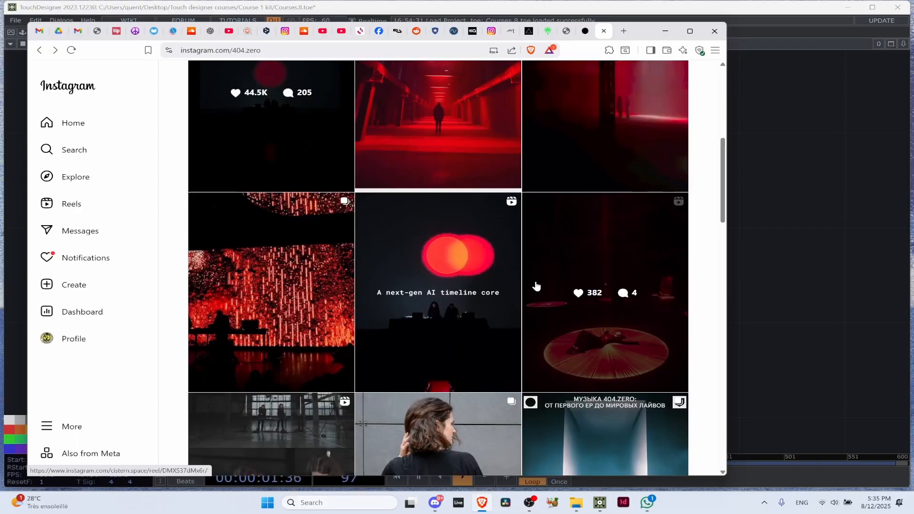
Return to TouchDesigner, locate the note about the Berlin-based tutorial creator and activate the Elektronaut component's viewer
key(alt+Tab)
scroll(693, 245, down, 5)
drag(693, 244, 347, 183)
scroll(515, 247, up, 8)
drag(720, 229, 448, 292)
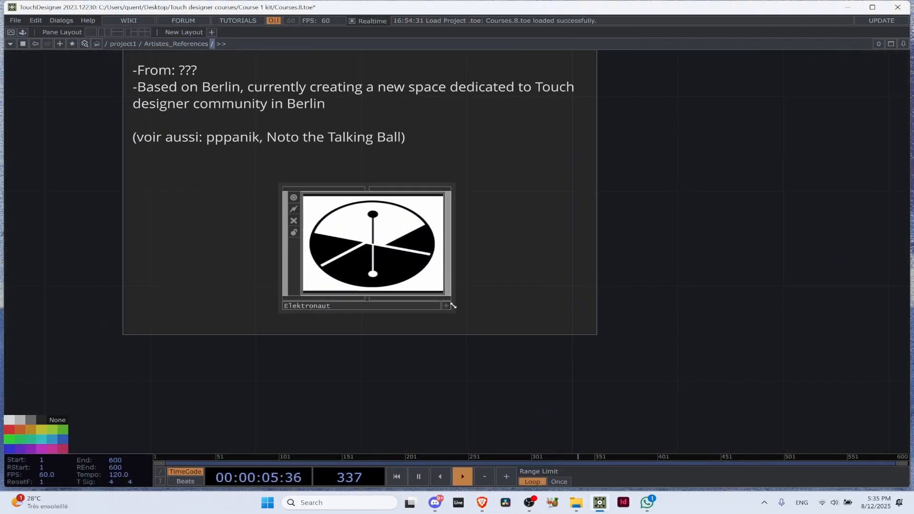
click(447, 305)
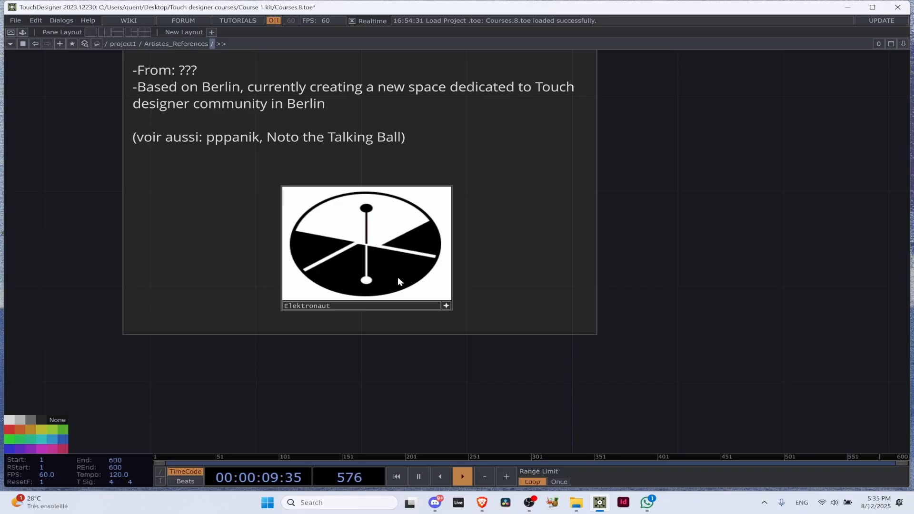
Open the Elektronaut link page, look over its list of links, and close it along with the 404.zero Instagram page
click(406, 263)
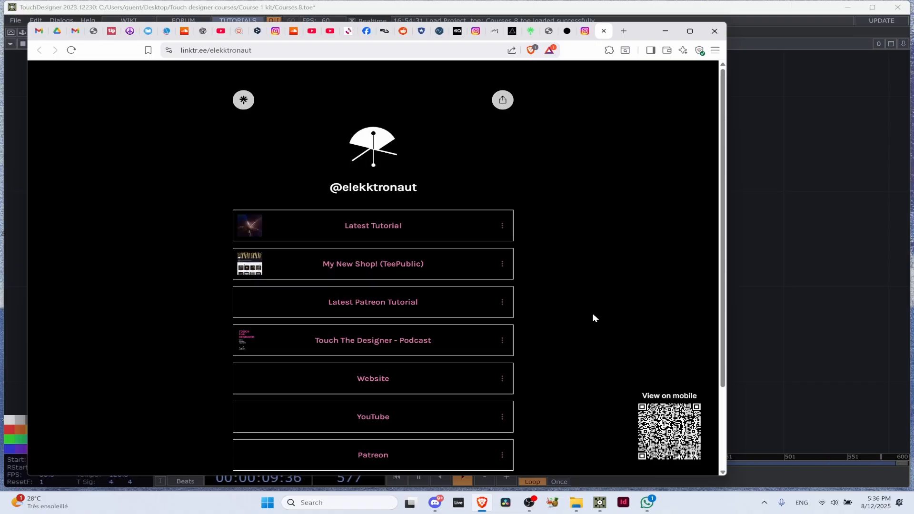
scroll(555, 258, down, 3)
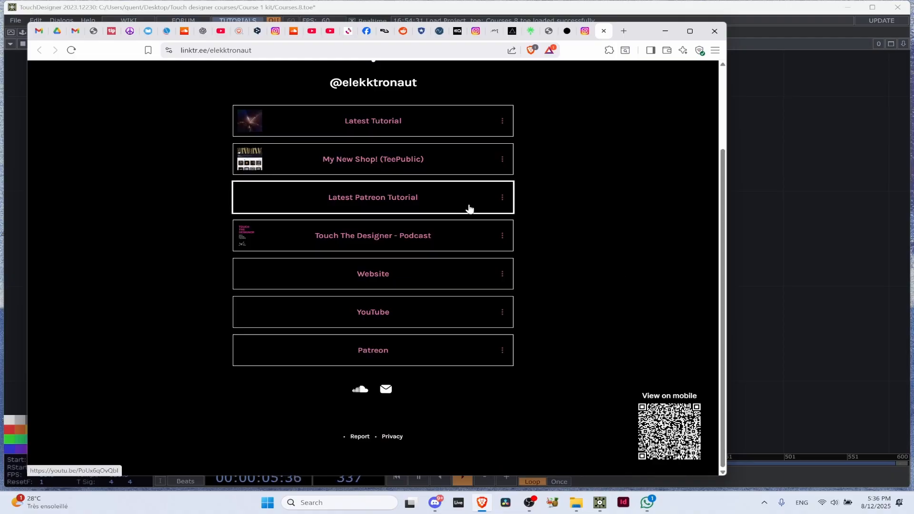
scroll(591, 196, up, 3)
click(603, 32)
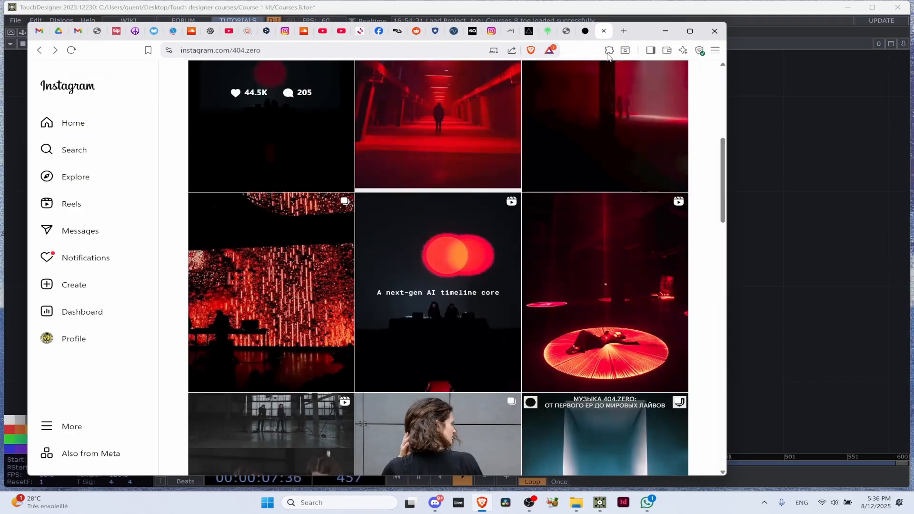
click(603, 31)
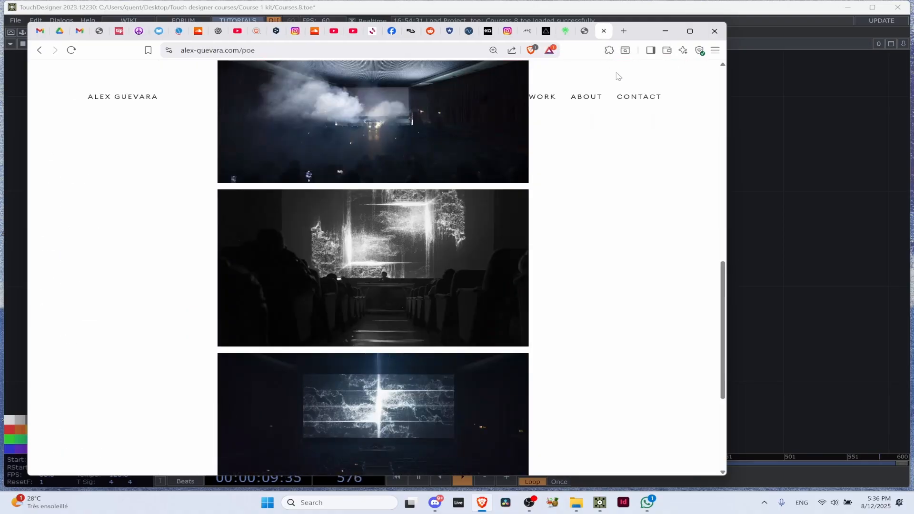
Return to TouchDesigner, show the Elektronaut note again and deactivate the component's viewer
click(799, 196)
scroll(626, 236, down, 4)
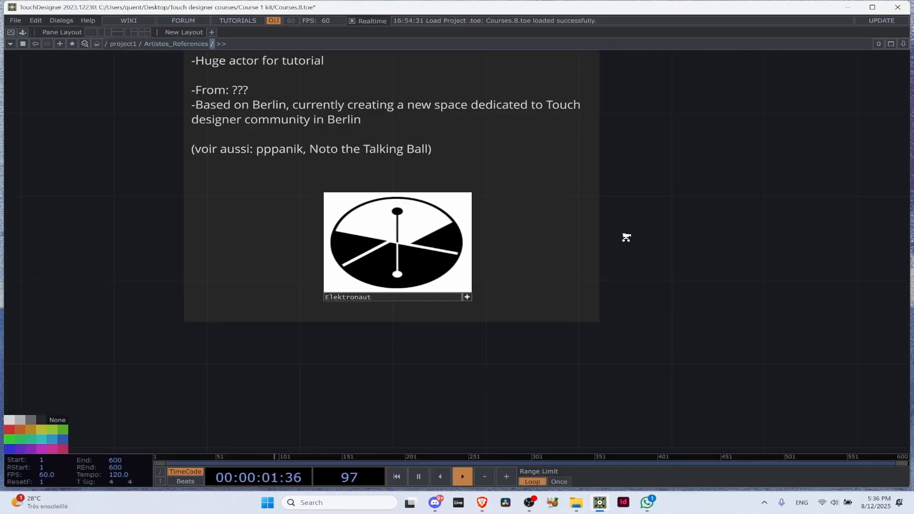
drag(466, 329, 383, 430)
scroll(533, 291, up, 4)
click(631, 197)
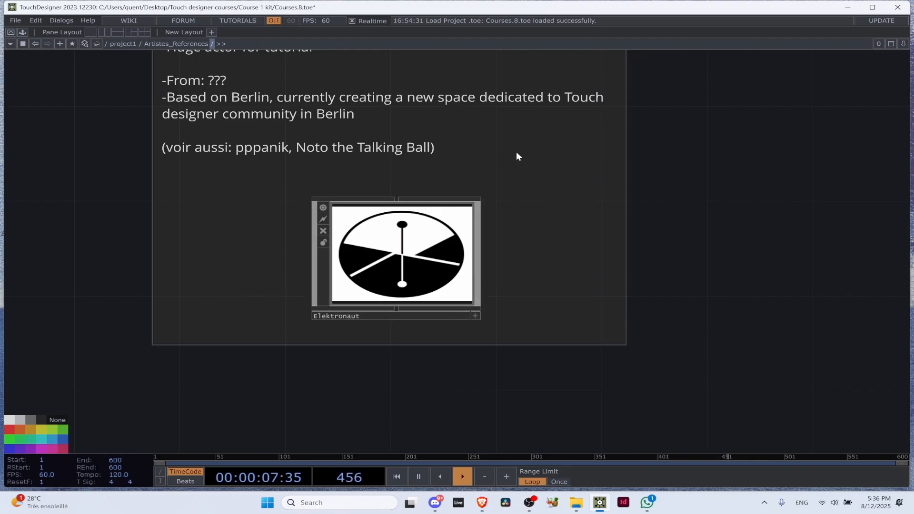
Locate the Seskamol note in the artist references network and activate the Seskamol component's viewer
scroll(385, 234, down, 5)
drag(183, 345, 311, 239)
scroll(310, 239, up, 6)
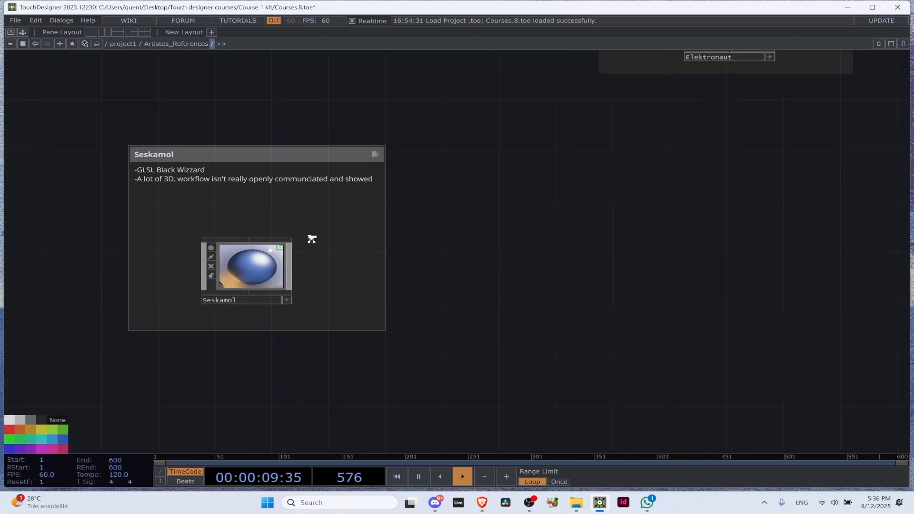
drag(319, 297, 570, 200)
click(501, 311)
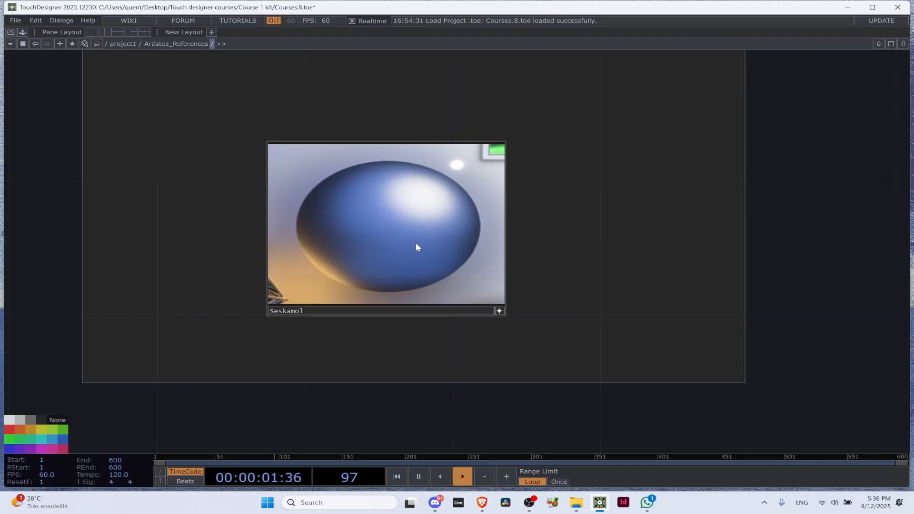
Open the Seskamol link page, look over its links and go to the artist's Instagram post grid
click(415, 242)
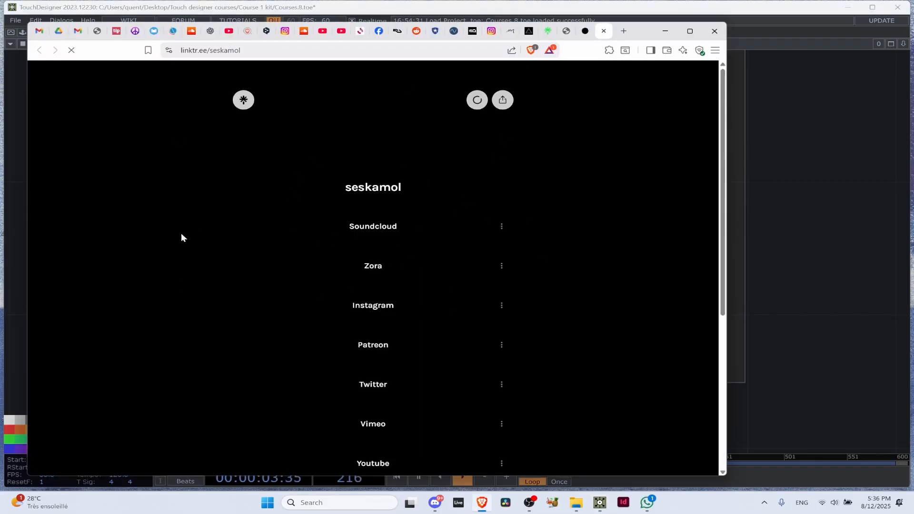
scroll(375, 300, down, 4)
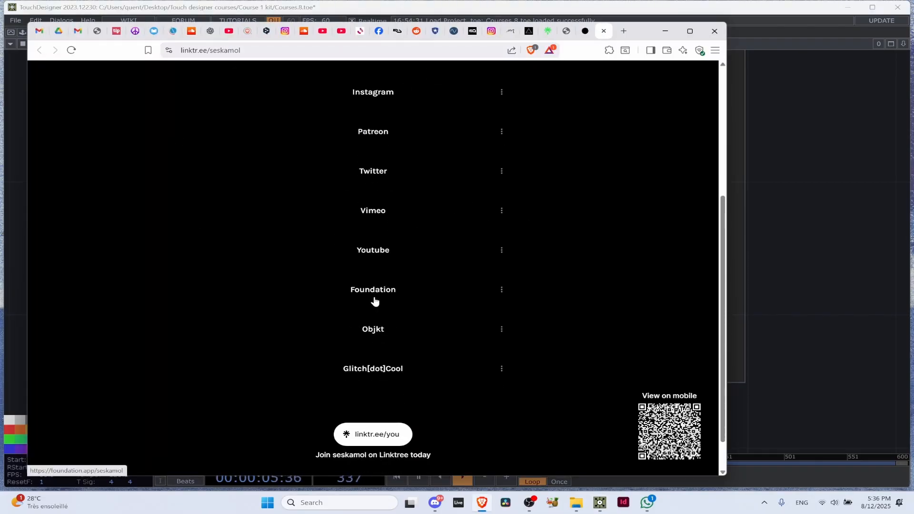
scroll(374, 299, up, 4)
click(380, 302)
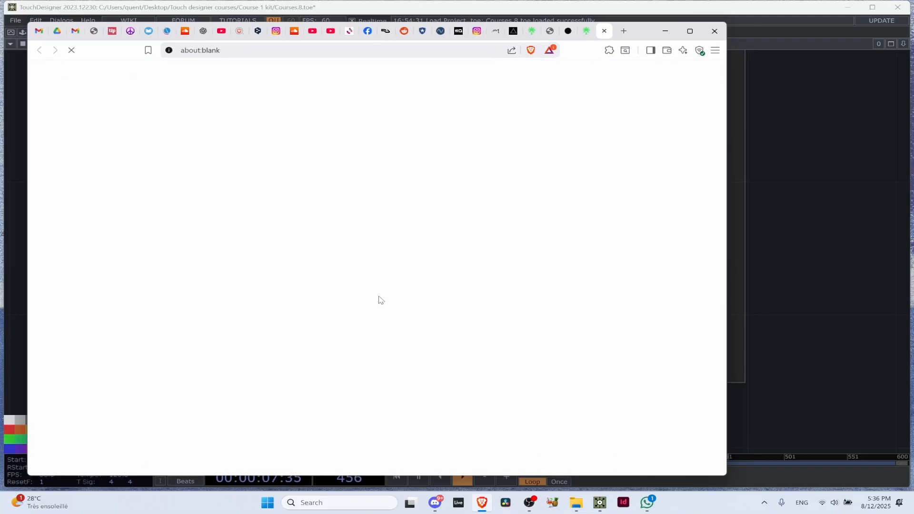
scroll(420, 320, down, 3)
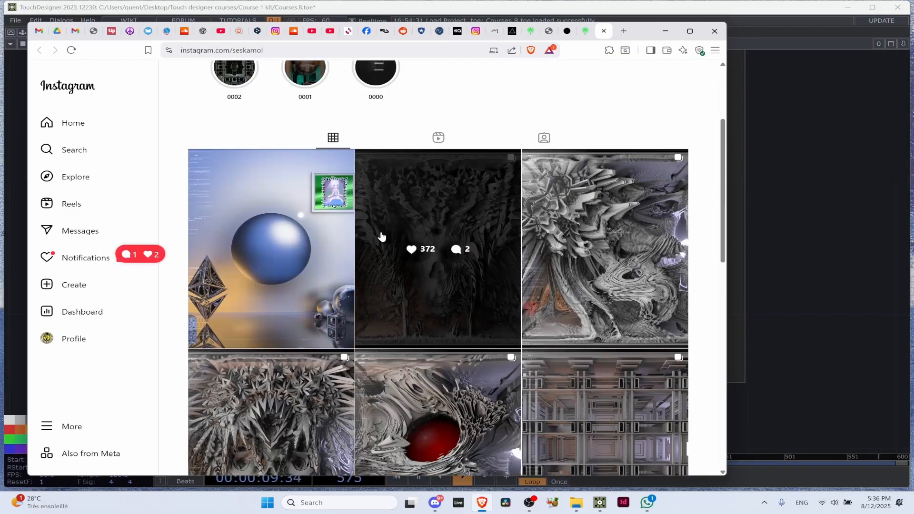
click(459, 314)
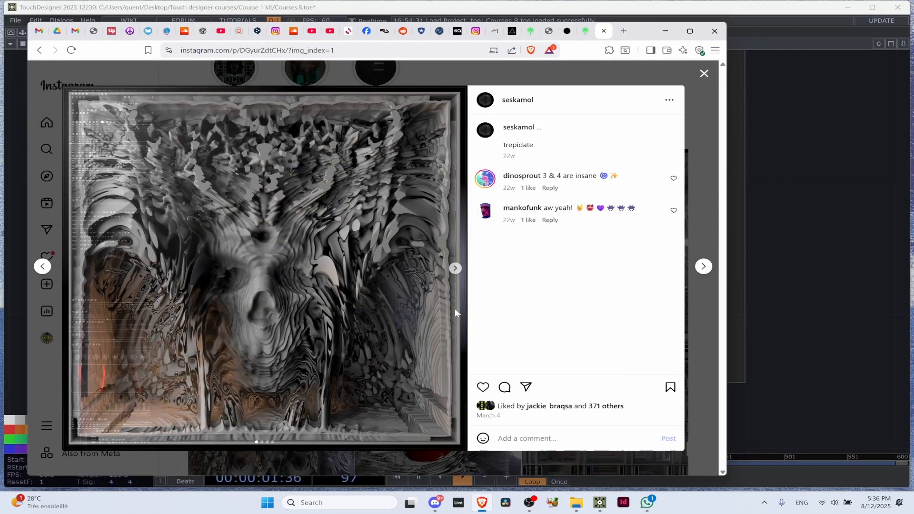
click(455, 270)
click(456, 271)
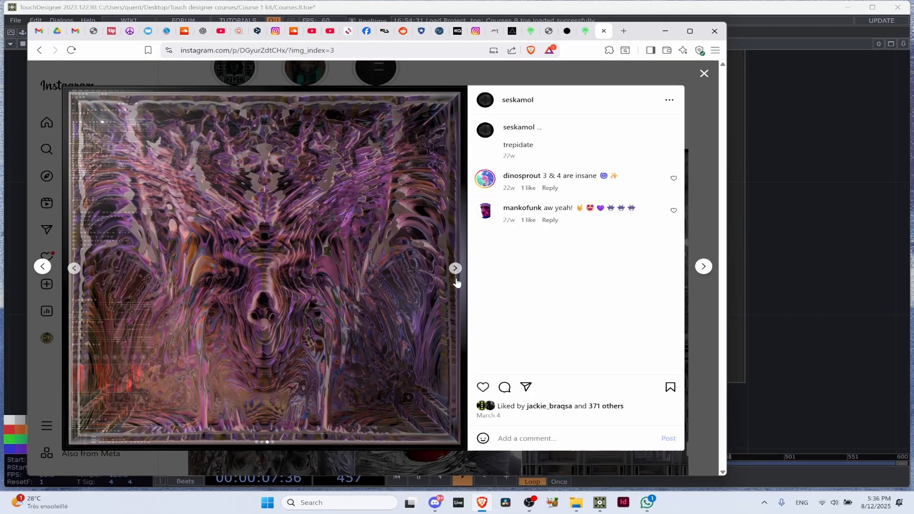
click(451, 274)
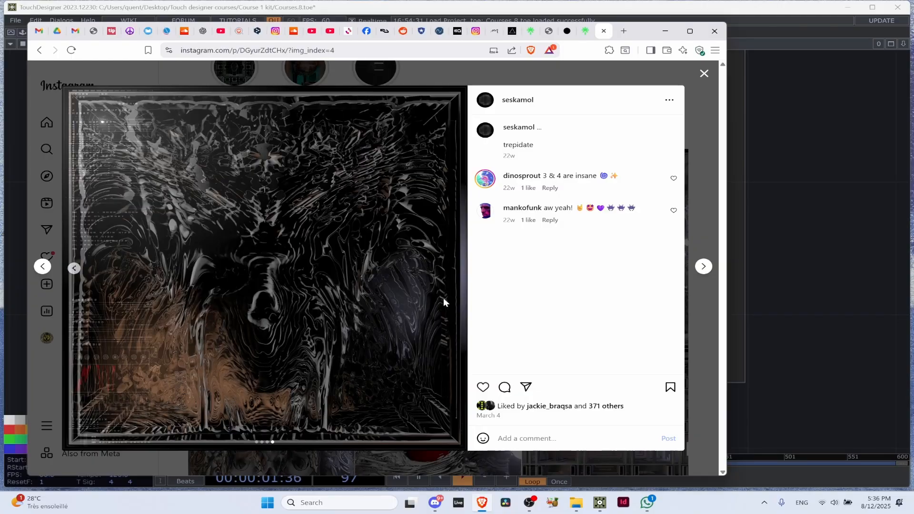
Browse the posts after "trepidate", view several images of the #touchdesigner #glsl carousel and close the post viewer
click(703, 271)
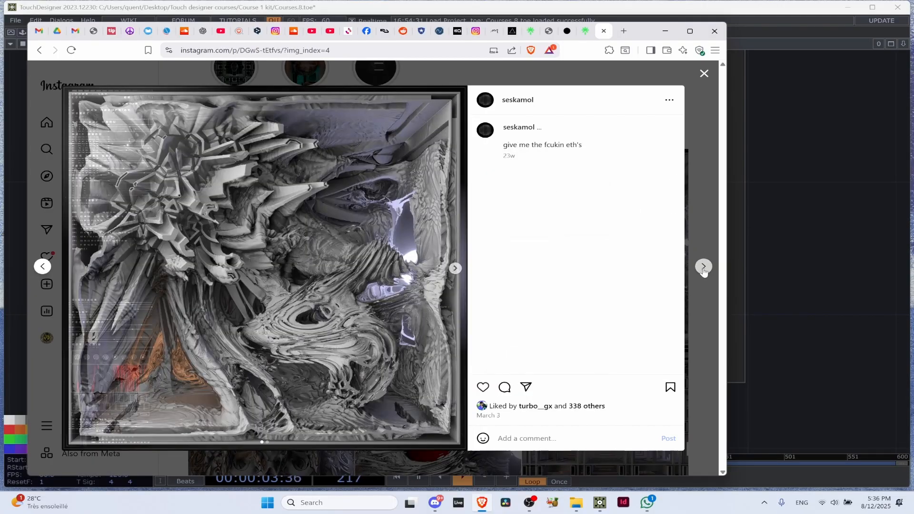
click(704, 267)
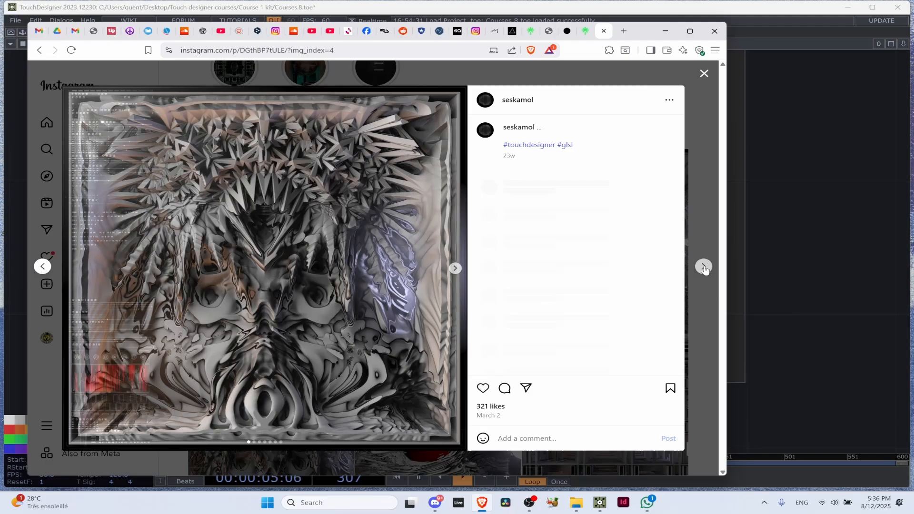
click(455, 269)
click(456, 269)
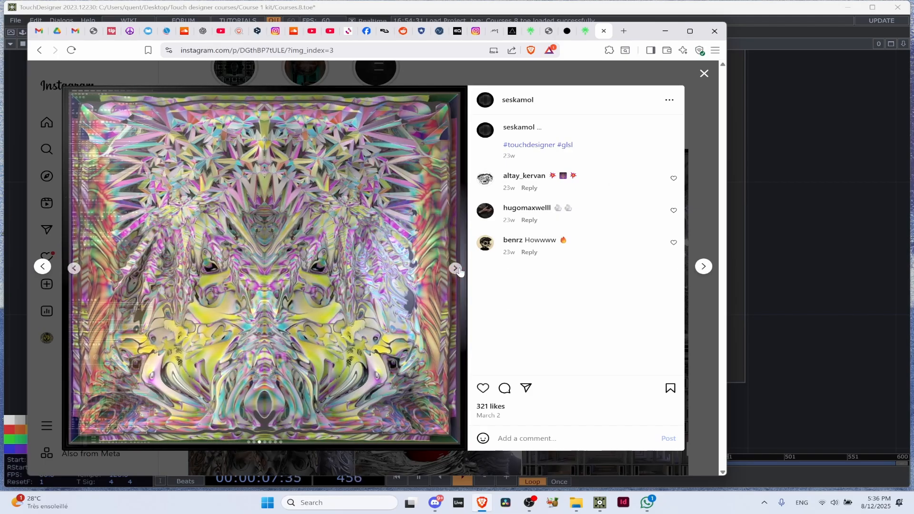
click(456, 269)
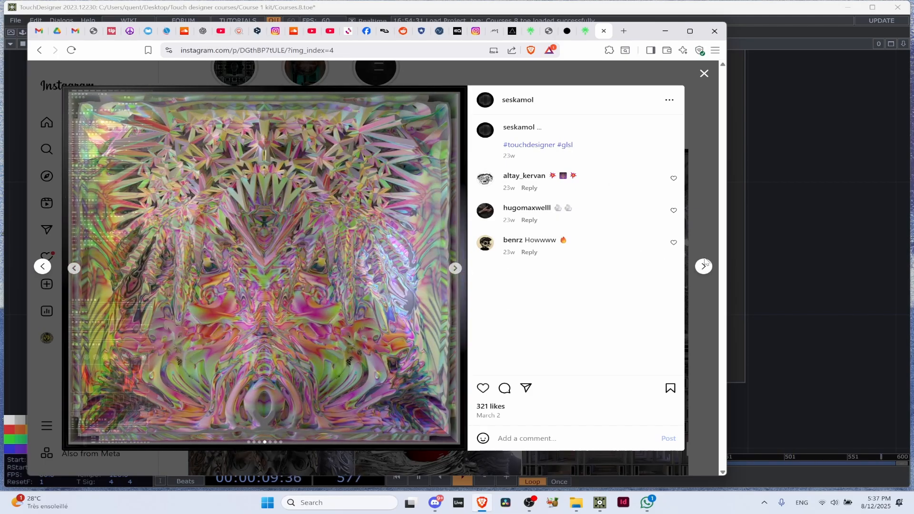
click(703, 266)
click(703, 265)
click(704, 74)
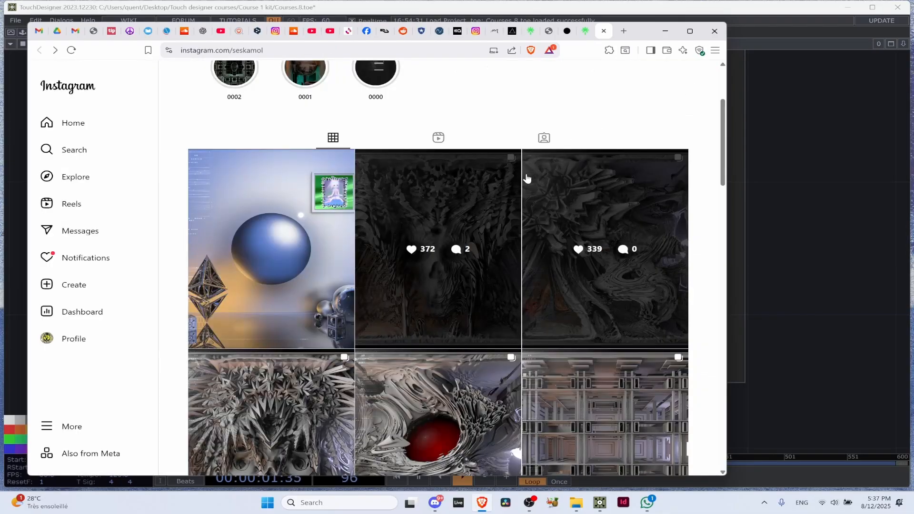
Open Seskamol's "sonlar" post with the red sphere and look through its image variations
scroll(577, 289, down, 5)
click(492, 231)
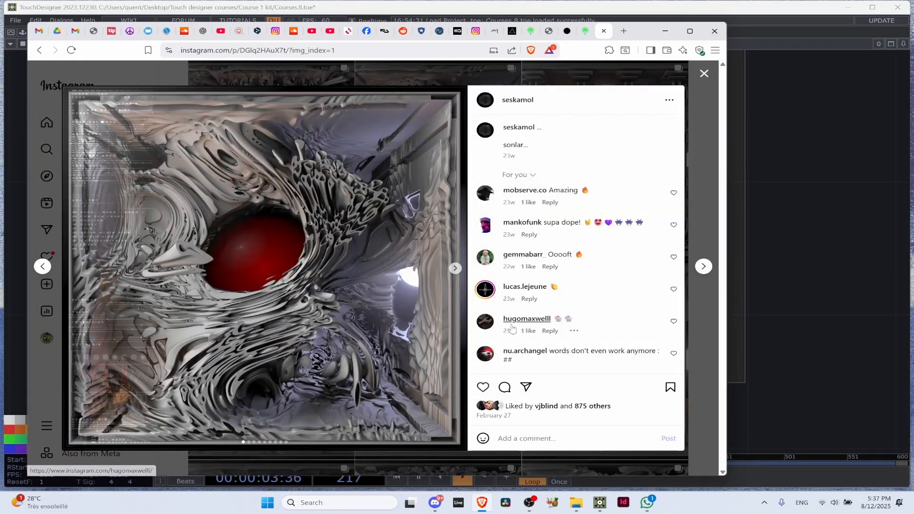
click(454, 270)
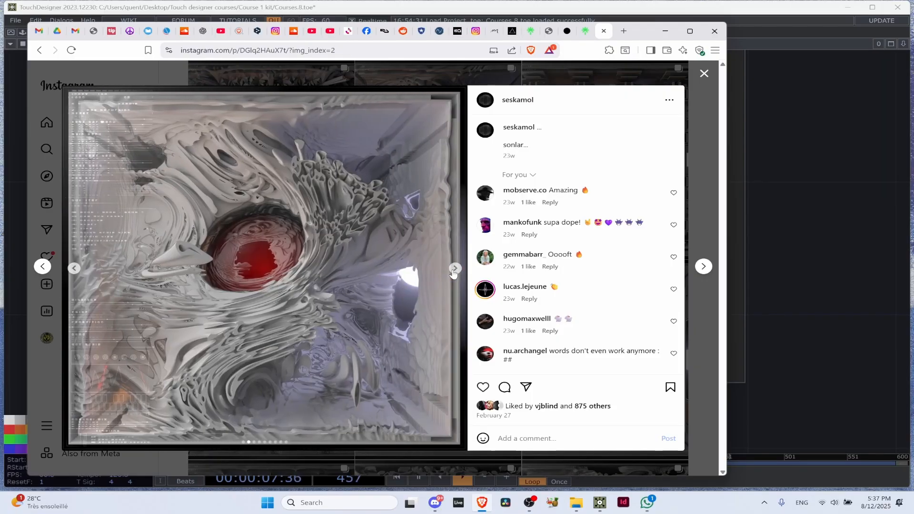
click(454, 269)
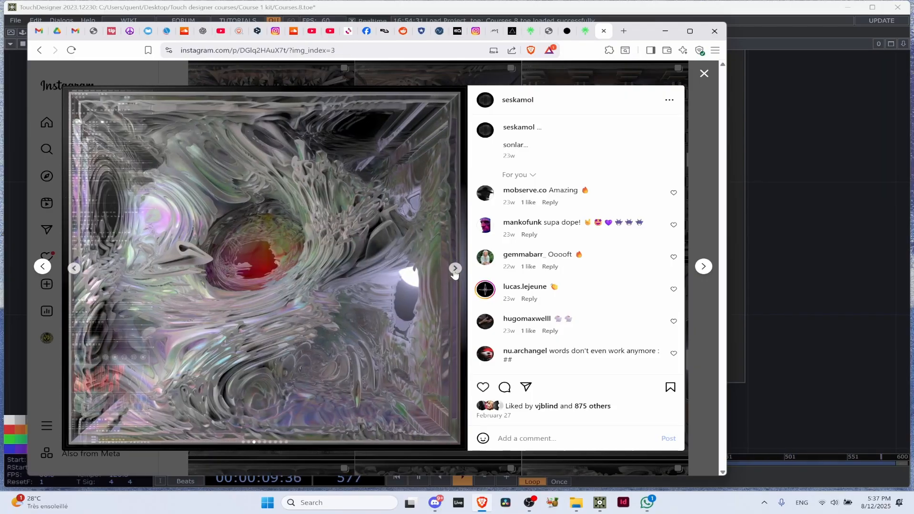
click(454, 269)
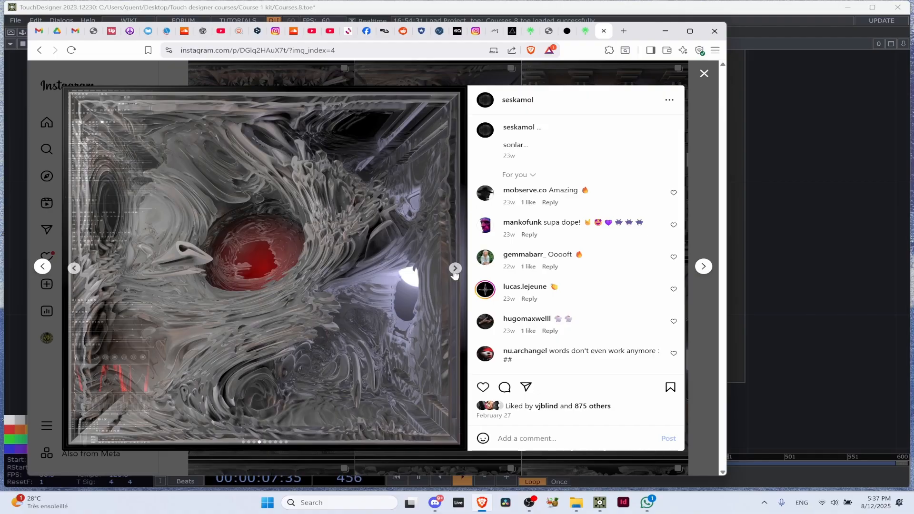
click(455, 269)
Return to TouchDesigner, show the overview of all artist notes and go up to the project1 network
click(810, 180)
scroll(488, 176, down, 3)
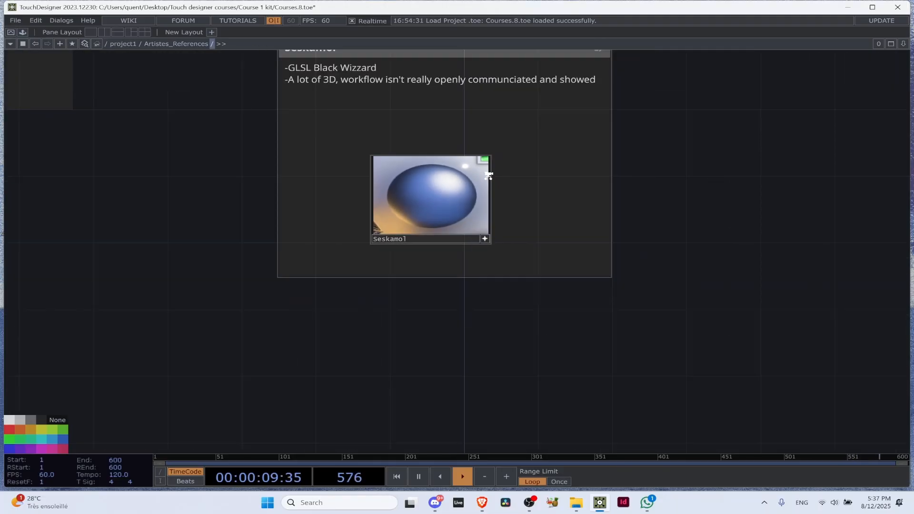
scroll(489, 176, down, 6)
scroll(535, 128, up, 2)
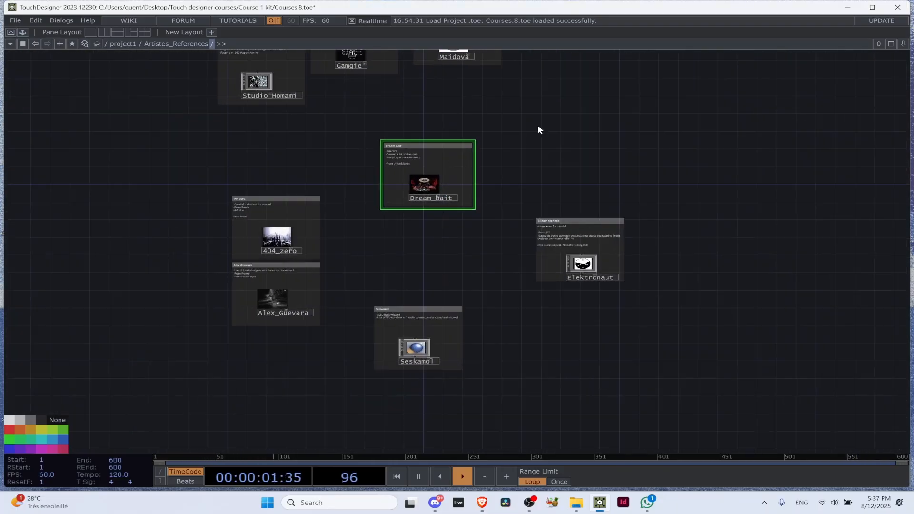
drag(538, 126, 433, 241)
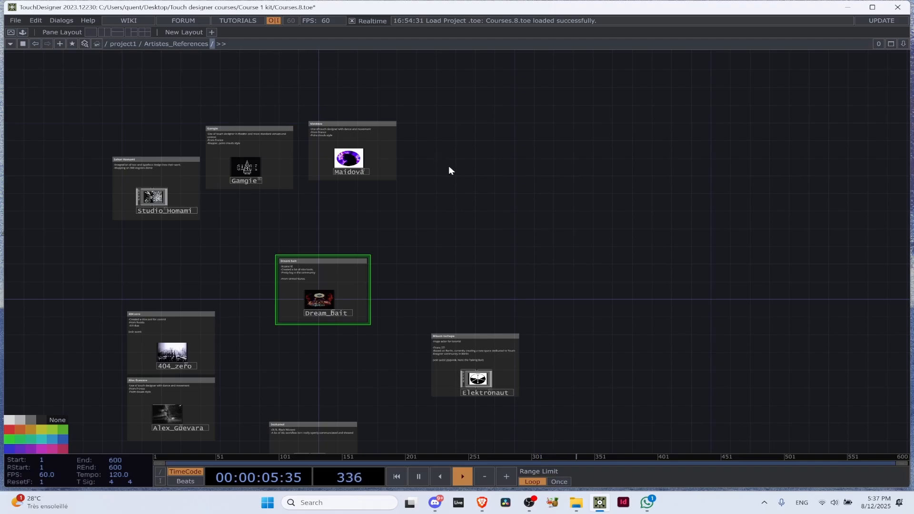
click(124, 44)
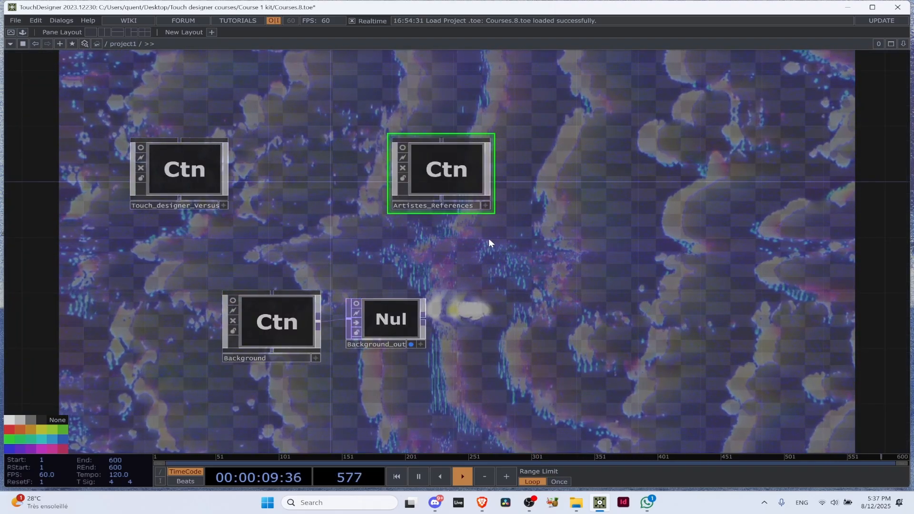
Close the Courses project, minimise the browser, WhatsApp and file windows, and bring up a new default TouchDesigner project
scroll(443, 236, down, 2)
click(897, 7)
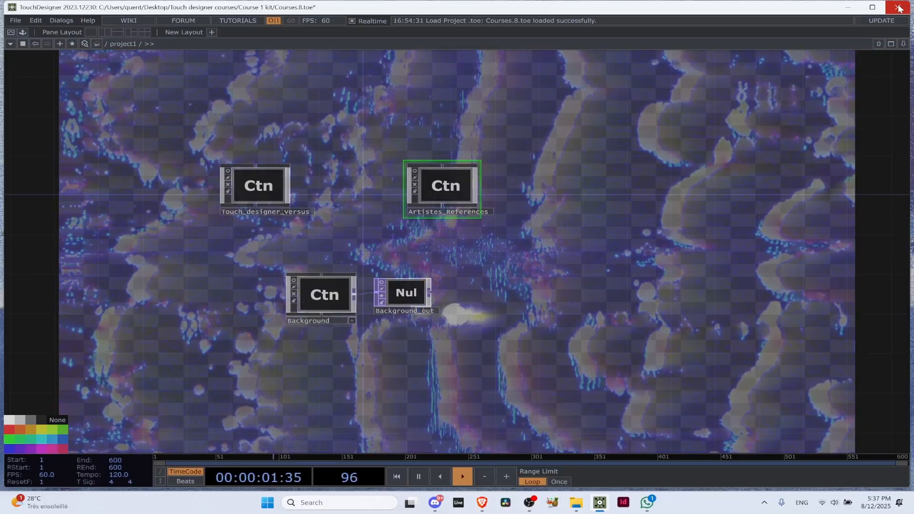
click(280, 149)
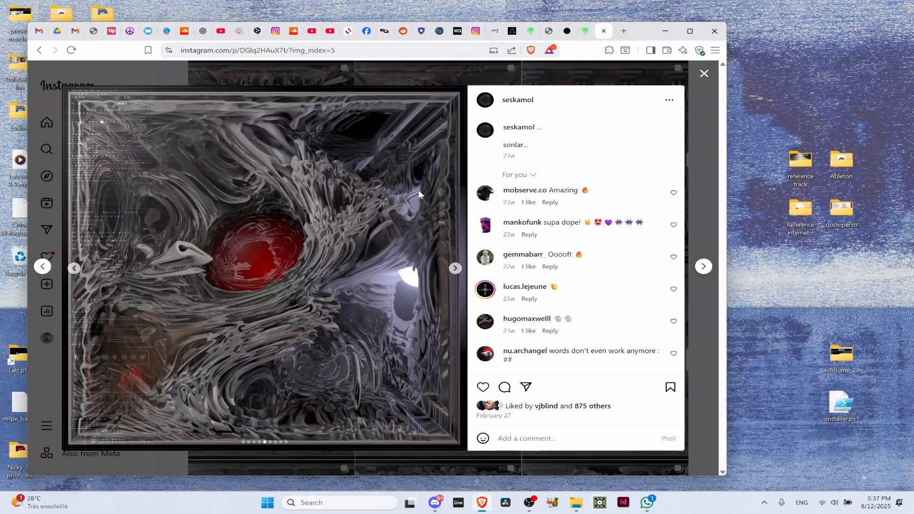
click(664, 31)
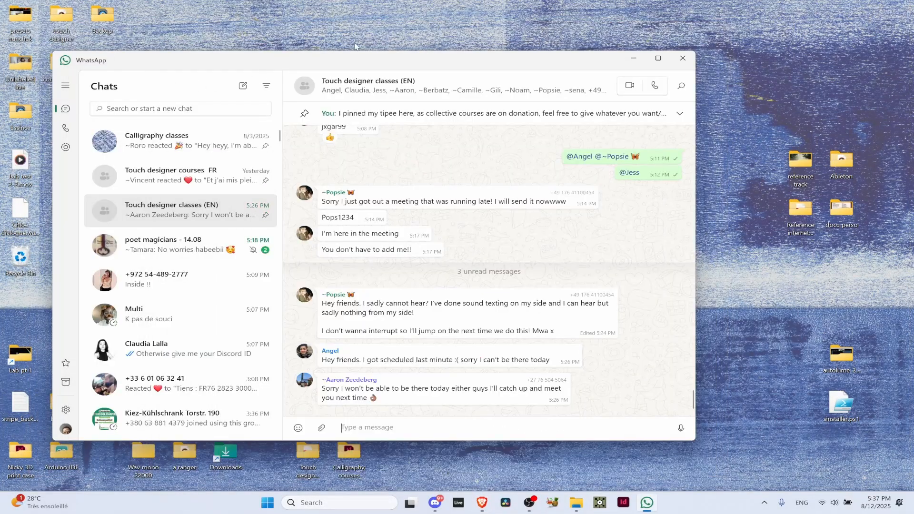
click(634, 56)
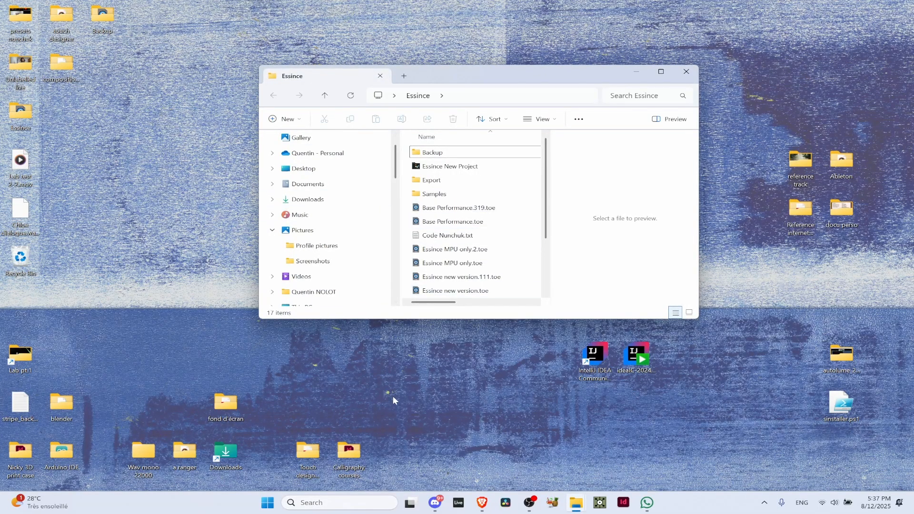
click(636, 72)
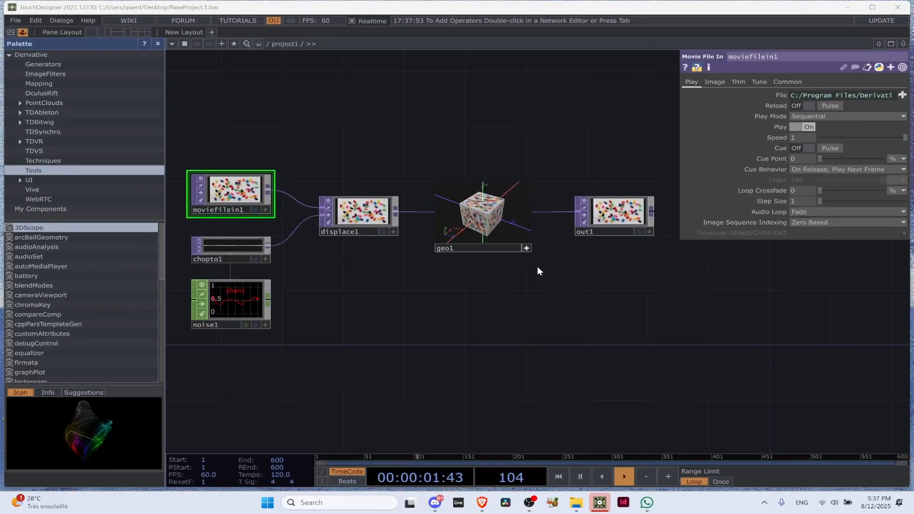
Turn off geo1's active viewer and examine the operators of the default example network from moviefilein1 to out1
click(527, 247)
scroll(499, 297, down, 4)
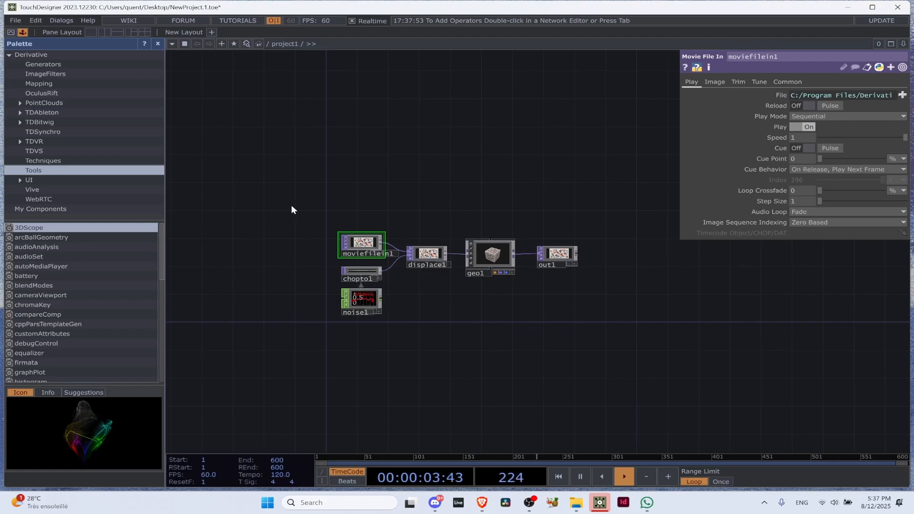
scroll(362, 243, up, 8)
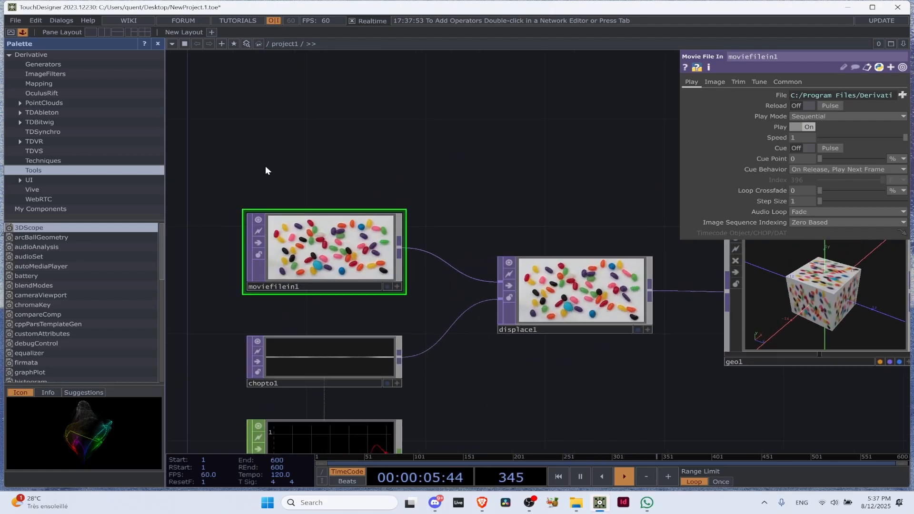
scroll(281, 266, down, 4)
scroll(429, 276, up, 7)
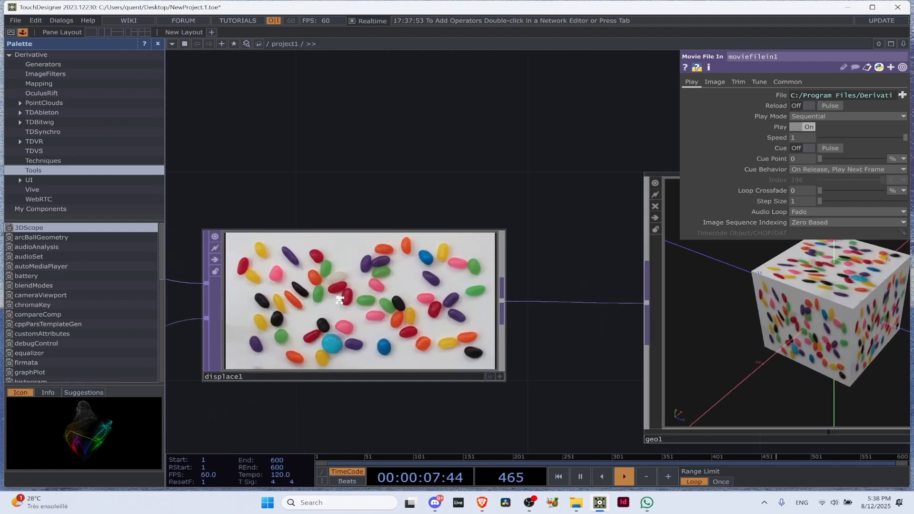
scroll(339, 299, up, 2)
scroll(444, 290, down, 8)
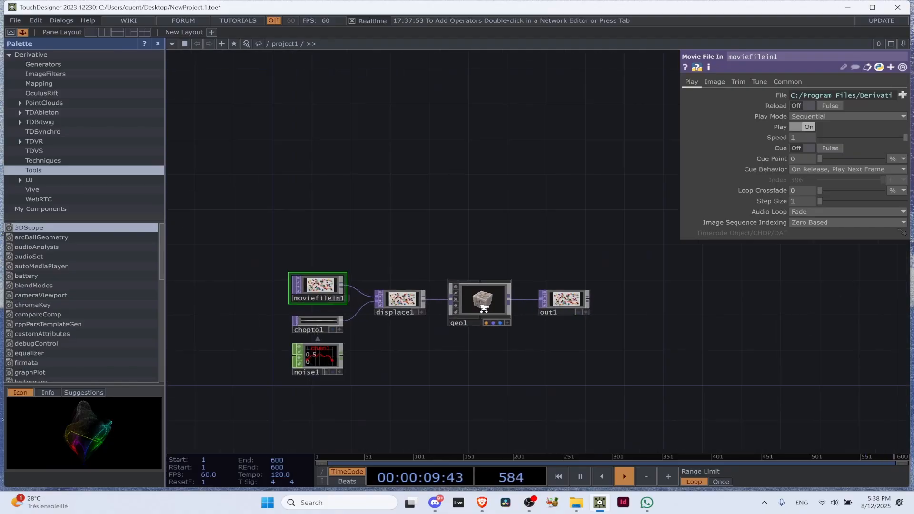
scroll(483, 308, up, 2)
click(484, 306)
click(602, 292)
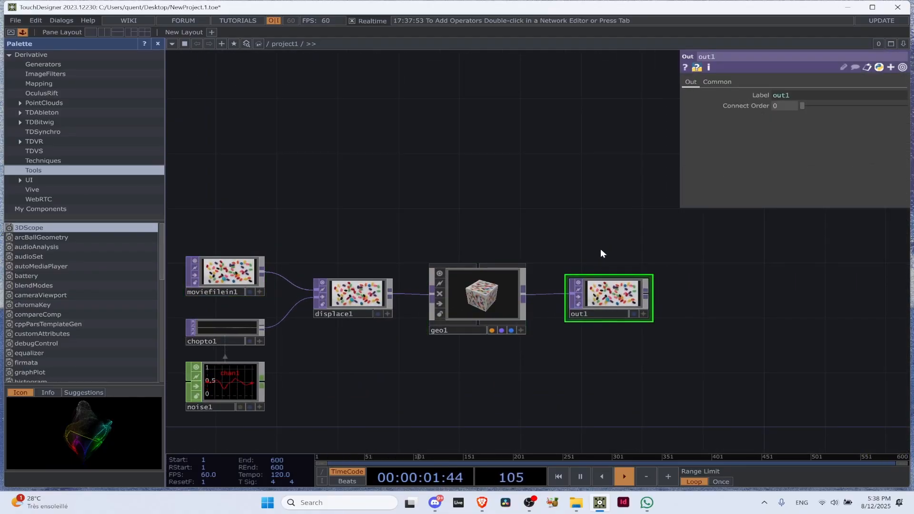
scroll(601, 253, down, 2)
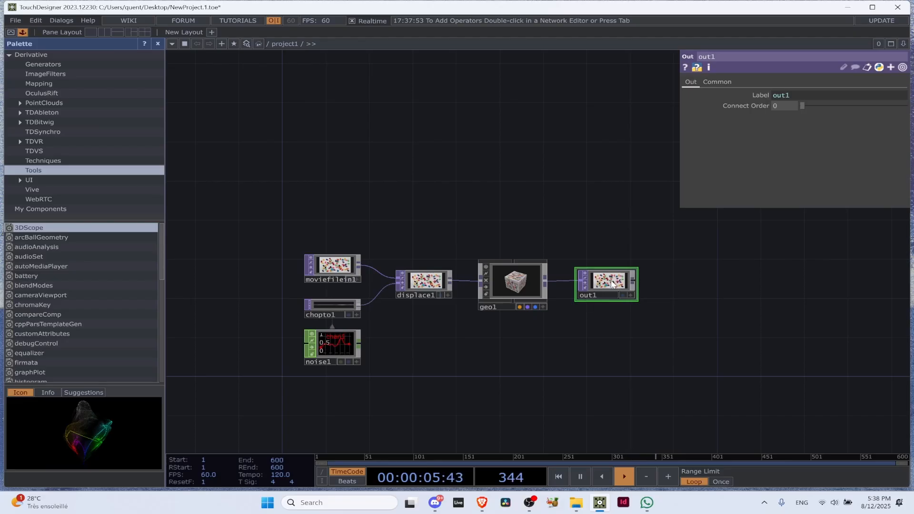
Delete all the default operators: displace1, geo1, out1, moviefilein1, chopto1 and noise1
drag(672, 176, 510, 157)
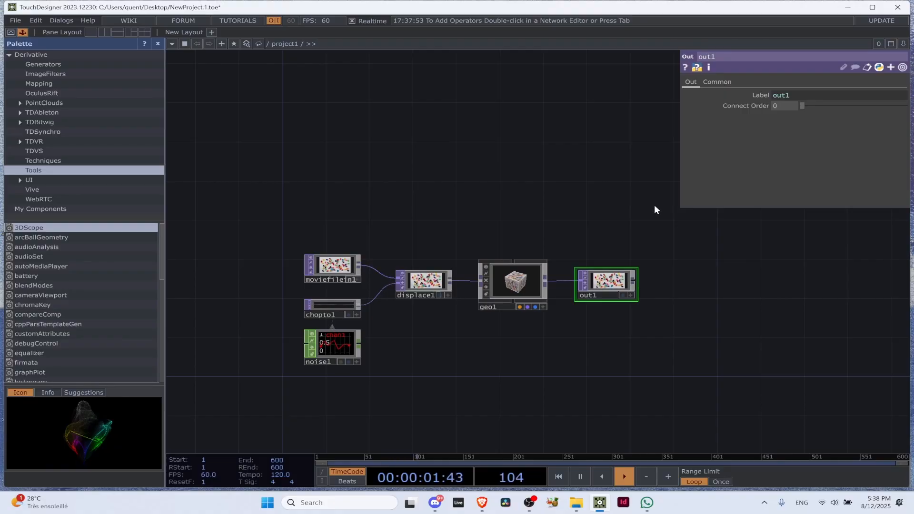
drag(654, 205, 499, 328)
key(Delete)
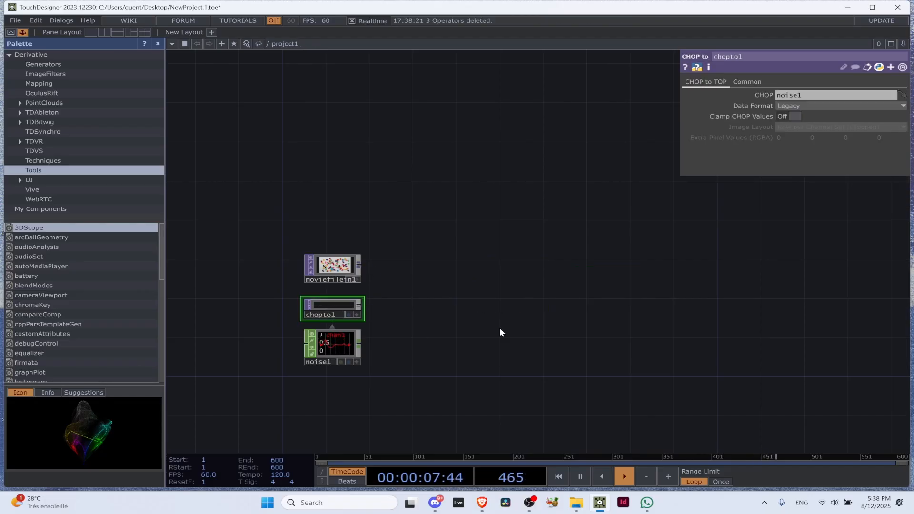
click(332, 267)
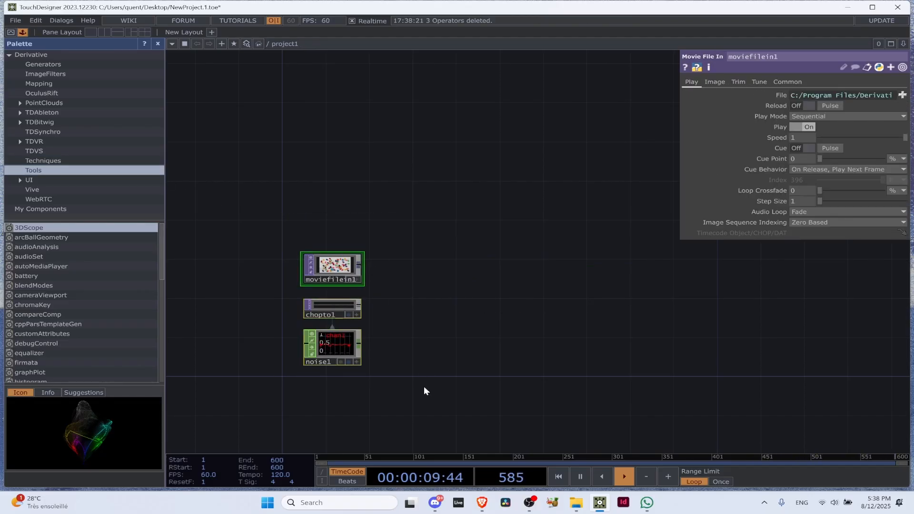
key(Delete)
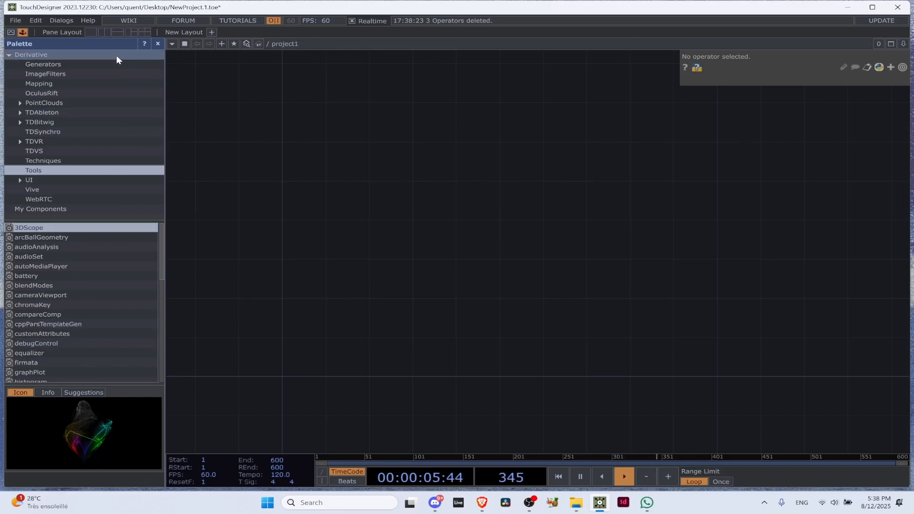
Add a Constant CHOP to the empty project1 network and position it
drag(358, 256, 414, 247)
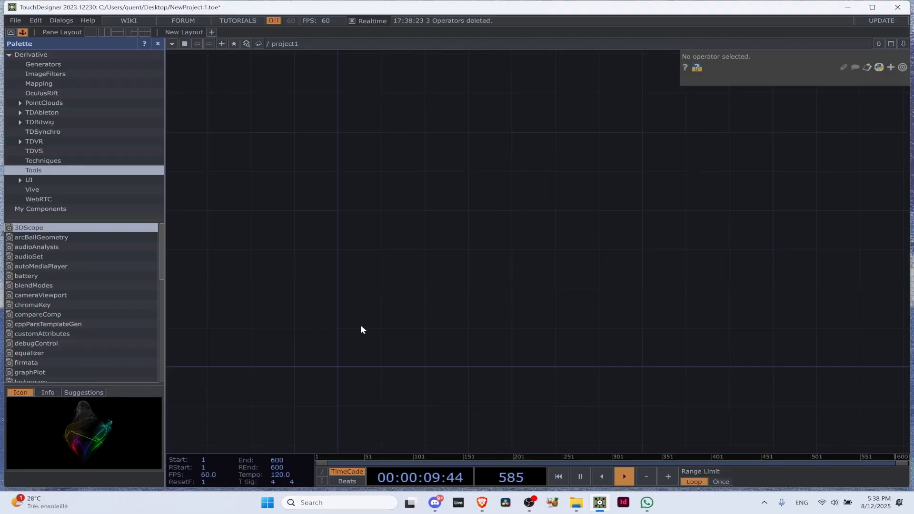
key(Tab)
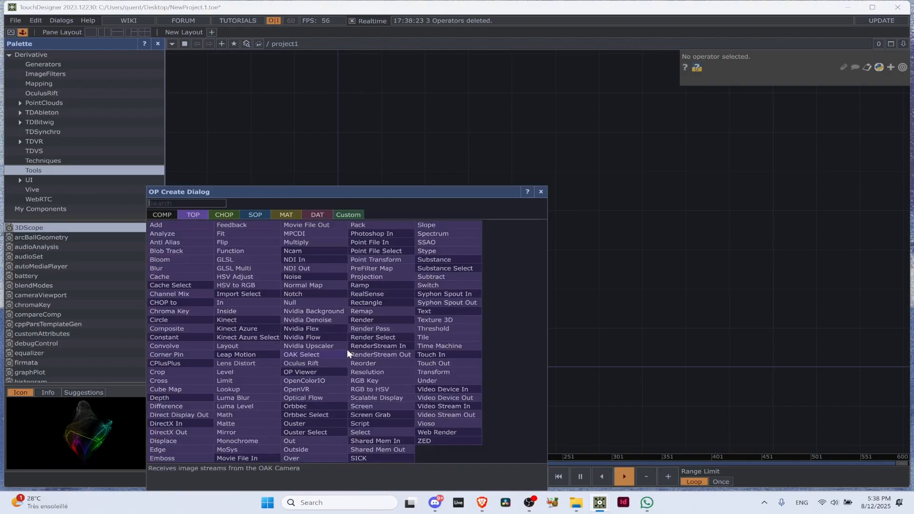
click(615, 346)
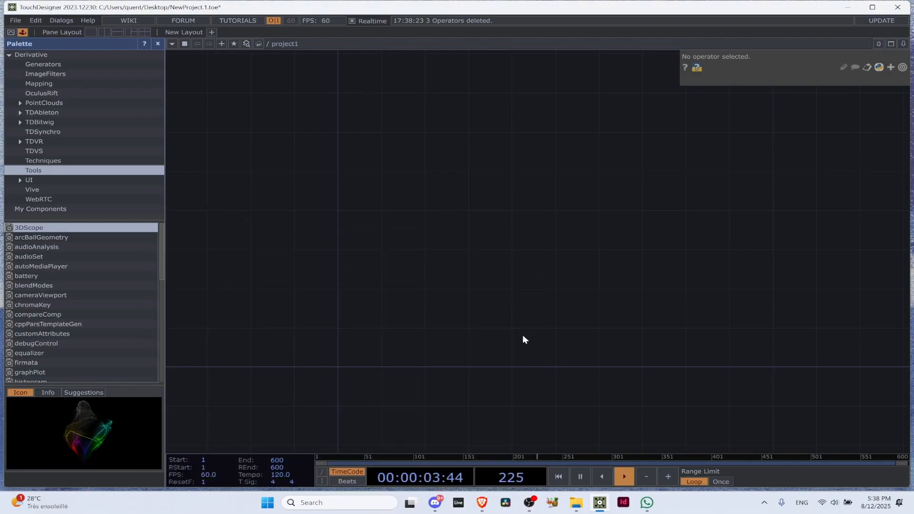
key(Tab)
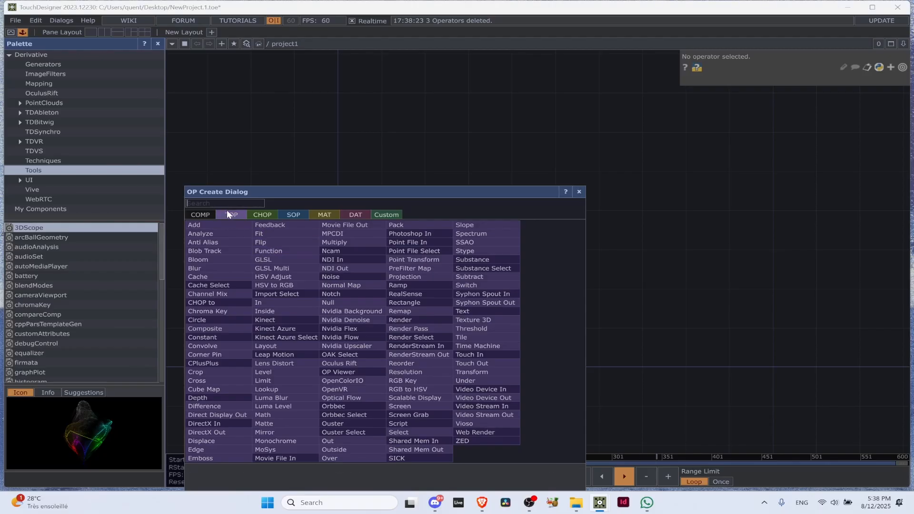
click(255, 212)
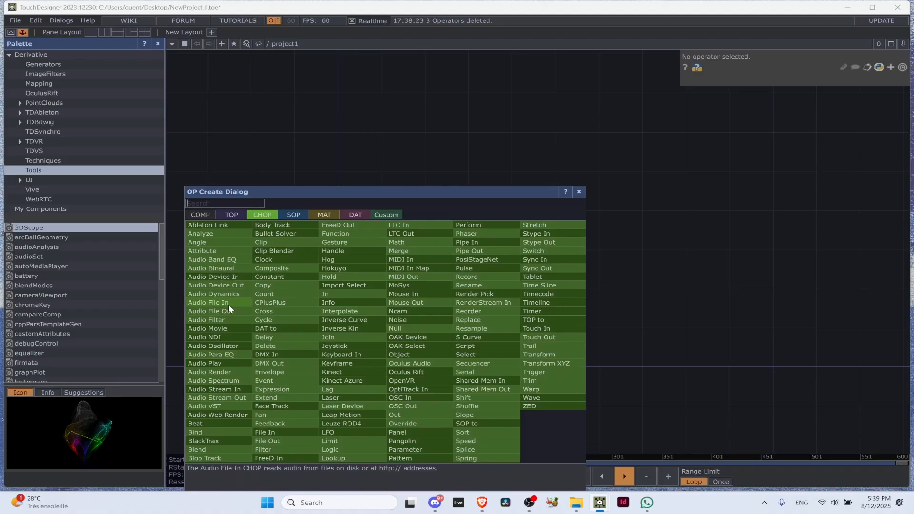
text(cons)
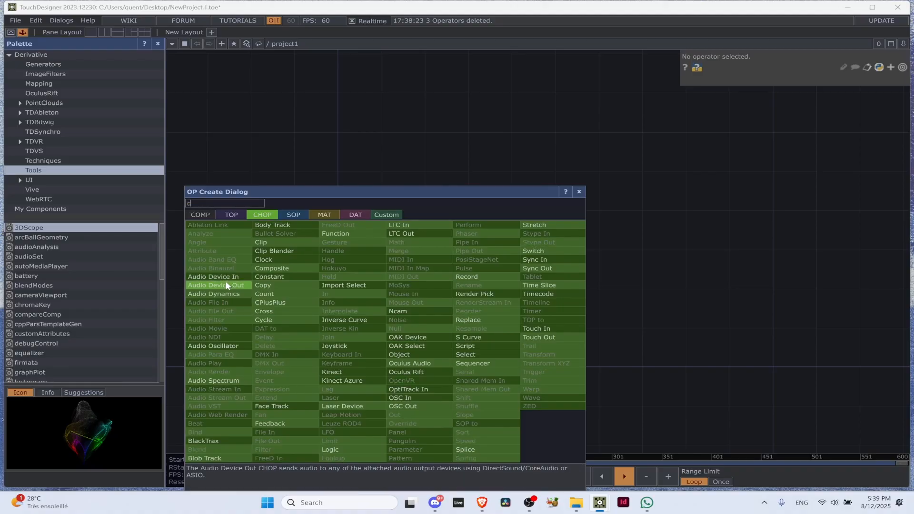
click(260, 277)
click(347, 289)
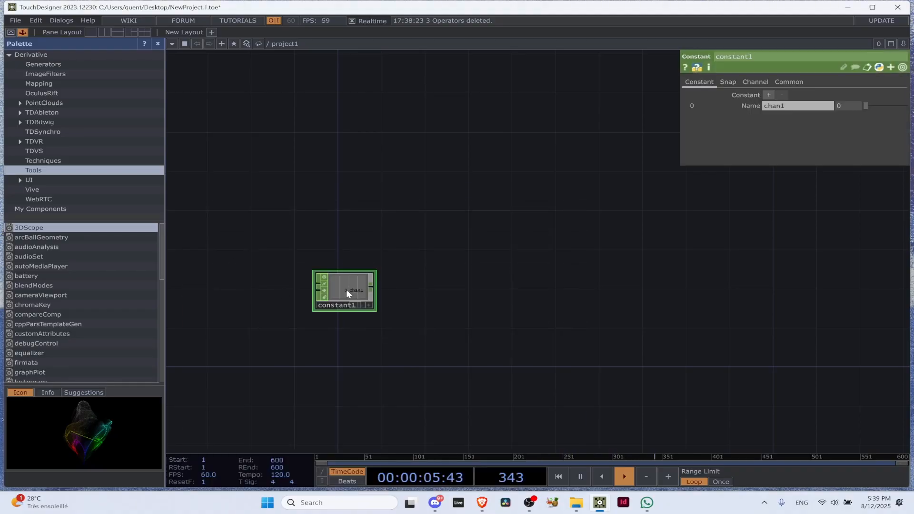
drag(337, 285, 337, 382)
drag(522, 230, 538, 81)
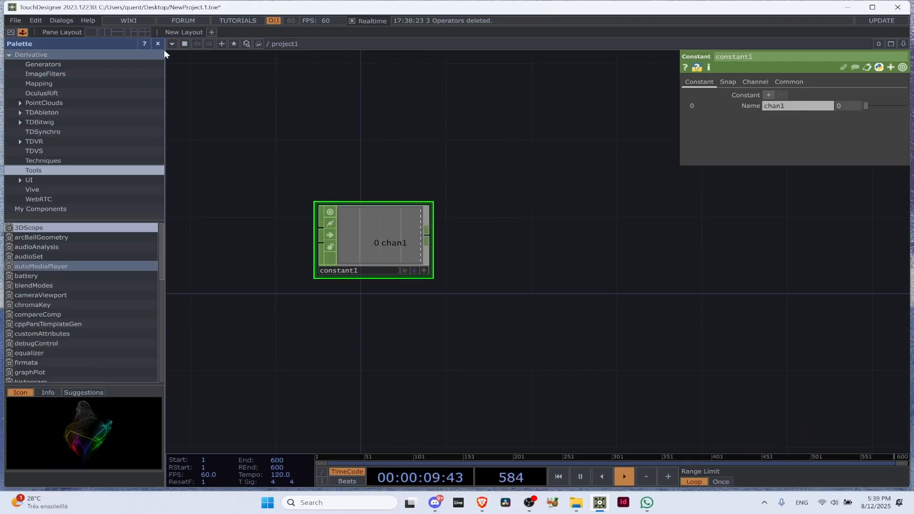
scroll(374, 235, up, 4)
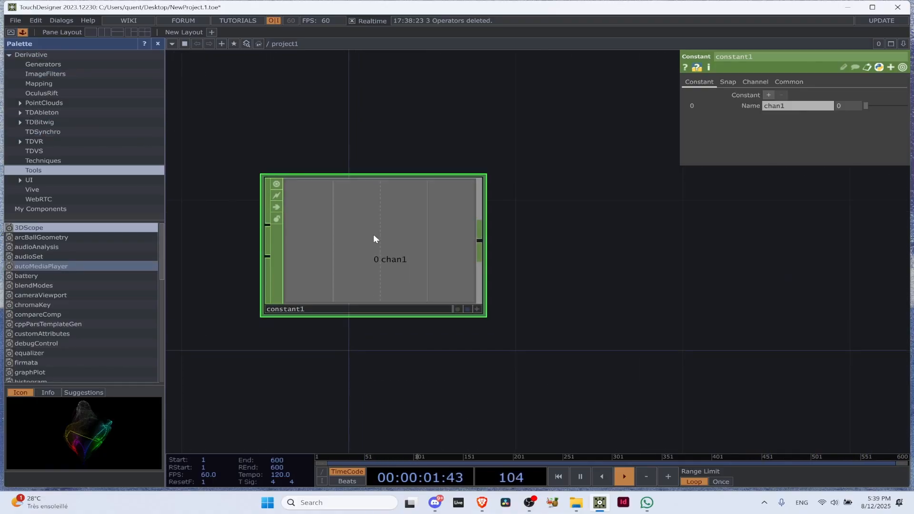
Try slider values for the Constant's chan1 channel and set it to 10
drag(889, 107, 867, 106)
click(903, 106)
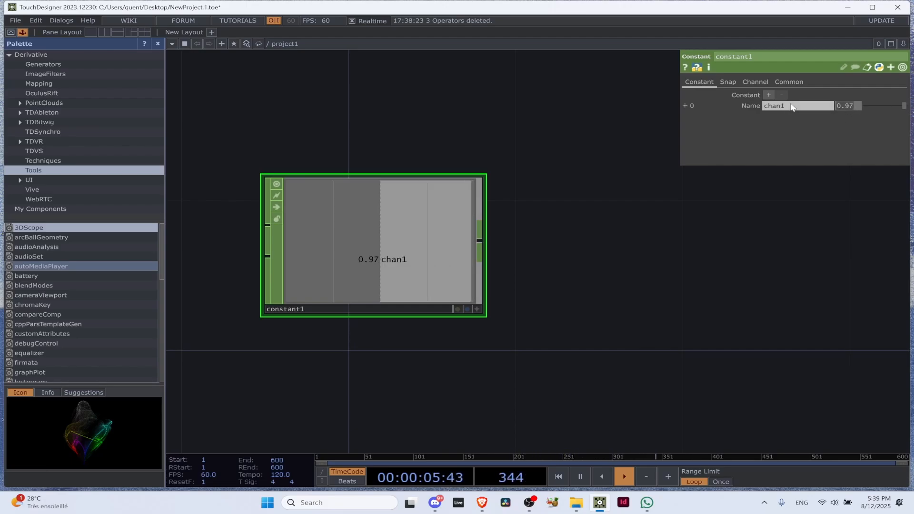
click(627, 180)
Reposition the Constant CHOP in the network, leaving free space beside its output
drag(383, 193, 384, 267)
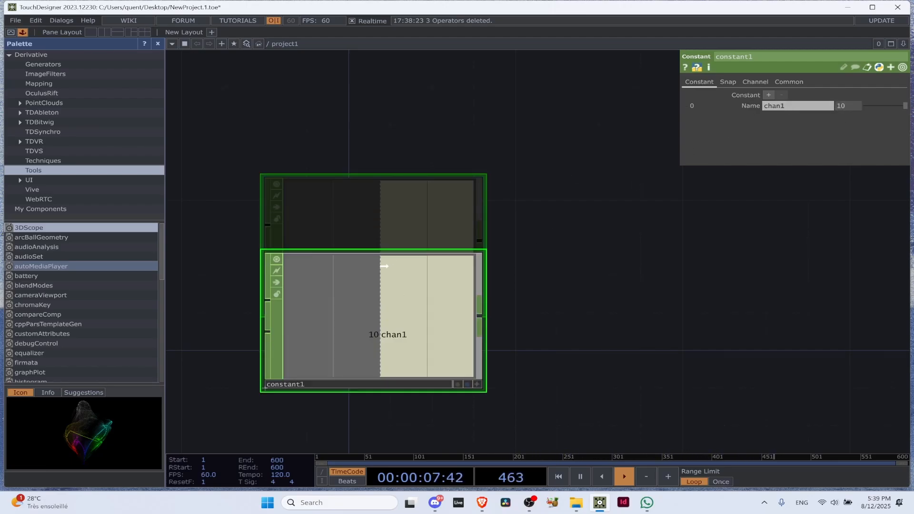
scroll(399, 278, down, 2)
scroll(399, 278, down, 3)
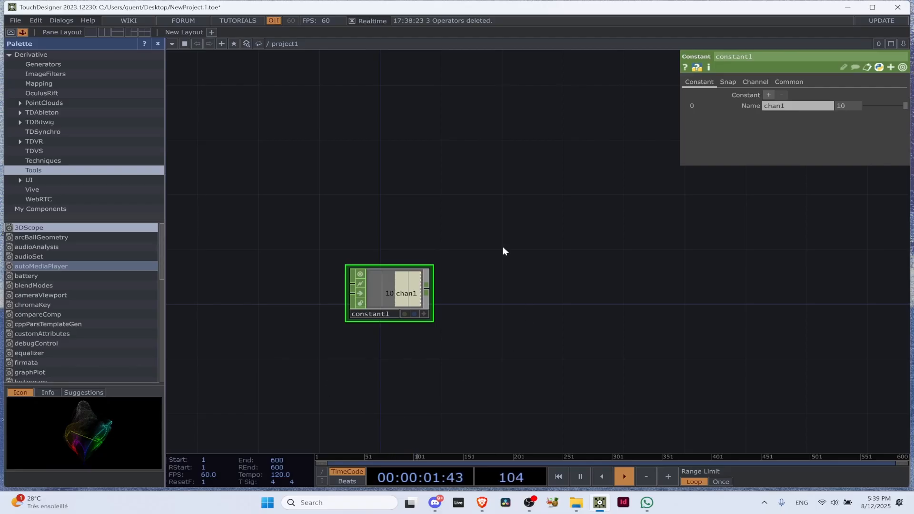
drag(383, 293, 325, 311)
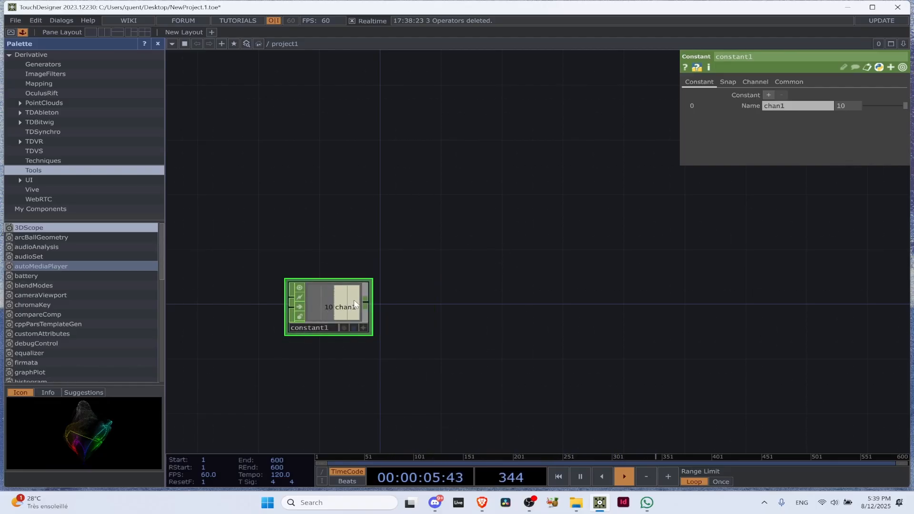
scroll(321, 314, up, 1)
scroll(324, 310, up, 1)
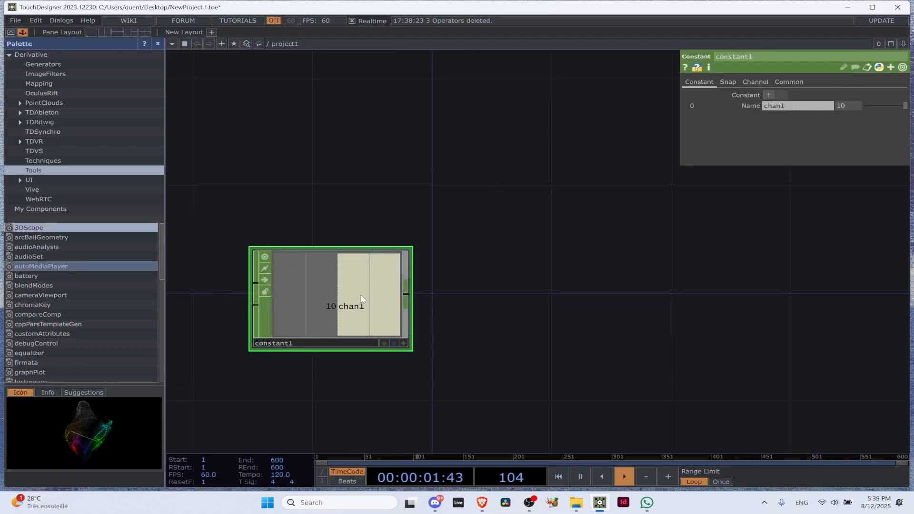
scroll(491, 281, down, 3)
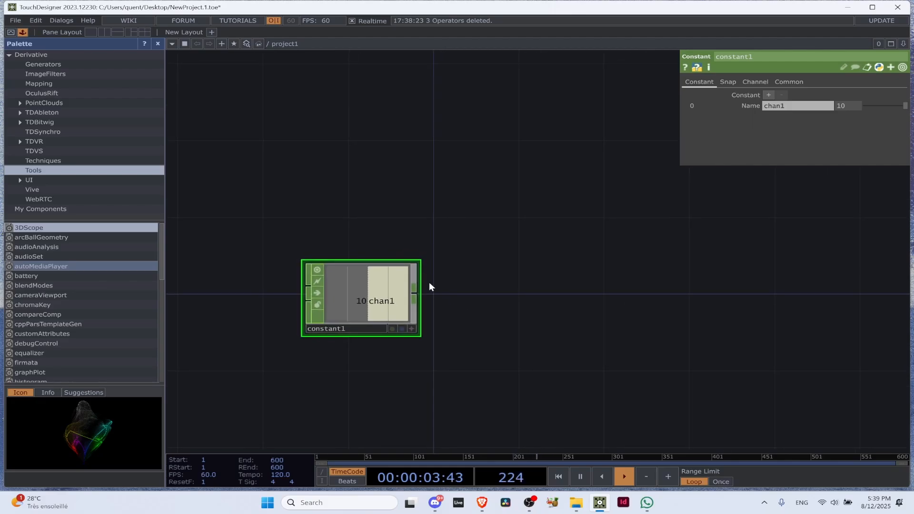
Add a Math CHOP beside the Constant, on its output side
key(Tab)
text(mat)
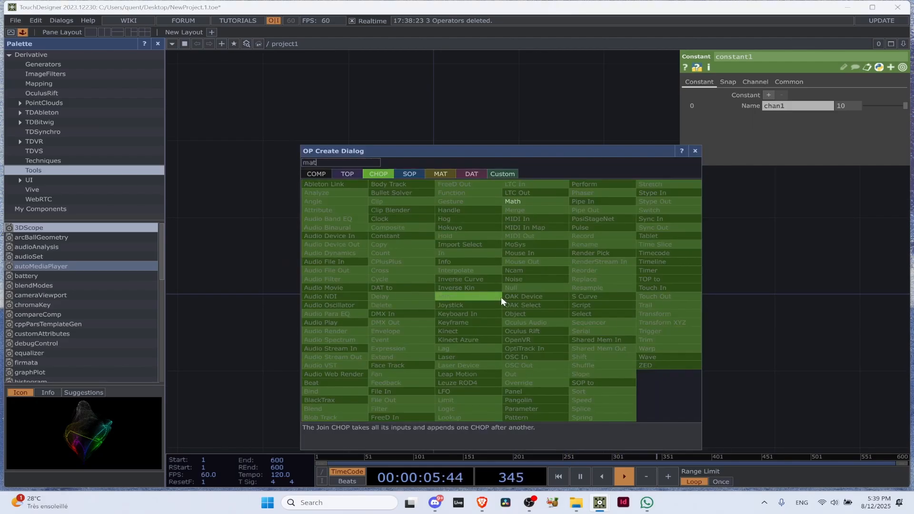
text(h)
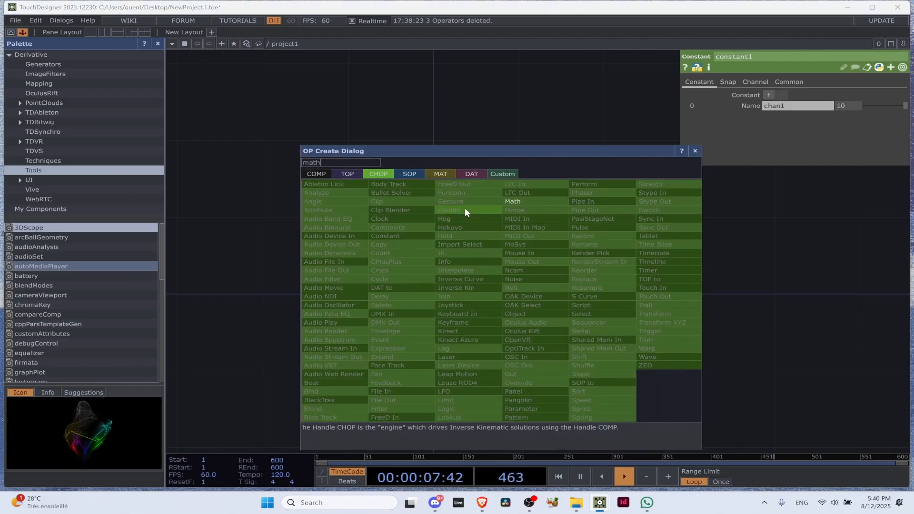
click(530, 204)
click(512, 286)
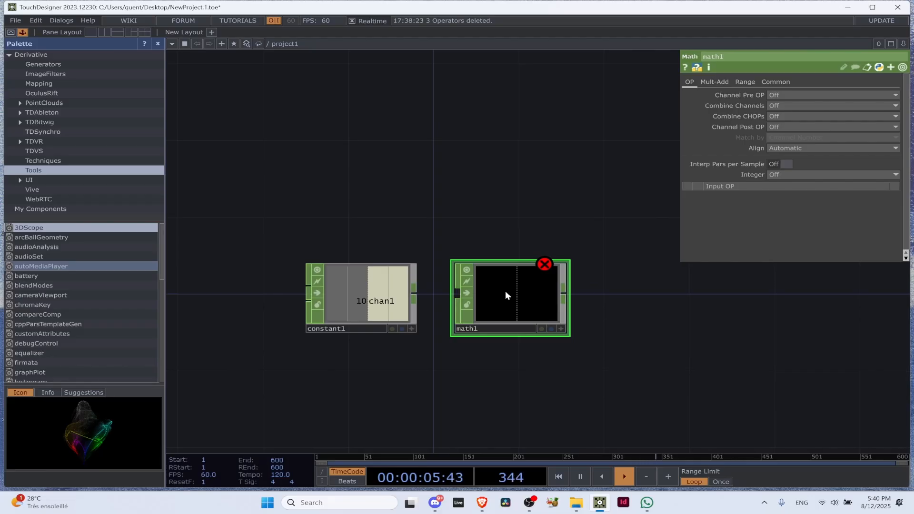
Connect the Constant's output to the Math CHOP and show the Math's Range parameters
drag(416, 293, 530, 295)
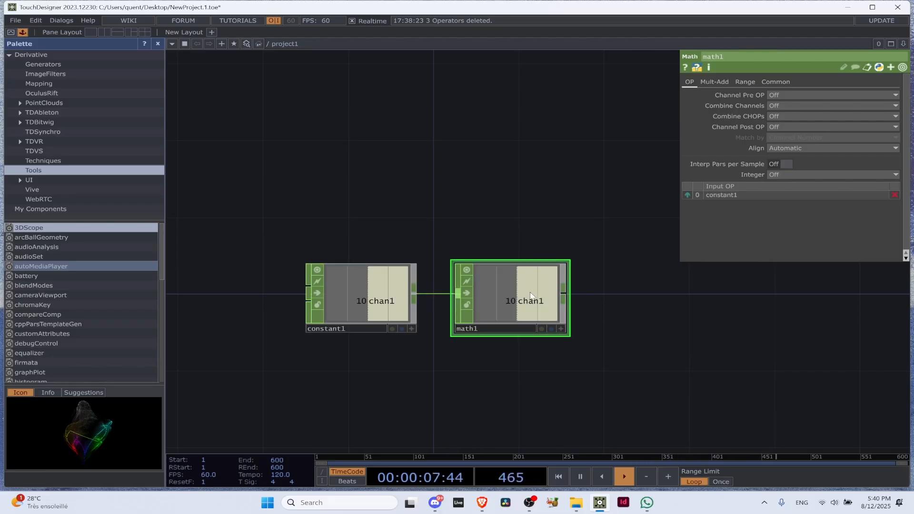
click(714, 82)
click(745, 82)
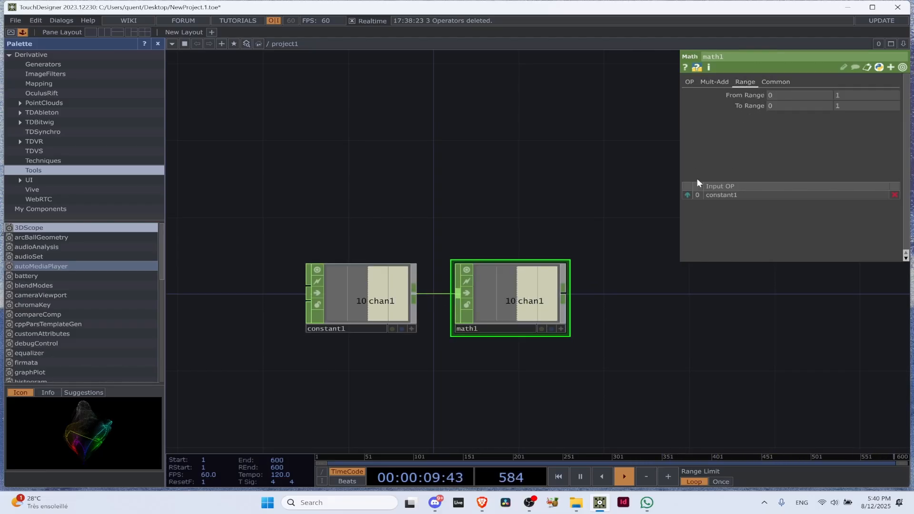
Move the Math CHOP lower in the network and duplicate the Constant CHOP, placing the copy beneath the original
drag(521, 294, 520, 332)
drag(486, 153, 483, 98)
click(380, 253)
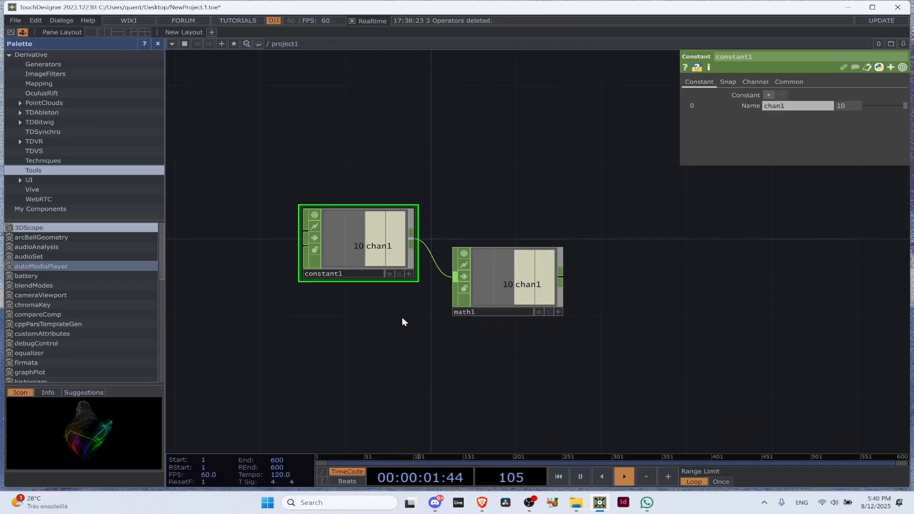
key(ctrl+c)
key(ctrl+v)
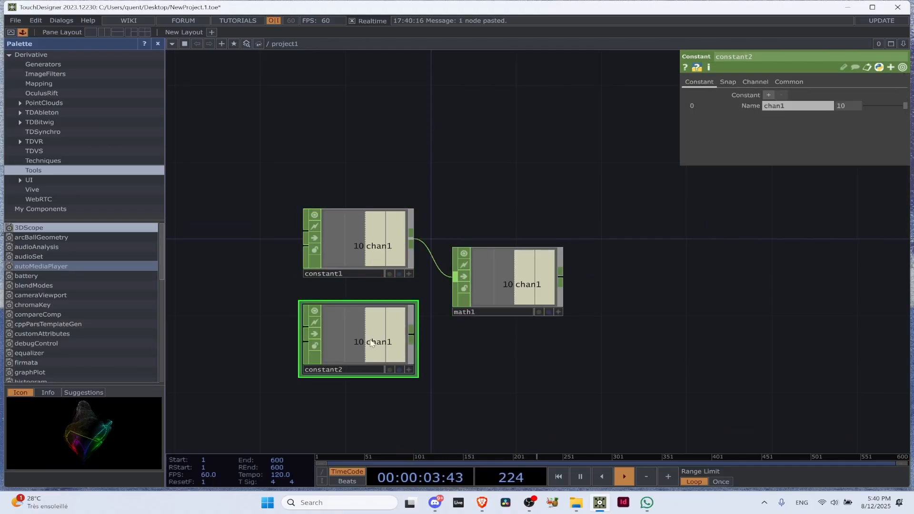
Set the duplicated Constant's chan1 value to 1 and connect its output to the Math CHOP's input
drag(848, 106, 777, 105)
text(1)
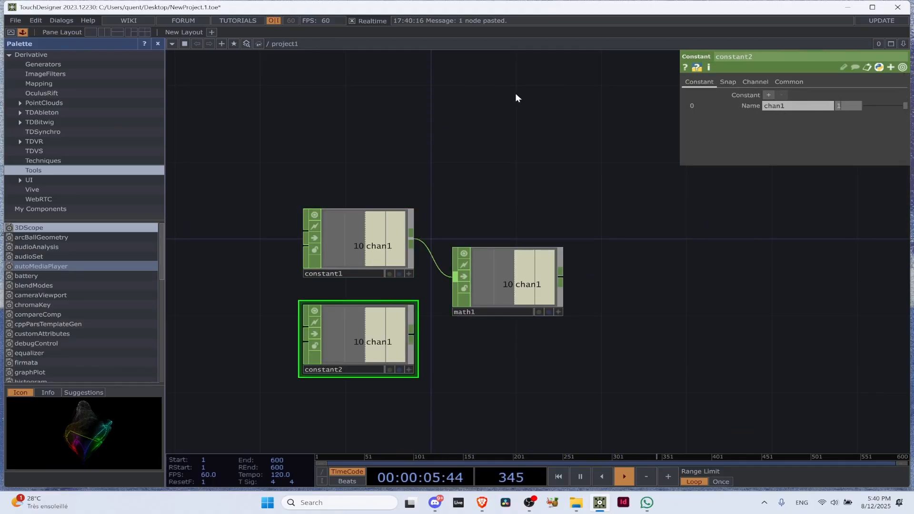
drag(514, 136, 514, 125)
drag(412, 324, 443, 279)
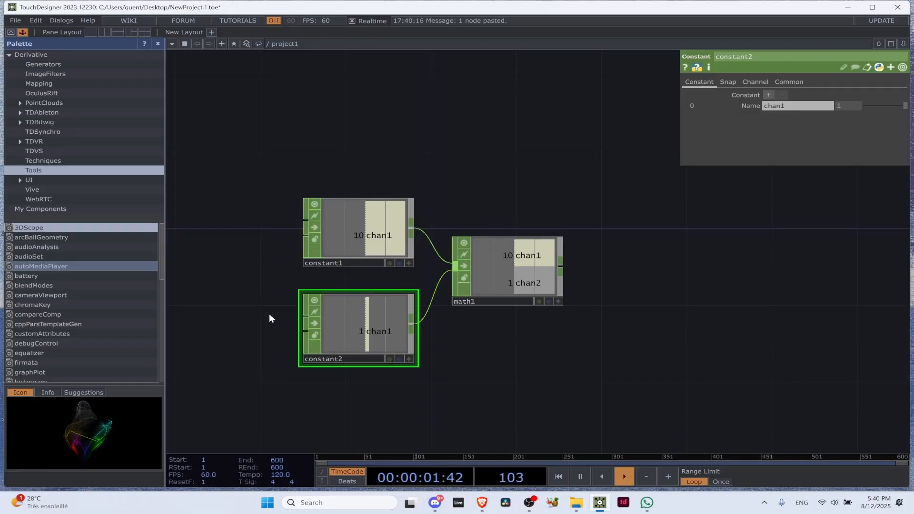
scroll(357, 215, up, 5)
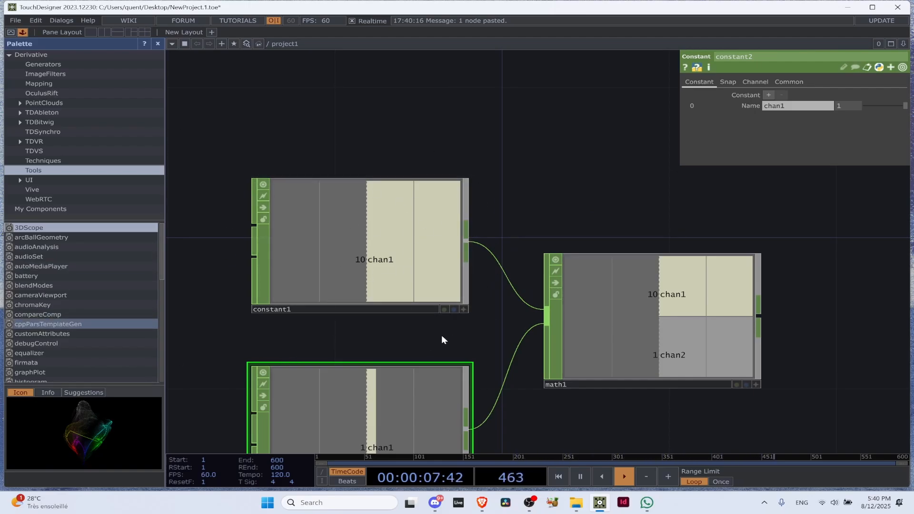
drag(442, 335, 404, 252)
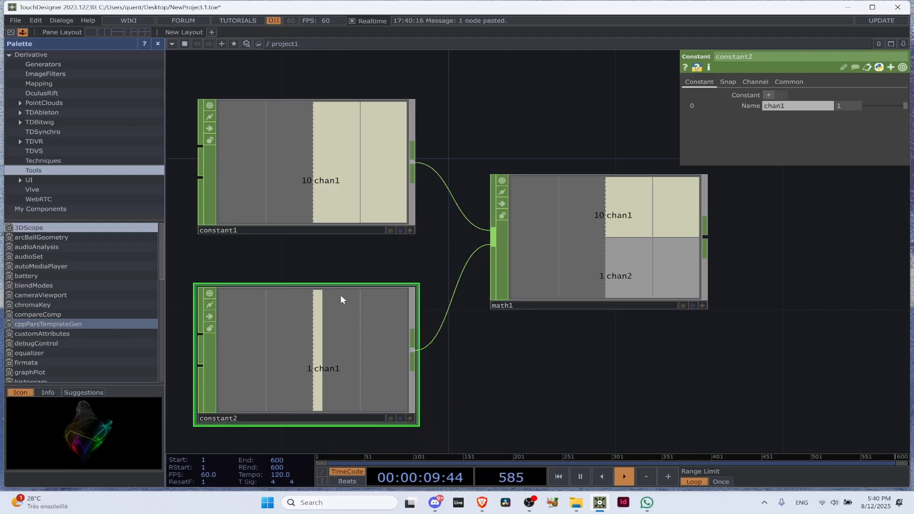
scroll(393, 157, down, 4)
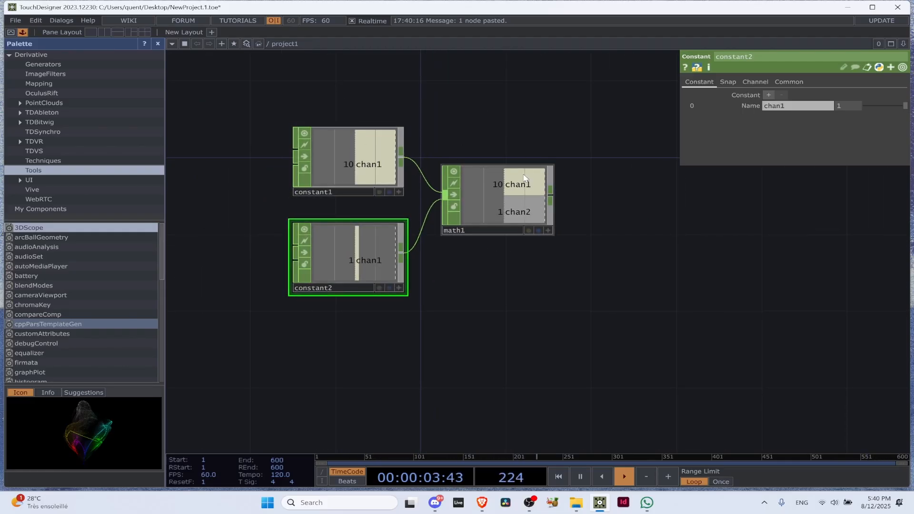
Examine the Math CHOP's OP, Mult-Add, Range and Common parameters, including the choices for combining and processing channels
click(509, 189)
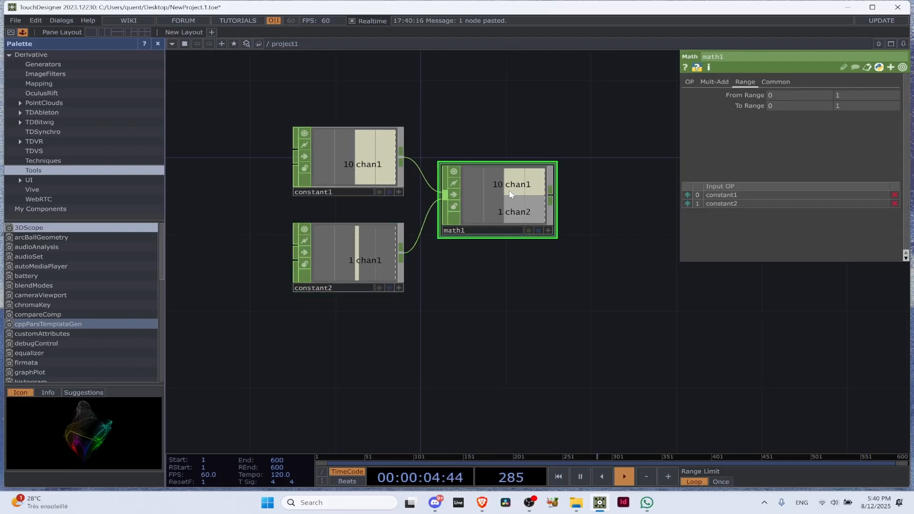
click(712, 82)
click(695, 82)
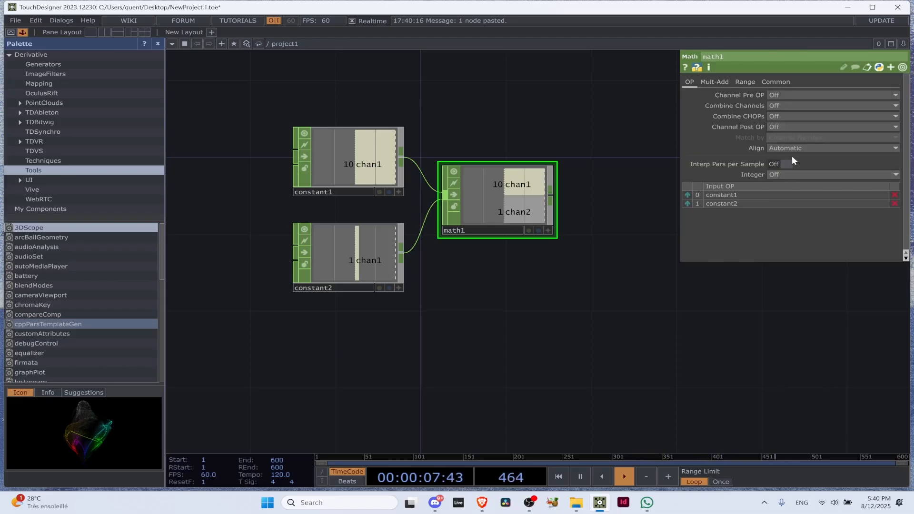
click(783, 127)
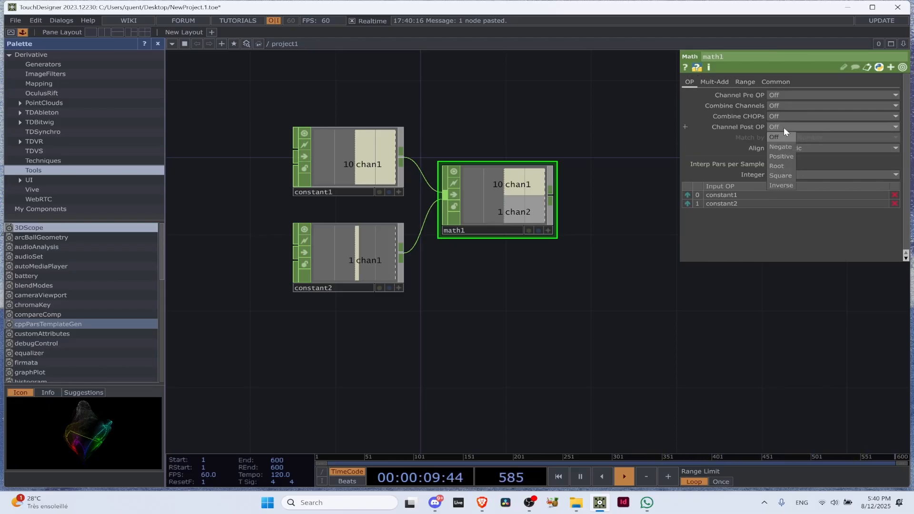
click(783, 126)
click(778, 116)
click(778, 116)
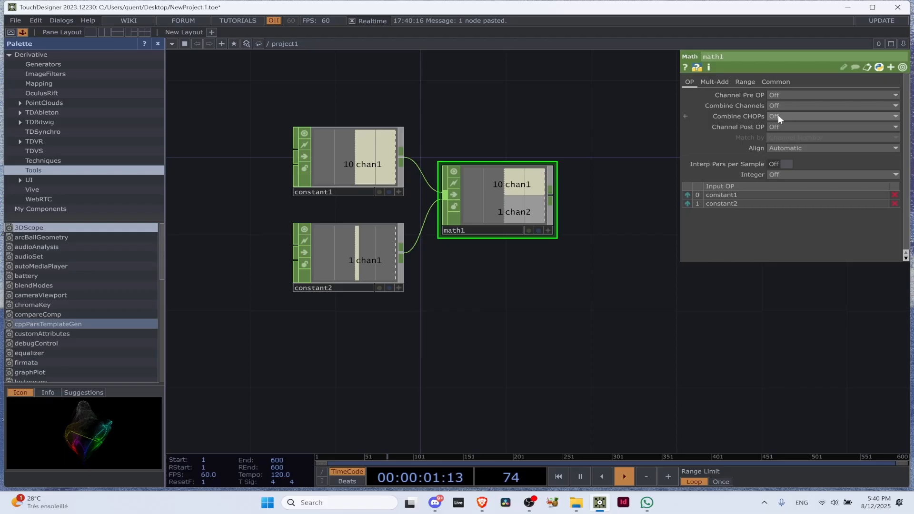
click(744, 82)
click(775, 82)
click(745, 82)
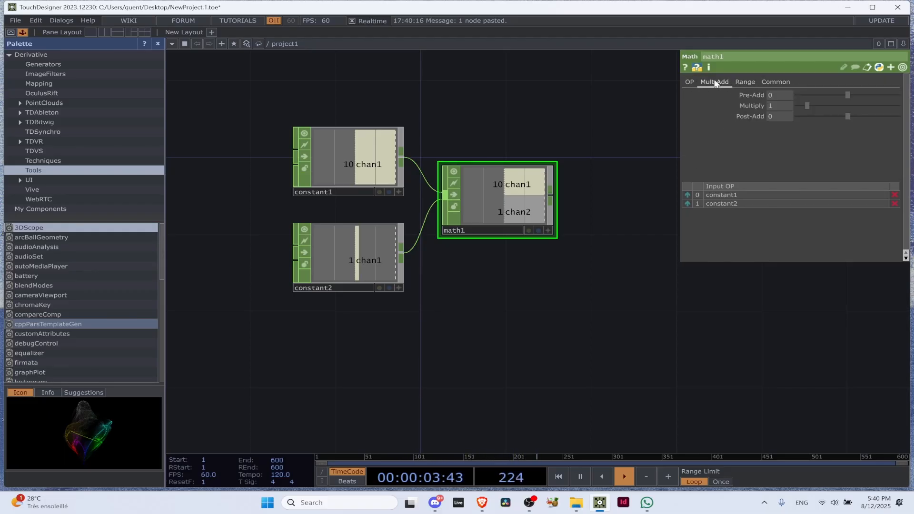
Set the Math CHOP's Combine CHOPs parameter to Add
click(689, 82)
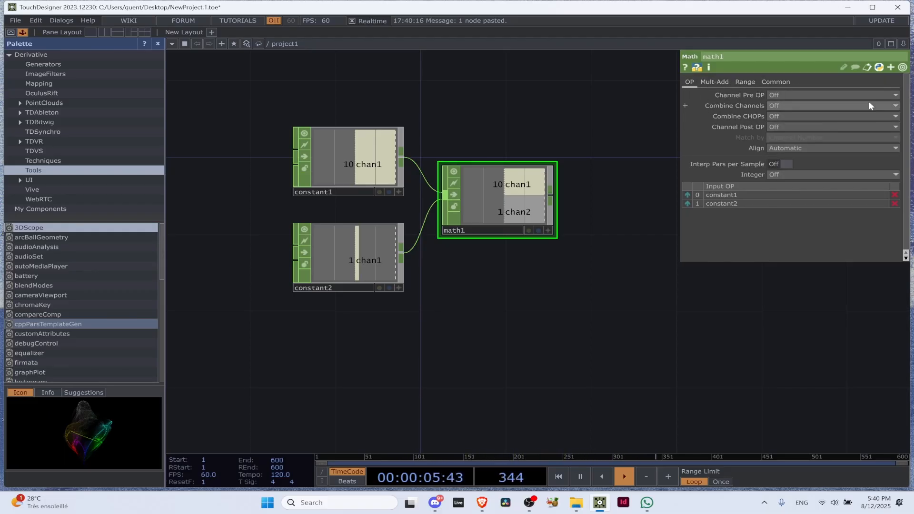
click(786, 117)
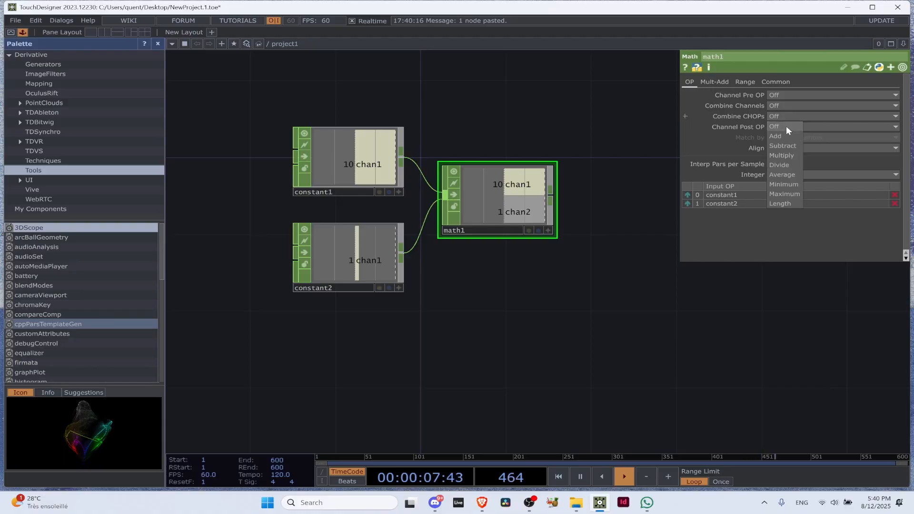
click(787, 125)
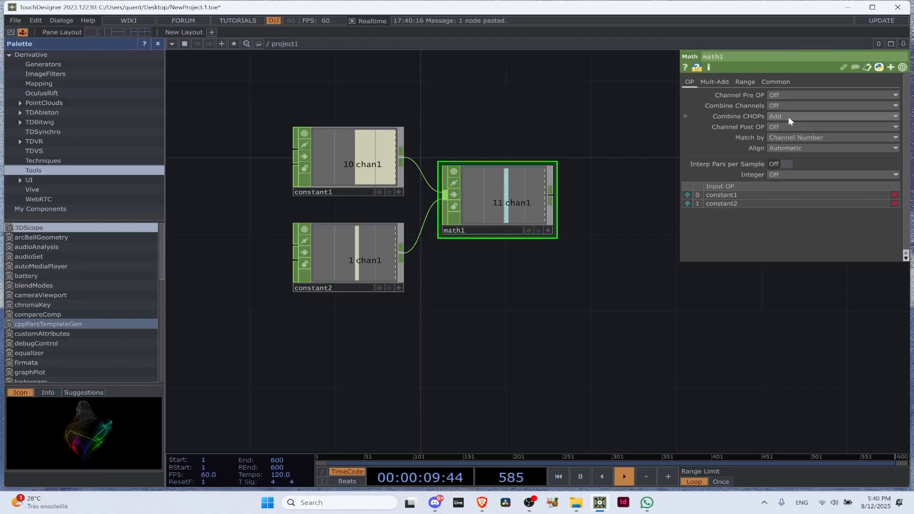
scroll(357, 170, up, 3)
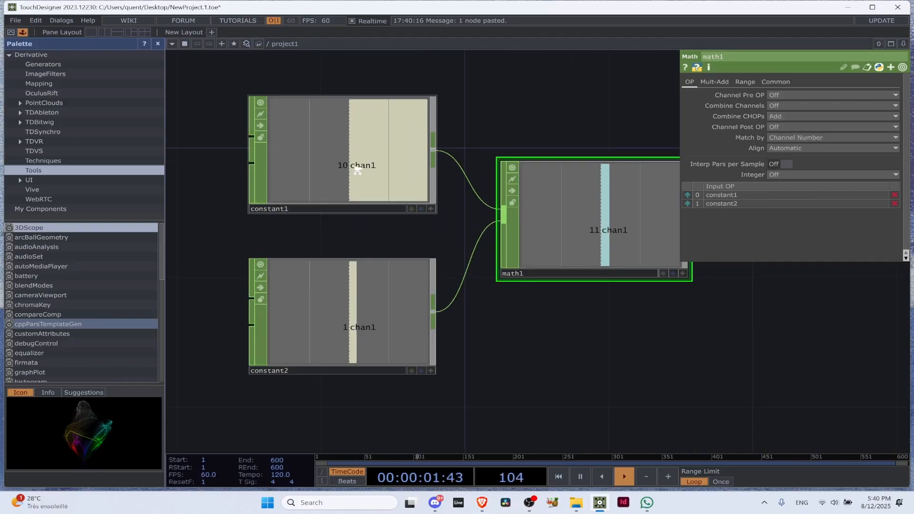
scroll(357, 169, up, 1)
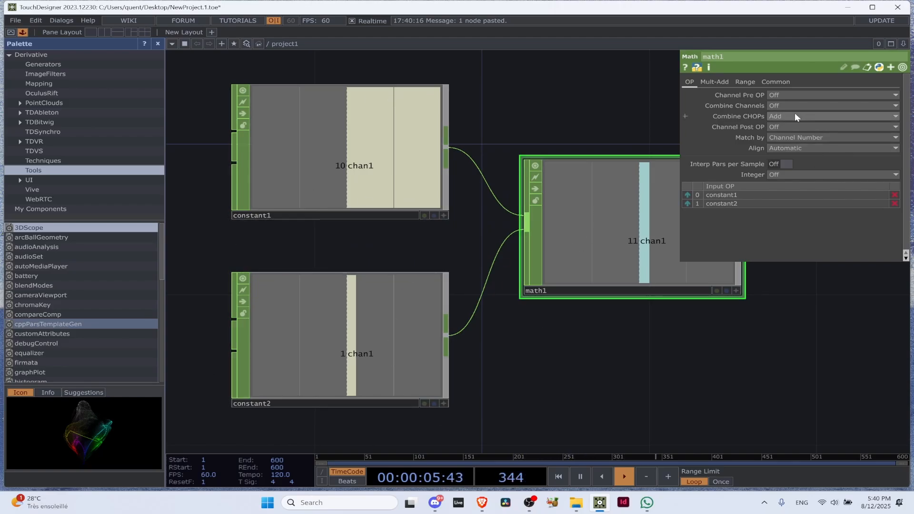
scroll(748, 370, down, 1)
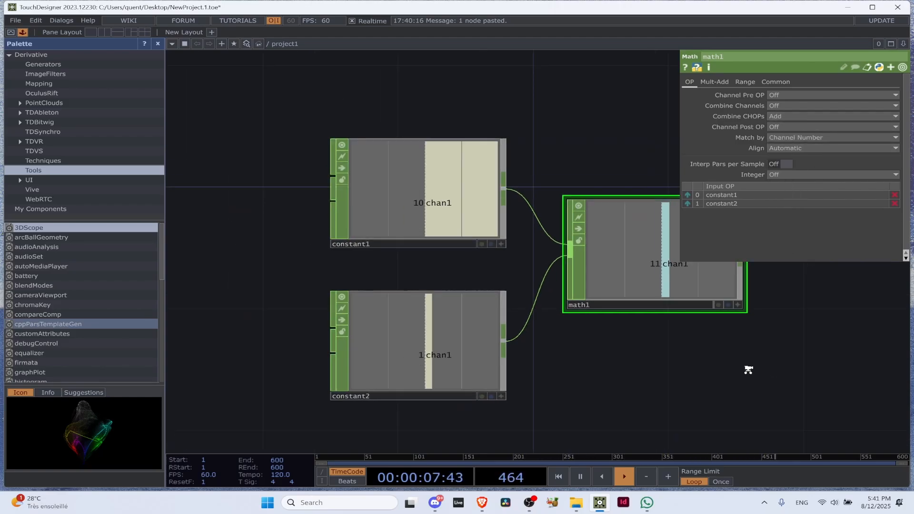
scroll(748, 370, down, 2)
Spread out the network by moving the Math CHOP away from its inputs and the two Constants further apart vertically
drag(791, 345, 530, 311)
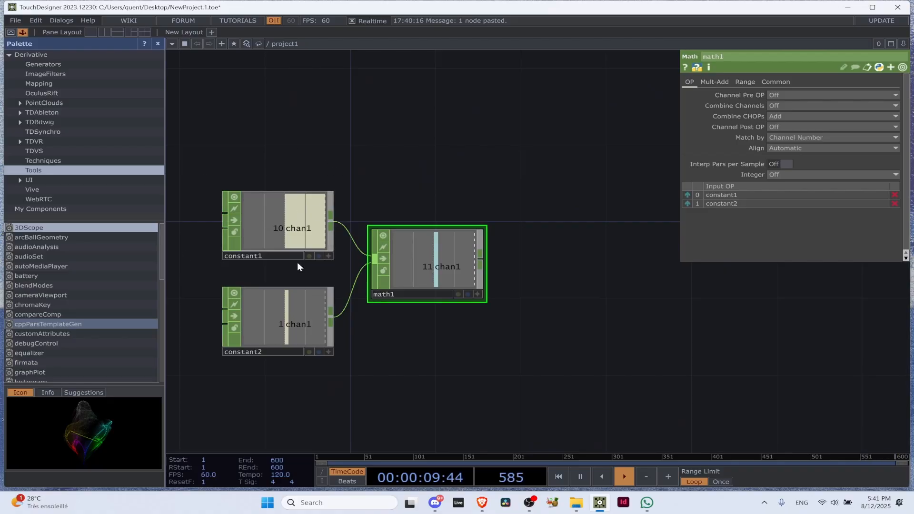
drag(426, 262, 530, 259)
drag(271, 223, 277, 196)
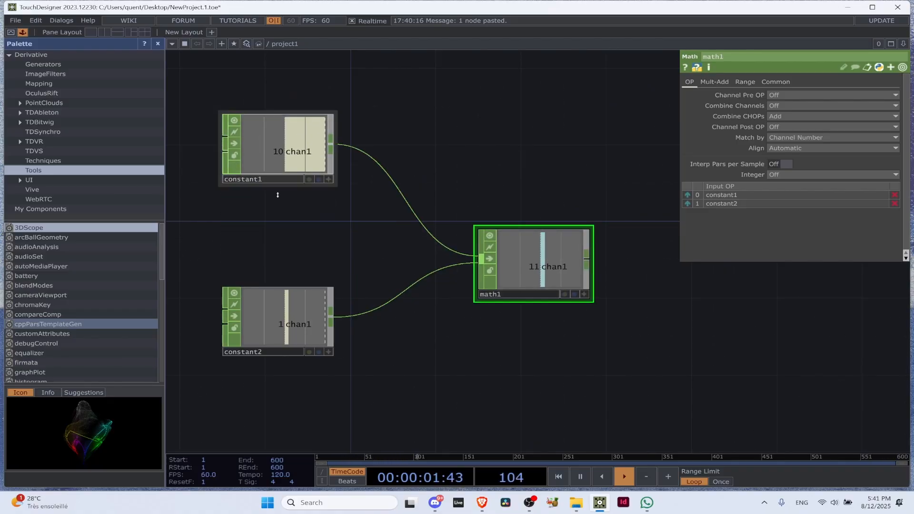
drag(278, 328, 277, 405)
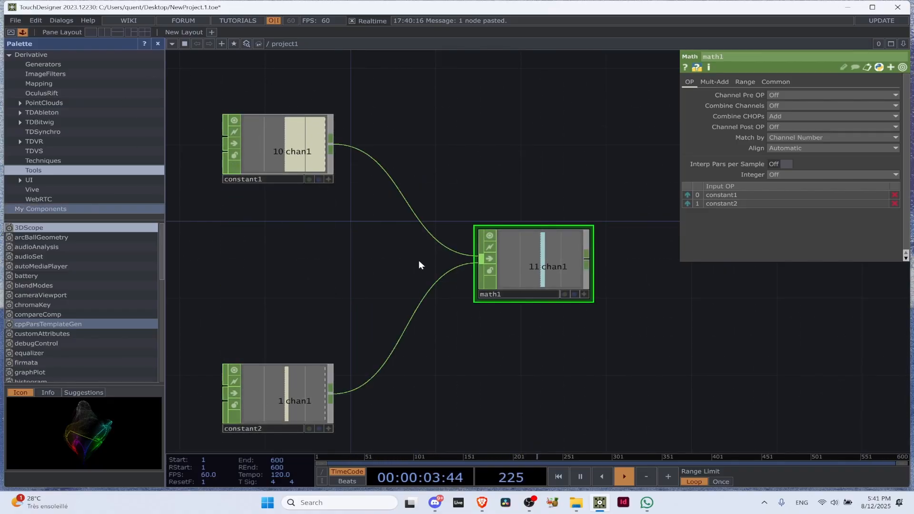
click(290, 414)
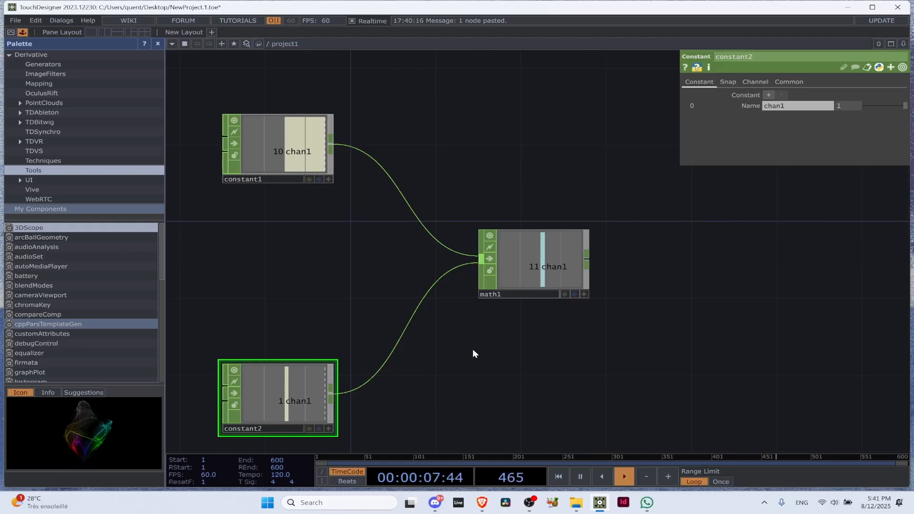
Compact the network by moving the Math CHOP back near the two Constants and bringing the Constants closer together
drag(549, 271, 438, 270)
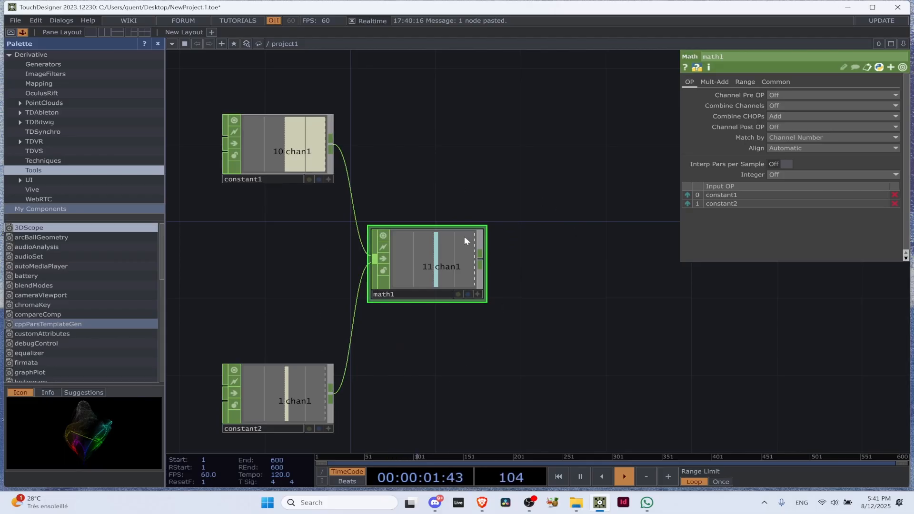
drag(436, 280, 397, 271)
scroll(520, 260, down, 2)
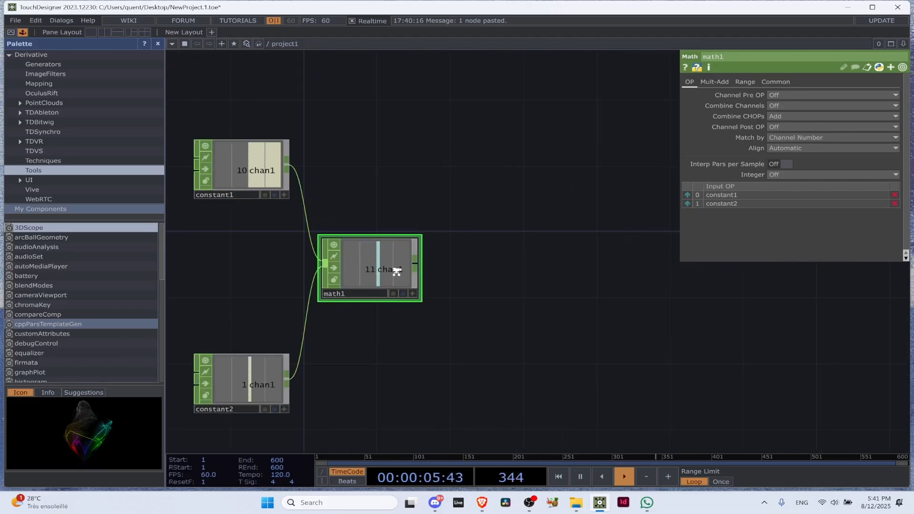
scroll(395, 271, down, 3)
drag(305, 341, 305, 312)
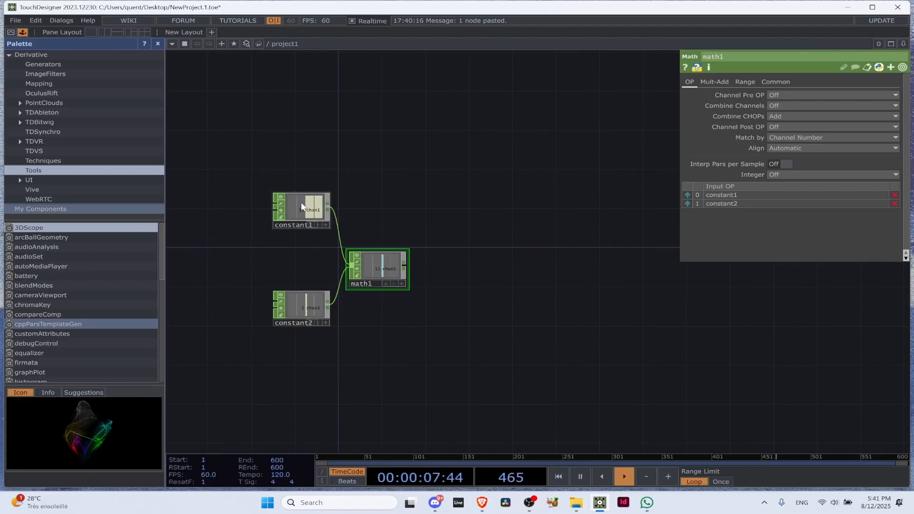
drag(302, 206, 302, 235)
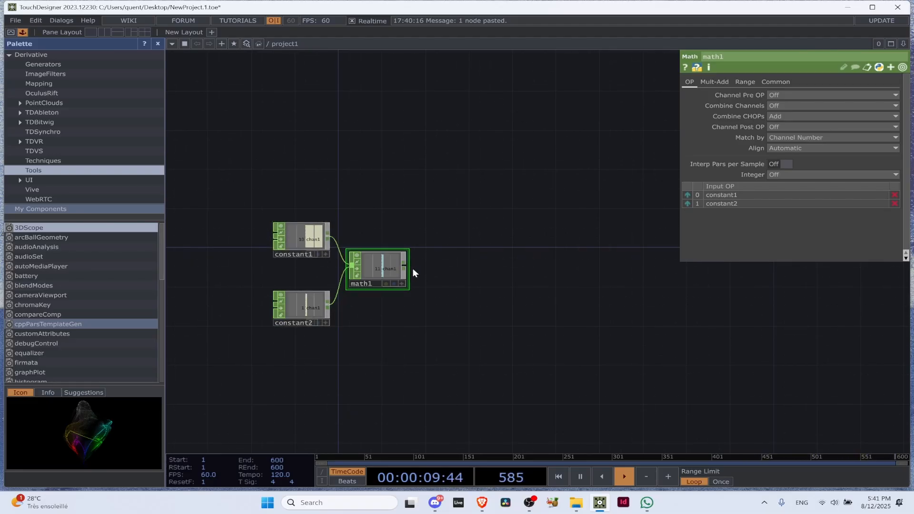
key(Tab)
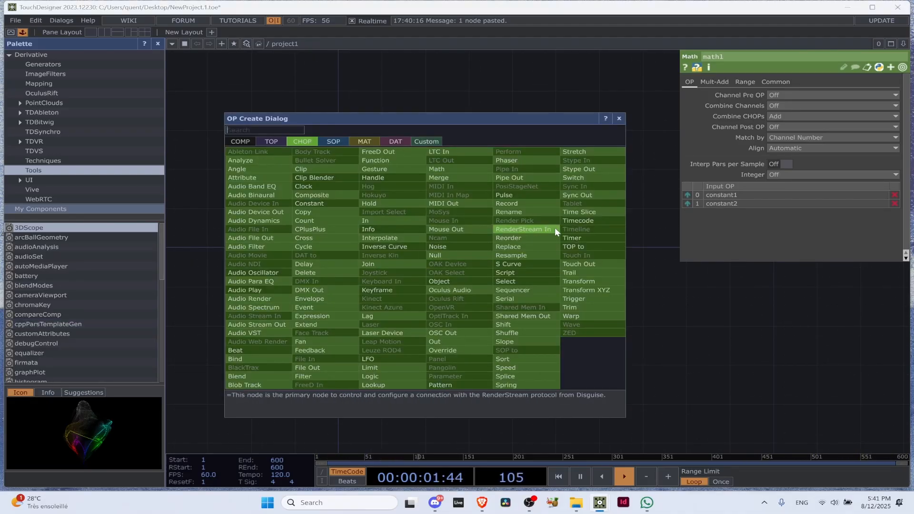
click(618, 119)
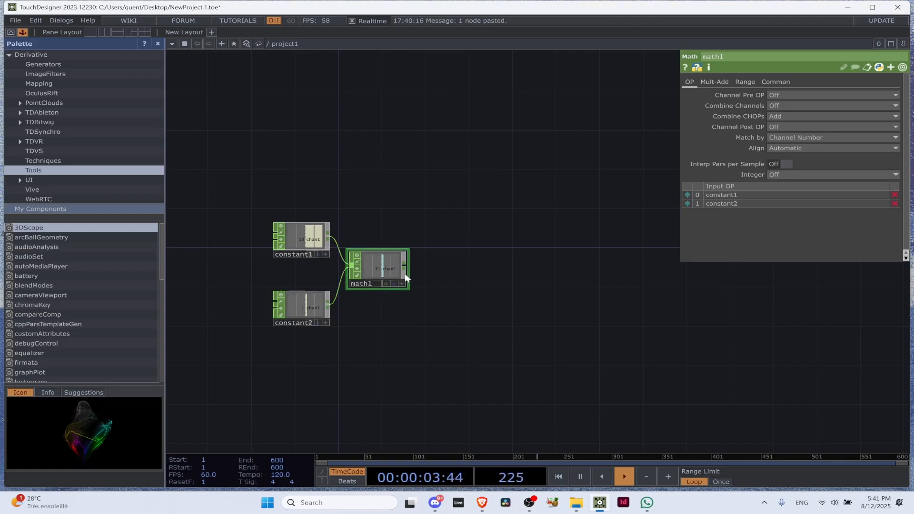
Change the Math CHOP's Combine CHOPs parameter to Subtract
scroll(384, 271, up, 3)
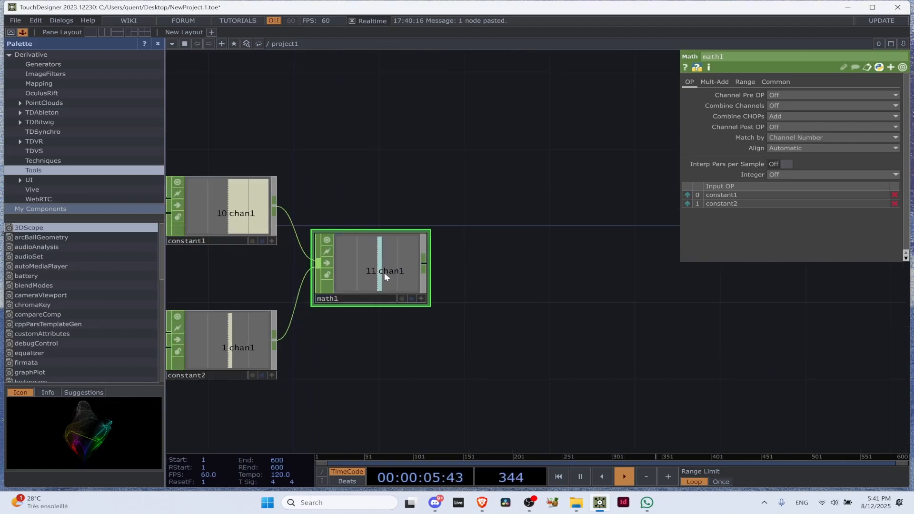
click(778, 116)
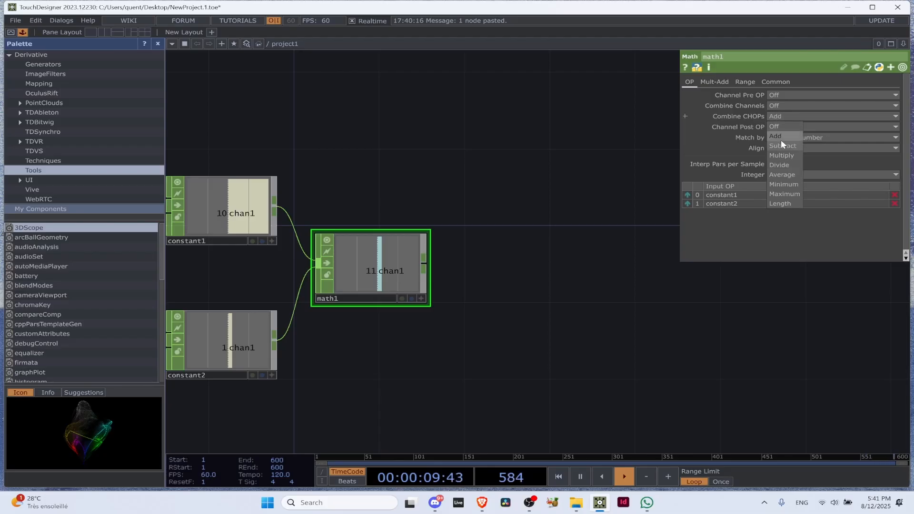
click(781, 139)
scroll(379, 262, up, 3)
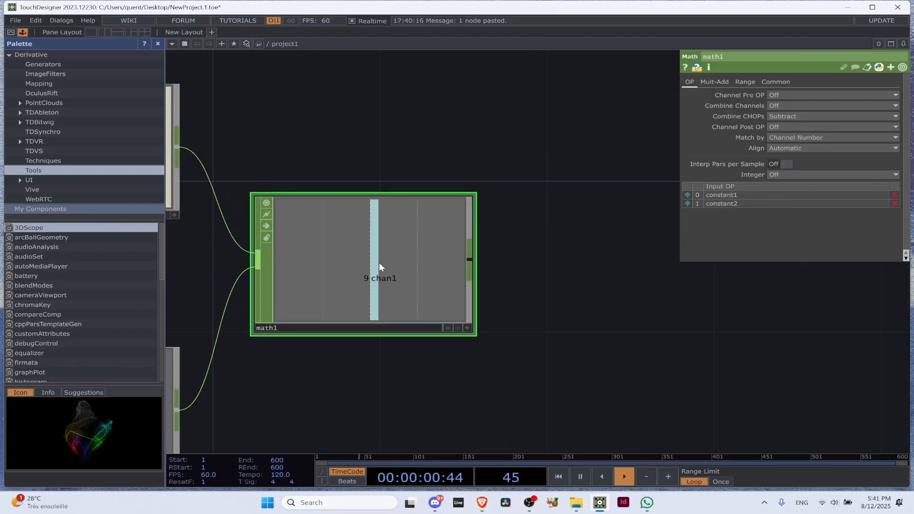
Switch the Math CHOP's Combine CHOPs parameter to Multiply
click(786, 115)
click(781, 151)
click(784, 116)
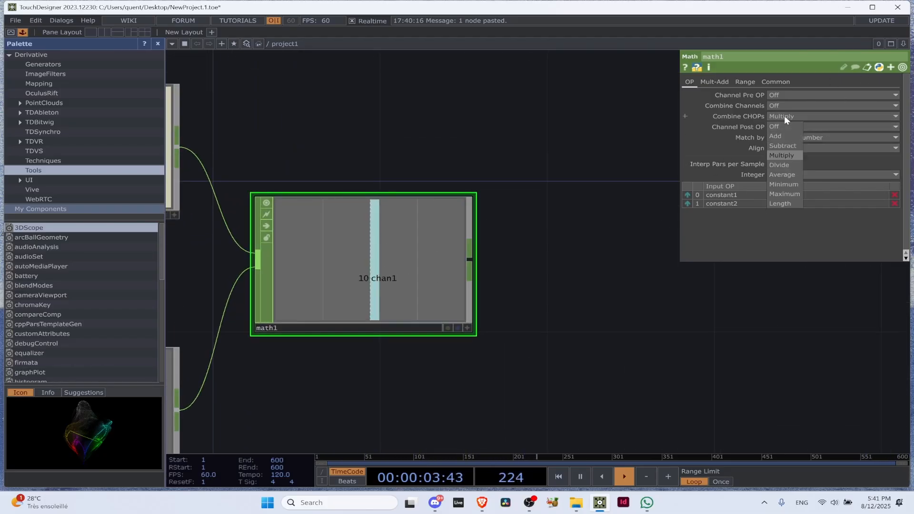
scroll(484, 227, down, 4)
Set chan1 of the lower Constant, constant2, to 3 and reselect the Math CHOP to show its parameters
click(224, 333)
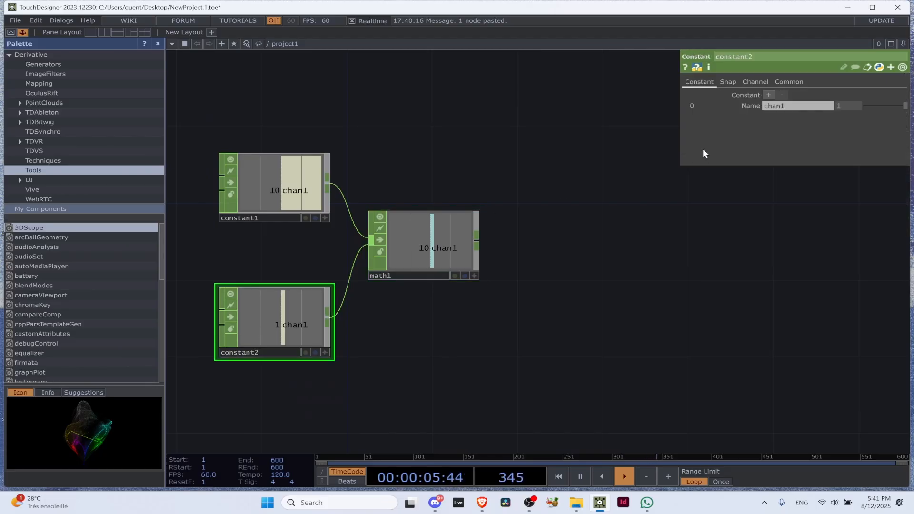
click(847, 105)
text(3)
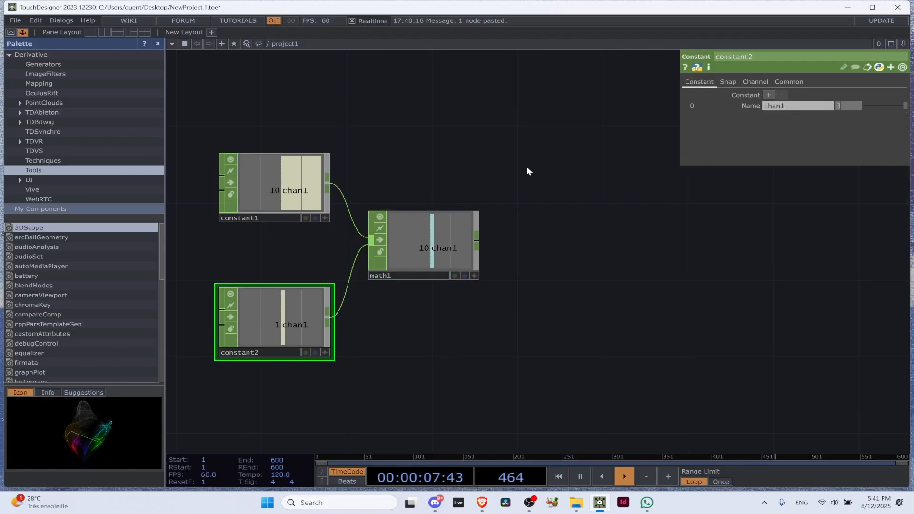
click(404, 263)
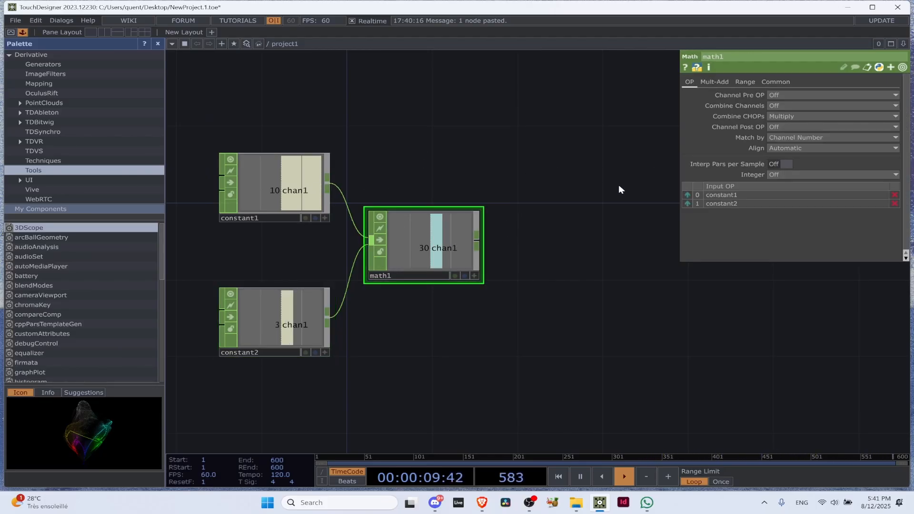
Set chan1 of the lower Constant, constant2, to 4 and reselect the Math CHOP to show its parameters
click(305, 317)
click(838, 107)
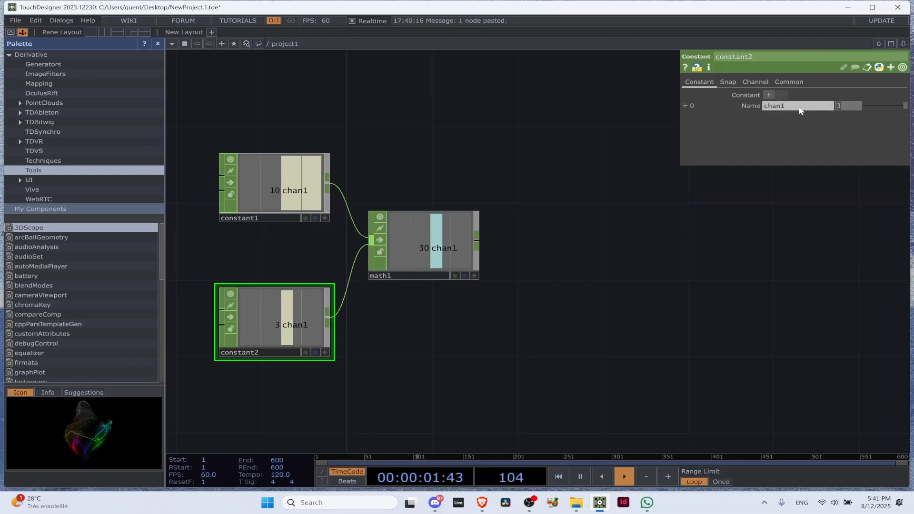
text(4)
drag(543, 278, 539, 281)
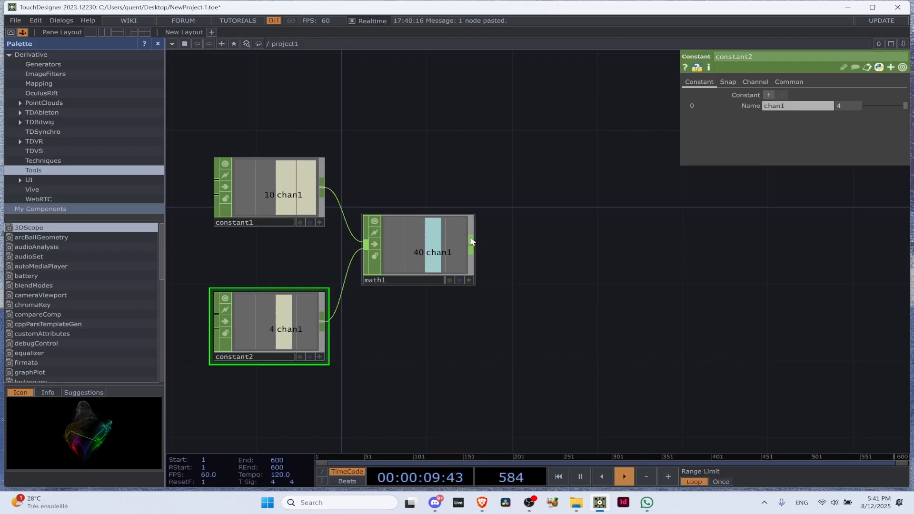
drag(480, 261, 473, 262)
click(414, 246)
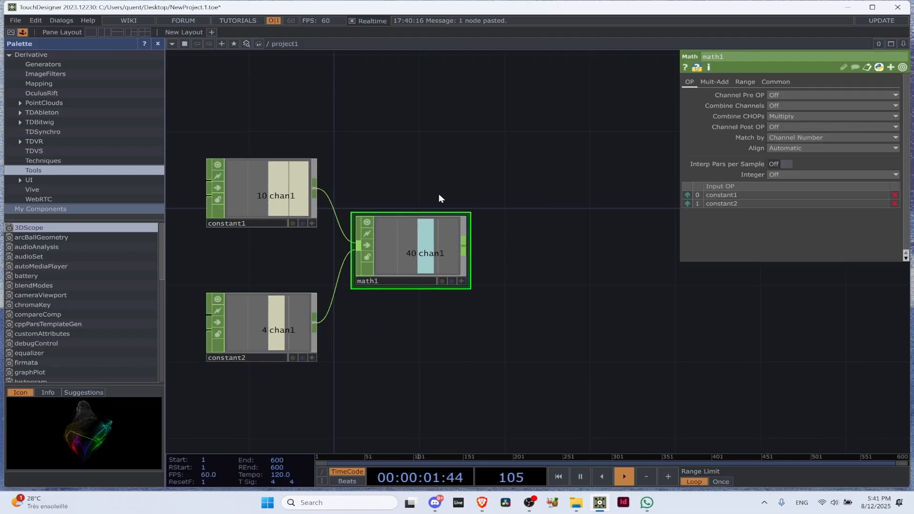
Make free space above the network and search the CHOP operators for "au" to add an audio operator there
double_click(436, 357)
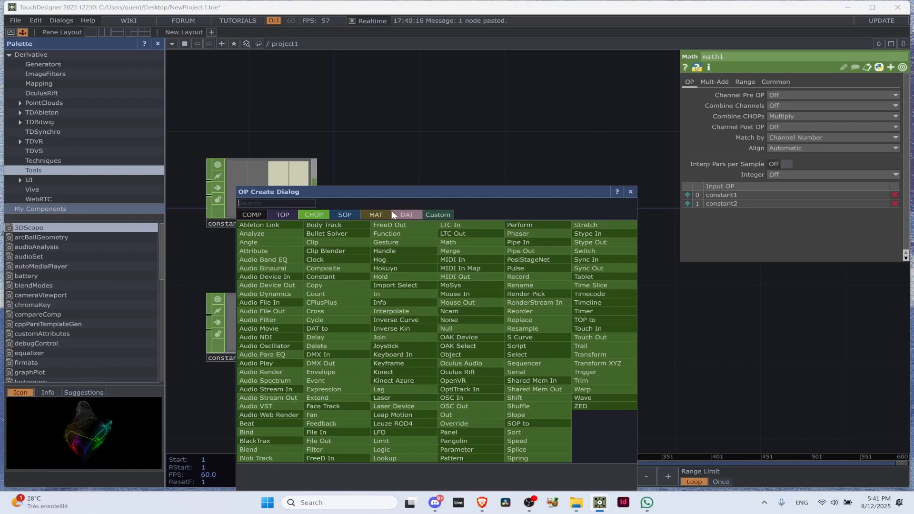
click(632, 192)
scroll(390, 89, down, 3)
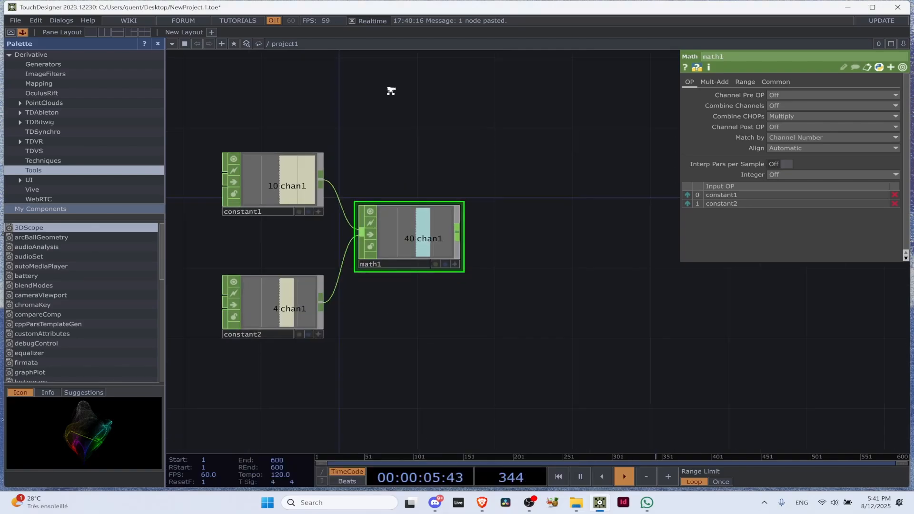
drag(402, 129, 535, 241)
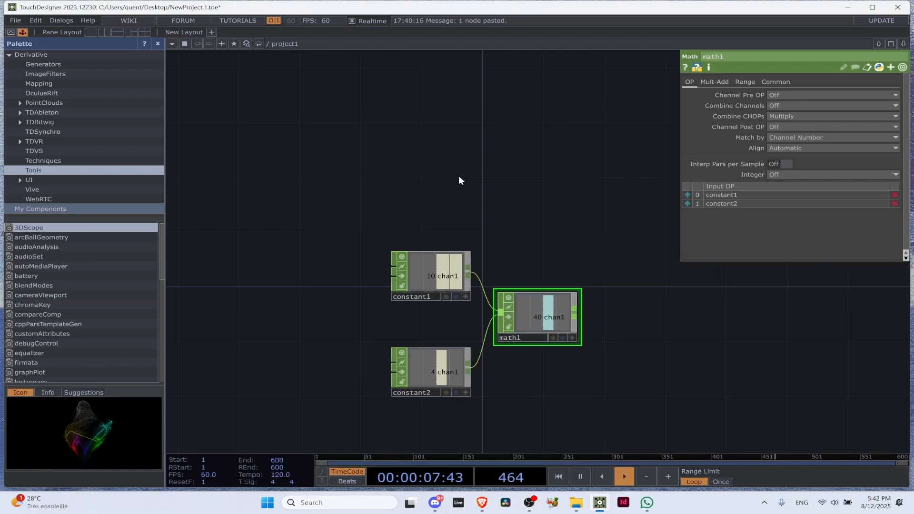
key(Tab)
text(au)
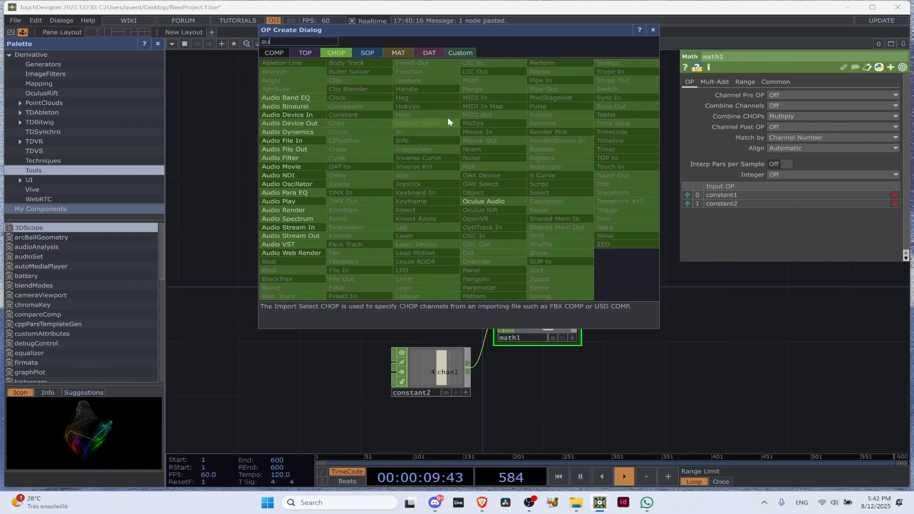
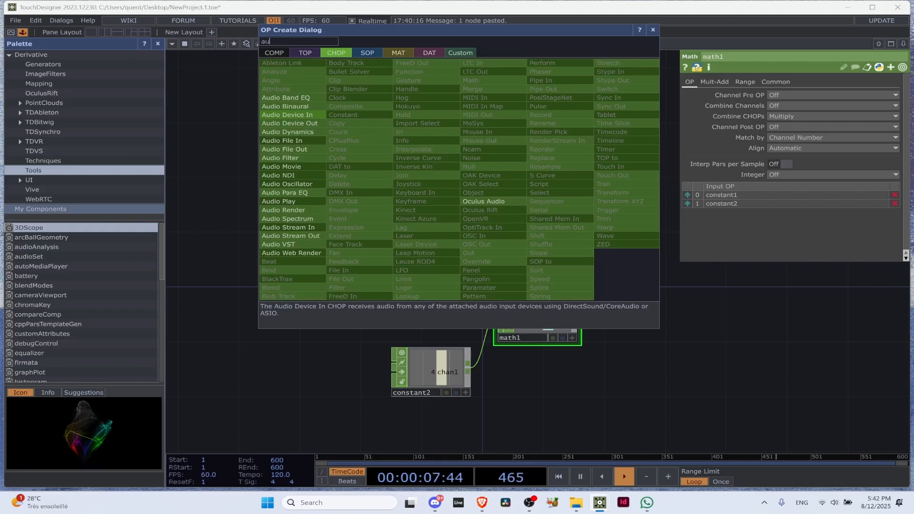
Place an Audio Device In CHOP above the constants and delete it
click(312, 113)
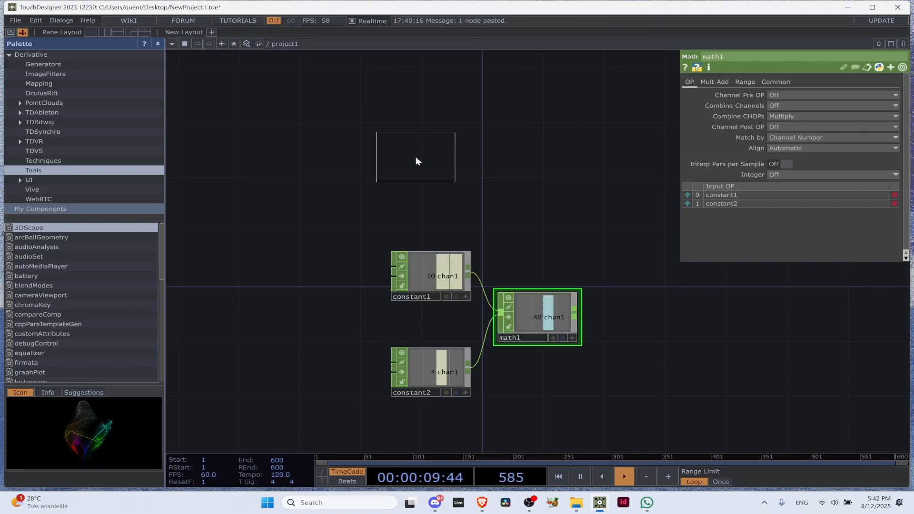
click(434, 182)
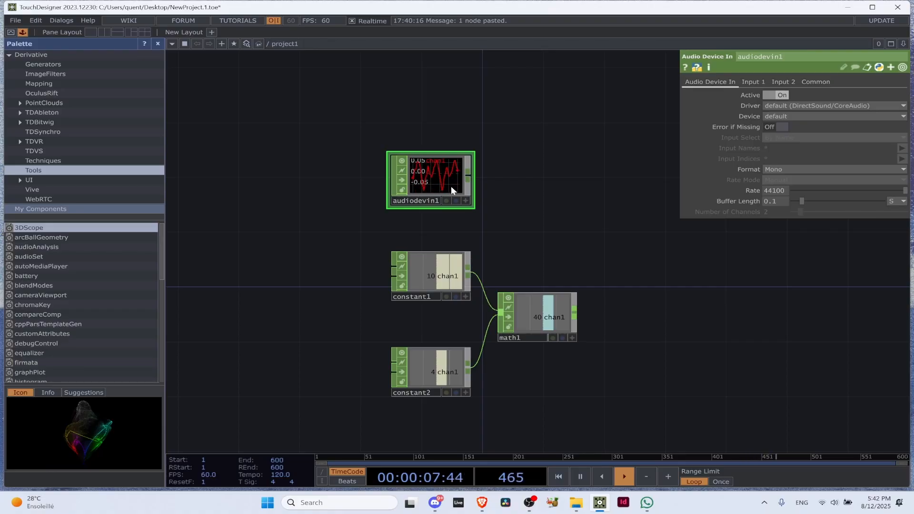
key(Delete)
Add an Audio File In CHOP above constant1 and pause the timeline playback
key(Tab)
text(aud)
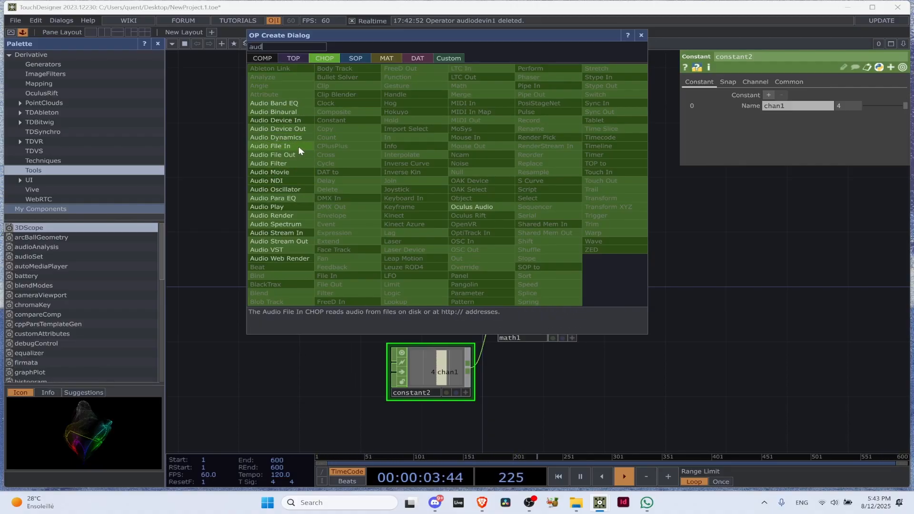
click(281, 147)
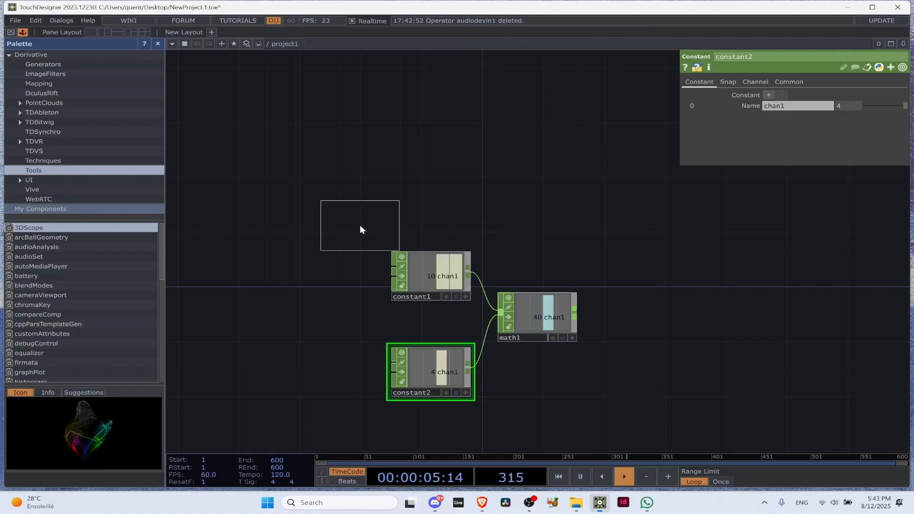
click(414, 171)
scroll(428, 160, up, 5)
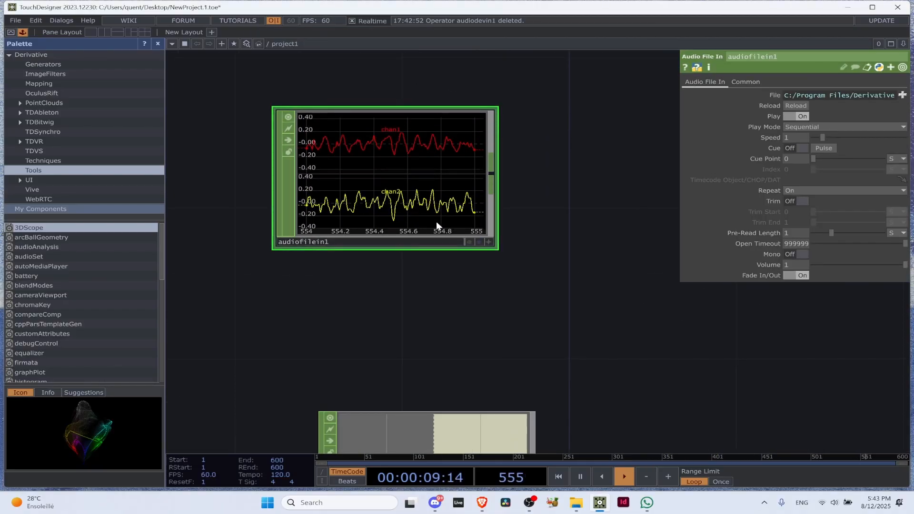
key(space)
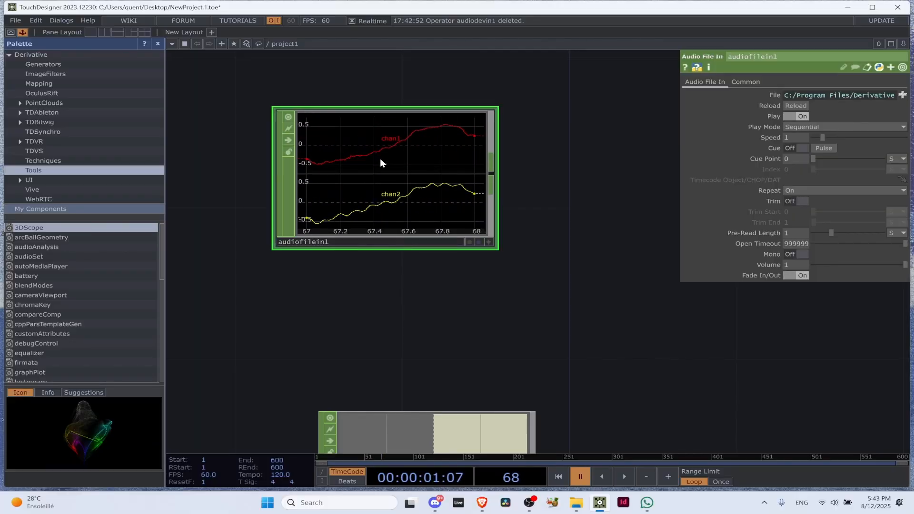
scroll(377, 160, down, 3)
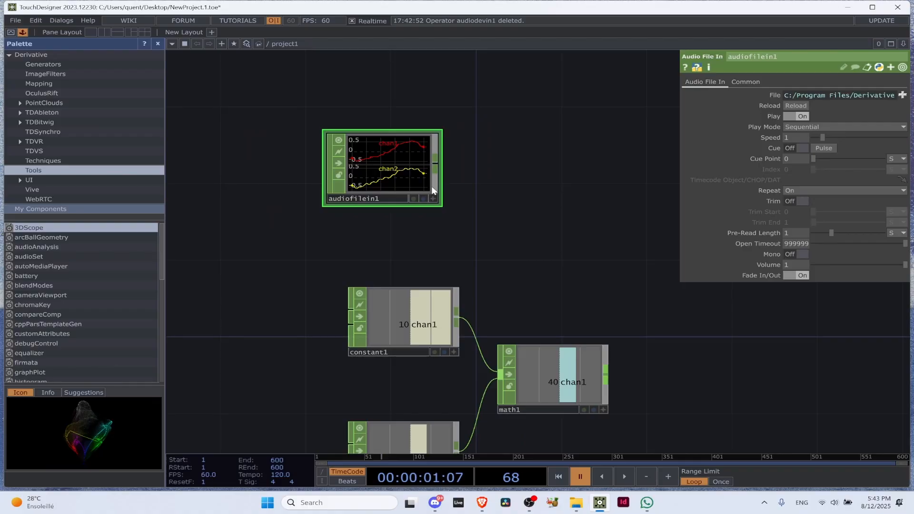
Search the TOP operators for "movi"
key(Tab)
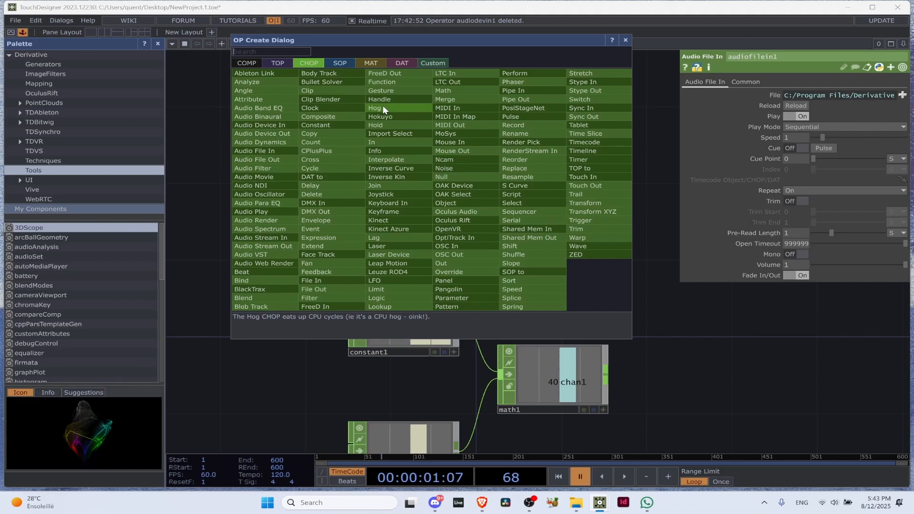
click(286, 62)
text(m)
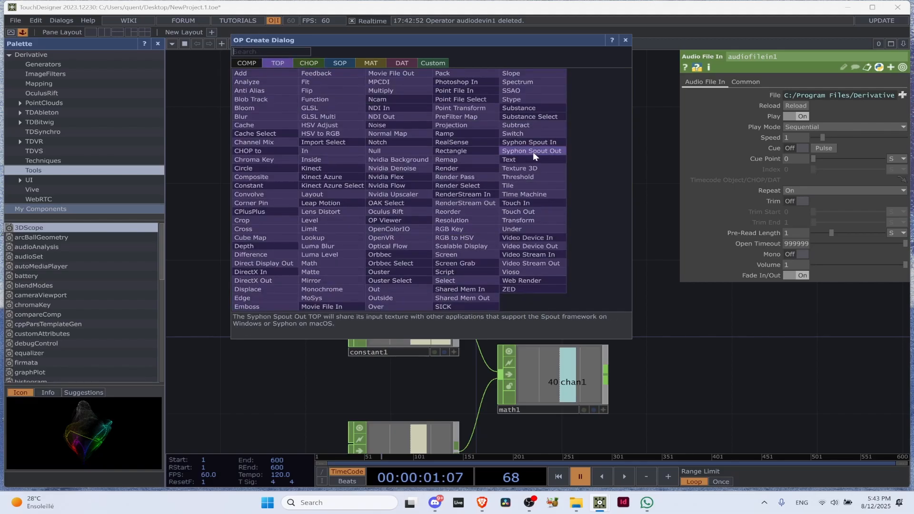
text(ovi)
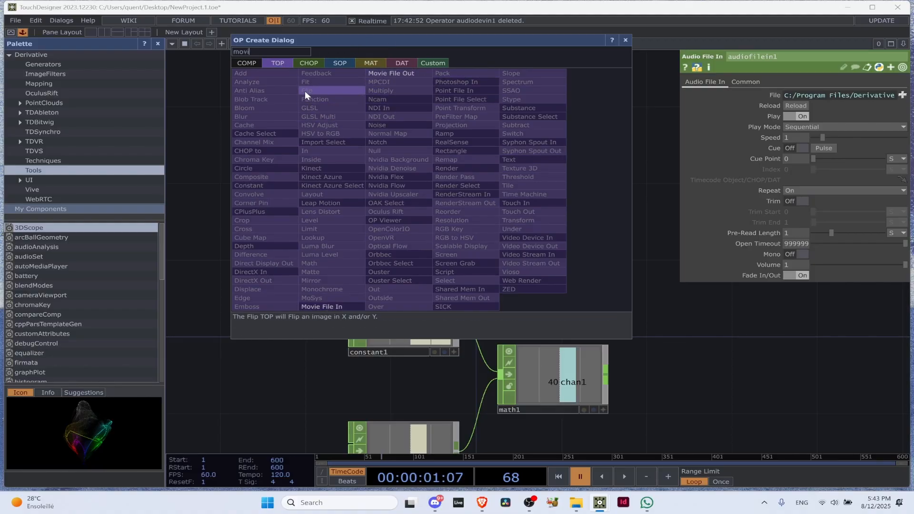
Search the TOP operators for "video", place a Video Device In TOP beside the network and delete it
key(BackSpace)
key(BackSpace)
key(BackSpace)
key(BackSpace)
text(video)
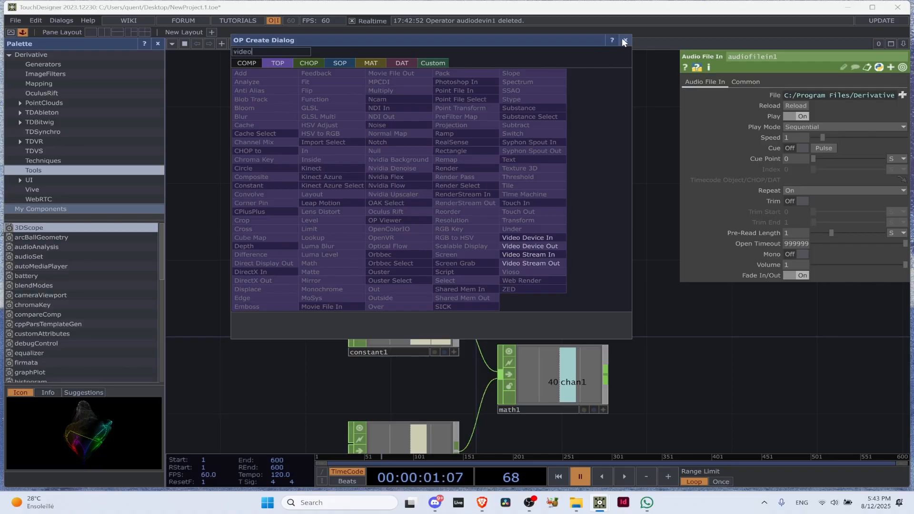
click(554, 273)
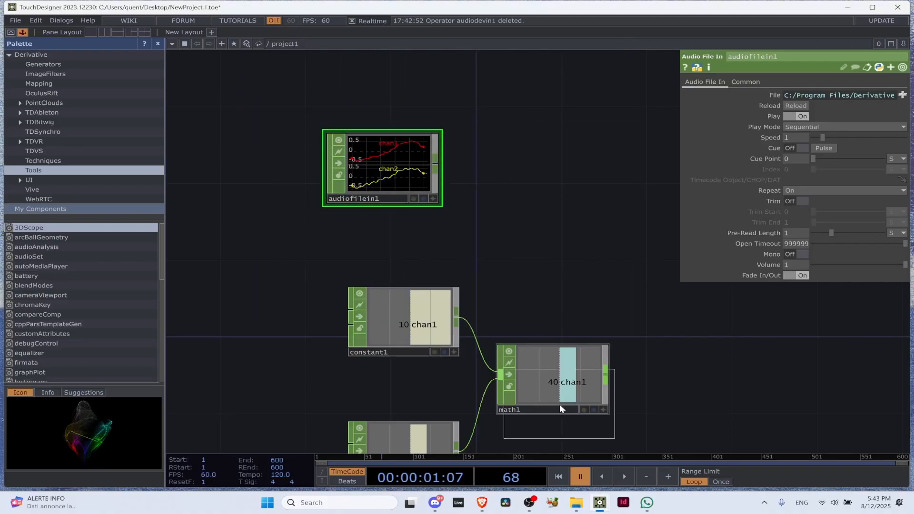
click(546, 257)
key(Delete)
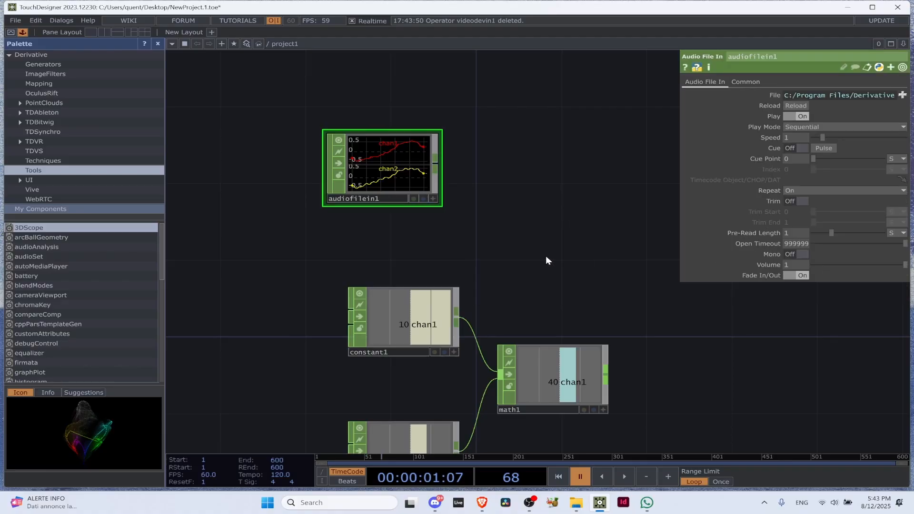
Shift the Audio File In CHOP around above the constants and resume the timeline playback to inspect its waveforms
drag(380, 169, 402, 207)
scroll(478, 218, down, 2)
scroll(502, 255, up, 5)
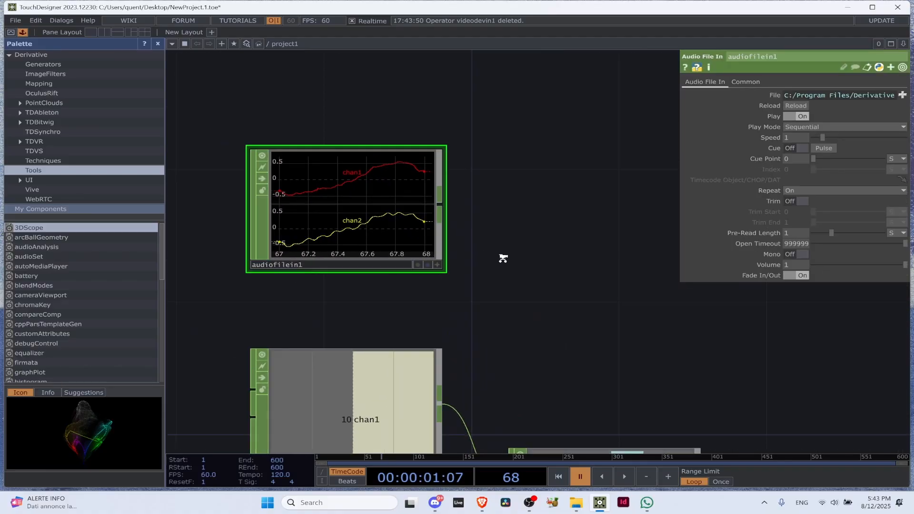
scroll(461, 244, down, 5)
drag(461, 244, 432, 207)
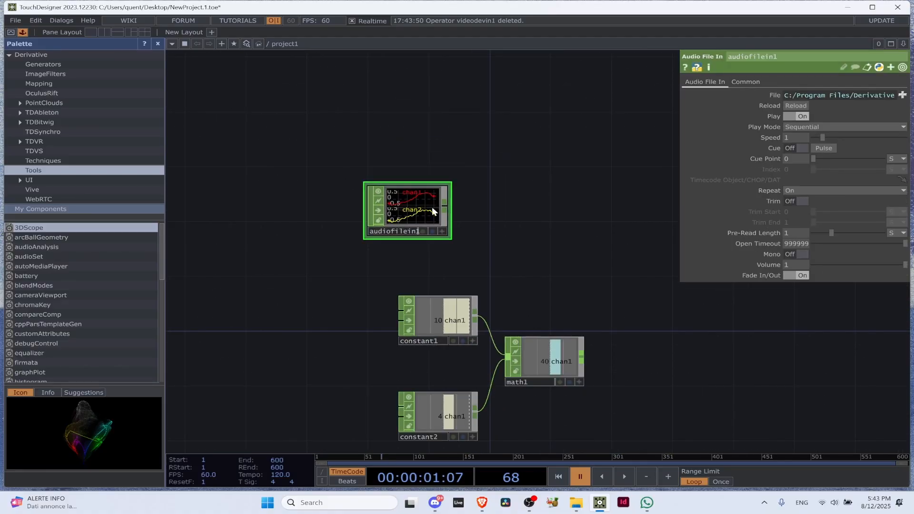
scroll(432, 206, up, 3)
key(space)
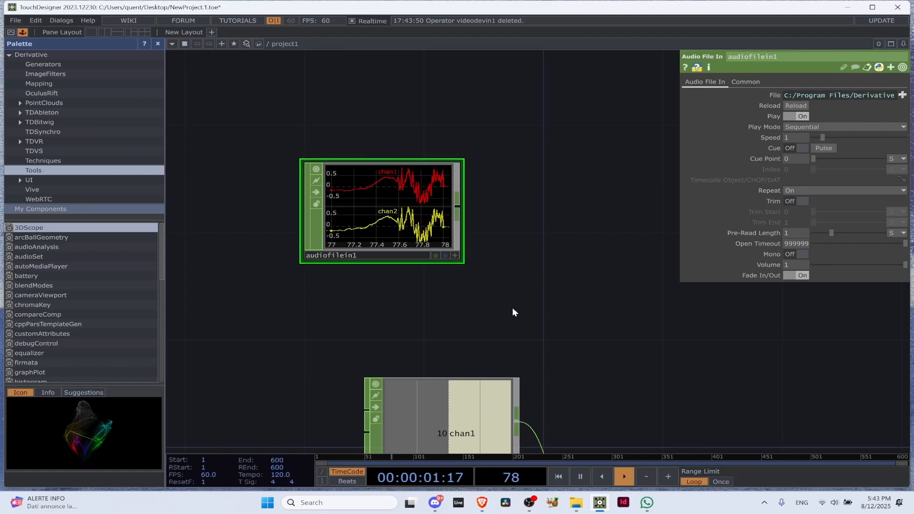
scroll(376, 200, up, 3)
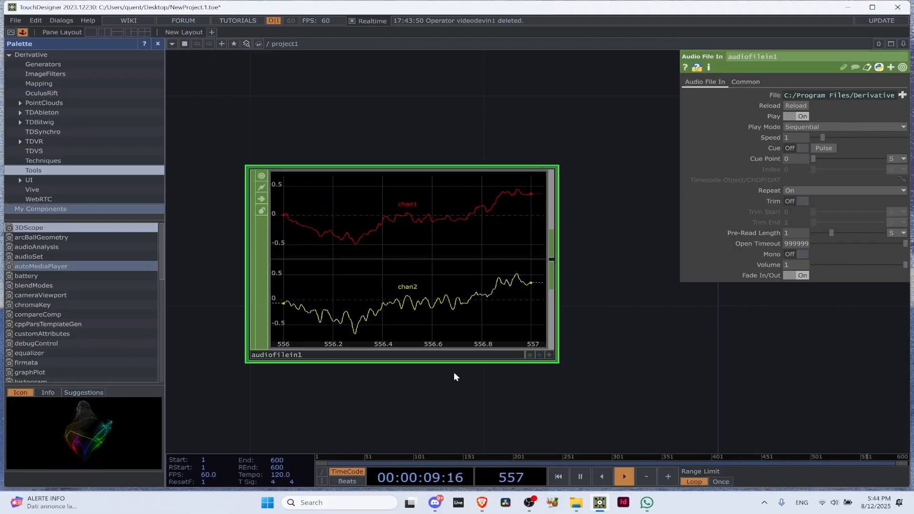
Align the Audio File In CHOP directly above constant1 with a wide gap between them, and close the Palette
scroll(447, 206, down, 5)
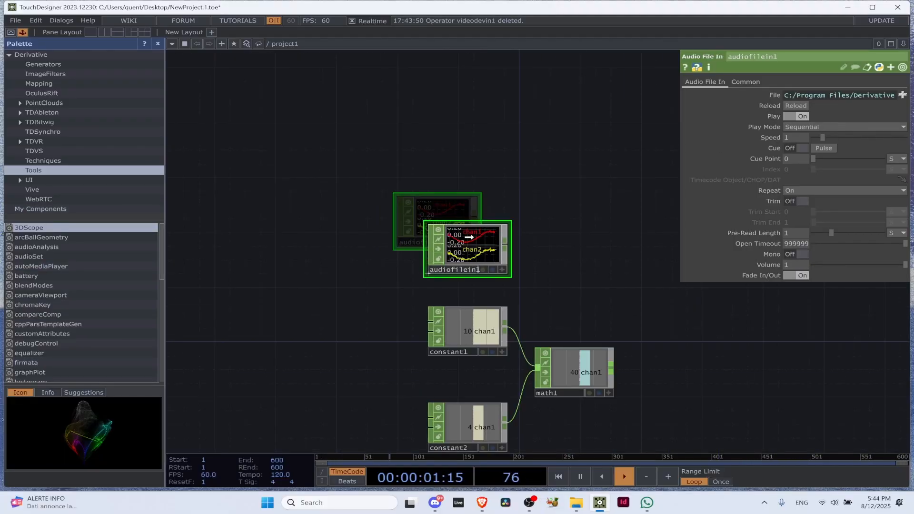
drag(445, 212, 476, 232)
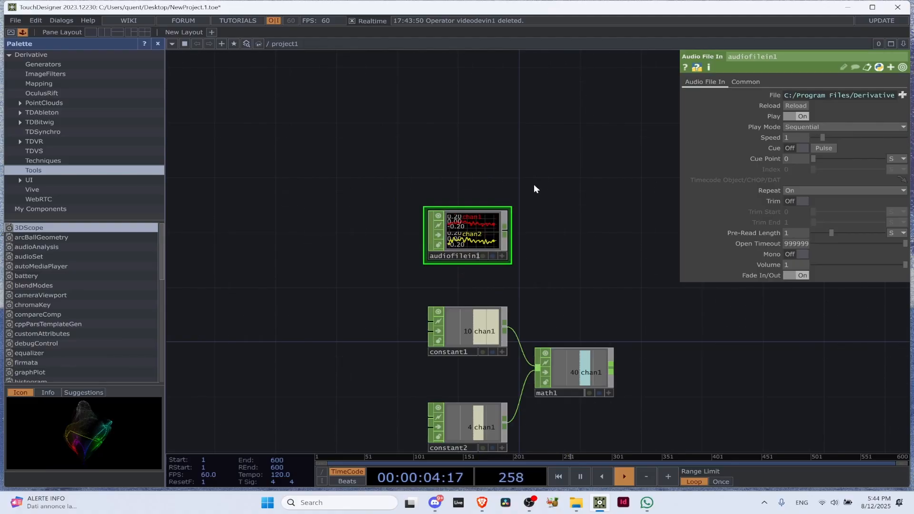
click(157, 44)
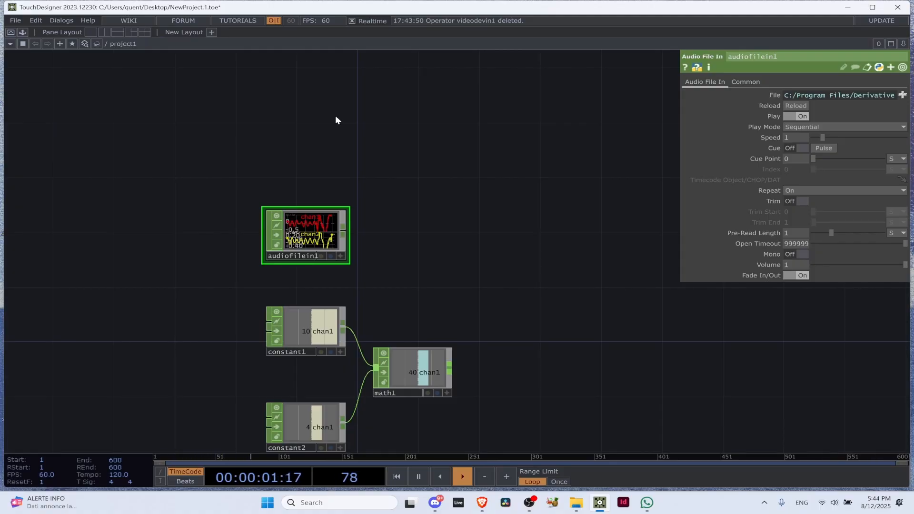
scroll(313, 244, up, 5)
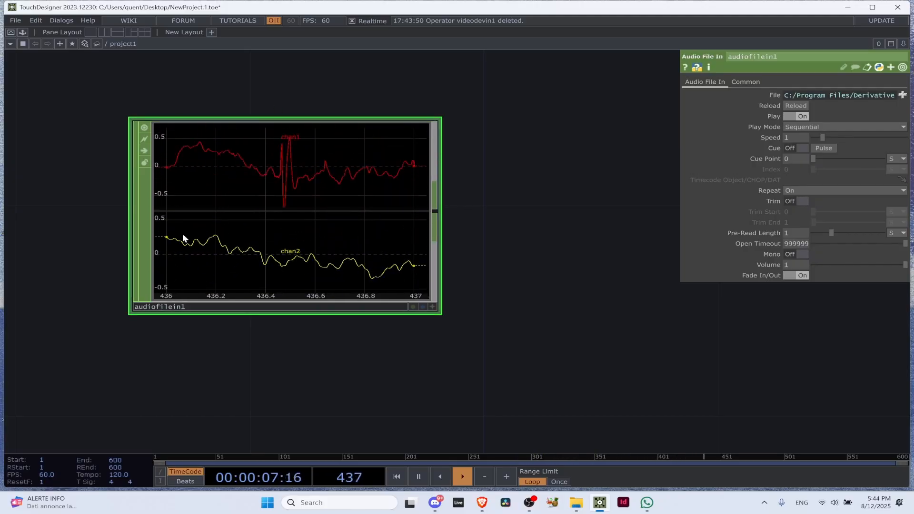
scroll(258, 211, down, 4)
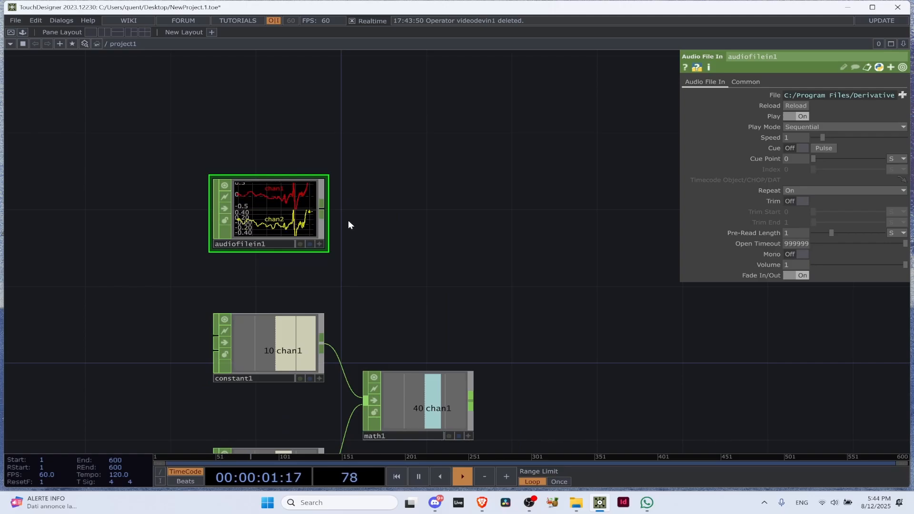
drag(270, 224, 270, 186)
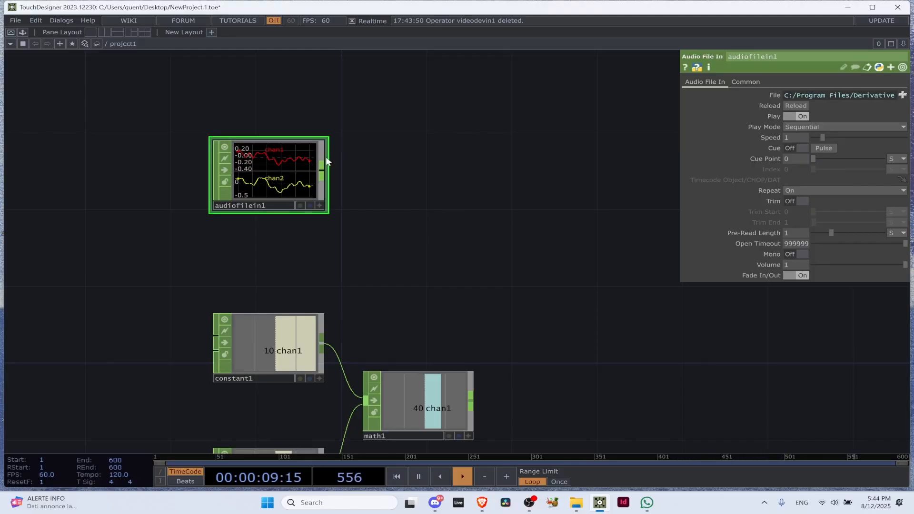
Add an Audio Device Out CHOP beside the Audio File In CHOP and connect the file's output to its input
drag(326, 162, 449, 171)
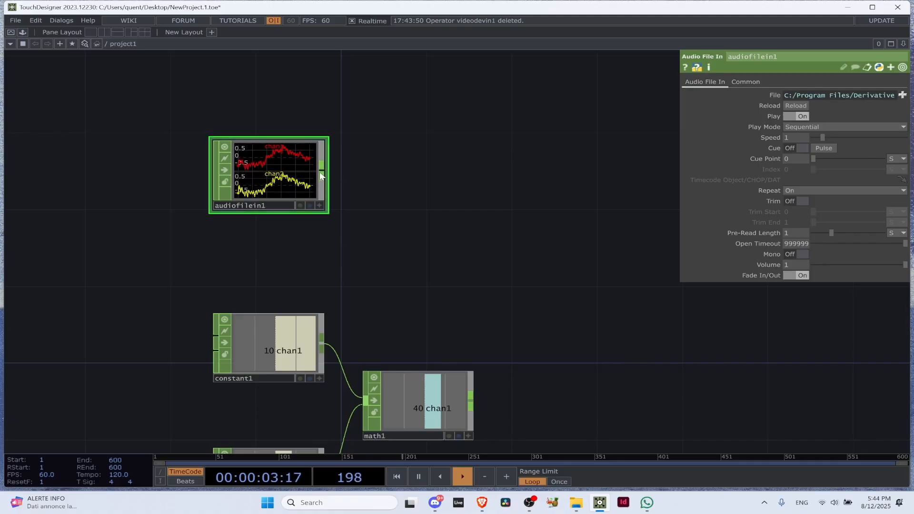
key(Tab)
text(auidio)
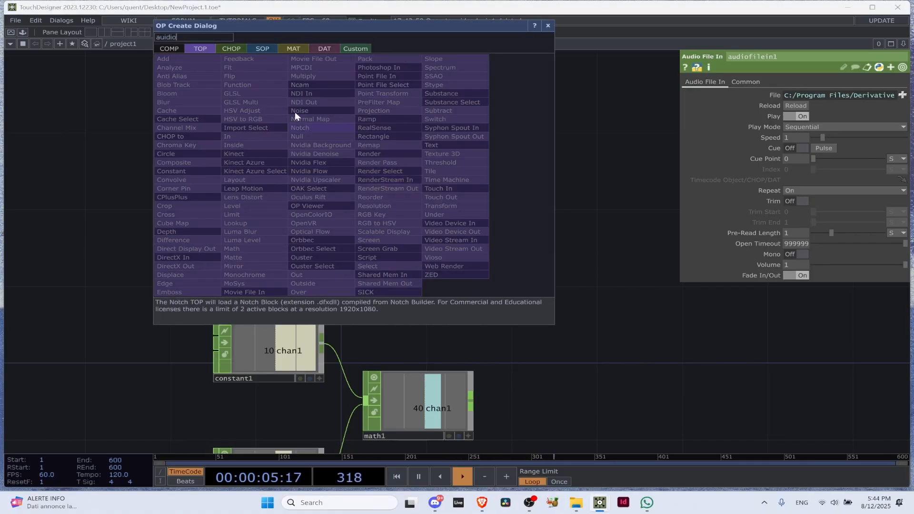
click(231, 49)
click(209, 34)
key(BackSpace)
key(BackSpace)
key(BackSpace)
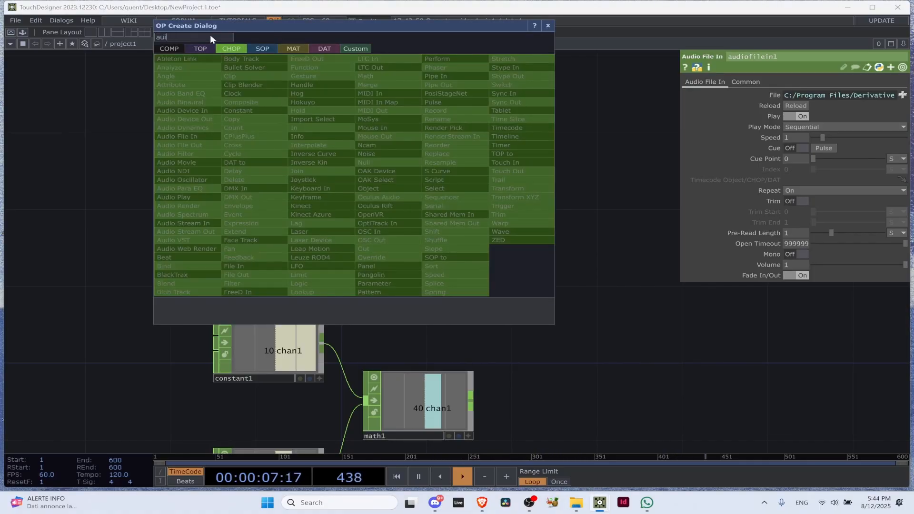
key(BackSpace)
text(d)
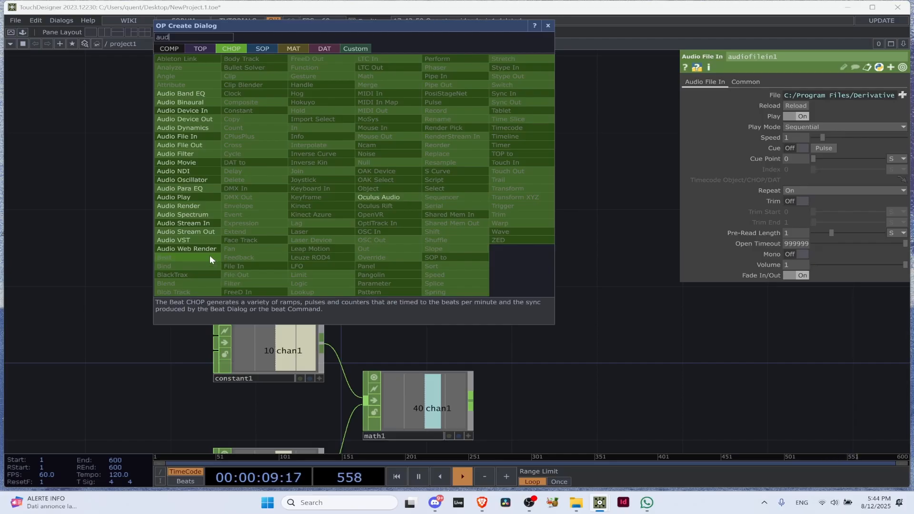
click(185, 119)
click(465, 168)
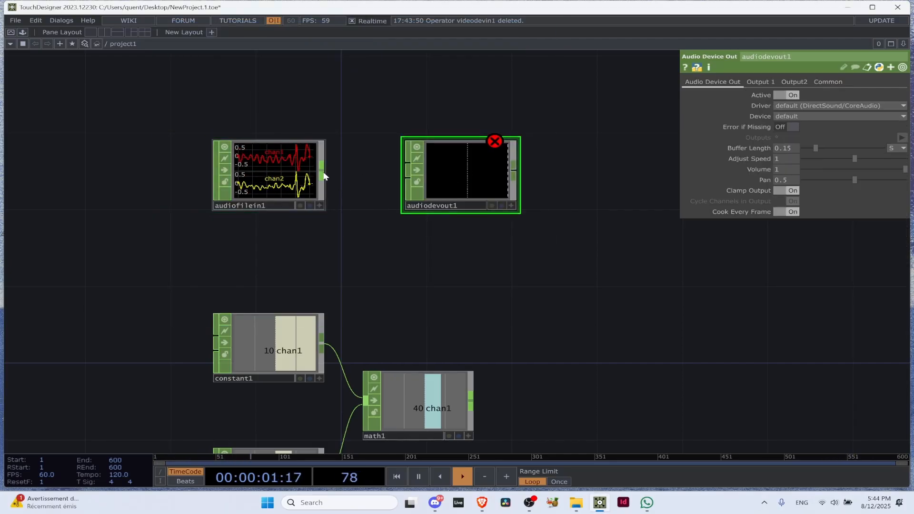
drag(323, 176, 406, 164)
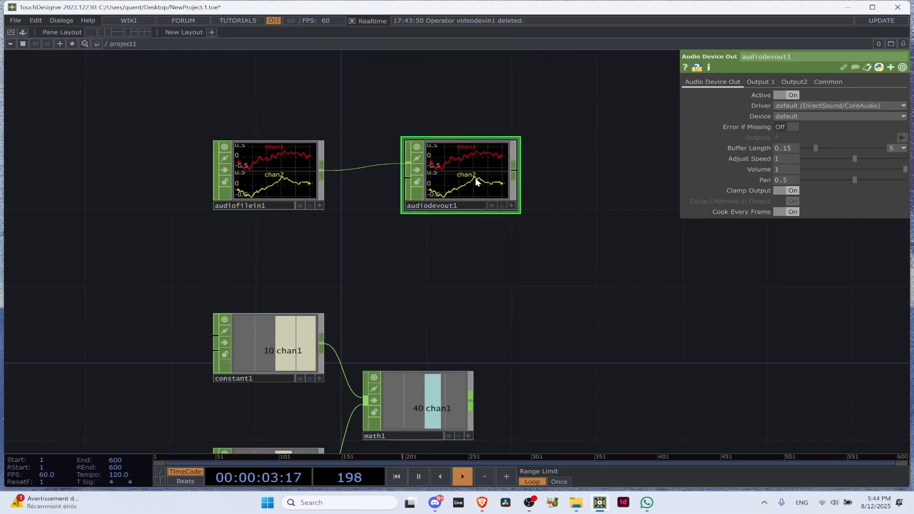
Bypass the Audio Device Out CHOP and set its Volume to 0.2
key(b)
drag(794, 171, 698, 161)
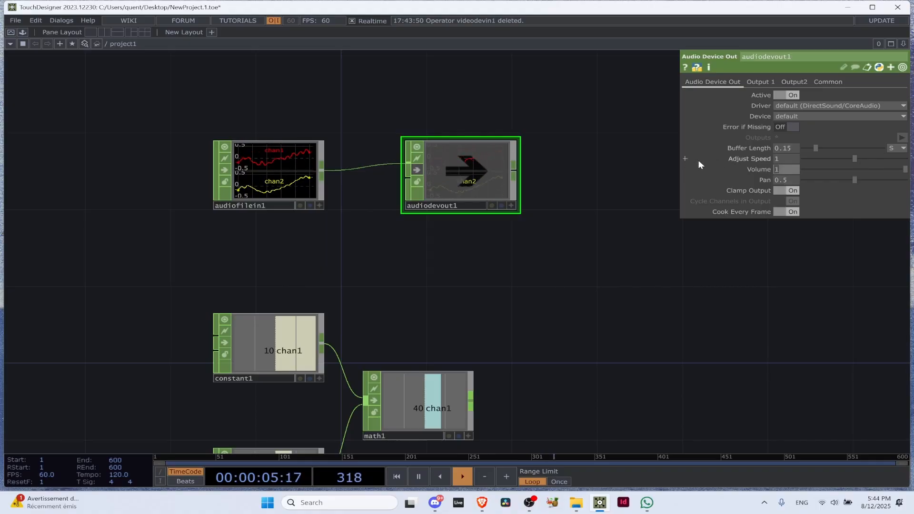
text(0.2)
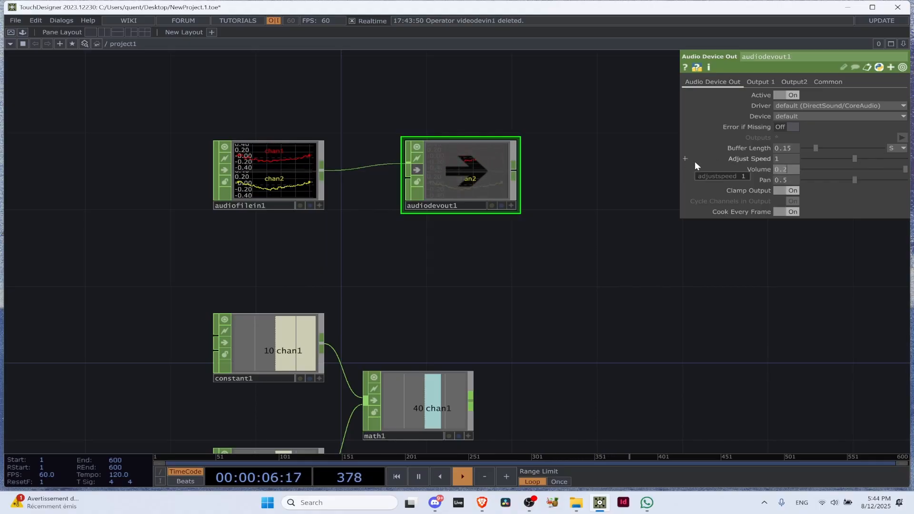
click(593, 251)
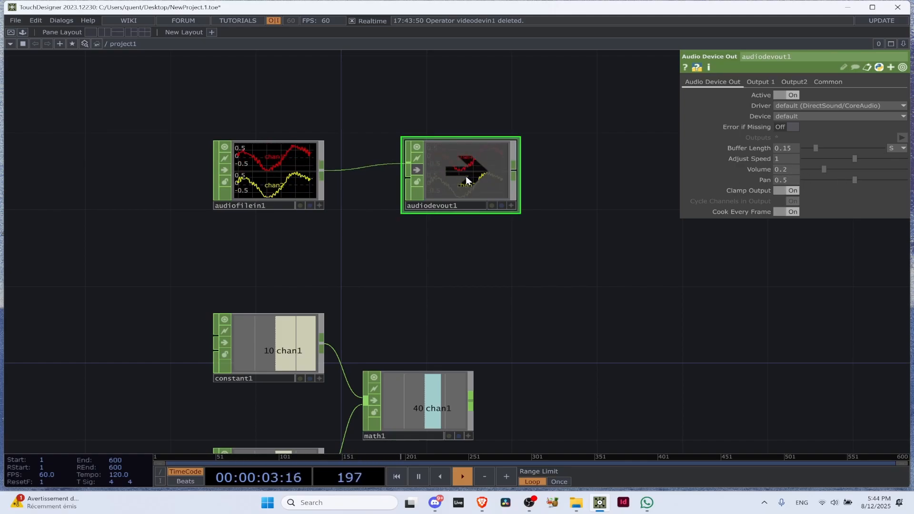
Move the Audio Device Out CHOP farther from the Audio File In CHOP and set its Volume to 0.05
drag(467, 180, 594, 180)
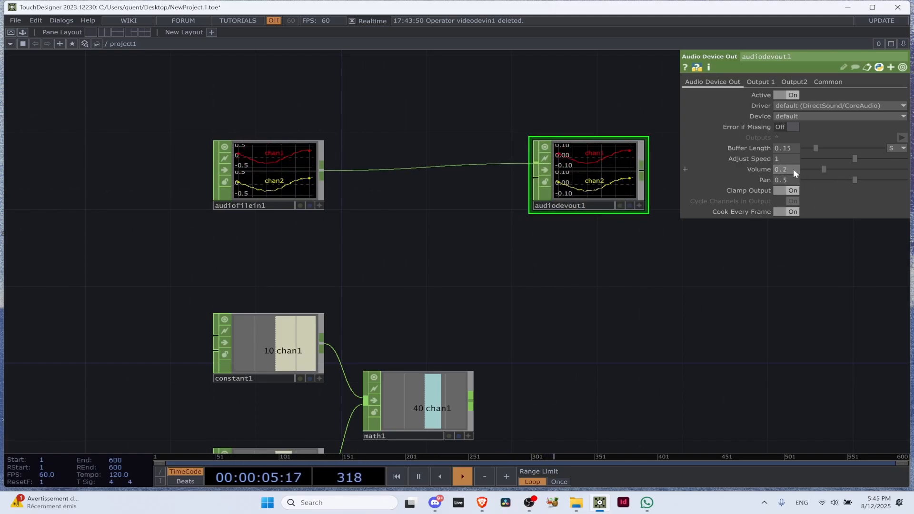
click(793, 171)
text(0.05)
key(Return)
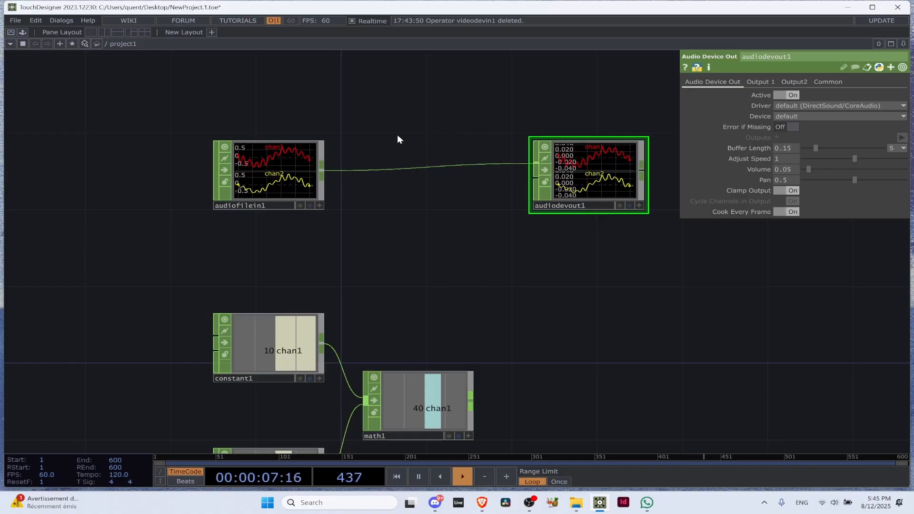
Browse the sample audio folder from the Audio File In CHOP's File parameter and leave the chooser without picking a file
click(264, 165)
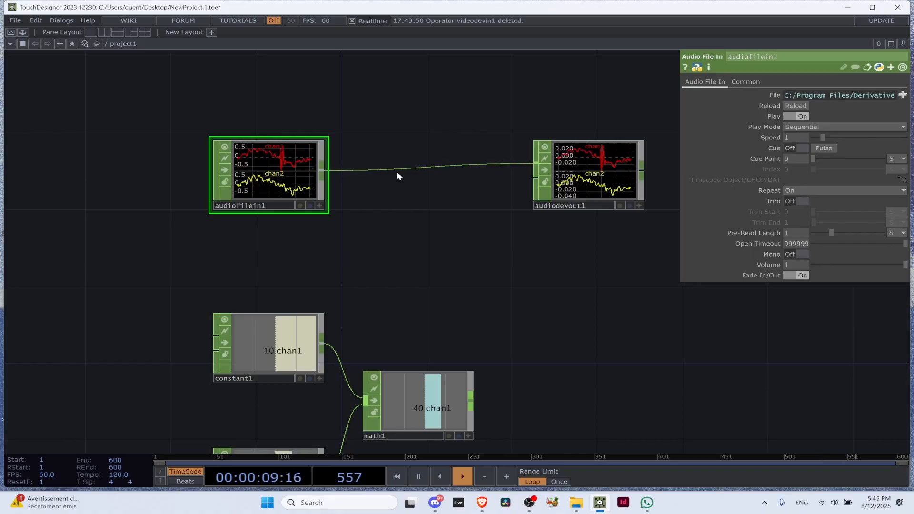
click(902, 95)
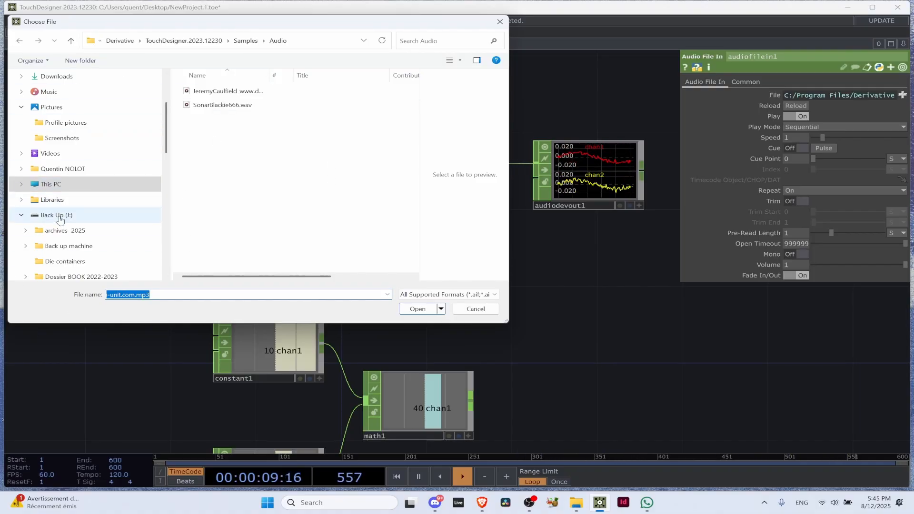
click(500, 21)
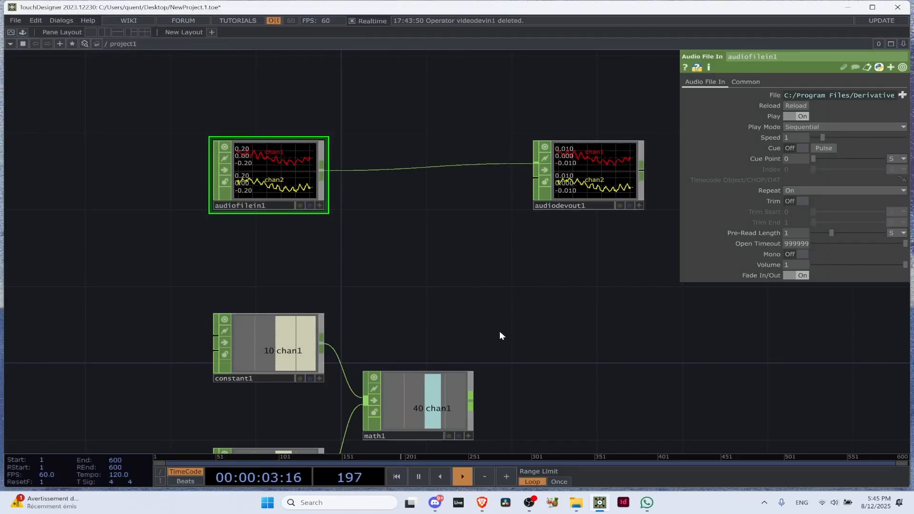
Bypass the Audio Device Out CHOP and check the Discord call briefly before returning to the network
click(601, 203)
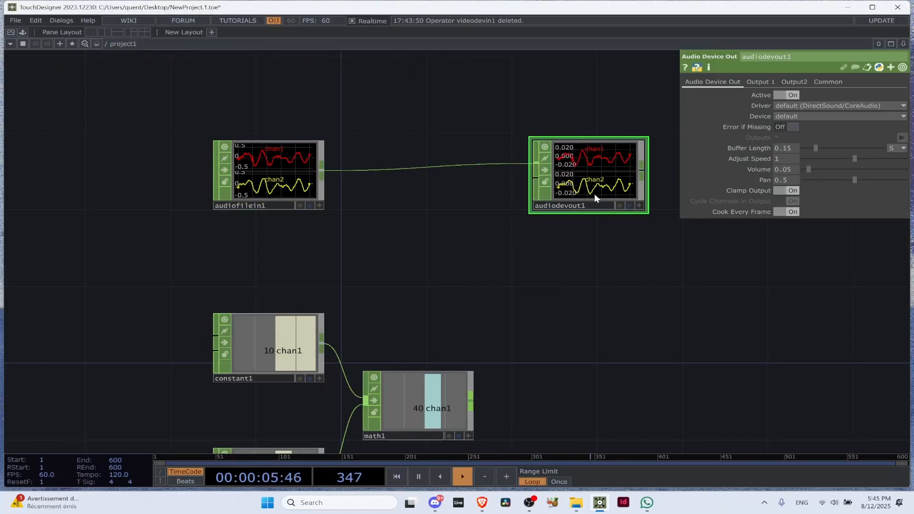
click(435, 504)
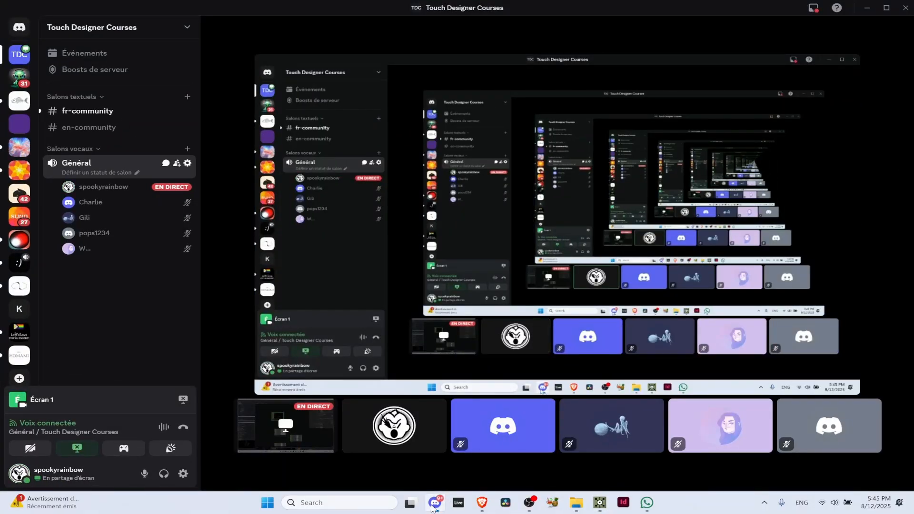
click(432, 505)
scroll(403, 247, up, 3)
right_click(400, 229)
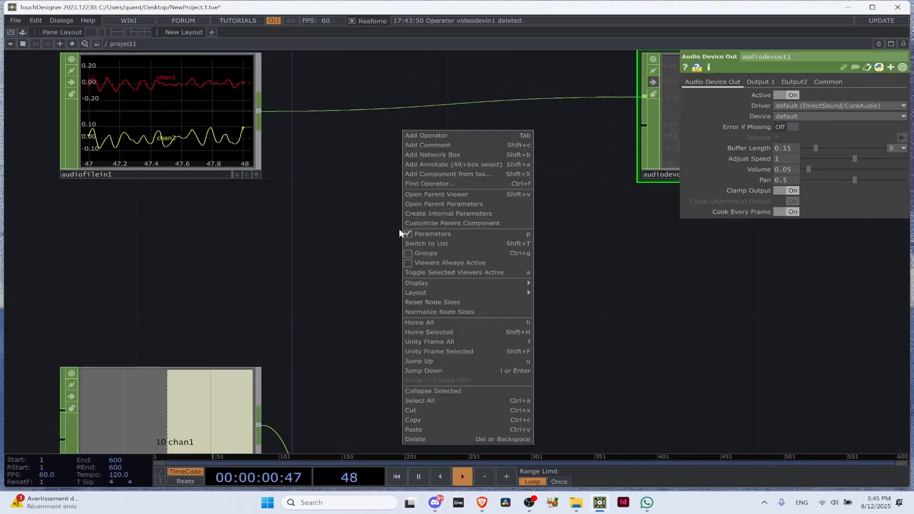
click(365, 227)
Switch to Discord, set the Windows system volume to 65, and return to TouchDesigner
click(444, 504)
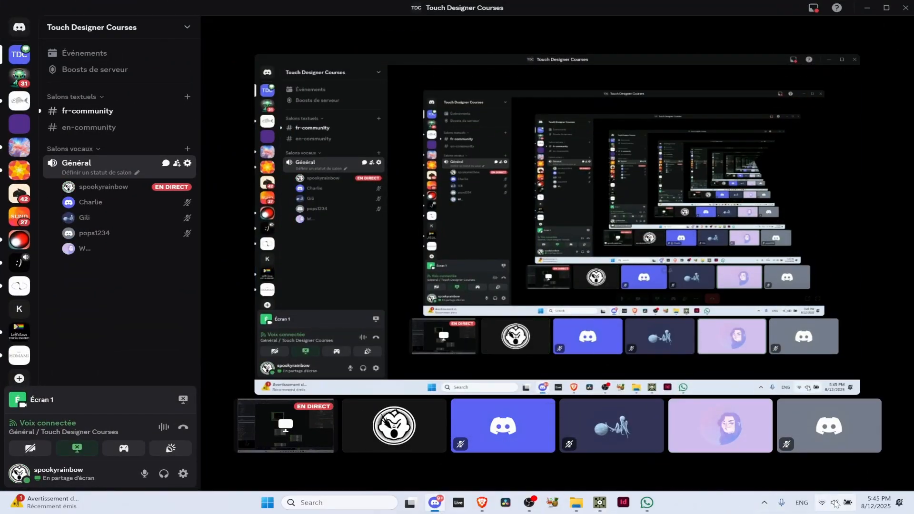
click(833, 504)
drag(804, 447, 826, 450)
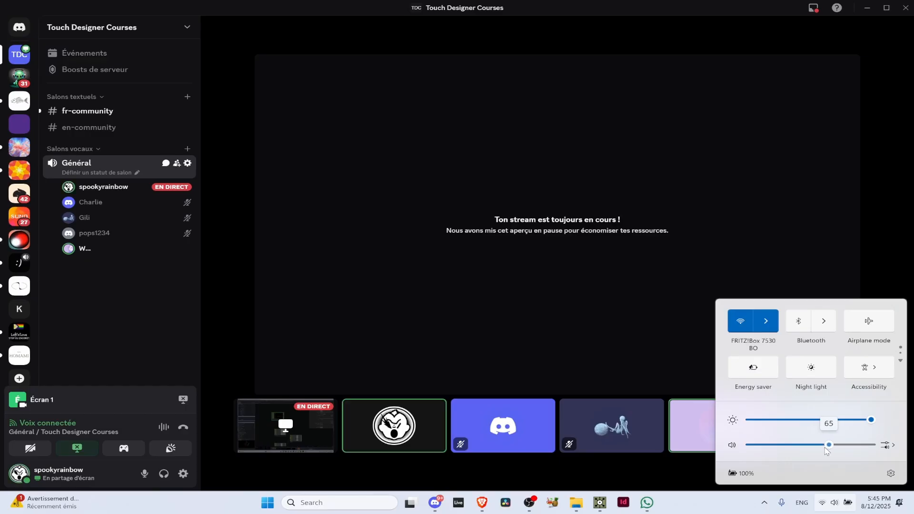
click(705, 504)
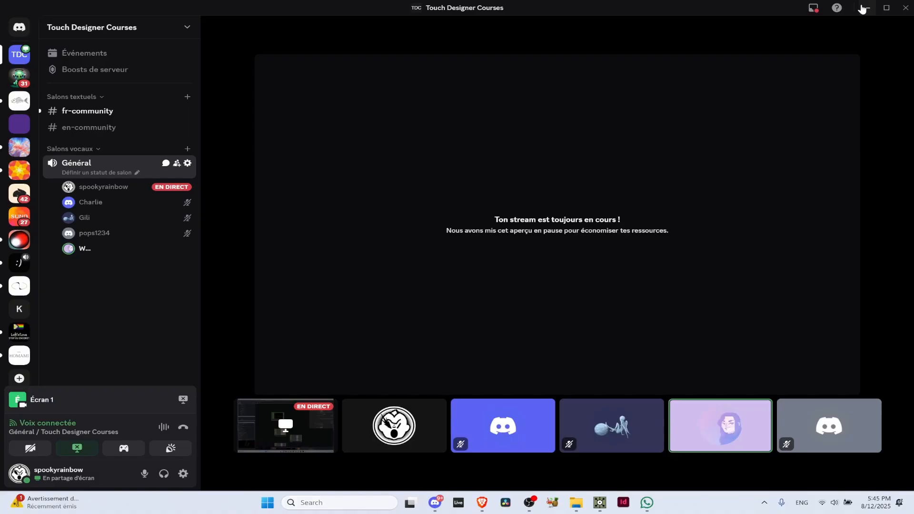
click(862, 9)
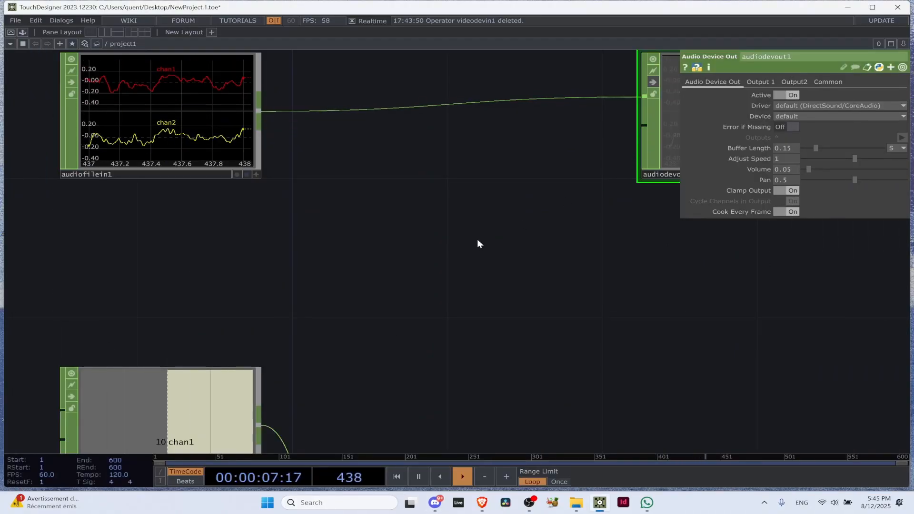
Examine the Bypass flag on the Audio Device Out CHOP and how its viewer looks with bypass on and off
scroll(528, 230, up, 5)
drag(528, 230, 419, 241)
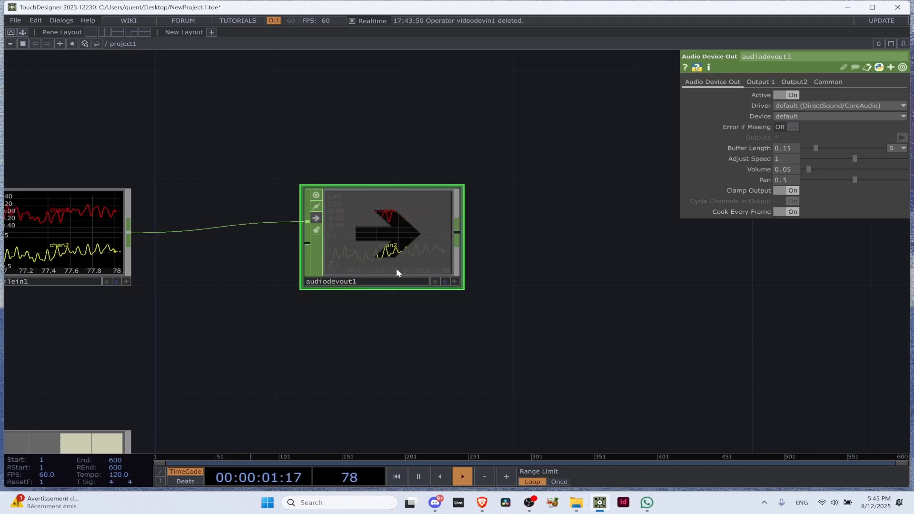
scroll(411, 242, down, 5)
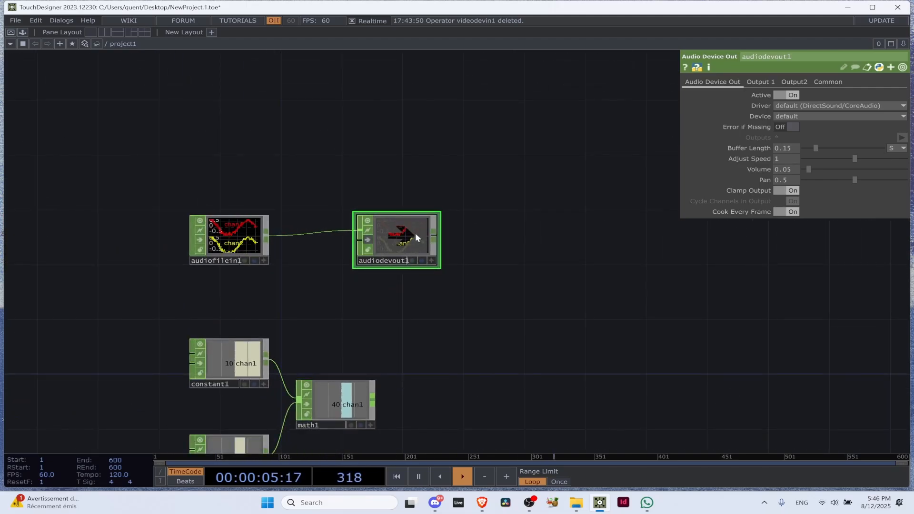
scroll(411, 235, up, 5)
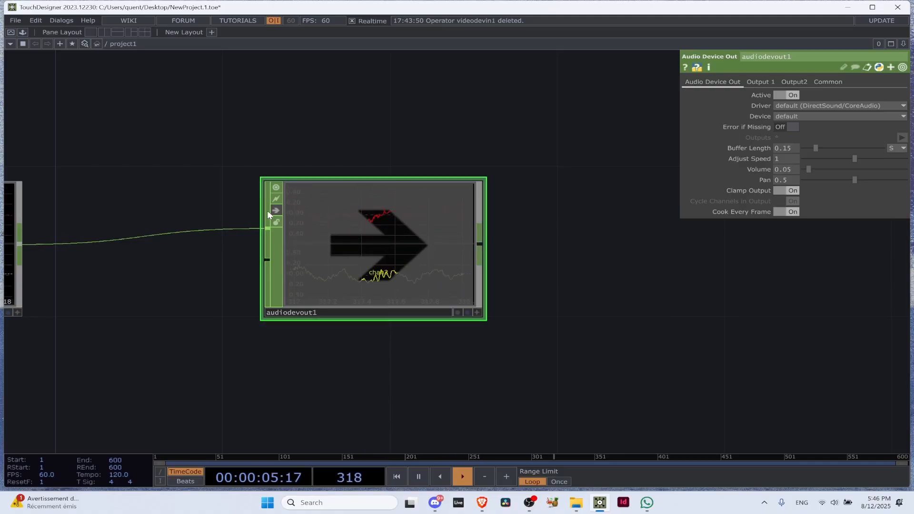
scroll(267, 210, up, 3)
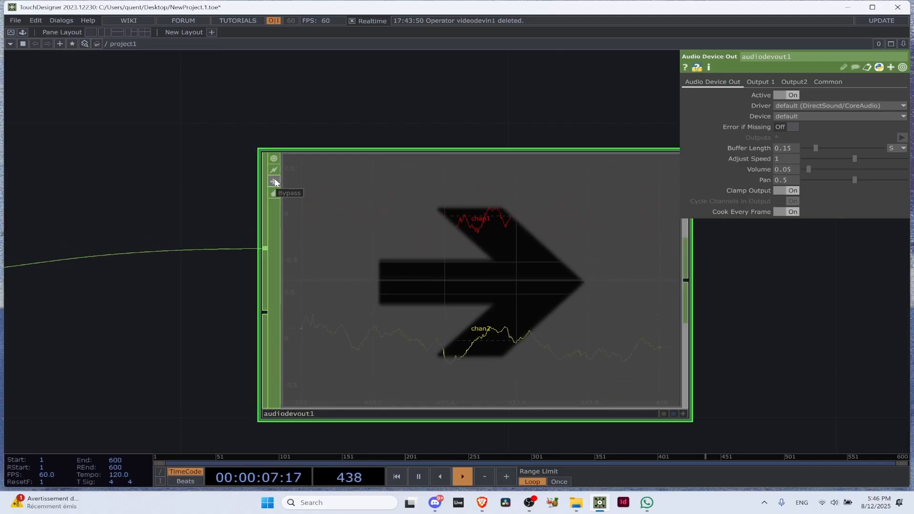
scroll(278, 188, down, 3)
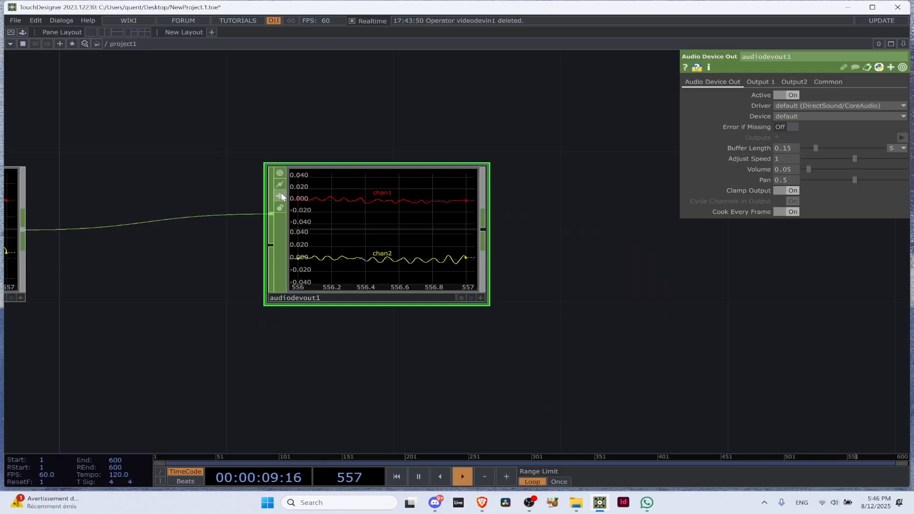
scroll(281, 193, down, 5)
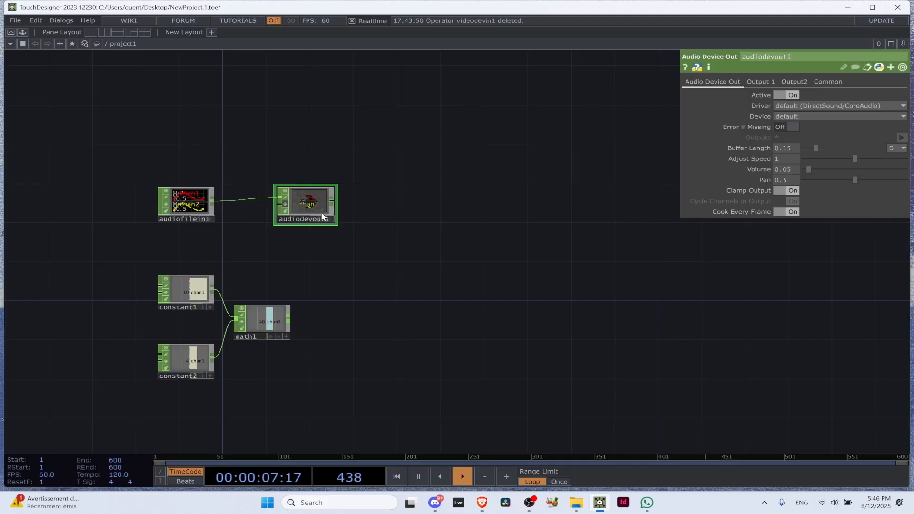
Move the Audio Device Out CHOP farther along its row to widen the gap from the Audio File In CHOP
drag(315, 206, 467, 206)
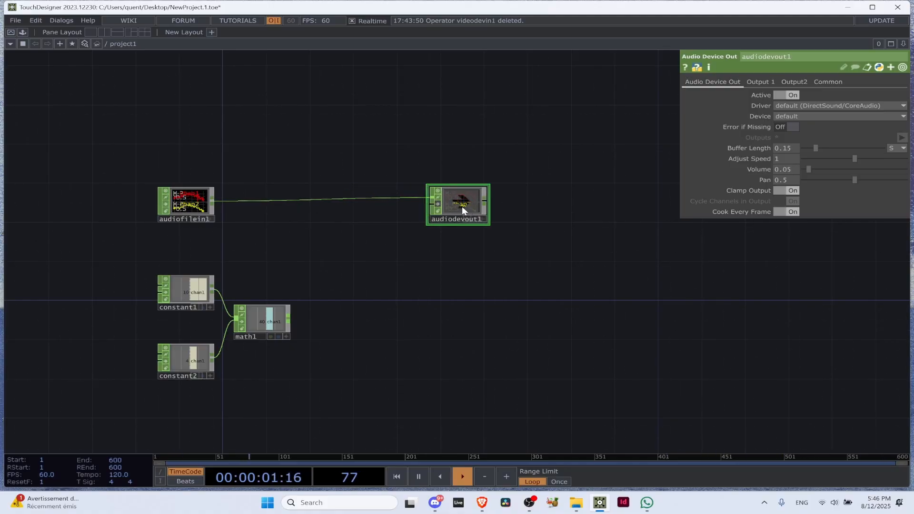
scroll(210, 205, up, 3)
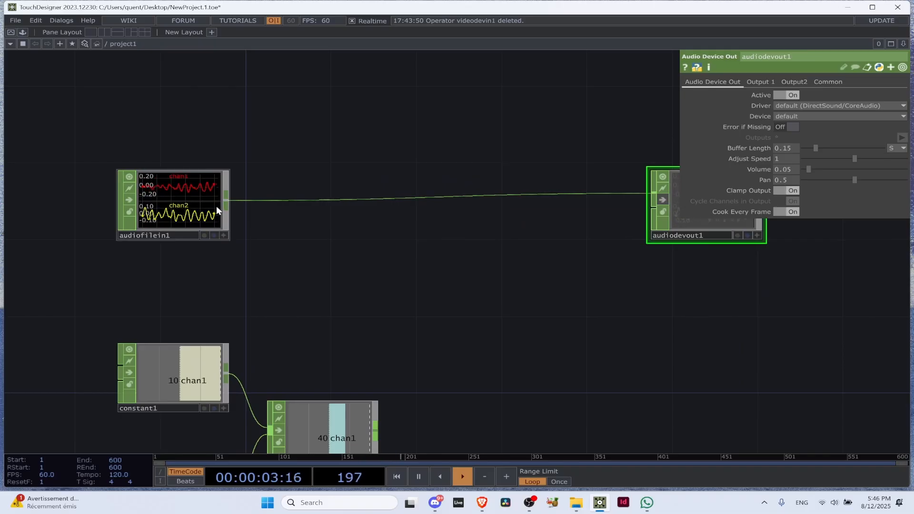
drag(431, 272, 332, 300)
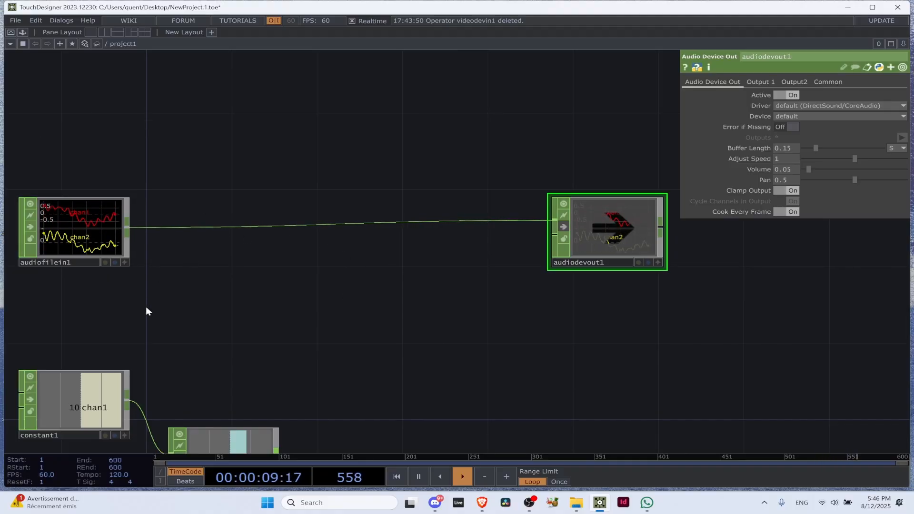
drag(215, 307, 327, 304)
scroll(281, 295, down, 3)
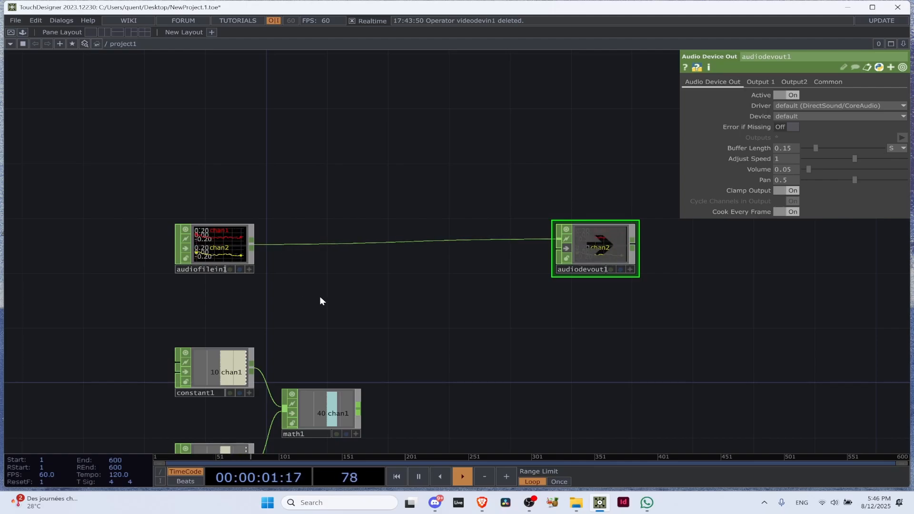
scroll(401, 306, down, 3)
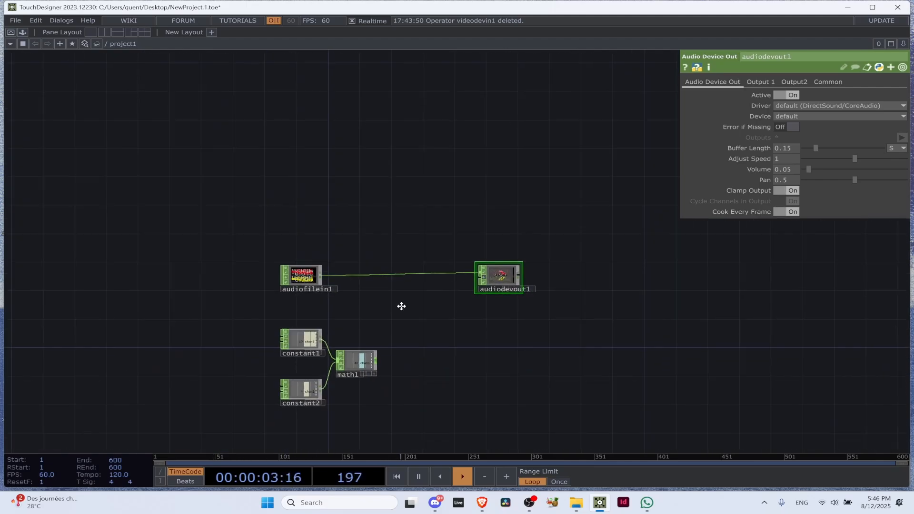
Branch an Analyze CHOP off the Audio File In output and place it in the gap between the audio and Constant rows
scroll(402, 306, up, 3)
drag(299, 222, 392, 308)
text(ana)
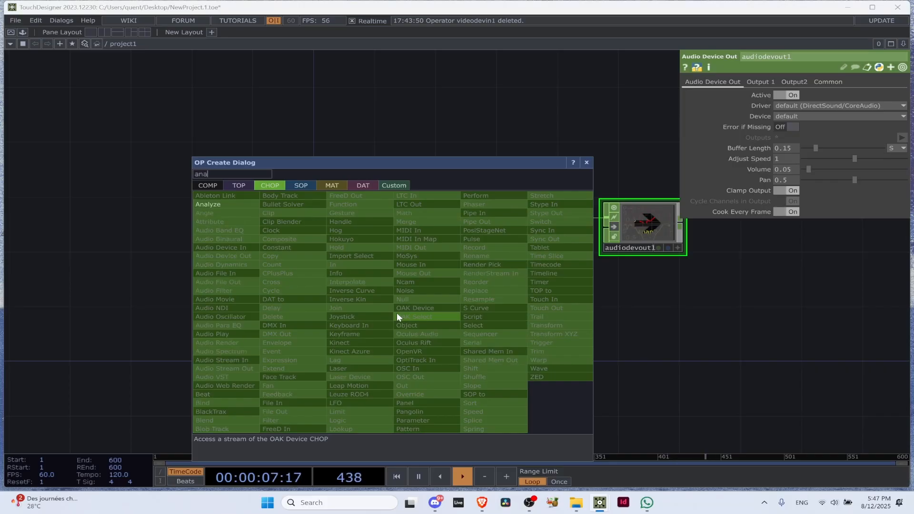
click(236, 204)
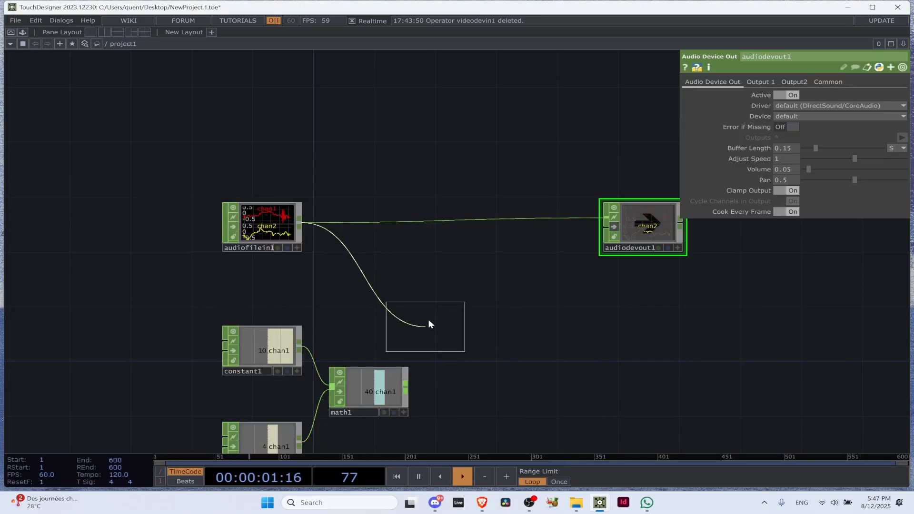
click(389, 282)
scroll(397, 281, up, 5)
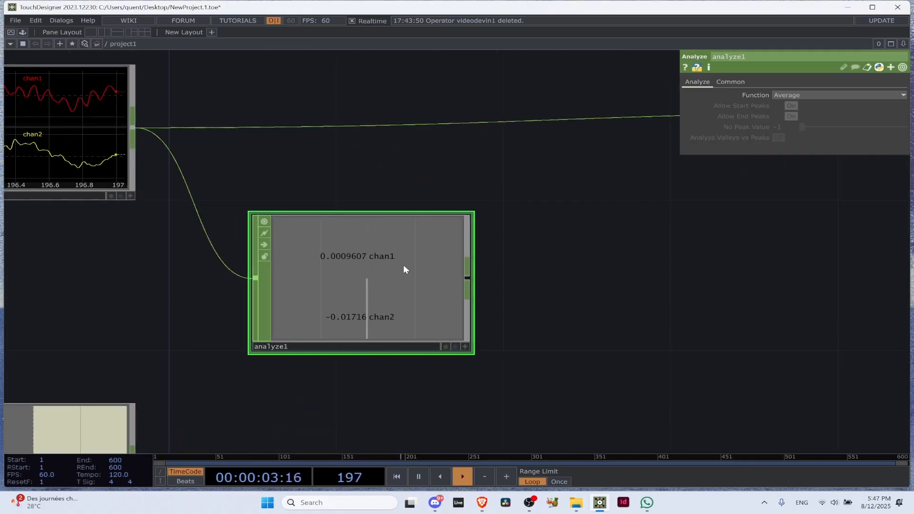
drag(405, 264, 362, 274)
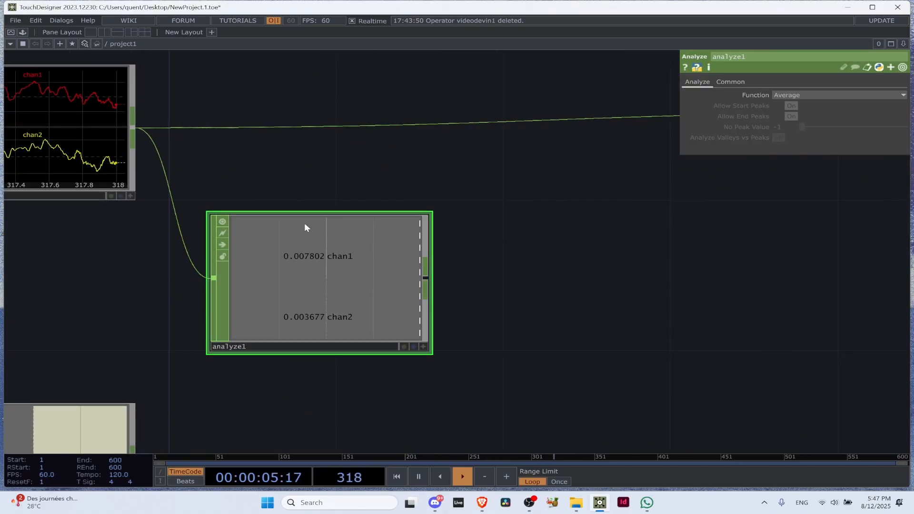
Compare the Audio File In waveforms with the per-channel values of the Analyze CHOP using the Average function
scroll(295, 285, down, 3)
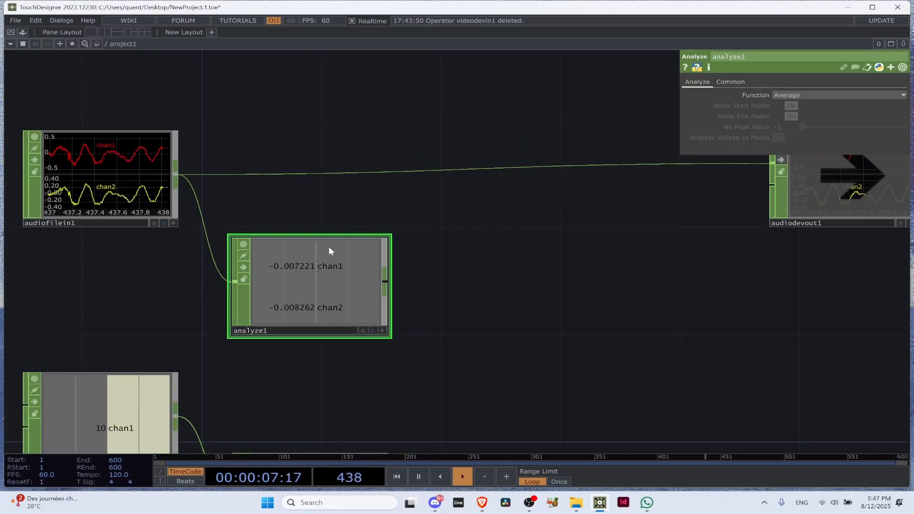
scroll(25, 138, up, 3)
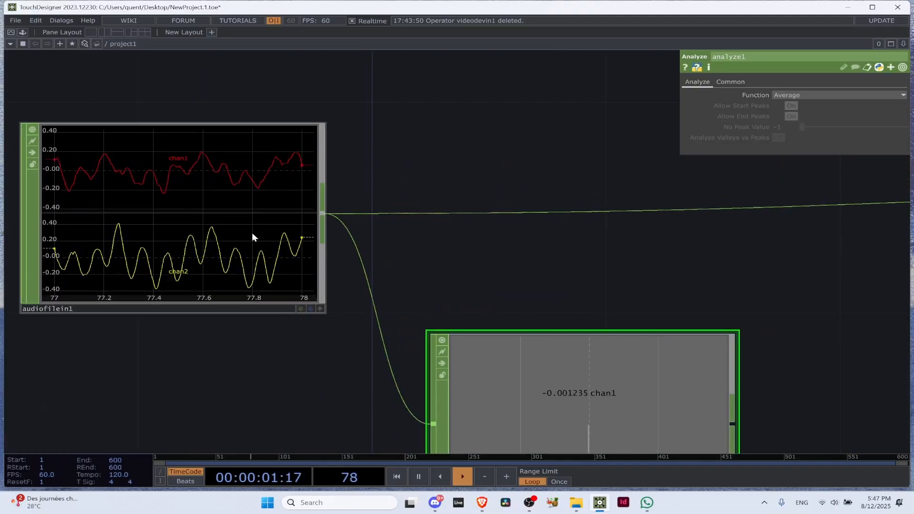
scroll(250, 205, down, 4)
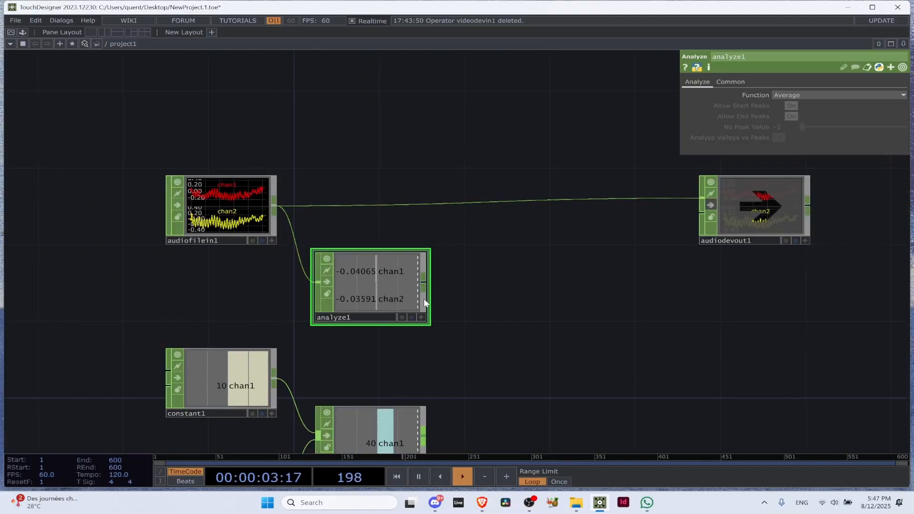
scroll(358, 259, up, 5)
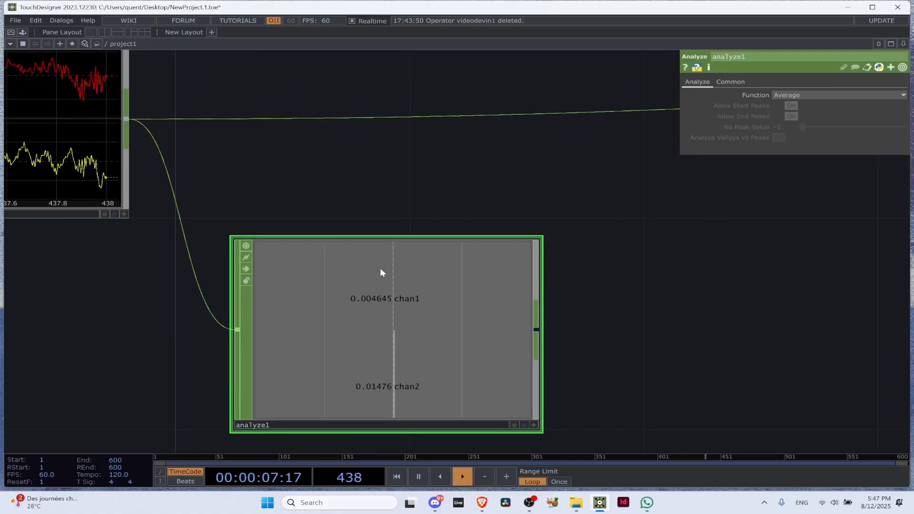
scroll(400, 307, up, 5)
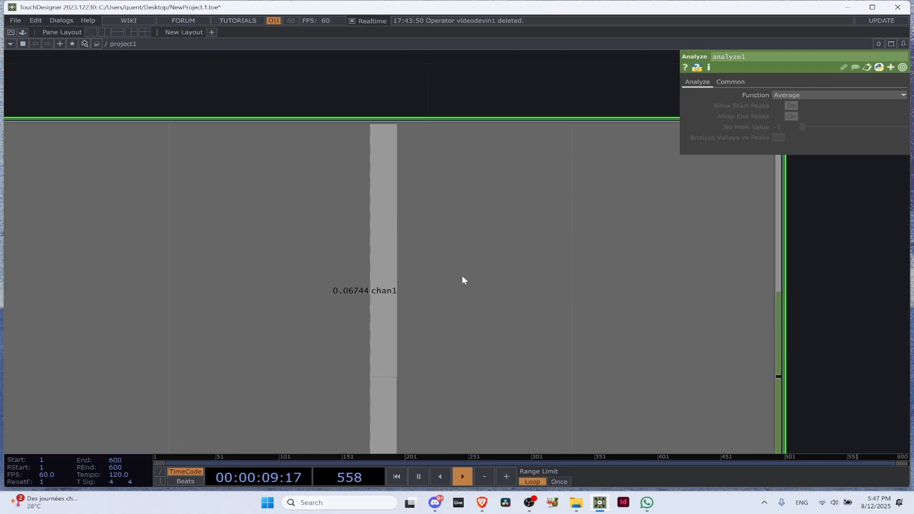
scroll(285, 316, down, 6)
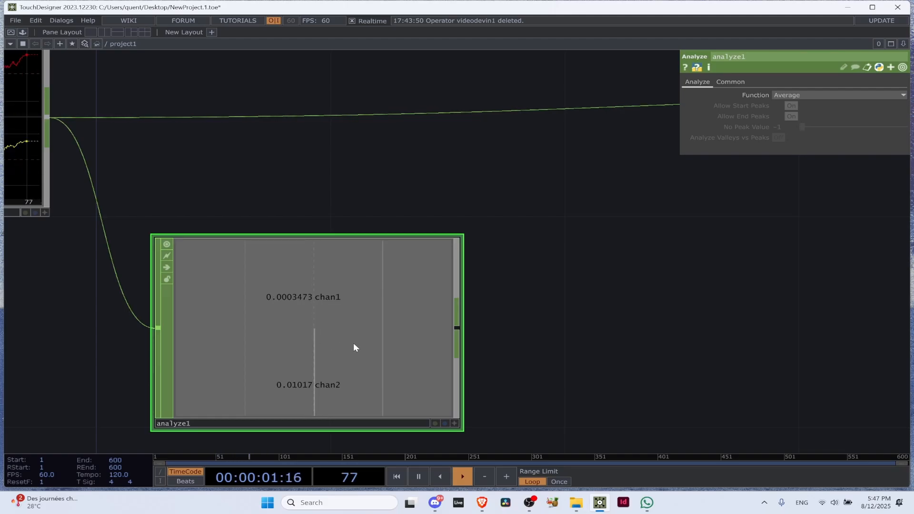
scroll(342, 340, down, 4)
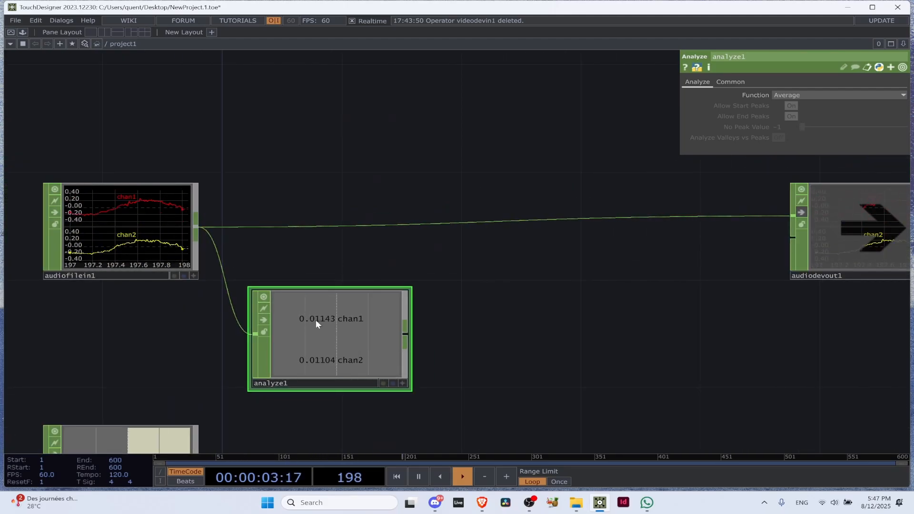
scroll(341, 324, down, 5)
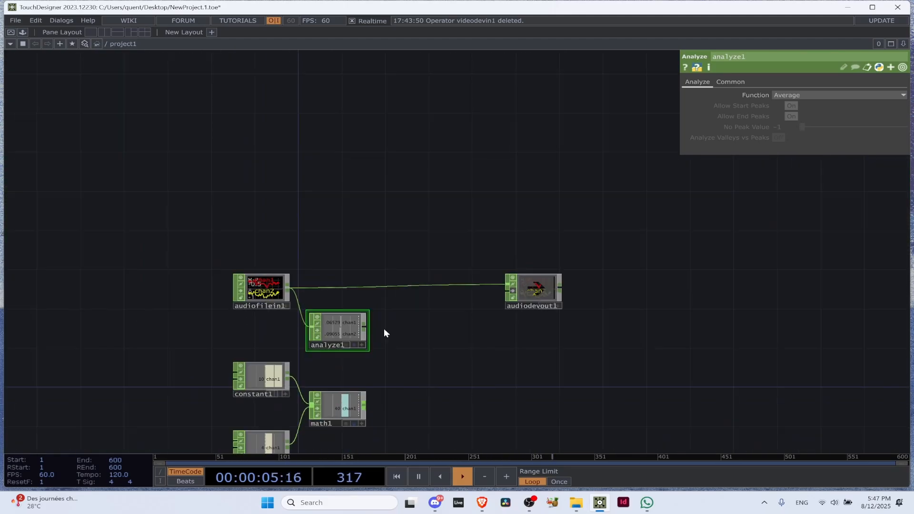
scroll(340, 327, up, 5)
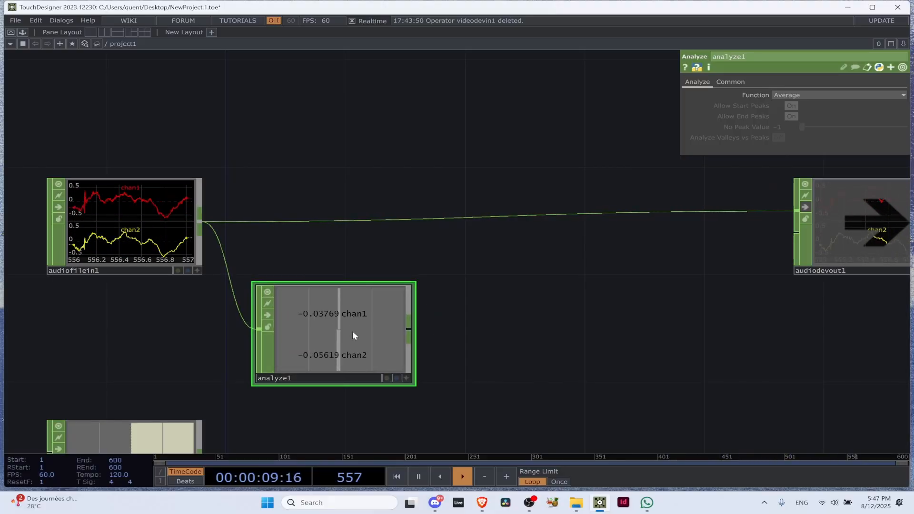
scroll(355, 317, up, 3)
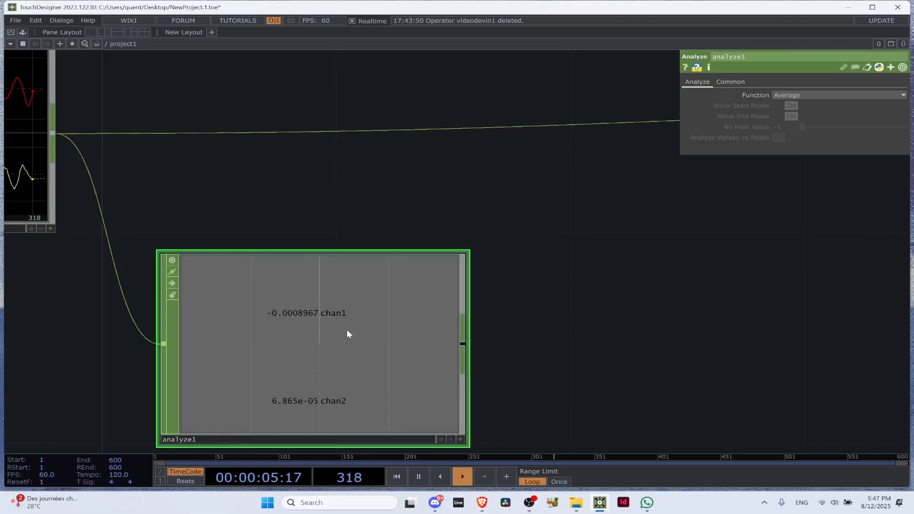
Add a Math CHOP from the Analyze CHOP's output and place it beside the Analyze CHOP in the same row
scroll(347, 326, down, 4)
scroll(350, 319, up, 5)
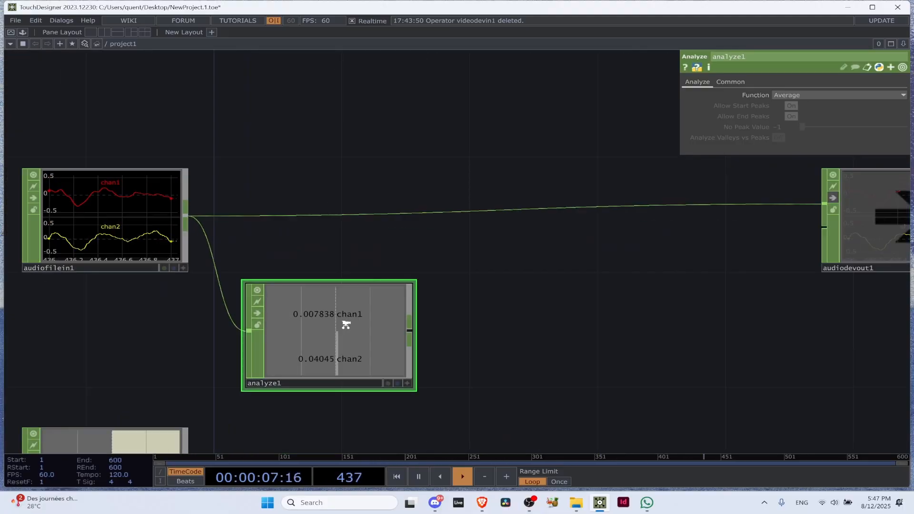
scroll(312, 322, down, 3)
drag(477, 270, 714, 263)
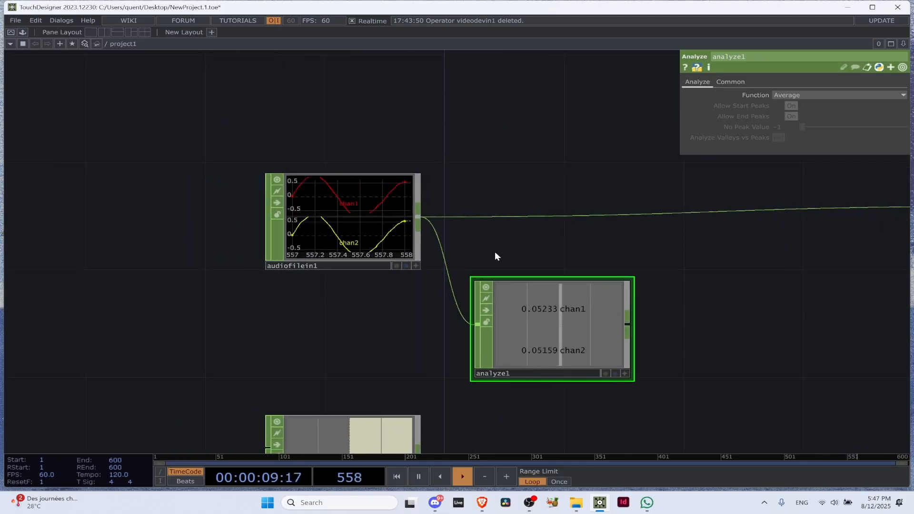
drag(533, 271, 261, 216)
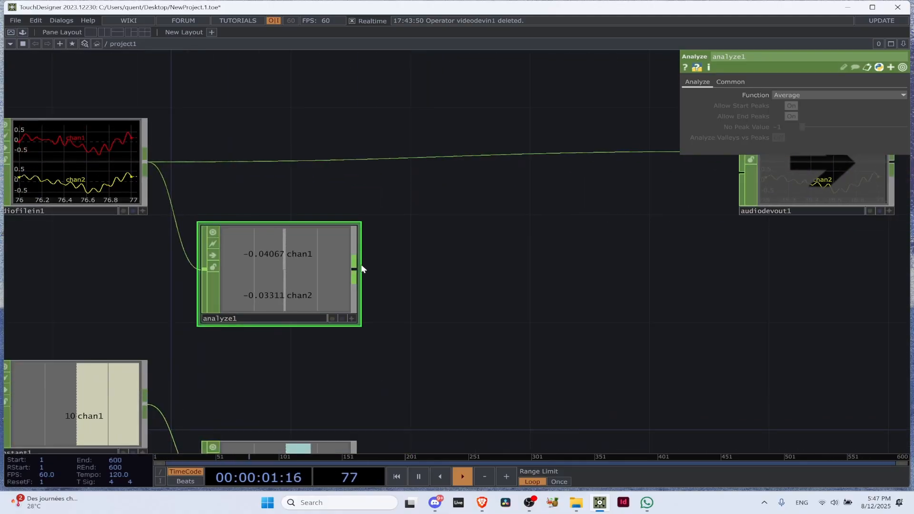
drag(356, 269, 437, 283)
text(math)
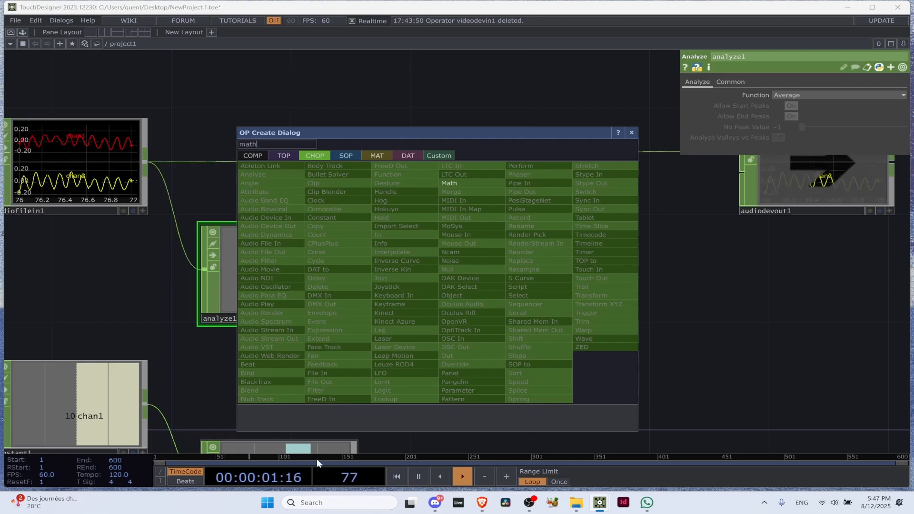
key(BackSpace)
key(BackSpace)
key(BackSpace)
text(ath)
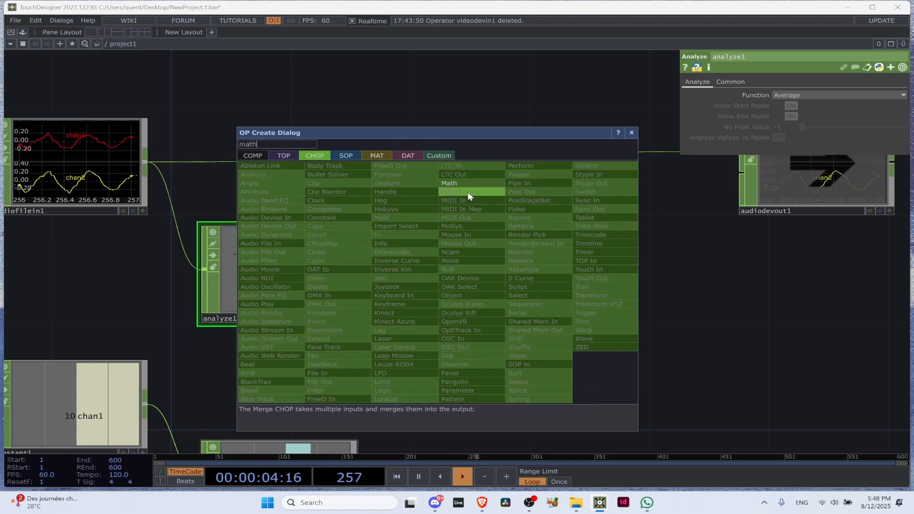
key(Return)
click(471, 273)
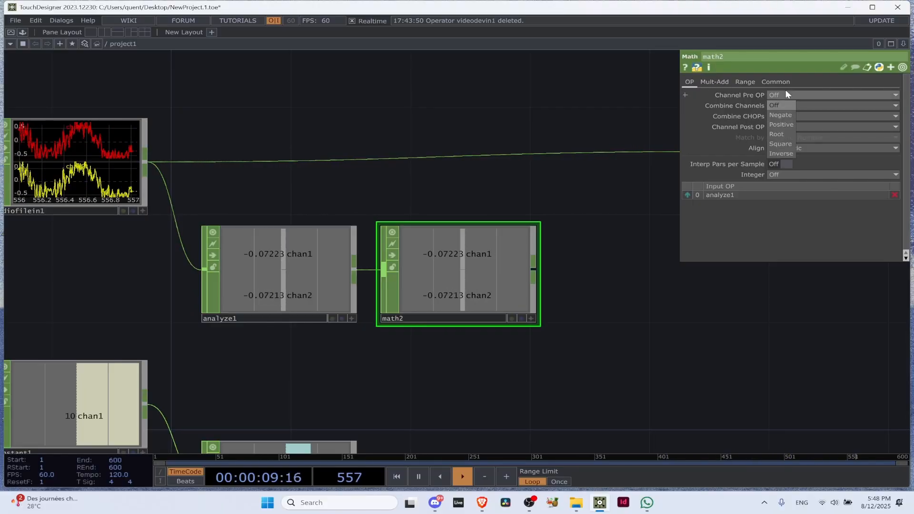
Review the new Math CHOP's combine options and check the settings of the existing Math CHOP fed by the Constants
click(792, 106)
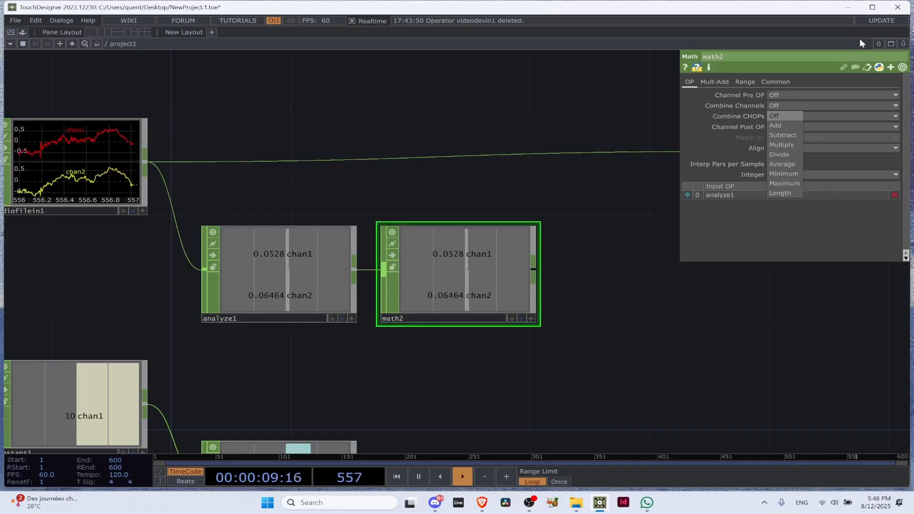
click(771, 334)
drag(388, 328, 375, 201)
click(295, 375)
click(470, 150)
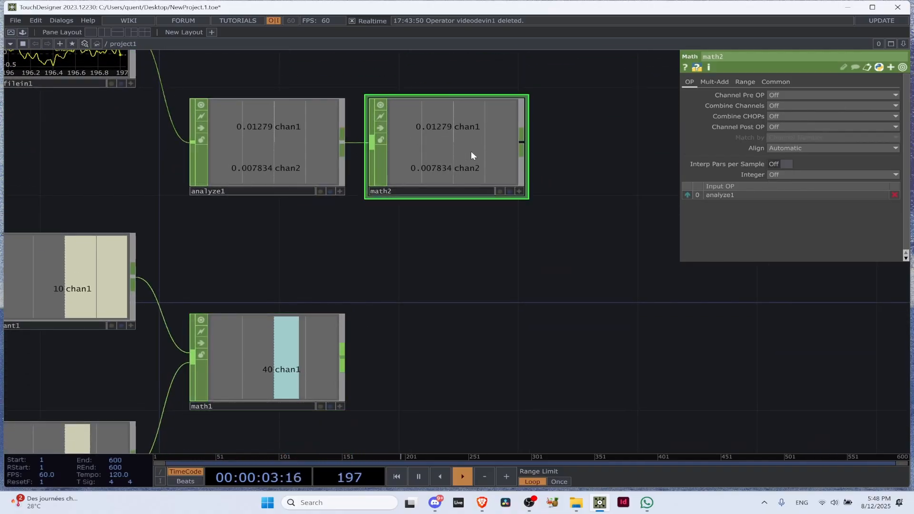
Set Combine CHOPs and Combine Channels to Add on the Math CHOP that follows the Analyze CHOP
click(791, 117)
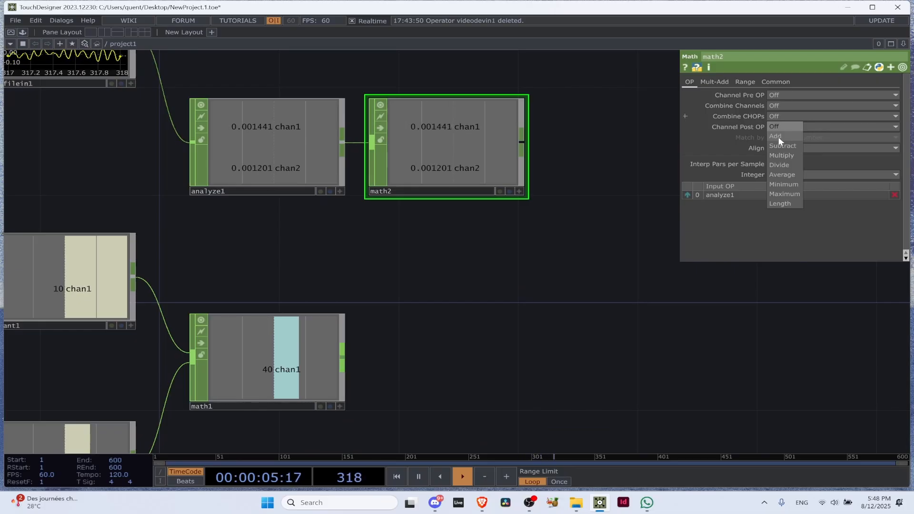
click(778, 136)
click(785, 117)
click(785, 118)
click(783, 127)
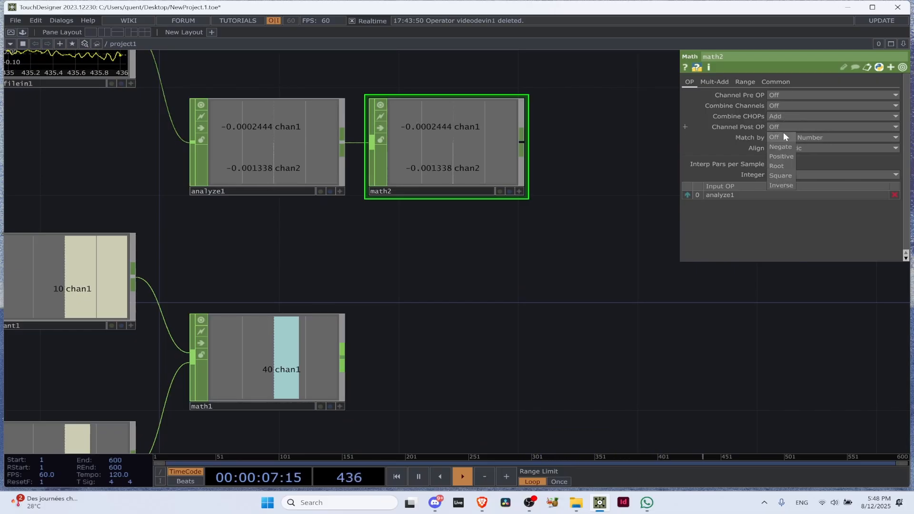
click(784, 127)
click(784, 105)
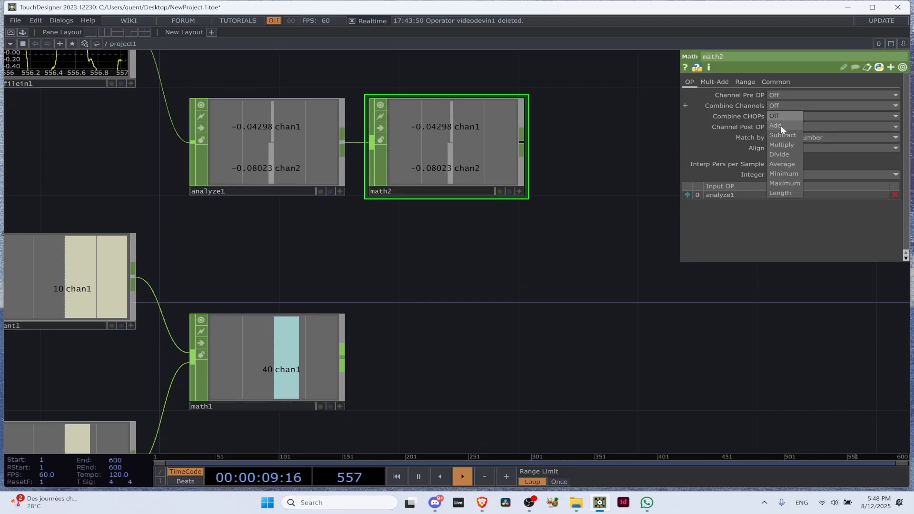
click(780, 125)
scroll(437, 146, up, 5)
scroll(448, 141, down, 5)
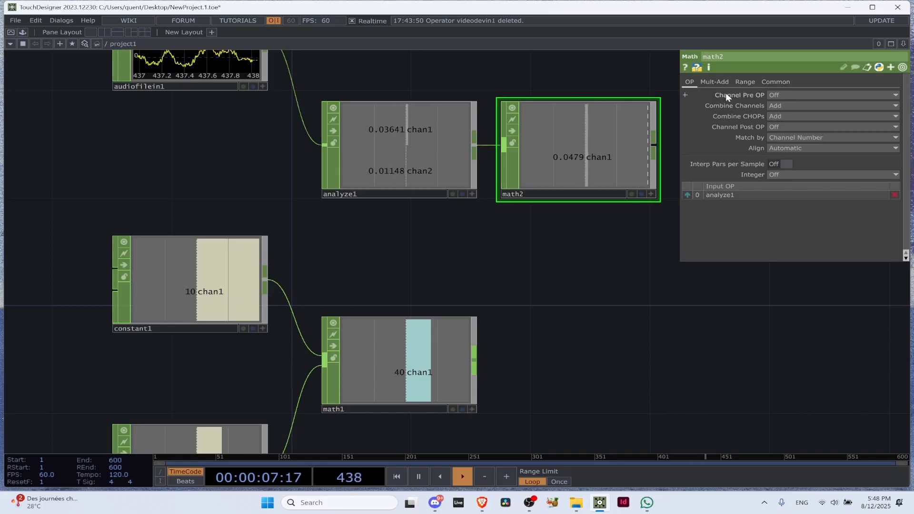
Try Positive for both Channel Pre OP and Channel Post OP on the new Math CHOP and watch its output value
click(790, 94)
click(778, 125)
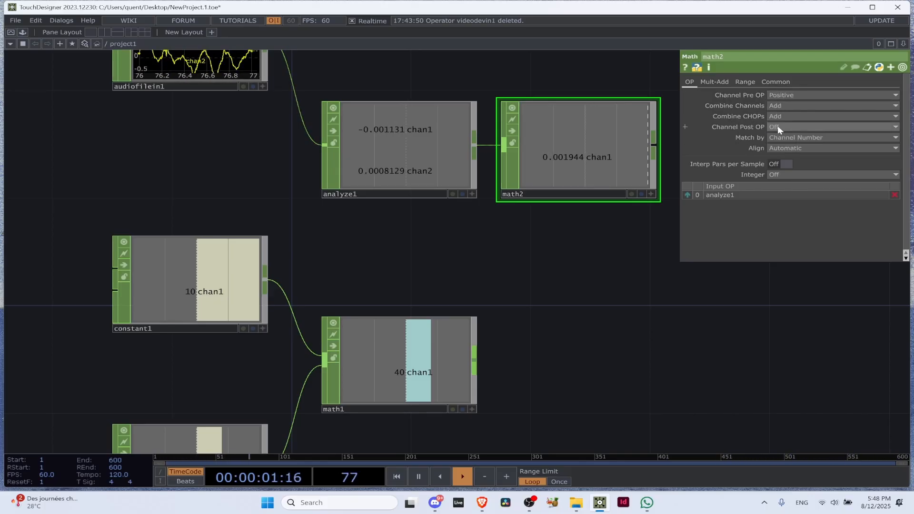
click(791, 127)
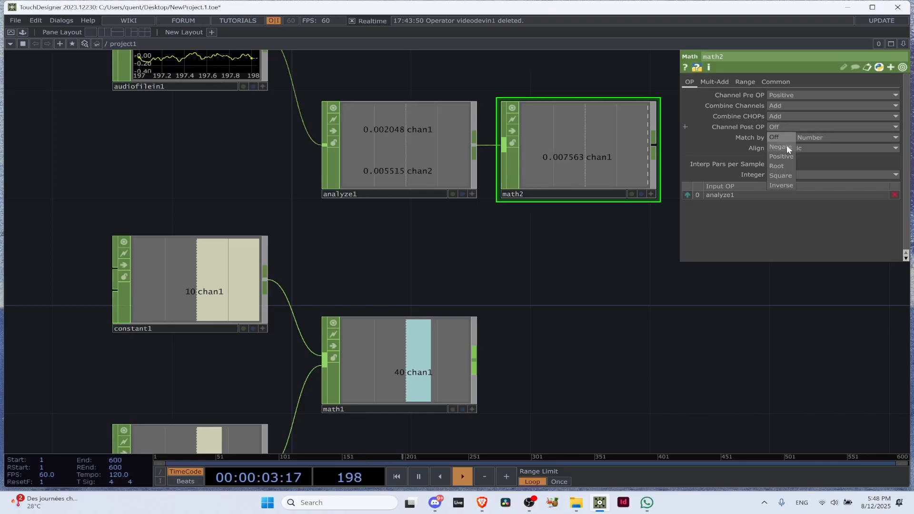
click(784, 156)
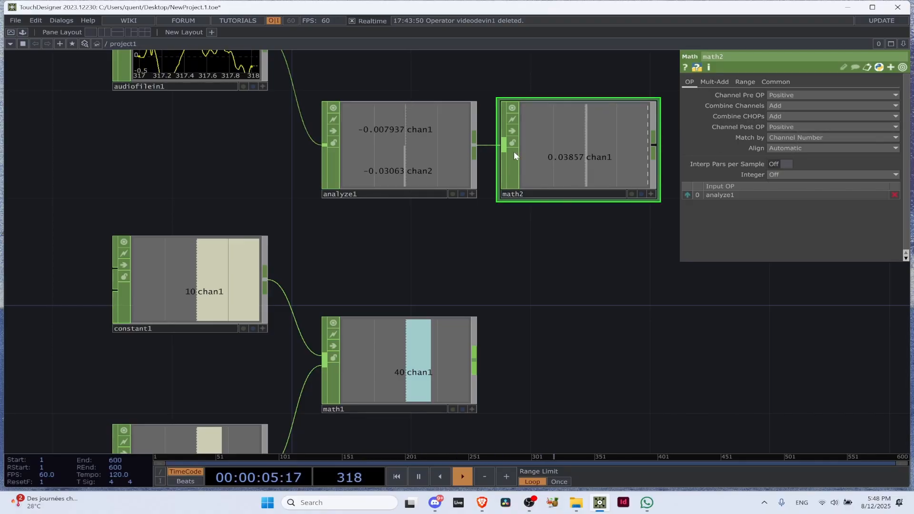
scroll(658, 99, up, 4)
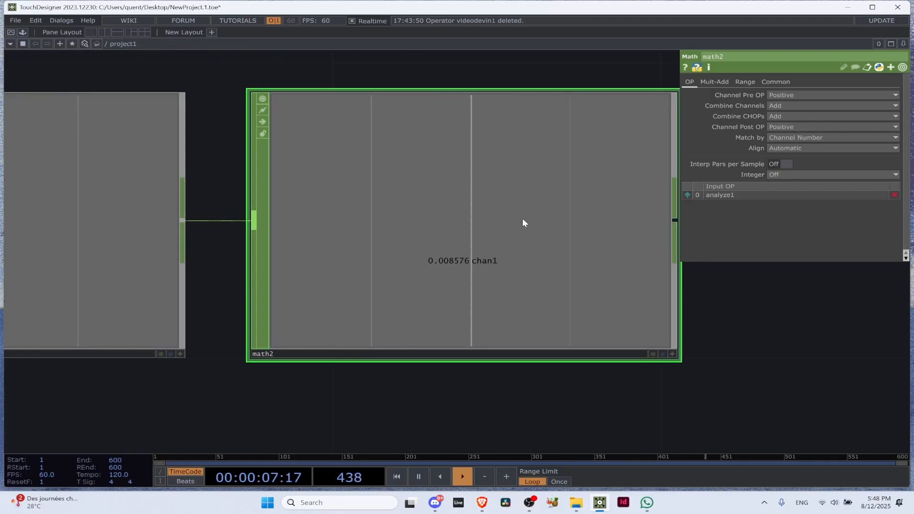
scroll(521, 218, down, 5)
scroll(510, 228, up, 5)
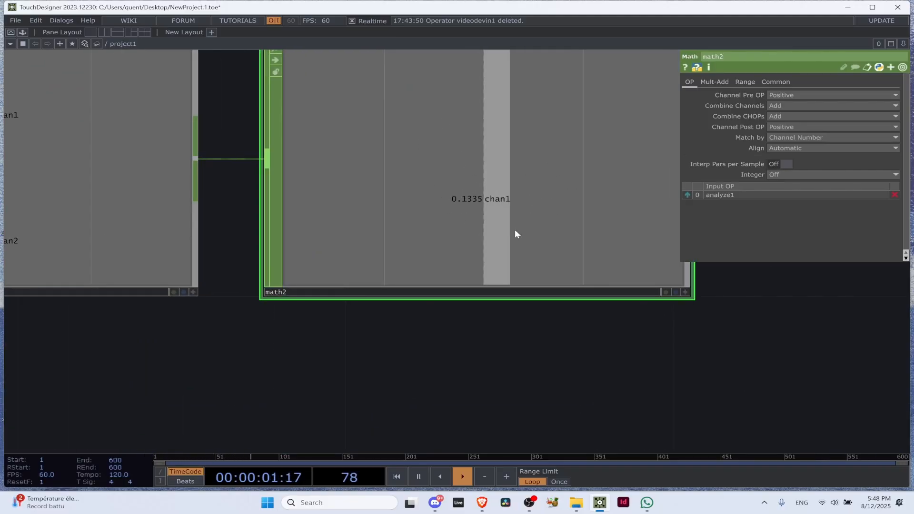
scroll(515, 229, up, 3)
scroll(495, 240, down, 8)
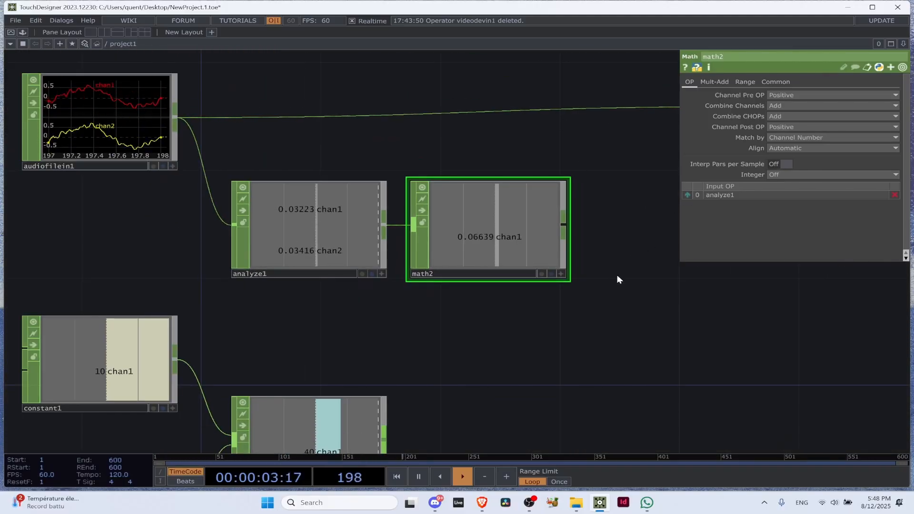
Undo the two Positive settings and pause playback at different moments to examine the sign of the Math CHOP's value
key(ctrl+z)
key(ctrl+z)
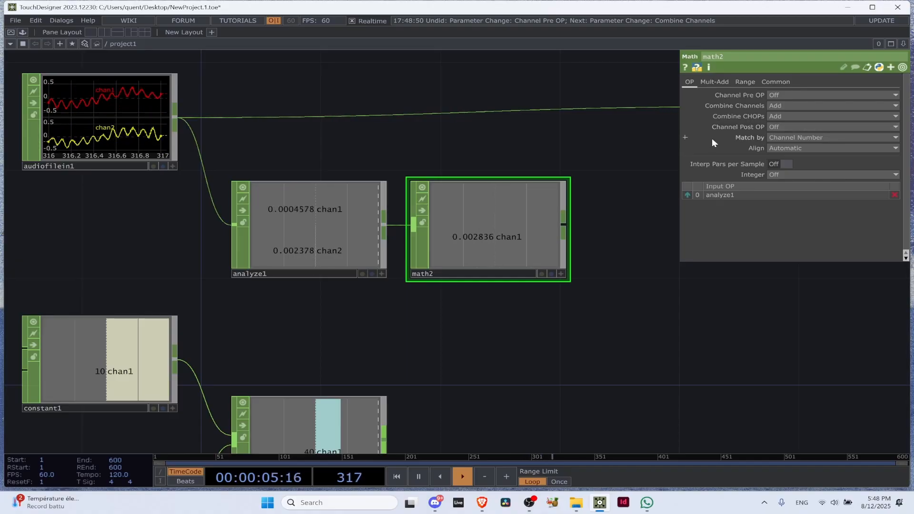
scroll(452, 204, up, 4)
key(space)
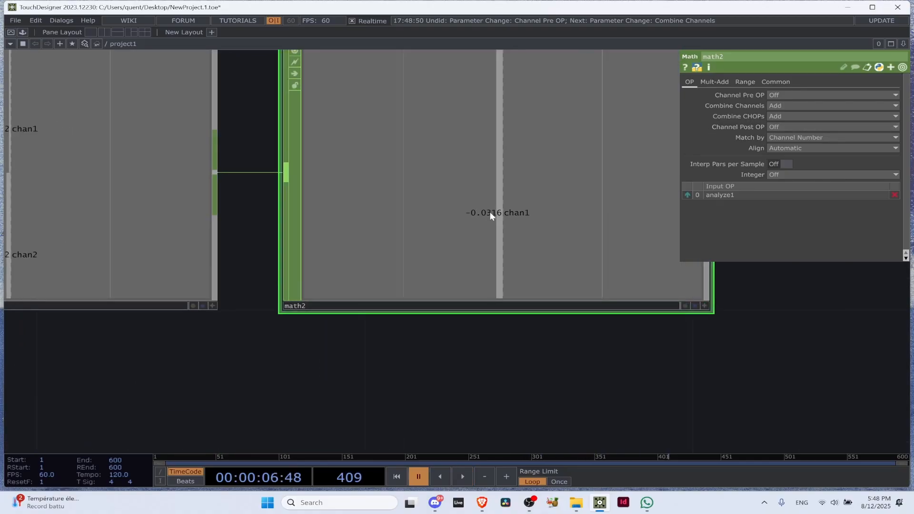
scroll(453, 194, up, 3)
scroll(496, 214, down, 3)
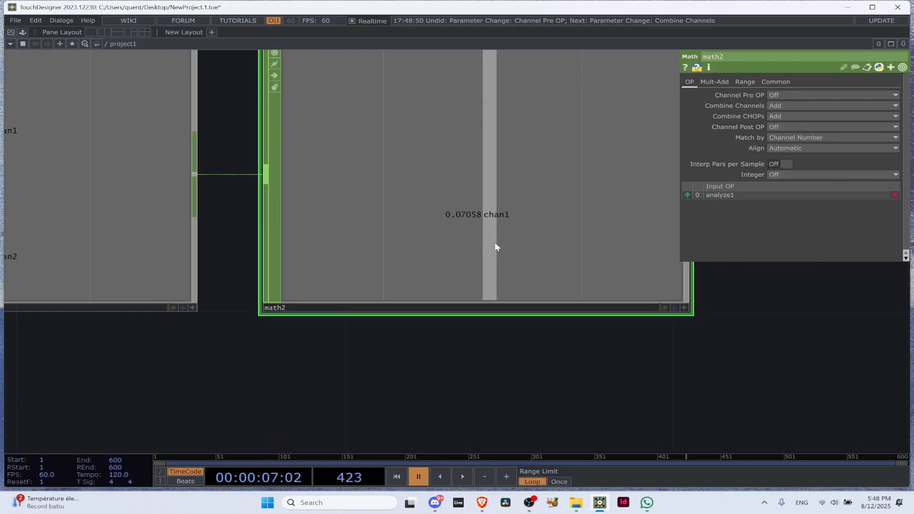
Set the Math CHOP's Channel Post OP and Channel Pre OP to Positive, and resume playback
click(795, 127)
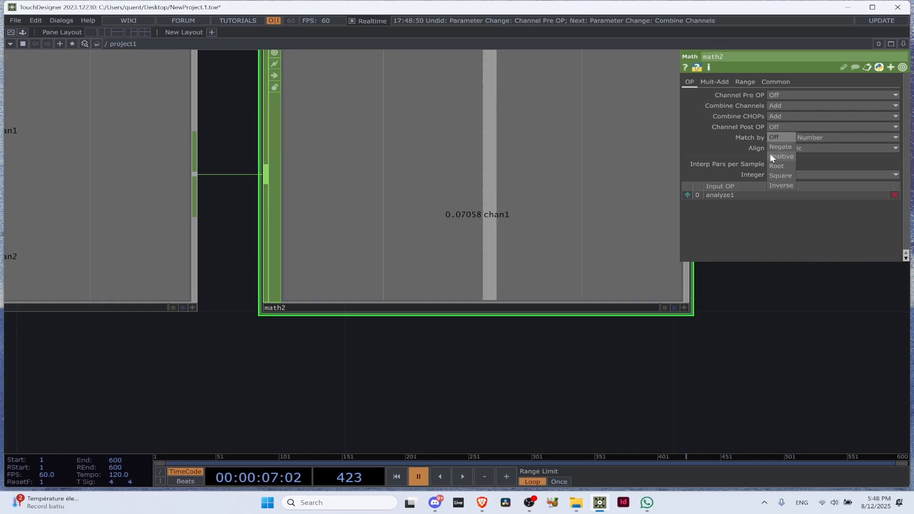
click(781, 153)
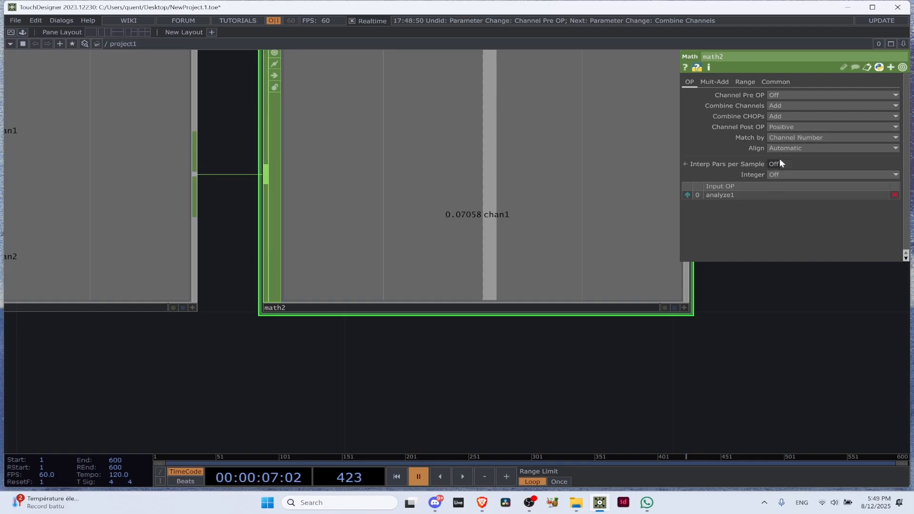
click(787, 94)
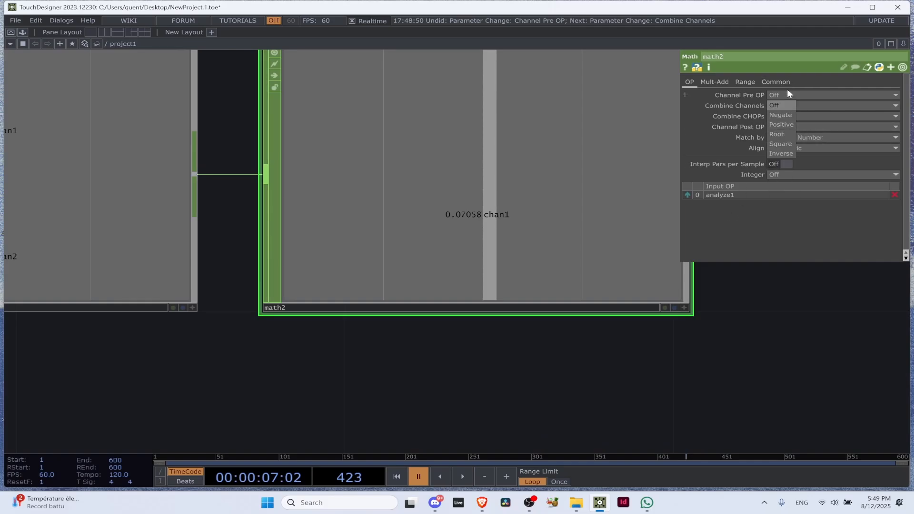
click(779, 124)
key(space)
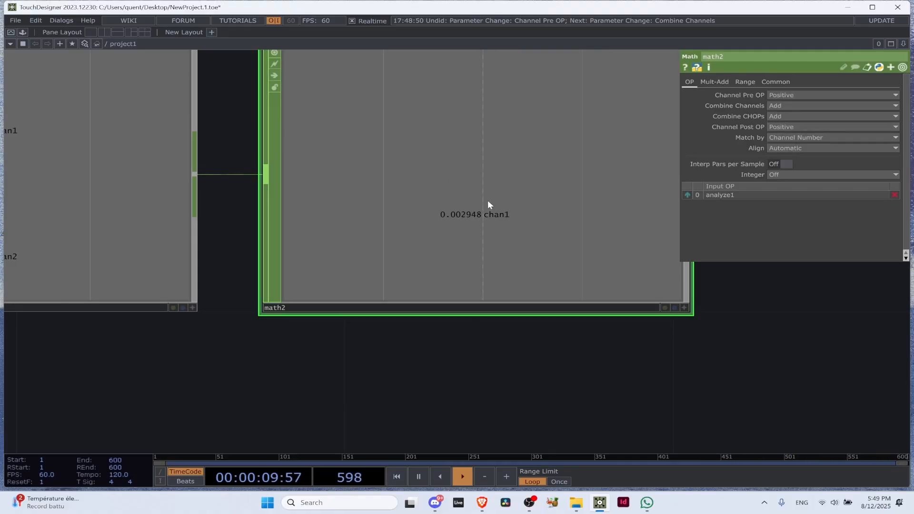
Move the Audio File In and Audio Device Out CHOPs up together to widen the gap above the Analyze row
scroll(488, 200, down, 8)
drag(534, 201, 446, 310)
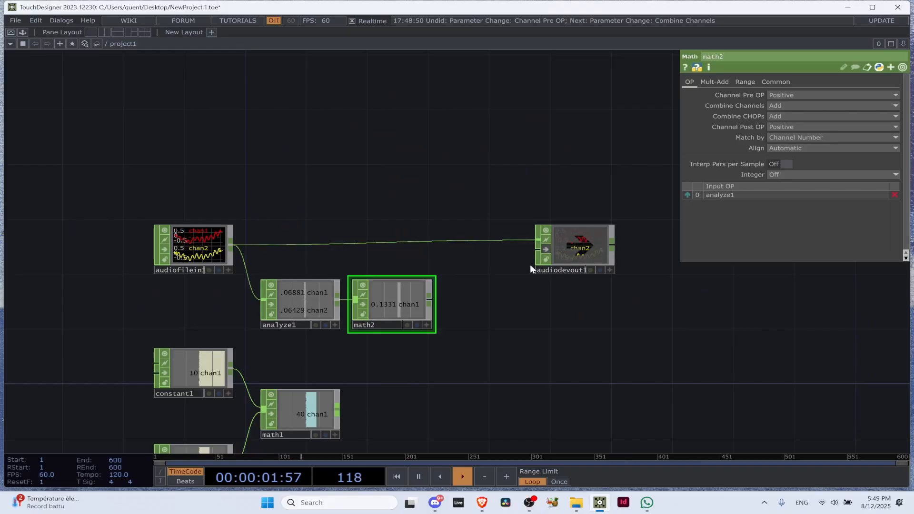
click(199, 232)
shift+click(580, 239)
drag(194, 238, 193, 184)
Pause playback at different moments and examine the magnitude of the value coming out of the new Math CHOP
scroll(395, 307, up, 5)
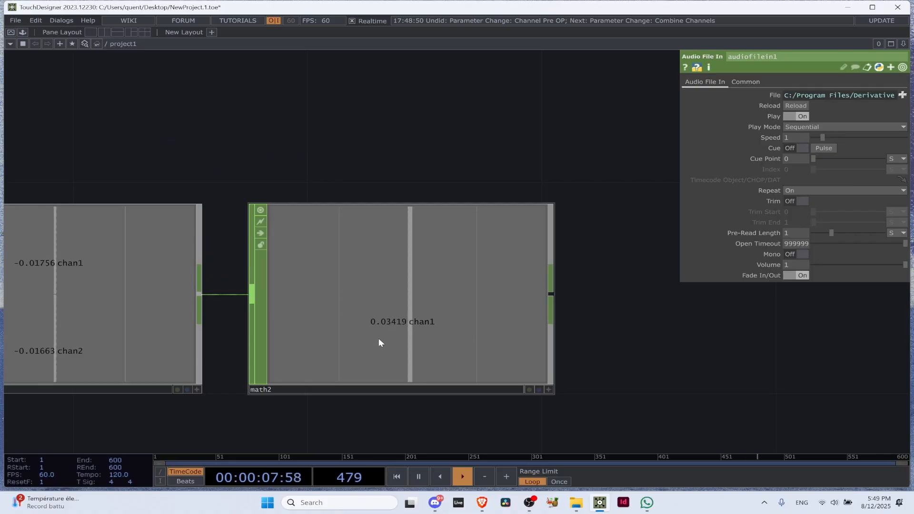
scroll(390, 323, up, 5)
key(space)
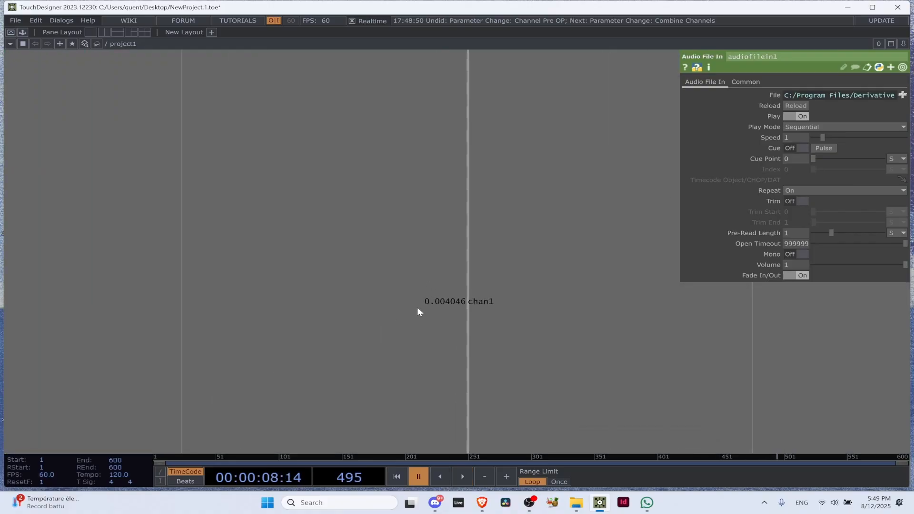
scroll(438, 298, down, 2)
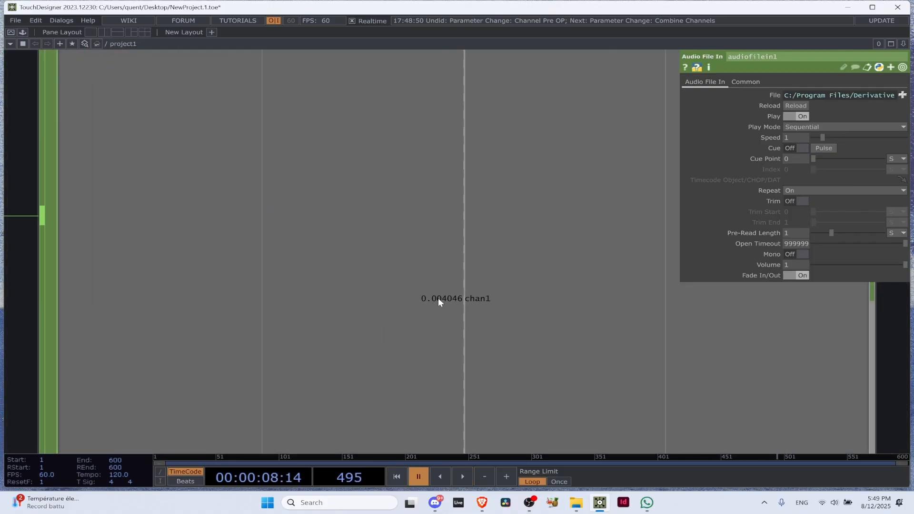
scroll(457, 298, down, 3)
scroll(450, 299, up, 3)
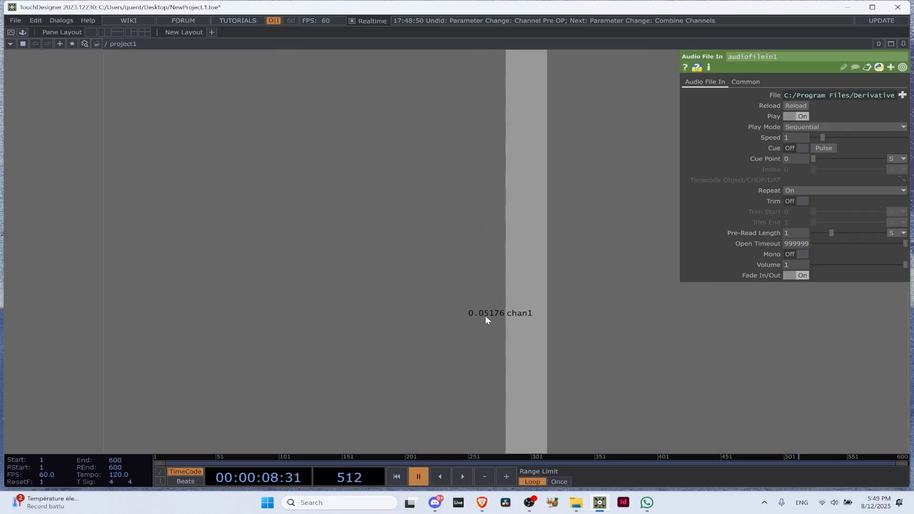
scroll(486, 315, down, 5)
scroll(558, 309, down, 3)
drag(638, 346, 319, 289)
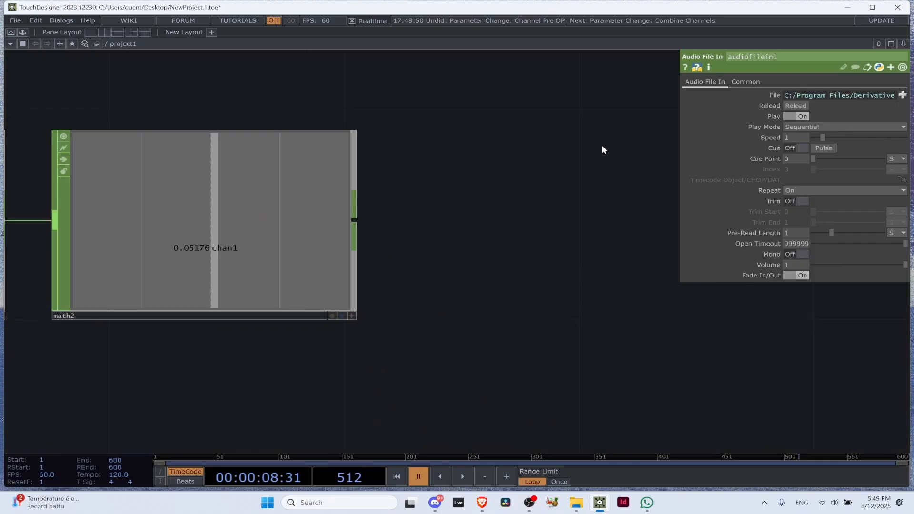
scroll(198, 198, down, 4)
Set the Multiply value of the Math CHOP after the Analyze CHOP to 10, and resume playback
click(228, 199)
drag(589, 116, 661, 138)
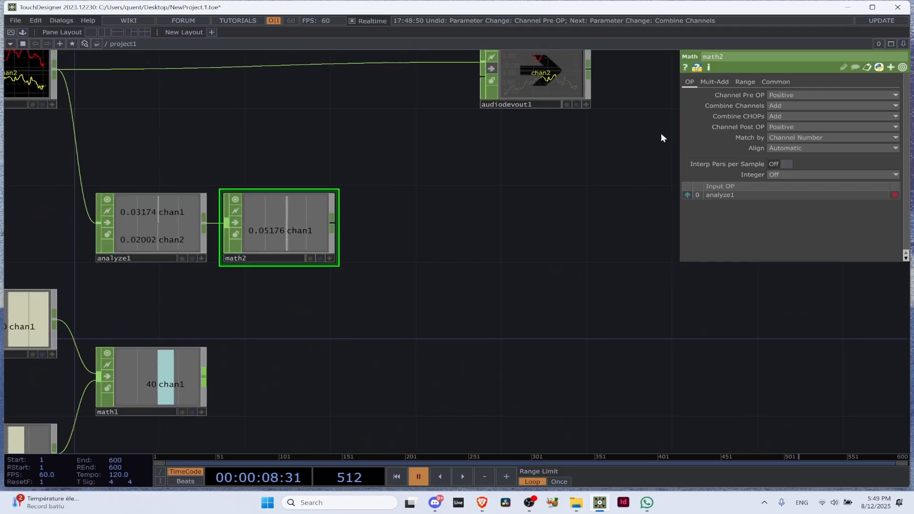
click(713, 82)
scroll(362, 139, up, 3)
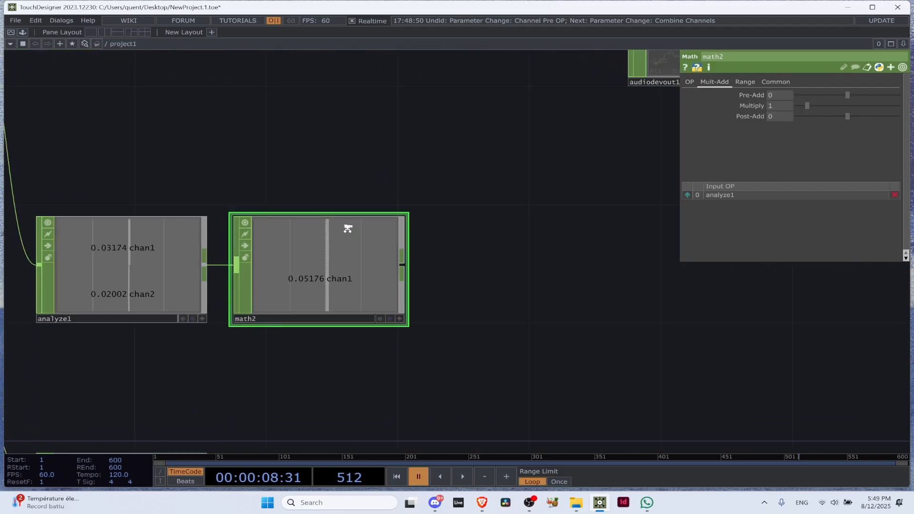
scroll(348, 228, up, 3)
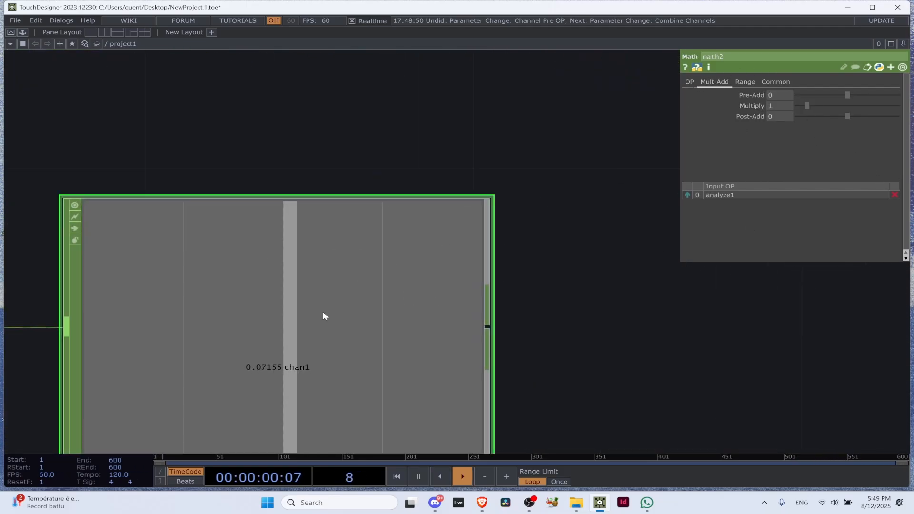
key(space)
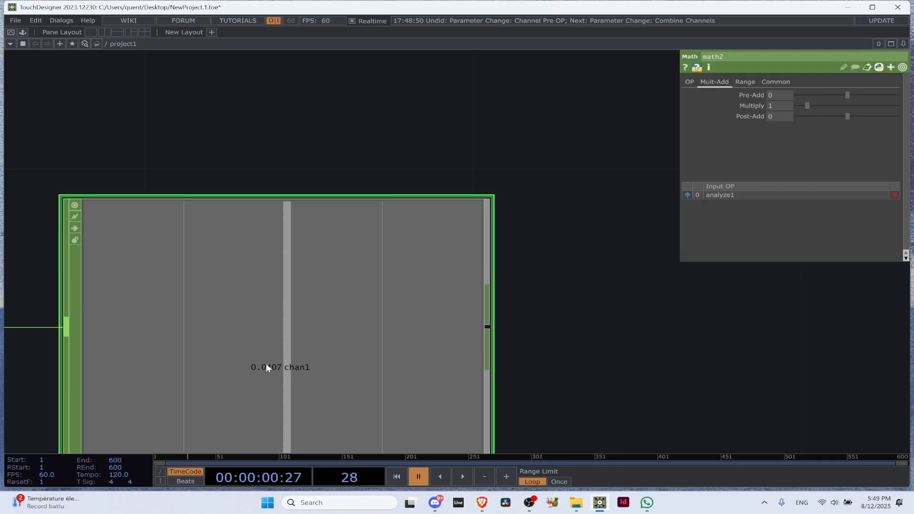
click(781, 106)
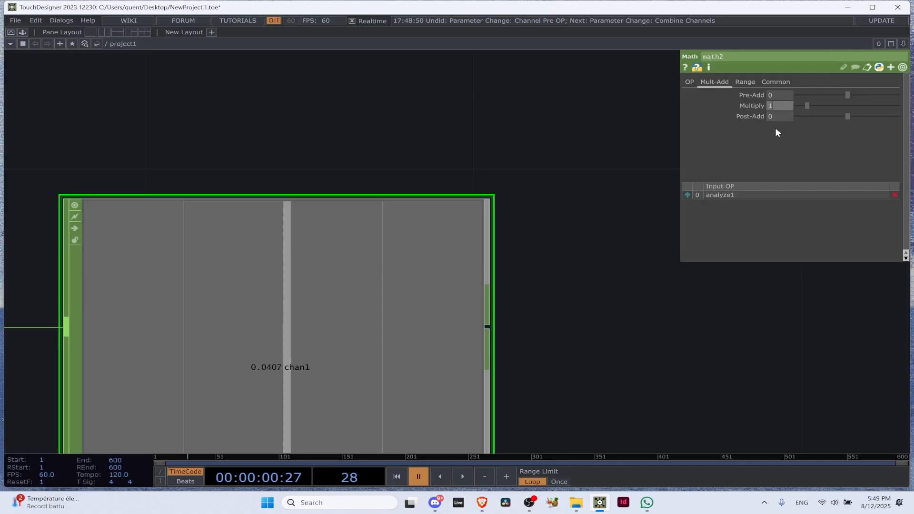
text(.)
key(Return)
key(space)
Pause and resume playback to examine the multiplied value coming out of the Math CHOP
scroll(264, 361, up, 3)
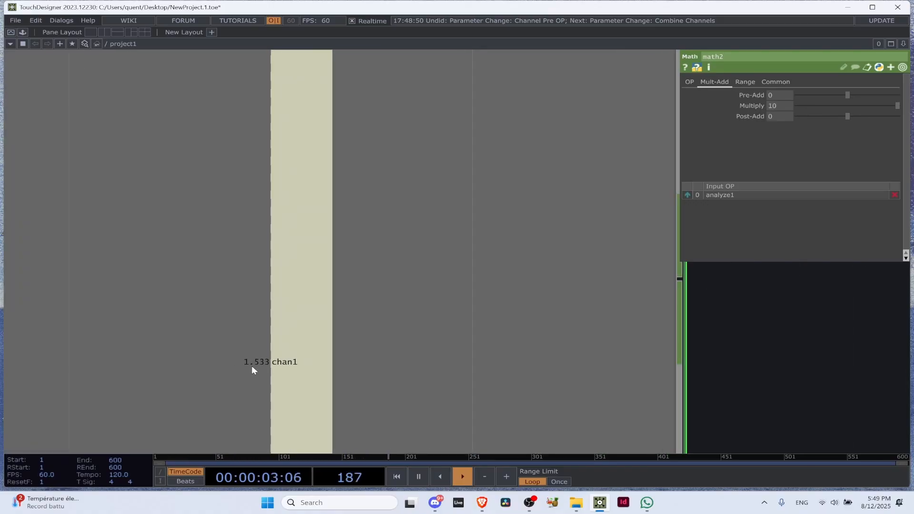
key(space)
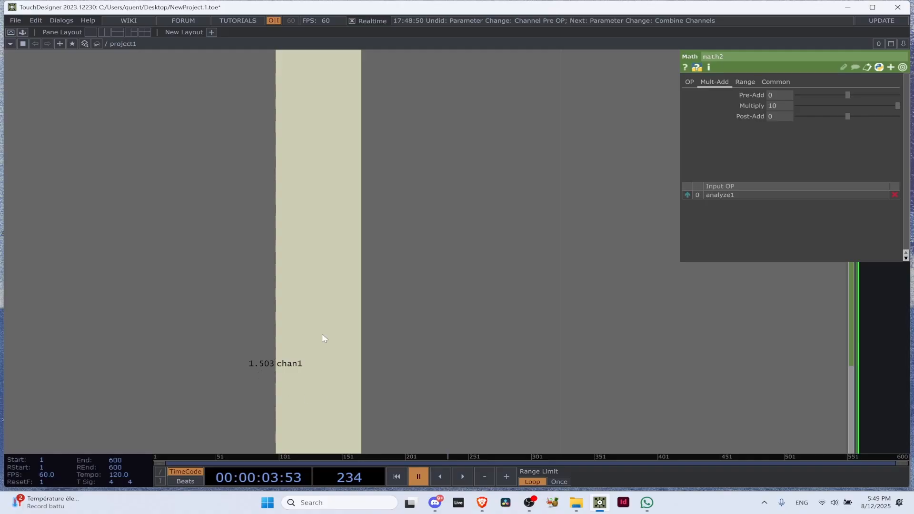
key(space)
scroll(269, 378, down, 3)
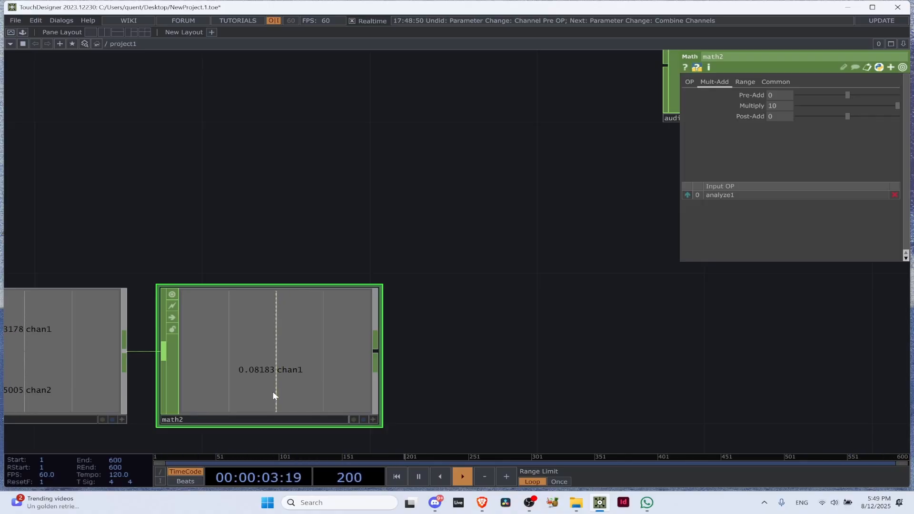
scroll(309, 373, down, 5)
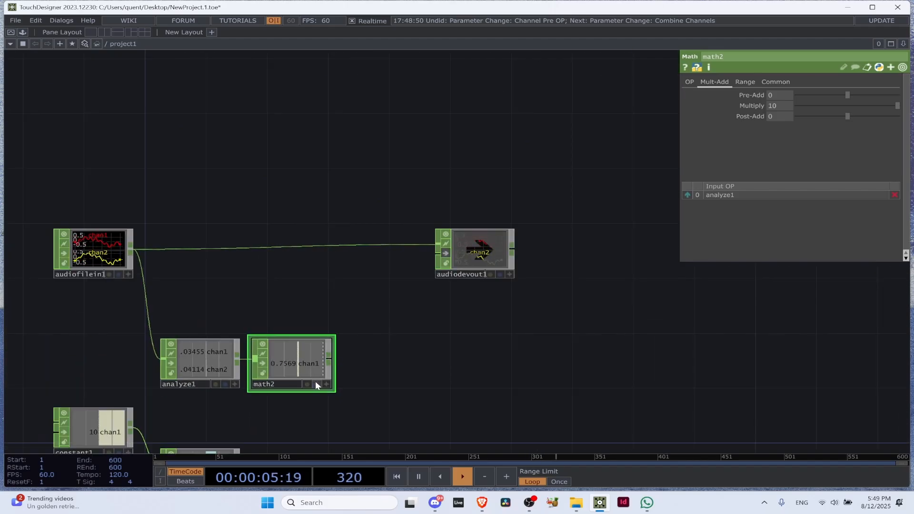
Add a Lag CHOP connected to the output of the multiplied Math CHOP and line it up in the same row
scroll(333, 362, up, 5)
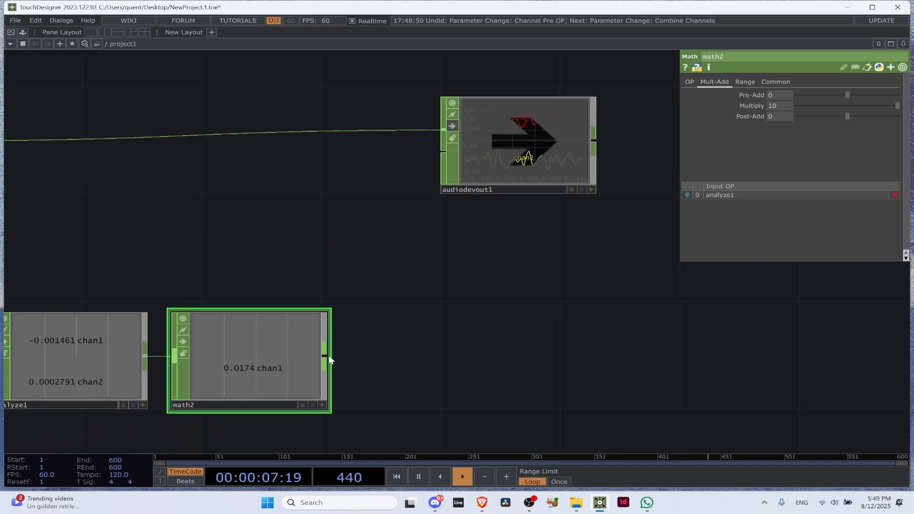
click(324, 355)
click(390, 374)
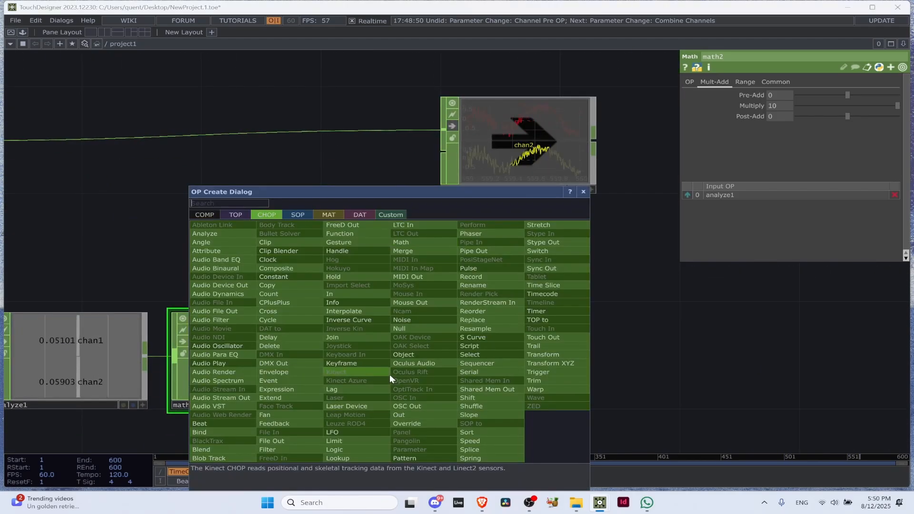
text(lag)
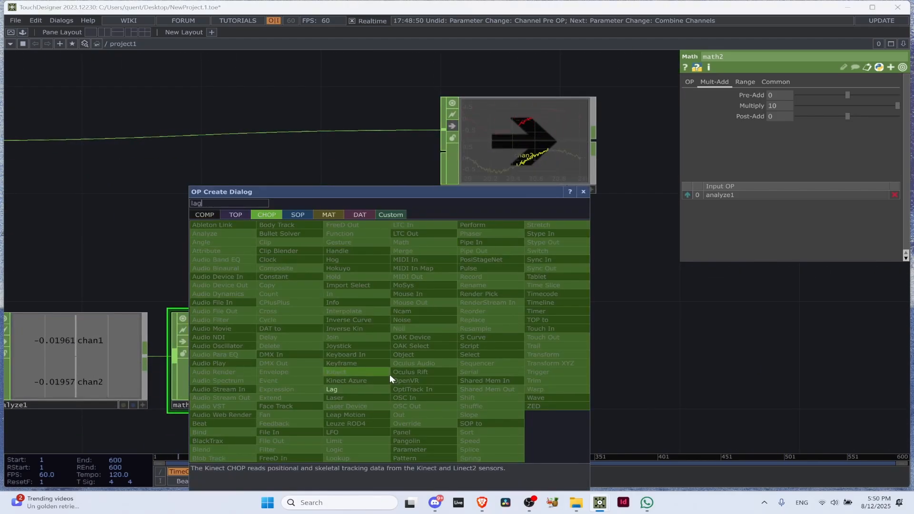
click(358, 389)
click(449, 356)
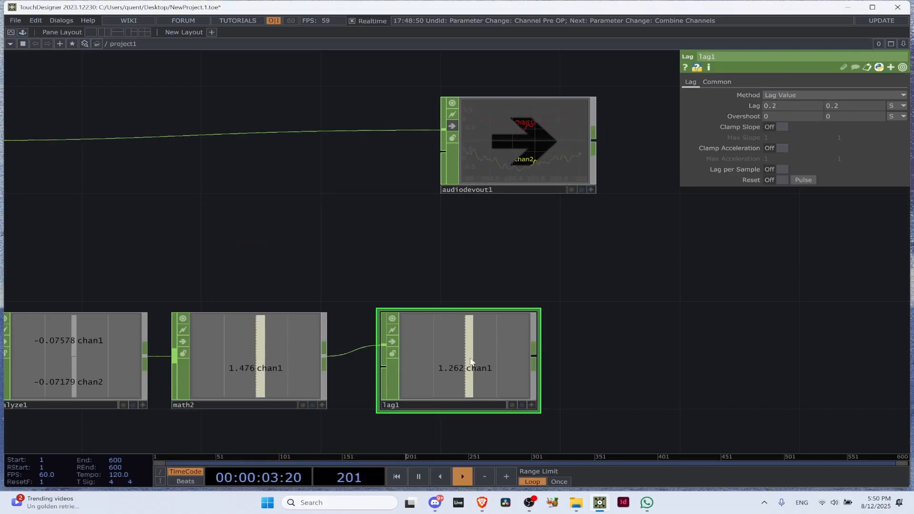
drag(444, 347, 431, 364)
Move the two Constant CHOPs and their Math CHOP together further down to free space below the audio chain
scroll(551, 310, down, 1)
scroll(549, 310, down, 4)
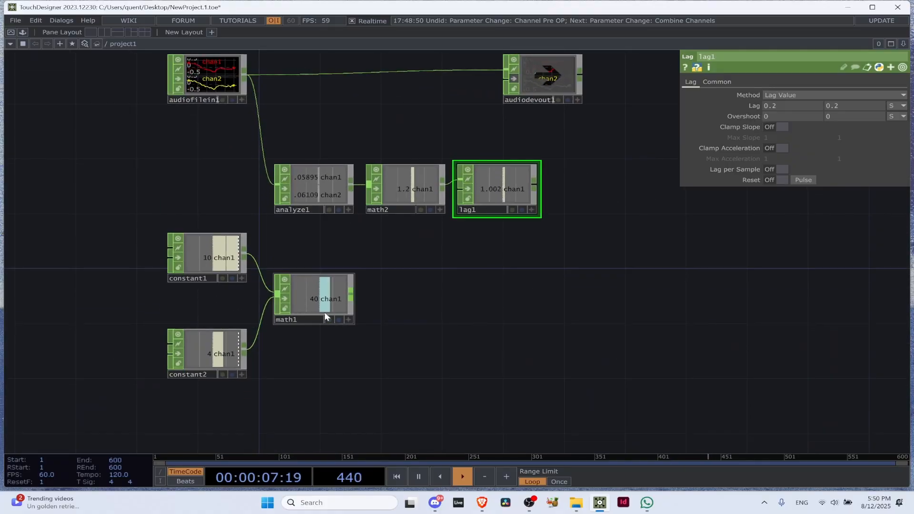
click(324, 312)
drag(306, 308, 290, 404)
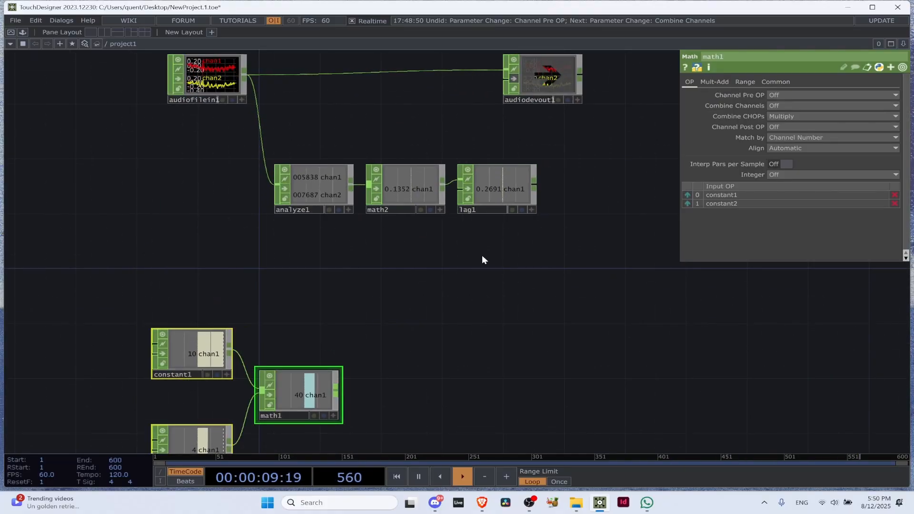
Compare the Math and Lag values, and move the Lag CHOP directly below the Math CHOP that feeds it
scroll(482, 142, up, 5)
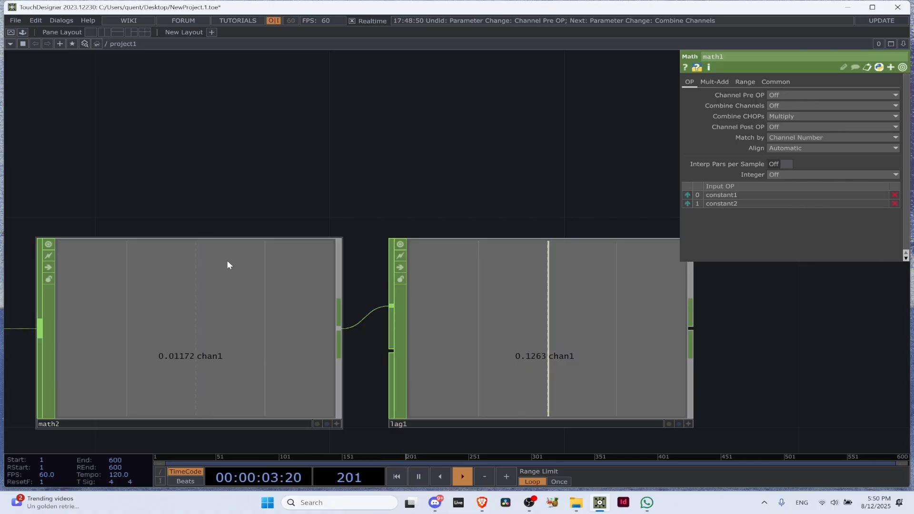
scroll(274, 298, down, 5)
drag(384, 291, 255, 388)
drag(321, 386, 329, 312)
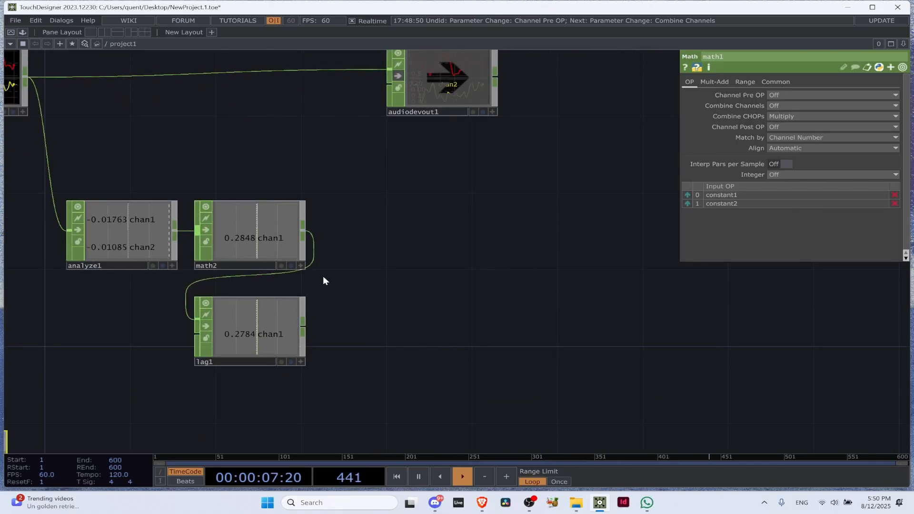
Add a Trail CHOP beside the Math CHOP of the audio chain
key(Tab)
text(tr)
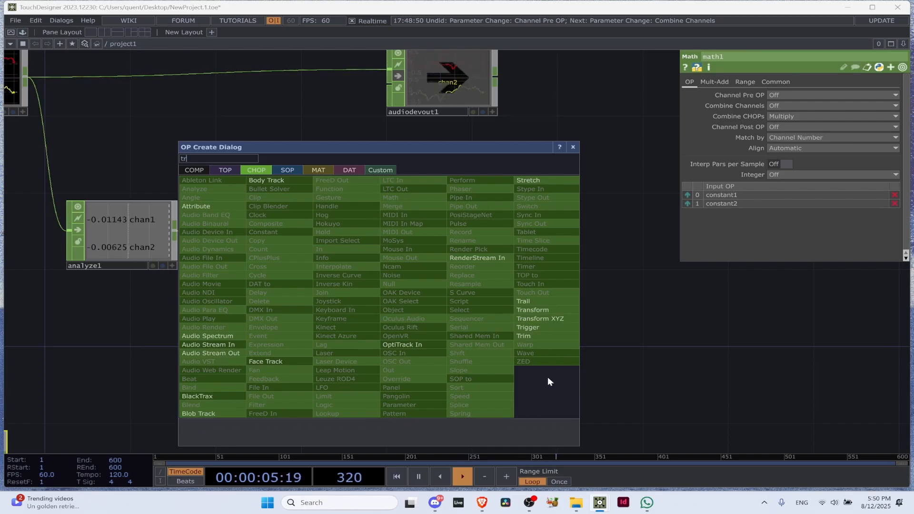
click(526, 300)
click(412, 234)
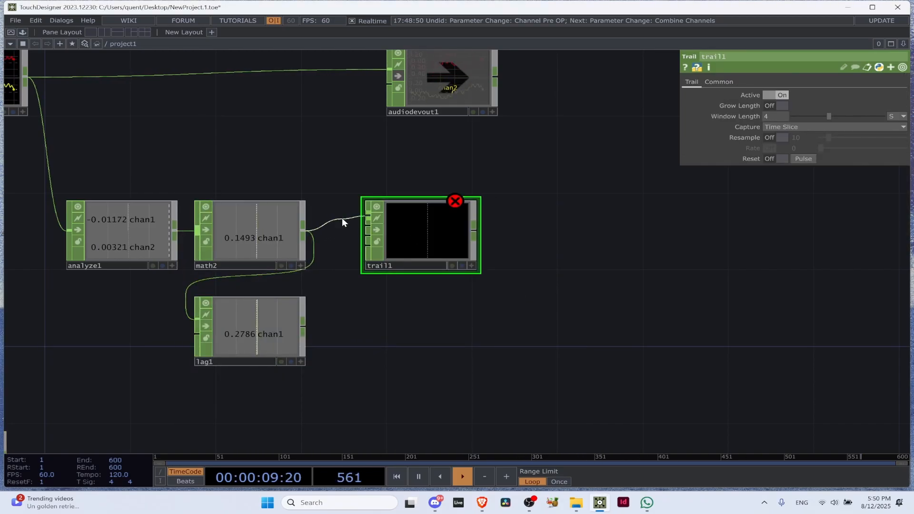
Connect the Math and Lag outputs to the Trail CHOP, and place the Trail CHOP beside the Lag CHOP
drag(342, 218, 355, 217)
drag(304, 327, 355, 225)
drag(421, 223, 380, 319)
Compare the raw Math curve with the lagged curve in the Trail CHOP, pausing playback to examine their shapes
scroll(392, 312, up, 5)
drag(533, 376, 564, 269)
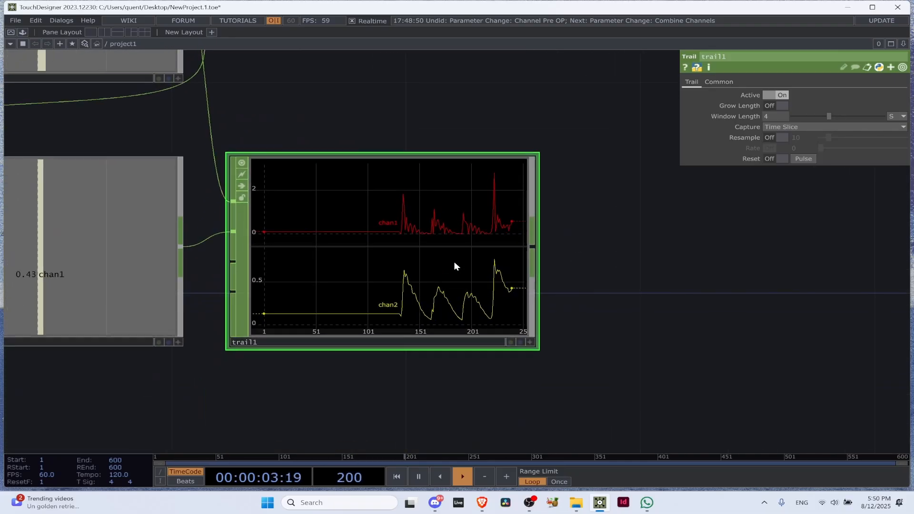
scroll(229, 227, down, 2)
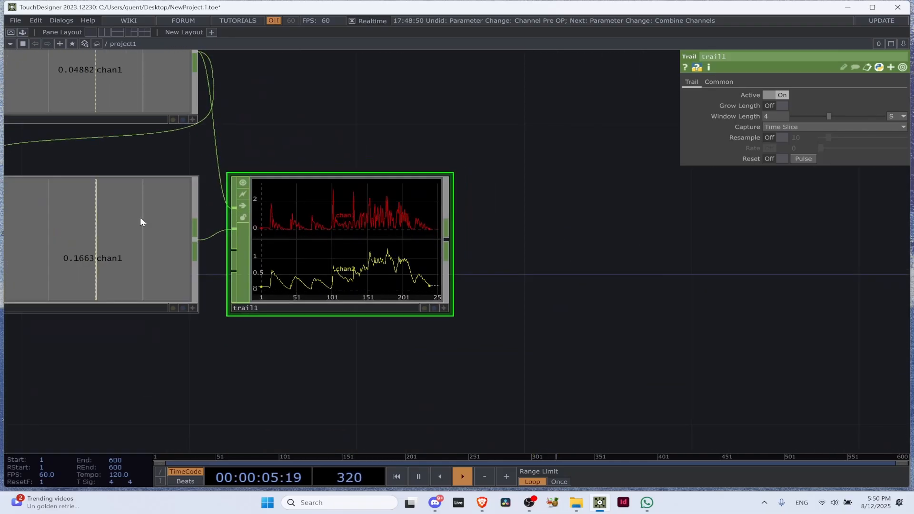
drag(246, 369, 372, 375)
middle_drag(451, 286, 471, 289)
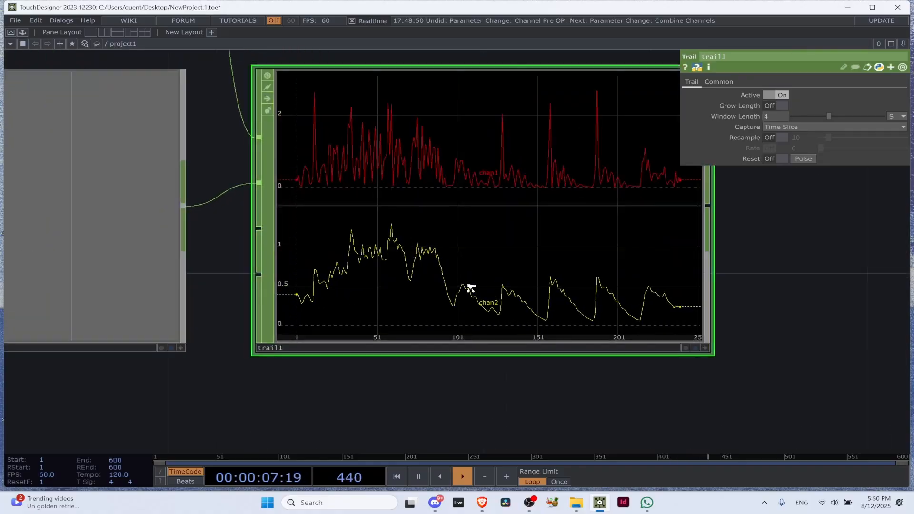
scroll(471, 288, up, 1)
scroll(445, 147, down, 3)
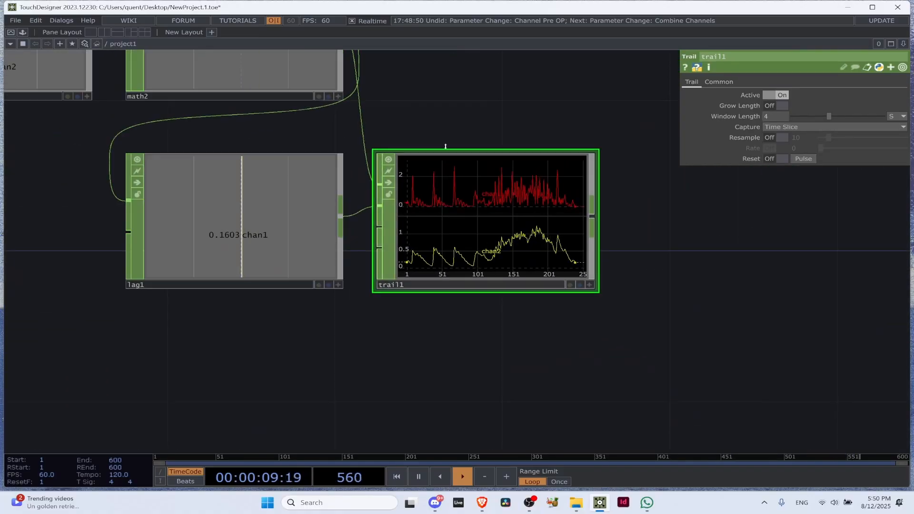
drag(520, 100, 531, 201)
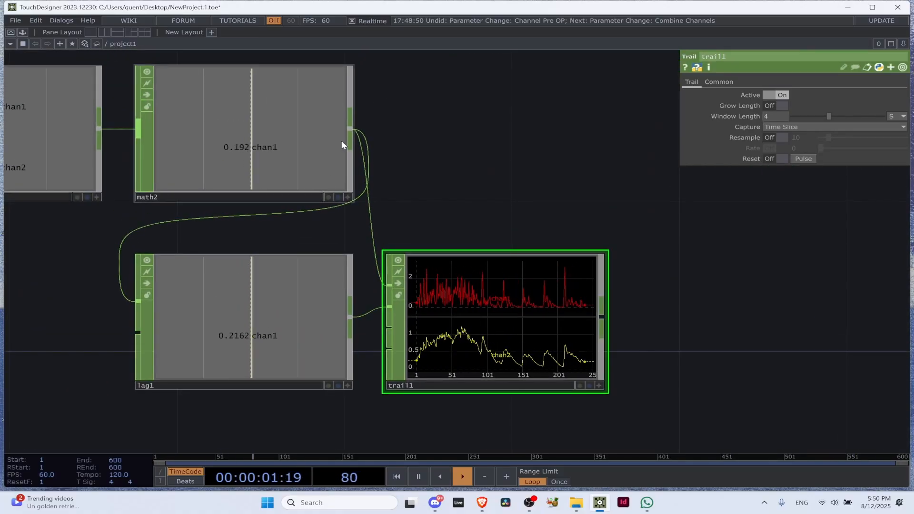
drag(469, 247, 405, 159)
scroll(415, 211, up, 6)
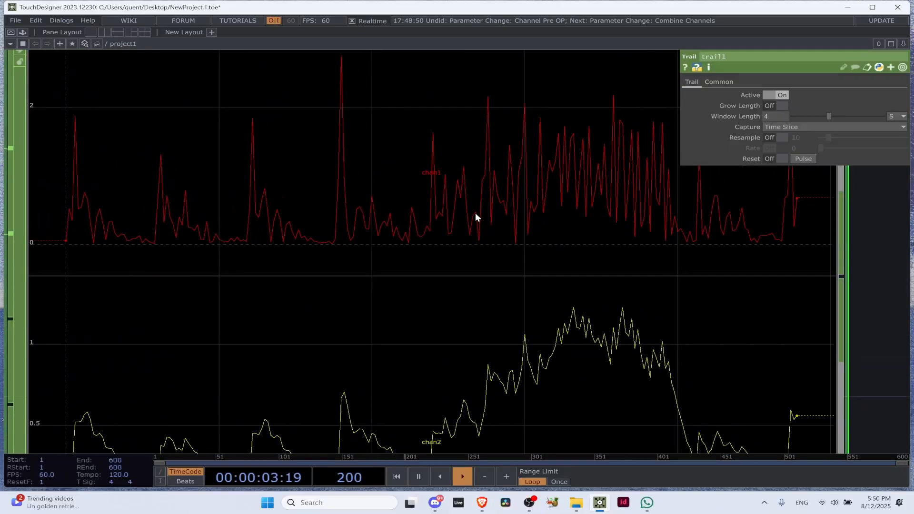
scroll(536, 329, down, 3)
key(space)
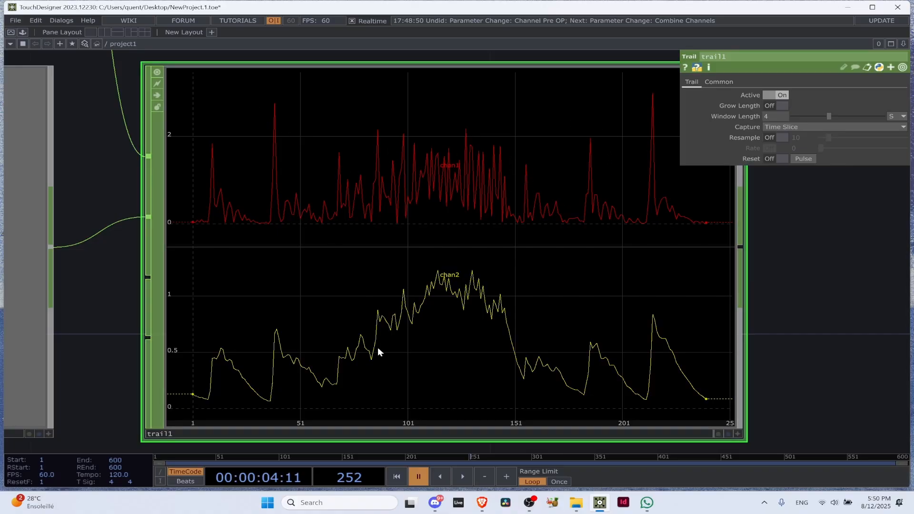
Resume playback, select the Lag CHOP to review its lag values, and pause again to check them against the Trail curves
scroll(296, 341, down, 5)
key(space)
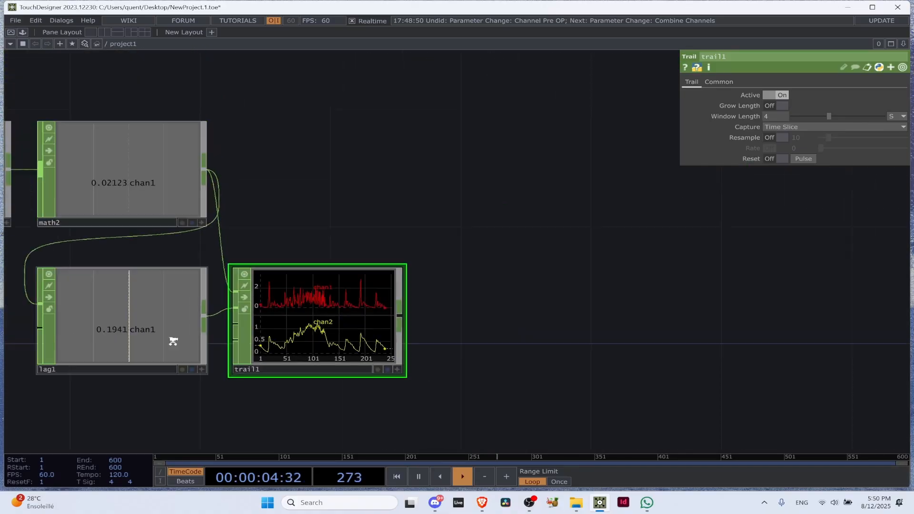
click(169, 335)
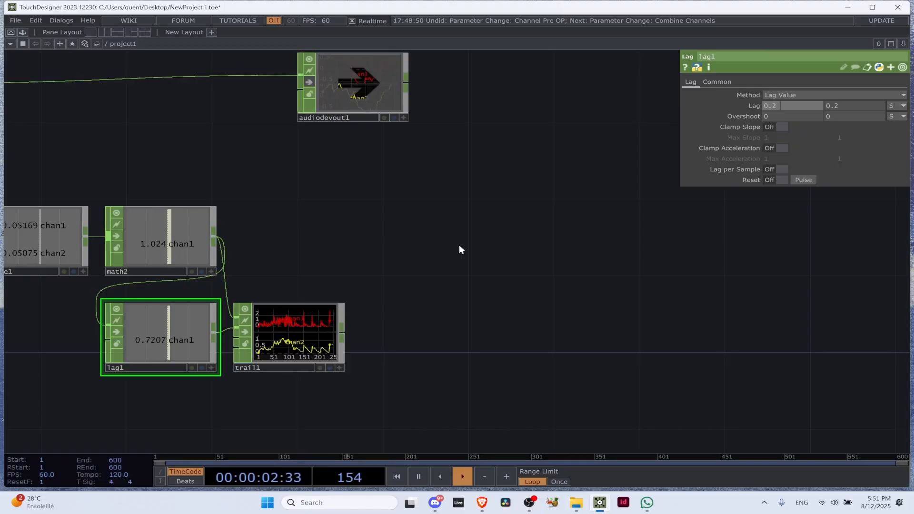
key(space)
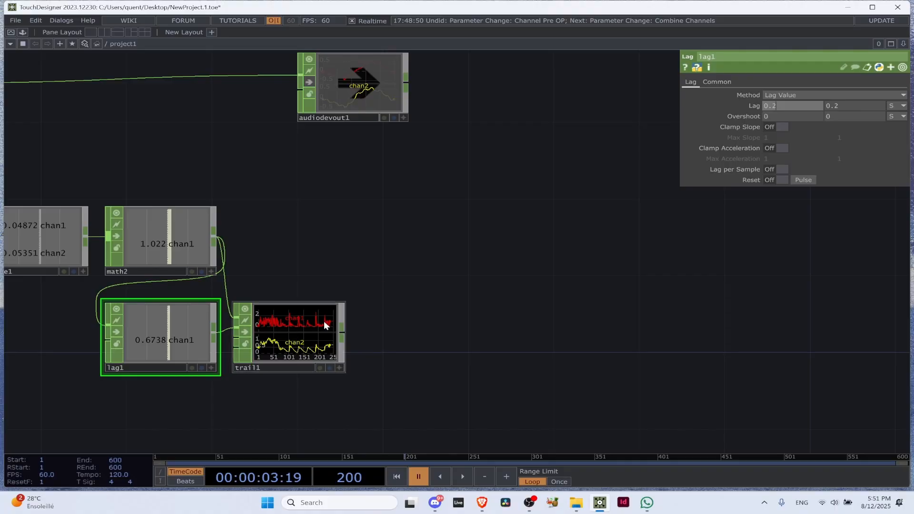
scroll(138, 319, up, 4)
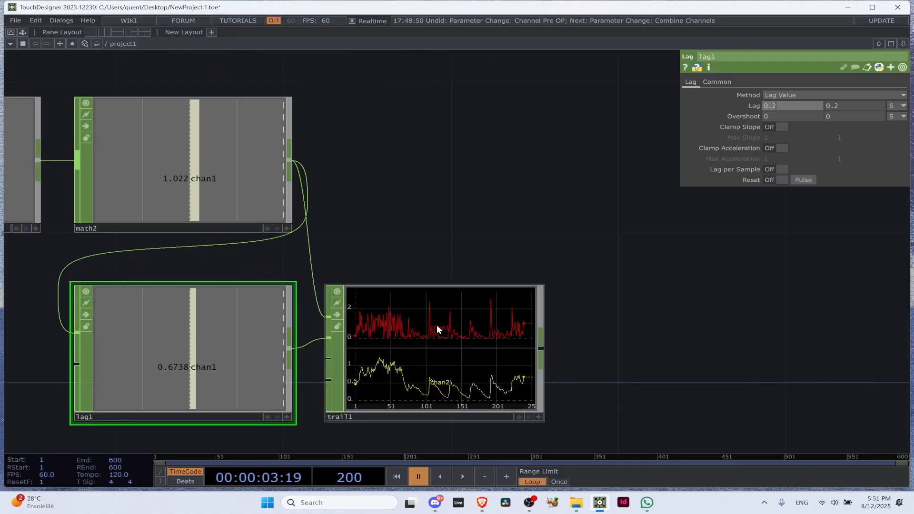
Try emptying the Lag CHOP's first lag value with playback running, and return the parameter to constant mode
click(796, 105)
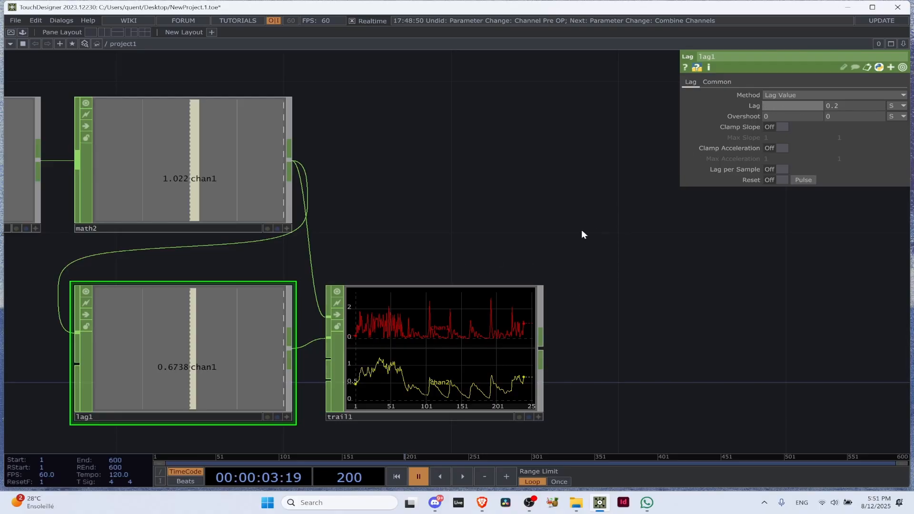
drag(684, 200, 685, 194)
click(790, 106)
click(745, 109)
key(space)
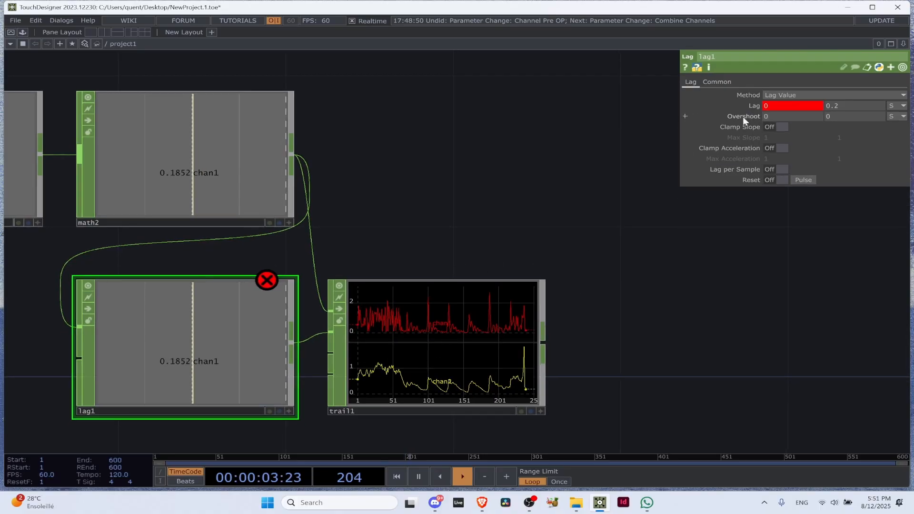
click(720, 106)
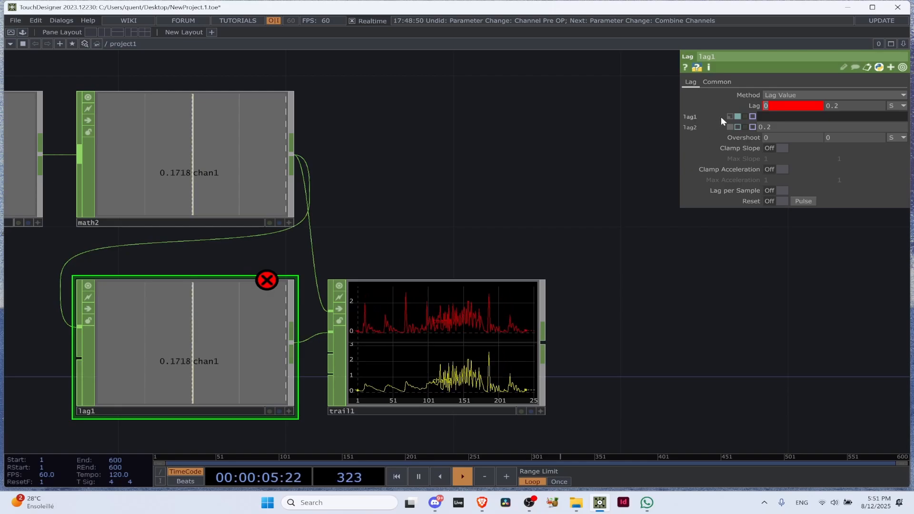
click(730, 117)
click(753, 107)
Set both lag values of the Lag CHOP to 1 second
drag(788, 111, 727, 104)
text(1)
drag(855, 108, 823, 103)
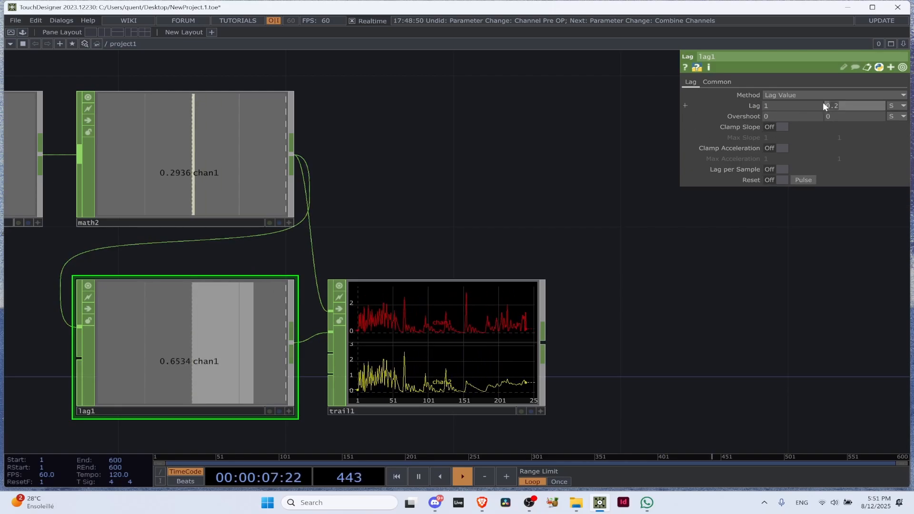
text(1)
key(Return)
scroll(561, 218, up, 5)
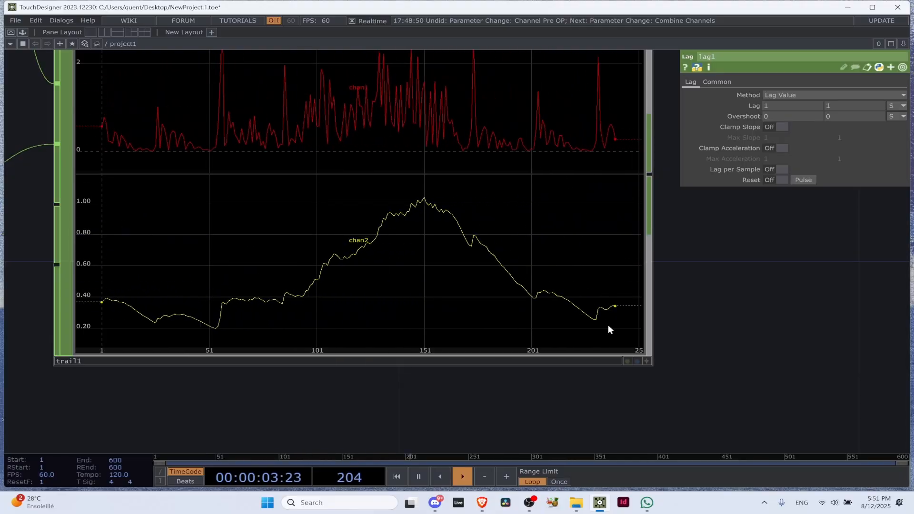
Pause playback to compare the raw and lagged curves in the Trail CHOP, and resume playback
key(space)
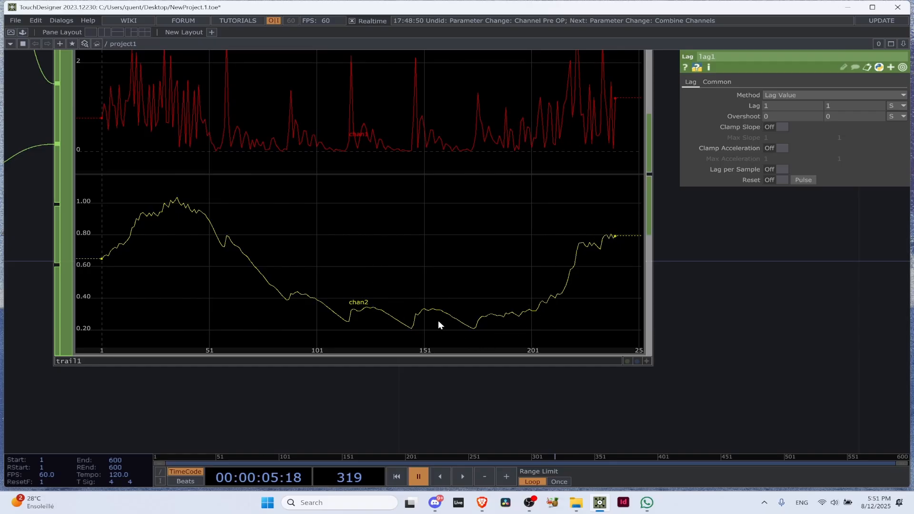
scroll(438, 321, down, 10)
scroll(436, 330, up, 8)
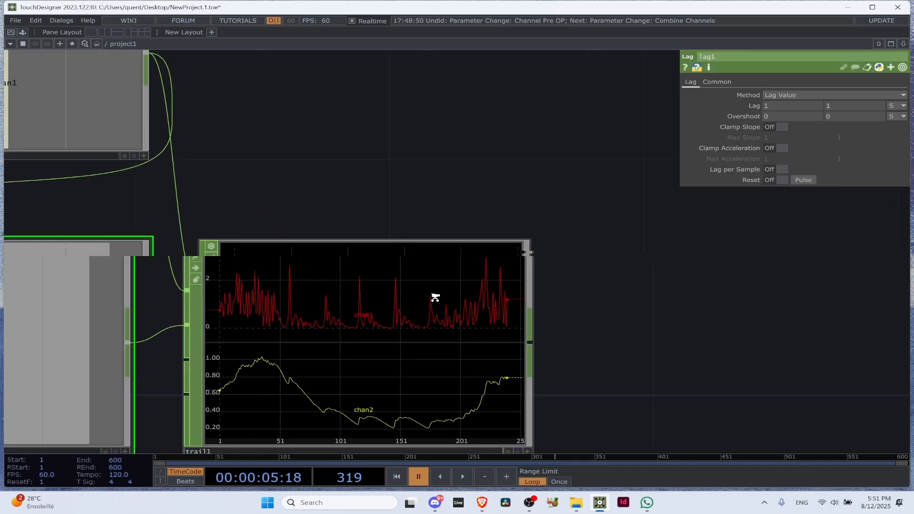
scroll(435, 297, up, 2)
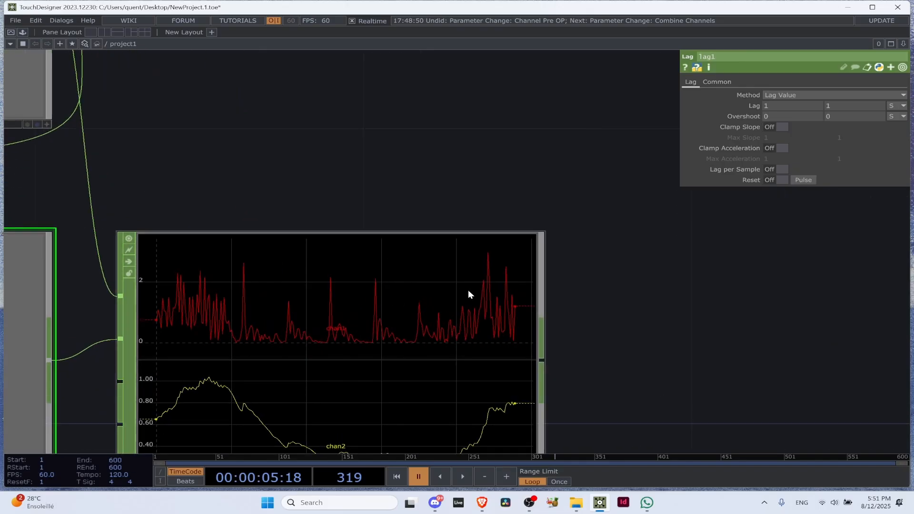
scroll(599, 319, down, 5)
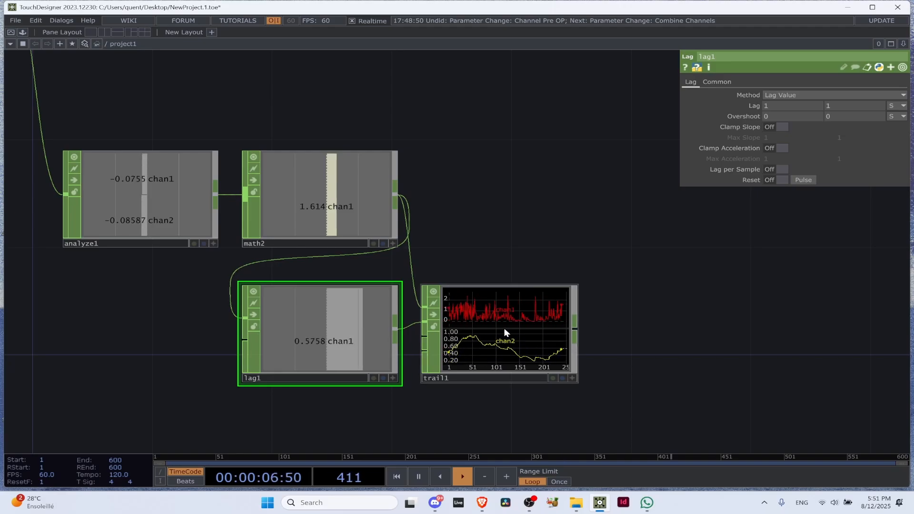
Delete the Trail CHOP and move the Lag CHOP in line to the right of the second Math CHOP
click(526, 327)
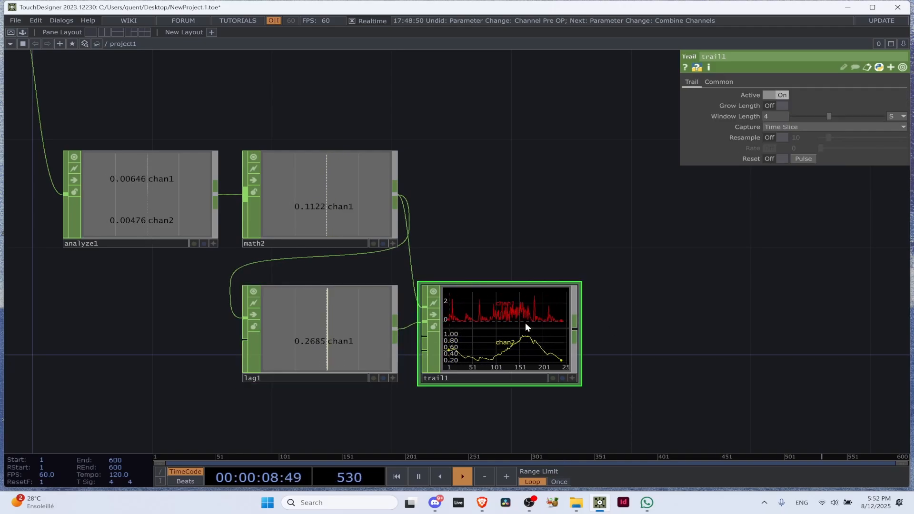
key(Delete)
scroll(552, 323, down, 5)
scroll(557, 292, up, 5)
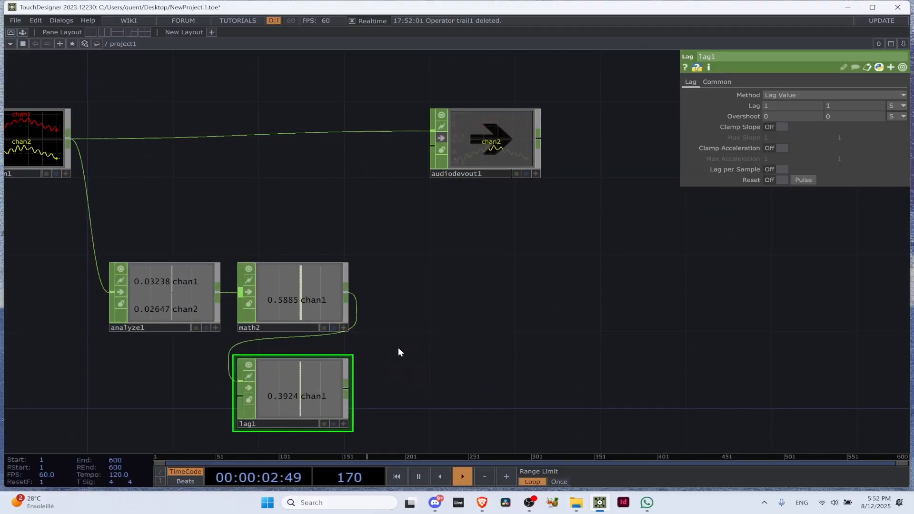
drag(292, 398, 409, 303)
scroll(426, 307, up, 5)
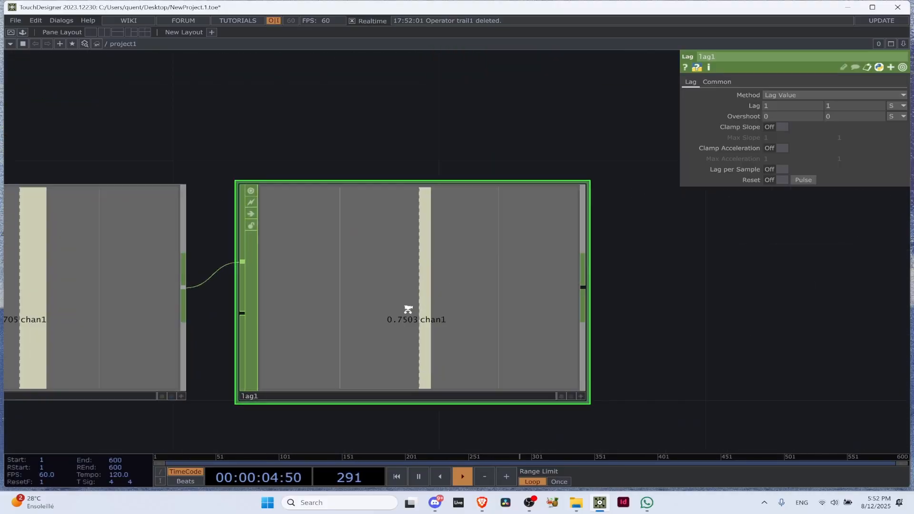
scroll(407, 309, up, 2)
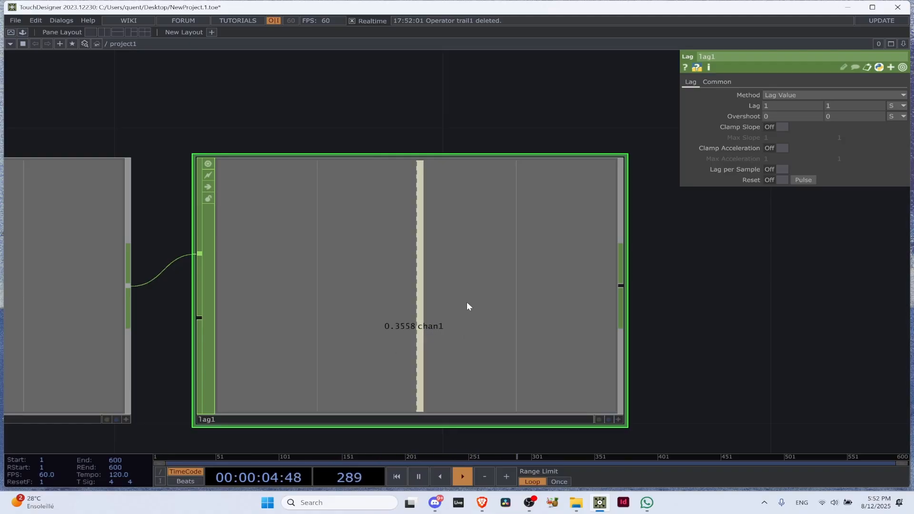
scroll(402, 321, down, 3)
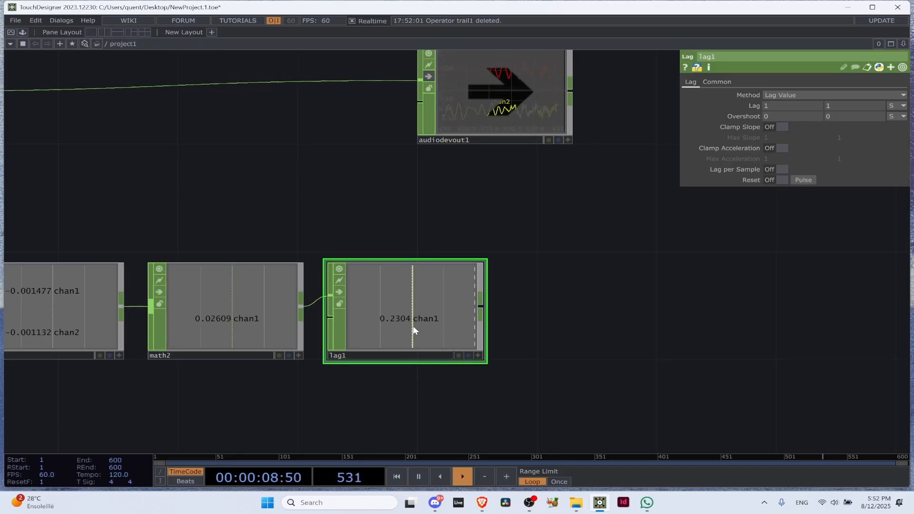
Move the Audio Device Out CHOP farther right to free up network space, and hide the parameter window
click(291, 305)
scroll(329, 297, down, 5)
scroll(345, 318, up, 4)
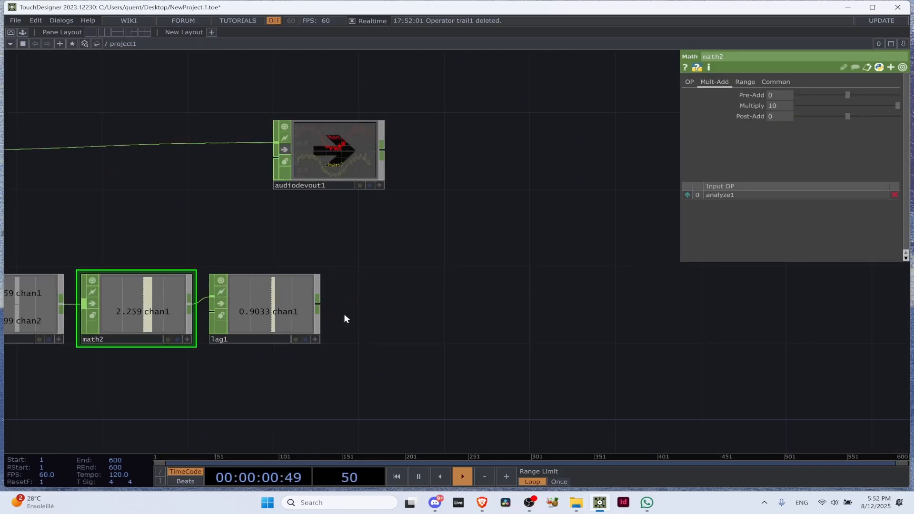
scroll(416, 283, down, 1)
drag(359, 199, 433, 198)
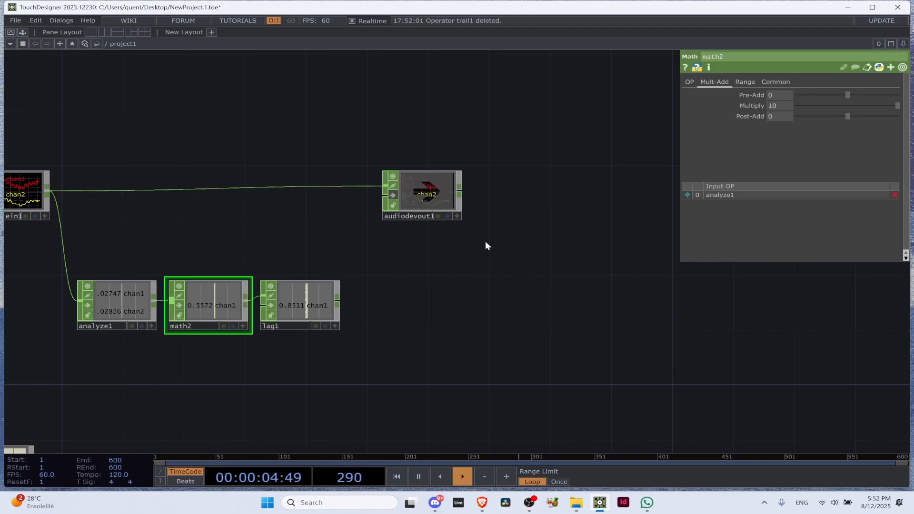
key(p)
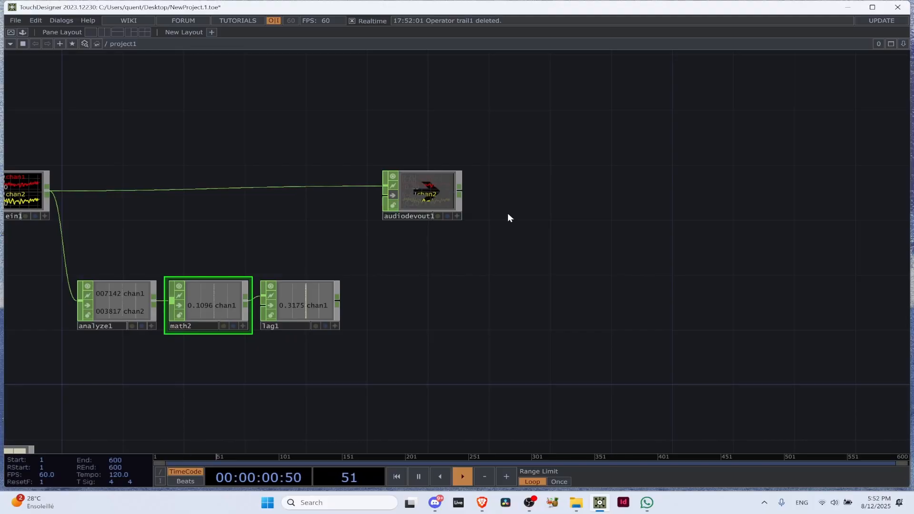
Add a Circle TOP, place it to the right of the Lag CHOP, and show its parameters
key(Tab)
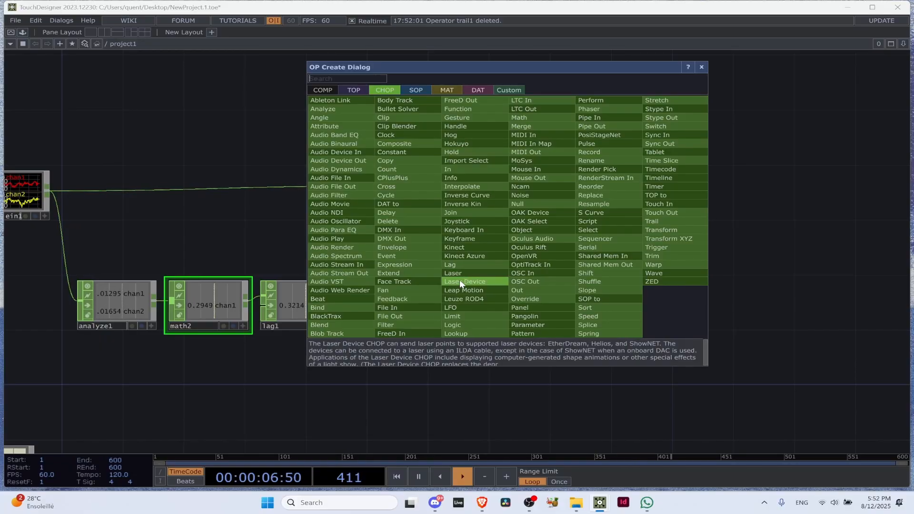
click(353, 90)
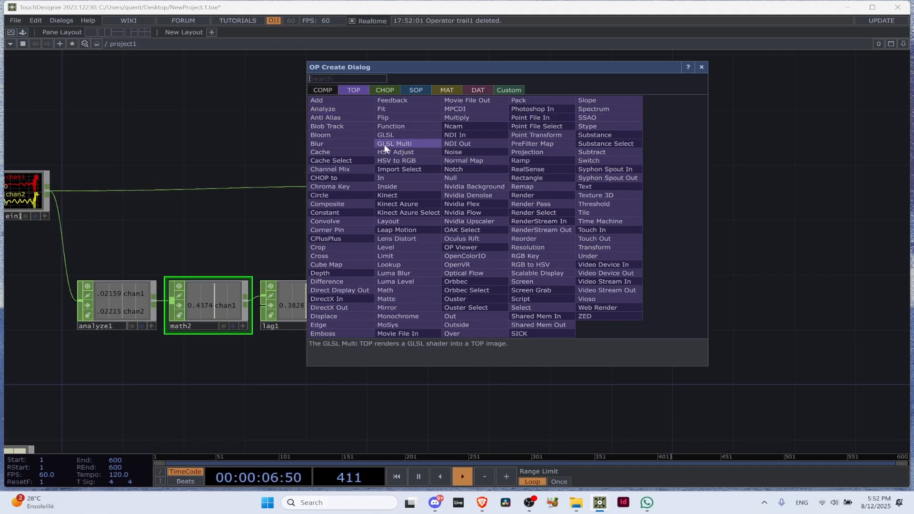
text(circl)
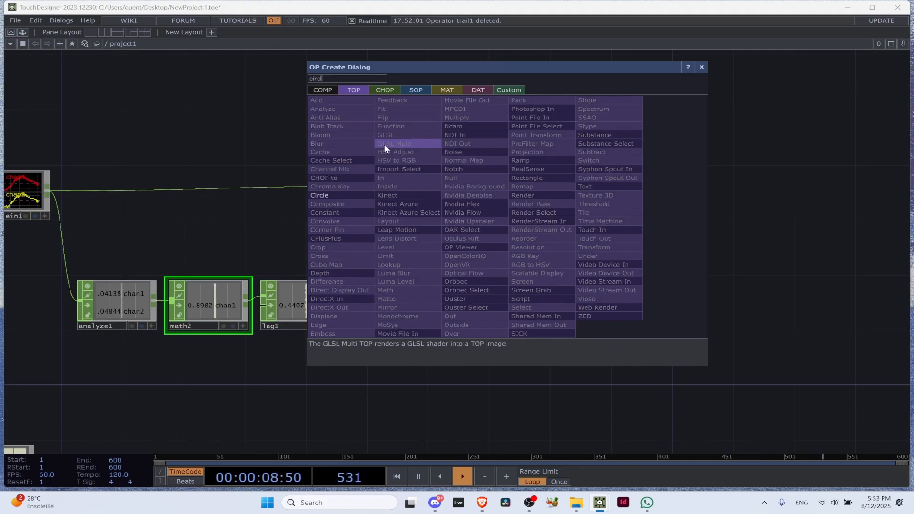
click(363, 193)
click(627, 258)
drag(627, 258, 567, 286)
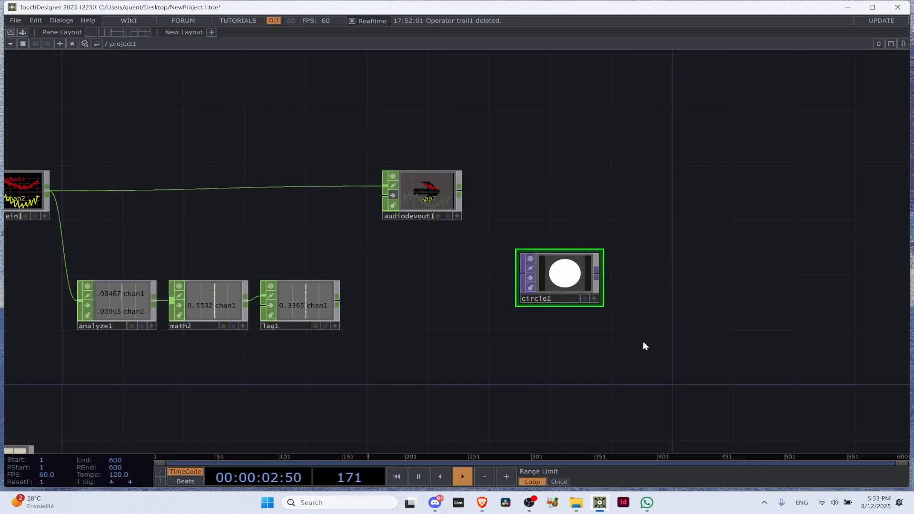
drag(559, 291, 437, 318)
scroll(446, 307, up, 5)
key(p)
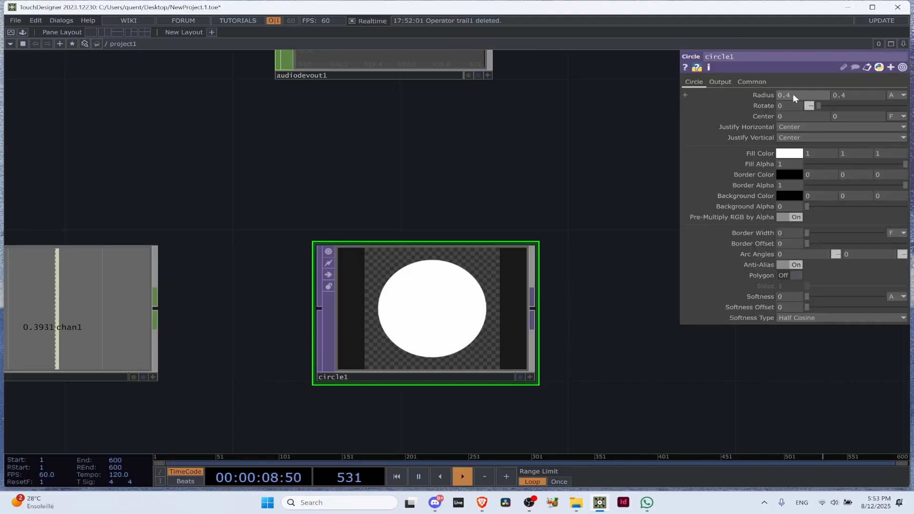
Move the Circle TOP farther right, leaving room for another operator after the Lag CHOP
scroll(247, 213, down, 4)
drag(159, 338, 334, 334)
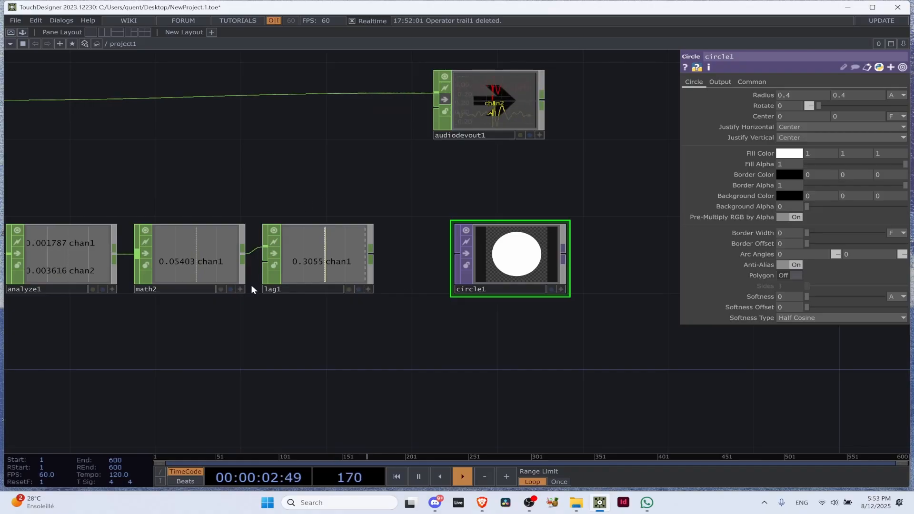
scroll(461, 208, down, 5)
drag(474, 227, 583, 234)
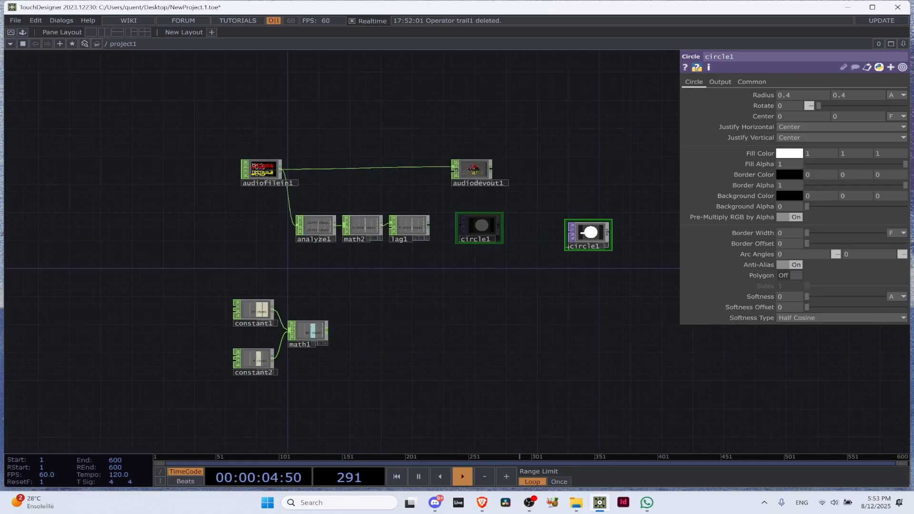
Add a Null CHOP connected to the Lag CHOP's output, and align the Audio Device Out CHOP above it
scroll(464, 204, up, 4)
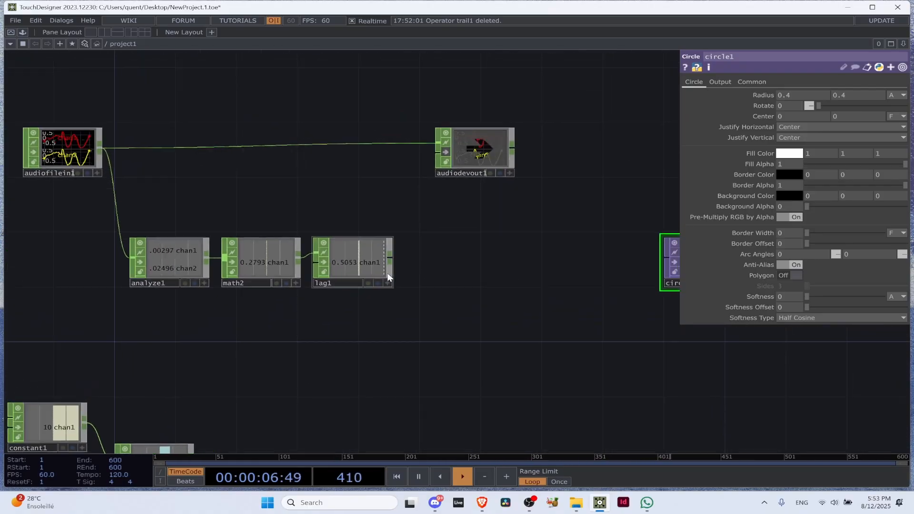
click(390, 261)
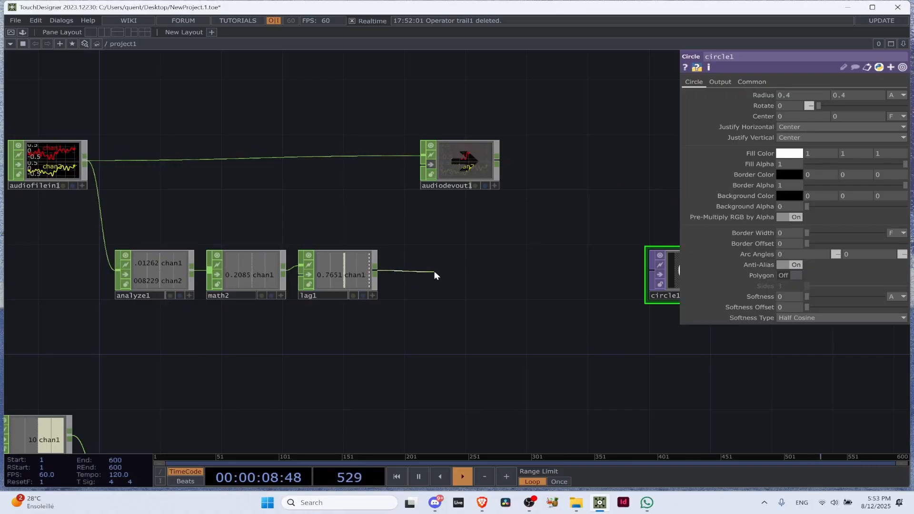
click(434, 270)
click(472, 260)
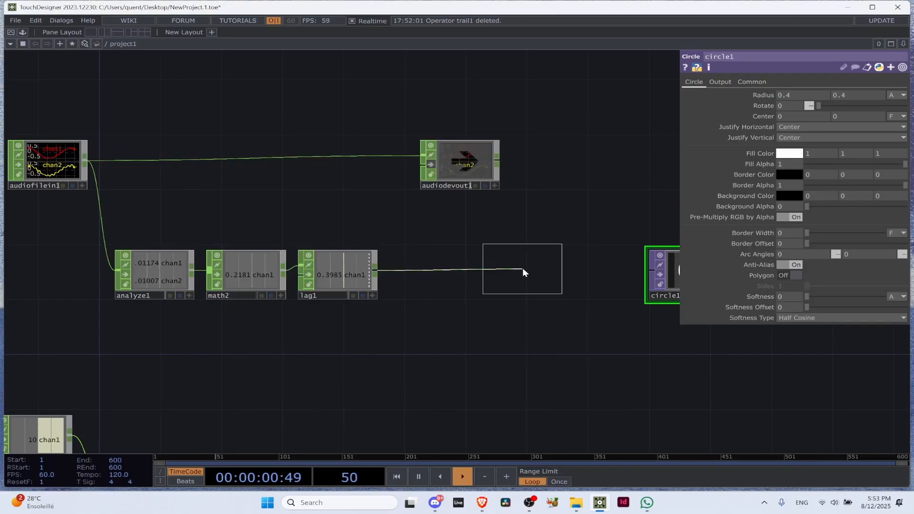
click(522, 273)
drag(598, 200, 466, 253)
drag(320, 195, 402, 228)
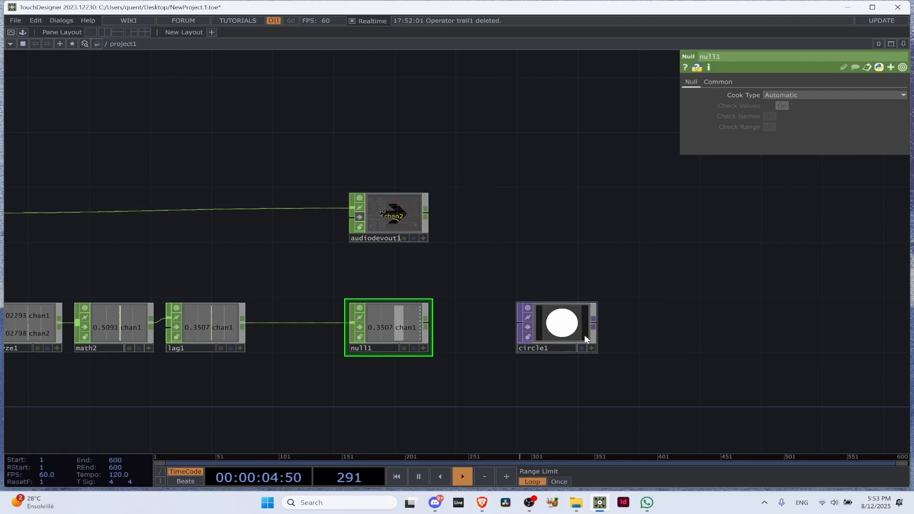
Move the Null CHOP right until it sits beside the Circle TOP, and realign the Audio Device Out CHOP above it
scroll(363, 363, up, 2)
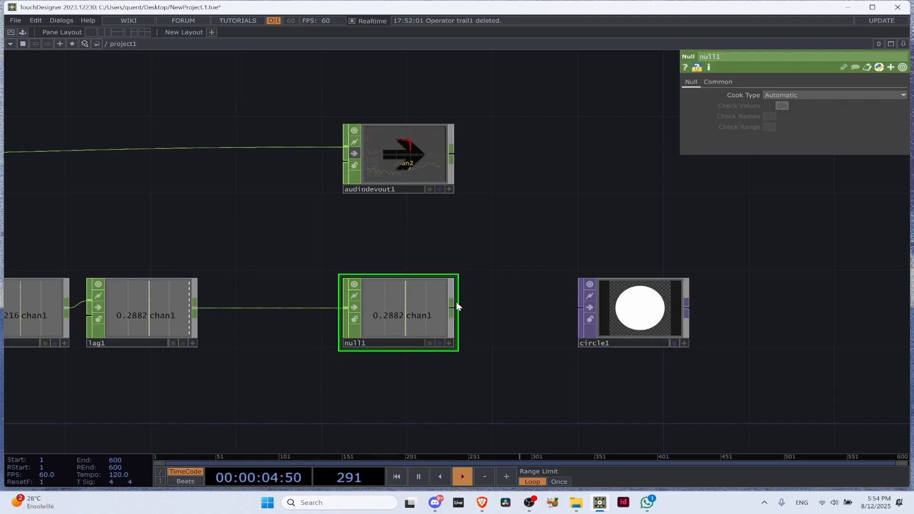
scroll(450, 332, down, 5)
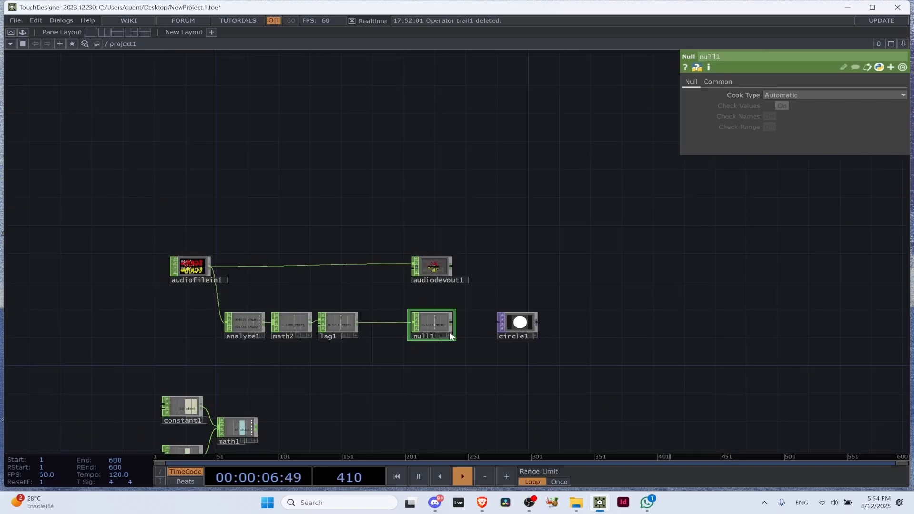
drag(428, 324, 474, 324)
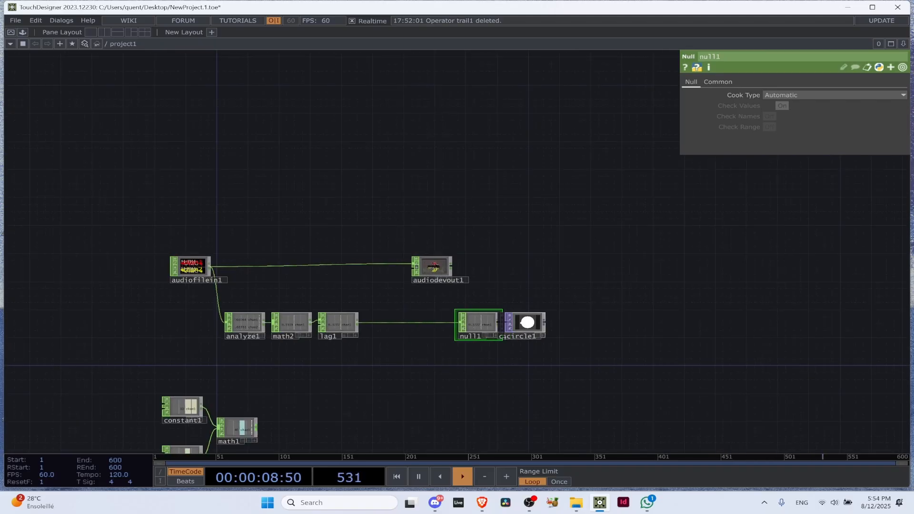
scroll(448, 322, up, 4)
drag(410, 208, 502, 209)
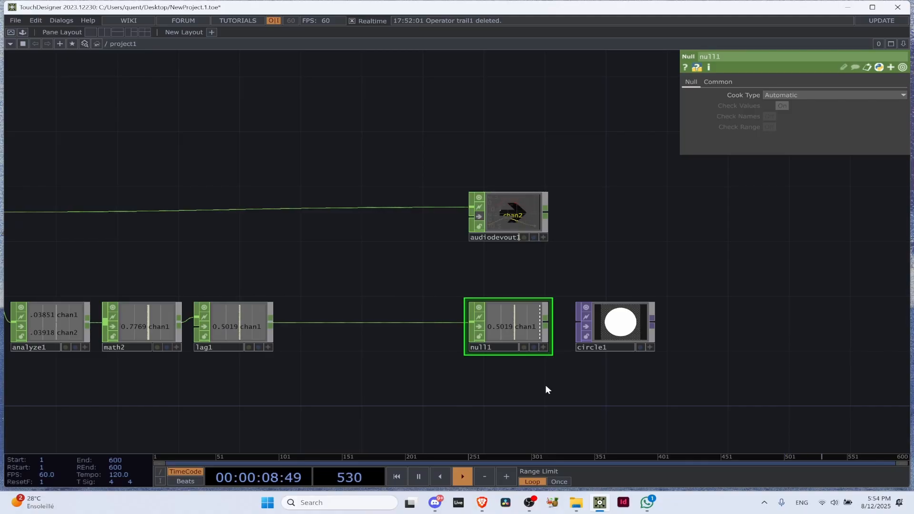
Move the Circle TOP farther right of the Null CHOP and inspect the components of its Radius parameter
scroll(185, 328, down, 1)
scroll(186, 328, down, 3)
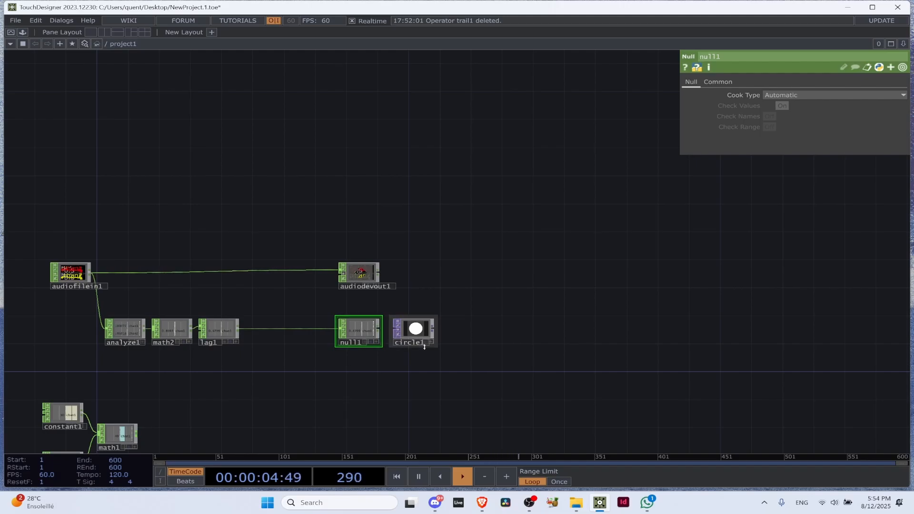
scroll(424, 347, up, 3)
drag(416, 306, 647, 306)
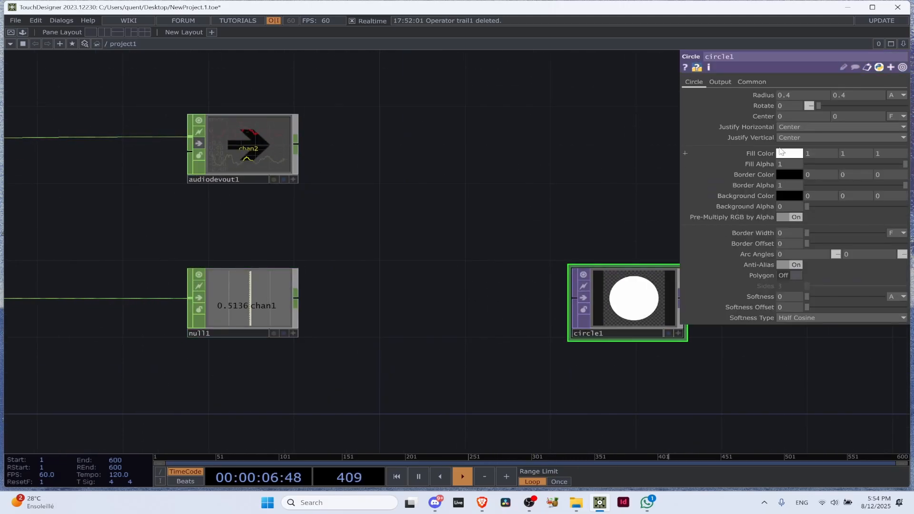
click(690, 94)
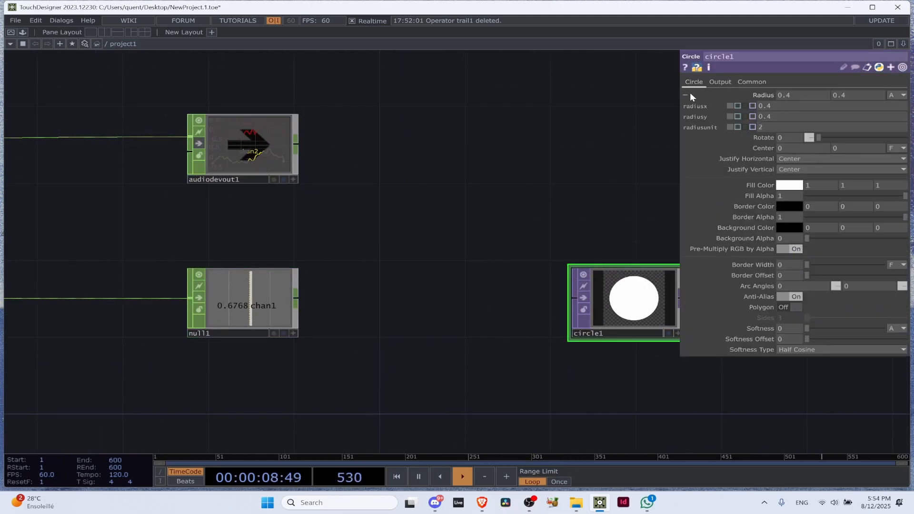
click(687, 95)
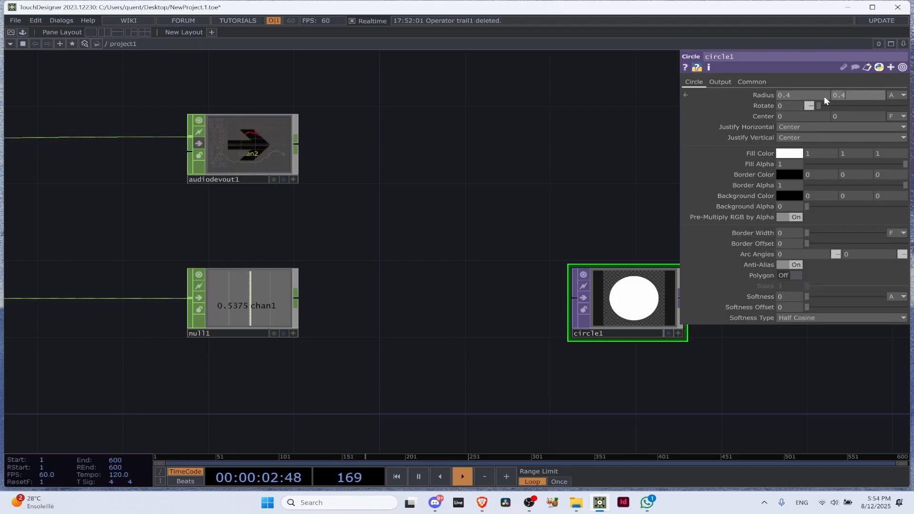
Rename the Null CHOP as radius_circle
click(252, 303)
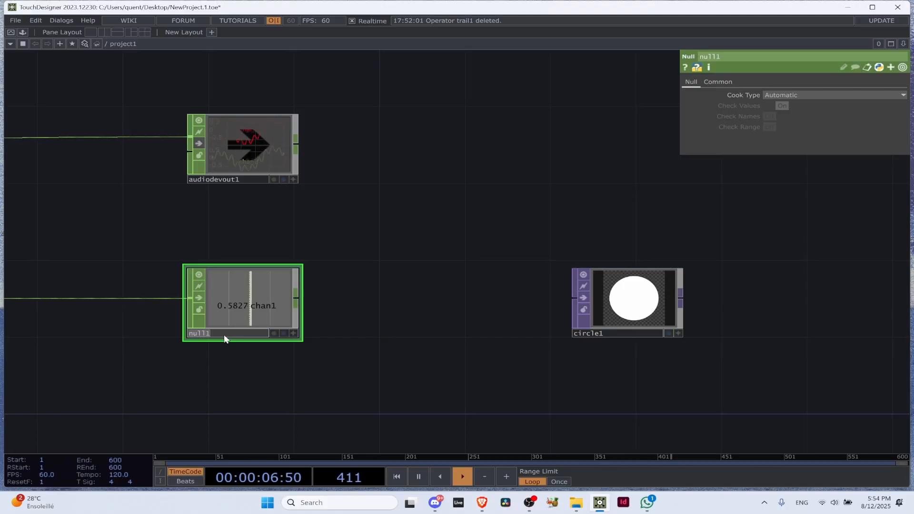
text(radois)
key(BackSpace)
key(BackSpace)
key(BackSpace)
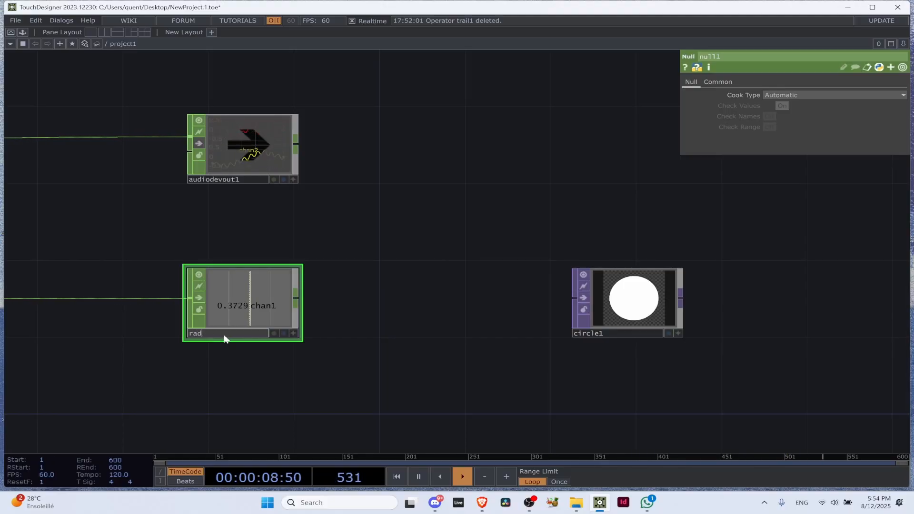
text(us_circle)
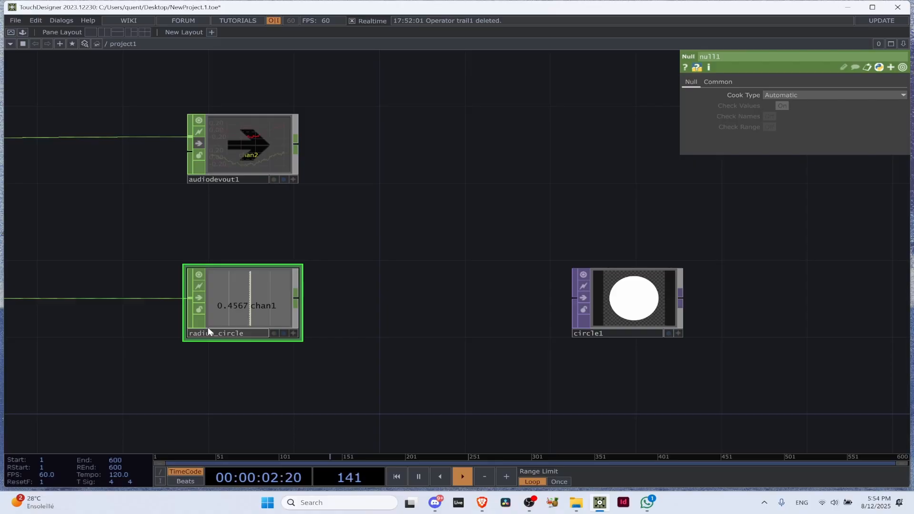
key(Return)
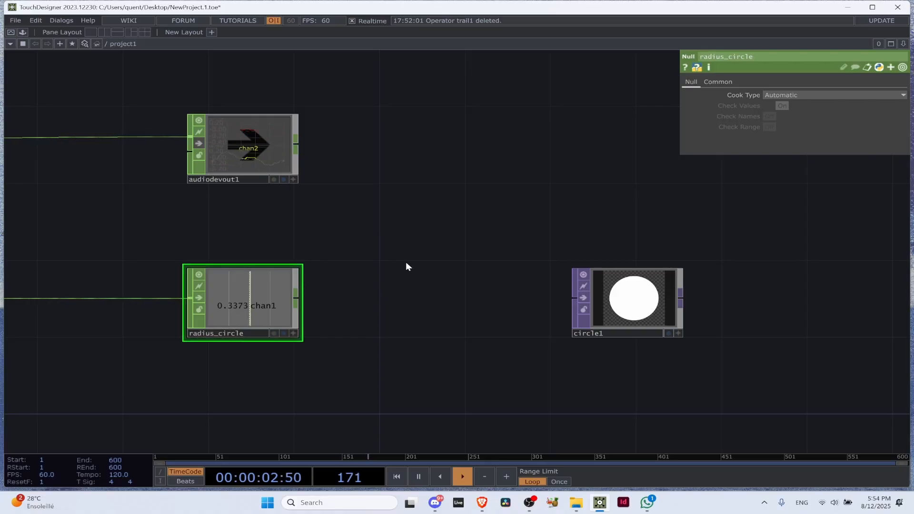
Move the Circle TOP closer to the radius_circle Null and expand its Radius parameter into its components
scroll(418, 285, down, 3)
drag(505, 304, 459, 303)
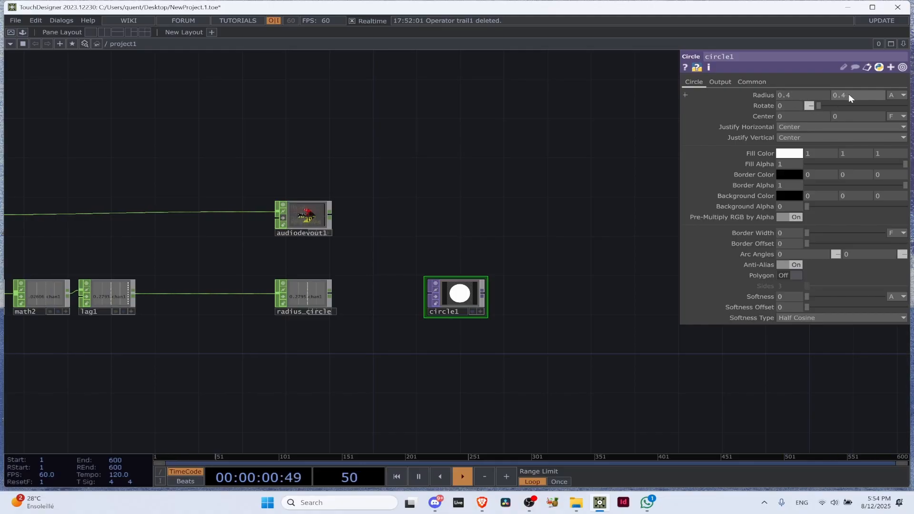
click(686, 95)
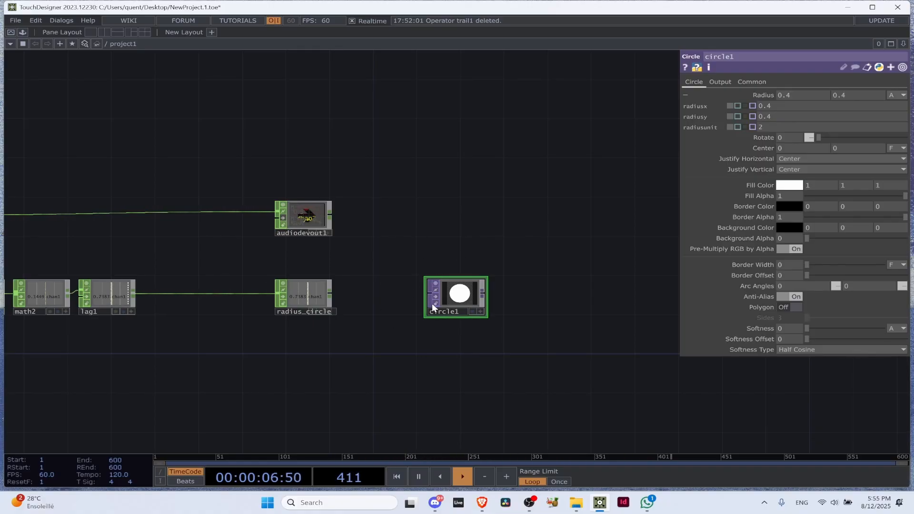
Move the Audio Device Out CHOP slightly down towards the radius_circle Null
key(Tab)
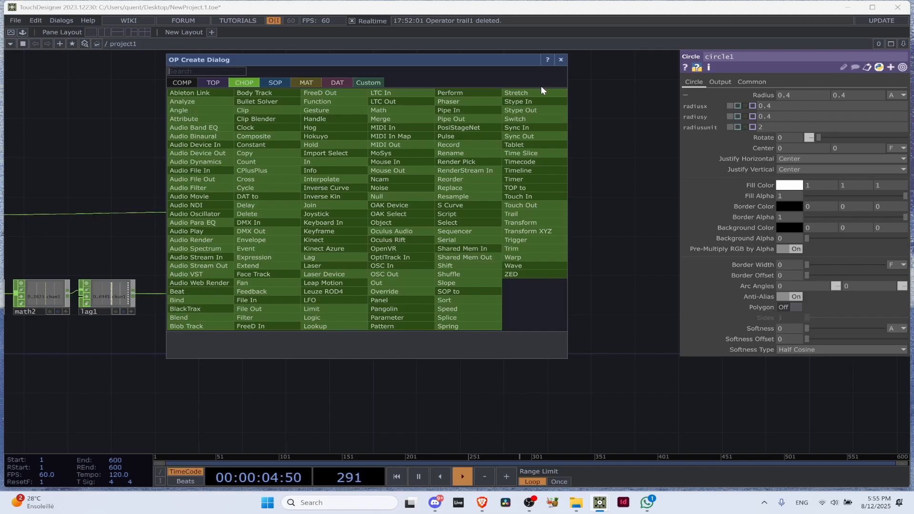
click(562, 63)
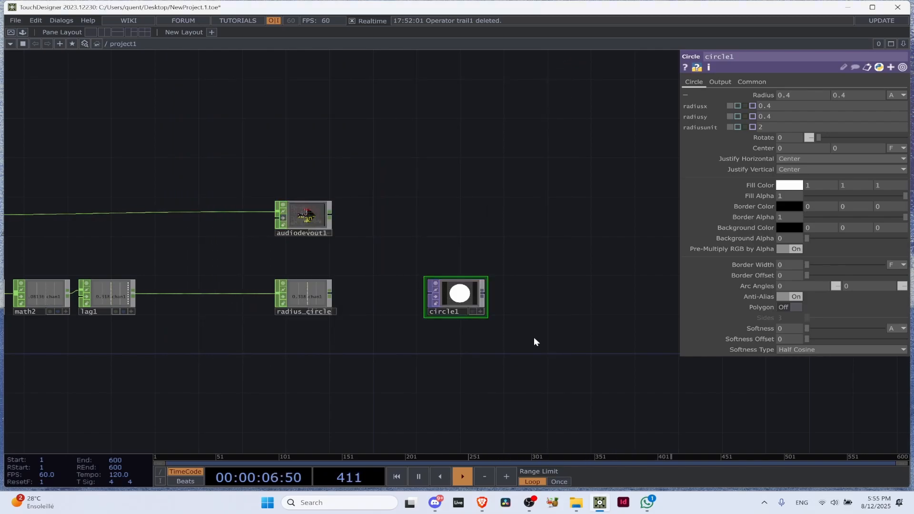
drag(319, 214, 320, 221)
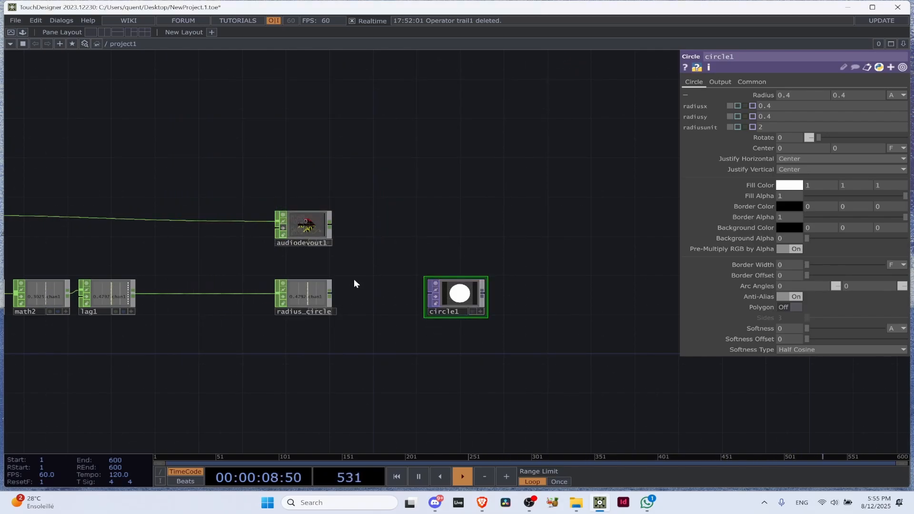
scroll(367, 279, up, 3)
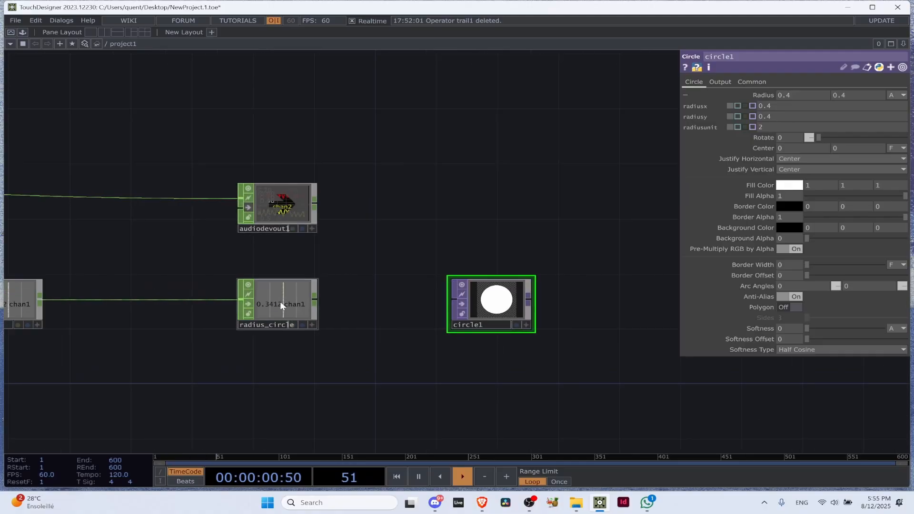
scroll(238, 320, down, 1)
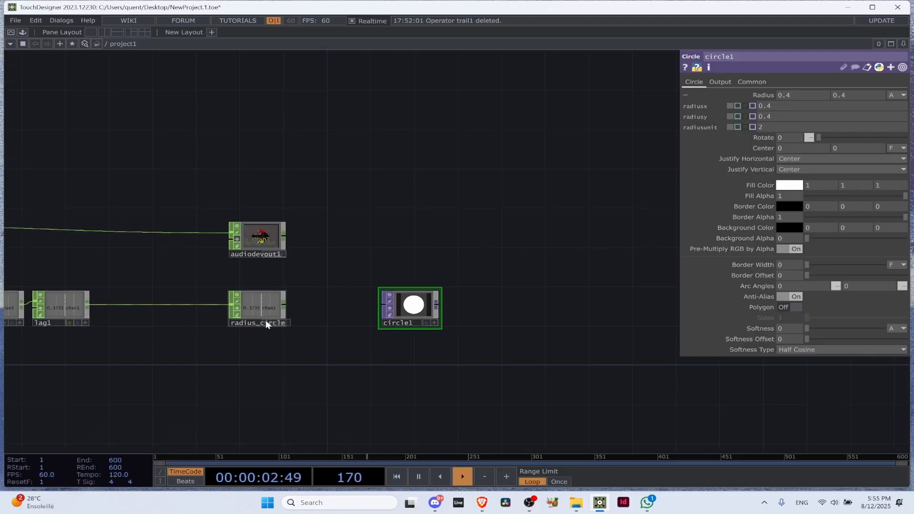
scroll(267, 285, up, 3)
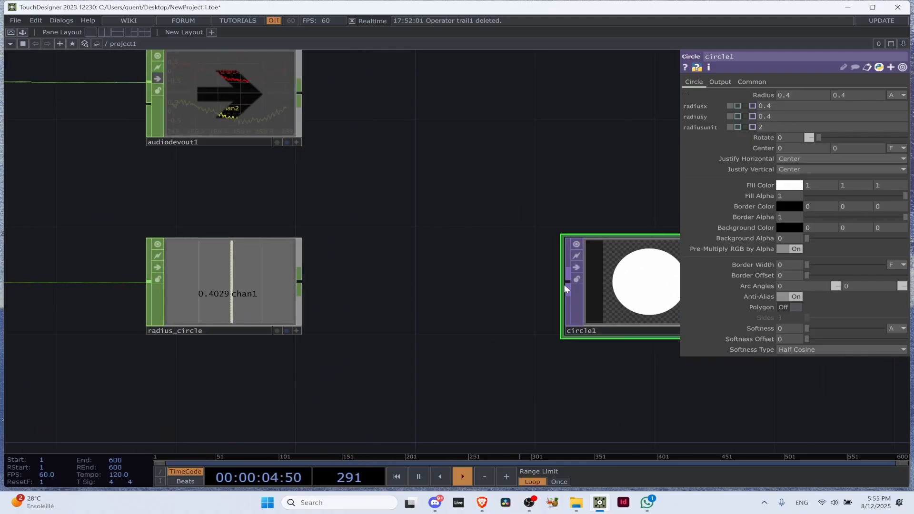
click(236, 274)
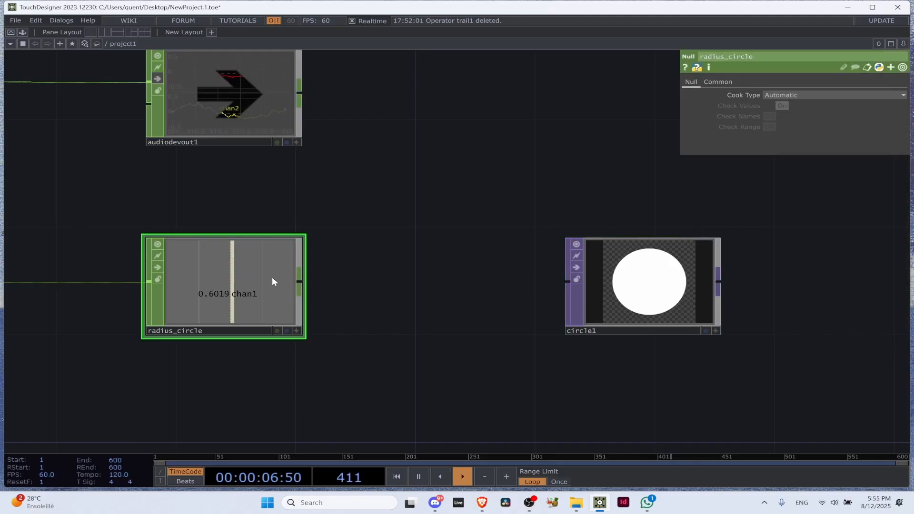
click(630, 274)
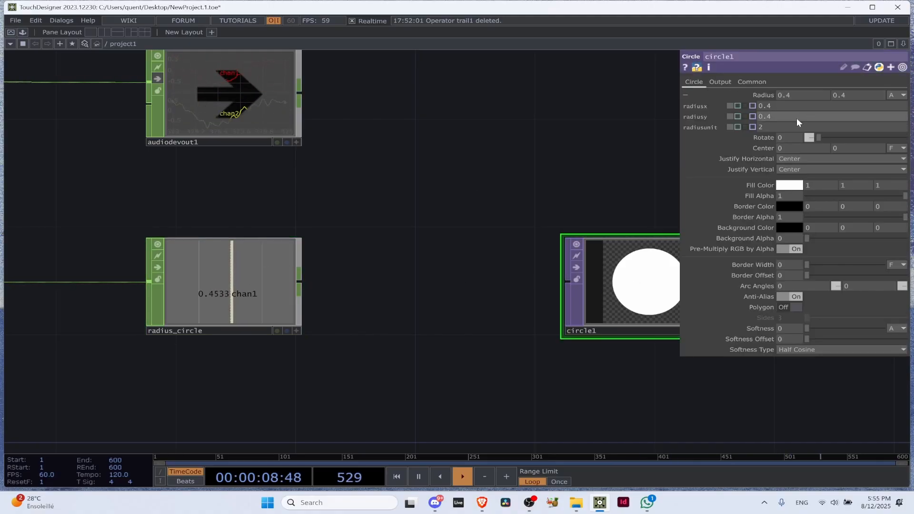
Try toggling the radius_circle Null's viewer between active and inactive, and pick up its chan1 channel for export
click(265, 295)
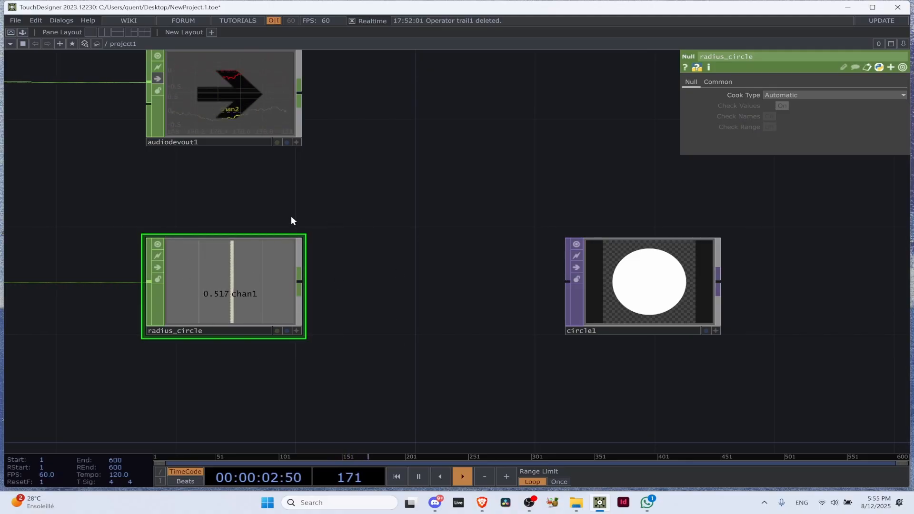
click(297, 330)
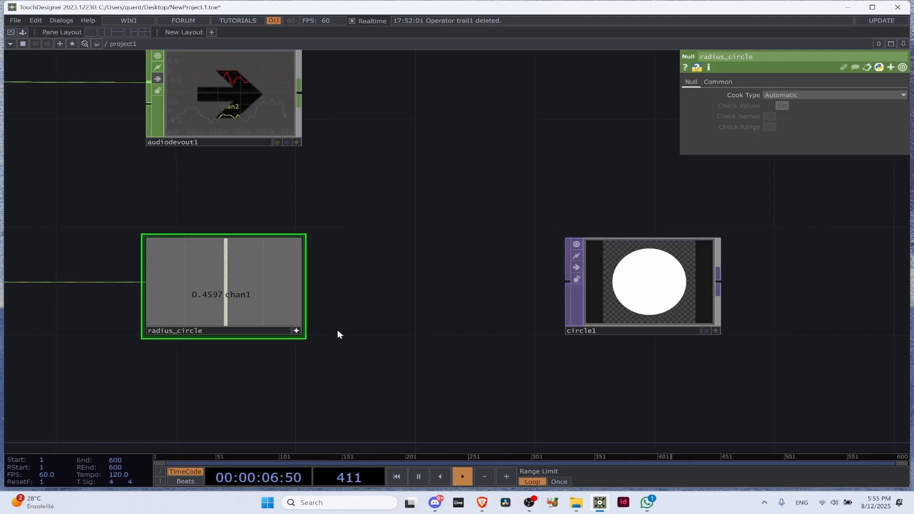
click(295, 329)
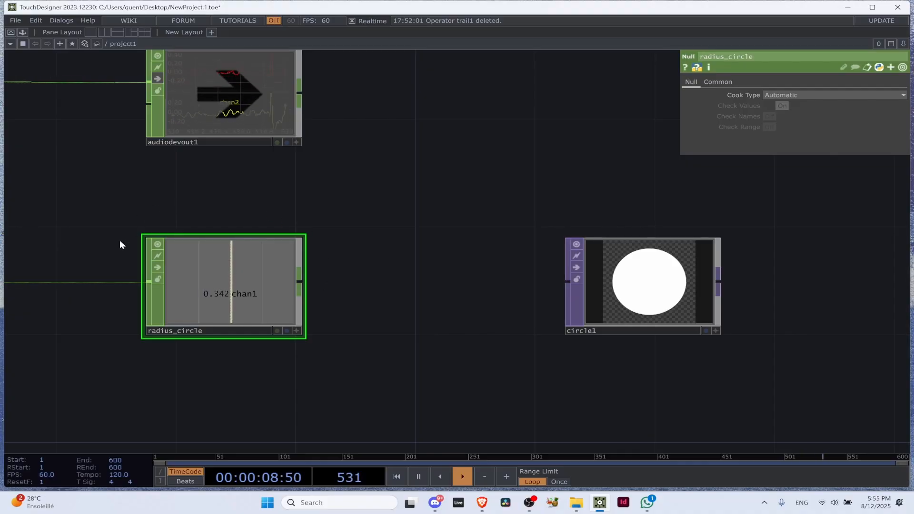
click(296, 331)
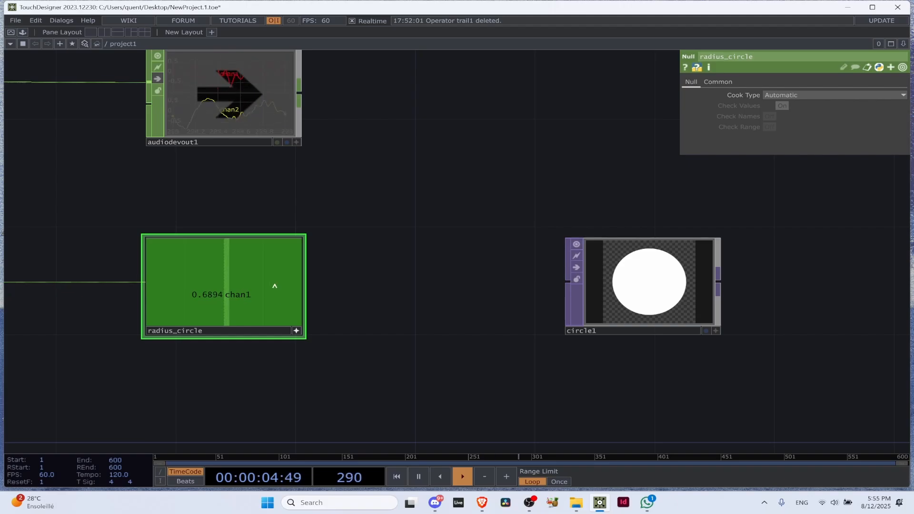
click(242, 271)
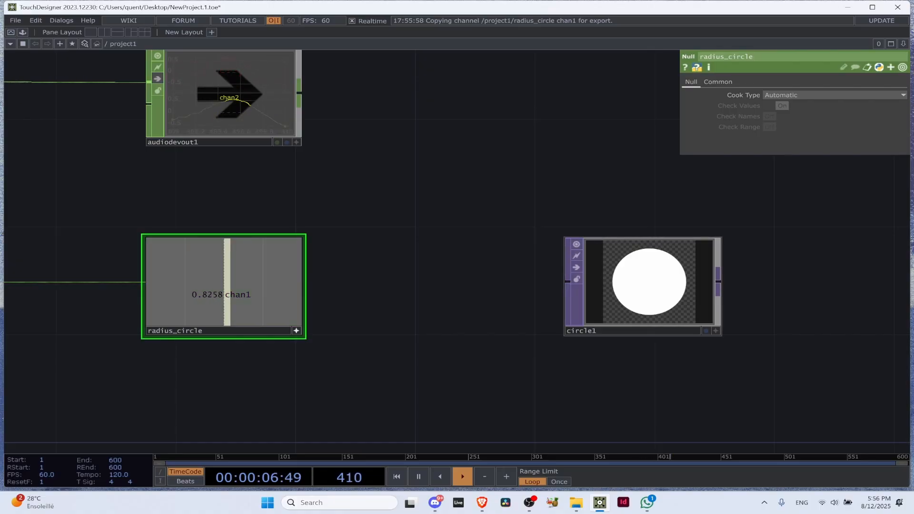
Make the radius_circle Null's viewer active and link its chan1 channel to the Circle TOP's X radius as a CHOP Reference
click(596, 250)
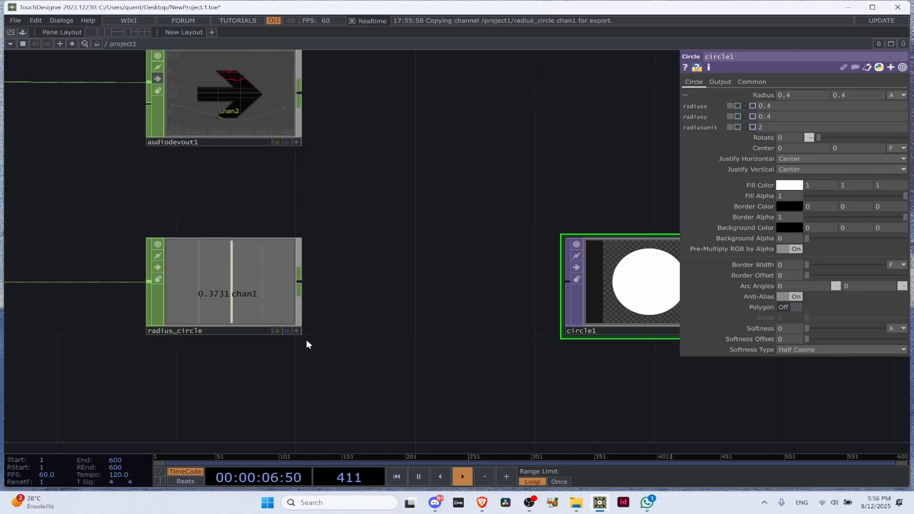
click(296, 331)
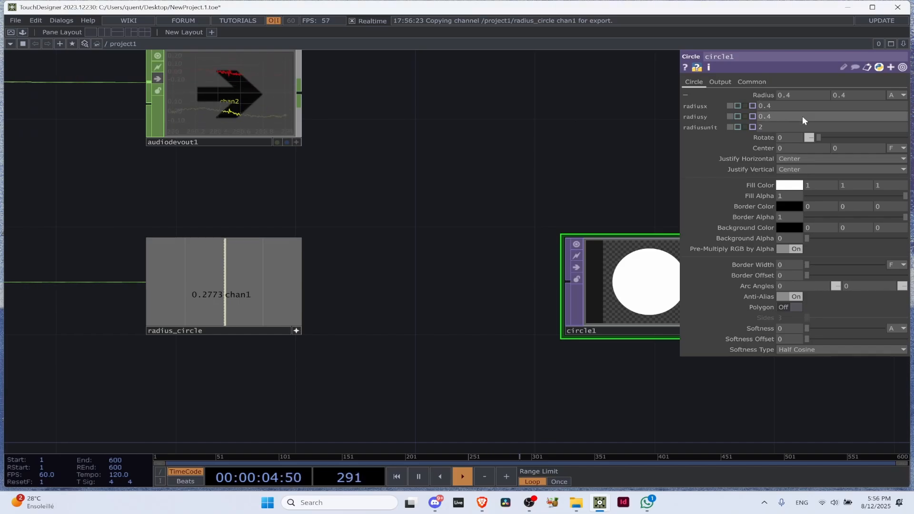
drag(231, 292, 803, 92)
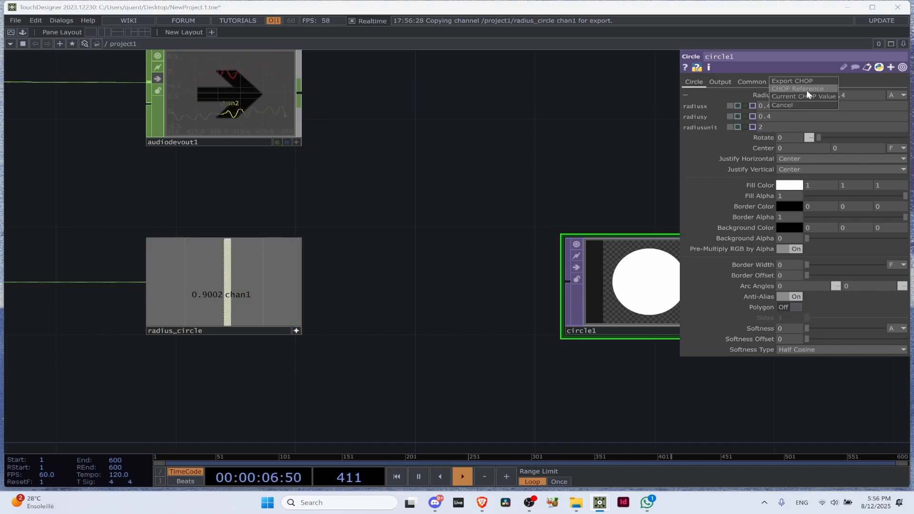
click(807, 90)
Link the radius_circle Null's chan1 channel to the Circle TOP's Y radius as a CHOP Reference
drag(614, 291, 418, 298)
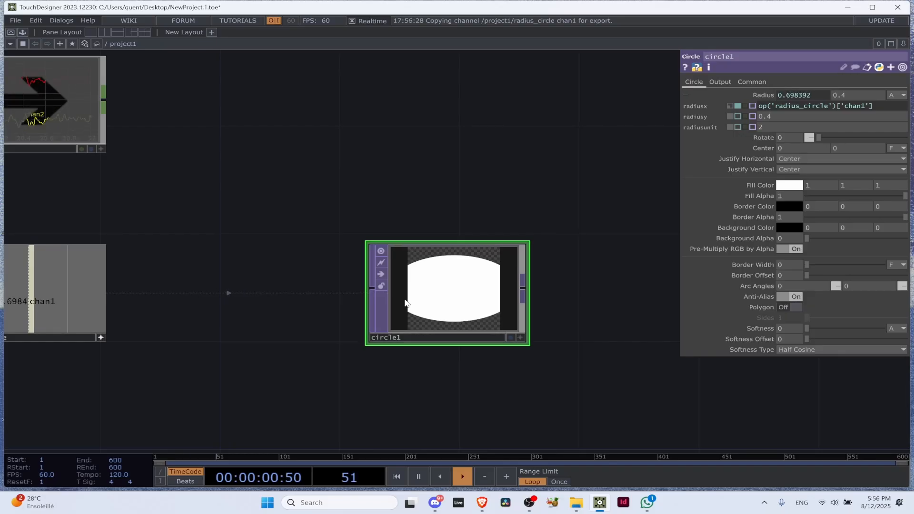
scroll(104, 391, down, 2)
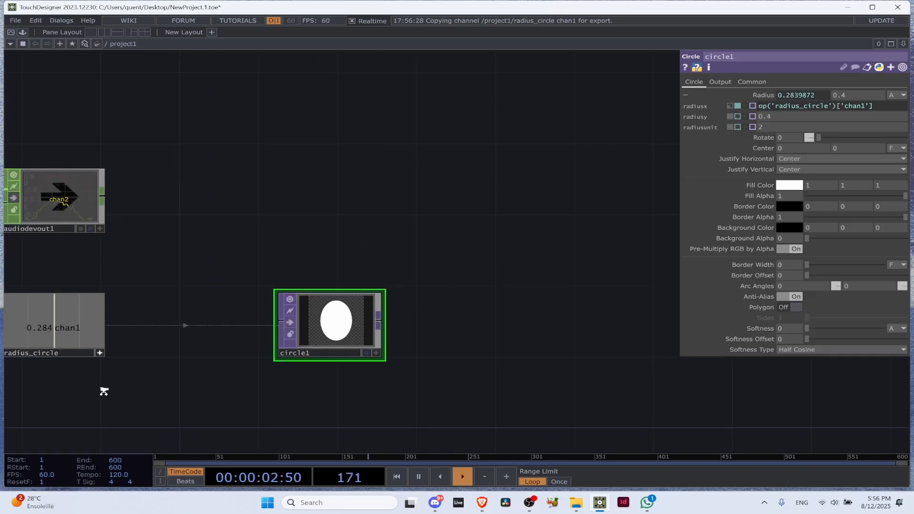
scroll(104, 391, down, 2)
drag(104, 391, 199, 352)
scroll(197, 391, down, 5)
drag(197, 391, 248, 372)
scroll(255, 353, up, 5)
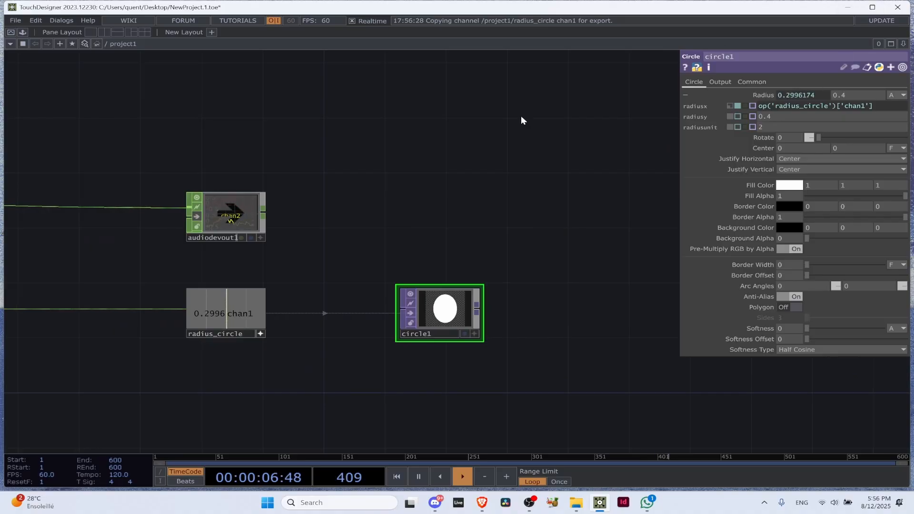
drag(208, 320, 860, 96)
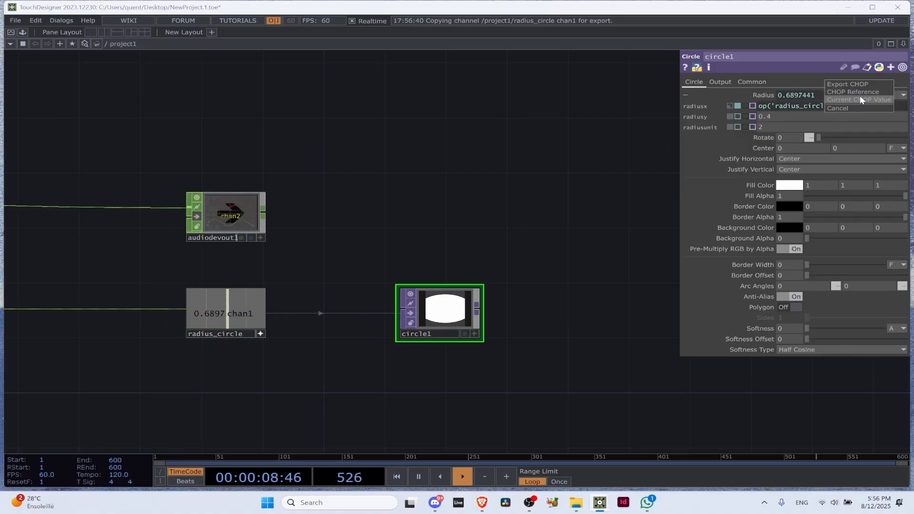
click(870, 91)
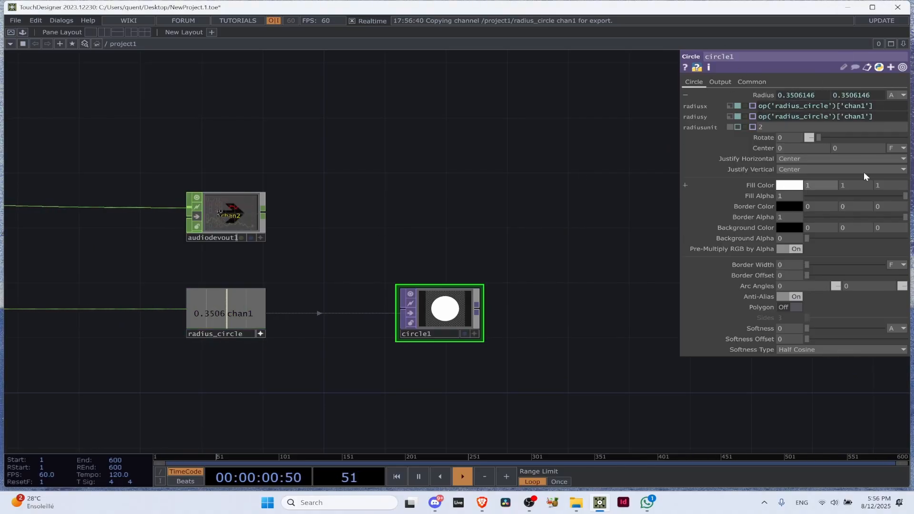
Add an Audio Device In CHOP directly below the Audio File In CHOP
scroll(385, 306, down, 5)
drag(270, 348, 439, 348)
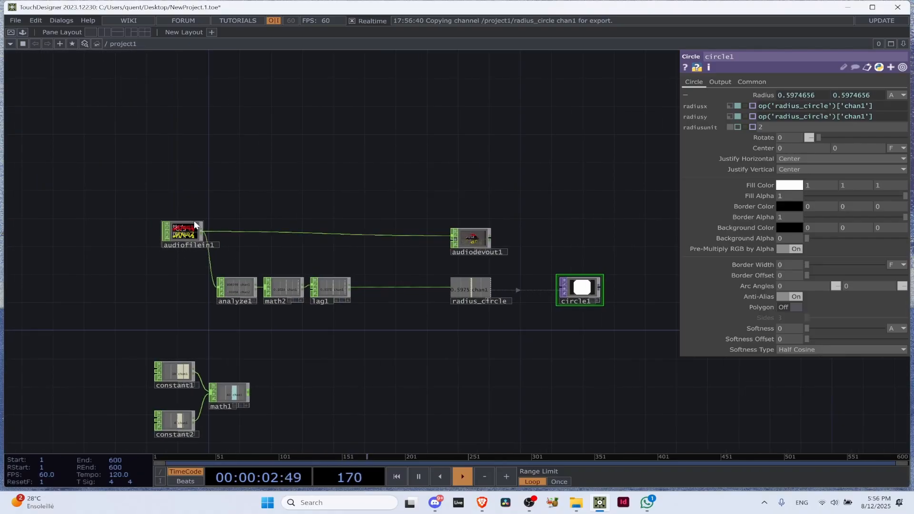
scroll(193, 221, up, 5)
key(Tab)
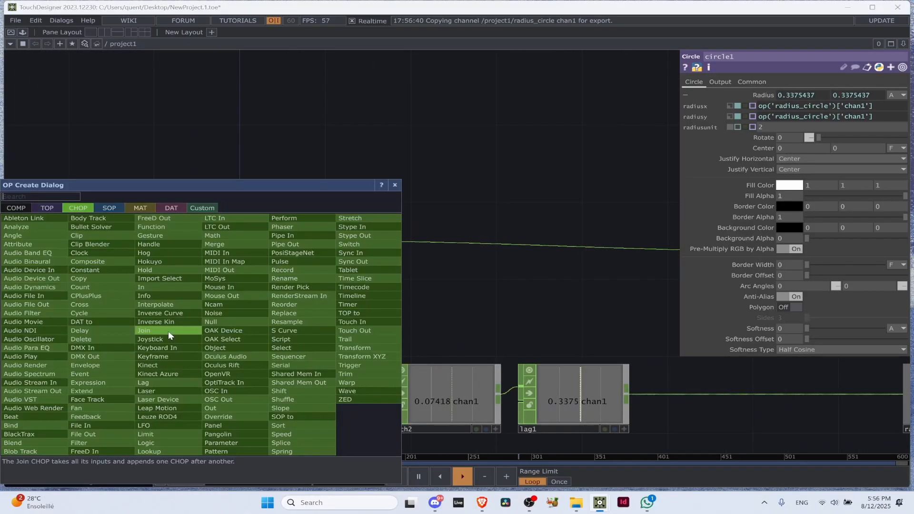
text(audio)
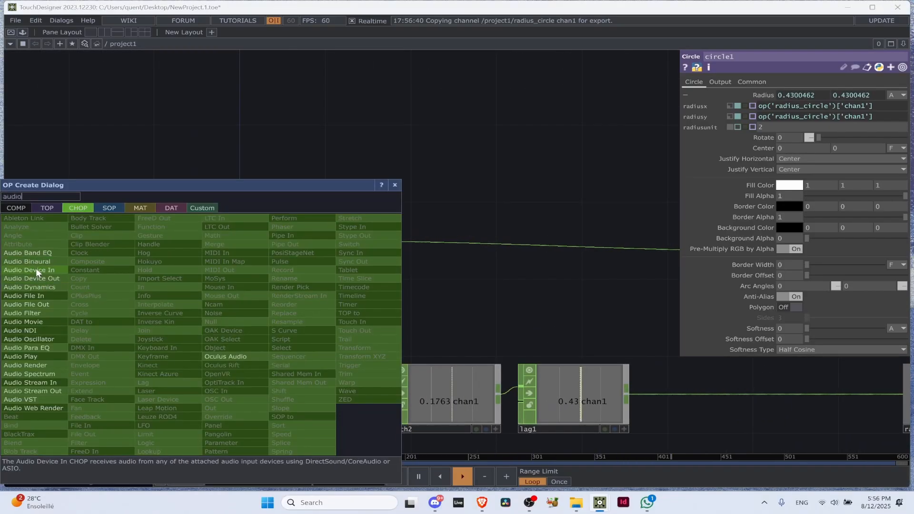
click(35, 270)
click(166, 336)
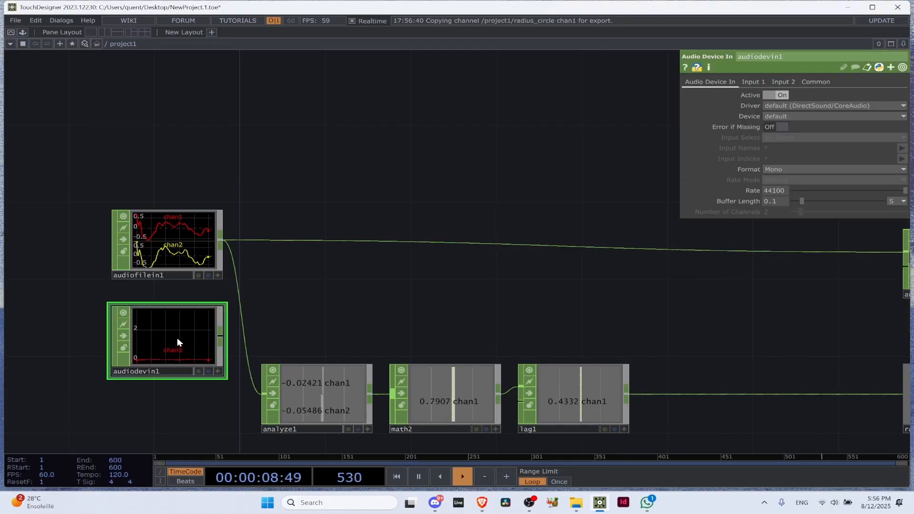
Connect the Audio Device In CHOP to the Analyze and Audio Device Out CHOPs, replacing the Audio File In CHOP as their source
scroll(166, 348, up, 3)
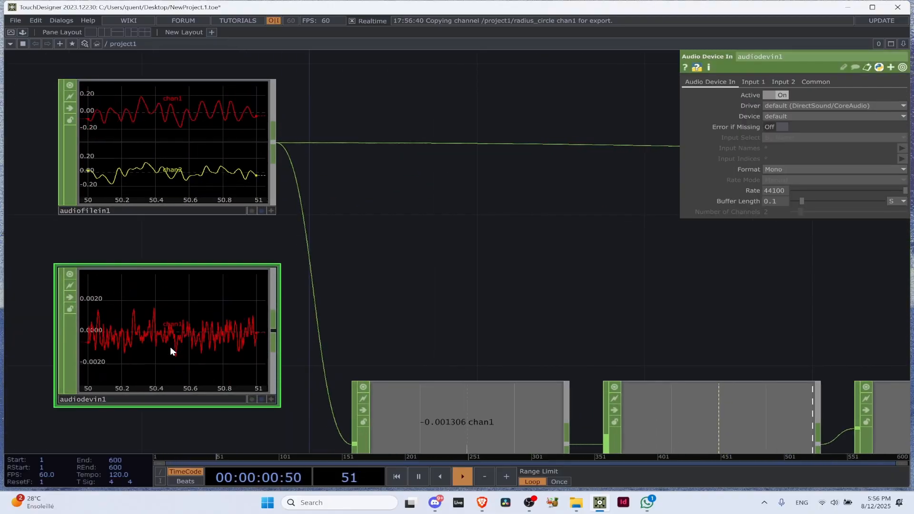
drag(274, 330, 319, 333)
scroll(293, 317, down, 5)
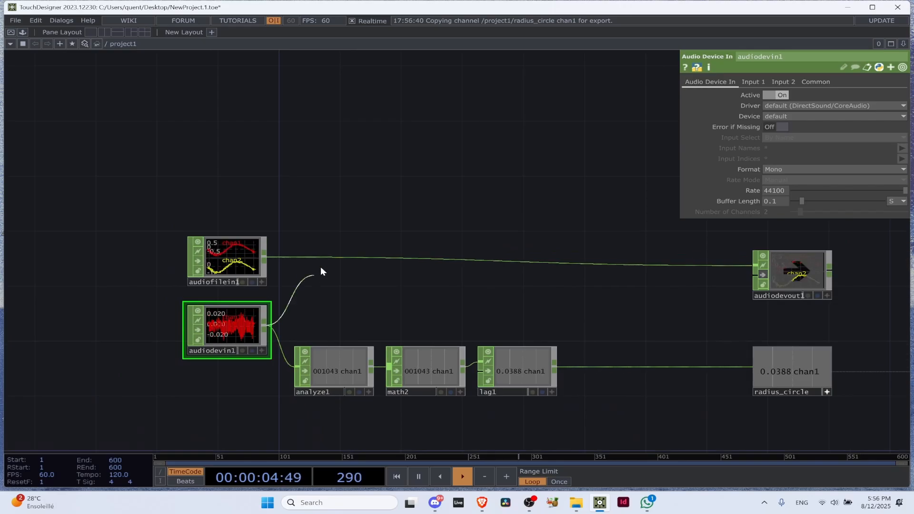
drag(265, 326, 324, 257)
Delete the Audio File In and Audio Device Out CHOPs from the network
click(248, 263)
drag(636, 293, 406, 273)
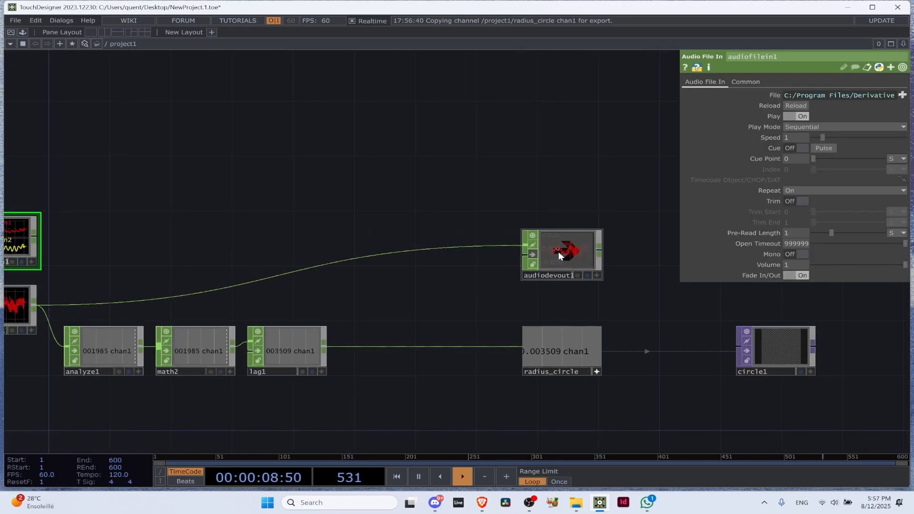
click(558, 251)
key(Delete)
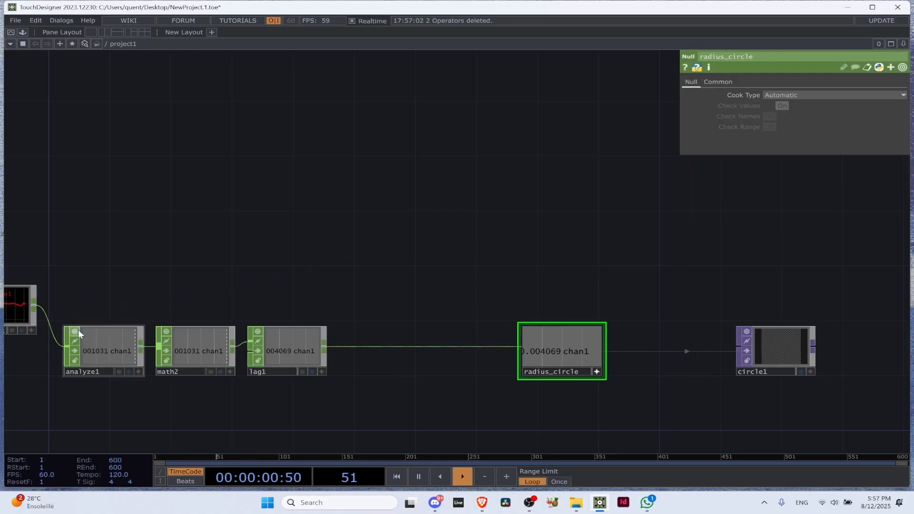
Place the Audio Device In CHOP above and to the left of the Analyze CHOP, and move the Circle TOP closer to the Null
drag(19, 305, 95, 264)
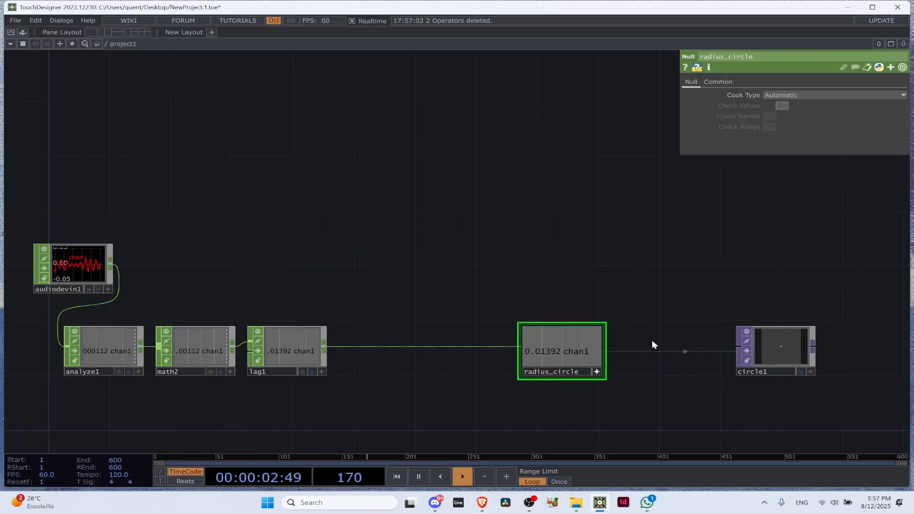
scroll(786, 355, up, 8)
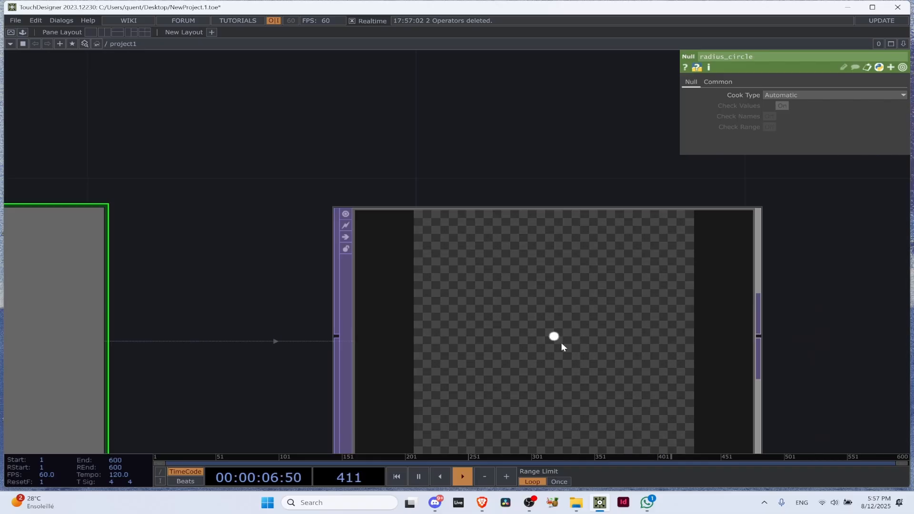
scroll(562, 343, down, 10)
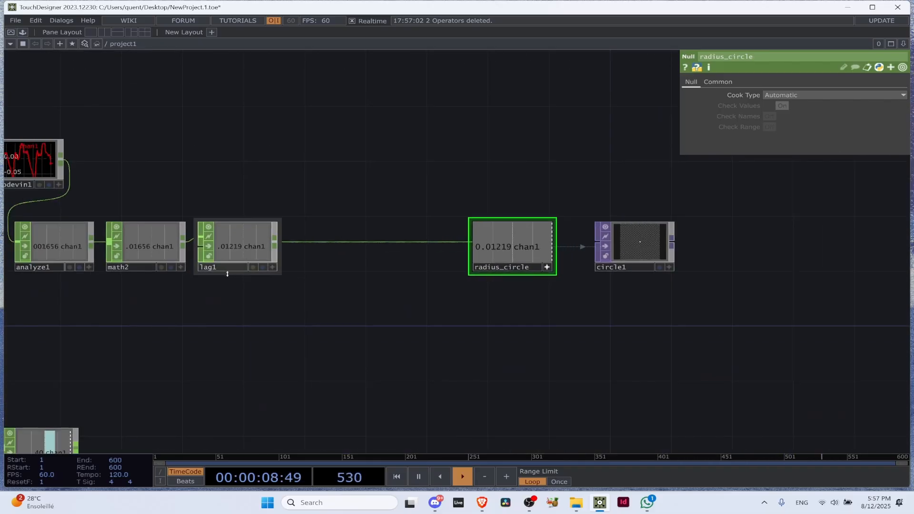
drag(446, 141, 762, 134)
drag(353, 170, 228, 257)
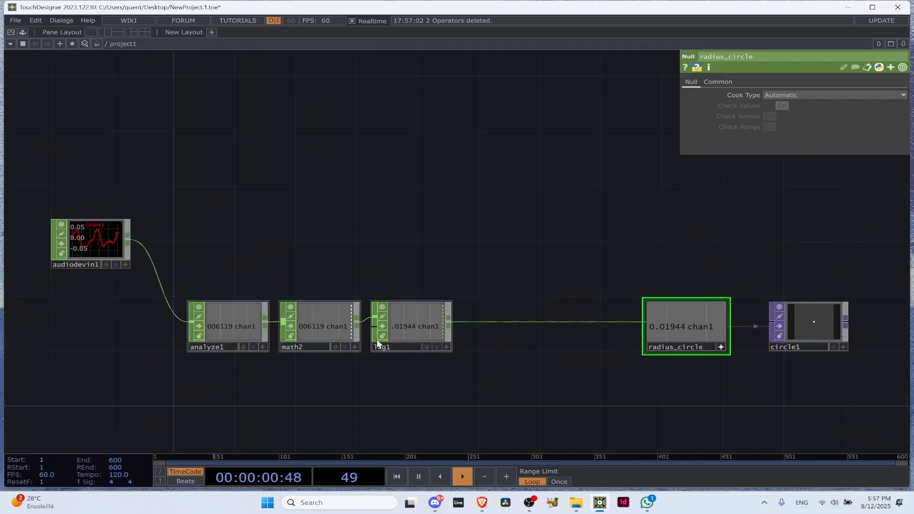
Set the Multiply of the Math CHOP between Analyze and Lag to 100
drag(376, 338, 308, 369)
click(272, 371)
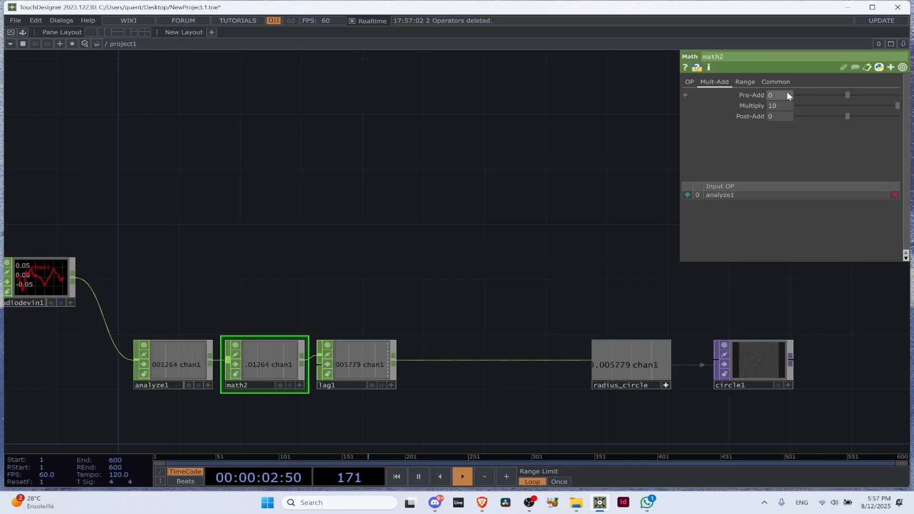
click(781, 105)
text(0)
key(Return)
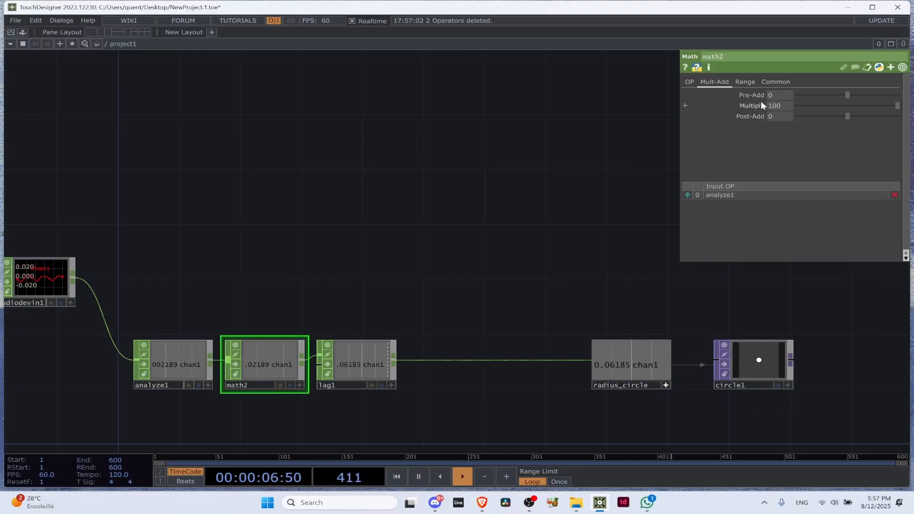
Raise the Math CHOP's Multiply to 1000 and check how the Circle TOP reacts to the microphone
click(784, 106)
text(0)
key(Return)
drag(749, 296, 538, 283)
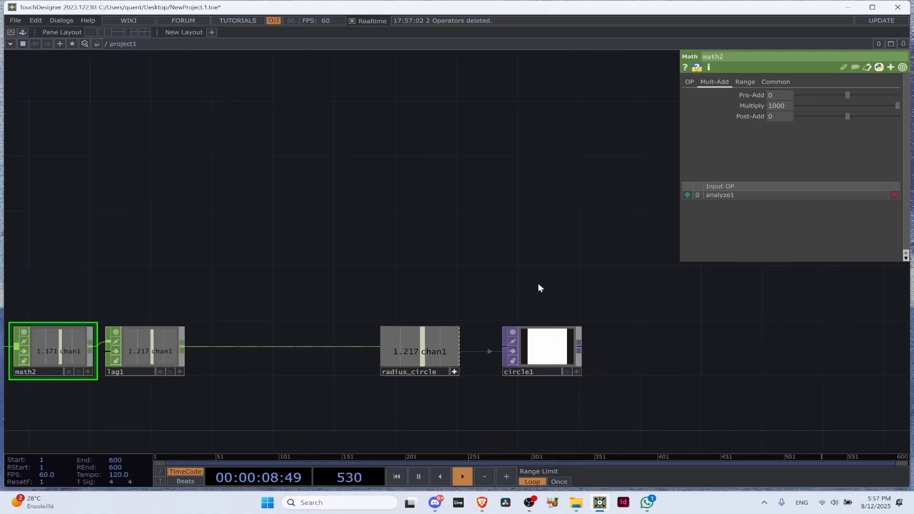
scroll(548, 352, up, 5)
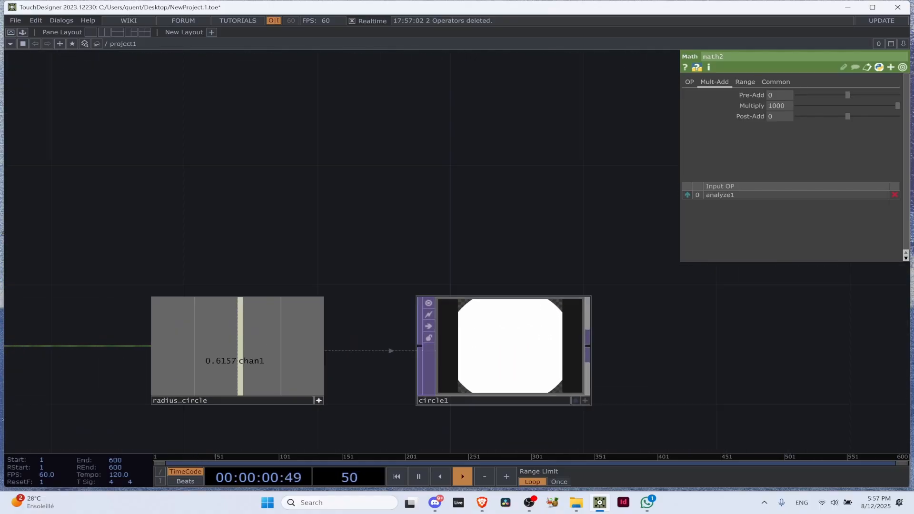
scroll(537, 355, down, 5)
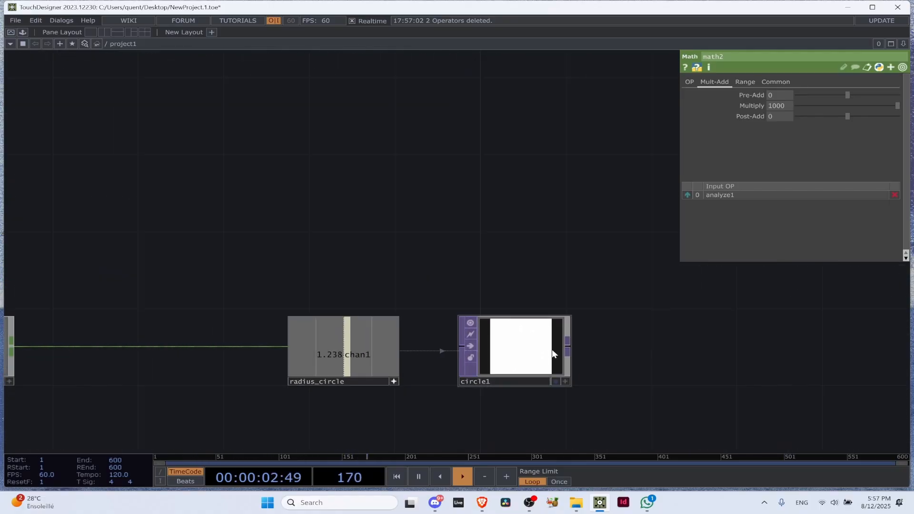
Set the Math CHOP's Multiply to 500 and check the Circle TOP's size
drag(58, 304, 258, 278)
click(171, 318)
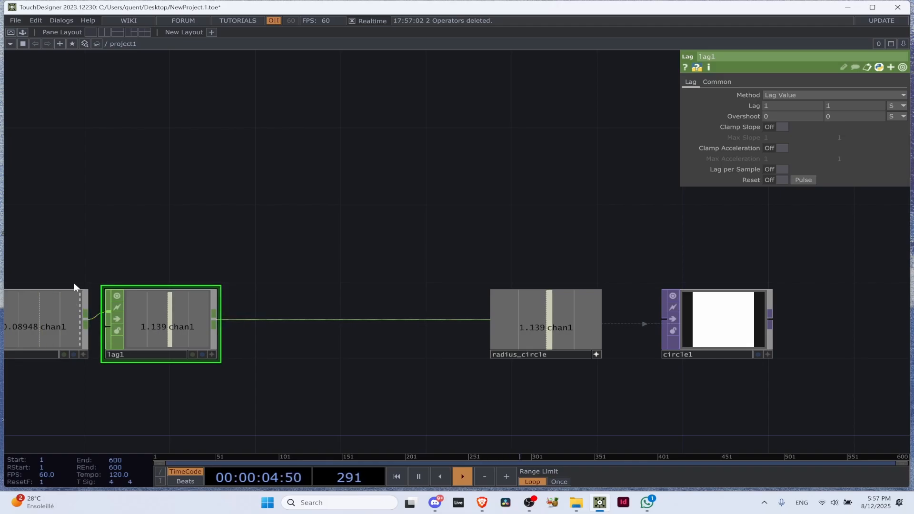
click(66, 310)
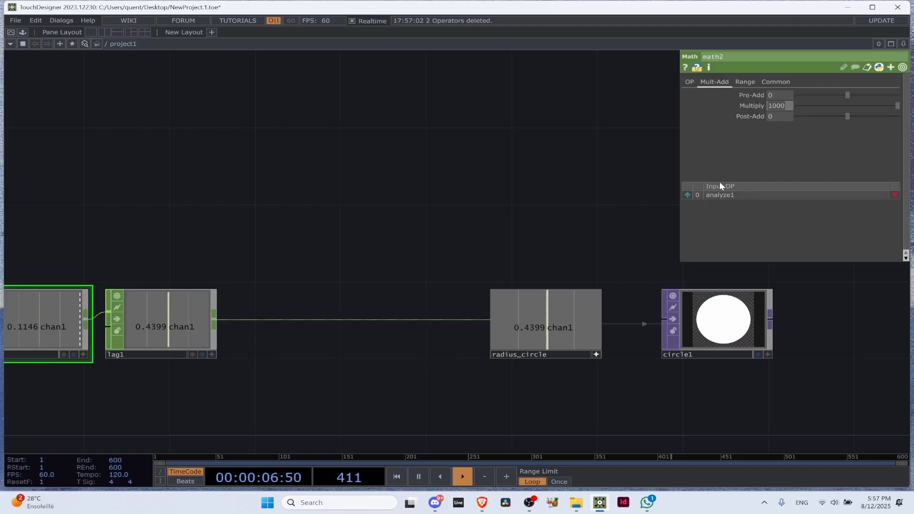
text(500)
drag(501, 173, 277, 174)
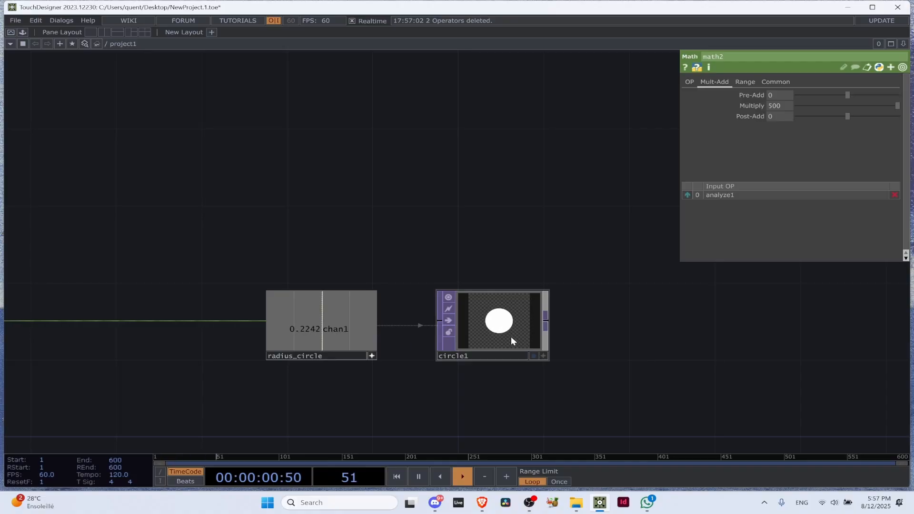
Turn off the active viewer of the radius_circle Null and inspect the Audio Device In CHOP's waveform
click(372, 356)
scroll(346, 233, down, 6)
drag(341, 184, 422, 184)
drag(196, 228, 200, 204)
scroll(208, 193, up, 5)
scroll(208, 193, up, 1)
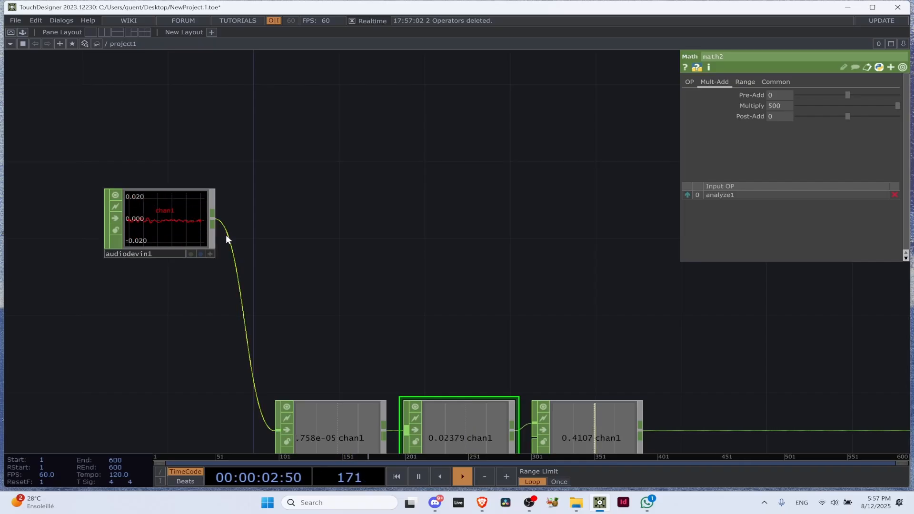
Examine the Analyze, Math and Lag CHOPs' values and parameters along the chain to the Circle TOP
scroll(253, 288, down, 5)
scroll(286, 313, up, 8)
click(285, 350)
scroll(286, 350, up, 2)
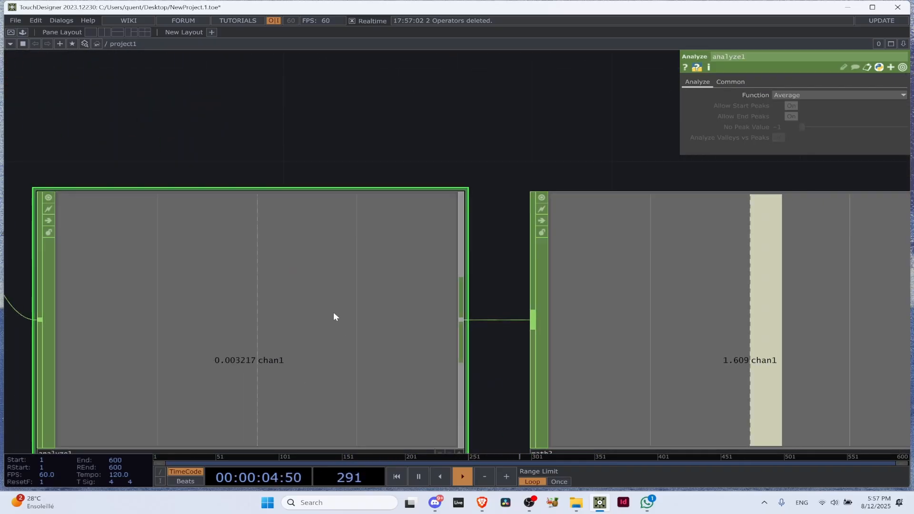
scroll(164, 312, down, 4)
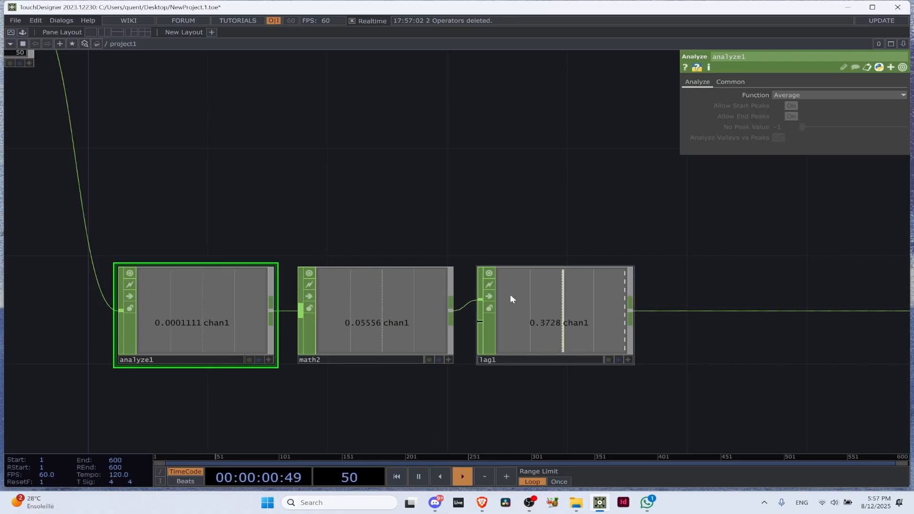
click(384, 313)
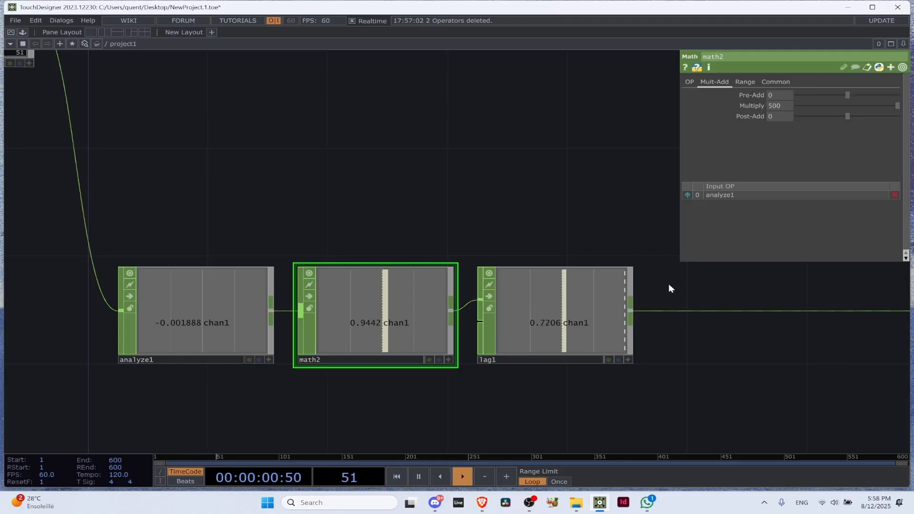
click(542, 320)
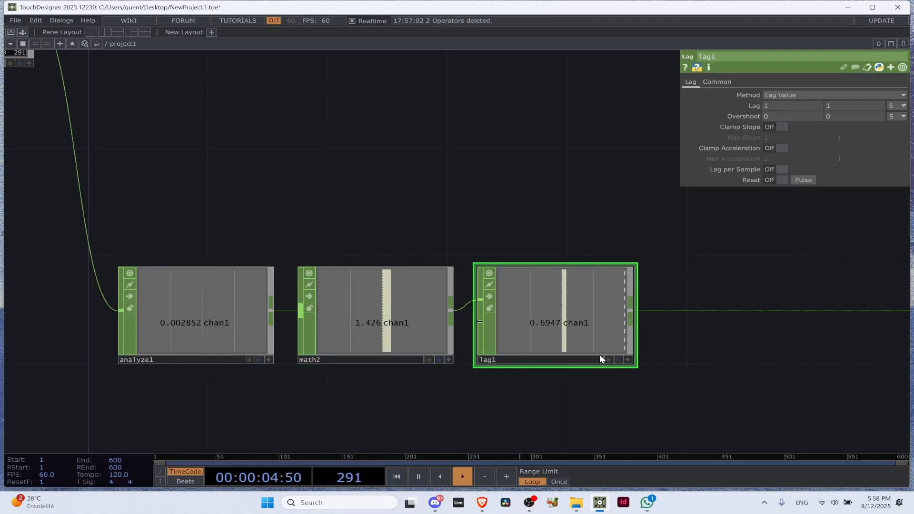
scroll(526, 342, down, 5)
scroll(721, 299, up, 5)
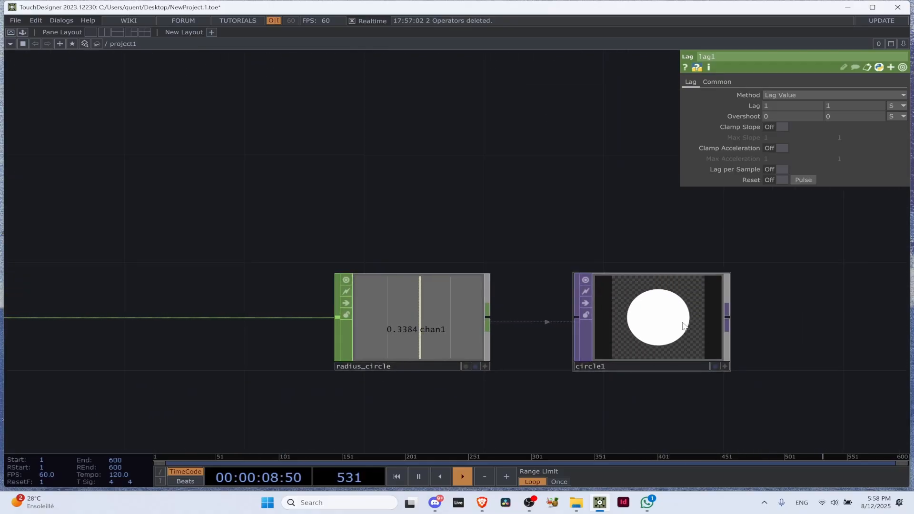
drag(279, 196, 662, 202)
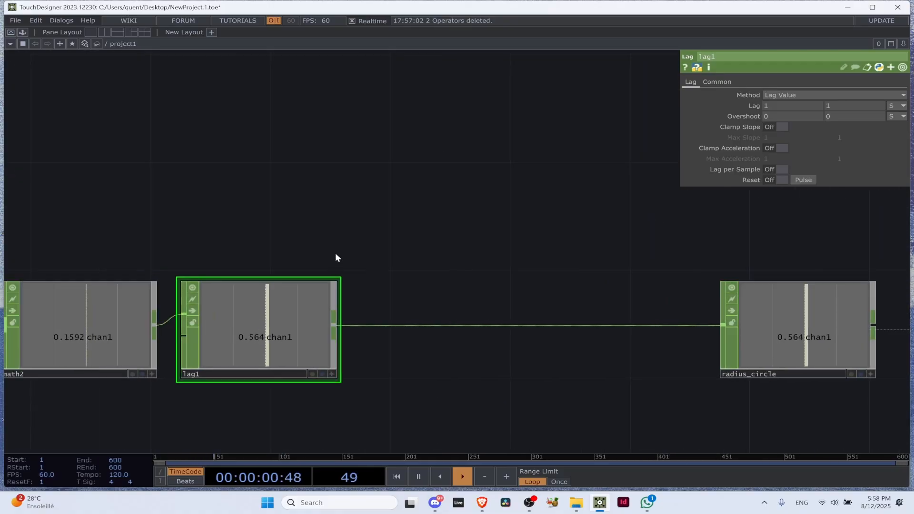
Set the Math CHOP's Multiply to 250
scroll(335, 256, down, 5)
click(220, 273)
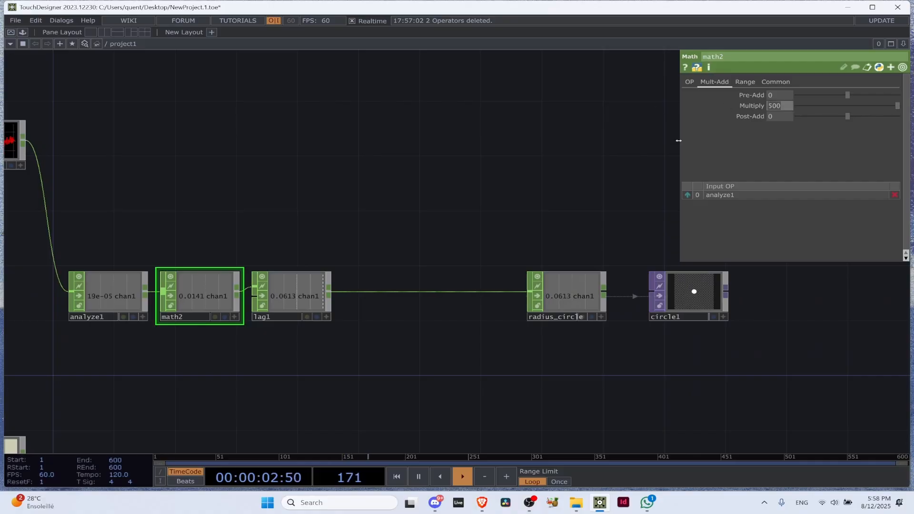
text(250)
drag(623, 245, 621, 241)
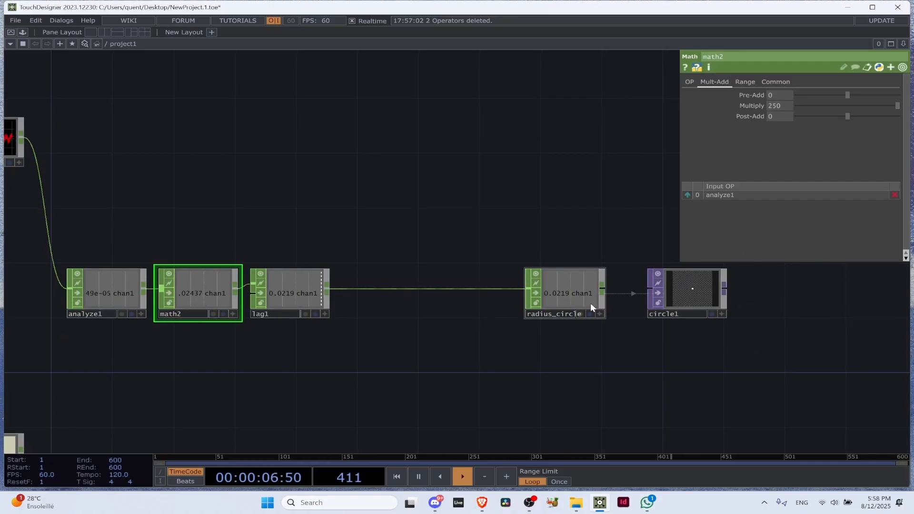
Check the Discord voice call, return to TouchDesigner and review the Analyze and Math CHOPs' parameters
click(435, 503)
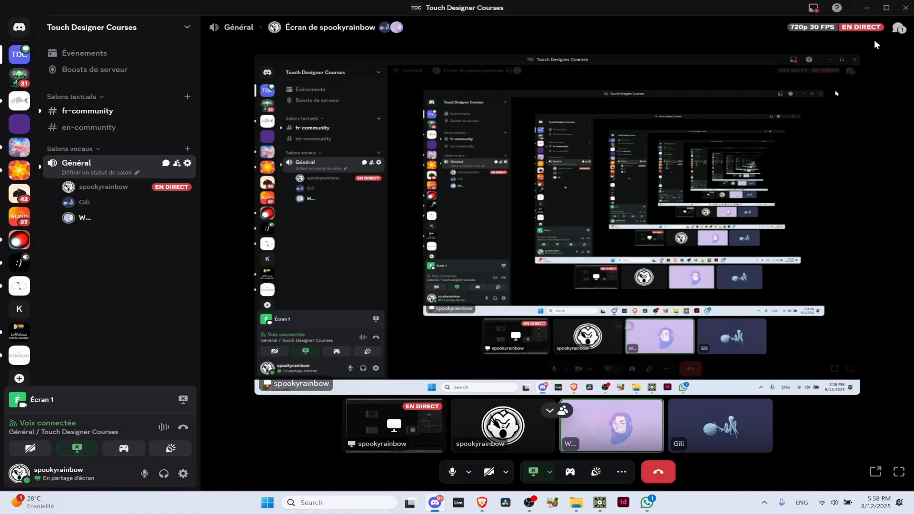
key(alt+Tab)
click(131, 300)
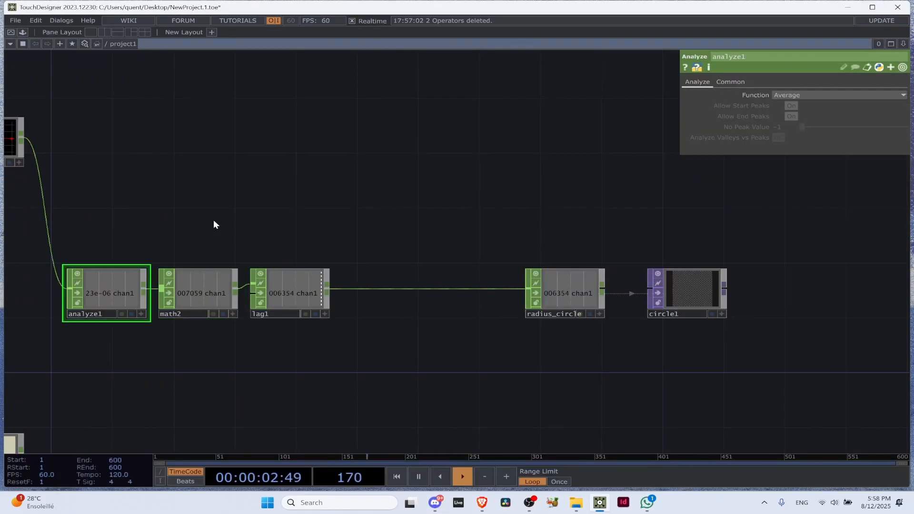
drag(282, 181, 530, 188)
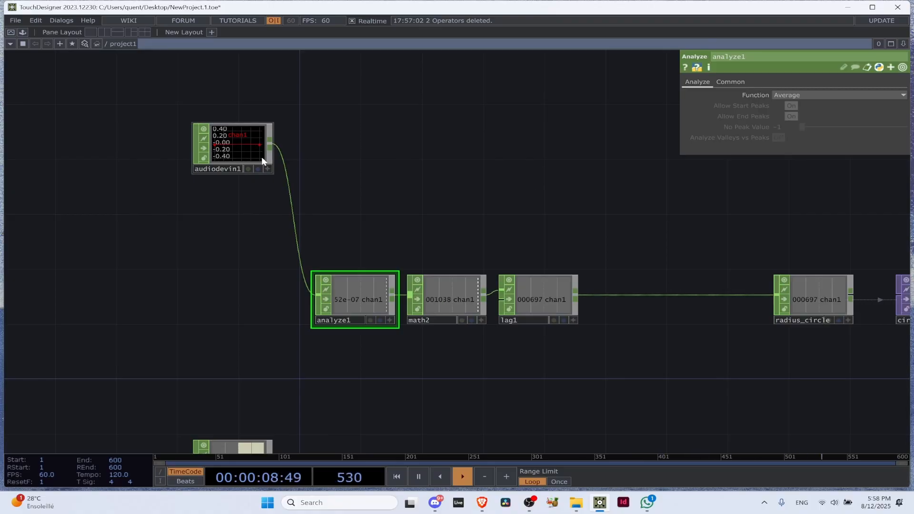
click(460, 307)
drag(434, 220, 335, 158)
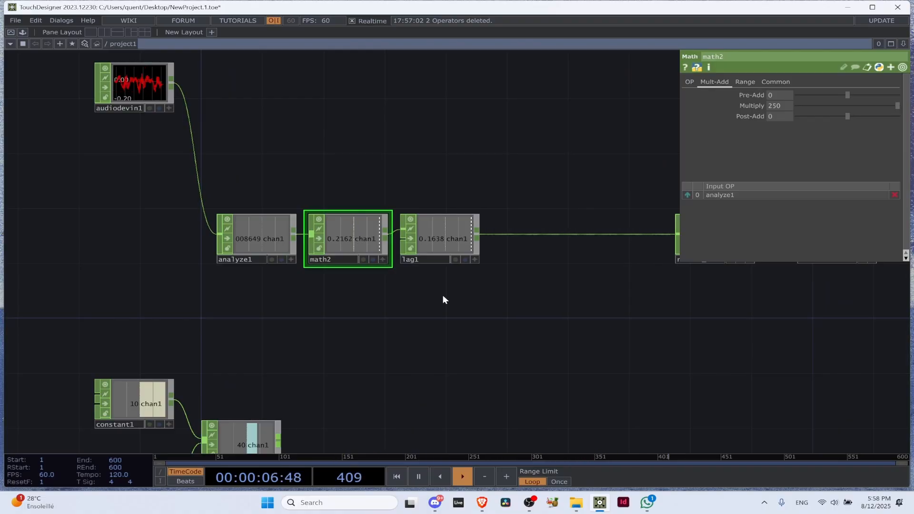
Move the Lag CHOP above the Math CHOP and attach a new Trail CHOP to the Math CHOP's output
scroll(432, 292, down, 2)
drag(432, 249, 368, 210)
scroll(450, 251, up, 3)
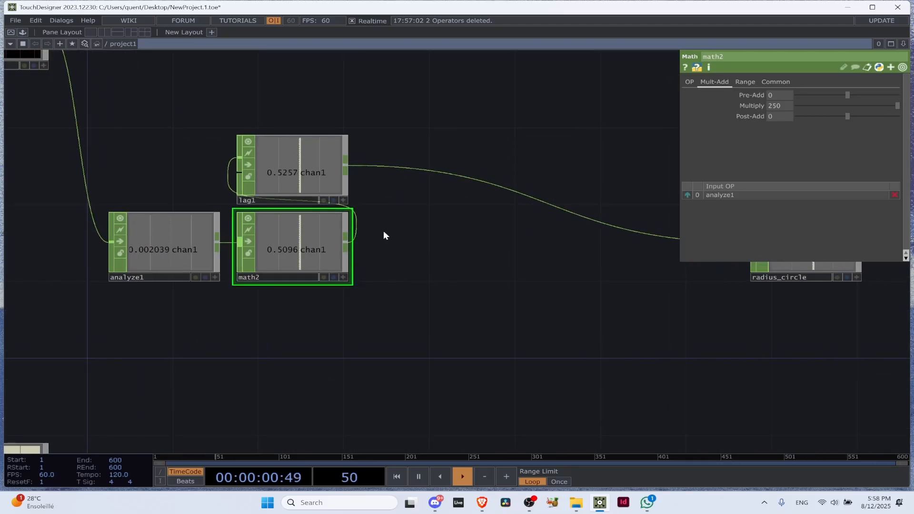
click(345, 240)
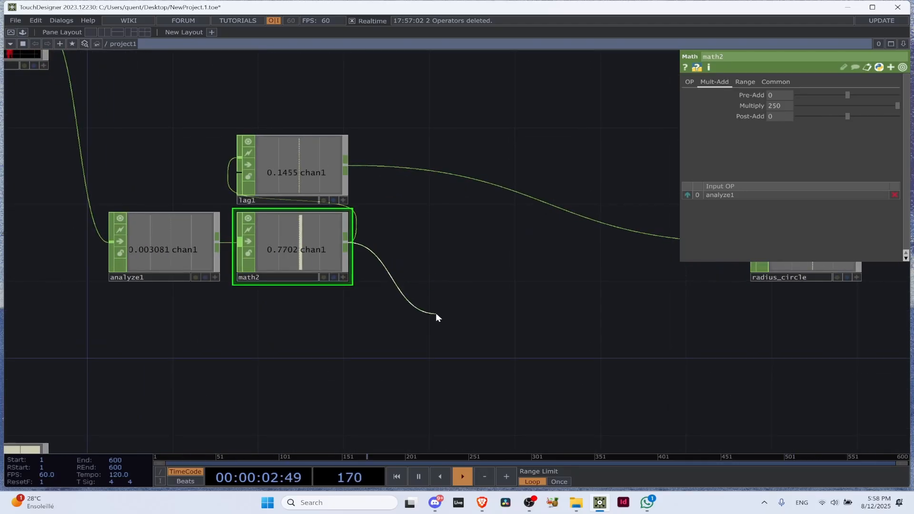
click(436, 313)
text(tr)
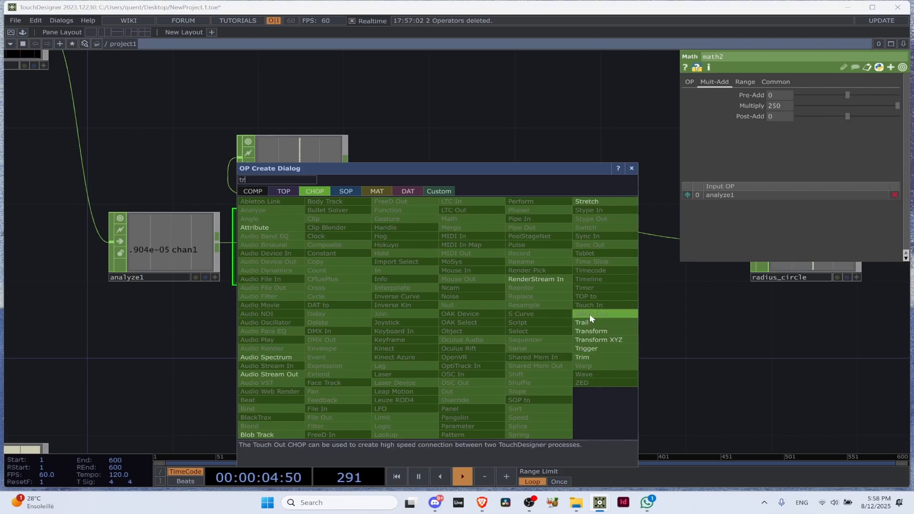
click(585, 323)
click(464, 305)
scroll(402, 225, up, 3)
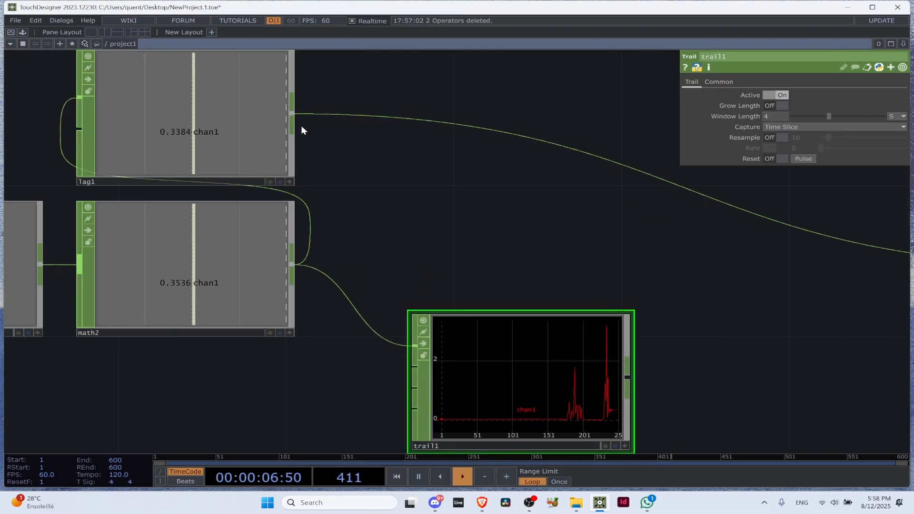
Connect the Lag CHOP's output to the Trail CHOP's second input to graph both signals
drag(292, 115, 413, 366)
drag(648, 380, 518, 285)
scroll(481, 321, up, 3)
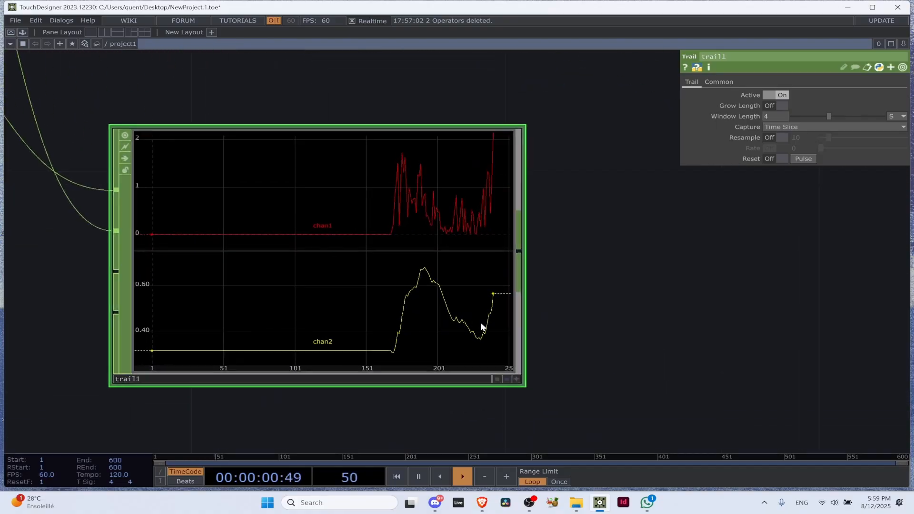
Pause the timeline and compare the raw and lagged curves in the Trail CHOP
scroll(407, 255, down, 3)
scroll(406, 296, up, 5)
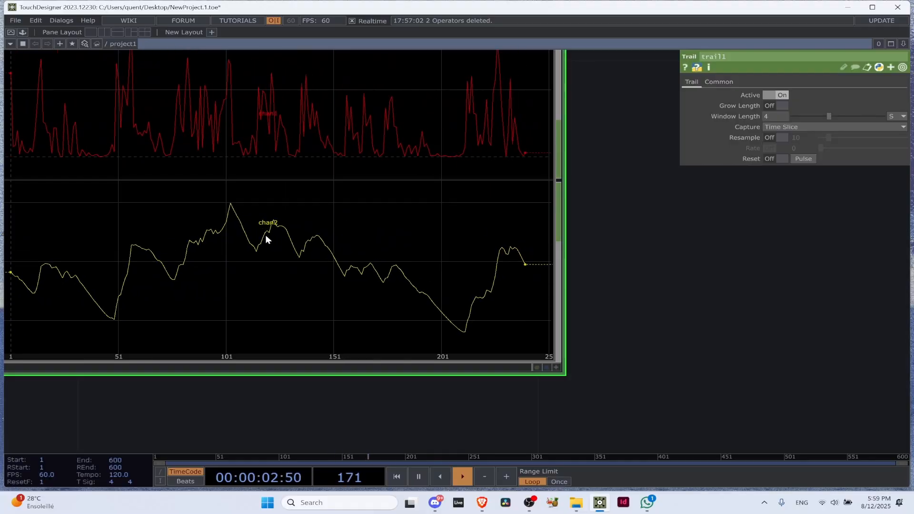
key(space)
scroll(650, 273, down, 3)
scroll(326, 133, up, 8)
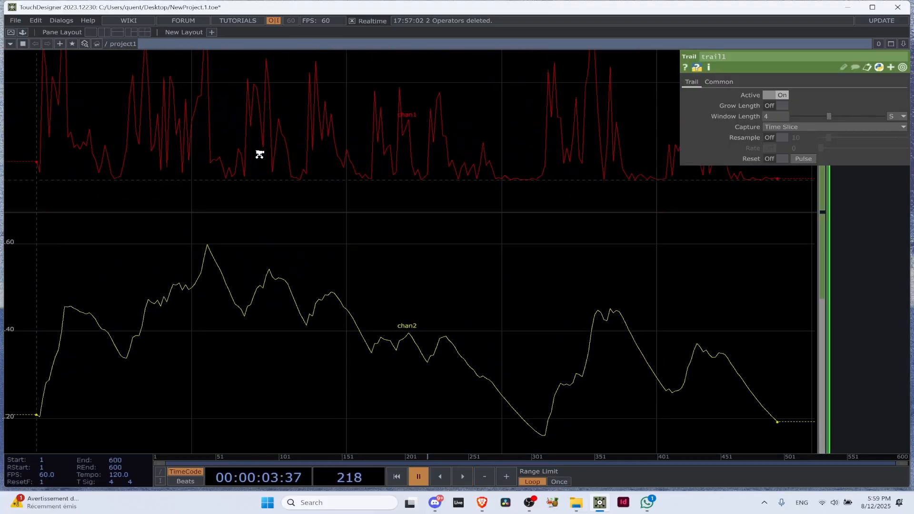
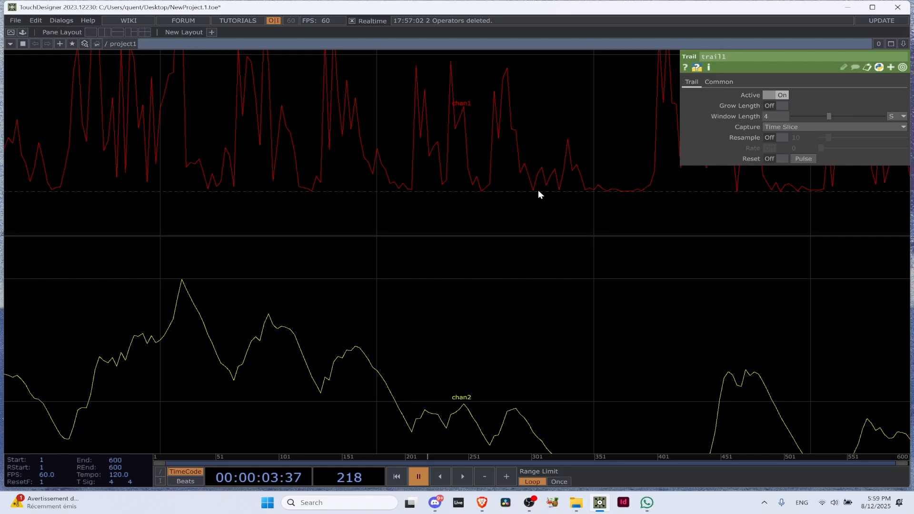
Resume timeline playback and watch the live Trail CHOP curves and the circle's reaction to the audio
scroll(537, 190, down, 10)
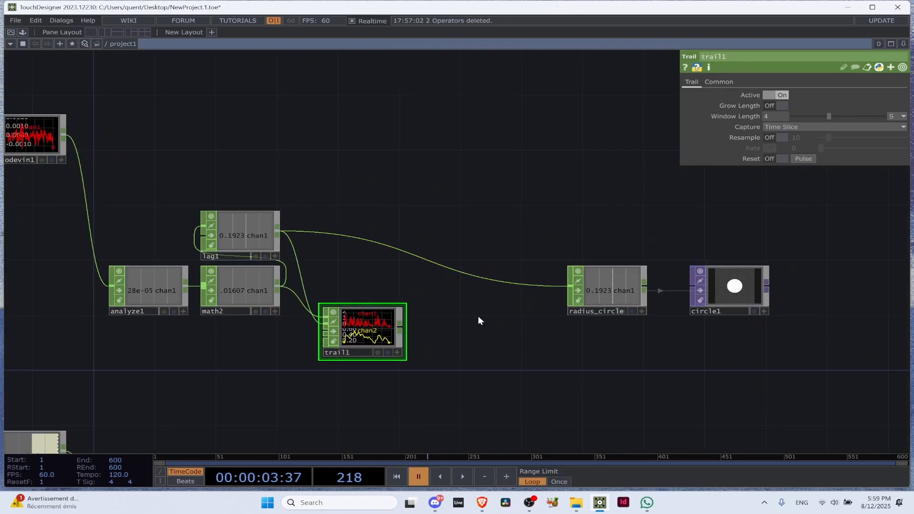
scroll(455, 308, up, 2)
drag(548, 193, 517, 198)
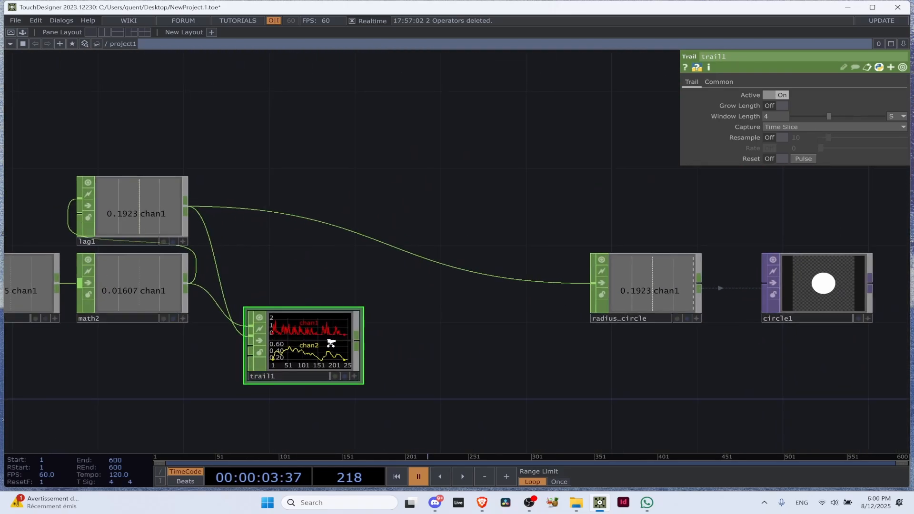
scroll(330, 343, down, 4)
key(space)
scroll(353, 349, up, 6)
drag(268, 338, 267, 258)
scroll(266, 257, down, 4)
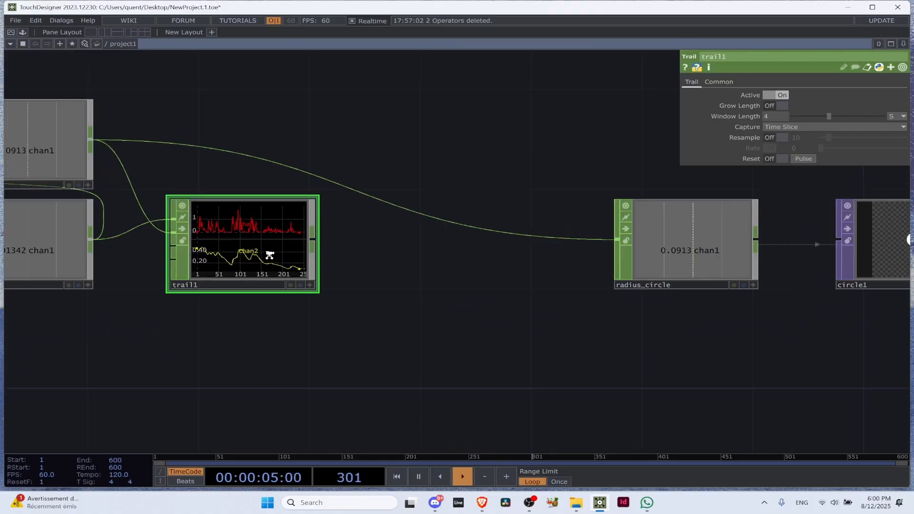
drag(456, 324, 283, 339)
scroll(467, 241, up, 5)
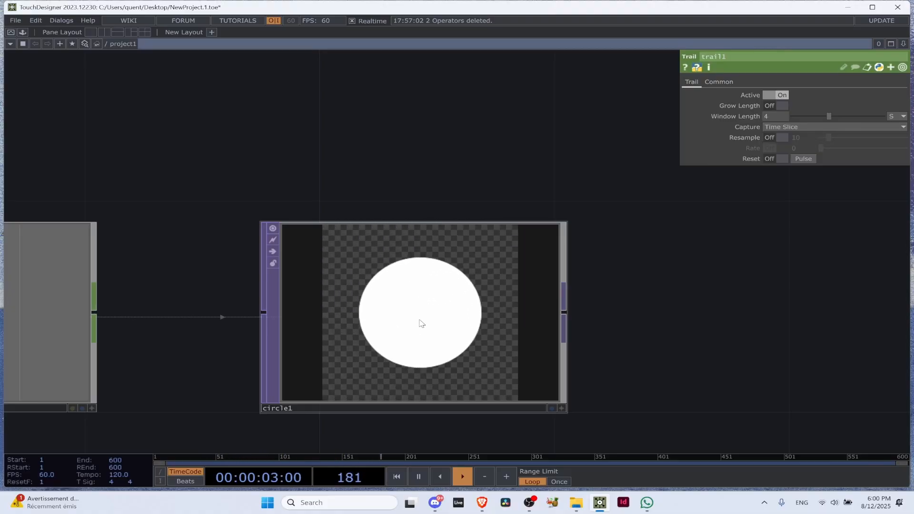
scroll(433, 138, down, 5)
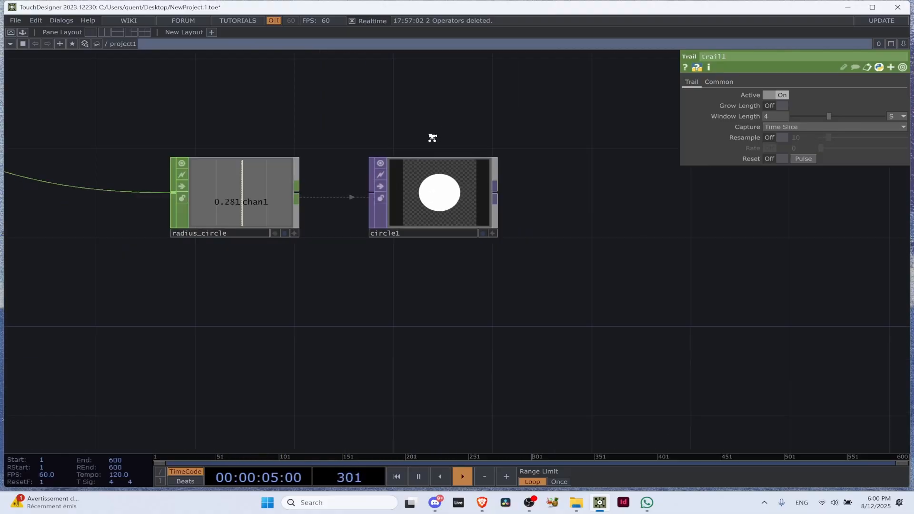
Activate the radius_circle viewer, grab its chan1 channel for export and review the radius expressions in circle1's parameters
click(312, 218)
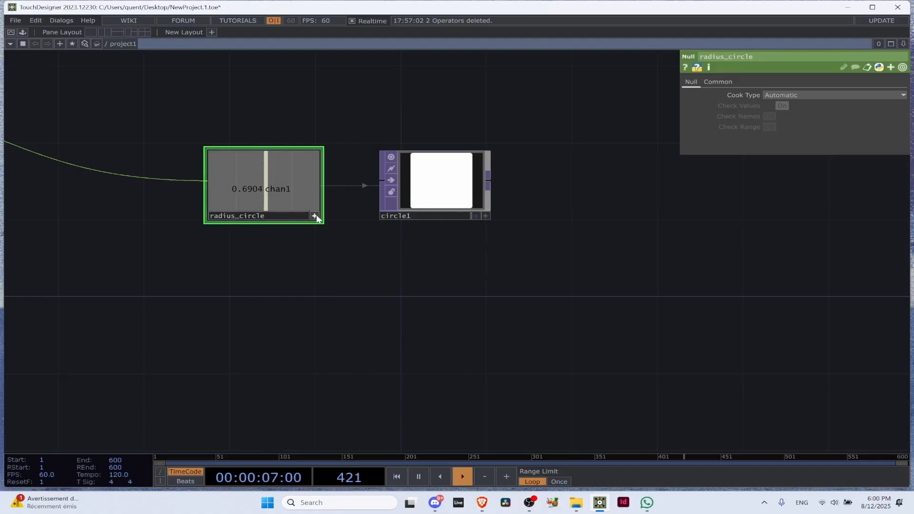
drag(267, 175, 319, 131)
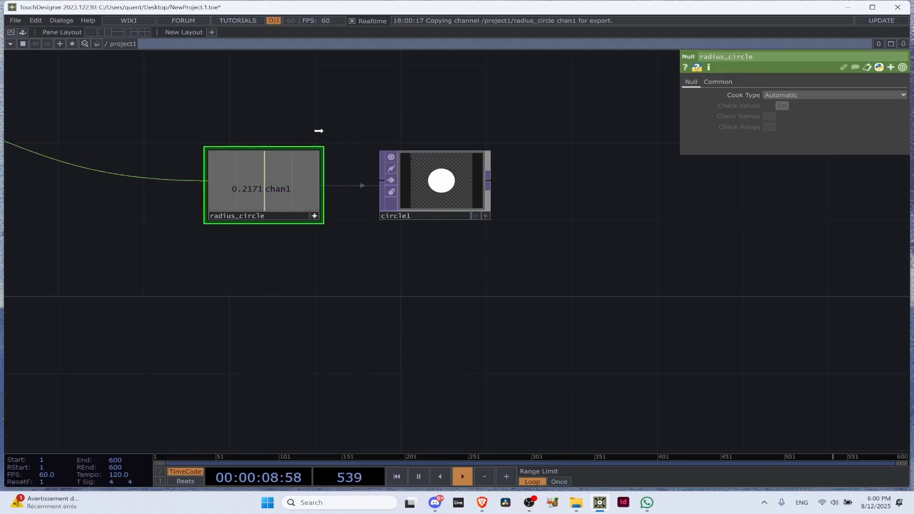
drag(496, 109, 839, 105)
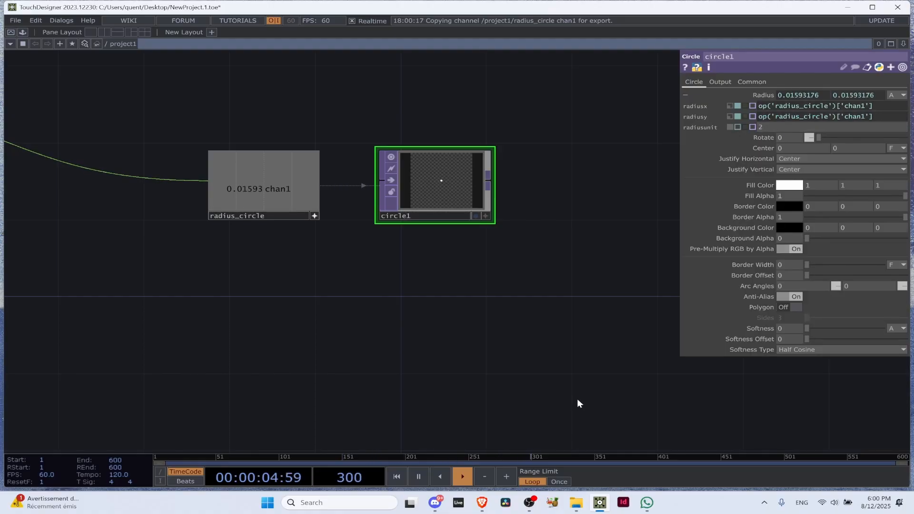
Check the course's WhatsApp group chat and the Discord voice call, then return to TouchDesigner
click(647, 506)
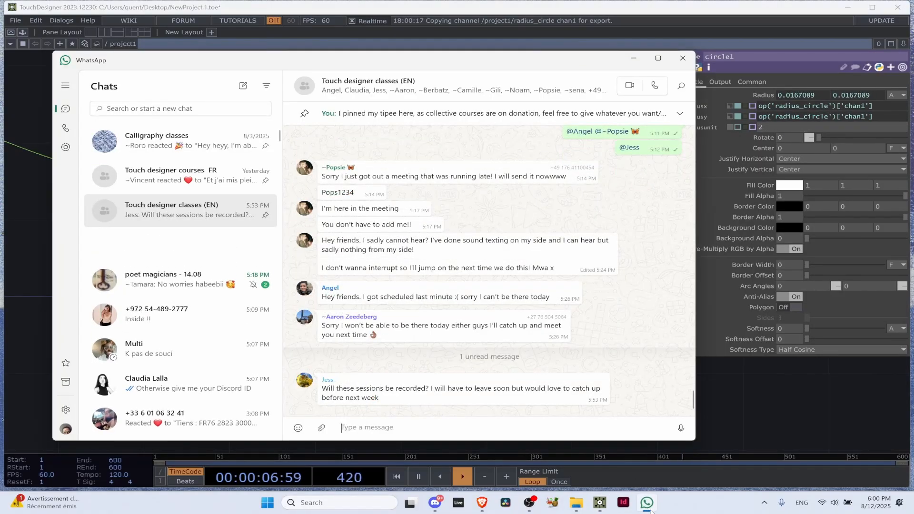
click(647, 506)
click(434, 505)
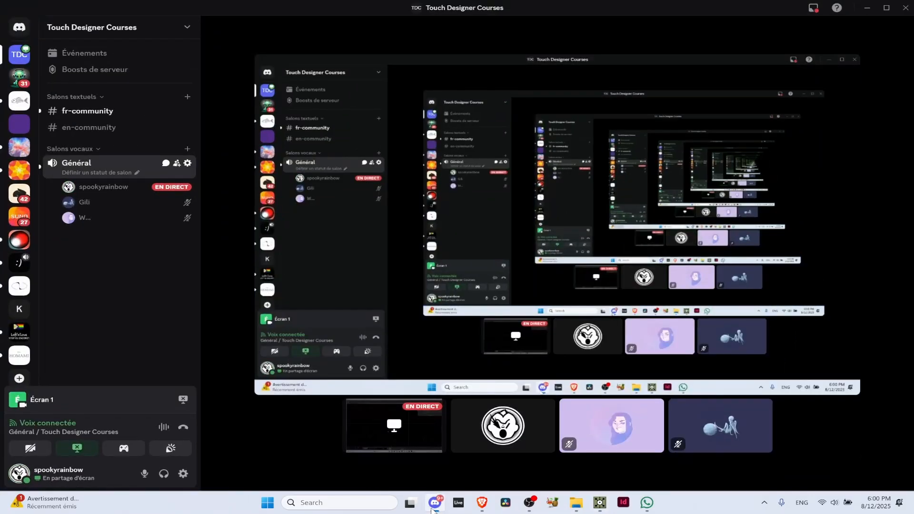
click(431, 506)
Move the radius_circle Null and circle1 together so they line up with the Lag CHOP's row
drag(336, 204, 344, 371)
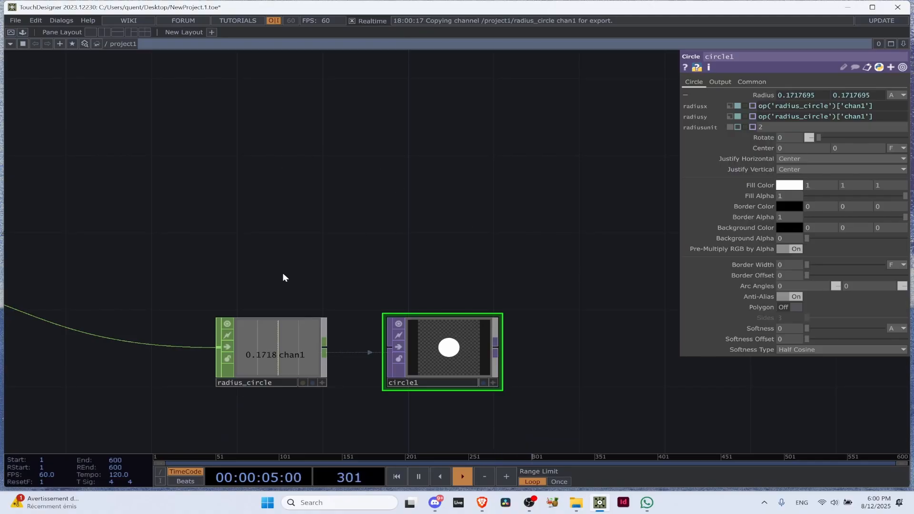
shift+click(292, 343)
scroll(404, 325, down, 6)
drag(412, 329, 388, 301)
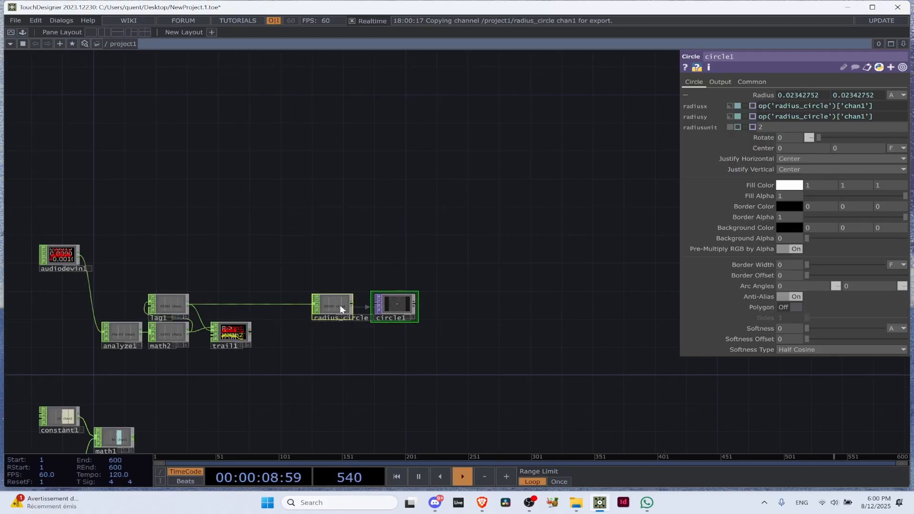
scroll(374, 333, up, 4)
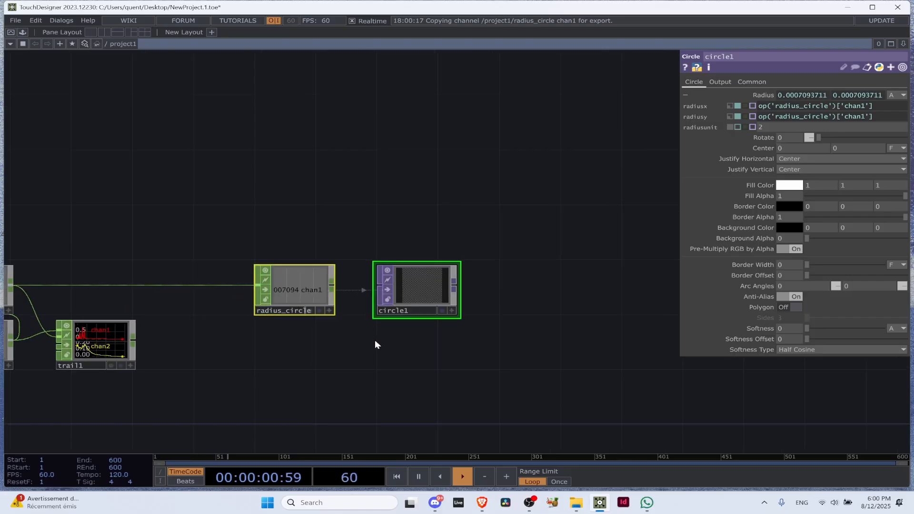
click(326, 334)
scroll(394, 226, up, 3)
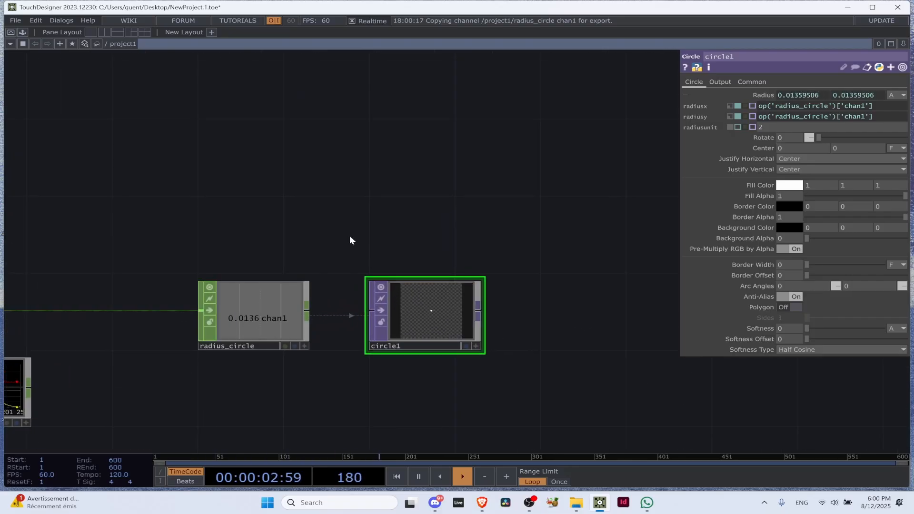
Select the Audio Device In CHOP and move it down, closer to the Analyze CHOP
scroll(349, 235, down, 3)
drag(510, 225, 847, 230)
drag(532, 209, 600, 208)
click(160, 204)
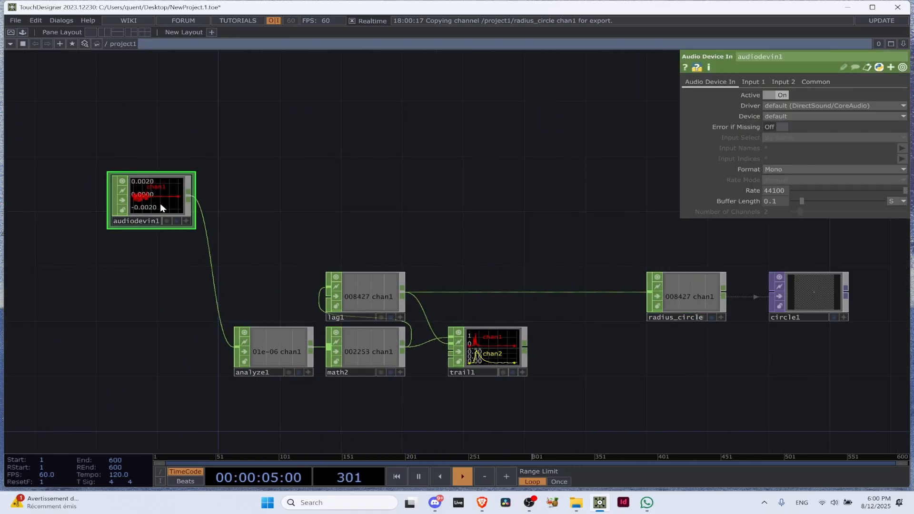
scroll(160, 203, up, 3)
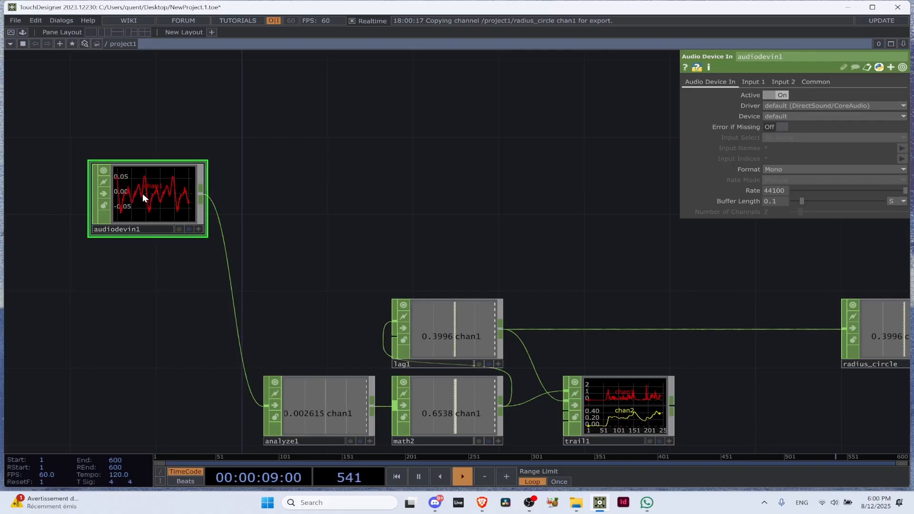
scroll(172, 201, down, 5)
drag(160, 193, 148, 241)
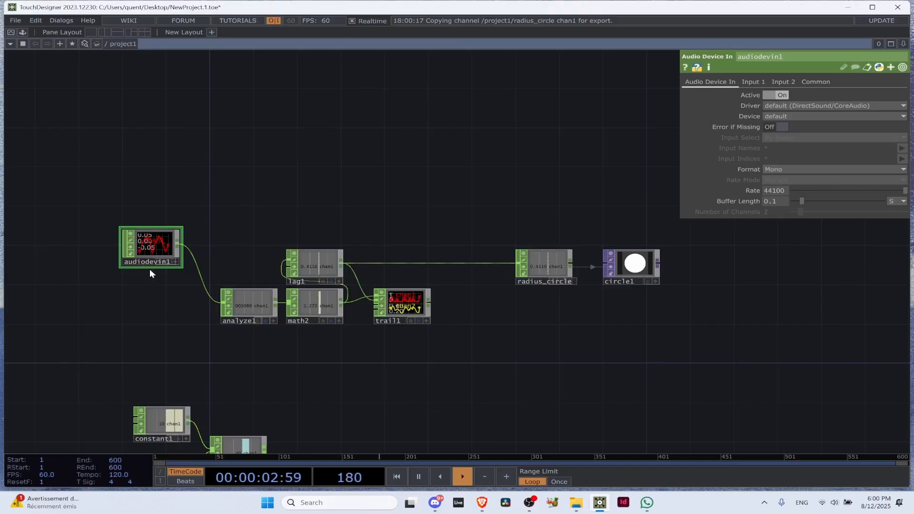
scroll(73, 240, up, 5)
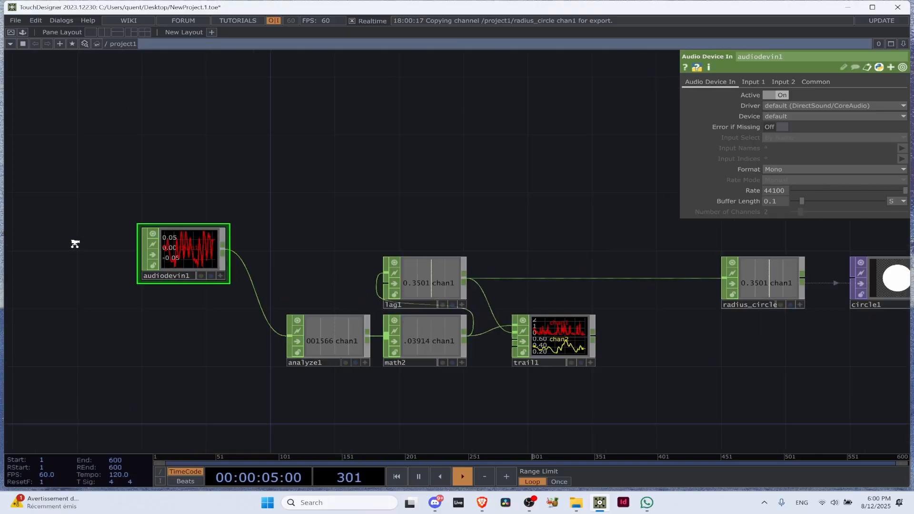
Hide the parameter window in the network editor and focus on the radius_circle Null and circle1
scroll(278, 303, down, 3)
drag(293, 175, 6, 127)
scroll(545, 266, up, 3)
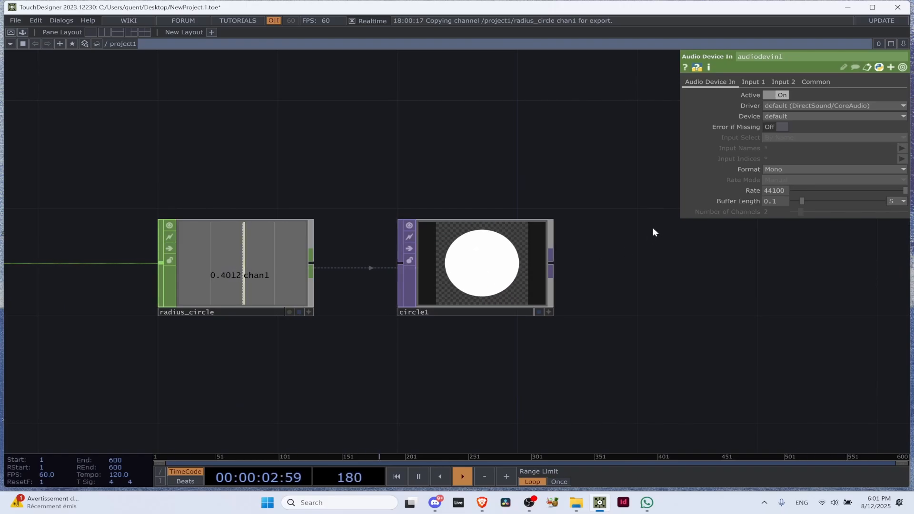
drag(644, 310, 641, 310)
key(p)
scroll(638, 314, down, 1)
scroll(639, 315, down, 4)
drag(636, 258, 503, 269)
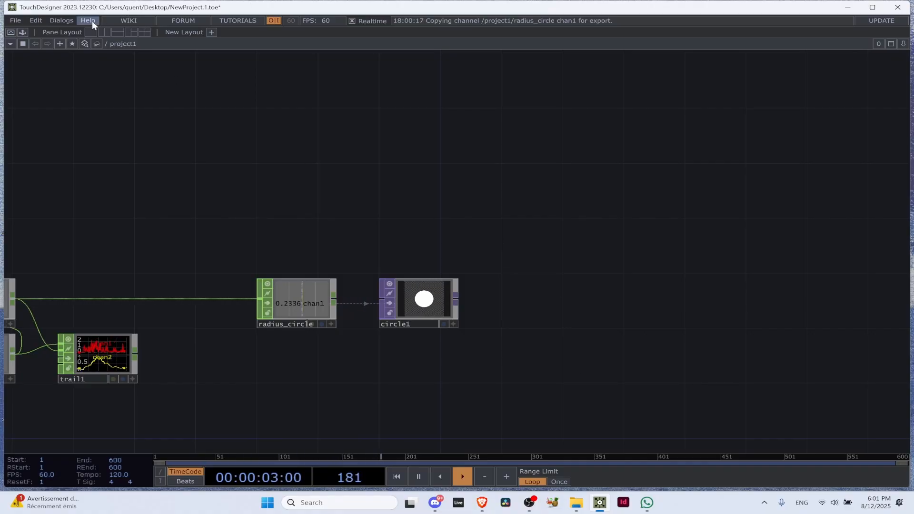
Maximize the TouchDesigner window and split the workspace into one large pane beside two stacked smaller panes
click(872, 7)
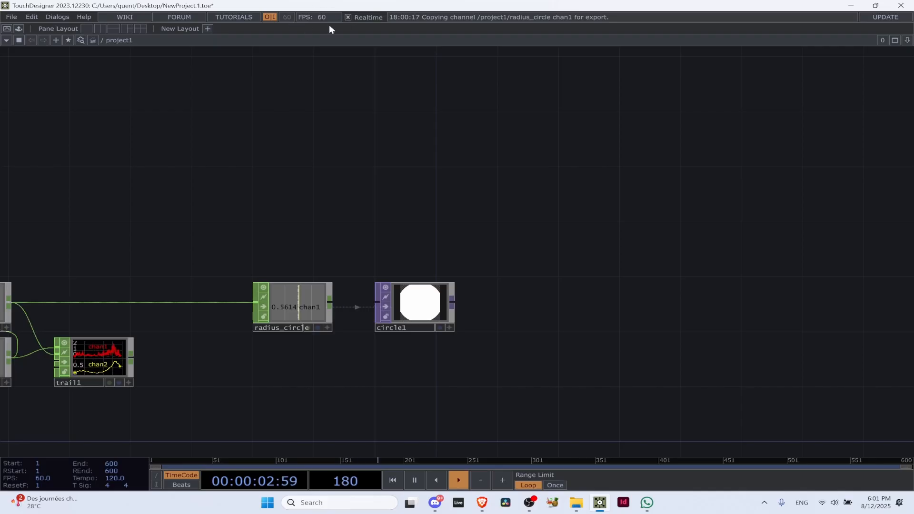
click(127, 28)
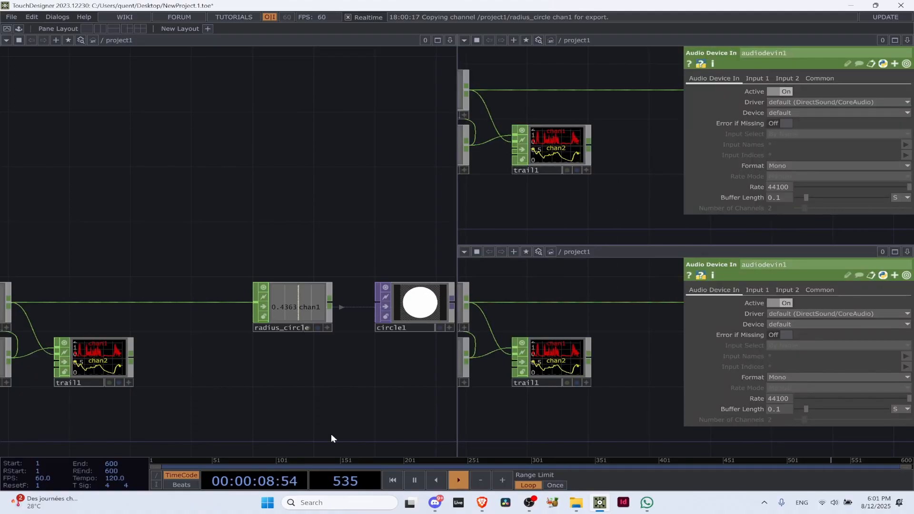
Move circle1 above radius_circle and connect a new Out TOP to its output
scroll(151, 188, down, 5)
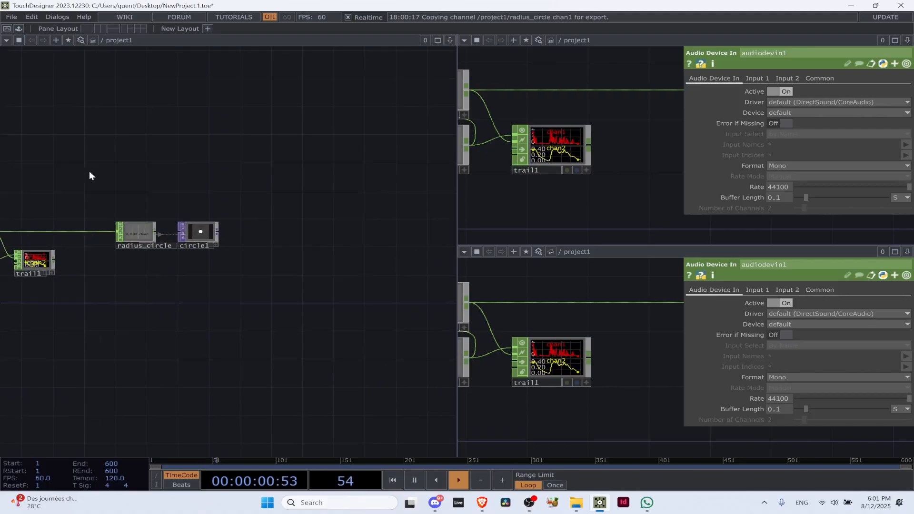
drag(200, 233, 208, 163)
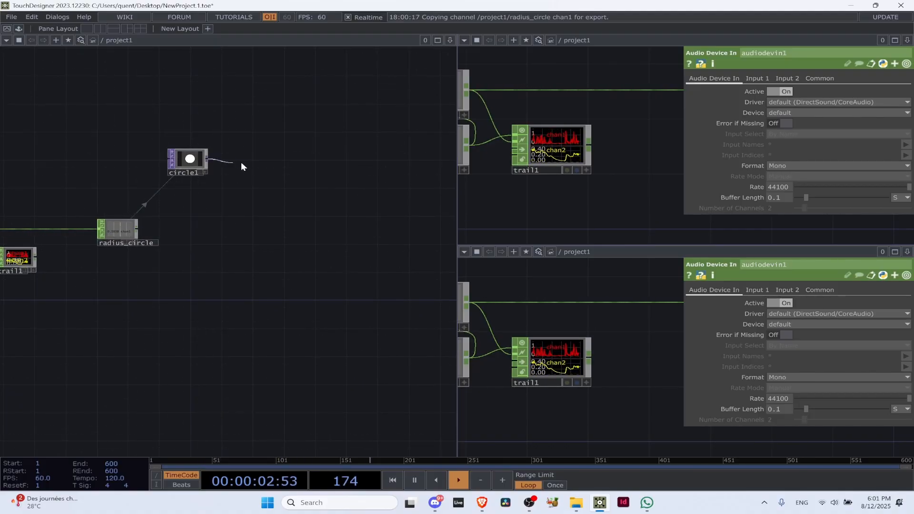
click(314, 159)
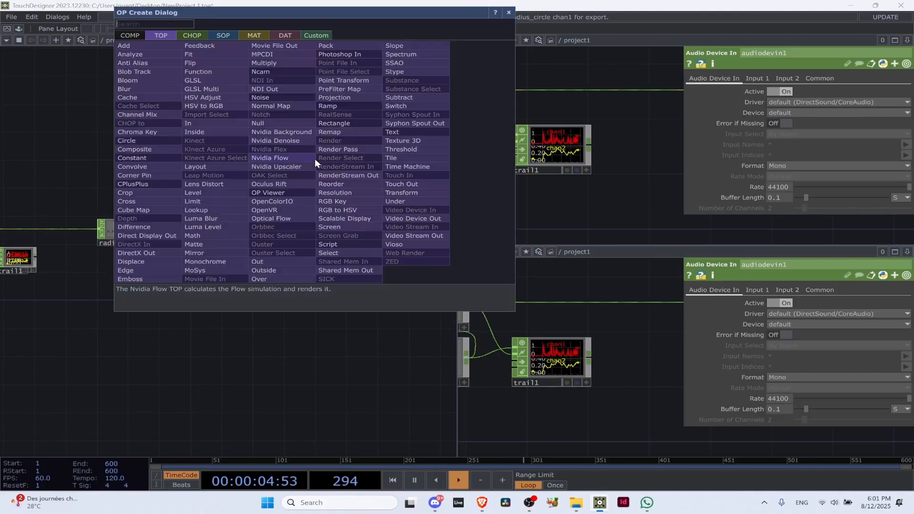
text(ou)
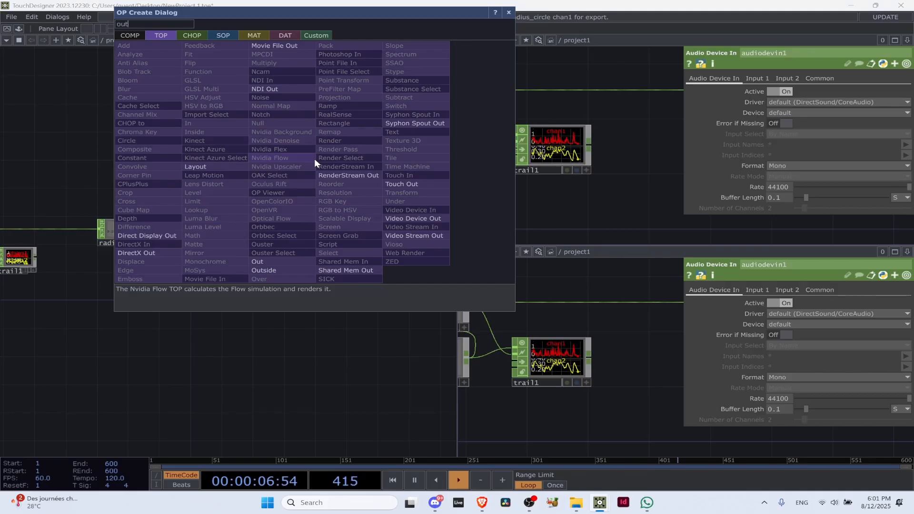
text(t)
click(270, 262)
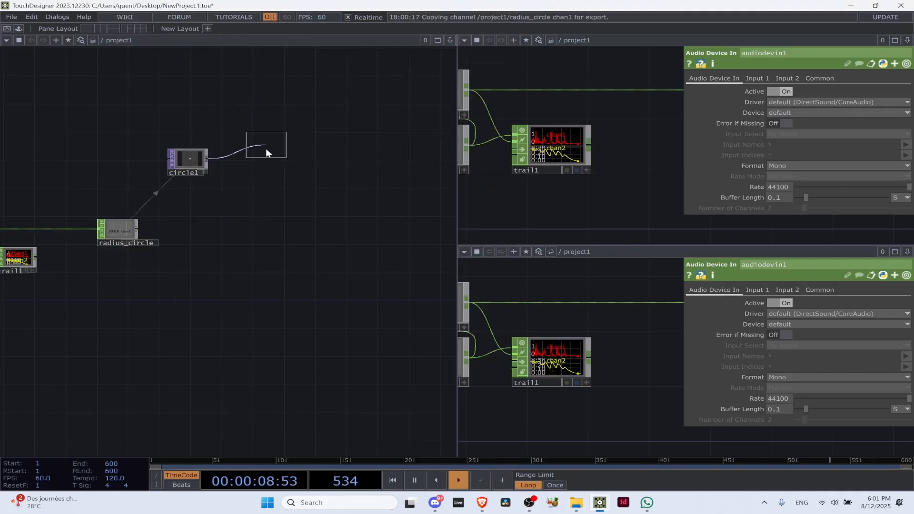
click(337, 164)
scroll(337, 164, up, 4)
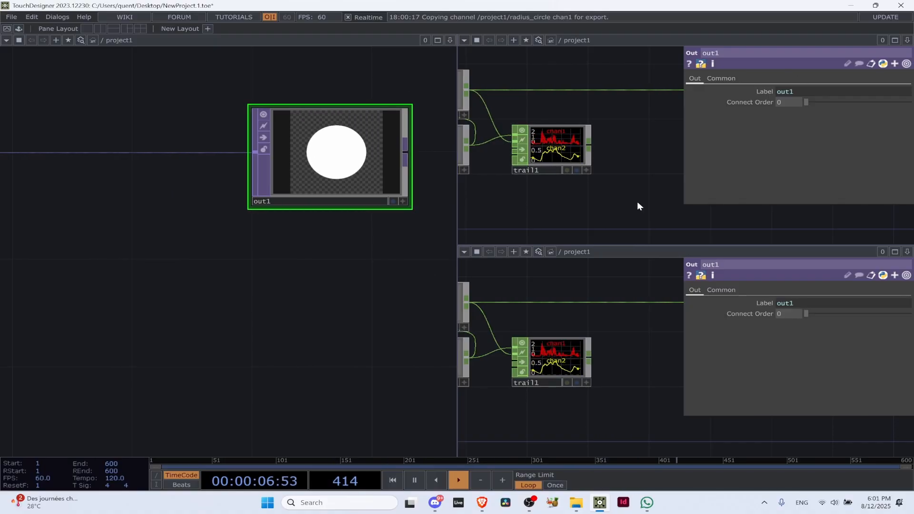
Hide the parameter window in the upper small pane and switch that pane to the Panel view
key(p)
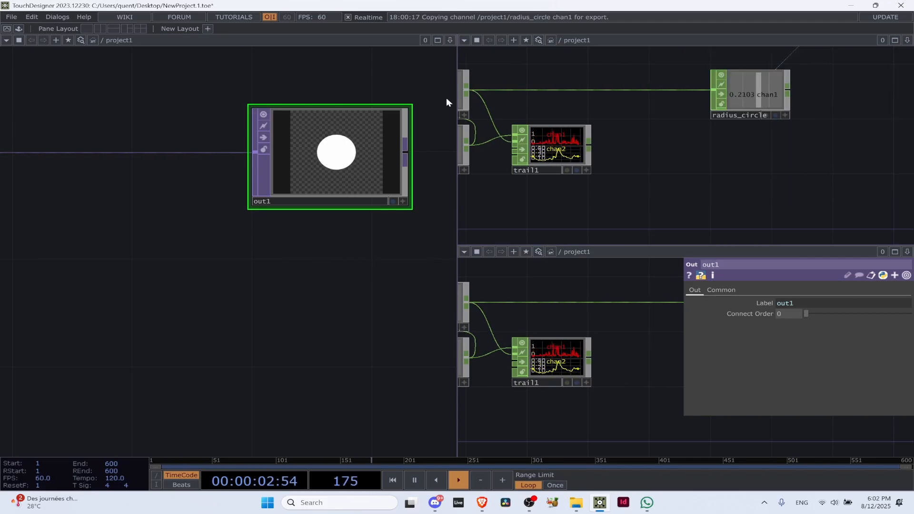
click(465, 40)
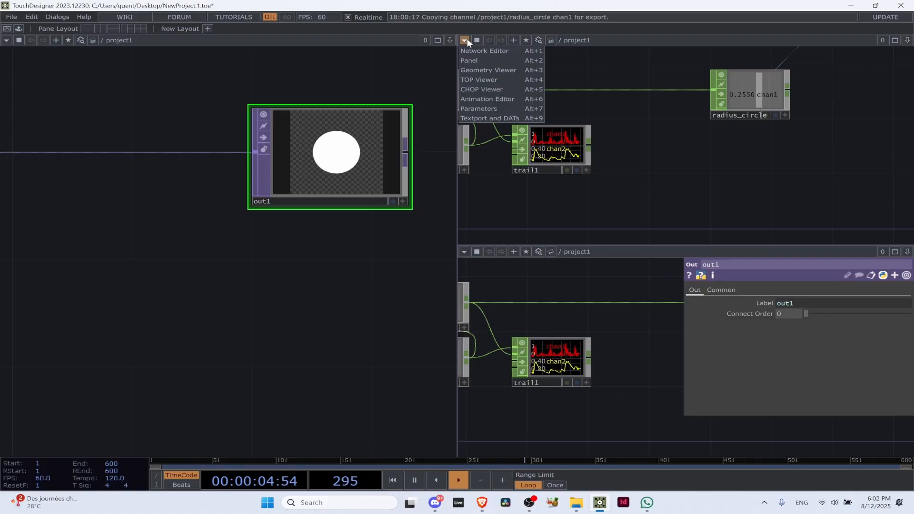
click(481, 59)
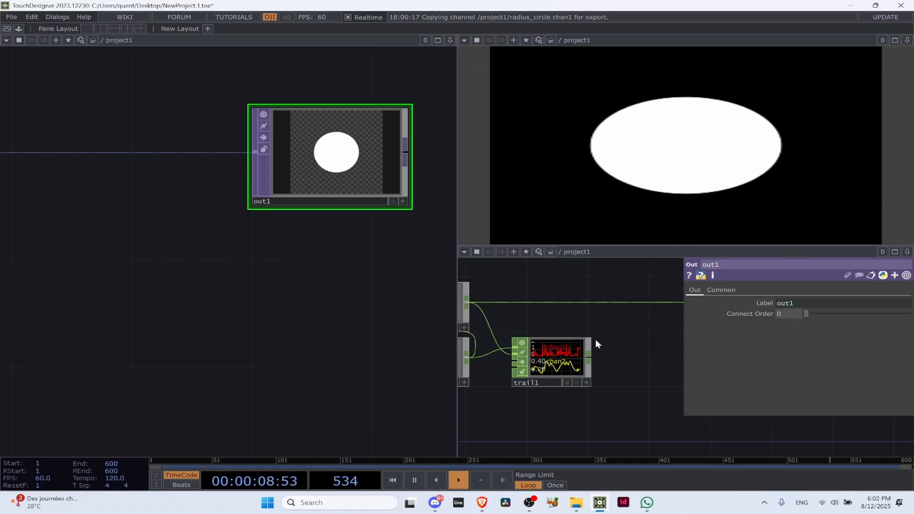
Widen the large network pane and hide the lower small pane's parameters so its whole network fits
scroll(595, 338, down, 3)
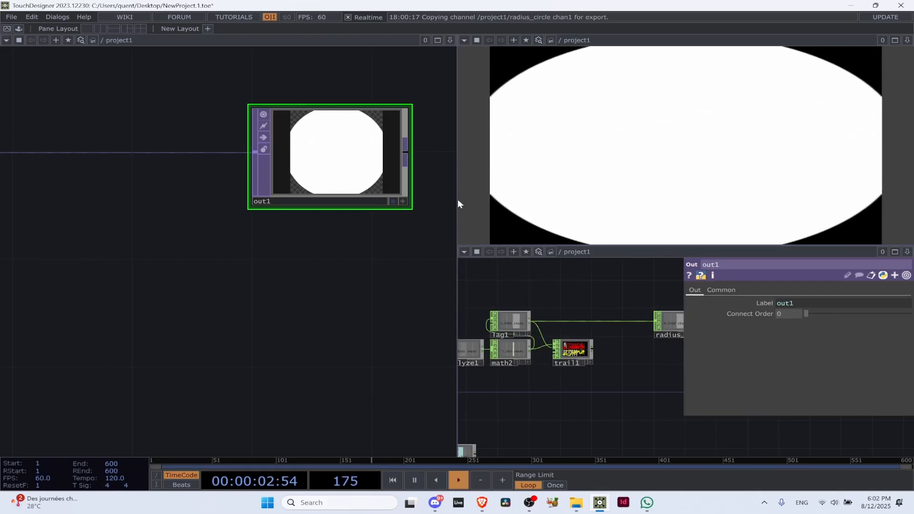
drag(456, 199, 581, 216)
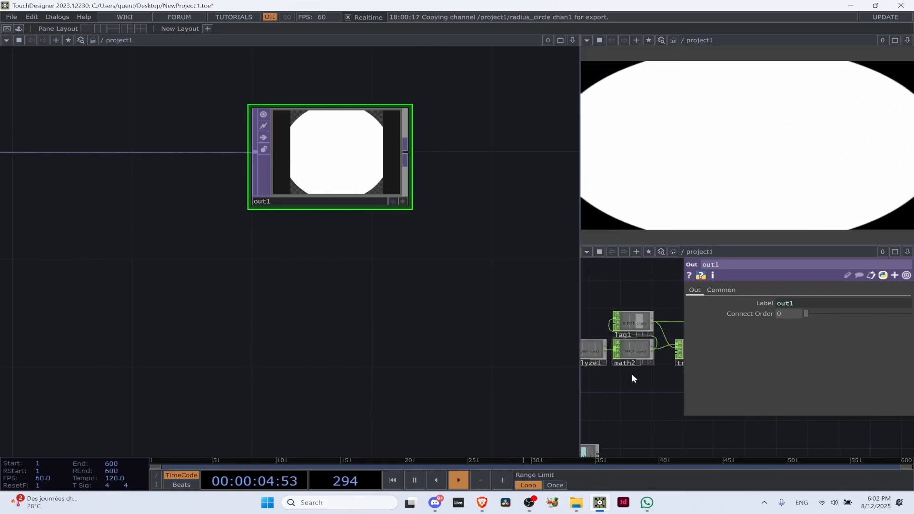
key(p)
scroll(823, 350, down, 3)
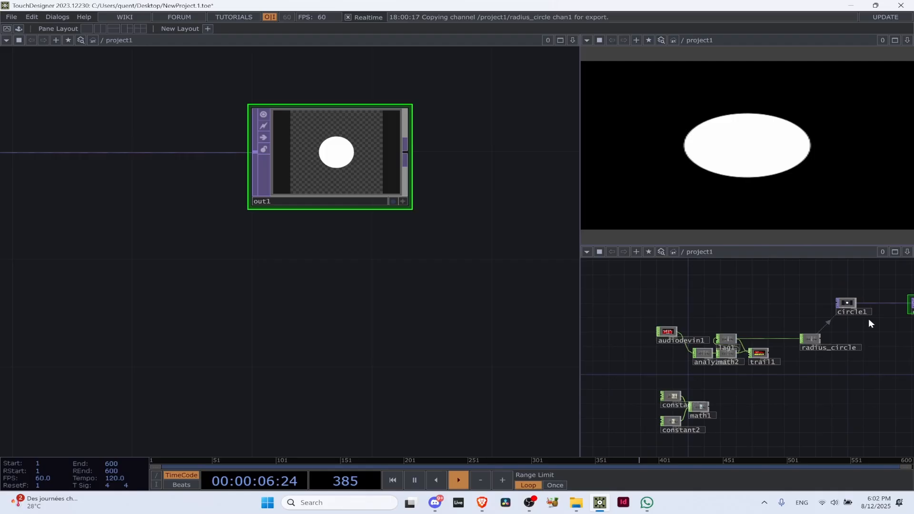
Keep the lower small pane on the Network Editor view and move circle1 directly above radius_circle
click(586, 251)
click(602, 265)
click(586, 252)
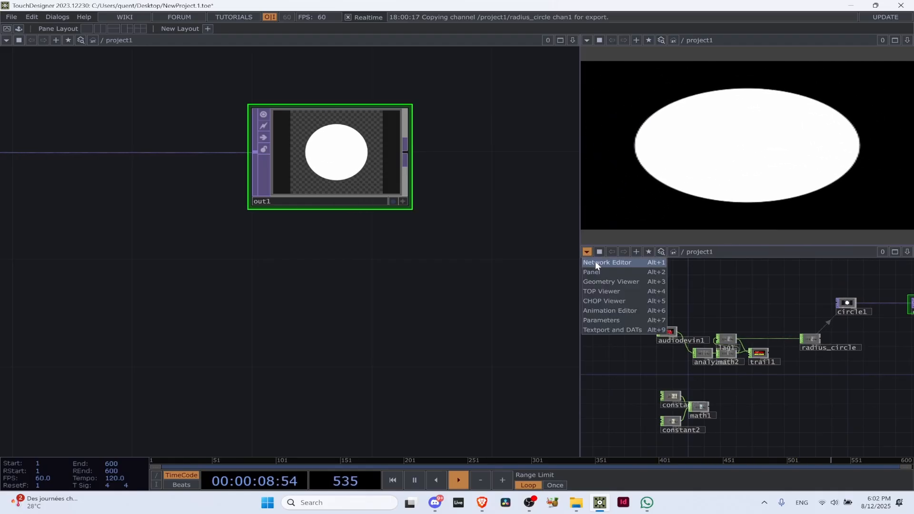
click(598, 262)
scroll(893, 335, down, 2)
drag(886, 333, 710, 340)
scroll(710, 340, up, 3)
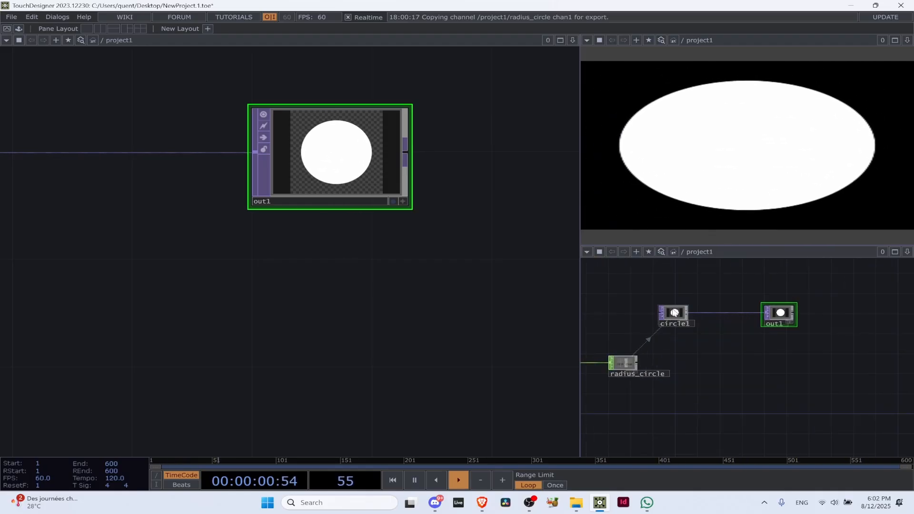
drag(673, 315, 635, 316)
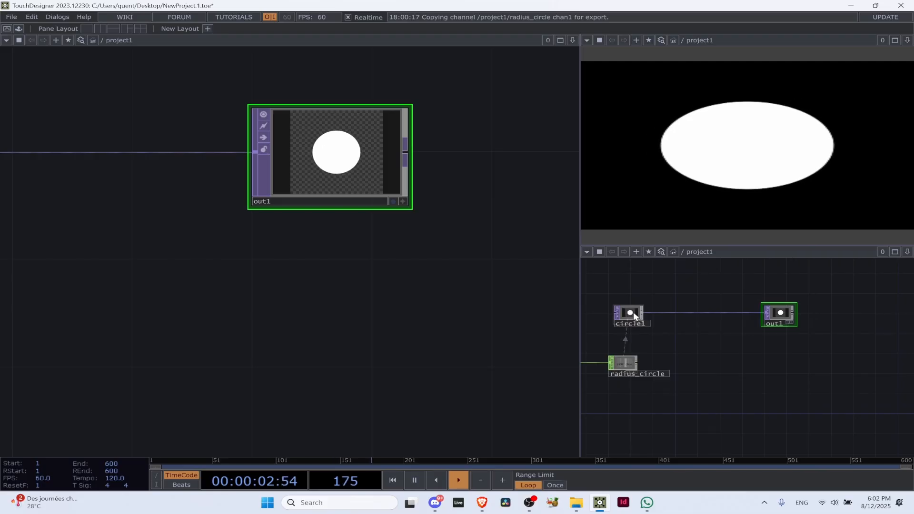
scroll(636, 315, down, 4)
scroll(656, 317, up, 5)
drag(624, 312, 780, 308)
scroll(364, 253, down, 5)
drag(489, 353, 560, 405)
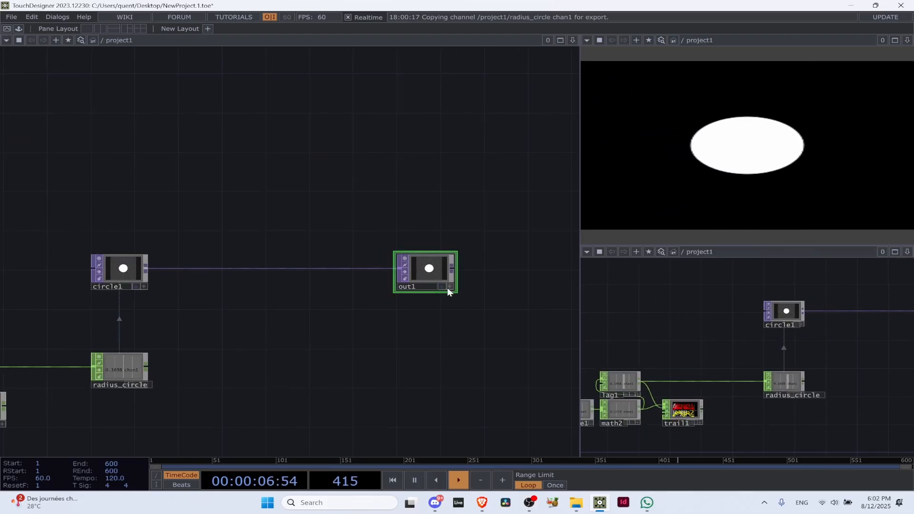
Show and hide circle1's parameters in the lower small pane to see how much of the network they cover
click(786, 314)
key(p)
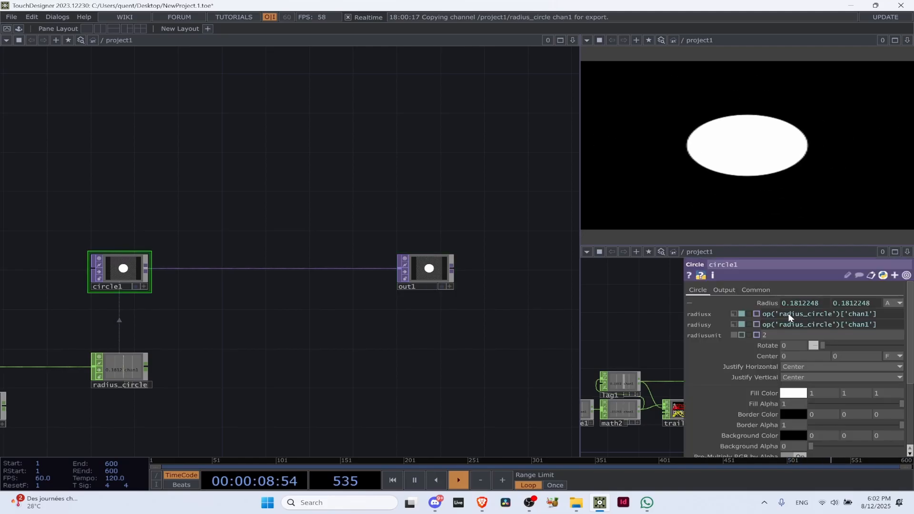
scroll(404, 211, up, 5)
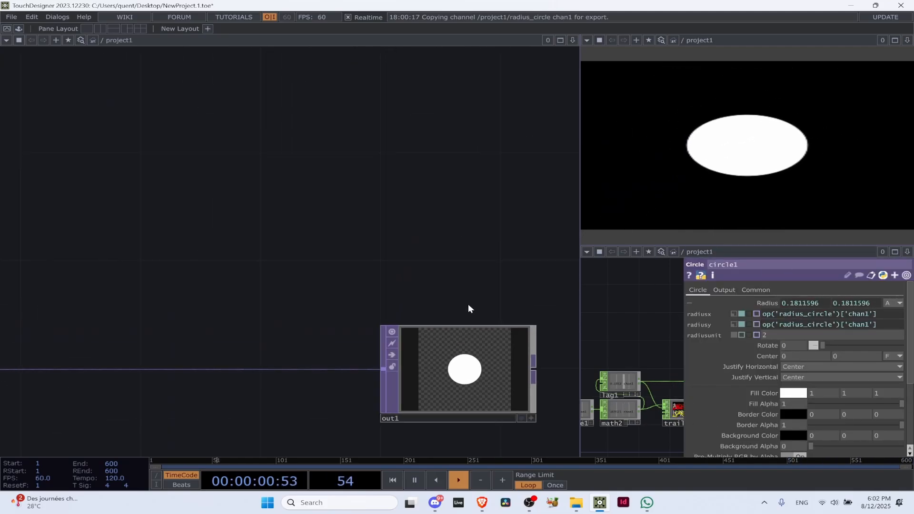
drag(314, 239, 419, 127)
scroll(399, 173, down, 5)
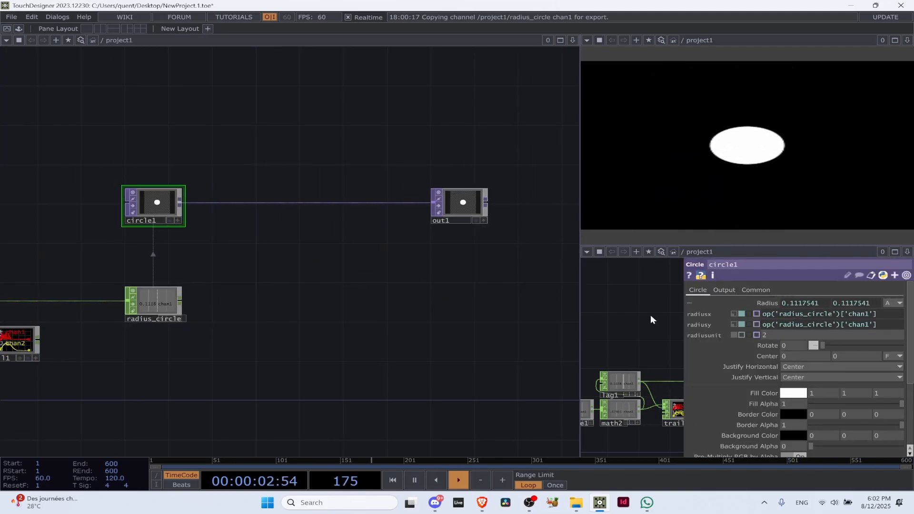
key(p)
scroll(810, 333, up, 4)
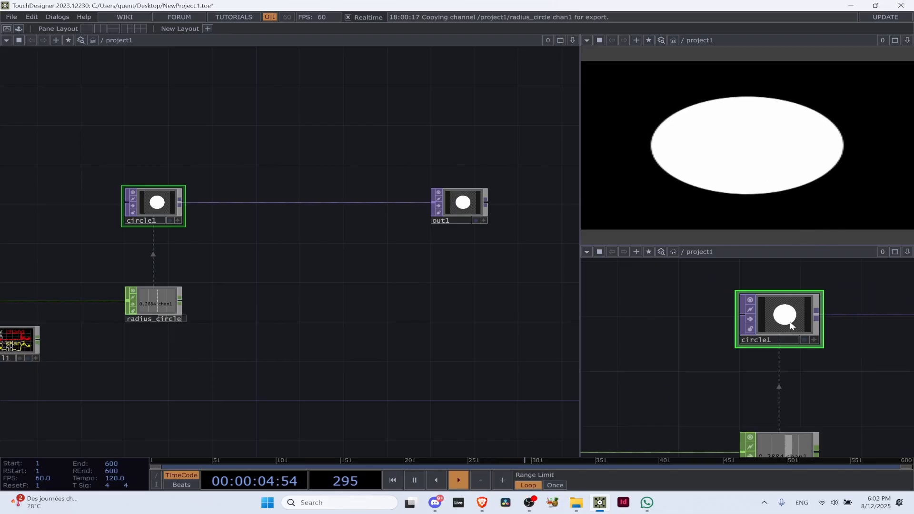
key(p)
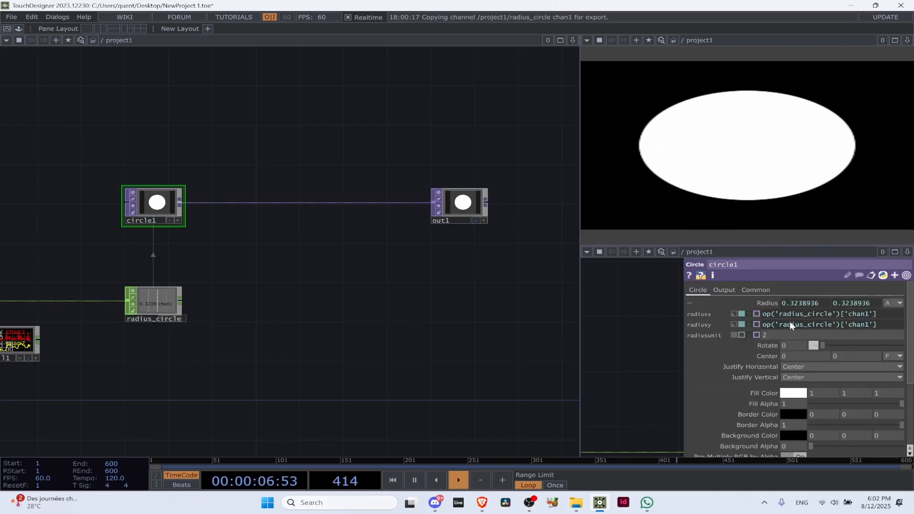
key(p)
key(p)
key(p)
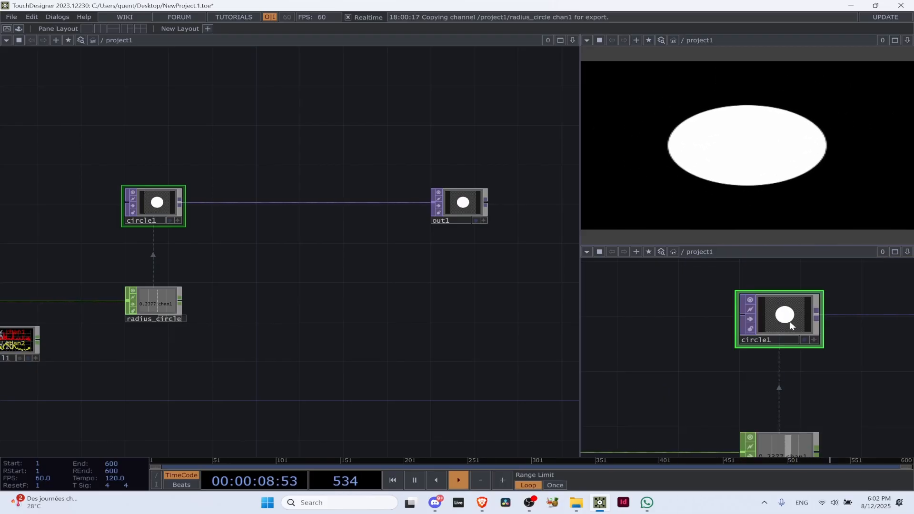
Align audiodevin1 in a row with analyze1 and shift the audiodevin1, analyze1 and math2 chain away from lag1
scroll(301, 289, down, 3)
drag(301, 290, 476, 288)
scroll(243, 235, up, 4)
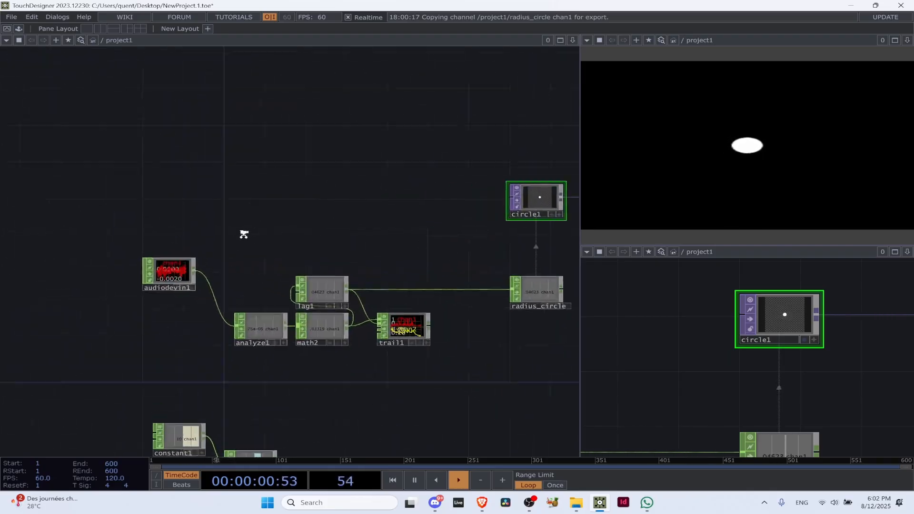
drag(185, 271, 208, 343)
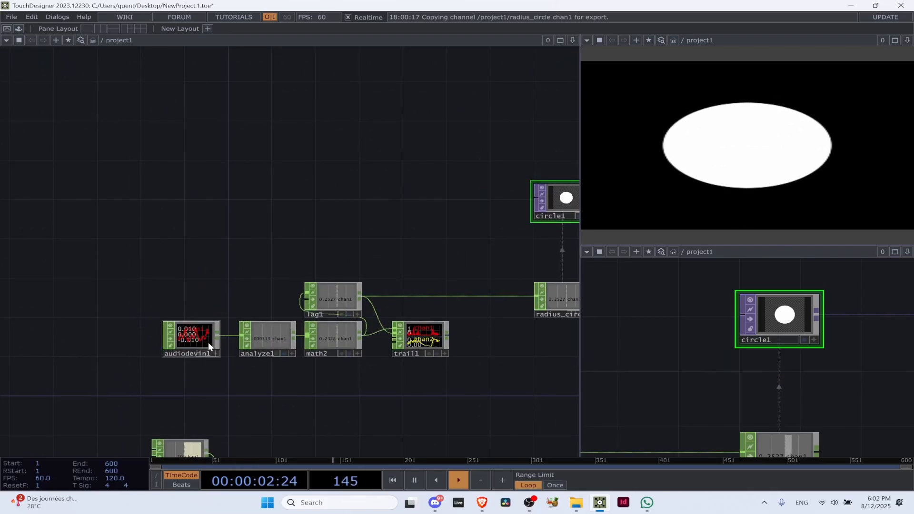
click(337, 343)
key(ctrl+Left)
drag(320, 348, 200, 343)
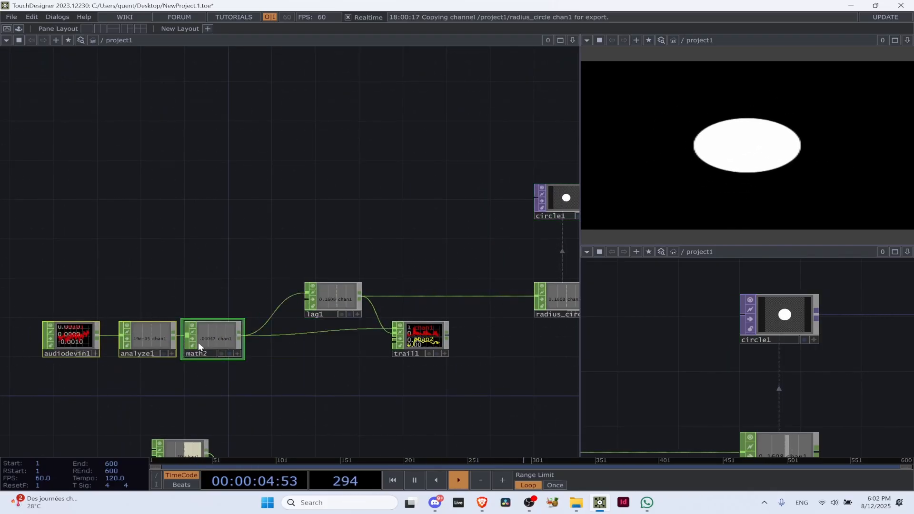
click(419, 336)
drag(438, 193, 10, 188)
scroll(228, 187, up, 5)
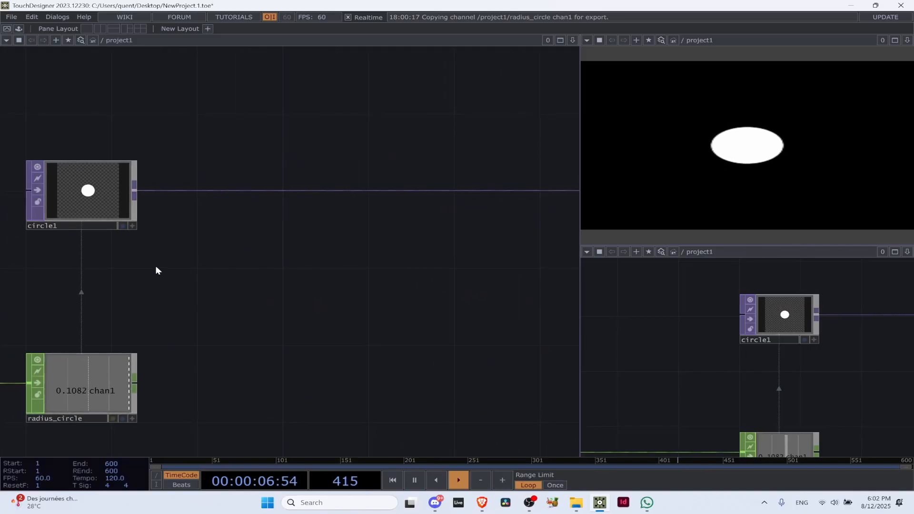
click(90, 200)
key(p)
drag(239, 269, 394, 337)
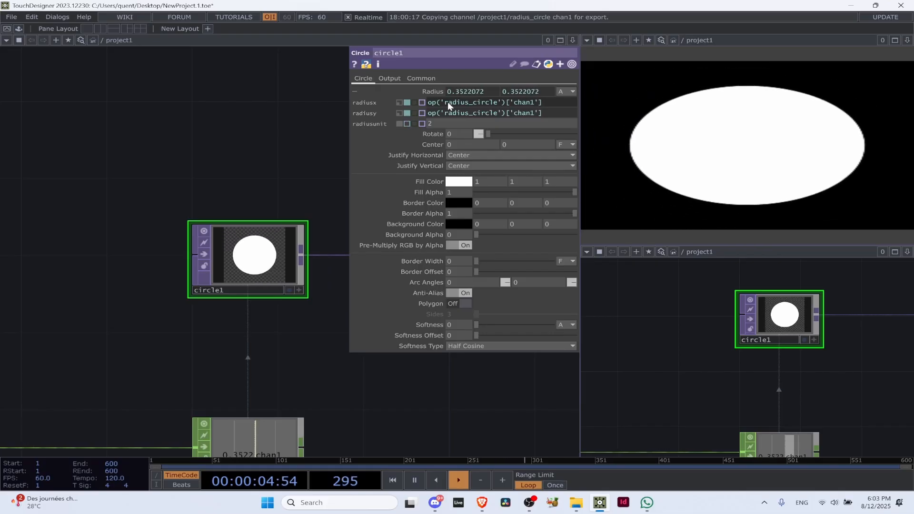
drag(287, 373, 250, 274)
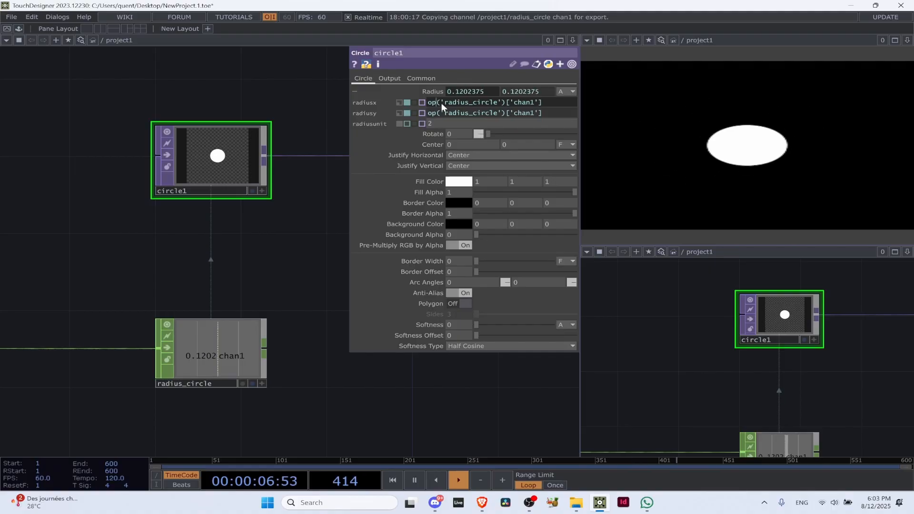
drag(448, 103, 465, 103)
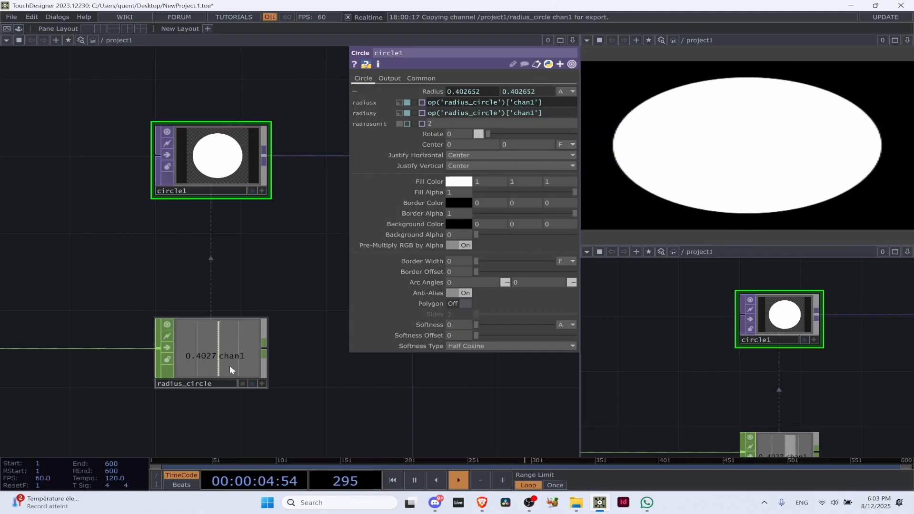
scroll(198, 320, down, 3)
scroll(197, 316, up, 3)
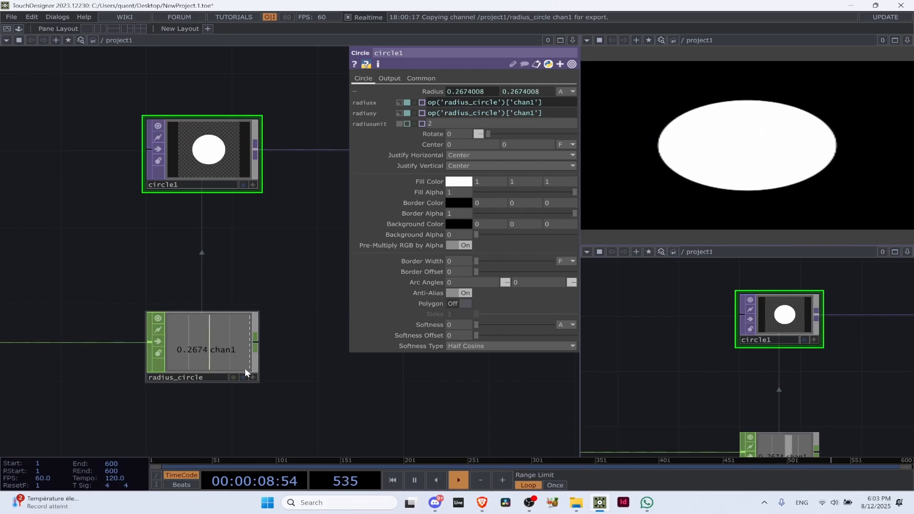
Rename the radius_circle Null to radius_sphere
click(204, 377)
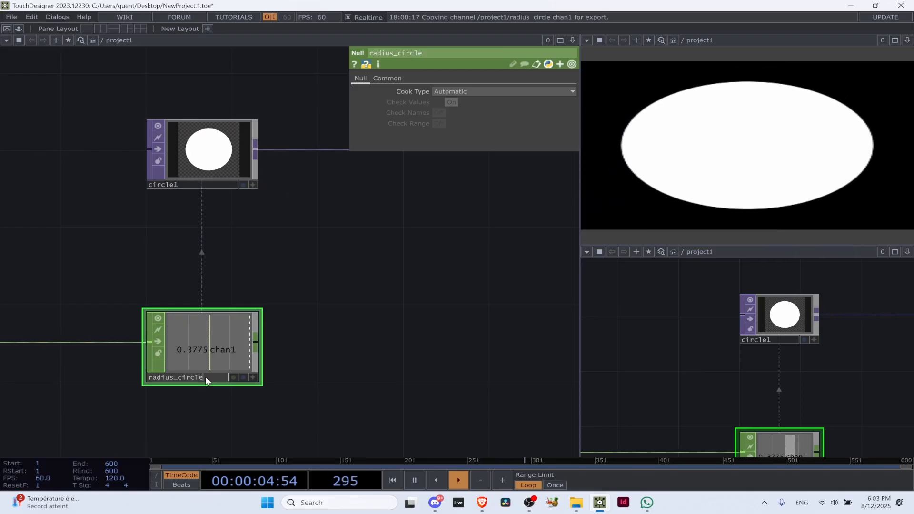
key(BackSpace)
key(BackSpace)
key(BackSpace)
key(BackSpace)
key(BackSpace)
key(BackSpace)
text(s)
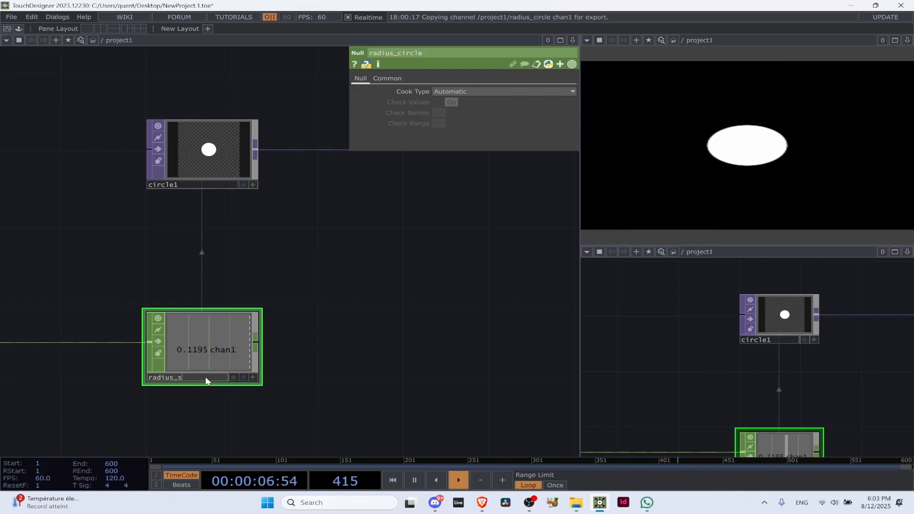
text(phere)
key(Return)
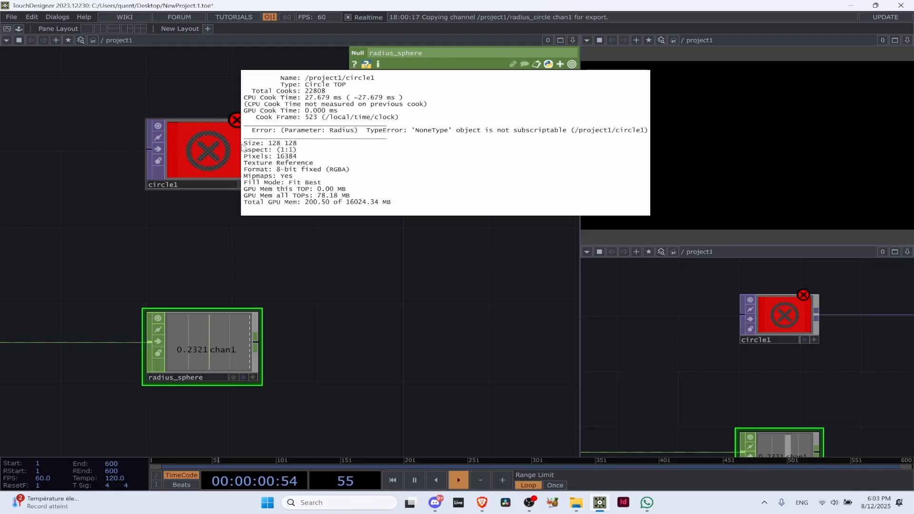
Check circle1's radius expressions, undo the Null's rename and hide the parameters
click(227, 160)
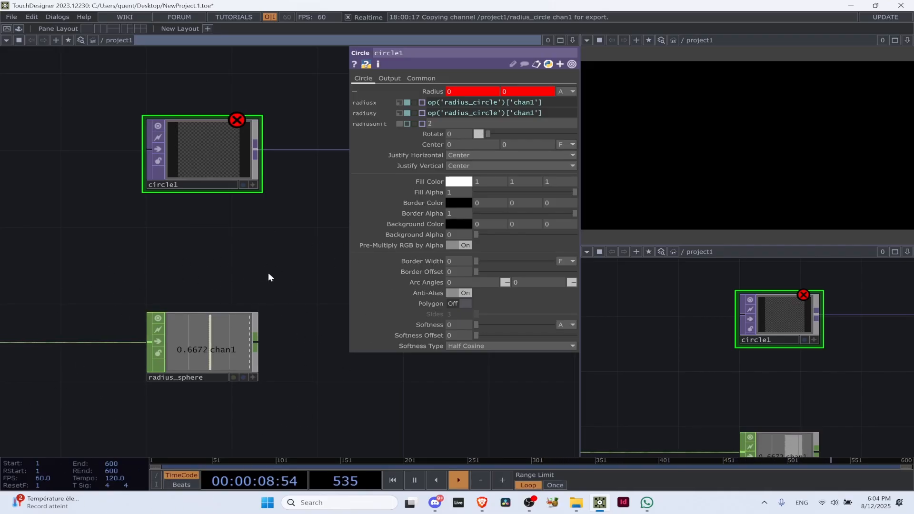
key(ctrl+z)
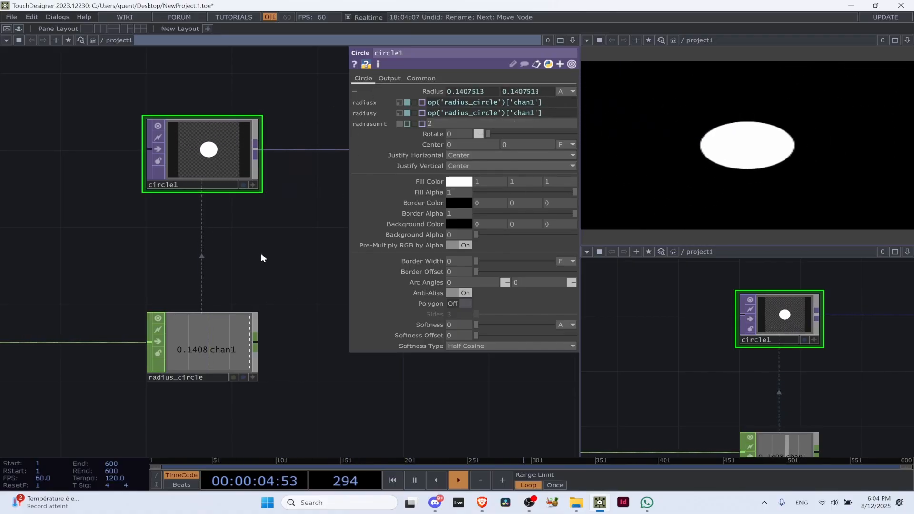
key(p)
Review the CHOP chain in the large pane from audiodevin1 through lag1 and radius_circle to circle1
scroll(261, 253, down, 5)
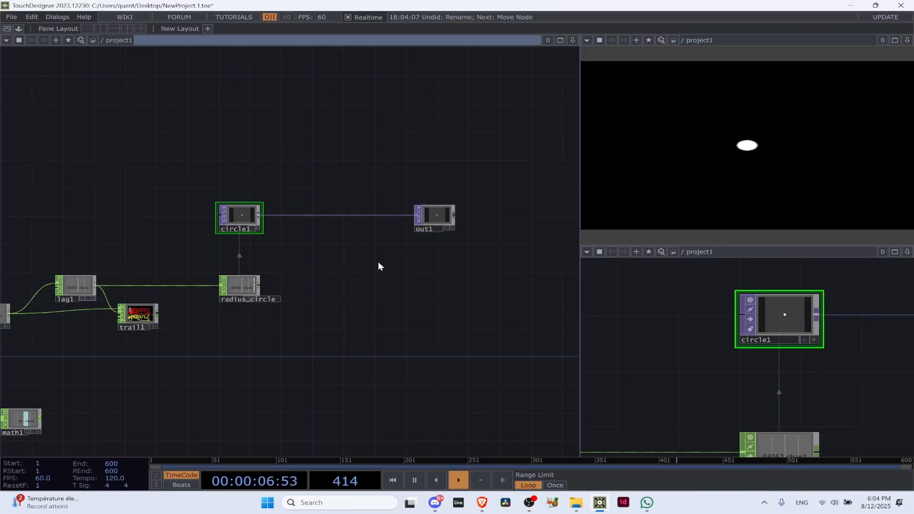
drag(378, 263, 524, 214)
drag(291, 264, 291, 271)
scroll(292, 269, up, 1)
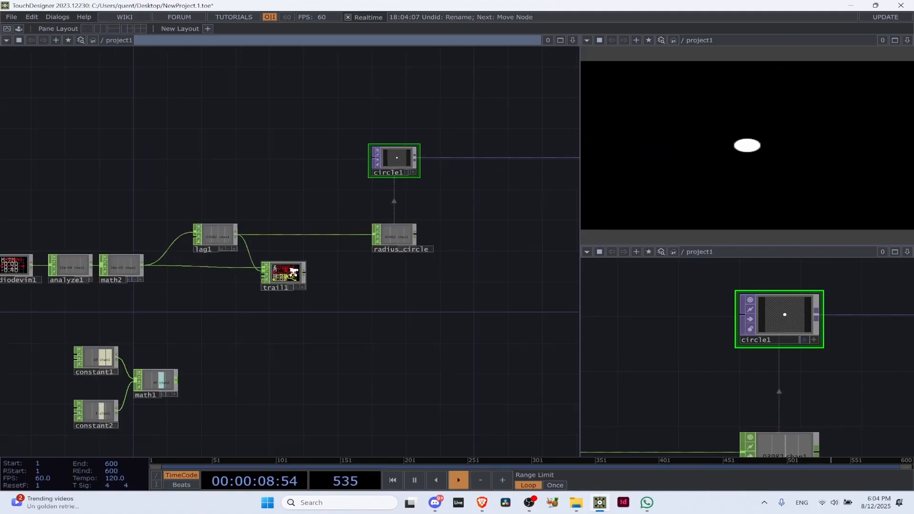
scroll(293, 272, up, 3)
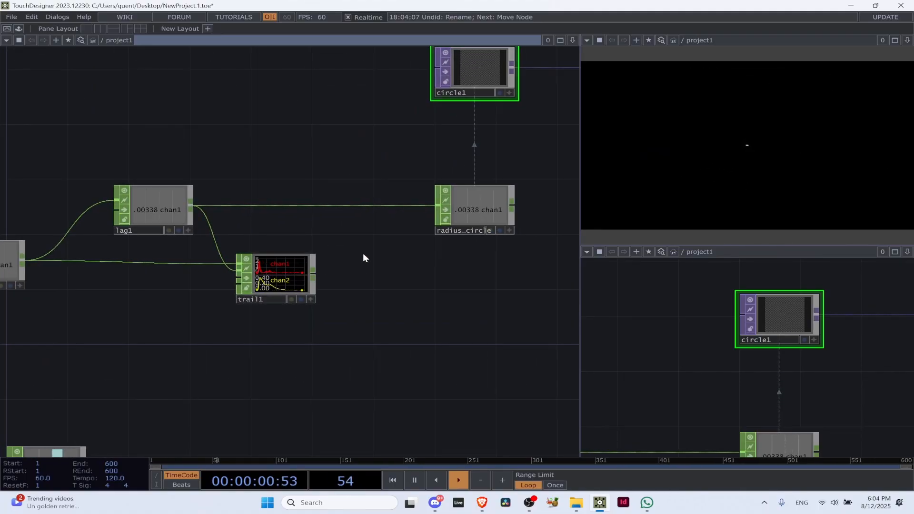
drag(388, 250, 326, 318)
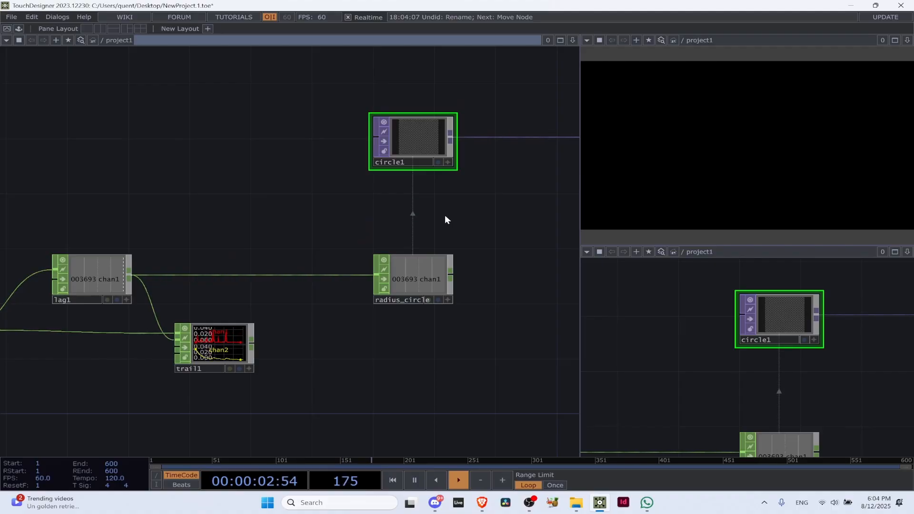
key(h)
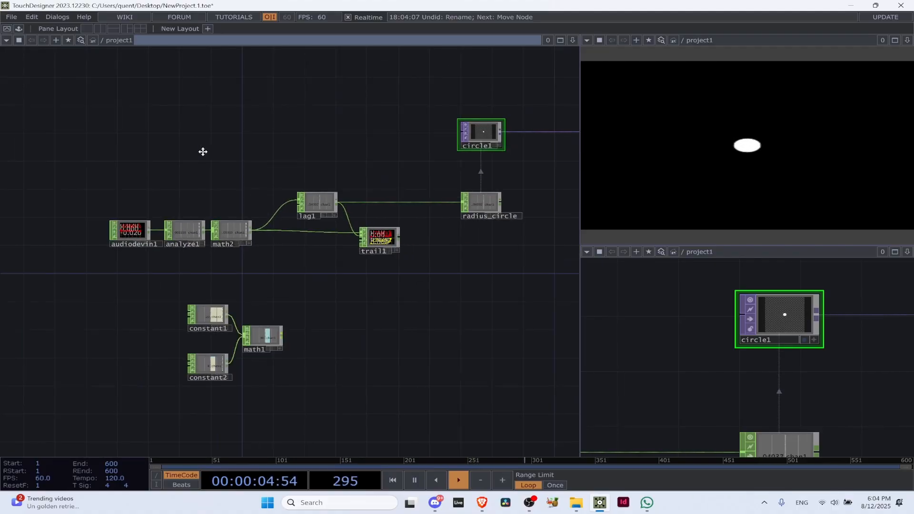
scroll(155, 204, up, 4)
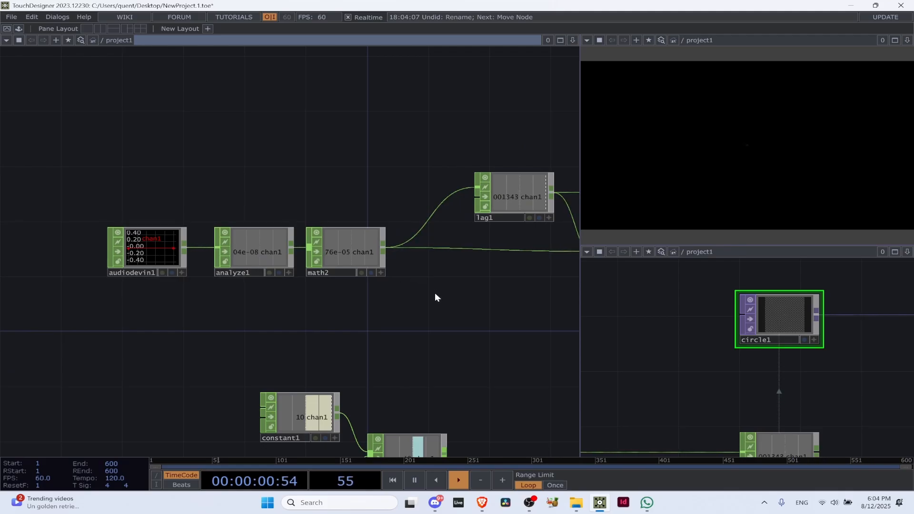
Compare audiodevin1's waveform with analyze1's output, and bypass analyze1 so the raw audio samples reach math2
click(267, 239)
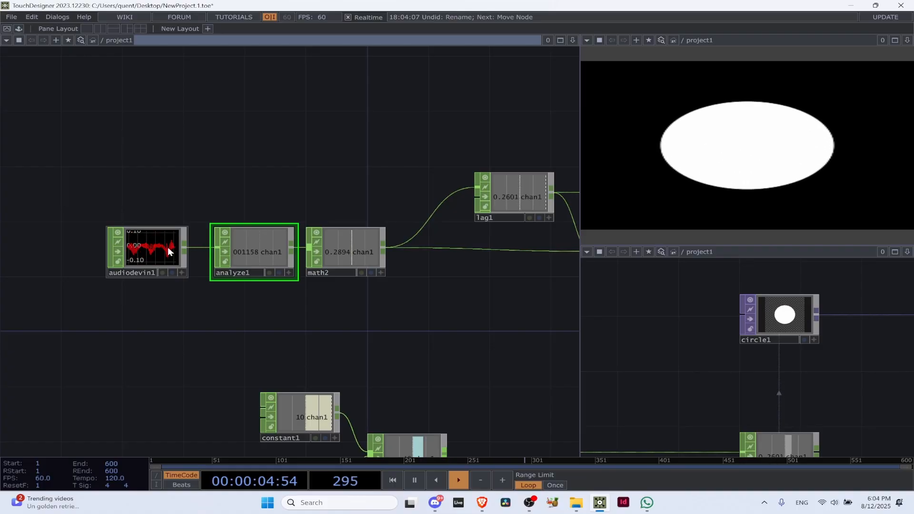
scroll(167, 245, up, 6)
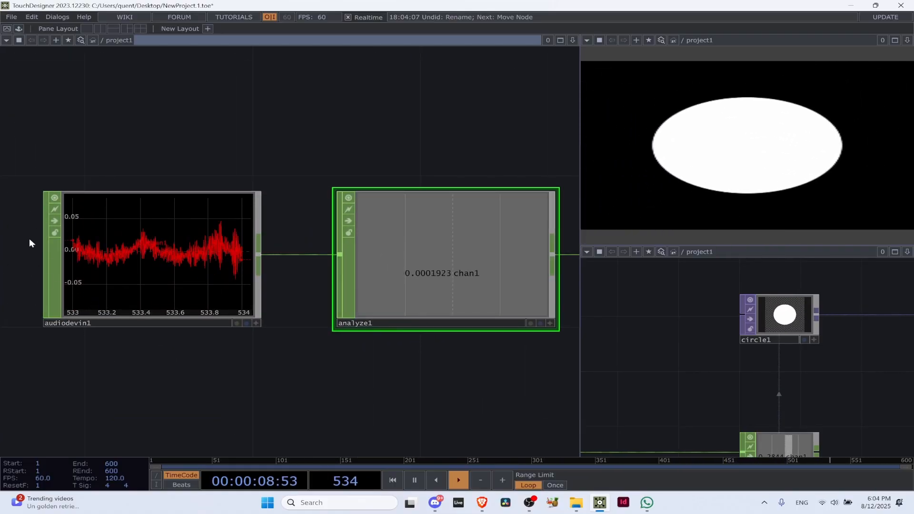
scroll(339, 263, down, 6)
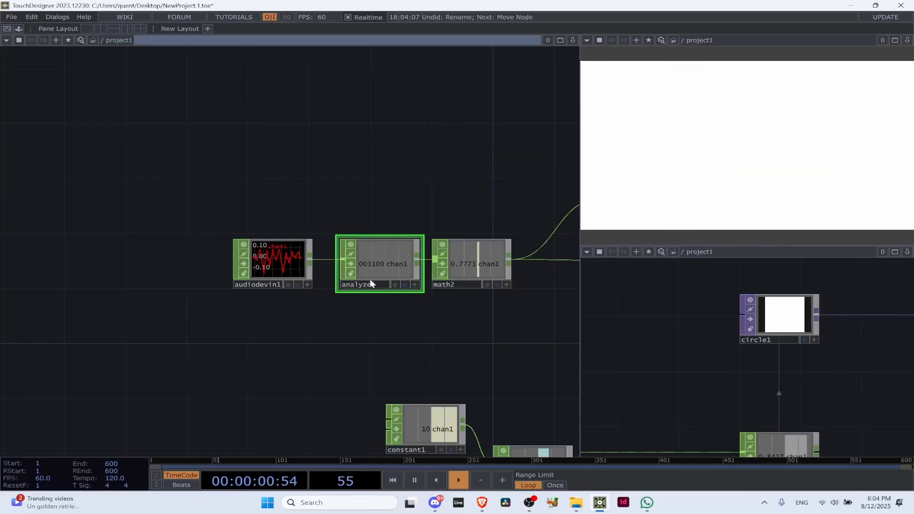
drag(487, 306, 314, 293)
scroll(314, 294, up, 4)
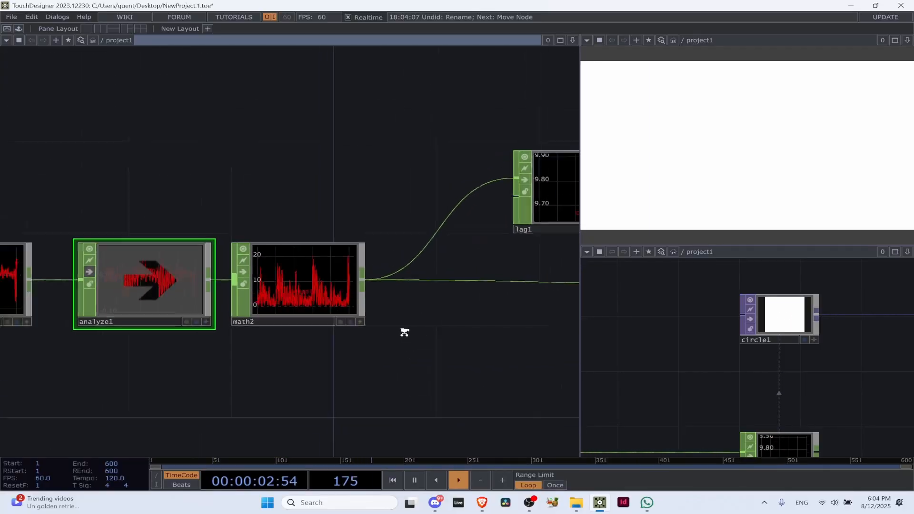
Follow the unanalyzed signal to circle1 and show its parameters to examine the radius values
scroll(404, 333, down, 6)
drag(503, 286, 361, 282)
drag(546, 193, 398, 218)
scroll(408, 216, up, 6)
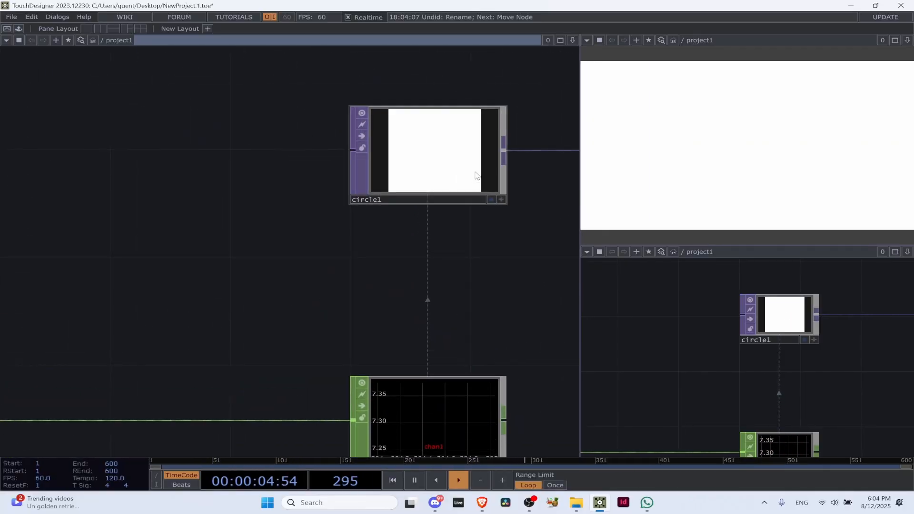
click(474, 170)
key(p)
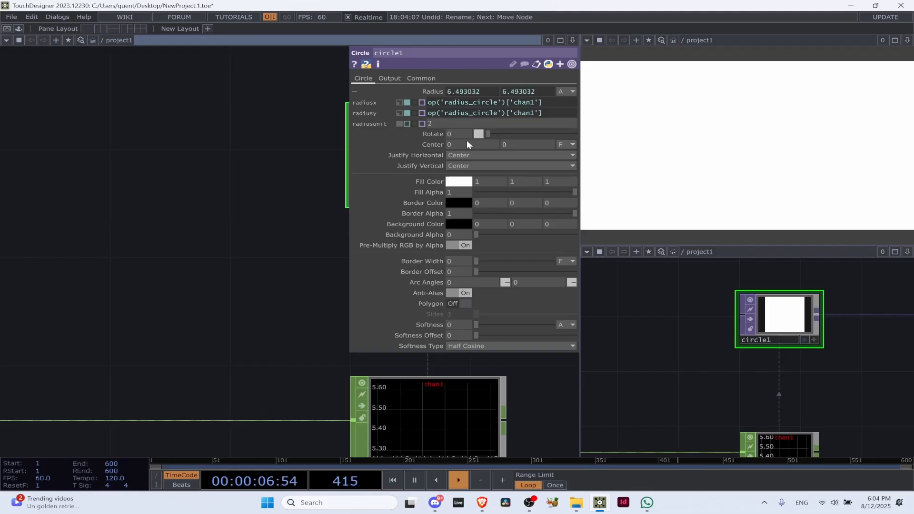
Hide circle1's parameters and turn off the bypass on analyze1 so the analyzed audio drives math2
key(p)
scroll(382, 151, down, 7)
scroll(210, 193, up, 5)
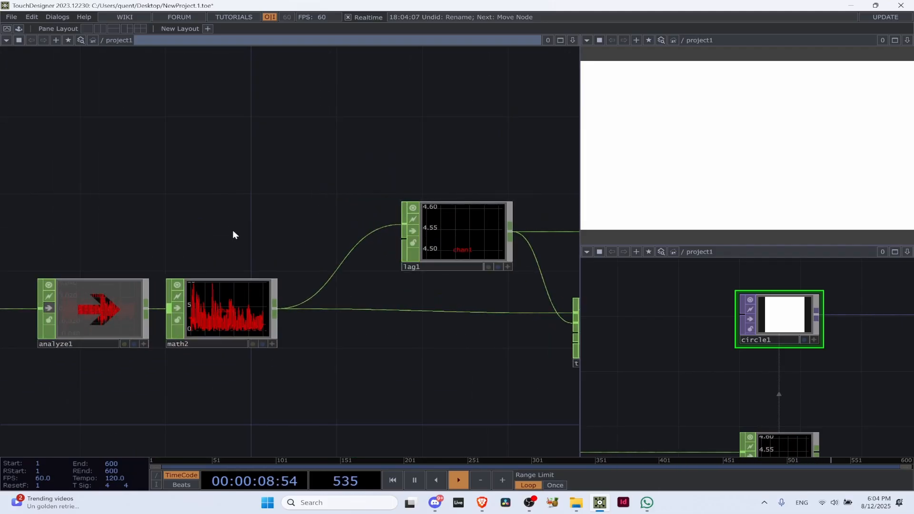
drag(233, 231, 490, 178)
click(364, 224)
scroll(169, 179, down, 8)
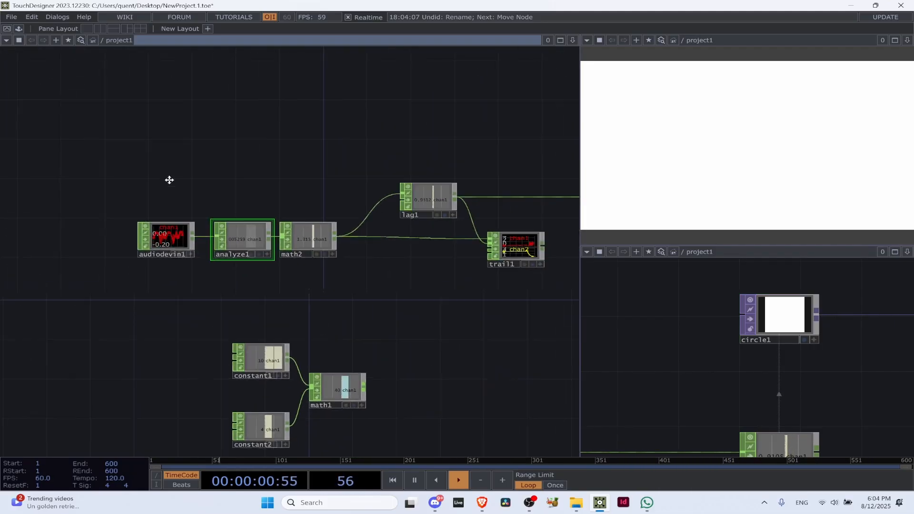
Move audiodevin1 up and away from analyze1, leaving free space around it in the network
scroll(329, 188, up, 5)
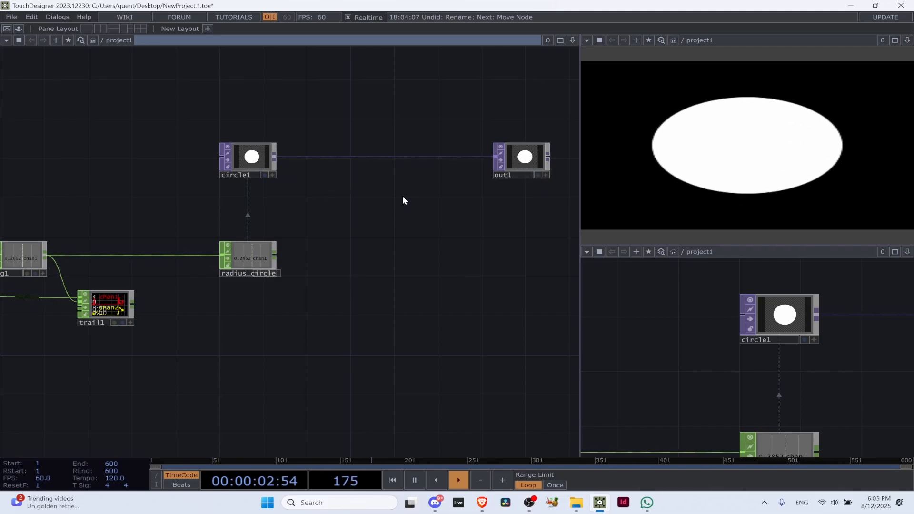
click(528, 173)
scroll(403, 248, down, 3)
drag(403, 249, 541, 239)
drag(84, 270, 66, 129)
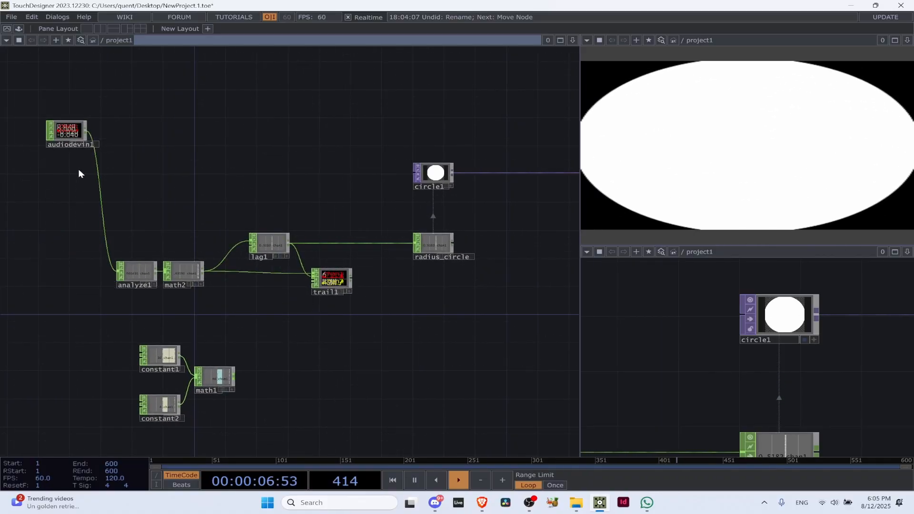
drag(78, 170, 125, 155)
drag(116, 121, 100, 156)
drag(163, 166, 307, 238)
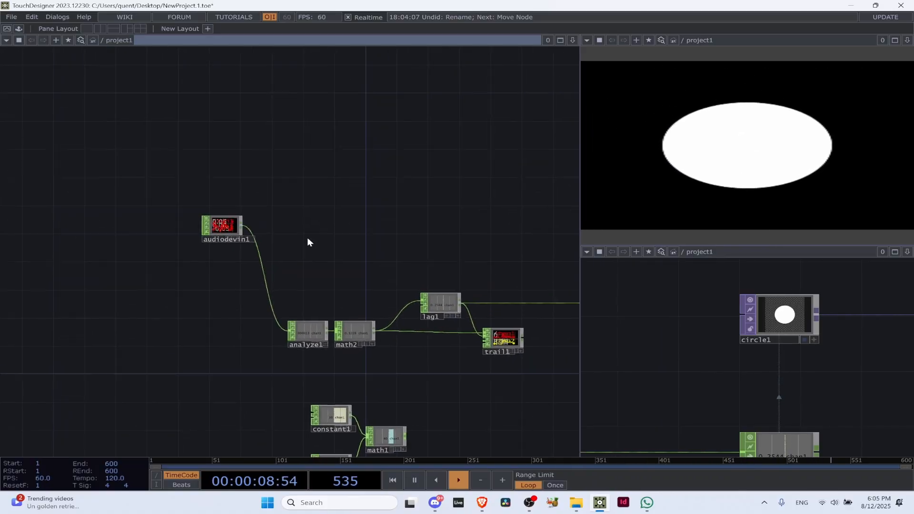
scroll(183, 238, up, 4)
drag(397, 209, 244, 216)
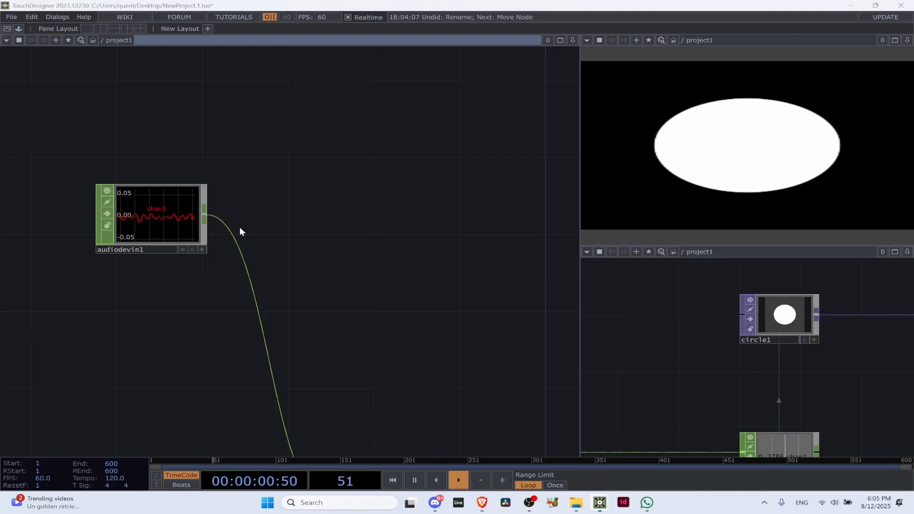
Add an Audio Oscillator CHOP below audiodevin1 and show its parameters to compare the two waveforms
key(Tab)
click(106, 102)
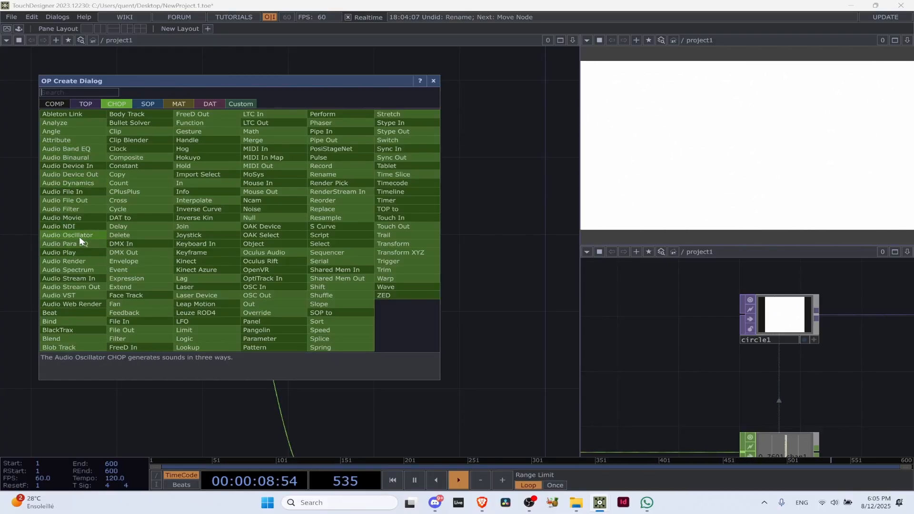
click(79, 236)
click(145, 313)
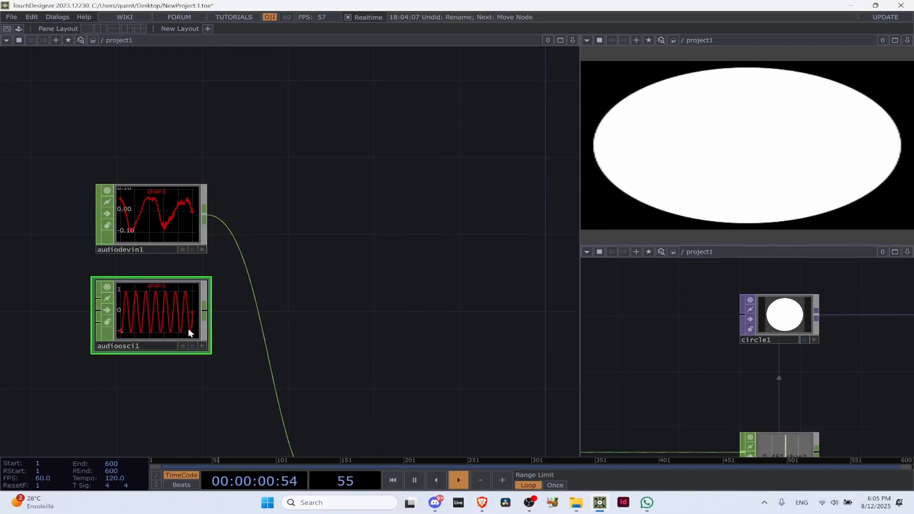
key(p)
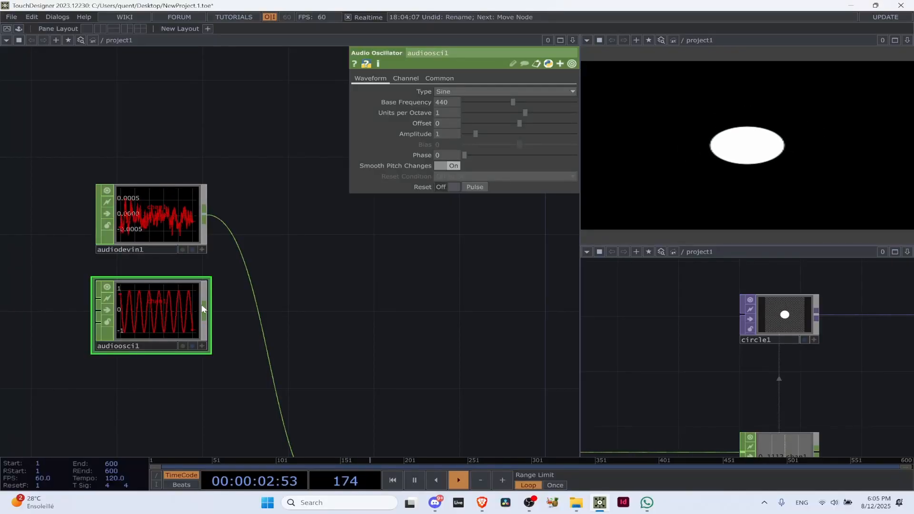
scroll(174, 304, up, 3)
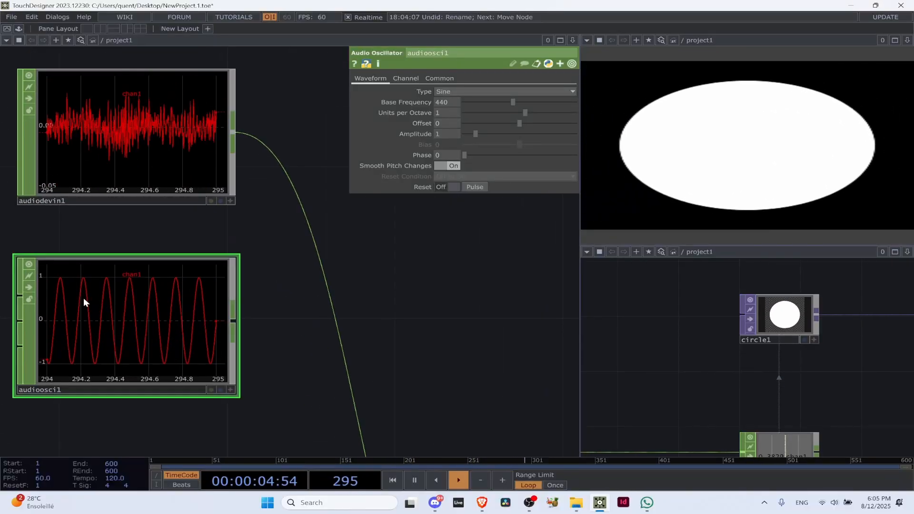
Add an Audio Device Out CHOP beside audioosci1 and connect the oscillator's output to its first input
key(Tab)
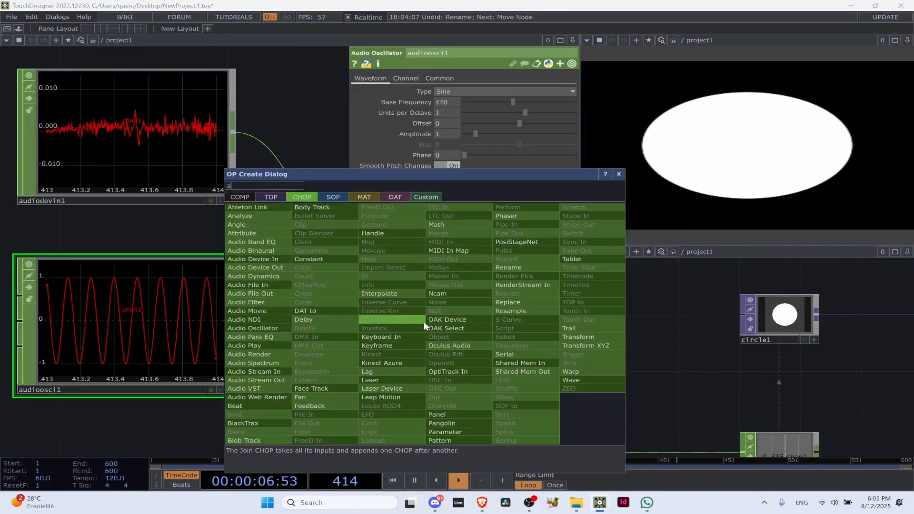
text(audio)
click(255, 267)
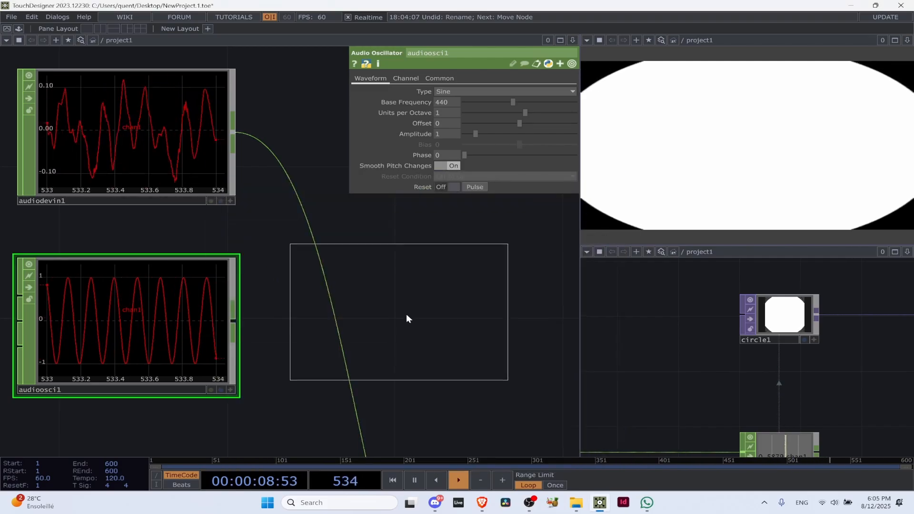
click(408, 316)
click(236, 320)
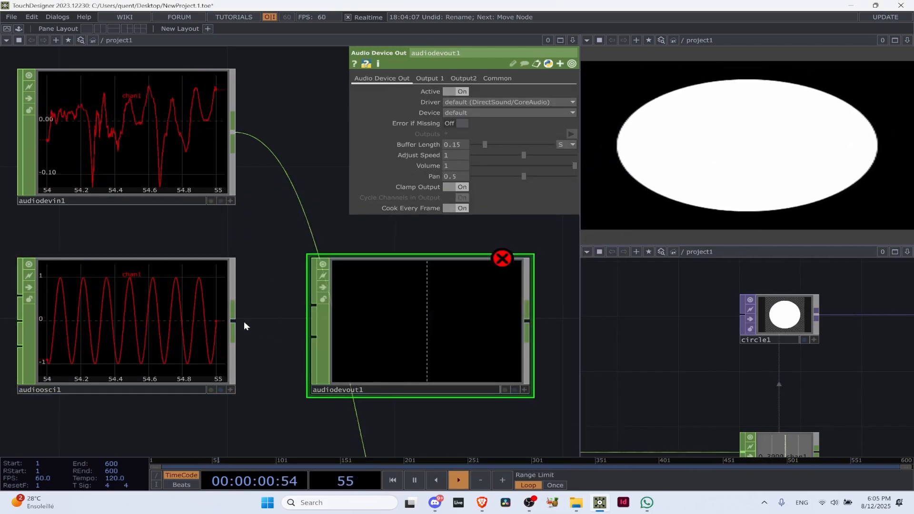
click(303, 305)
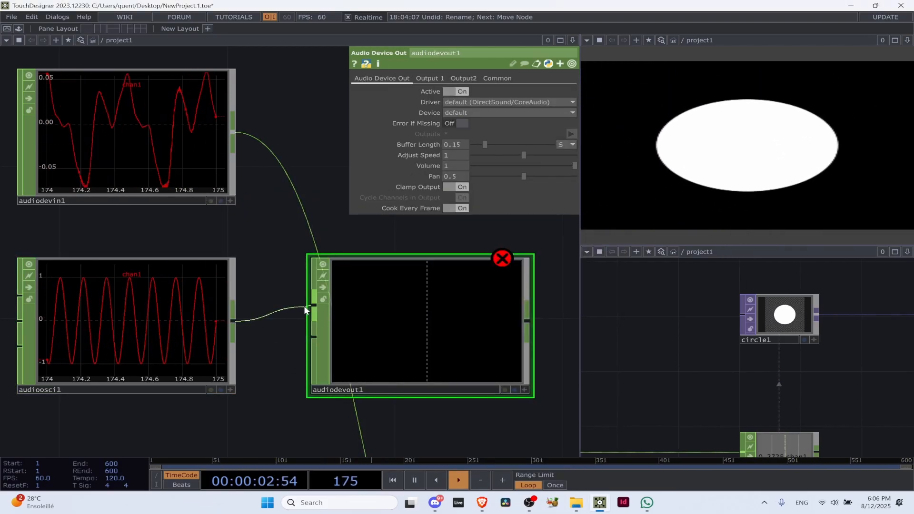
Delete audiodevout1, undo the deletion and set the oscillator's Base Frequency to 100
key(Delete)
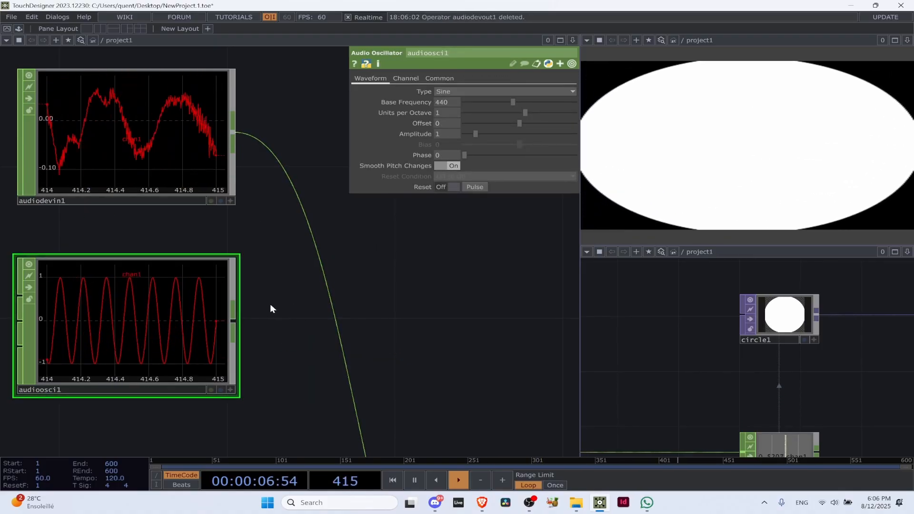
key(ctrl+z)
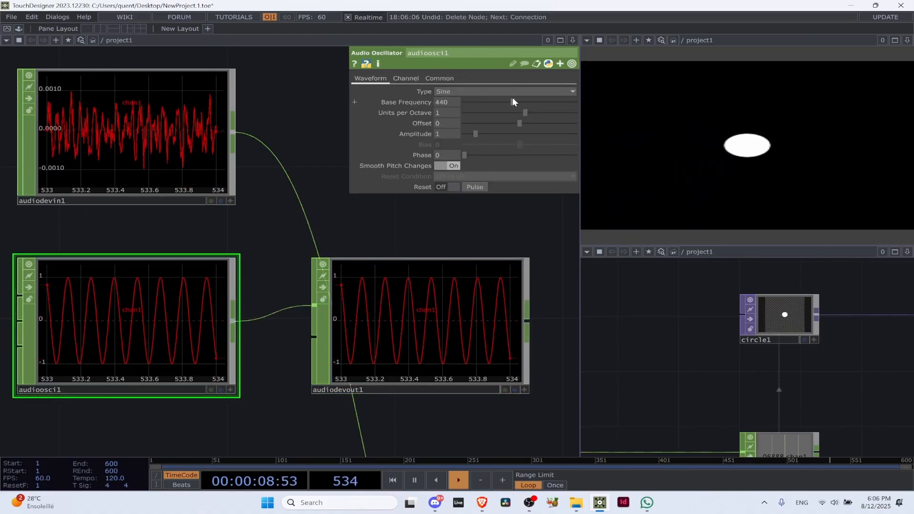
drag(512, 99, 475, 106)
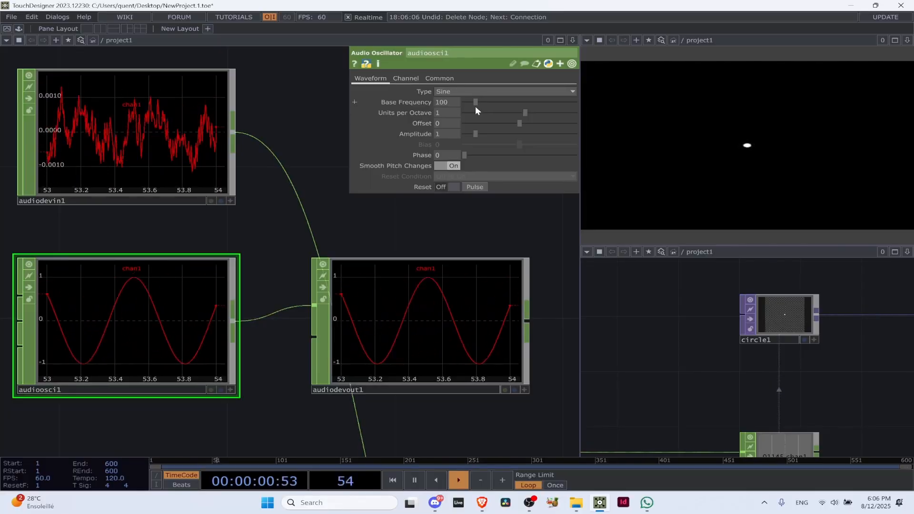
scroll(396, 324, down, 3)
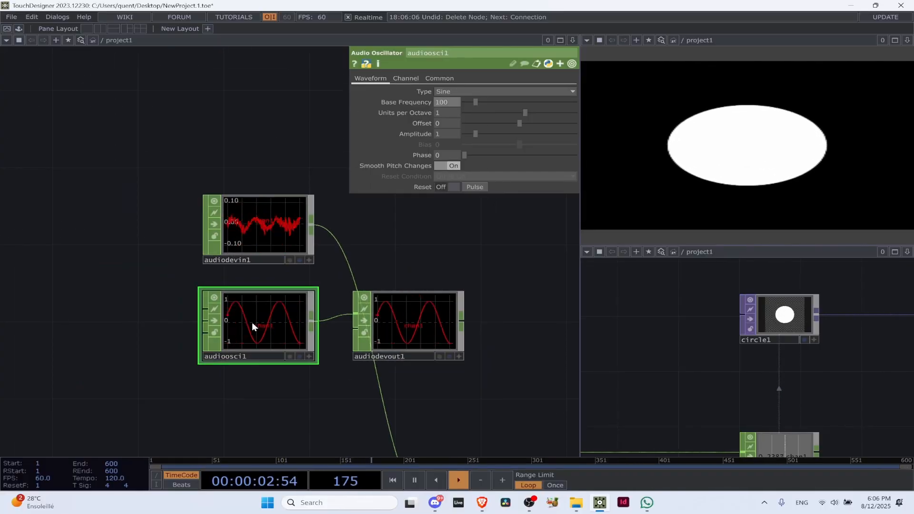
Delete both audioosci1 and audiodevout1 from the network
click(423, 323)
ctrl+click(267, 321)
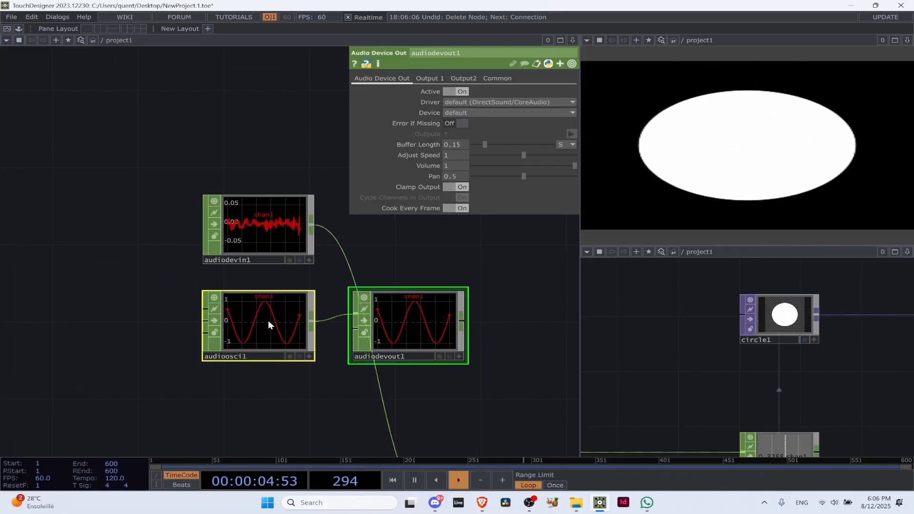
key(Delete)
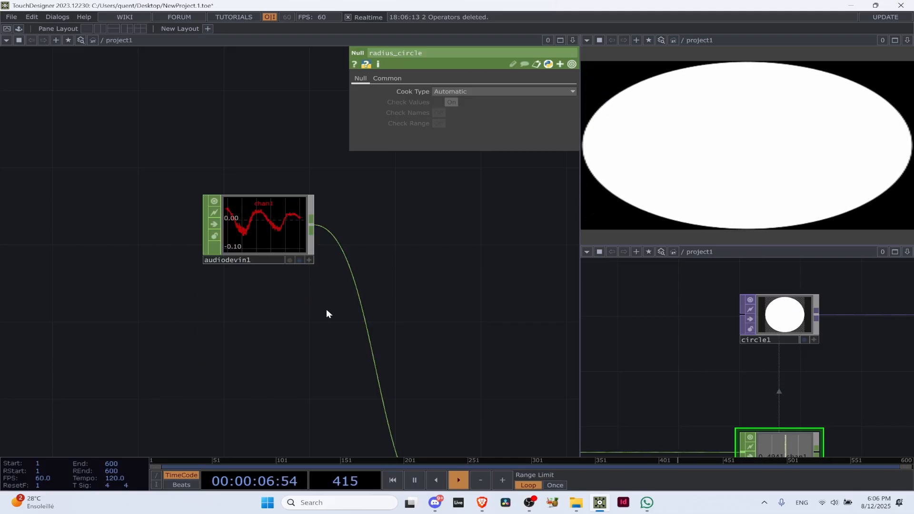
Browse the audio operators among the CHOPs, including Audio Device In, without adding any
key(Tab)
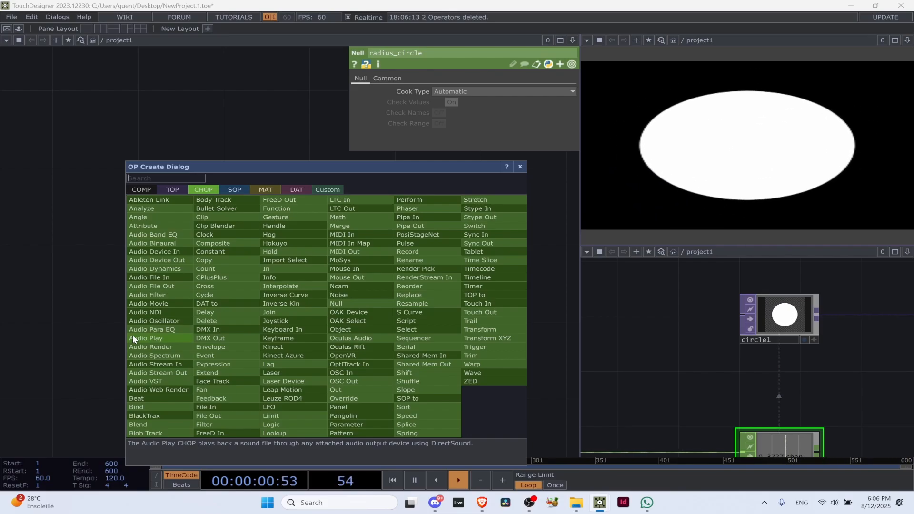
click(155, 252)
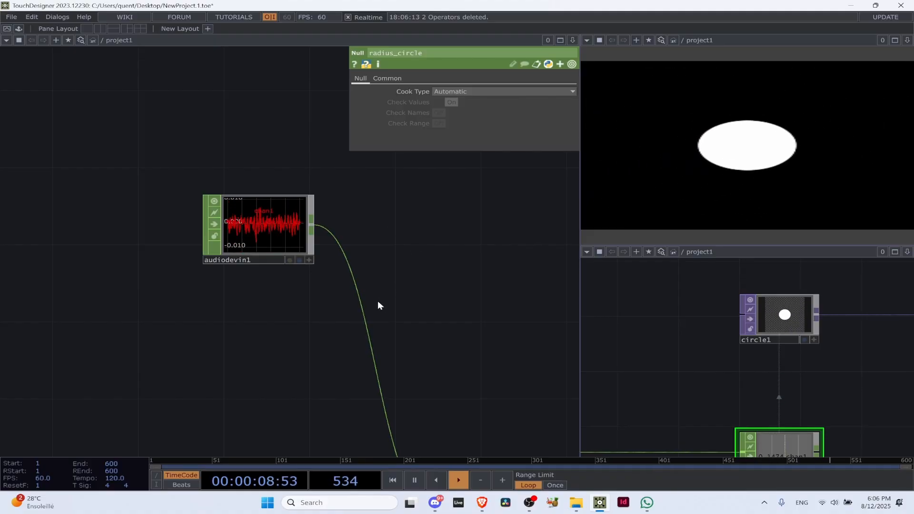
key(Tab)
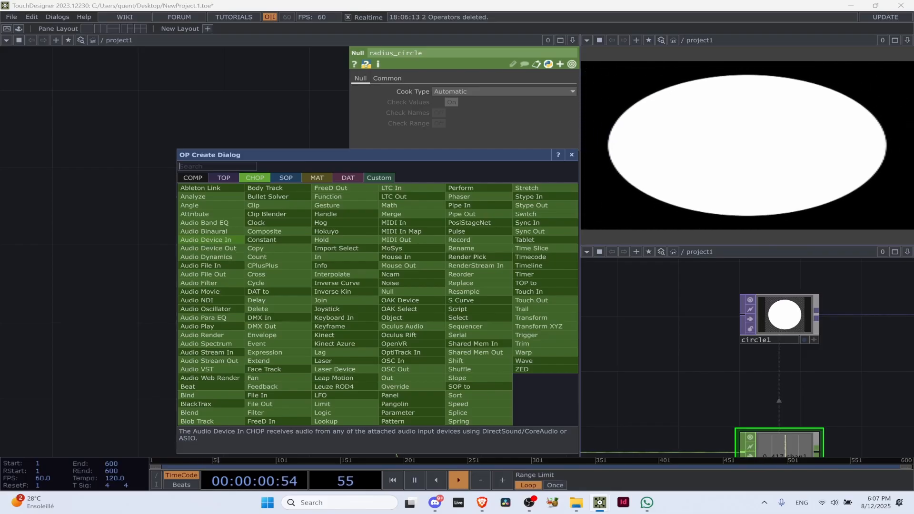
click(93, 256)
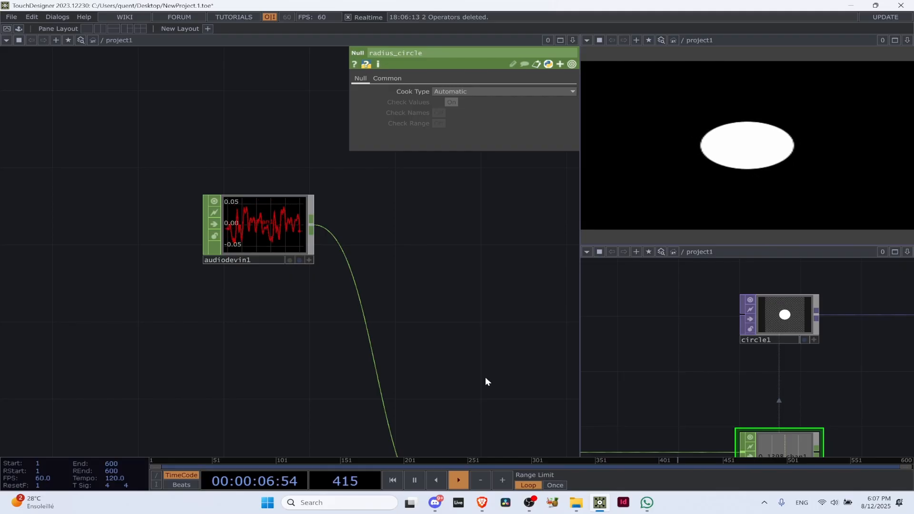
Move audiodevin1 in line with analyze1 and back up above the chain, apart from analyze1
scroll(447, 310, down, 8)
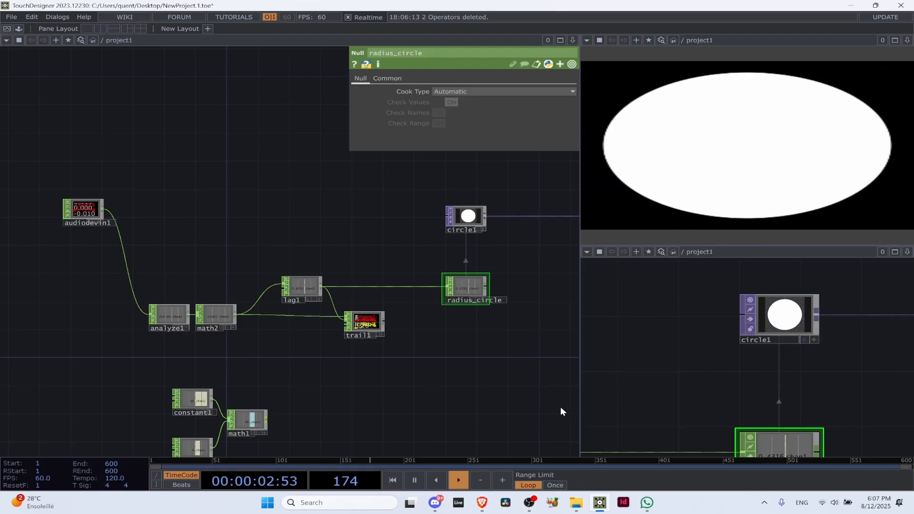
drag(87, 211, 111, 317)
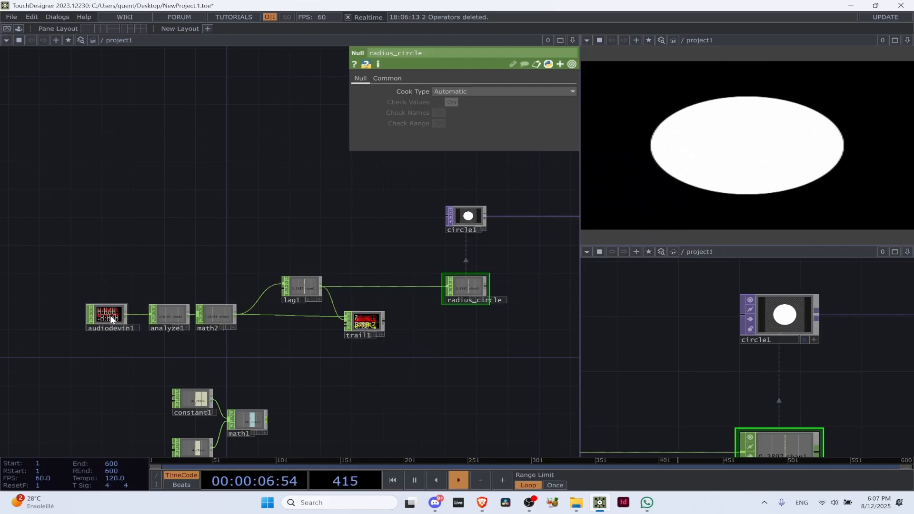
drag(110, 315, 103, 217)
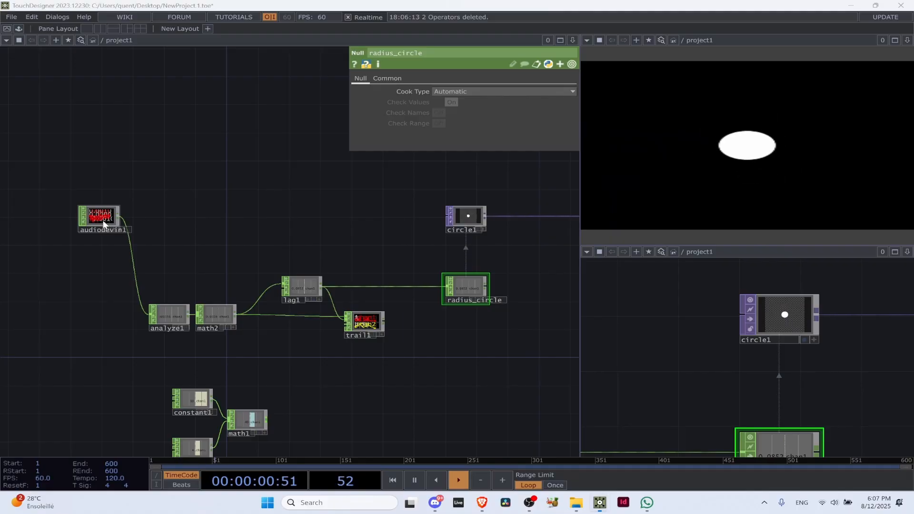
Search the CHOP operators for "eq", read the Audio Band EQ description, clear the search and leave the list
key(Tab)
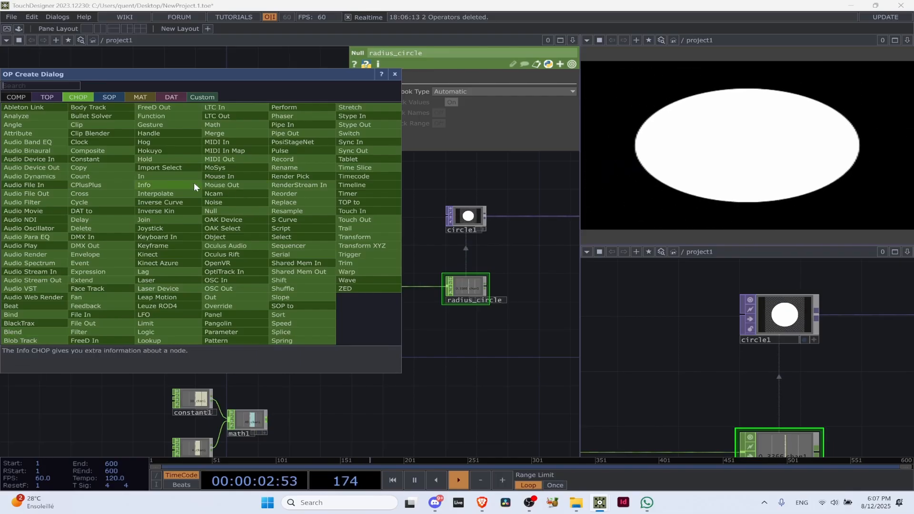
text(eq)
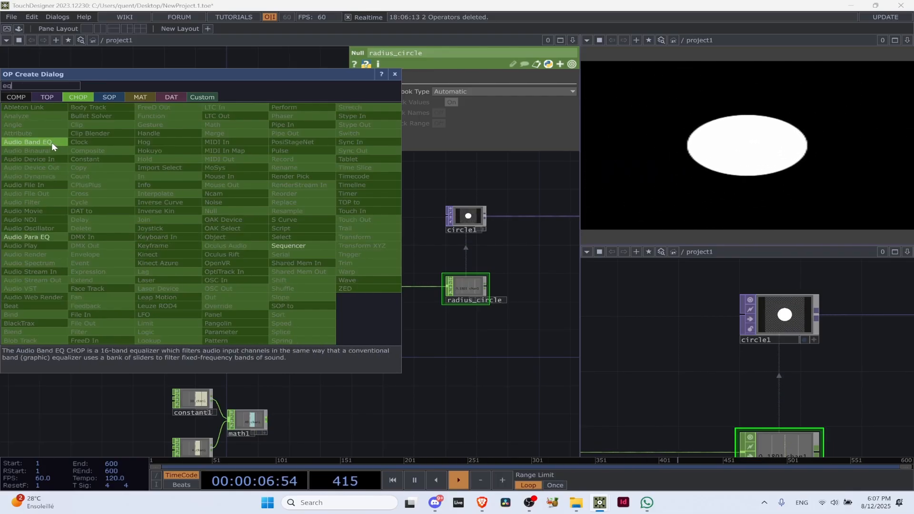
key(BackSpace)
key(BackSpace)
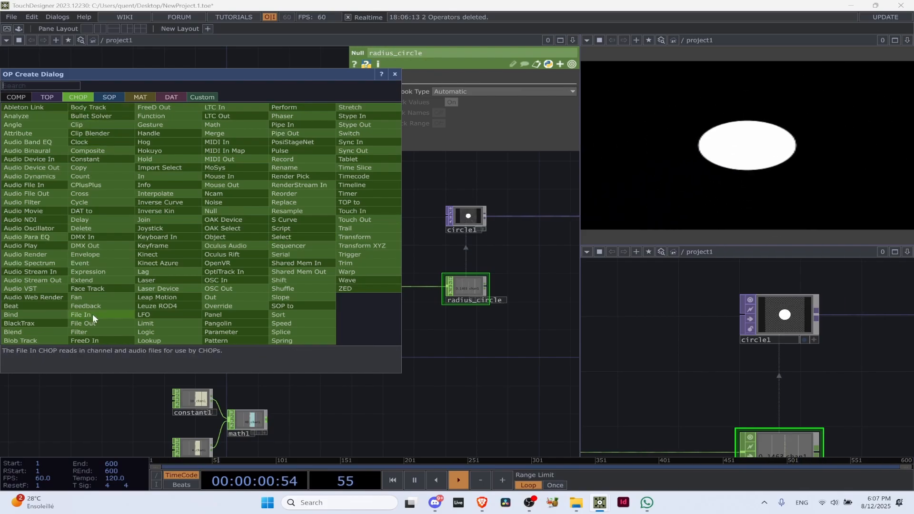
click(58, 386)
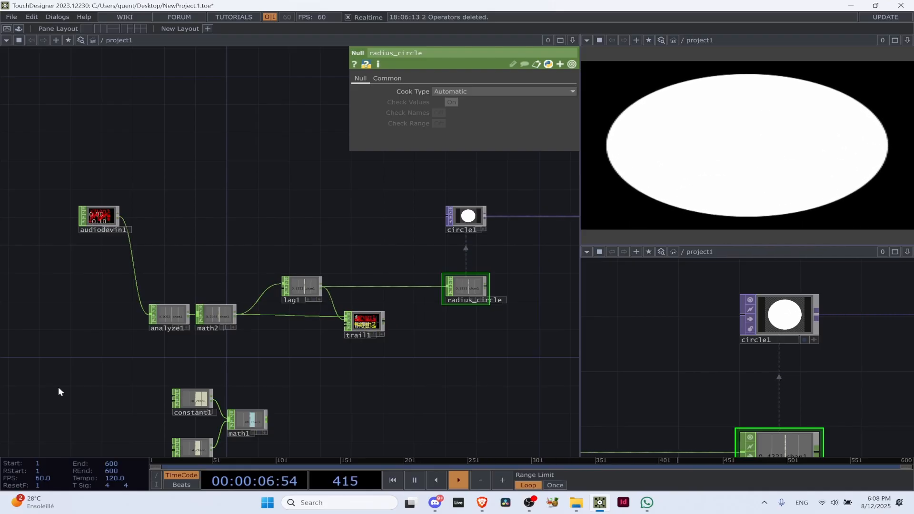
Filter the CHOP operator list with "a" to look over the audio operators, and close it without adding any
key(Tab)
text(a)
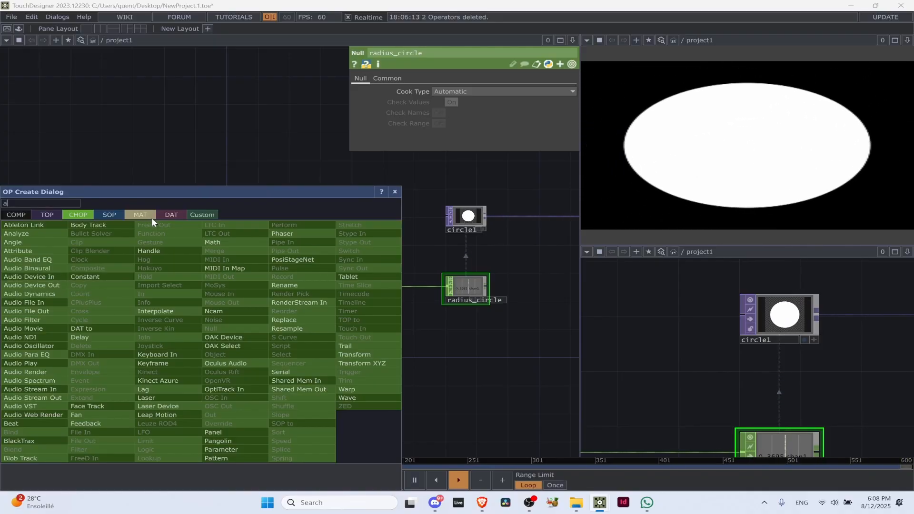
click(174, 140)
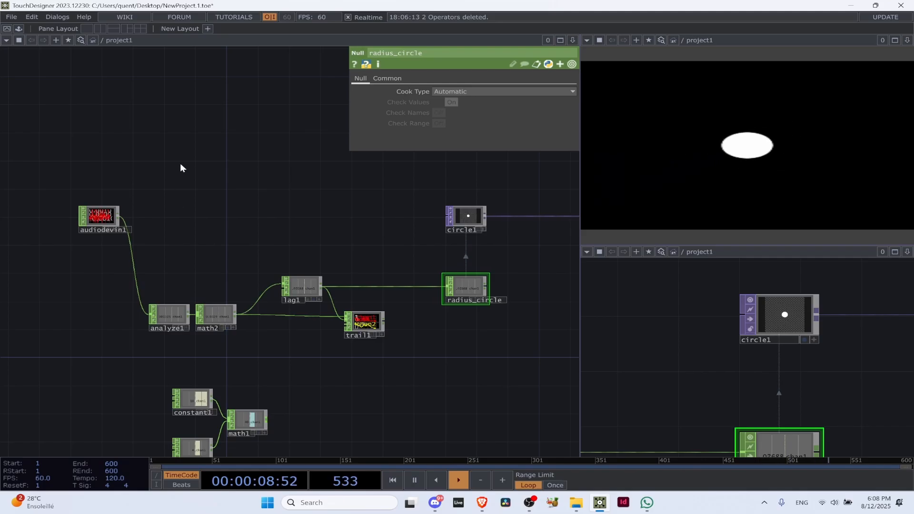
click(530, 504)
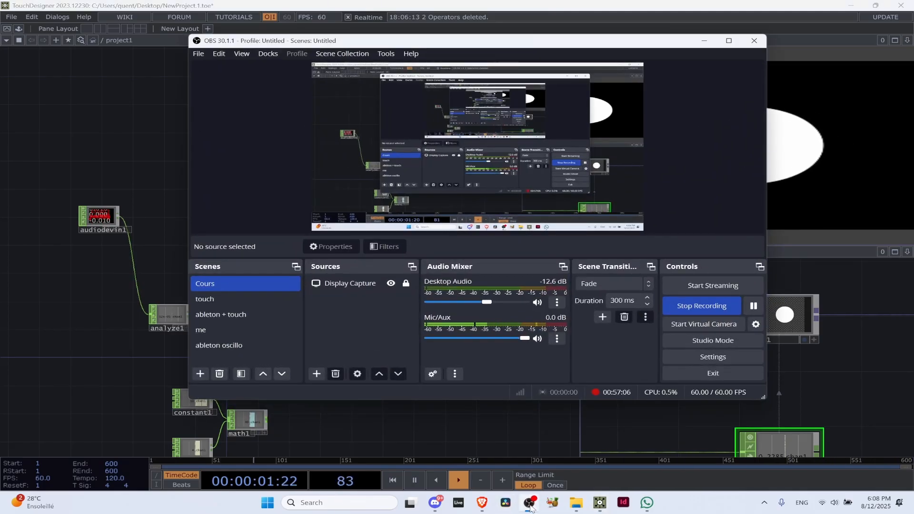
click(179, 203)
Add a Delay CHOP below math2 and feed it from math2's output
key(Tab)
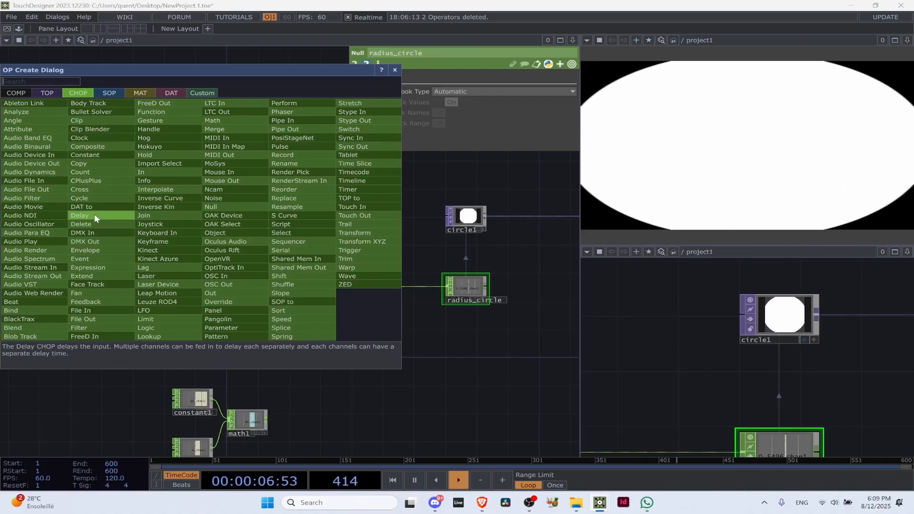
click(95, 213)
click(256, 347)
scroll(256, 347, up, 5)
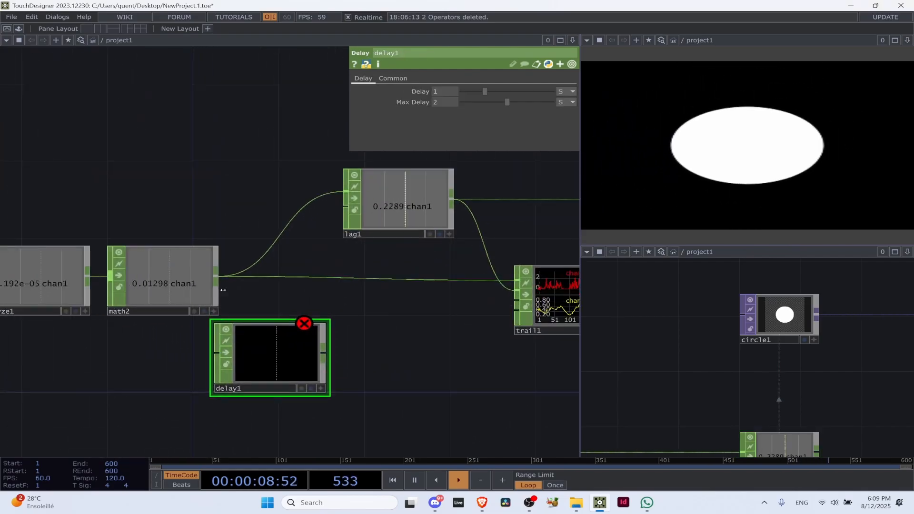
drag(217, 276, 213, 353)
scroll(281, 362, up, 5)
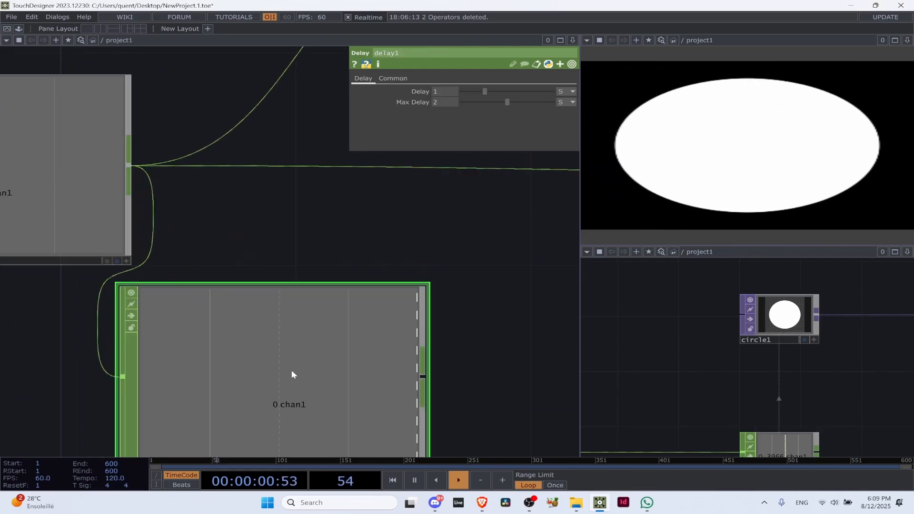
scroll(293, 374, down, 5)
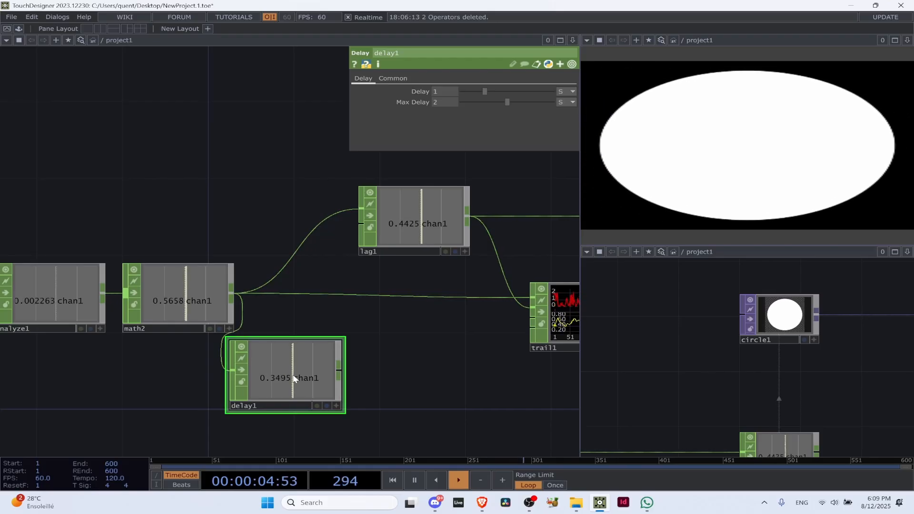
Pause the timeline to compare math2 with delay1, and delete delay1
key(space)
click(163, 307)
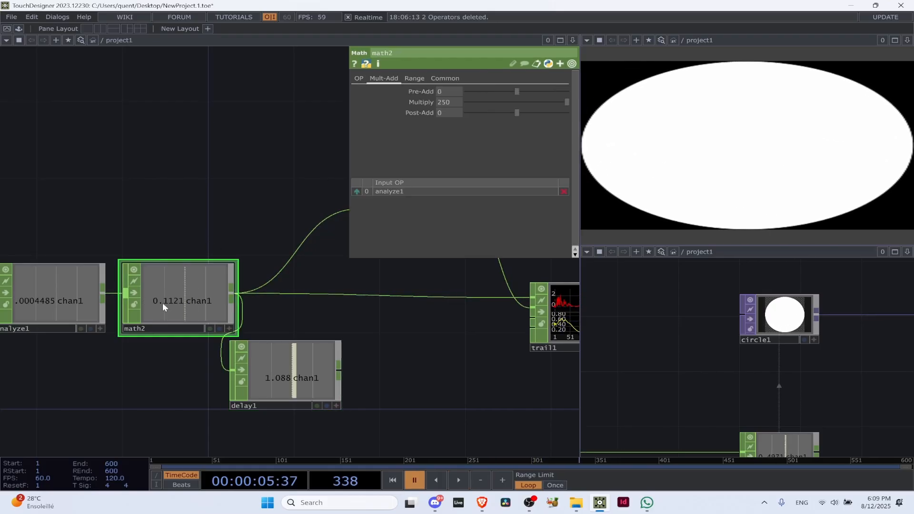
click(291, 384)
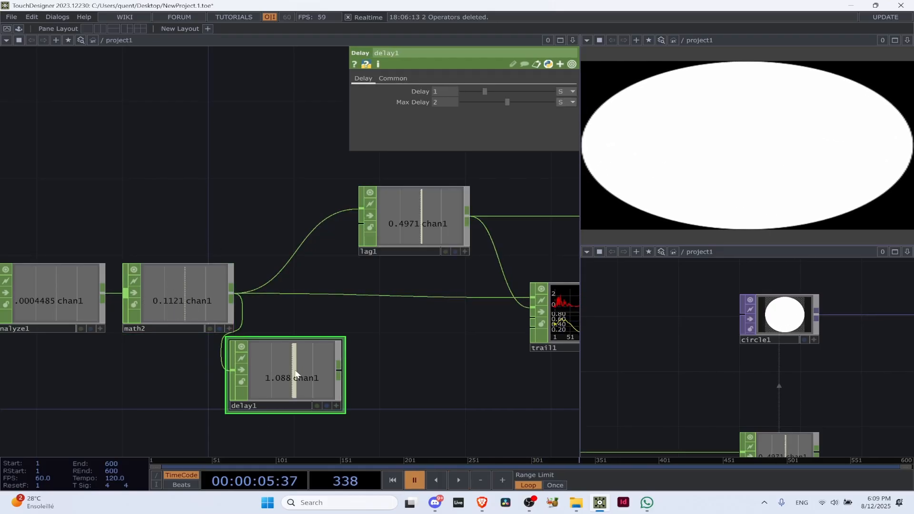
key(Delete)
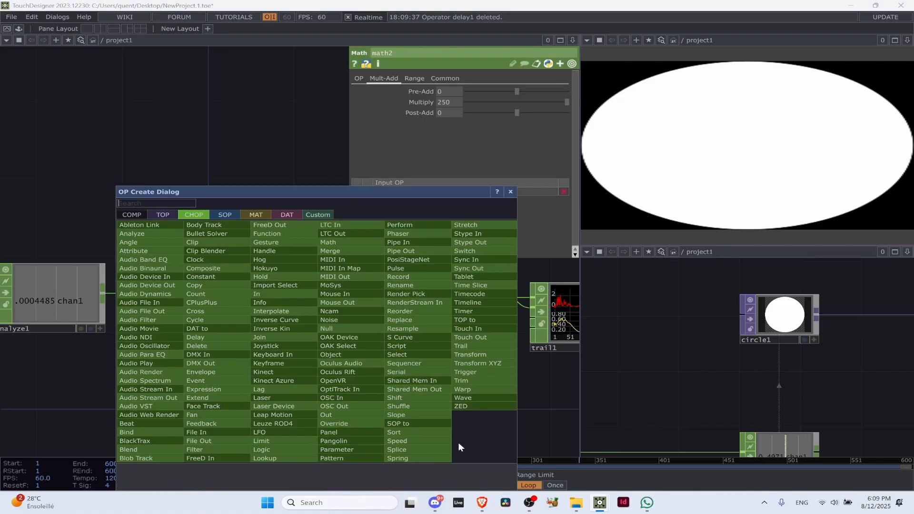
click(509, 193)
Follow the chain from math2 to circle1, inspect circle1's parameters and resume timeline playback
scroll(404, 349, down, 5)
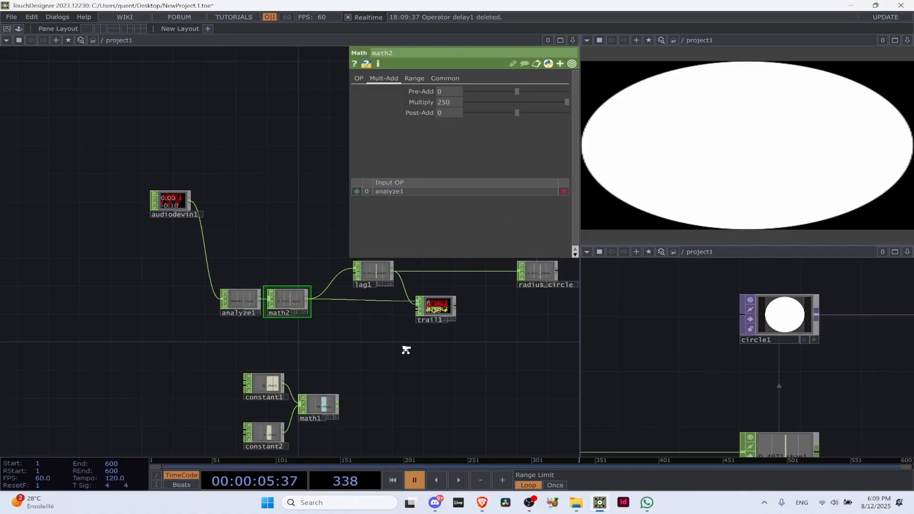
drag(407, 349, 233, 342)
scroll(289, 307, up, 3)
scroll(289, 307, up, 1)
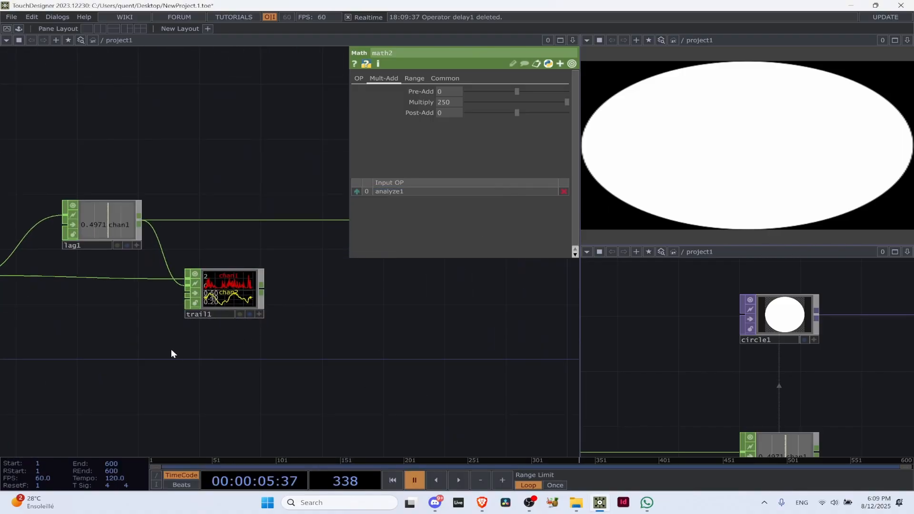
drag(93, 345, 270, 343)
scroll(280, 346, down, 3)
drag(412, 370, 143, 410)
click(245, 198)
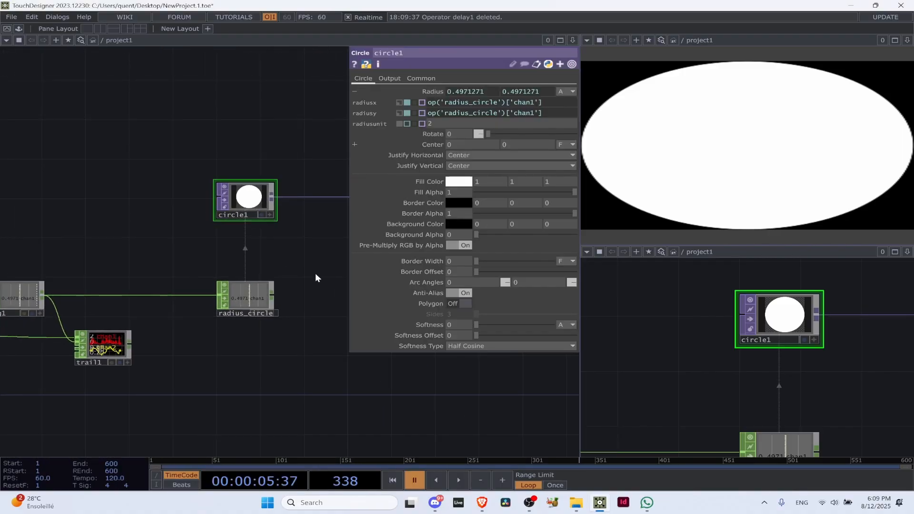
key(space)
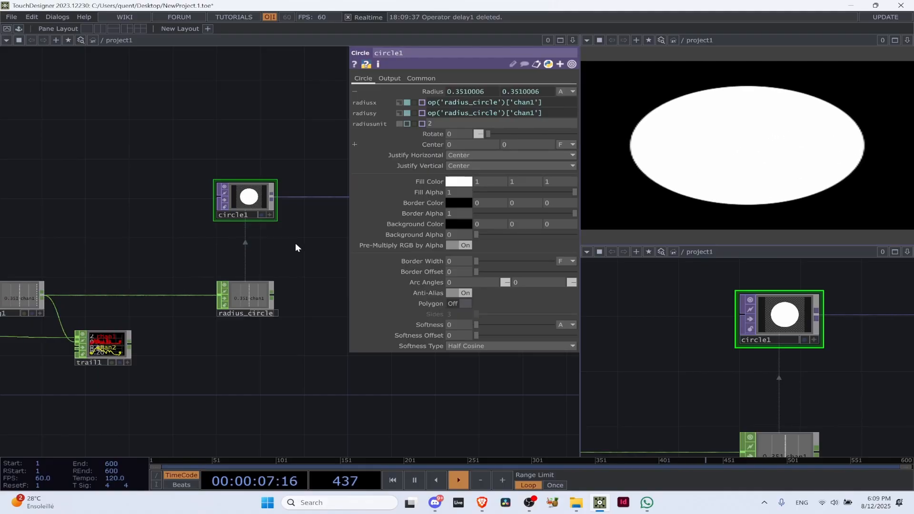
Add an LFO CHOP above circle1
click(295, 243)
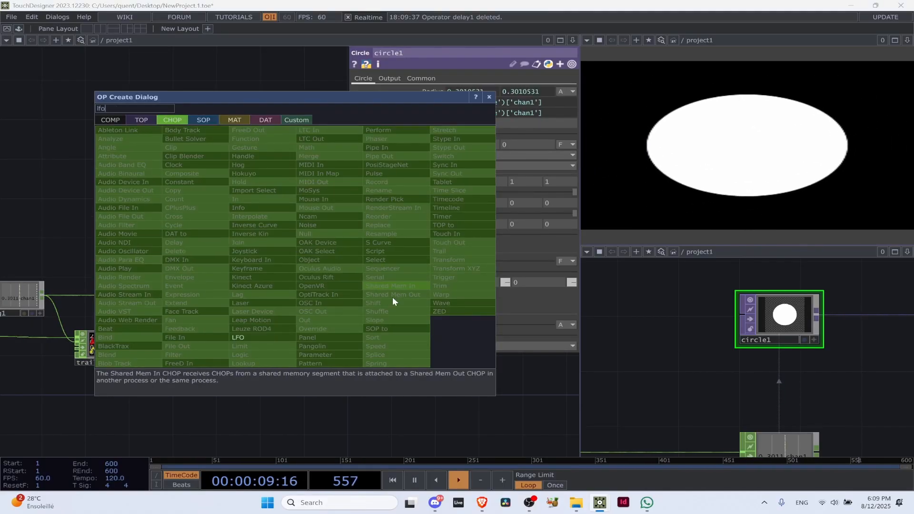
click(265, 346)
click(255, 141)
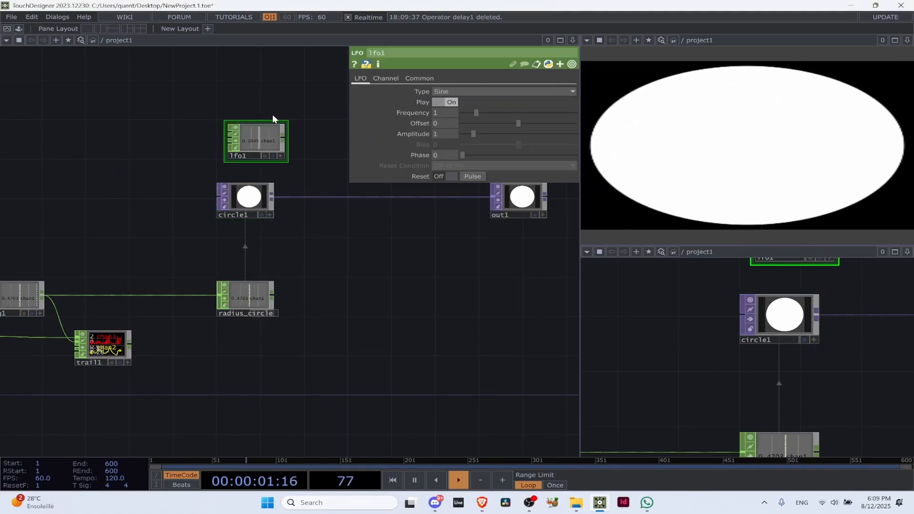
scroll(260, 242, up, 5)
drag(260, 242, 270, 204)
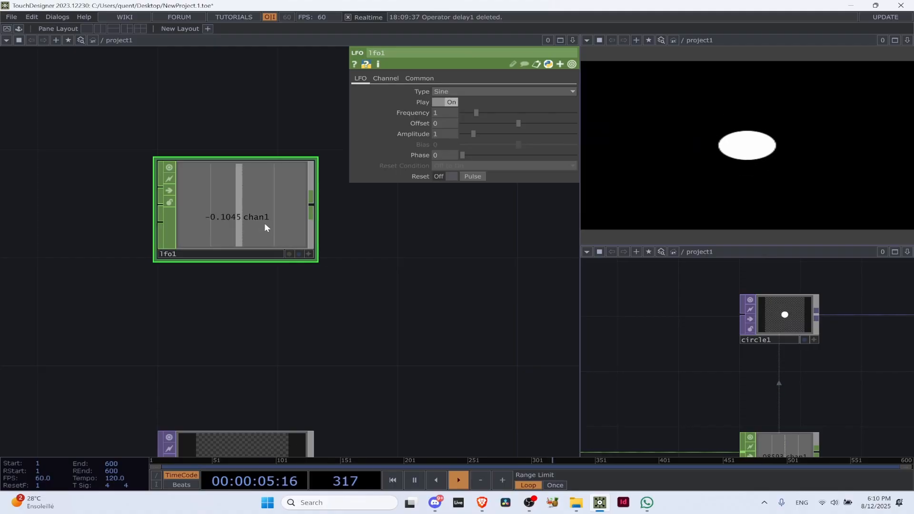
Place an Audio Oscillator CHOP below lfo1 to compare their outputs, and delete it
key(Tab)
text(aud)
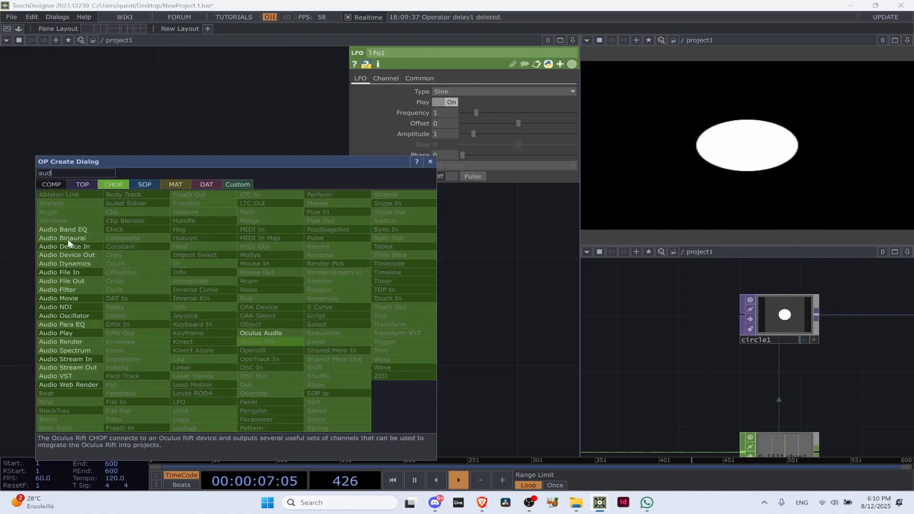
click(65, 316)
click(255, 325)
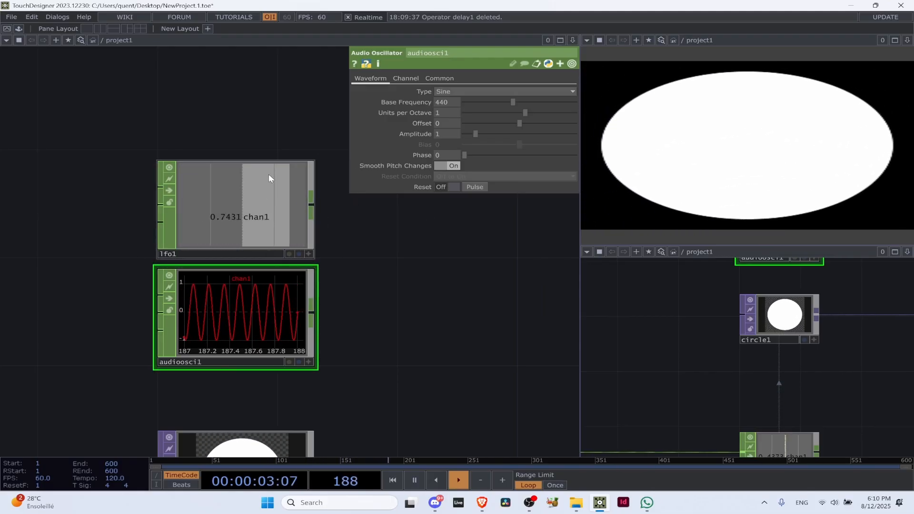
key(Delete)
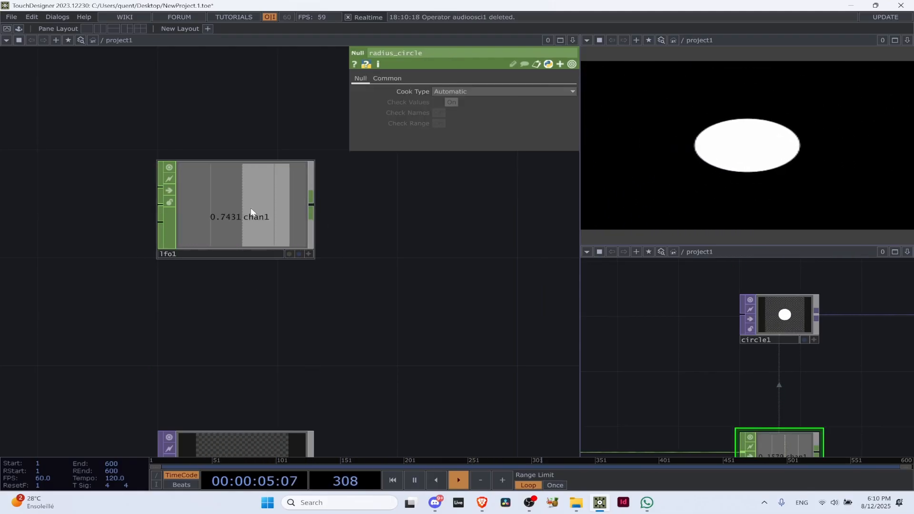
Move lfo1 beside circle1 and set circle1's horizontal Center to 0.1
click(291, 207)
scroll(291, 207, down, 5)
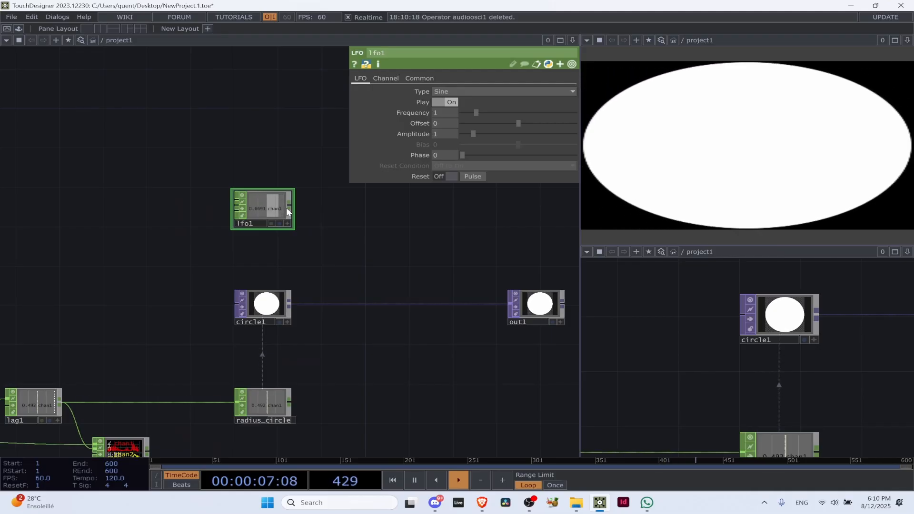
click(275, 304)
drag(278, 245, 223, 252)
drag(200, 205, 102, 303)
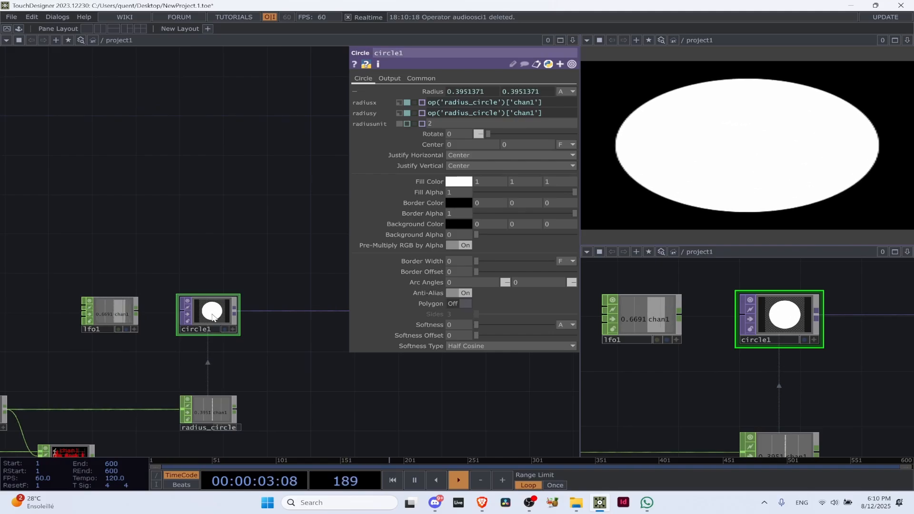
click(356, 91)
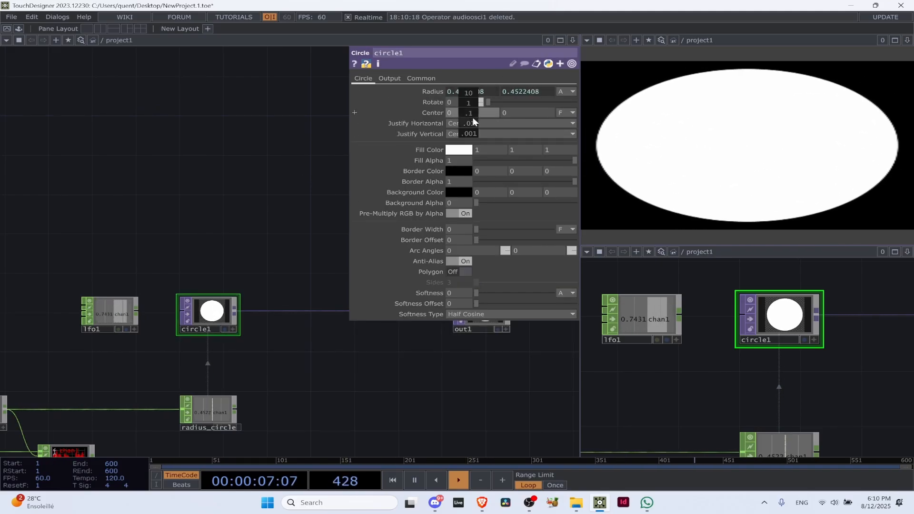
middle_drag(469, 112, 471, 93)
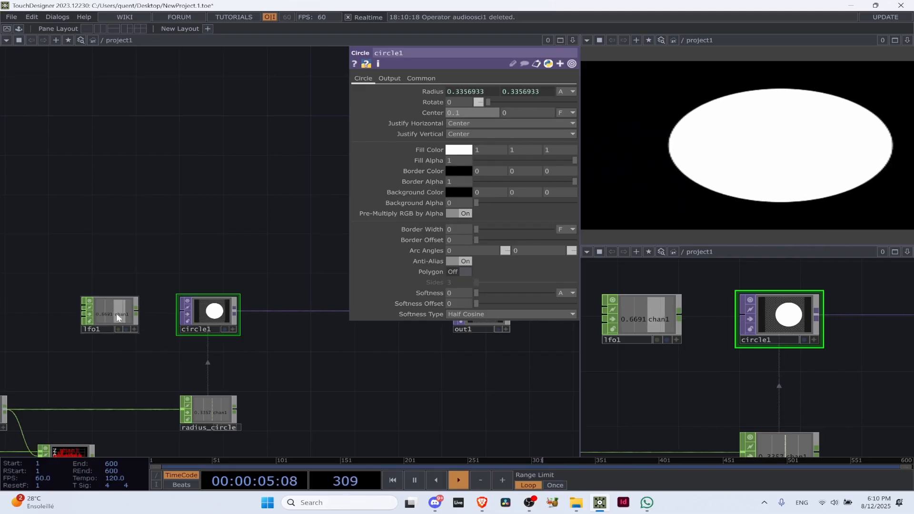
Reposition lfo1 up and to the left of circle1, leaving space above the circle
drag(123, 319, 232, 222)
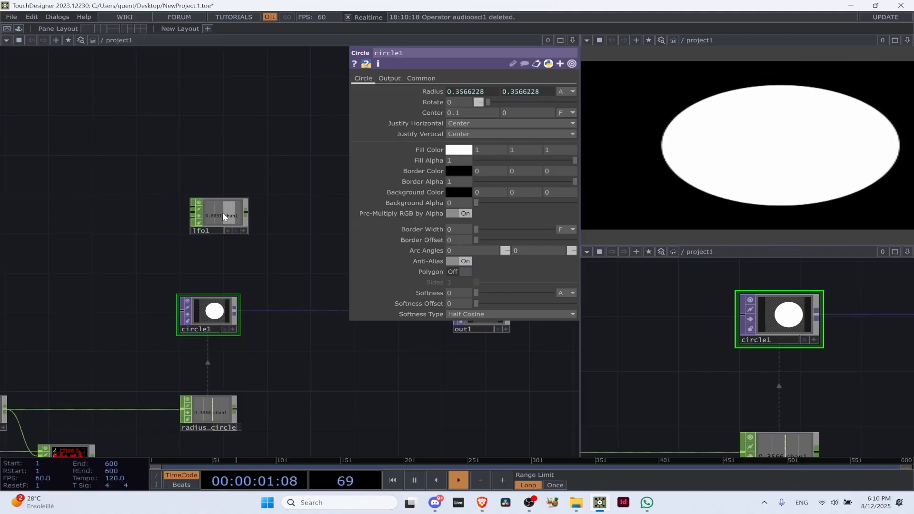
drag(222, 212, 72, 242)
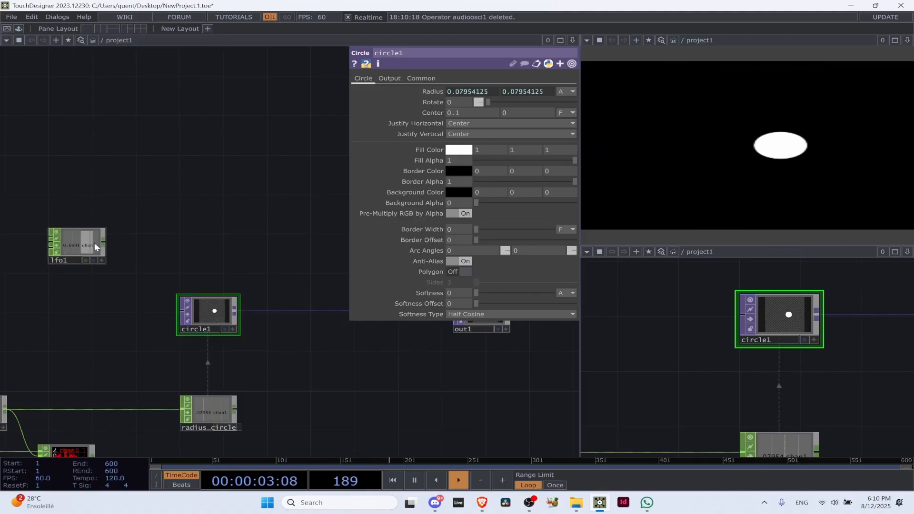
key(p)
drag(189, 210, 266, 184)
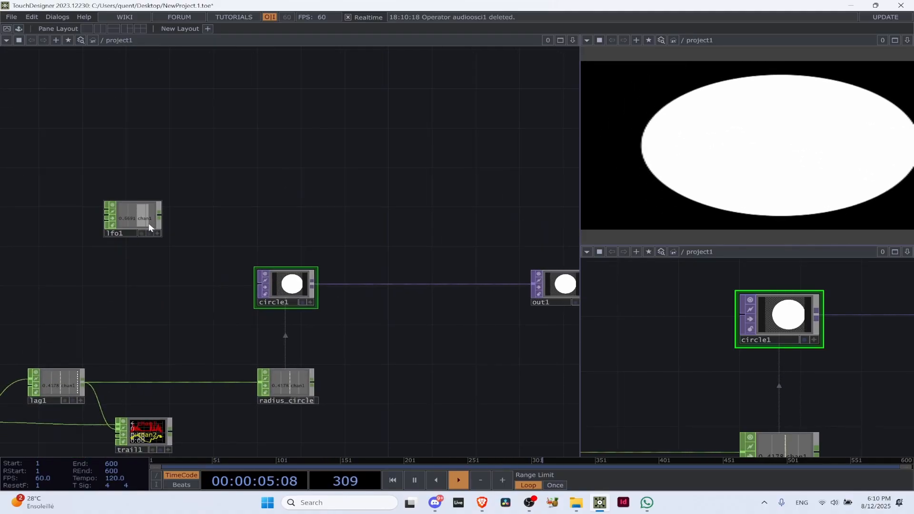
drag(129, 222, 277, 232)
key(p)
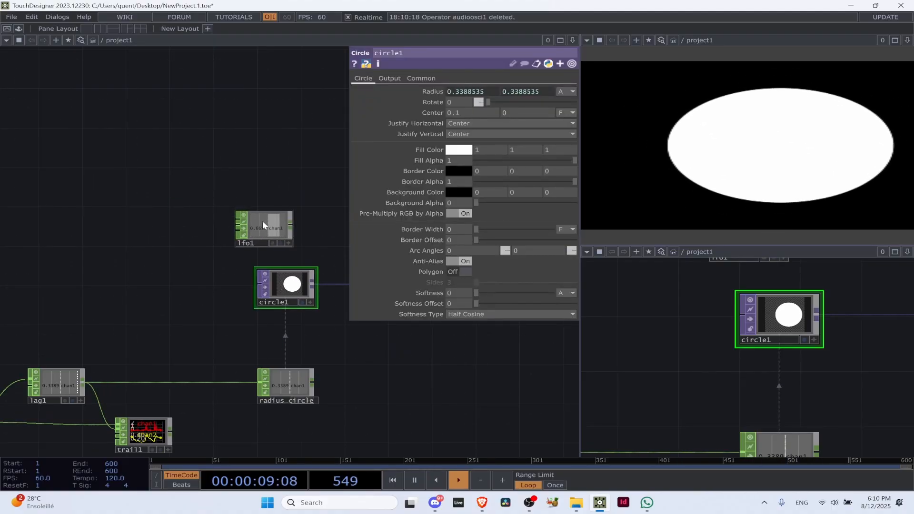
key(ctrl+z)
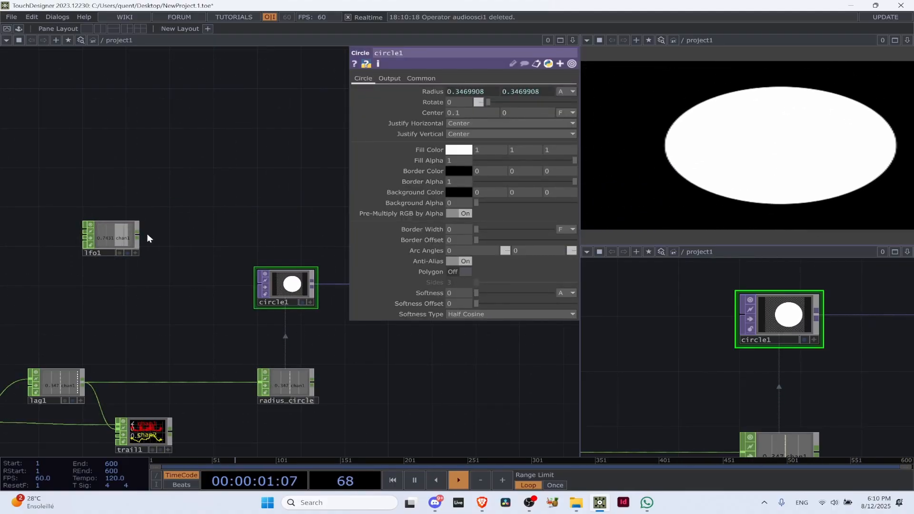
Add a Null CHOP fed by lfo1 and place it directly above circle1
click(137, 233)
click(238, 226)
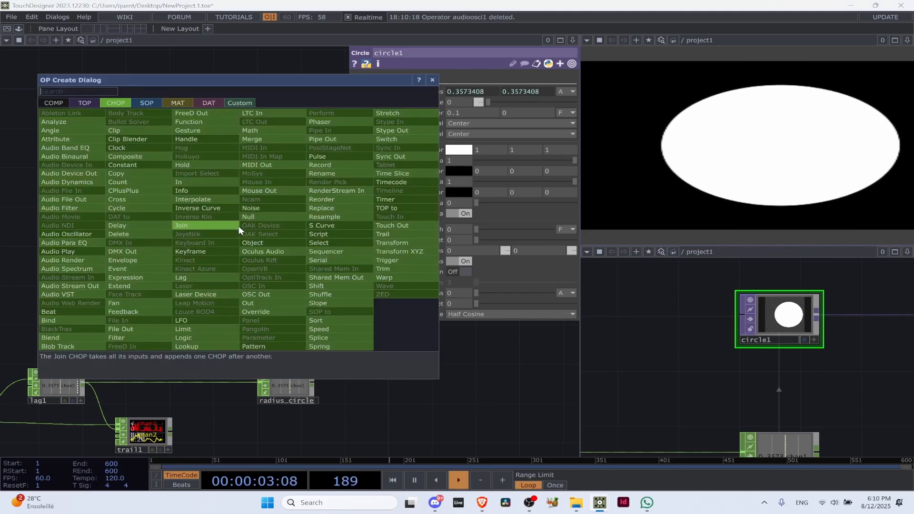
text(nuull)
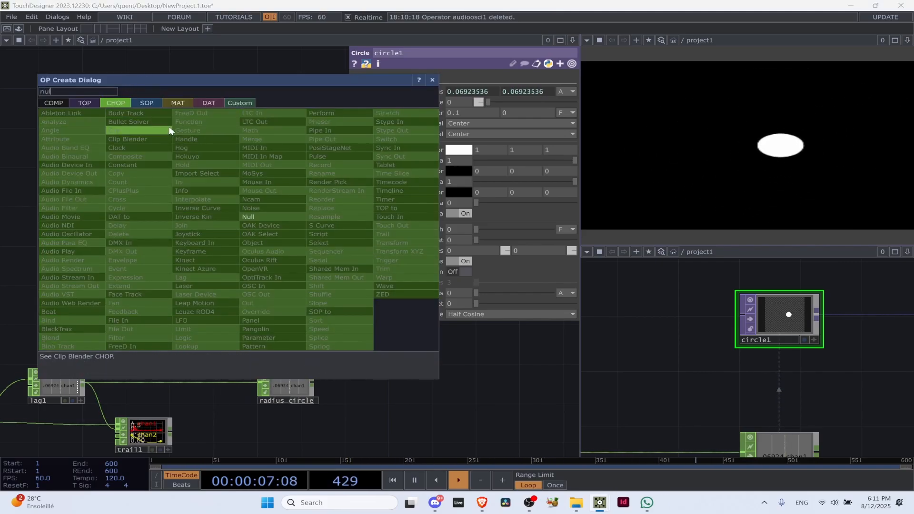
click(249, 216)
click(284, 223)
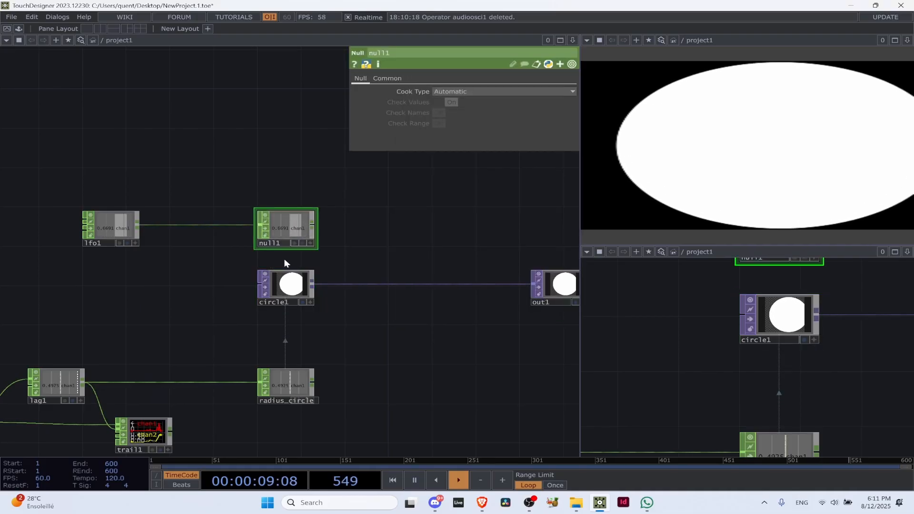
Rename the new Null after lfo1 as center_circle
click(287, 283)
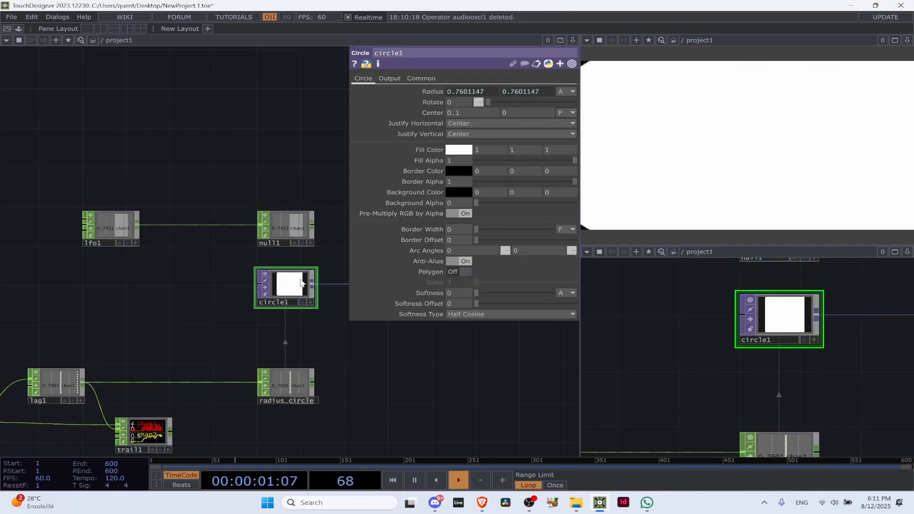
click(280, 241)
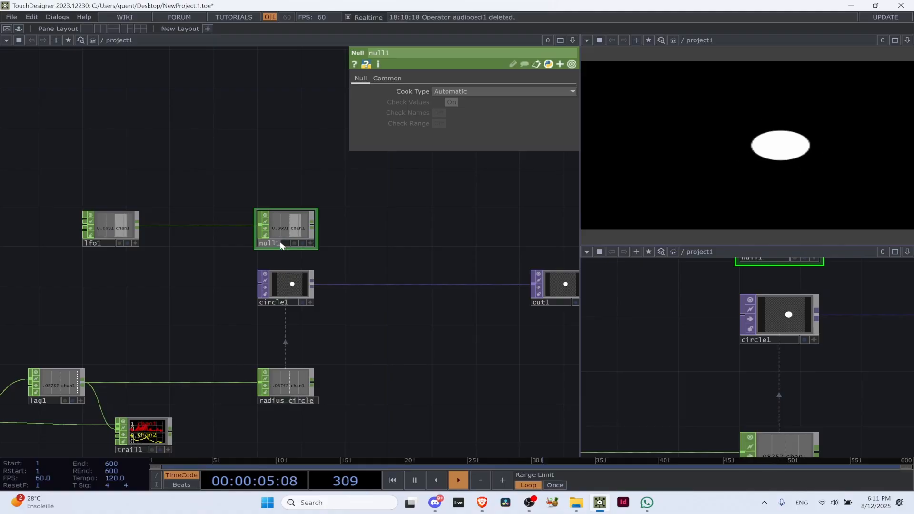
text(center_circ)
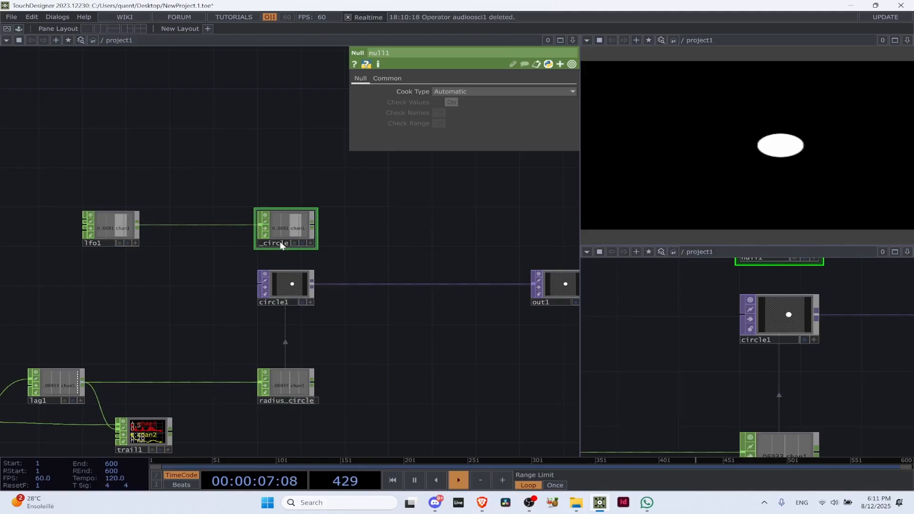
text(le)
key(Return)
Drive circle1's horizontal Center with center_circle's chan1 through a CHOP Reference
scroll(314, 241, up, 2)
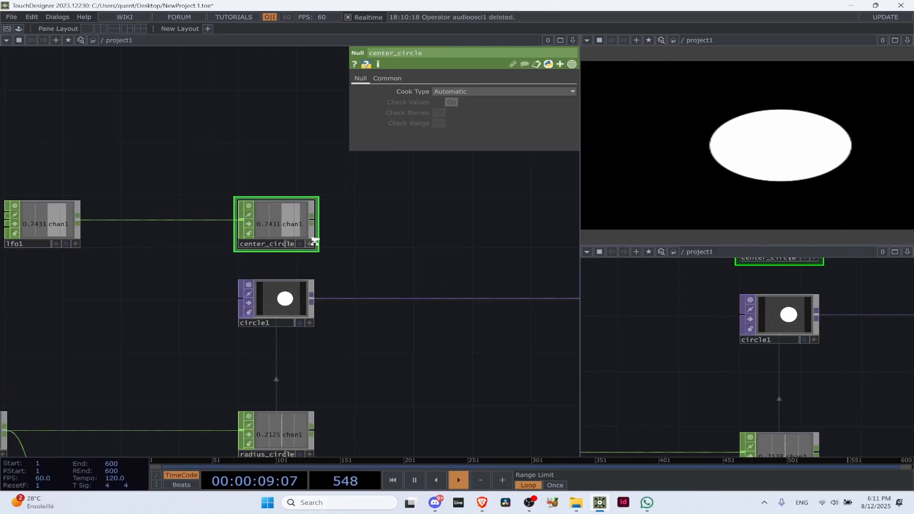
scroll(314, 241, up, 3)
click(311, 250)
click(282, 355)
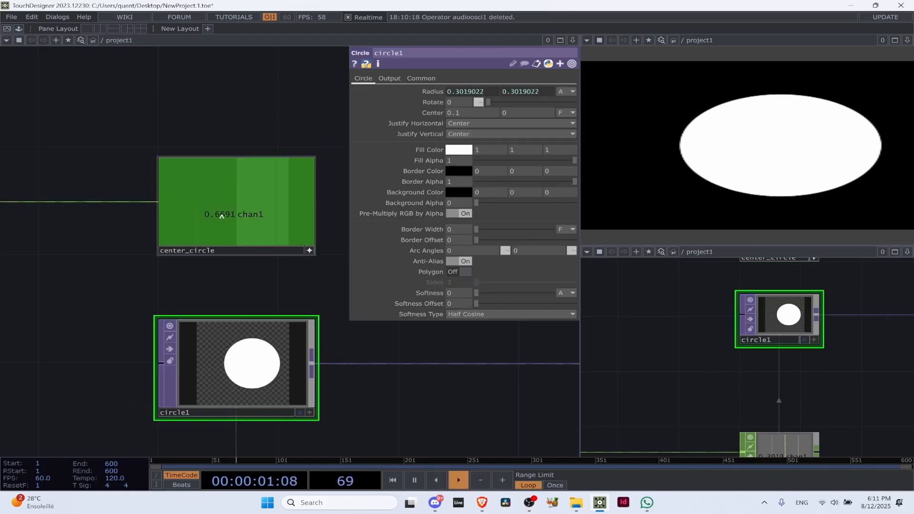
drag(222, 215, 498, 108)
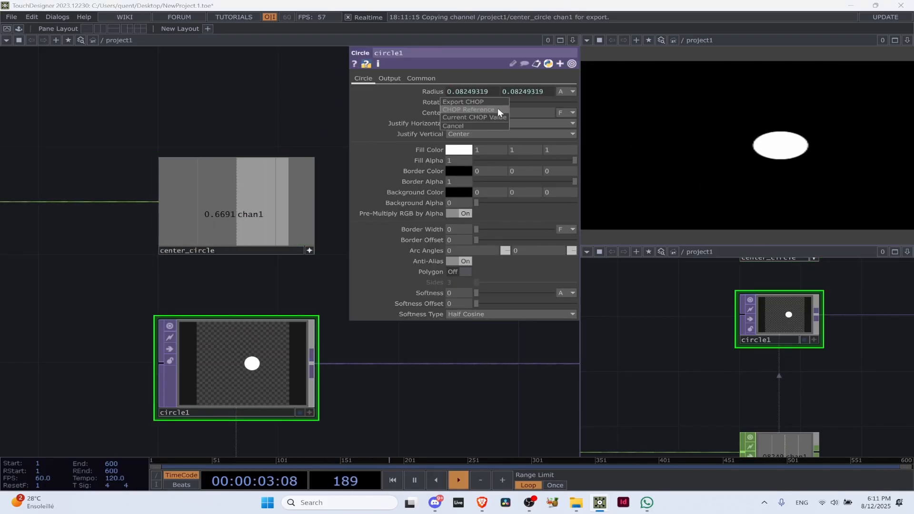
click(498, 109)
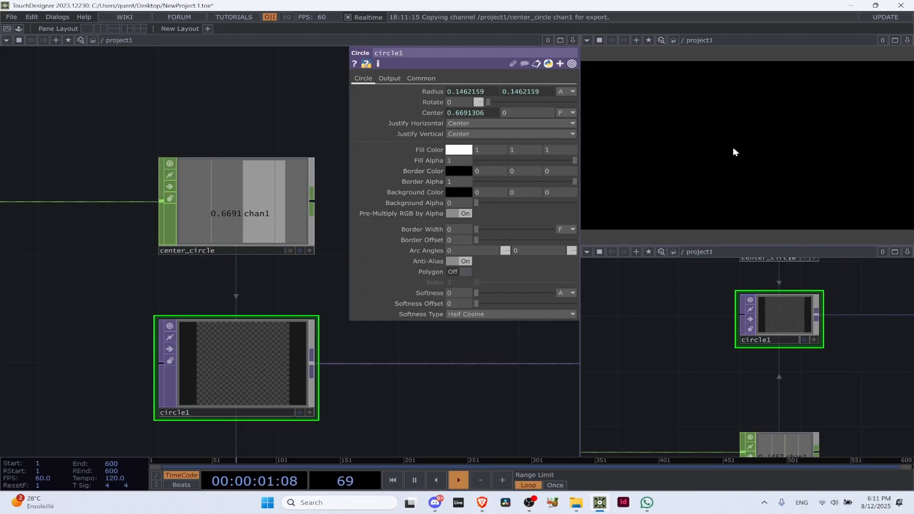
Move lfo1 farther left, widening the gap between it and center_circle
scroll(153, 116, down, 5)
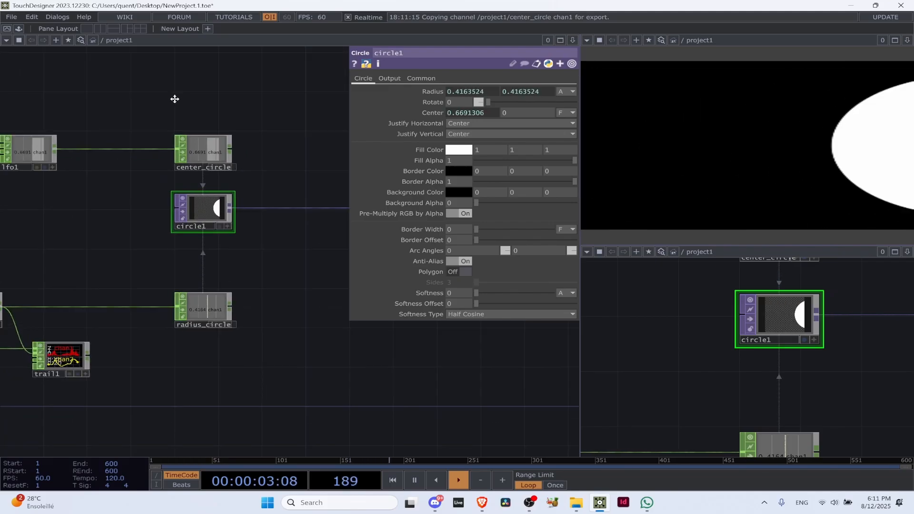
drag(175, 99, 312, 211)
drag(159, 272, 109, 275)
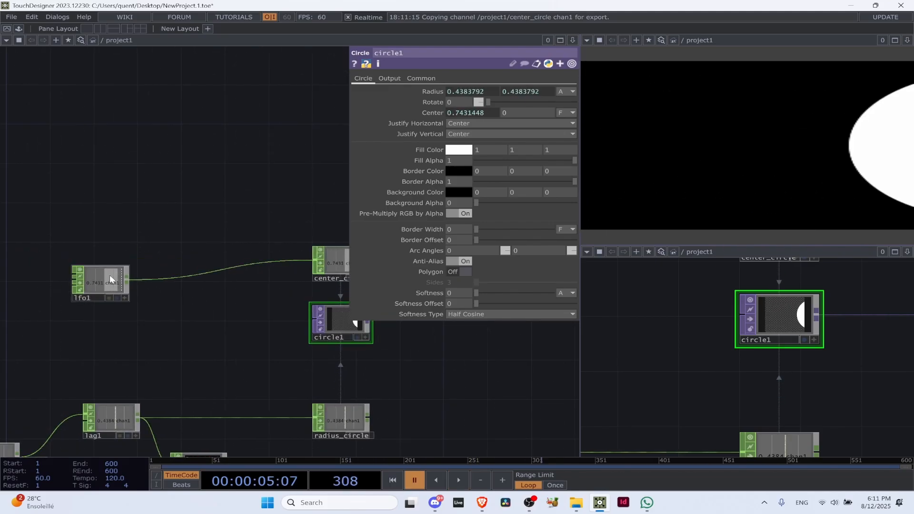
Examine circle1's position in its viewer with playback paused and the expression behind its horizontal Center, and resume playback
drag(287, 322, 99, 270)
scroll(144, 276, up, 6)
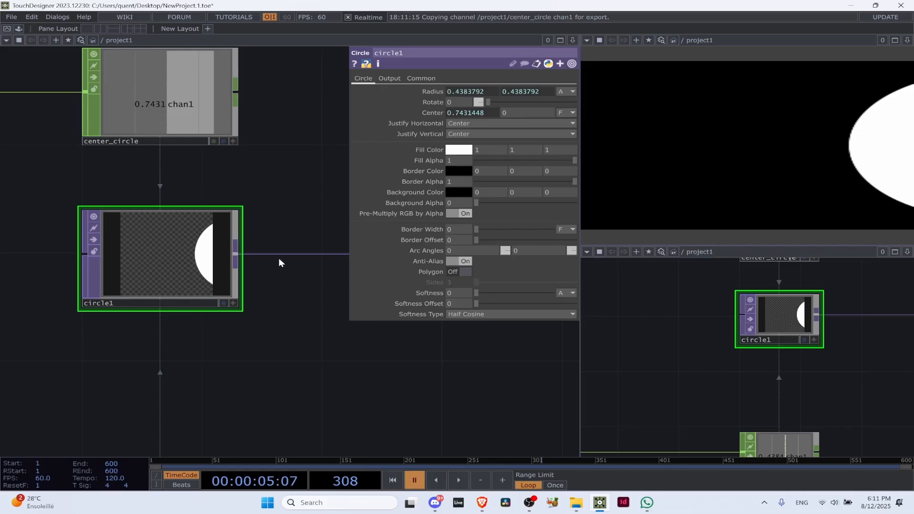
scroll(134, 252, up, 5)
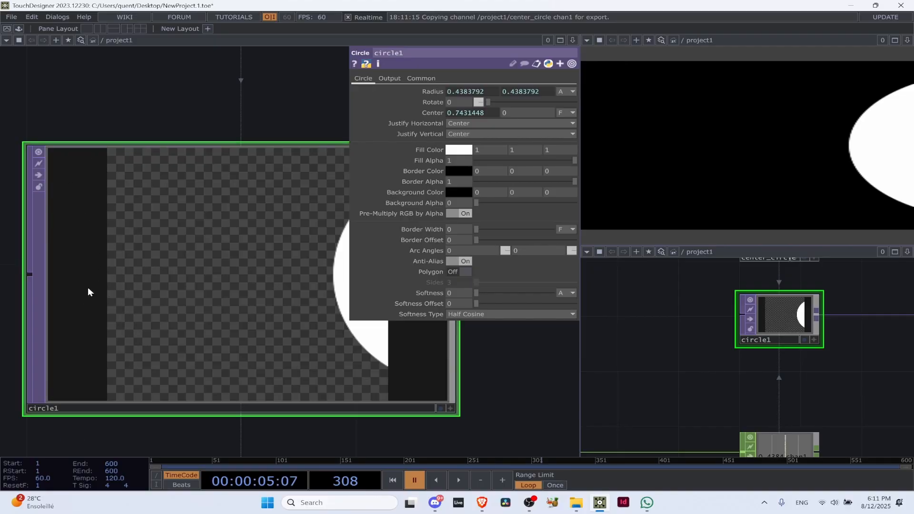
scroll(90, 228, down, 3)
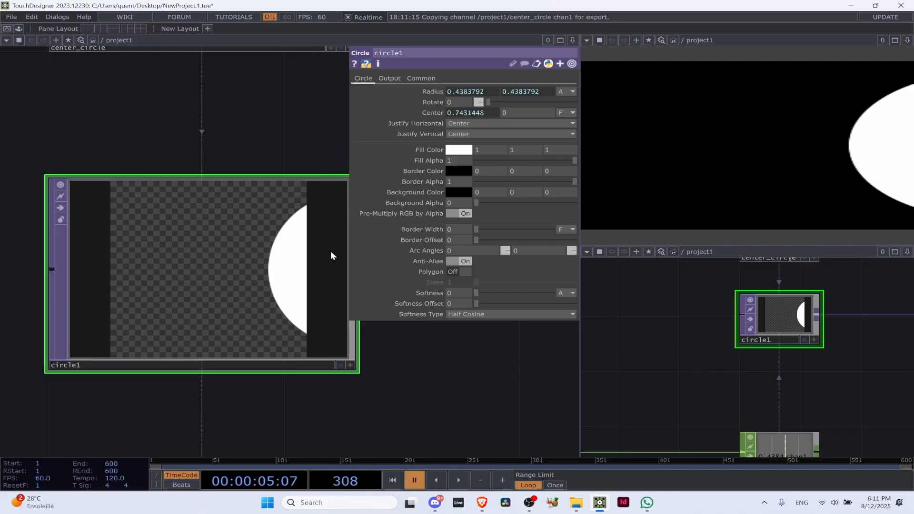
scroll(292, 228, down, 5)
click(479, 113)
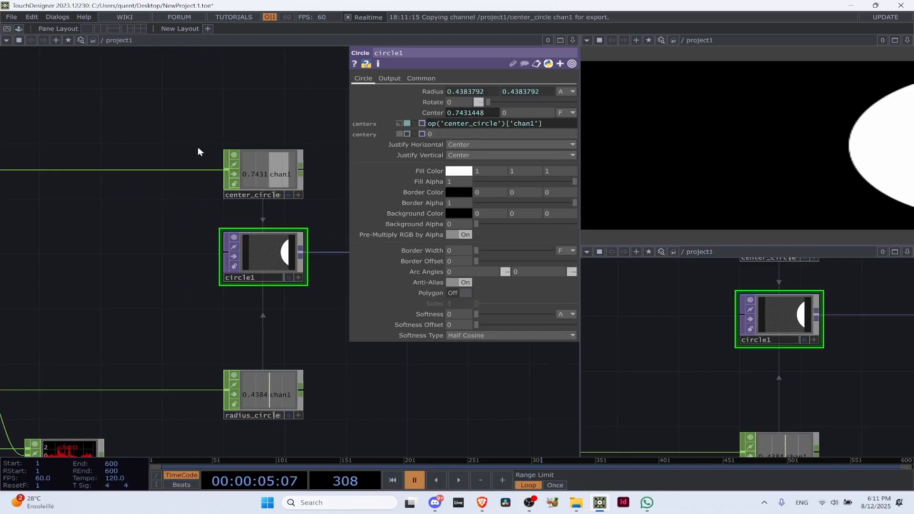
drag(162, 250, 302, 338)
scroll(284, 267, down, 3)
scroll(159, 302, up, 3)
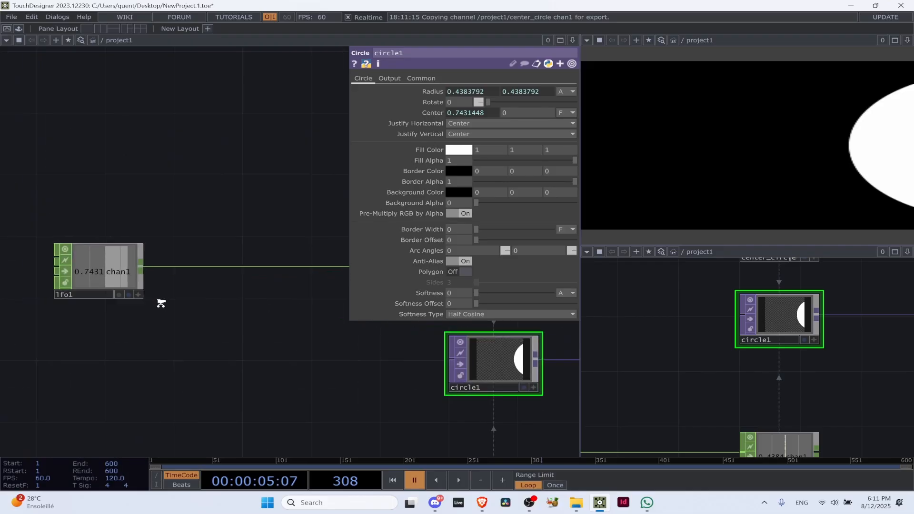
key(space)
drag(177, 334, 131, 334)
scroll(127, 309, down, 3)
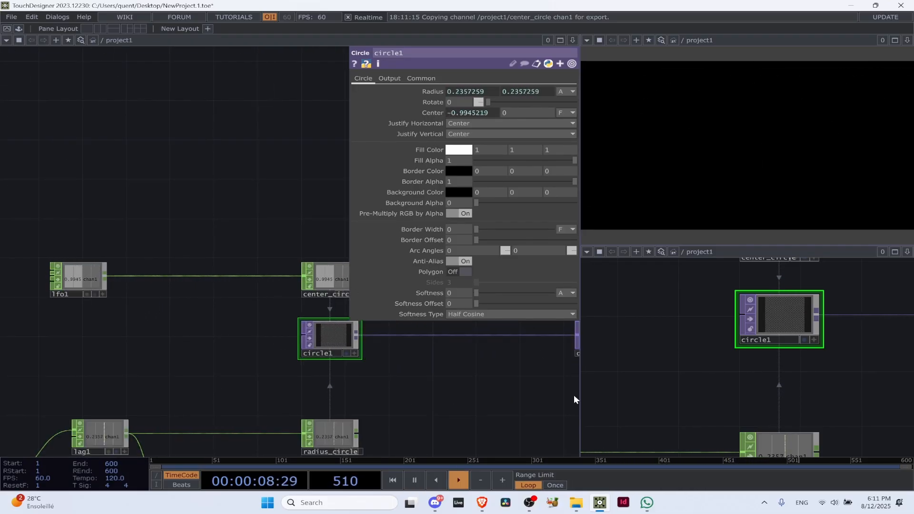
mouse_move(646, 503)
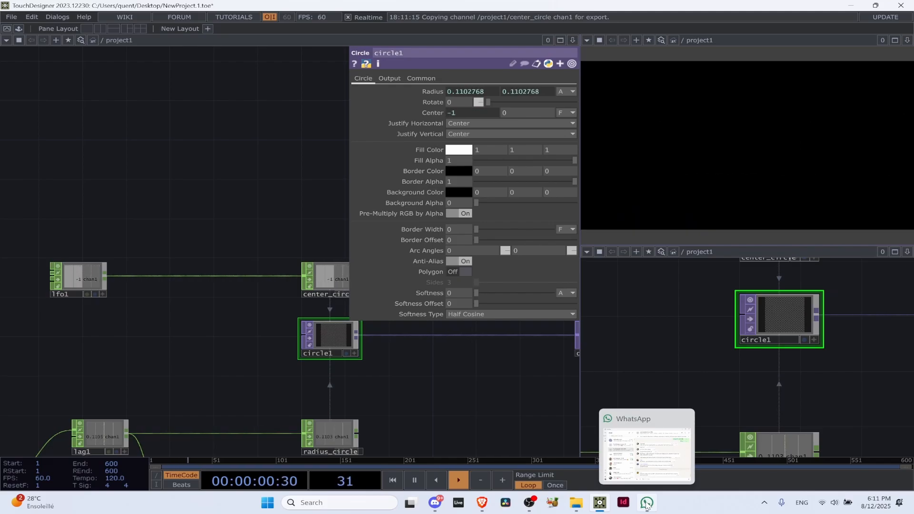
mouse_move(439, 505)
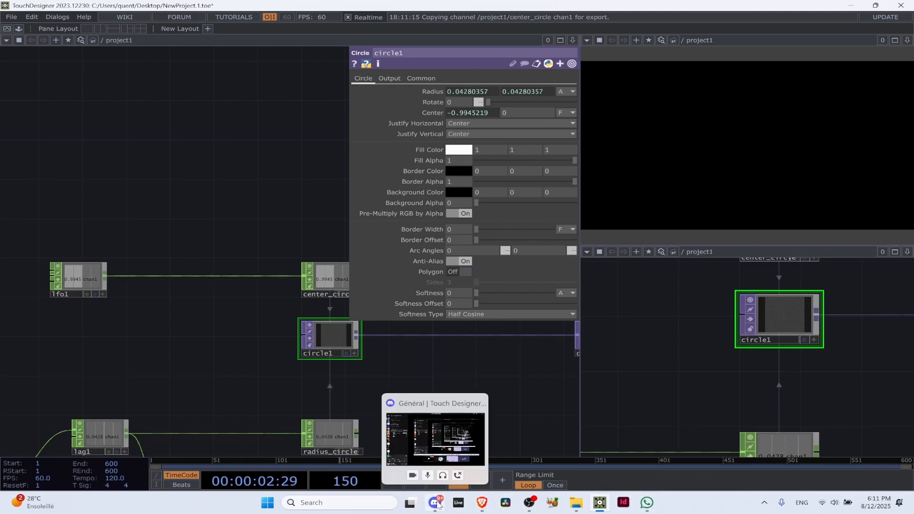
right_click(167, 276)
click(218, 264)
text(math)
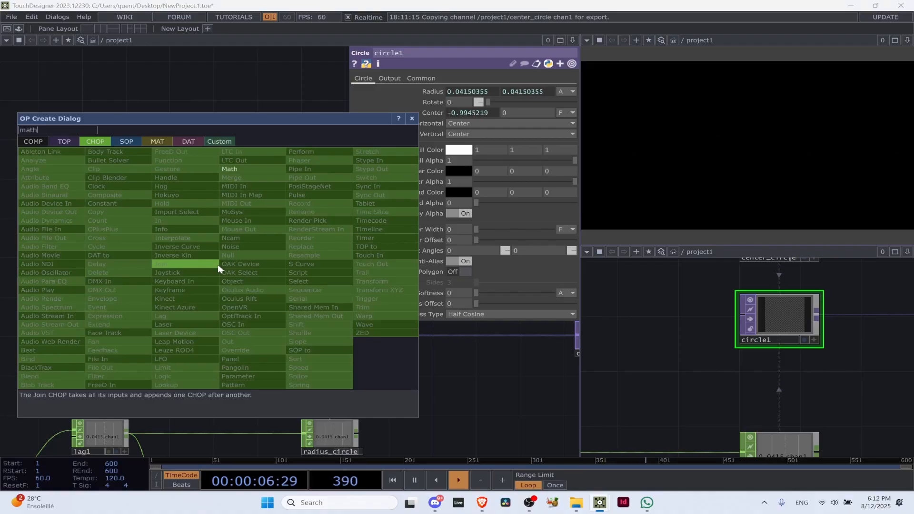
click(240, 165)
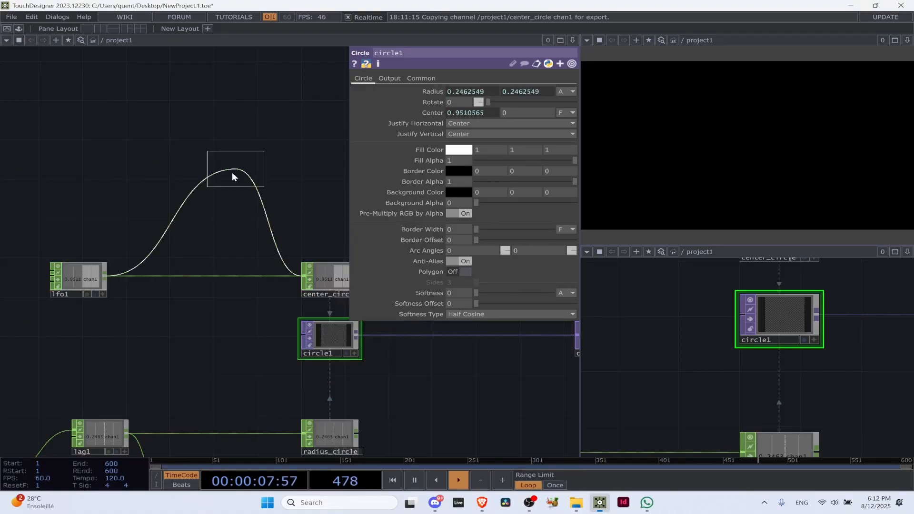
click(167, 278)
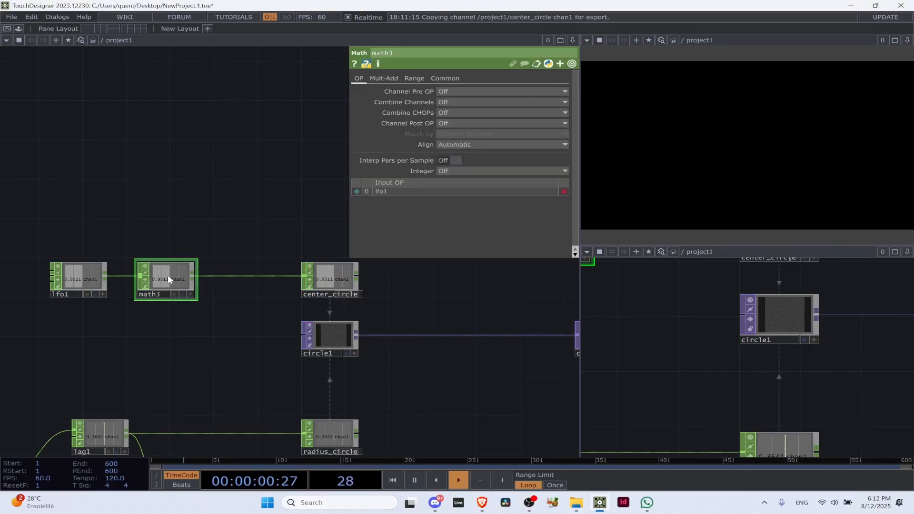
key(Delete)
Add a Limit CHOP and wire it between lfo1 and center_circle, aligned in the same row
key(Tab)
text(liom)
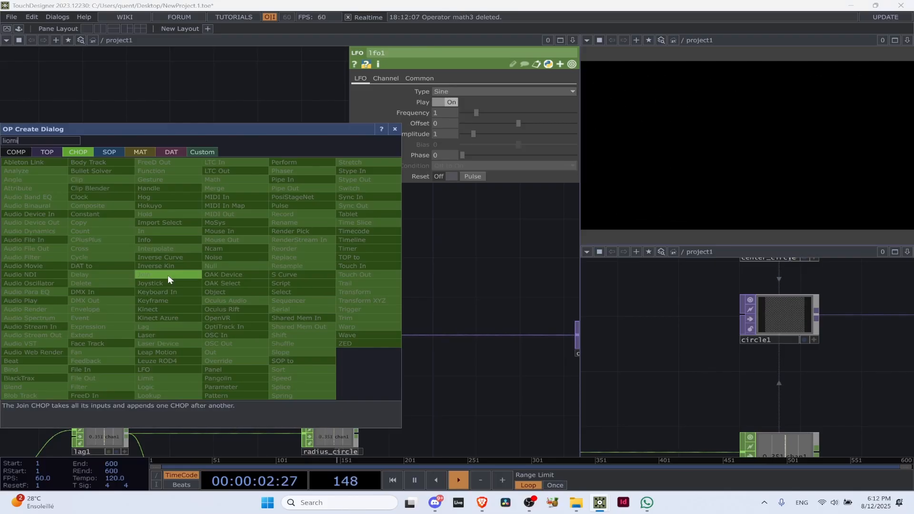
key(BackSpace)
key(BackSpace)
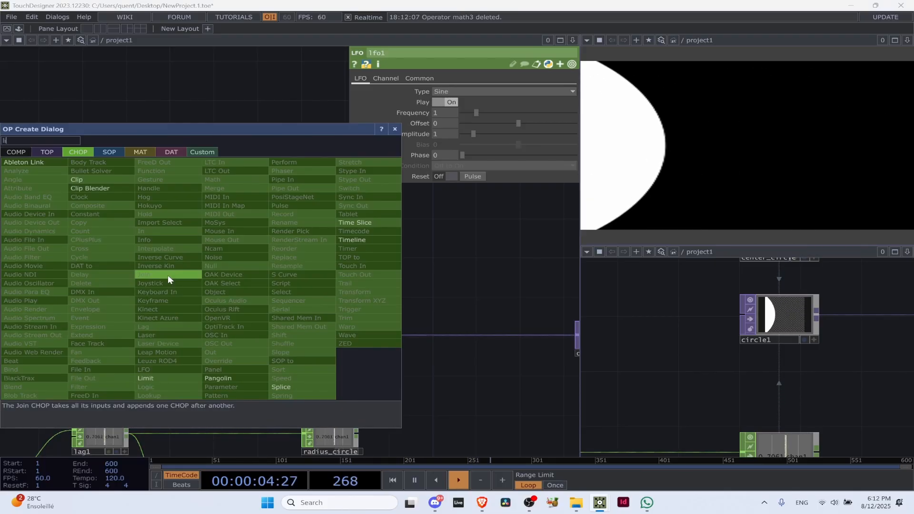
click(176, 378)
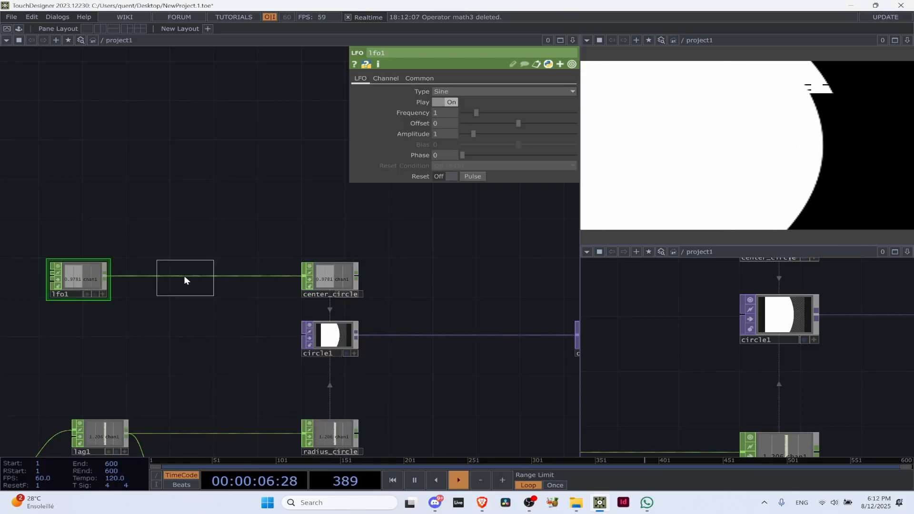
click(188, 308)
drag(106, 276, 186, 308)
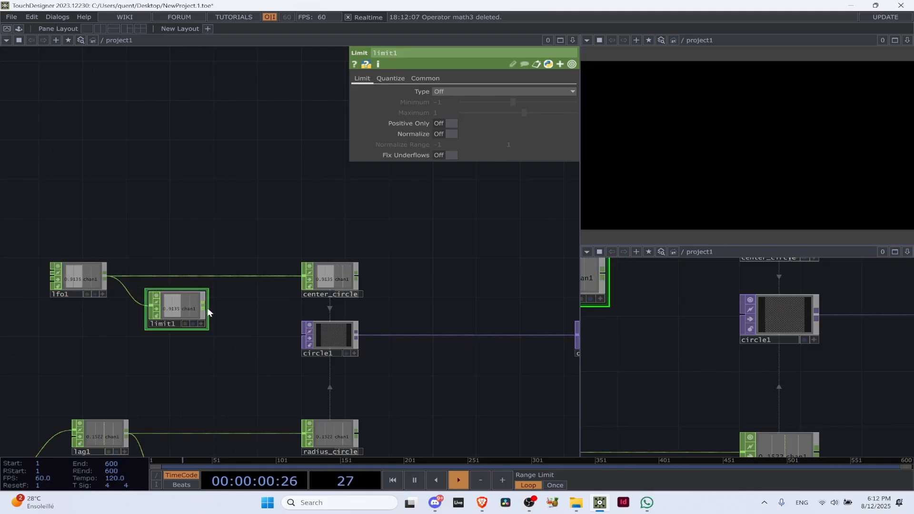
drag(239, 276, 237, 276)
drag(192, 305, 204, 276)
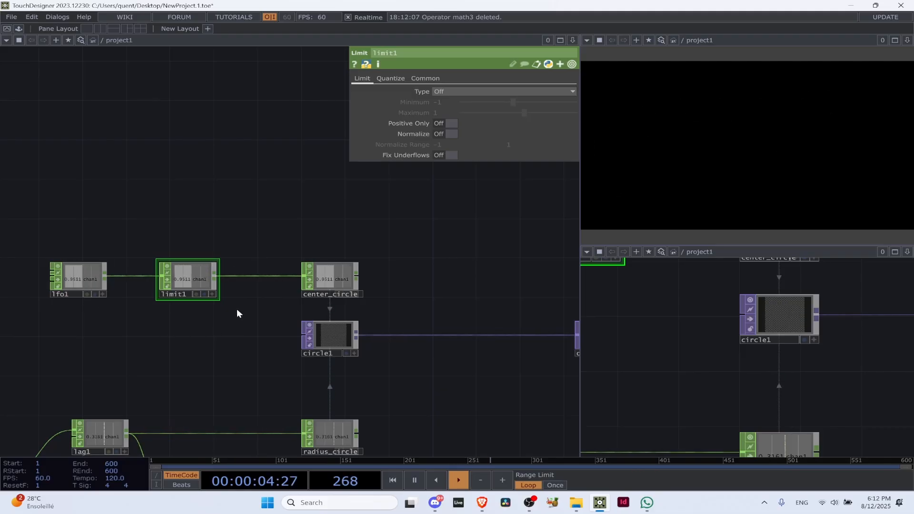
Set the Limit's type to Clamp with a minimum of -0.5 and a maximum of 0.5
scroll(185, 248, up, 3)
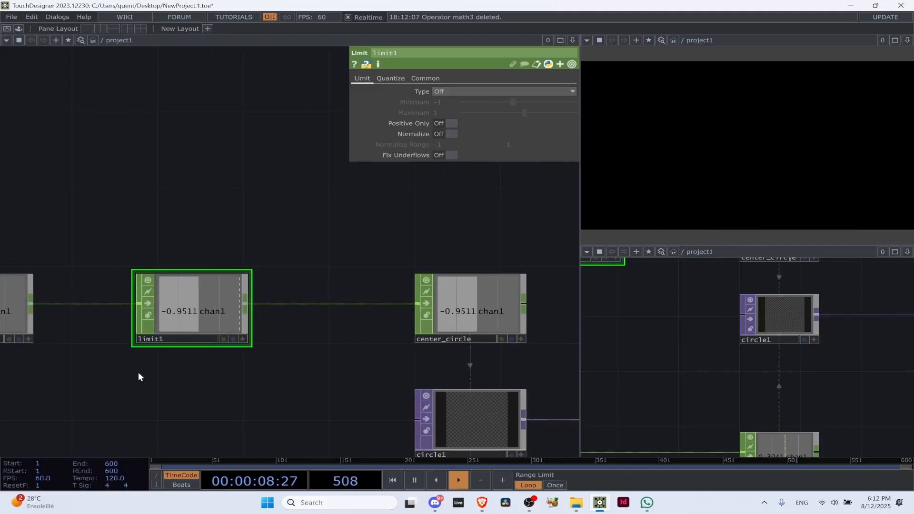
click(461, 89)
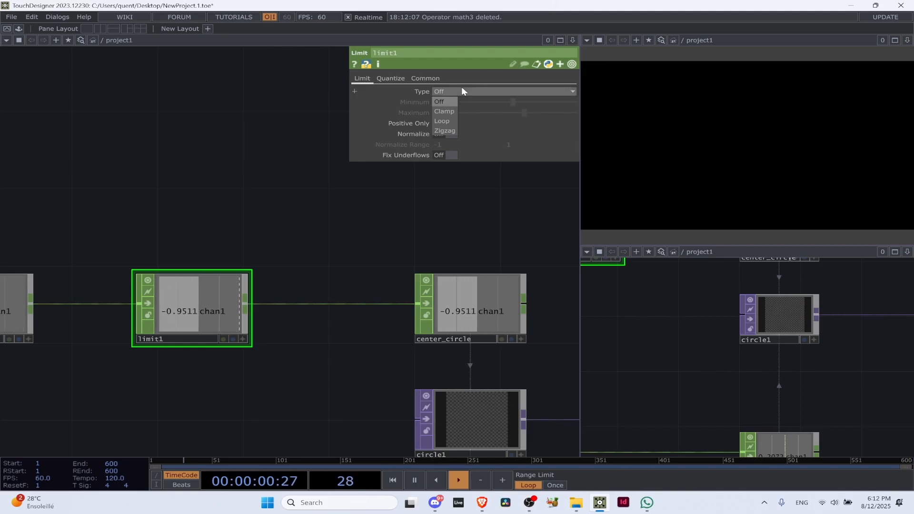
click(445, 112)
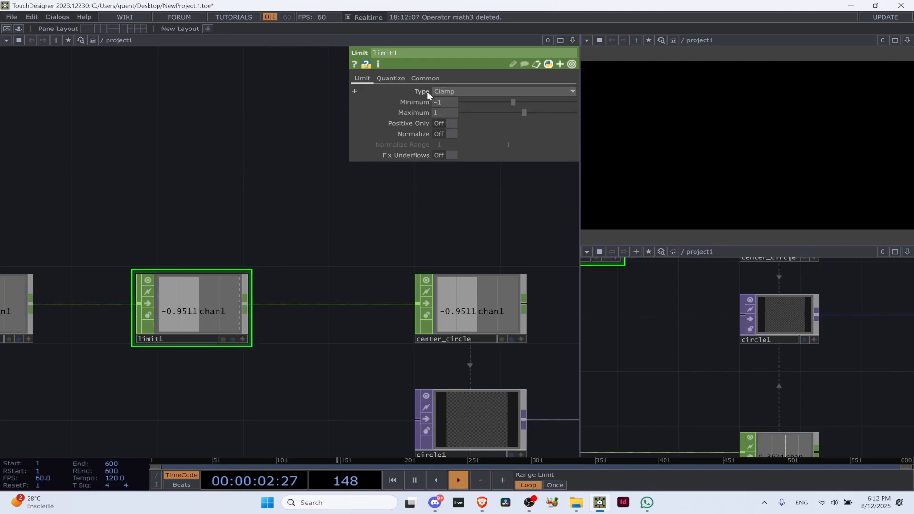
click(447, 101)
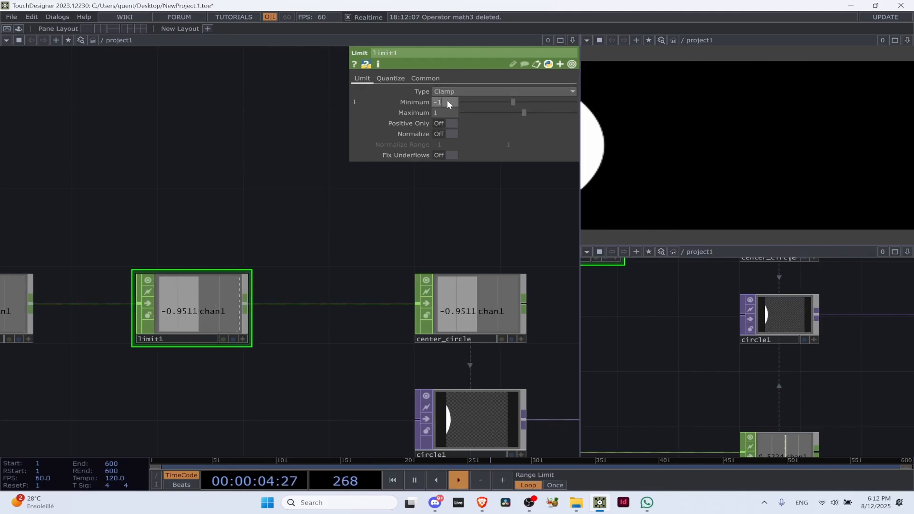
text(-0.5)
click(454, 114)
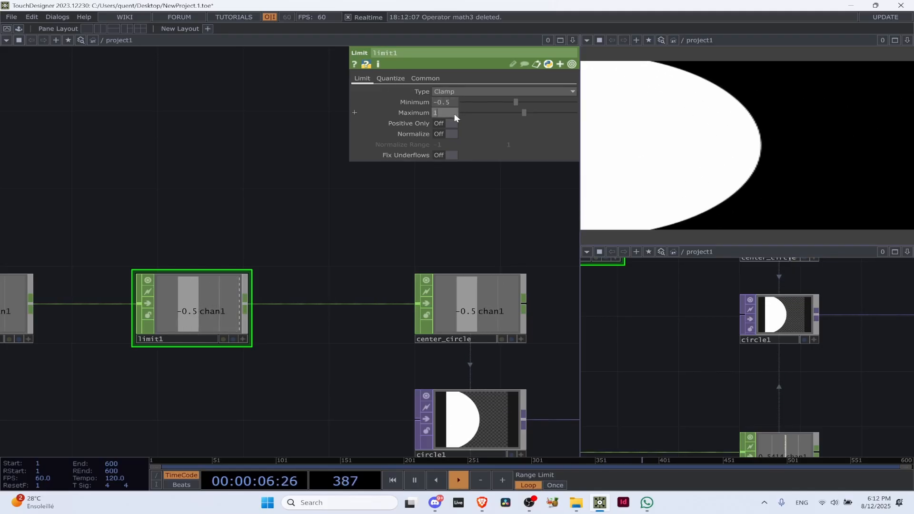
text(0.5)
key(Return)
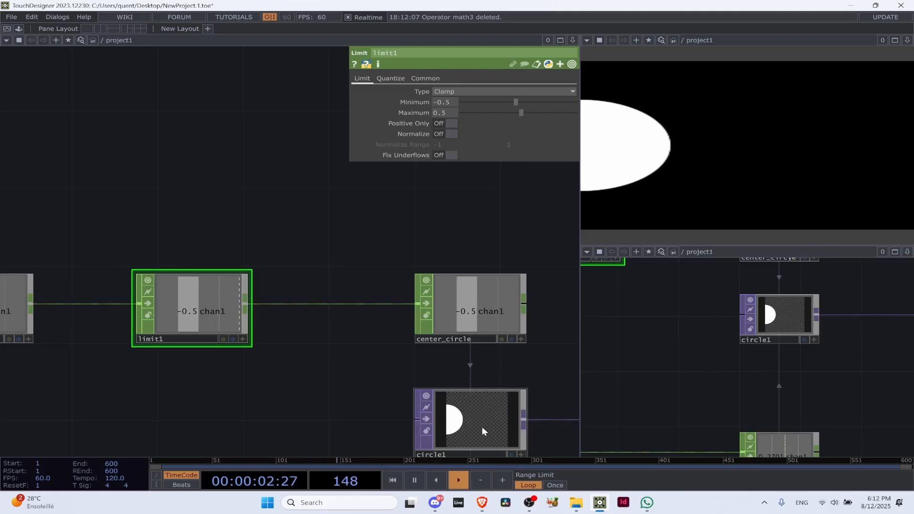
Delete the Limit CHOP between lfo1 and center_circle
drag(127, 311, 279, 285)
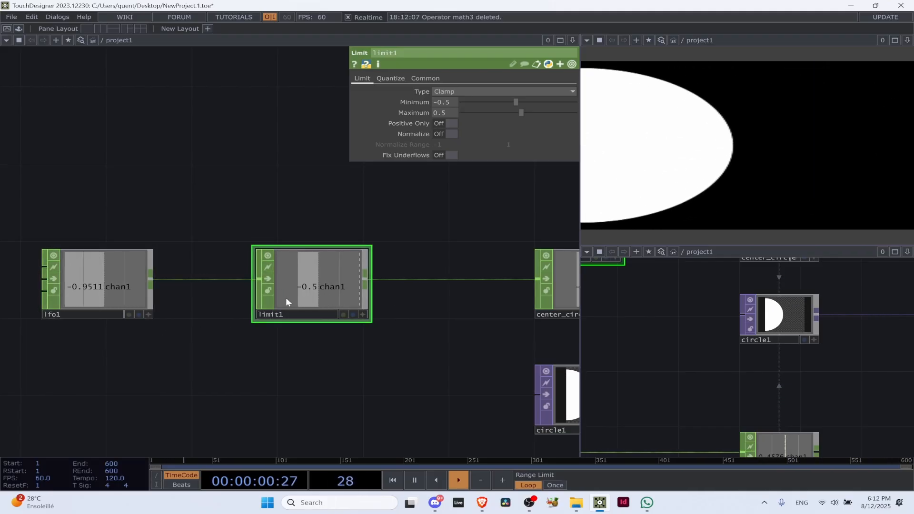
drag(300, 287, 418, 273)
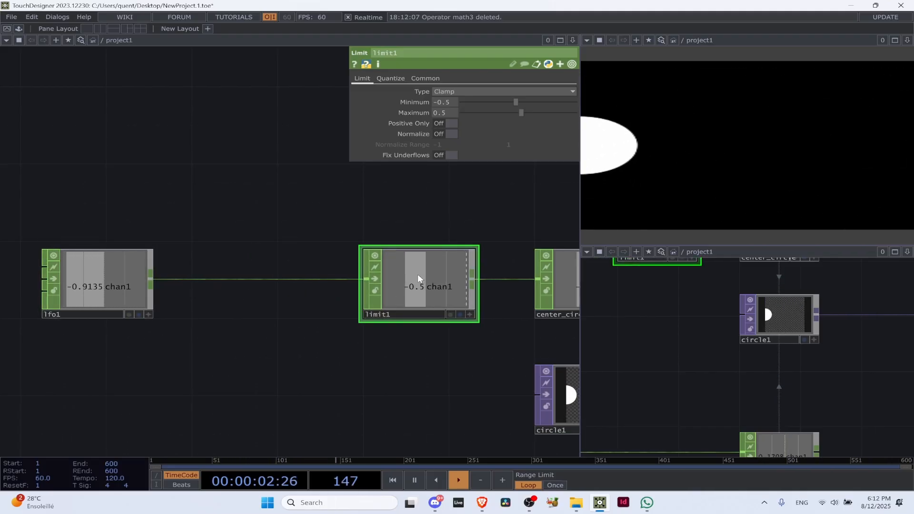
key(Delete)
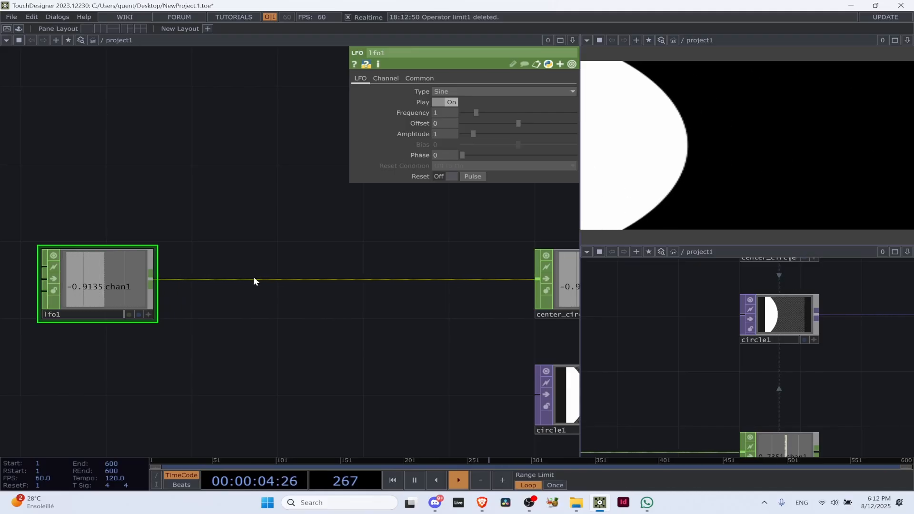
Insert a Math CHOP into the connection between lfo1 and center_circle
right_click(261, 279)
click(295, 270)
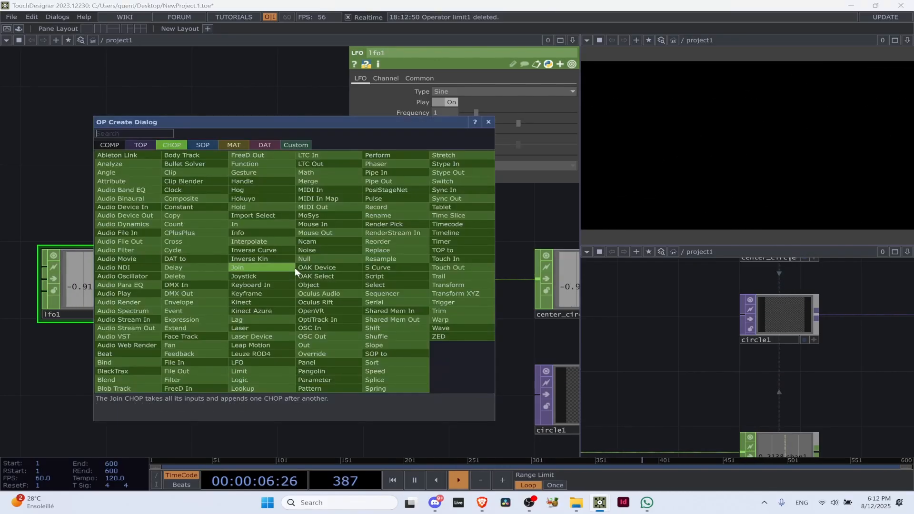
text(marh)
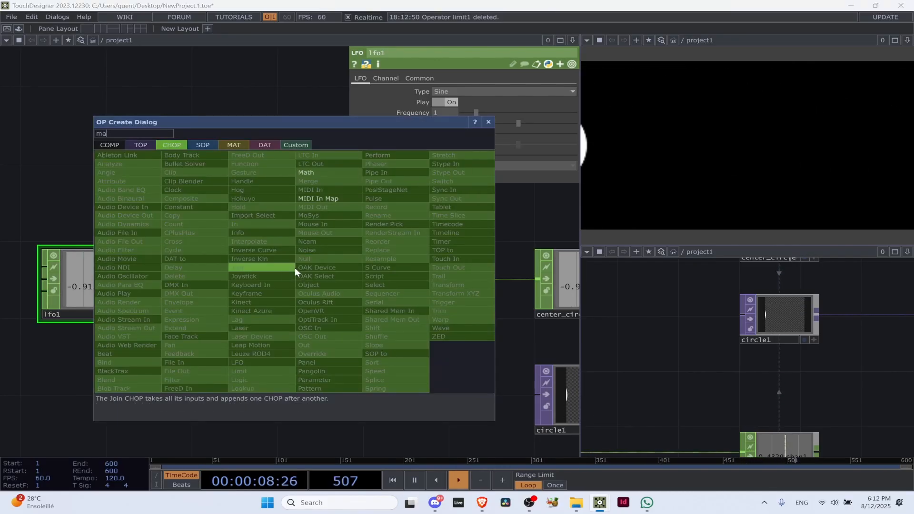
key(BackSpace)
key(BackSpace)
text(th)
click(326, 173)
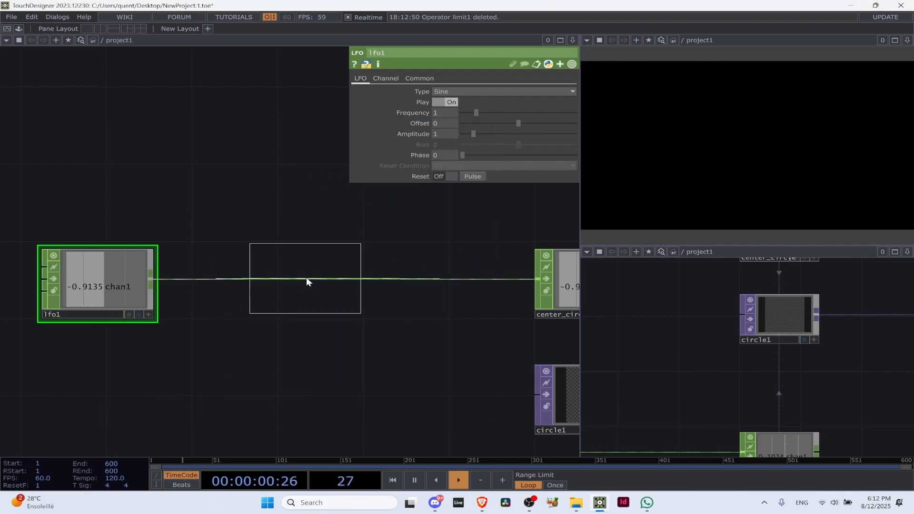
click(320, 282)
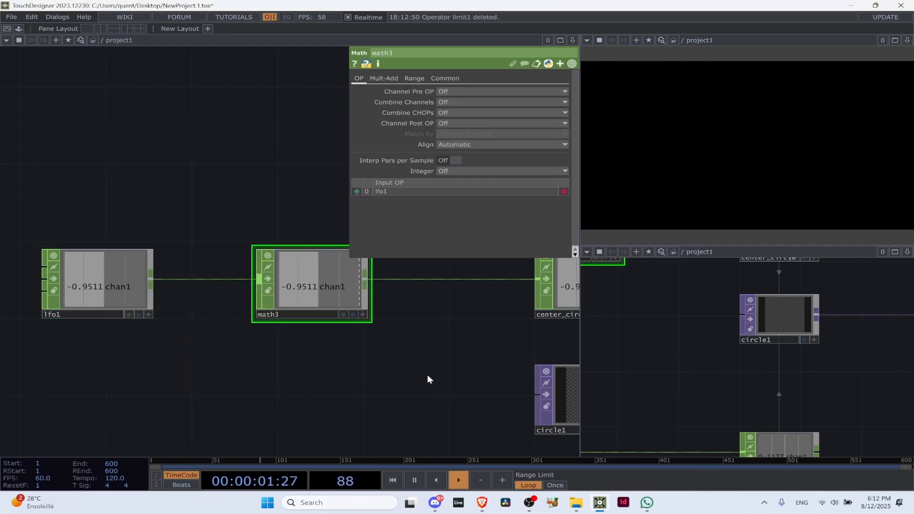
Set the Multiply value of math3 to 0.5
click(393, 78)
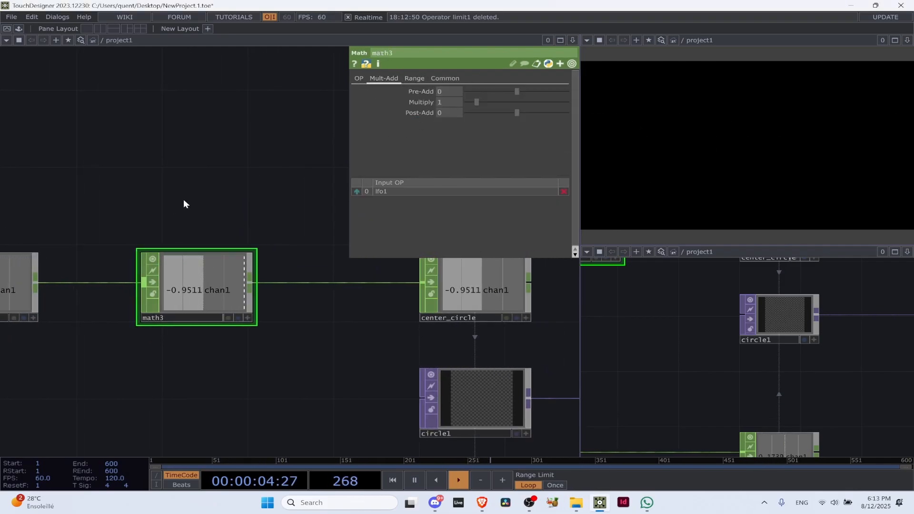
key(space)
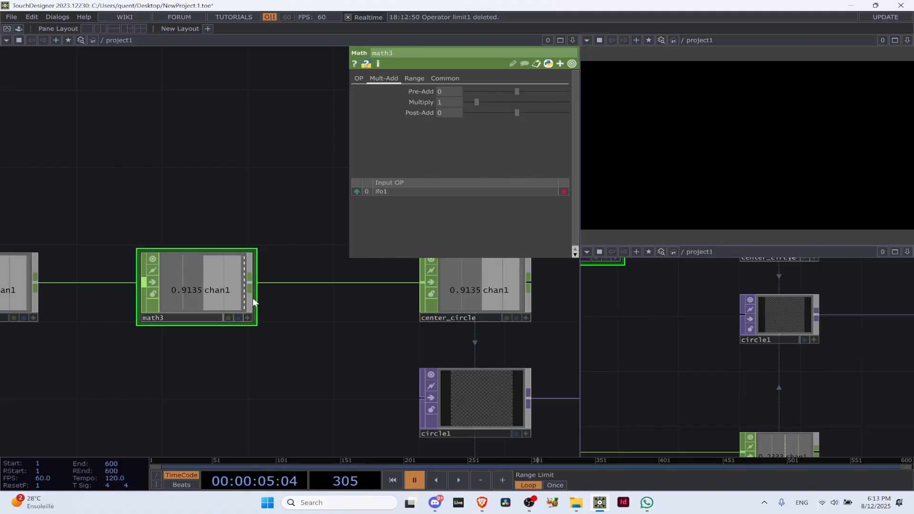
key(space)
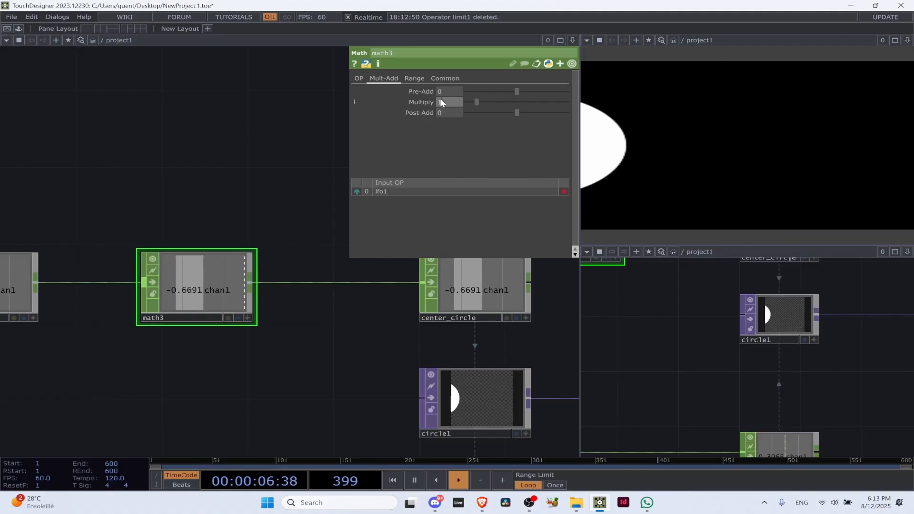
drag(440, 100, 410, 103)
text(0.5)
key(Return)
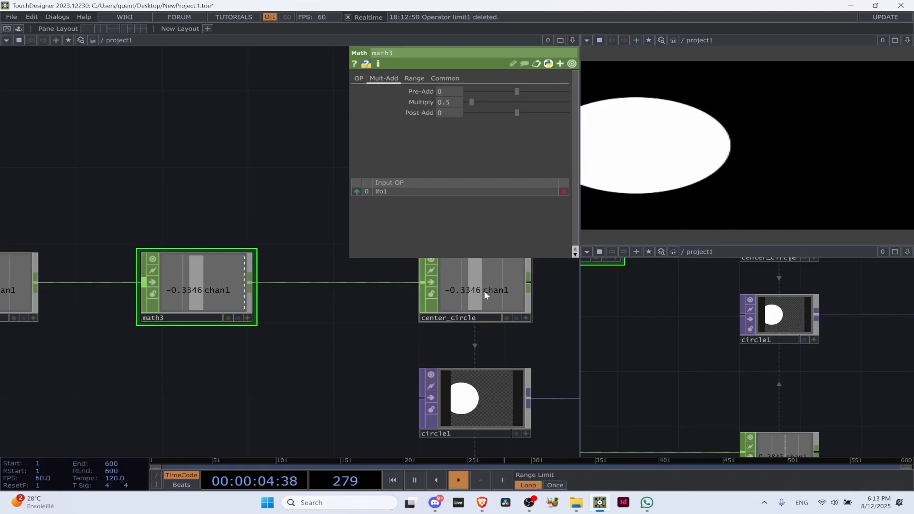
Examine the scaled signal from lfo1 through math3 to center_circle and the resulting movement in circle1 and out1
scroll(266, 313, down, 3)
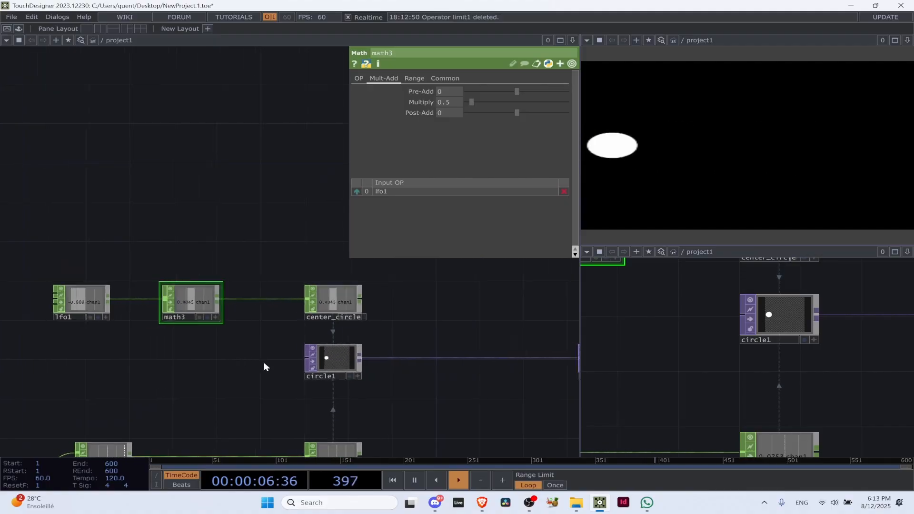
scroll(155, 273, up, 3)
drag(141, 340, 140, 340)
drag(160, 338, 138, 335)
scroll(145, 327, down, 7)
drag(348, 395, 218, 375)
scroll(216, 376, up, 1)
scroll(216, 376, up, 3)
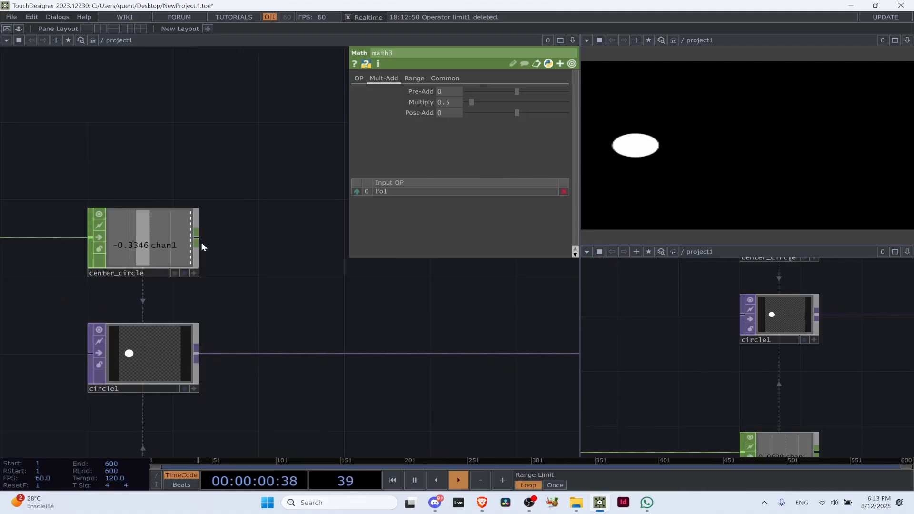
scroll(309, 286, down, 4)
scroll(252, 320, up, 1)
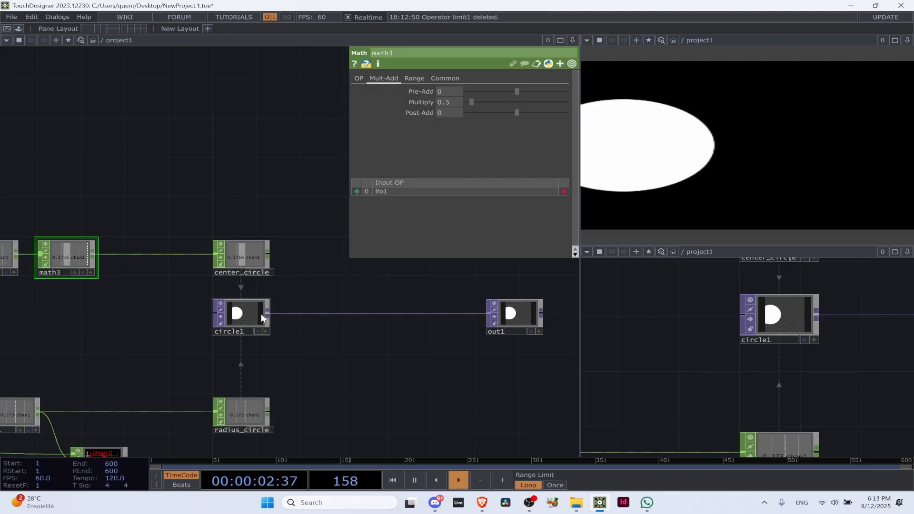
drag(269, 321, 290, 322)
scroll(265, 318, up, 2)
scroll(267, 316, down, 3)
scroll(152, 278, up, 3)
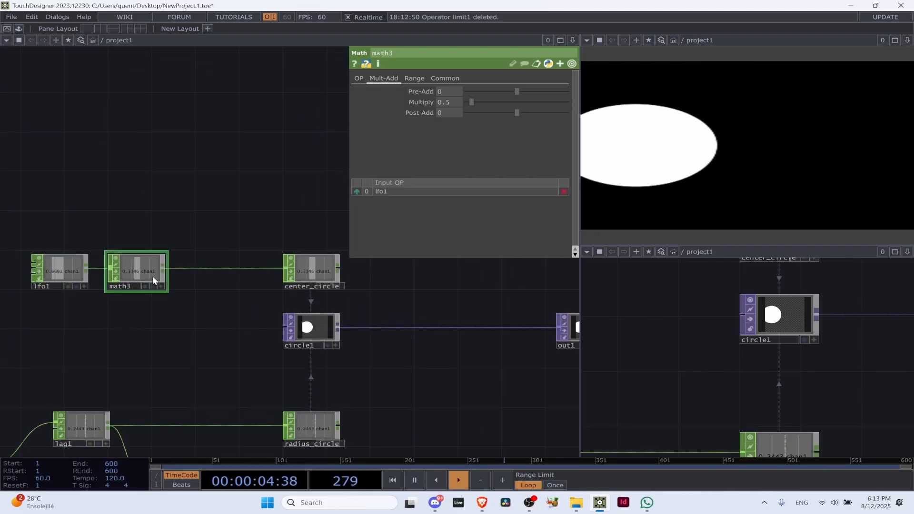
drag(303, 281, 274, 291)
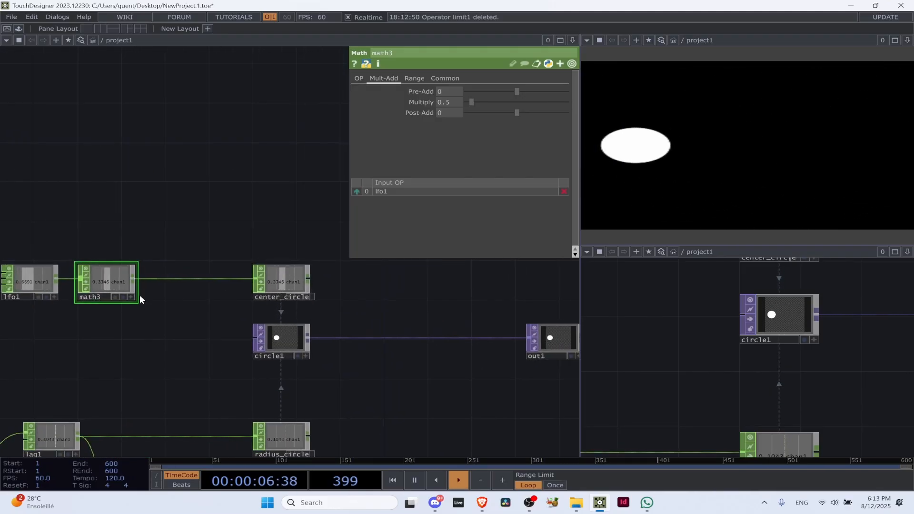
click(133, 278)
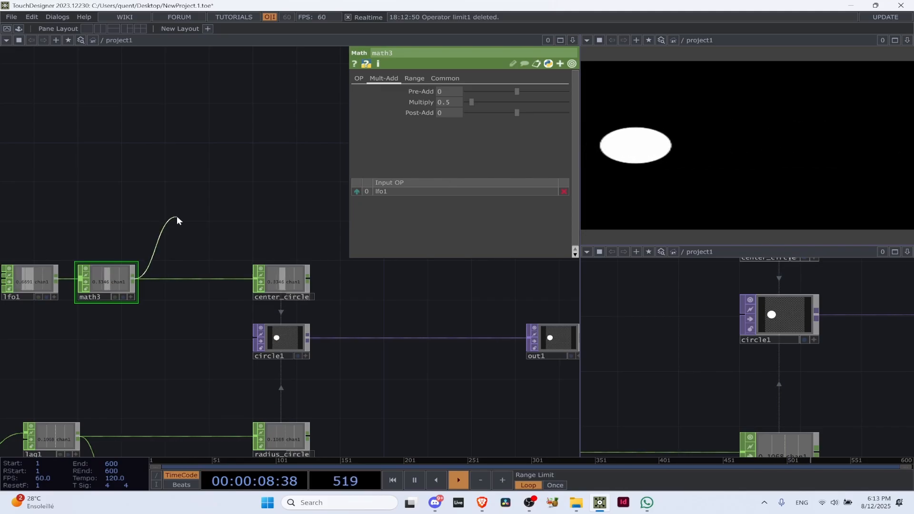
click(177, 216)
text(tr)
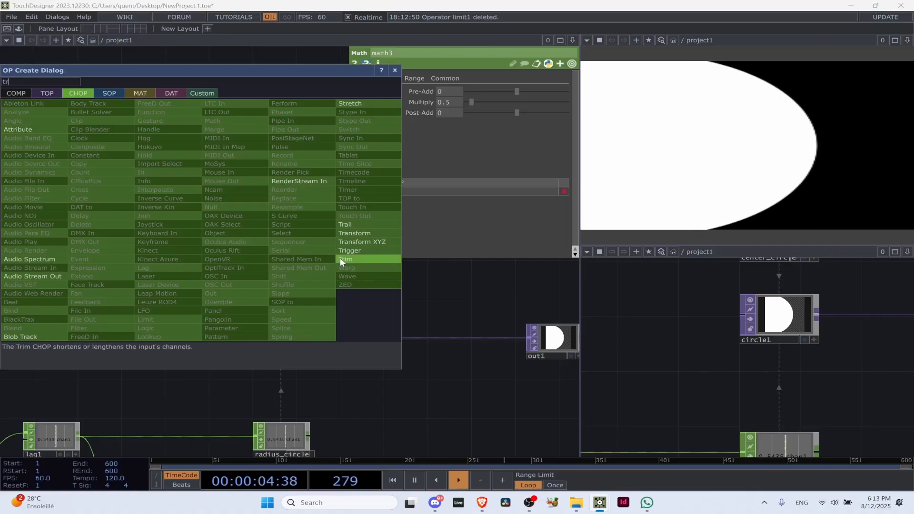
click(394, 70)
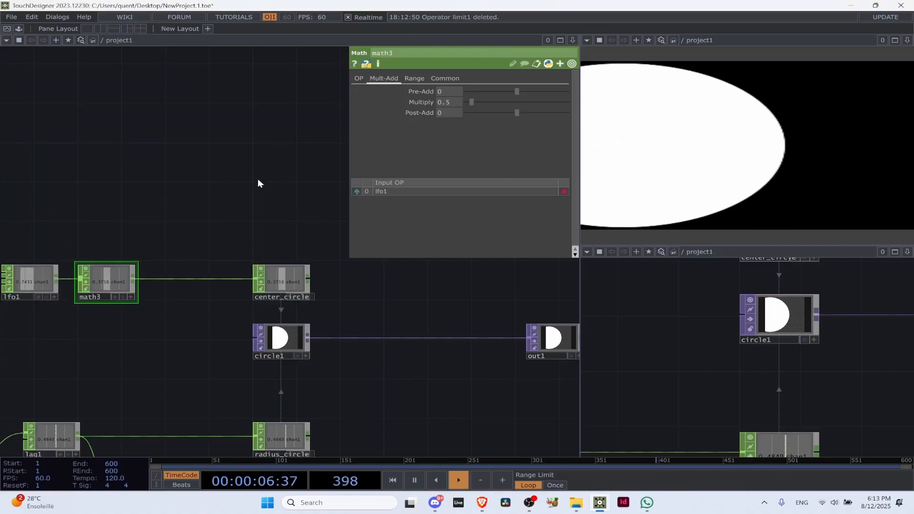
Rearrange the network so circle1 sits just above radius_circle and out1 sits close beside circle1
scroll(258, 180, down, 3)
scroll(336, 232, up, 3)
click(226, 293)
drag(320, 364, 186, 367)
drag(308, 333, 221, 351)
drag(56, 350, 174, 355)
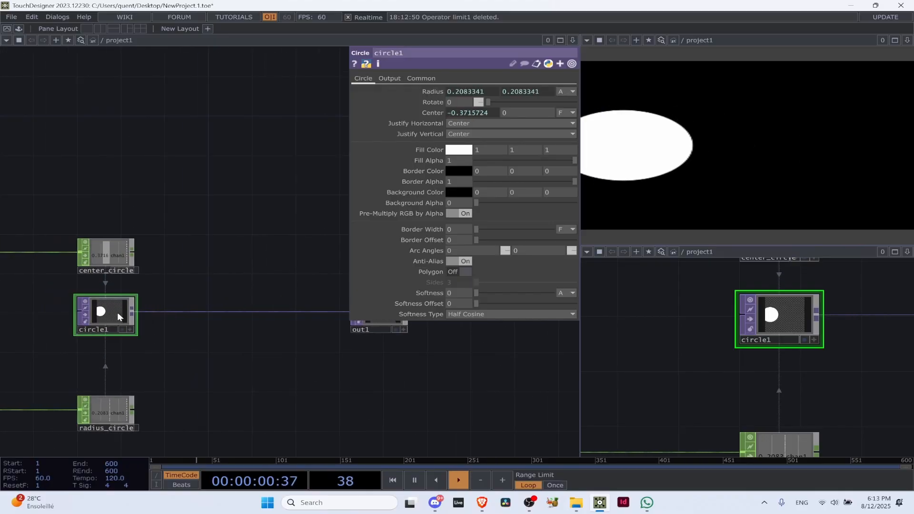
drag(116, 316, 116, 366)
drag(304, 369, 234, 412)
drag(311, 359, 146, 408)
drag(188, 328, 410, 325)
drag(310, 313, 330, 270)
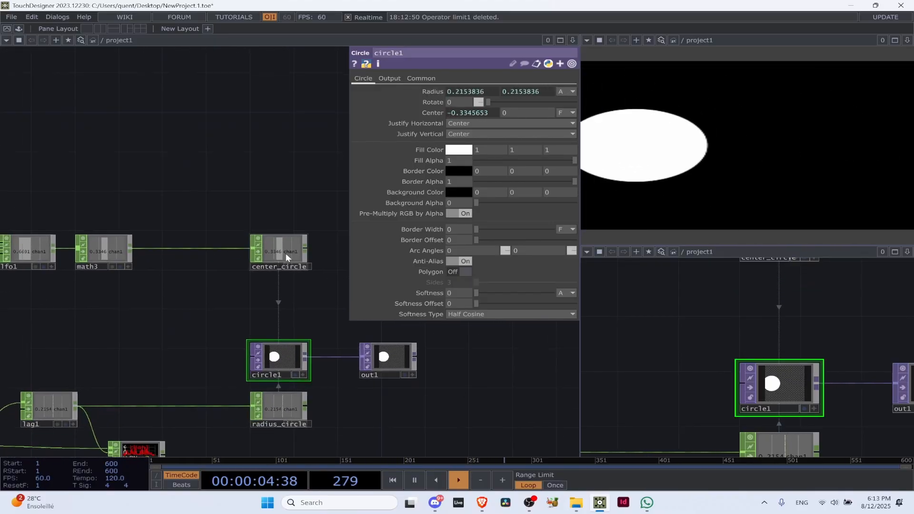
Hide the parameter window and inspect center_circle's channel and the whole chain leading from lfo1 to circle1
key(p)
scroll(285, 259, up, 3)
scroll(285, 260, up, 5)
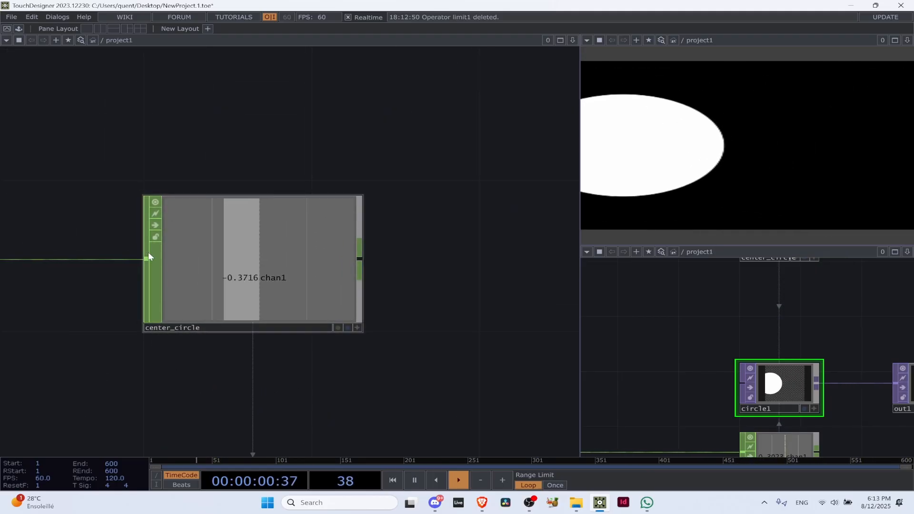
scroll(187, 260, down, 6)
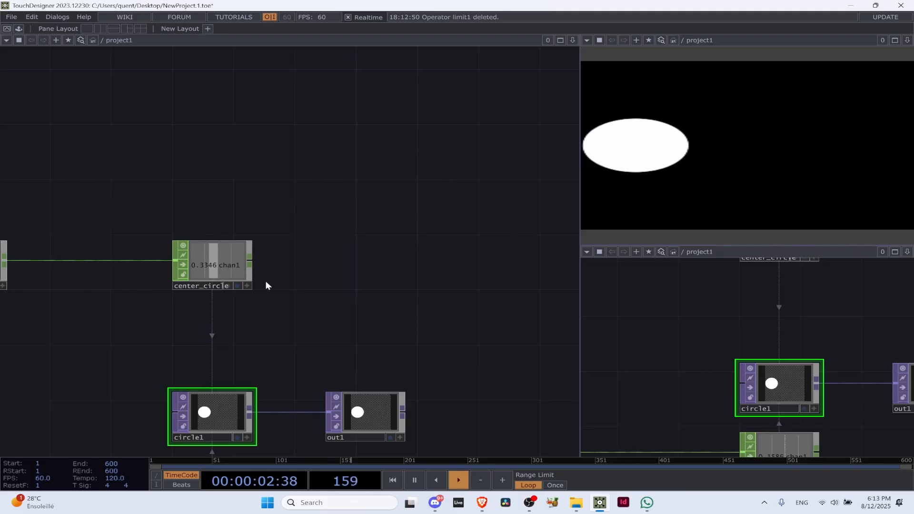
scroll(311, 208, down, 5)
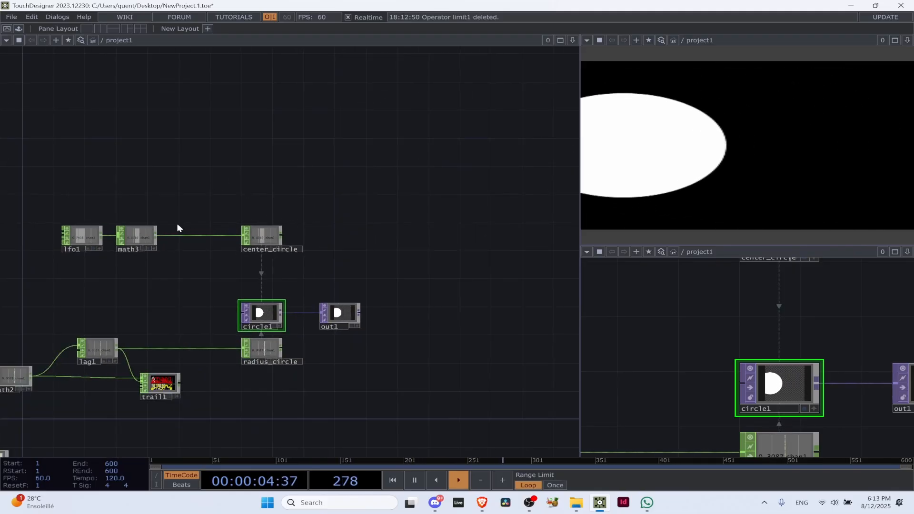
drag(222, 165, 314, 120)
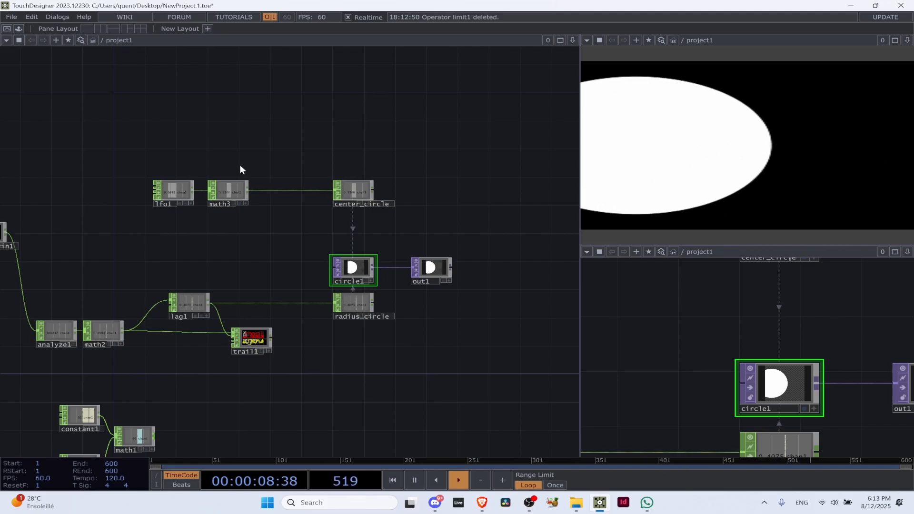
drag(286, 115, 233, 165)
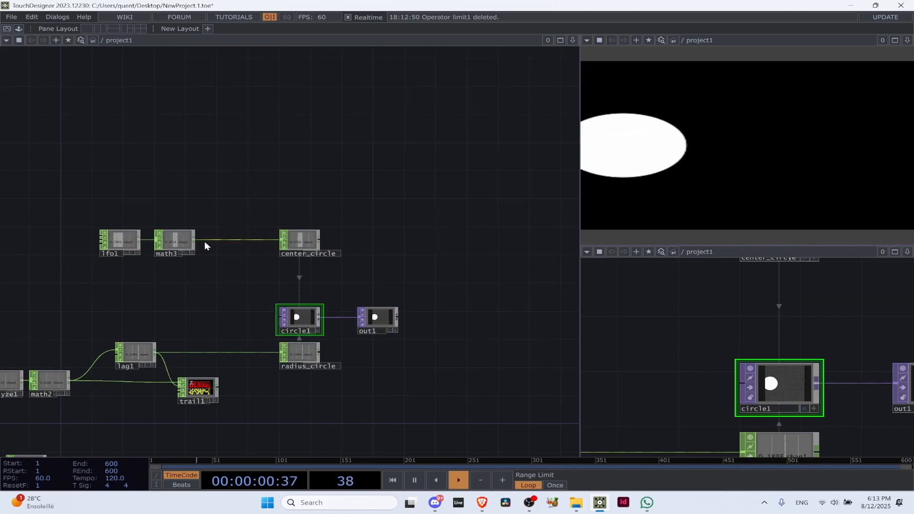
Branch a Trigger CHOP off math3's output and place it above center_circle
click(191, 241)
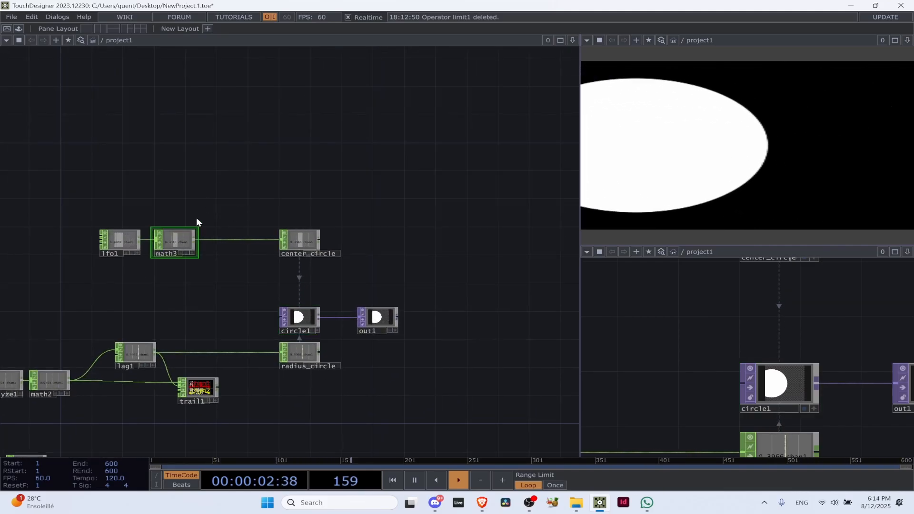
drag(196, 217, 249, 262)
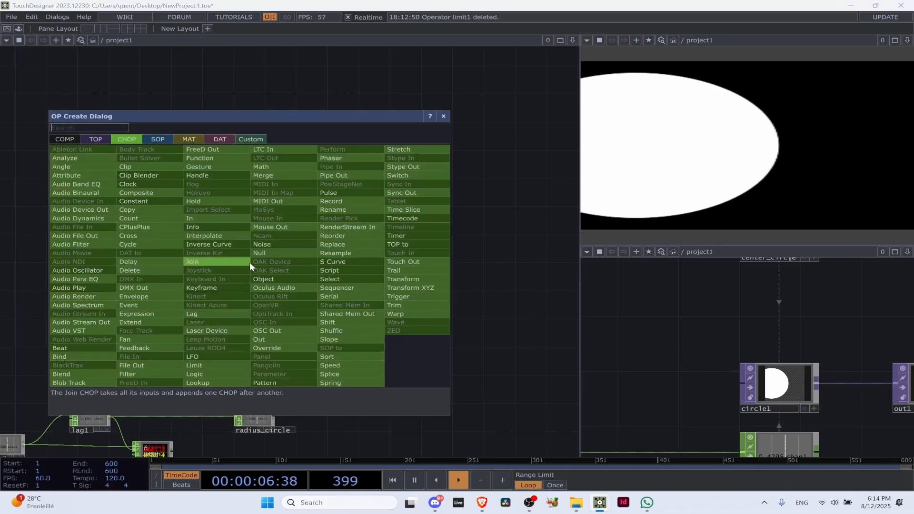
text(tri)
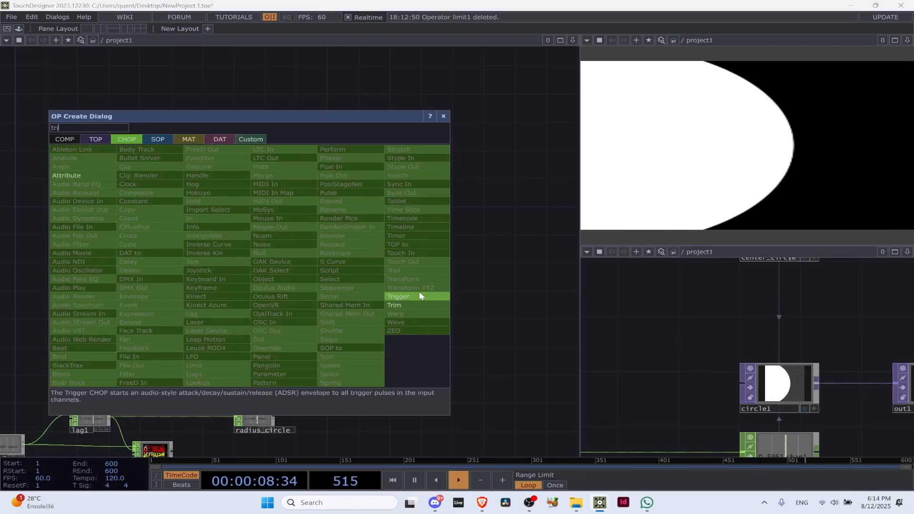
click(398, 296)
click(262, 193)
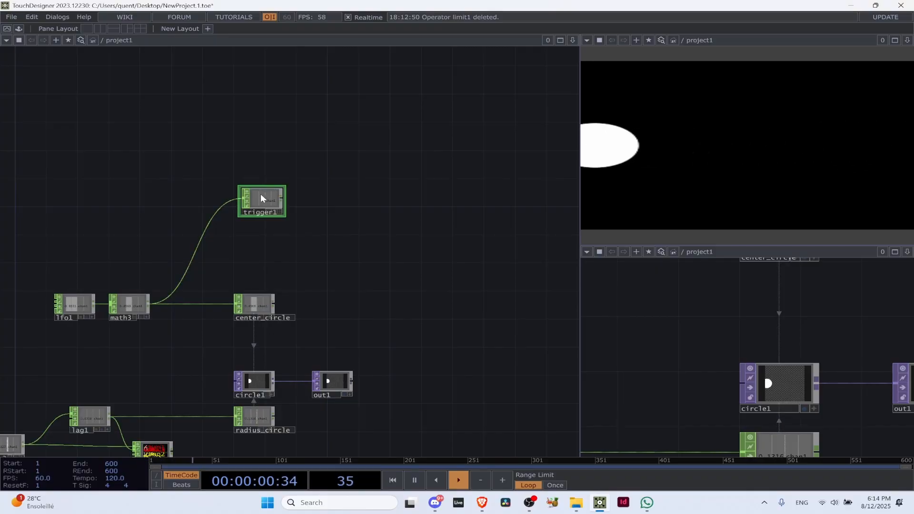
drag(261, 194, 259, 195)
Display trigger1's parameters, look through its parameter pages and examine its channel output up close
key(p)
scroll(309, 147, up, 2)
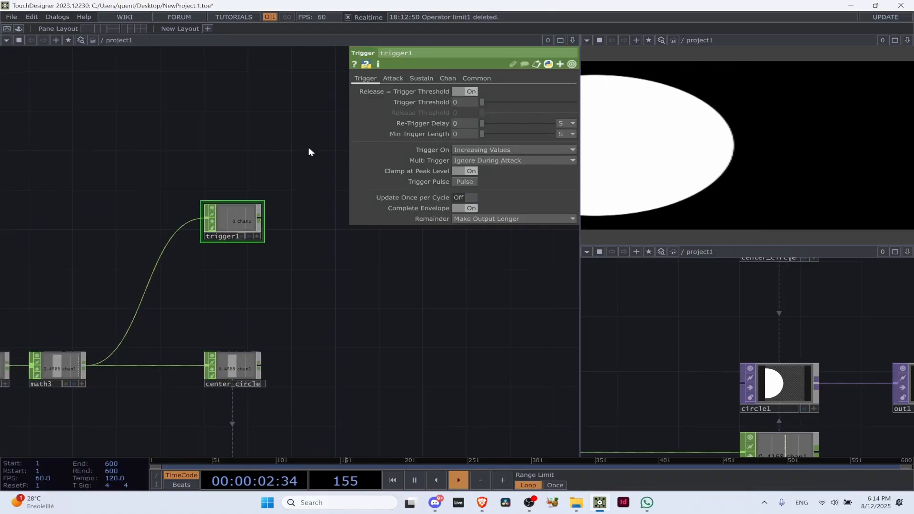
click(428, 79)
click(447, 78)
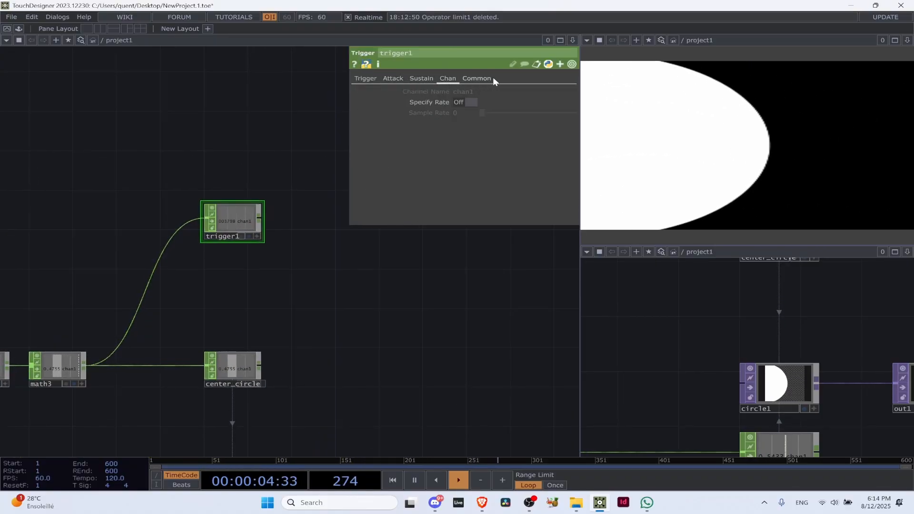
click(476, 78)
click(365, 78)
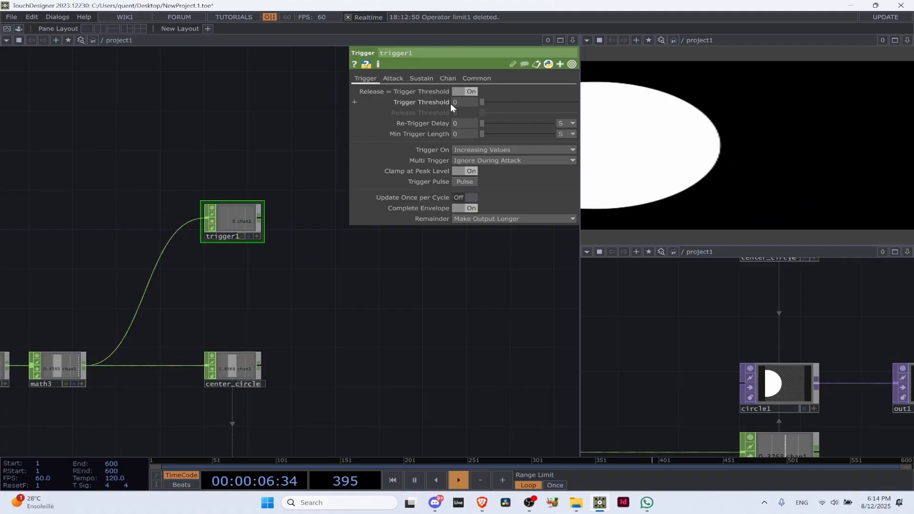
scroll(237, 232, up, 3)
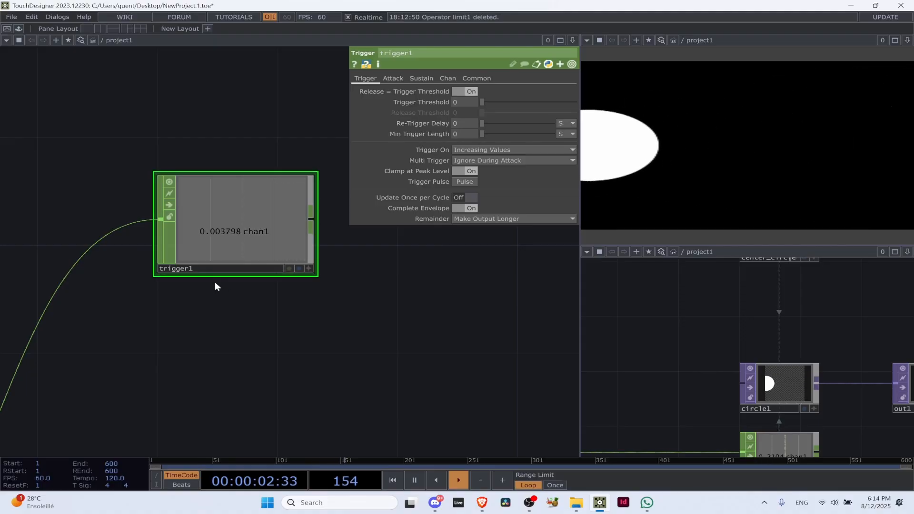
scroll(214, 283, down, 3)
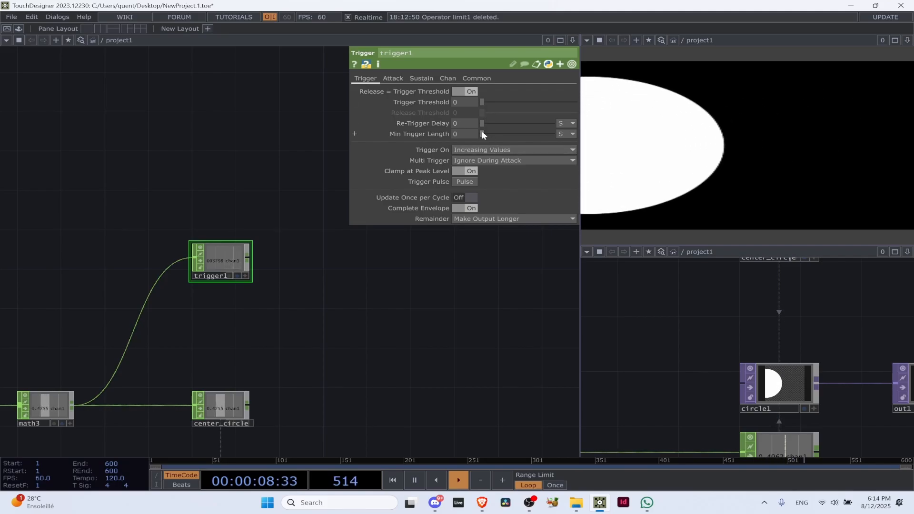
scroll(239, 222, up, 3)
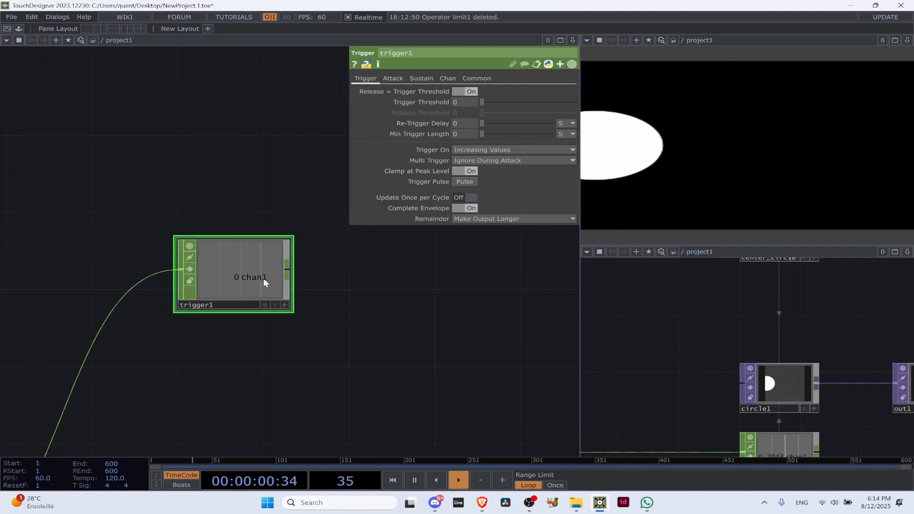
scroll(124, 316, down, 5)
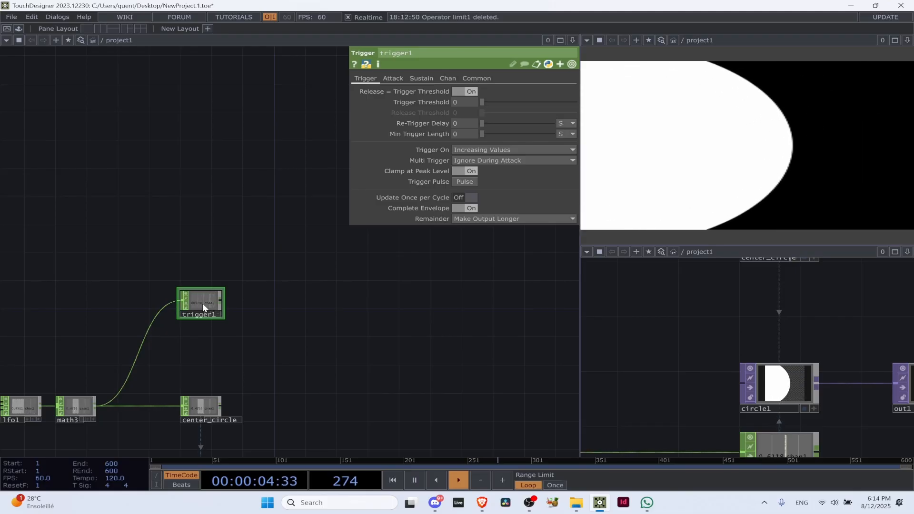
scroll(201, 303, up, 3)
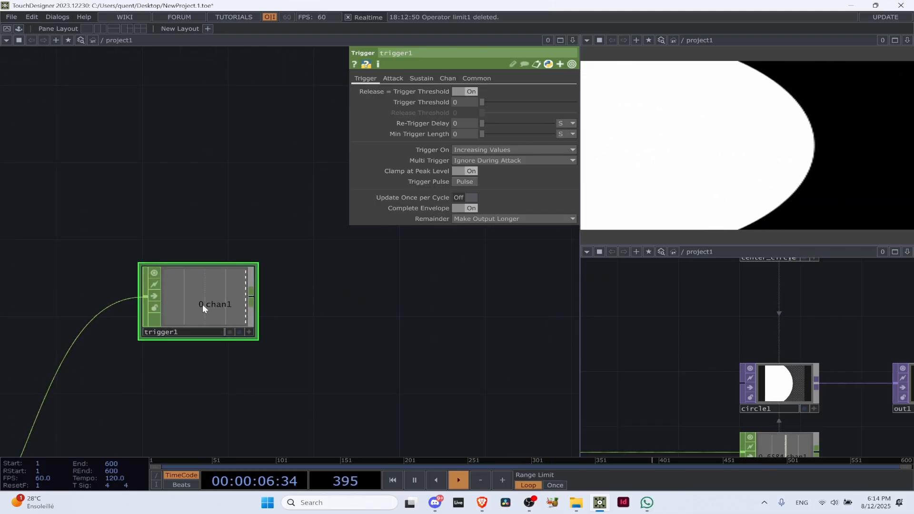
Set the Trigger Threshold of trigger1 to 0.5
click(469, 104)
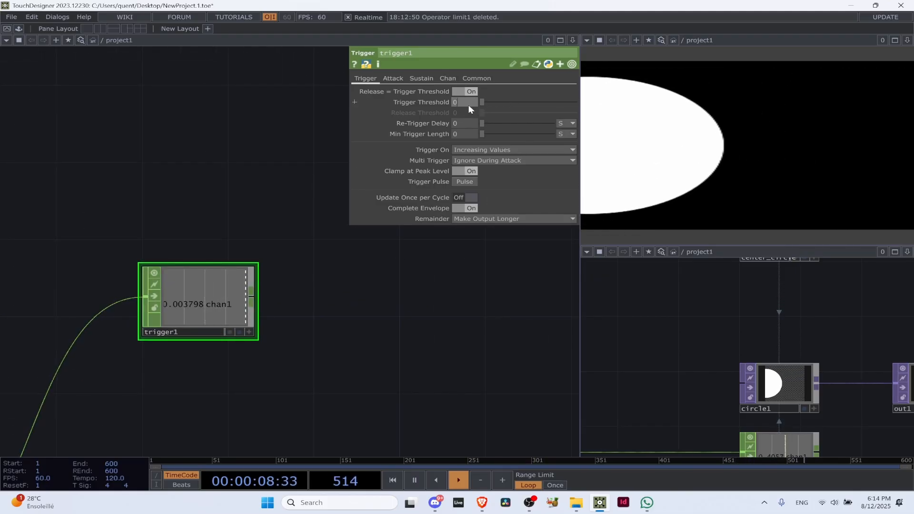
text(0.5)
key(Return)
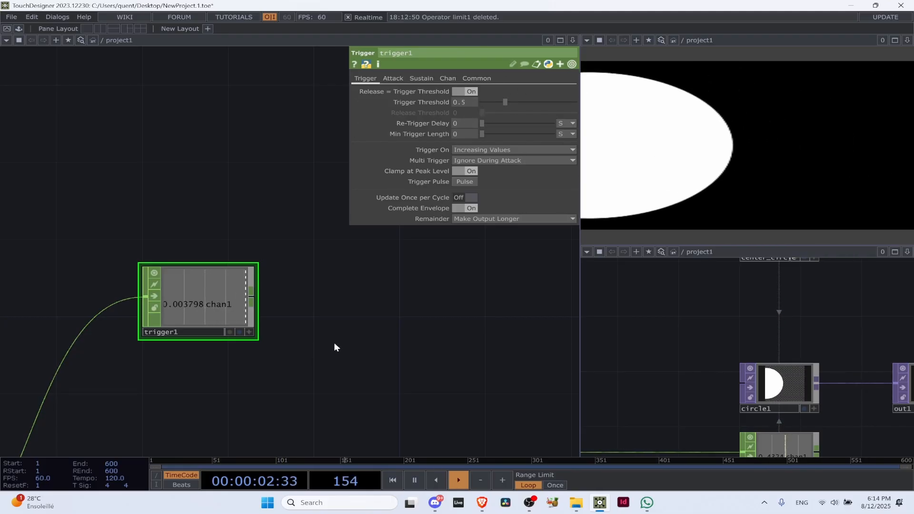
Inspect math3's output up close and pause the timeline
scroll(334, 341, down, 3)
drag(416, 265, 502, 100)
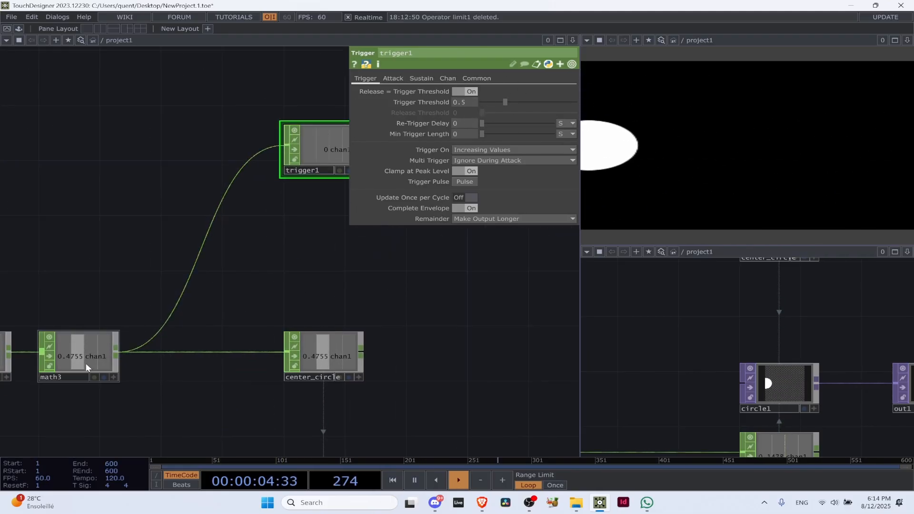
scroll(84, 365, up, 5)
key(space)
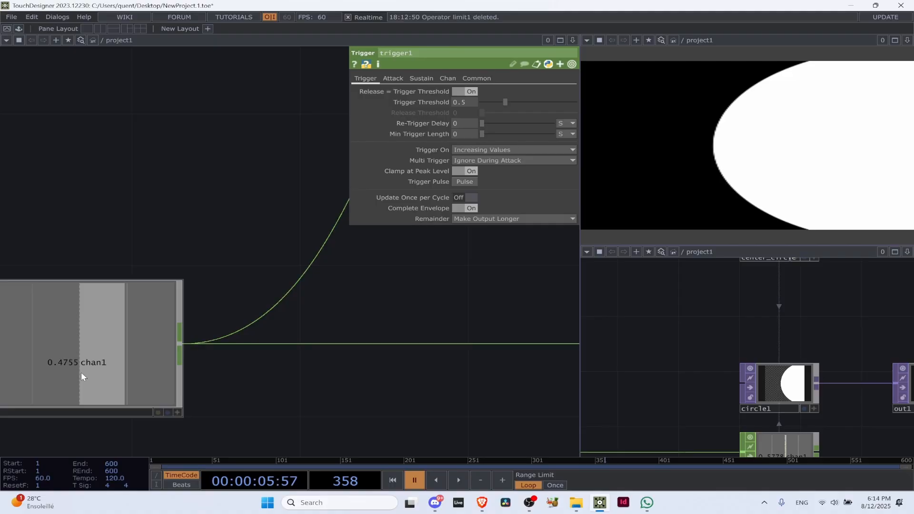
Set the Trigger Threshold of trigger1 to 0.47 and resume the timeline
scroll(80, 371, down, 4)
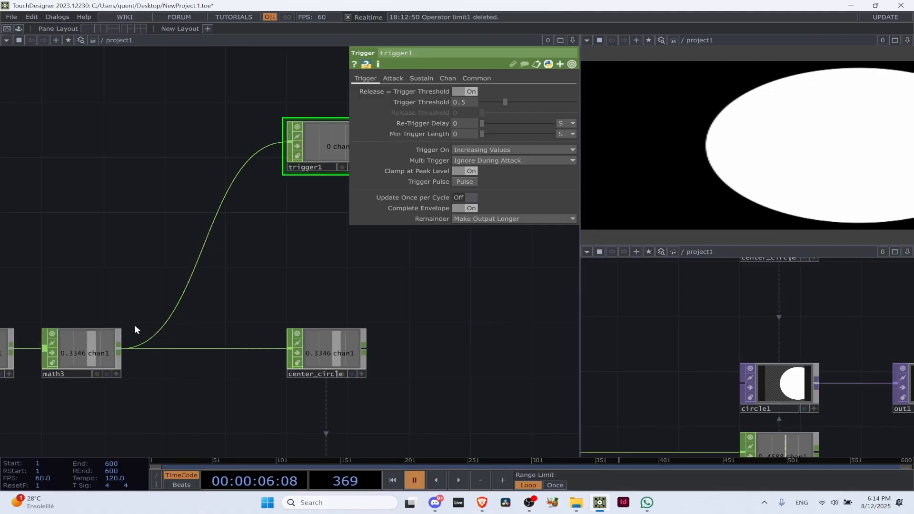
drag(337, 219, 229, 287)
scroll(215, 216, up, 3)
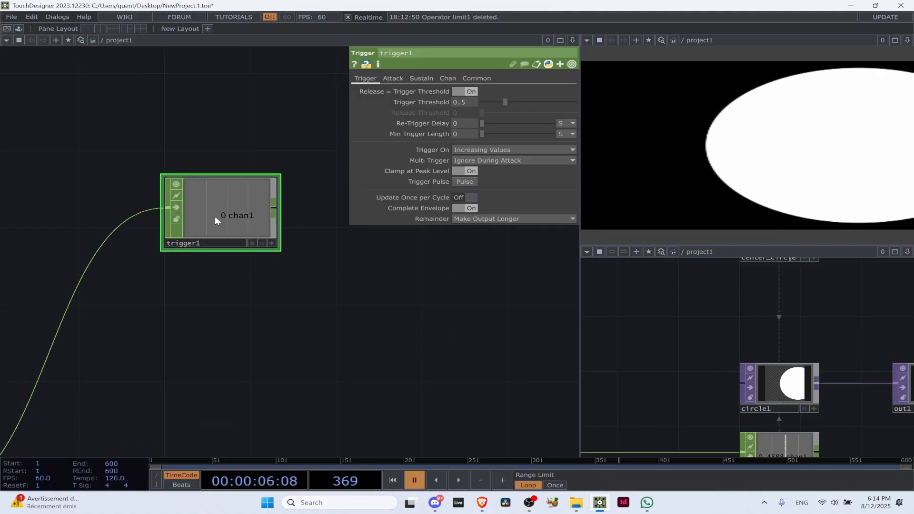
click(468, 101)
text(0.4)
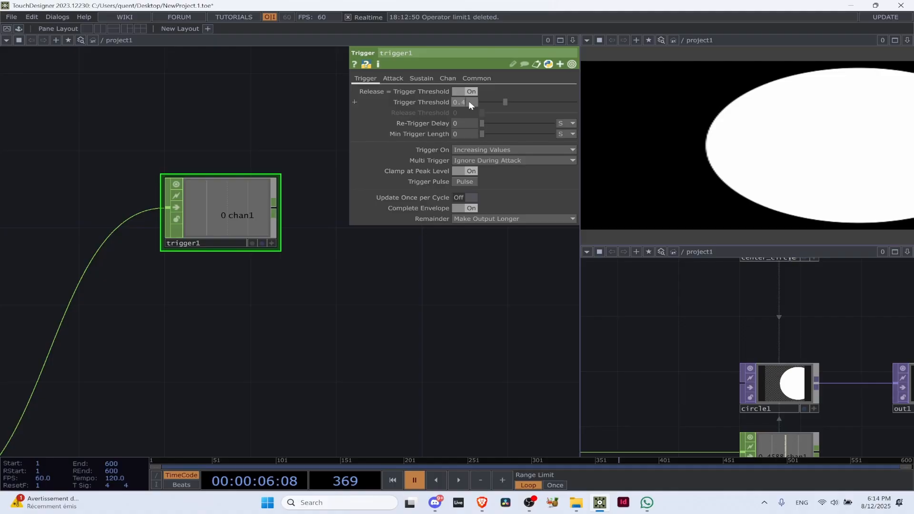
text(7)
key(Return)
key(space)
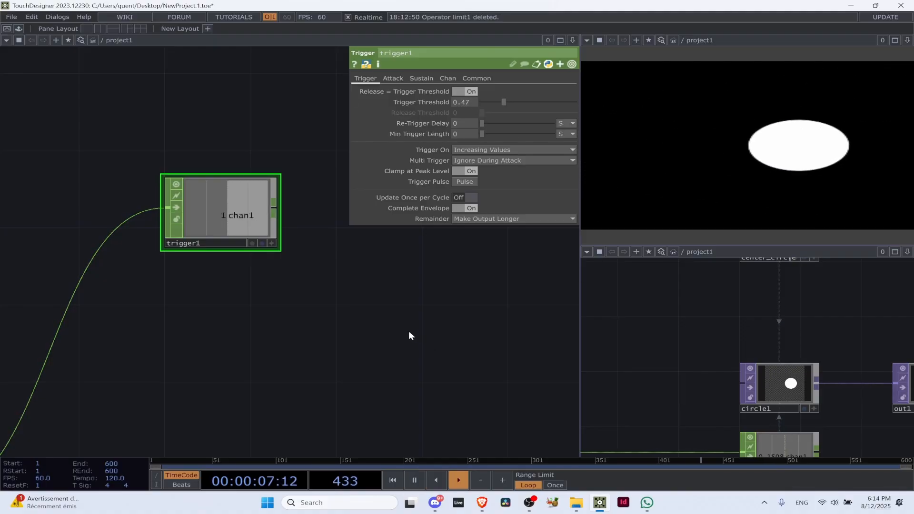
Raise trigger1's Trigger Threshold to 0.48 while the timeline plays
scroll(269, 217, down, 4)
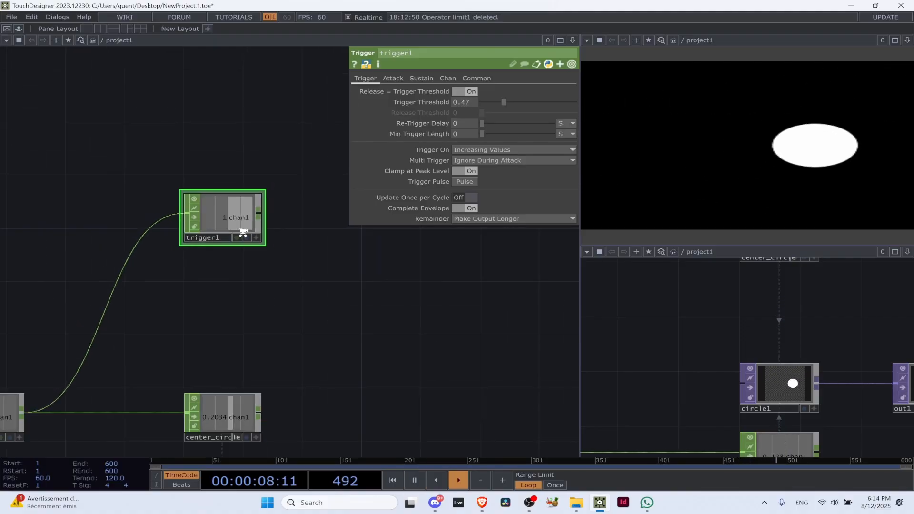
click(472, 101)
text(0.498)
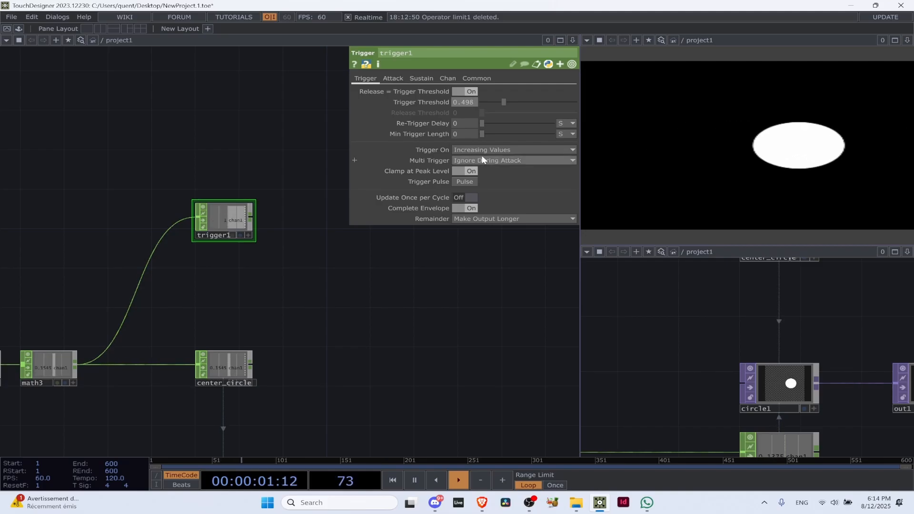
key(BackSpace)
key(BackSpace)
text(8)
key(Return)
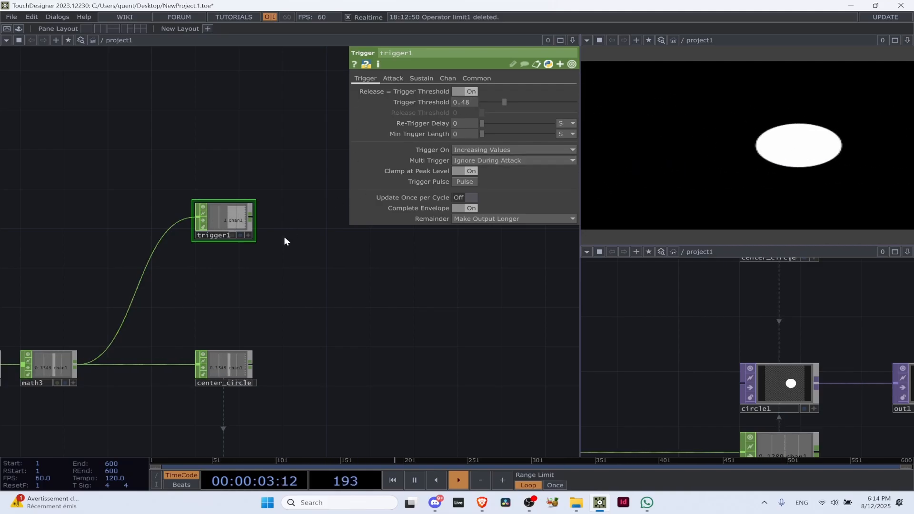
Set trigger1's Trigger Threshold to 0.49
click(469, 102)
key(BackSpace)
text(9)
key(Return)
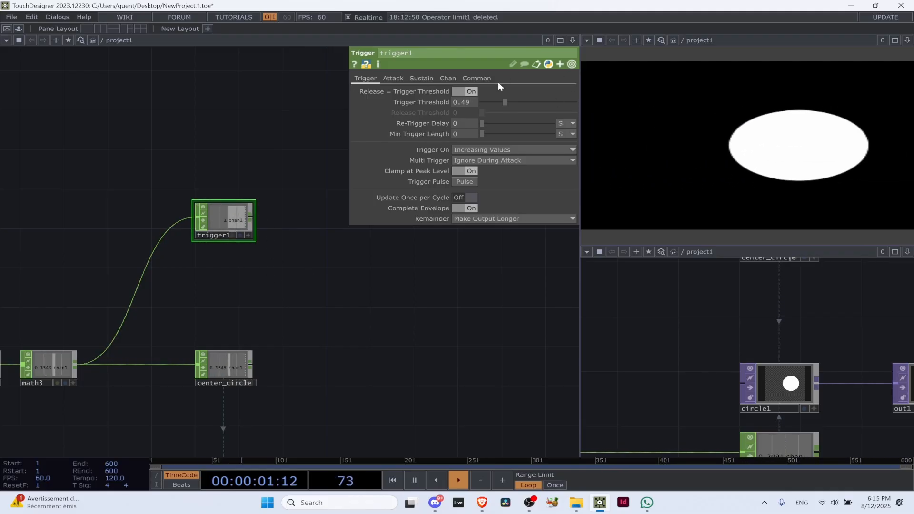
Freeze playback at different moments to examine trigger1's output, and look through its Attack, Sustain and Chan parameters
scroll(235, 209, up, 4)
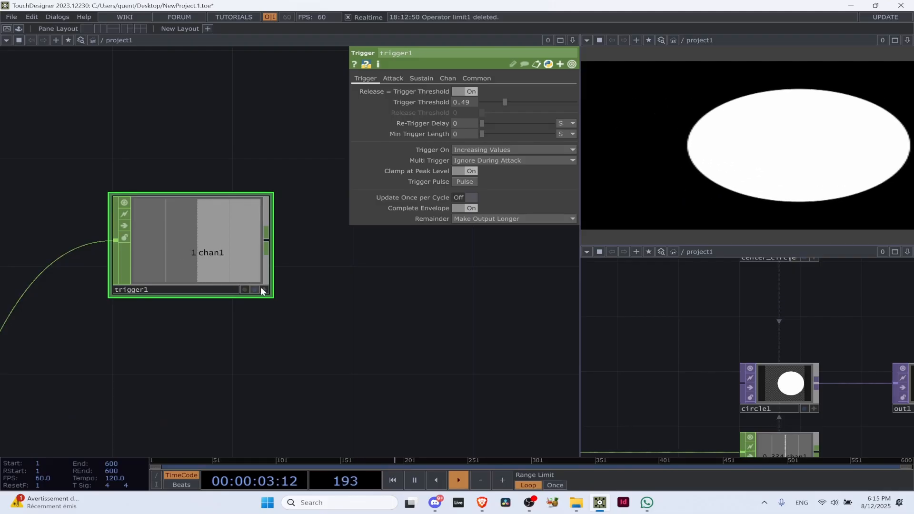
key(space)
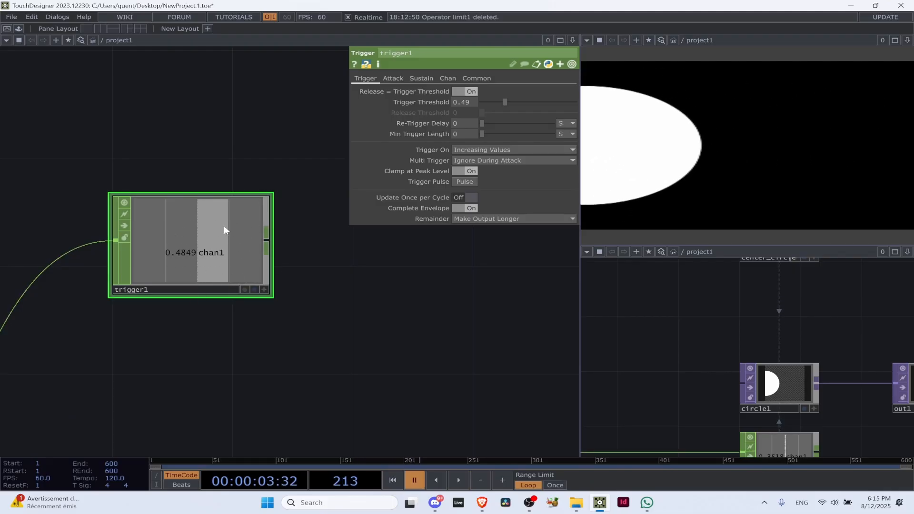
key(space)
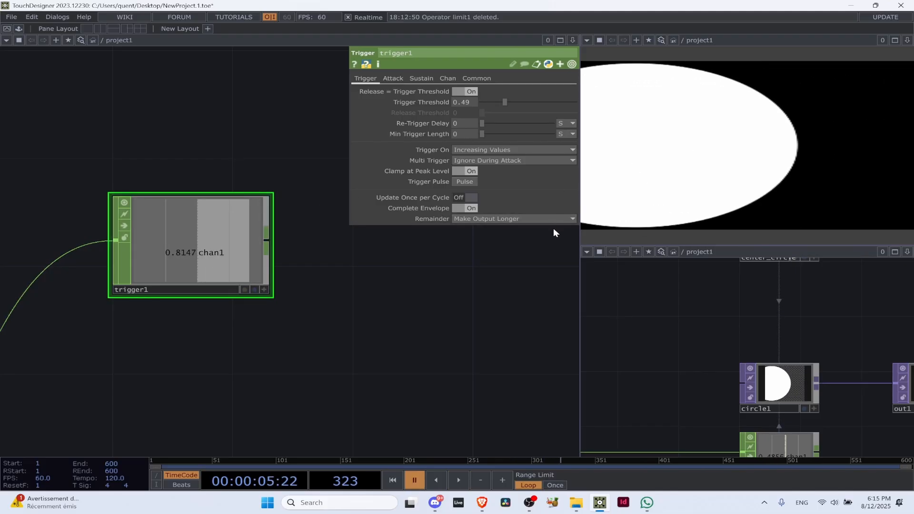
click(397, 80)
click(420, 78)
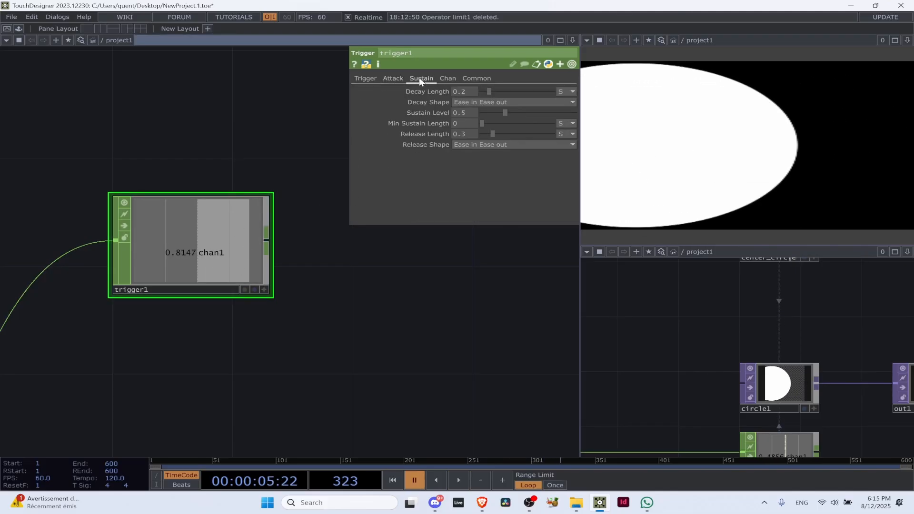
click(447, 79)
click(390, 79)
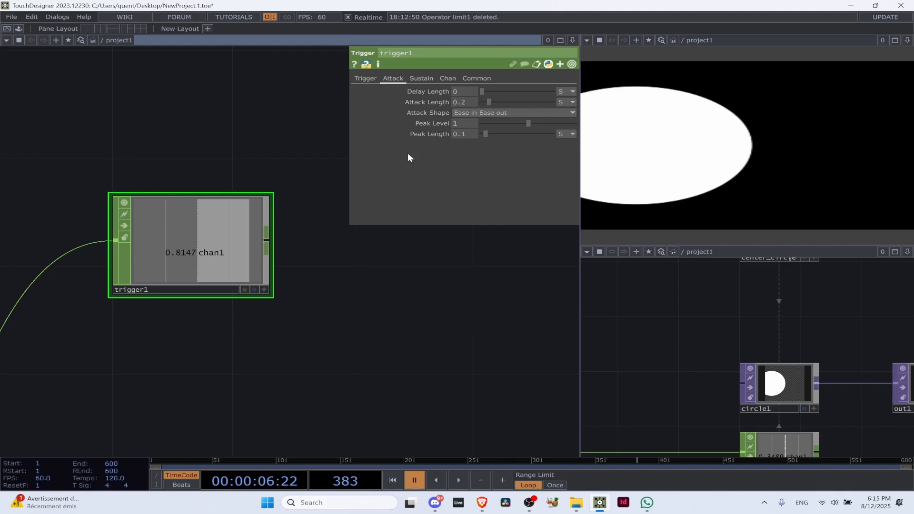
Set trigger1's Attack Length to 0 and watch its output with the timeline running
key(space)
drag(489, 102, 473, 104)
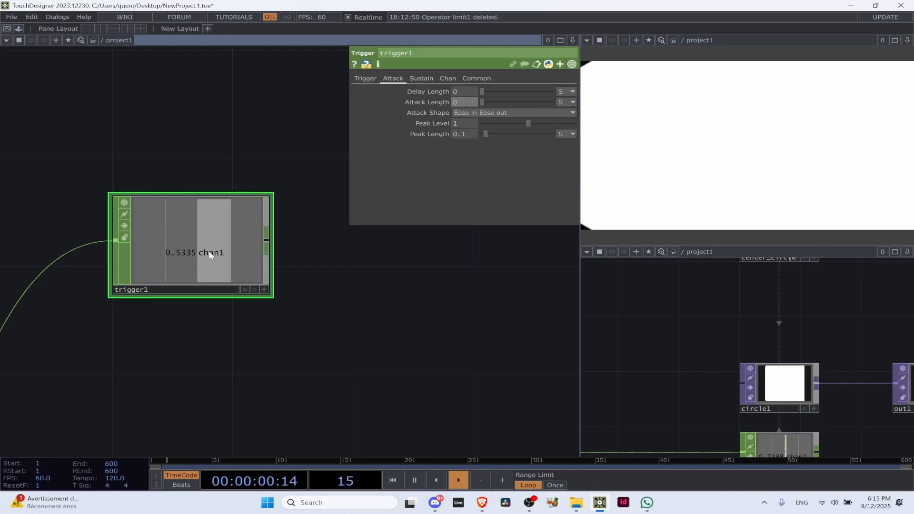
key(space)
Set trigger1's Attack Length to 0.5 and freeze playback partway through the rise of its output
key(space)
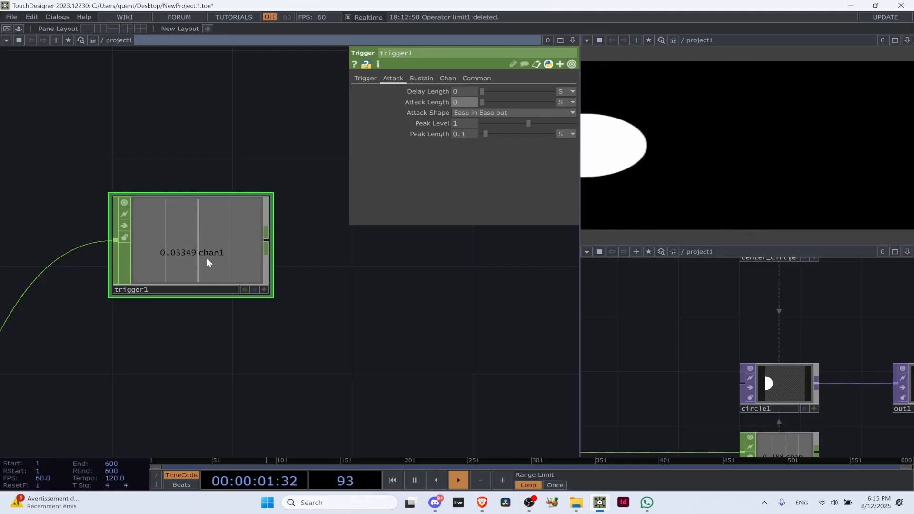
key(space)
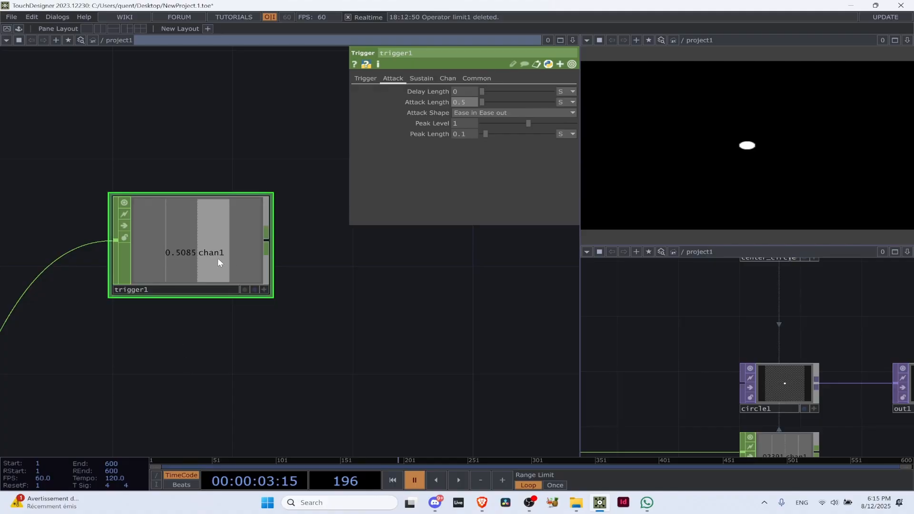
key(Return)
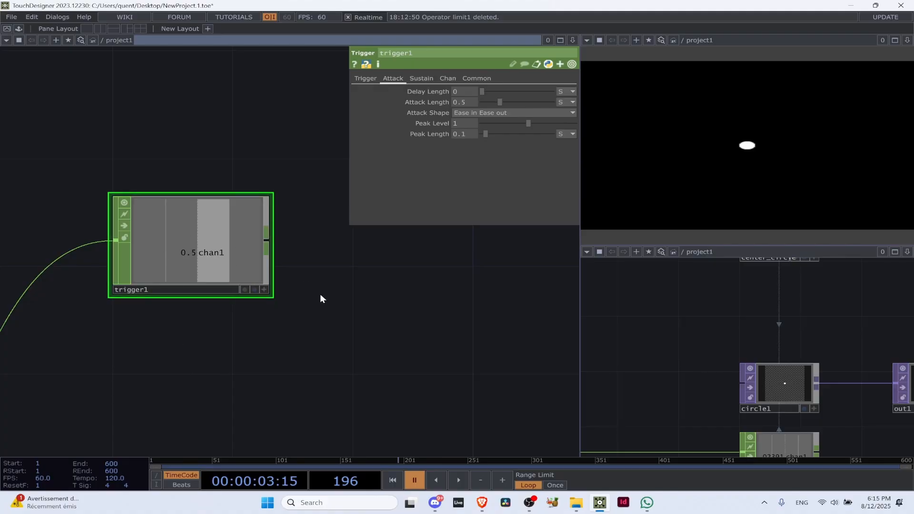
key(space)
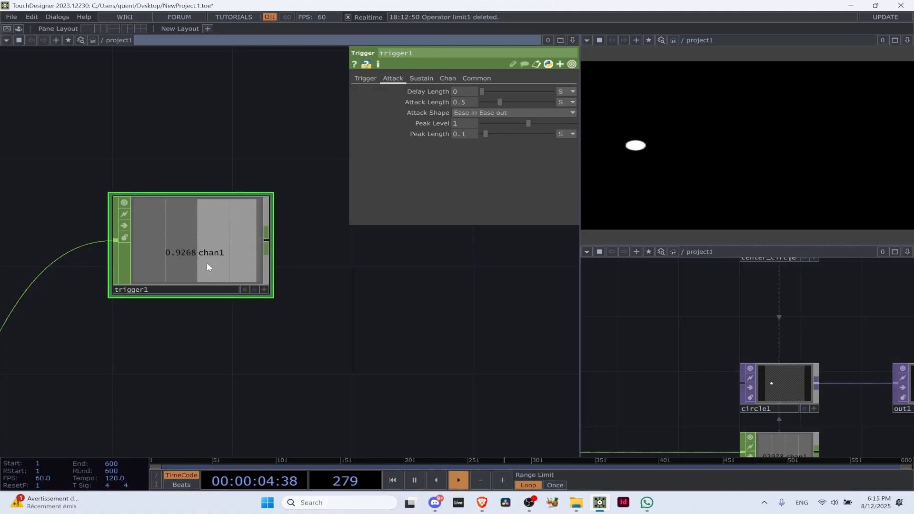
key(space)
Set trigger1's Decay Length to 0.5 and its Release Length to 0
click(421, 79)
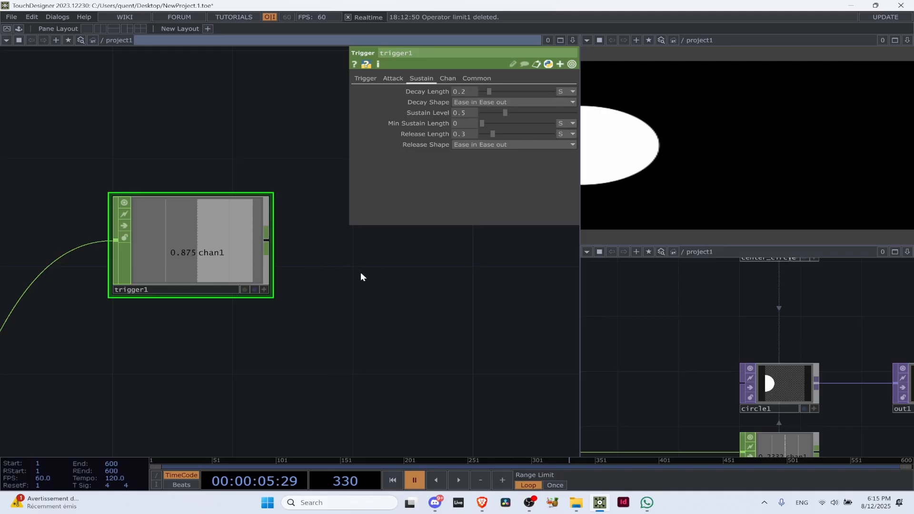
click(394, 78)
click(421, 78)
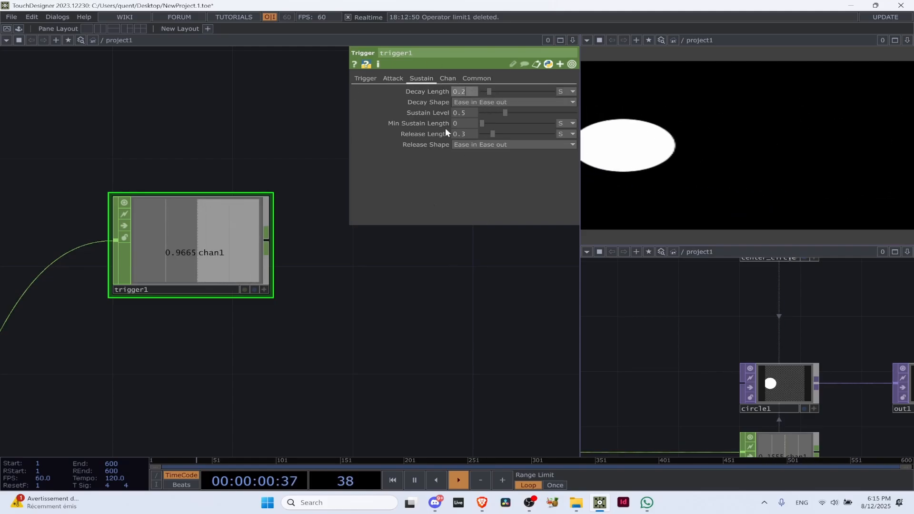
text(0.5)
key(Return)
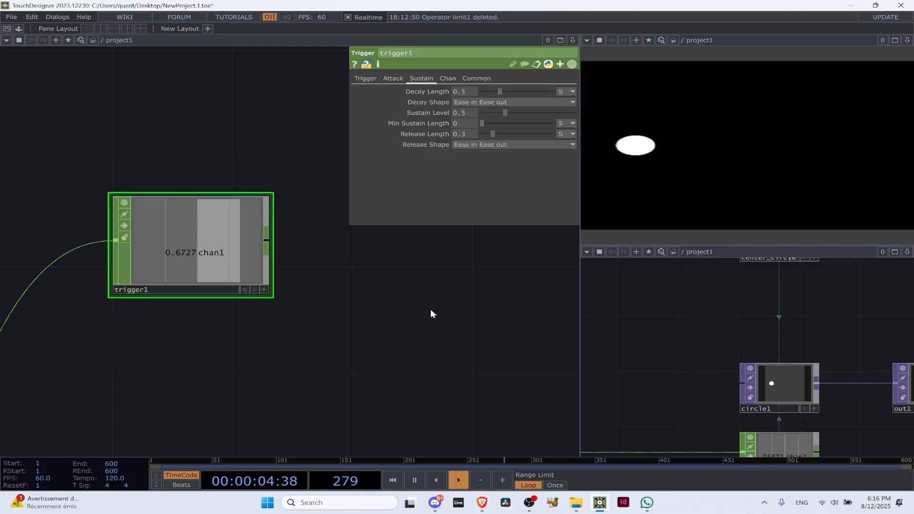
click(473, 133)
text(0)
key(Return)
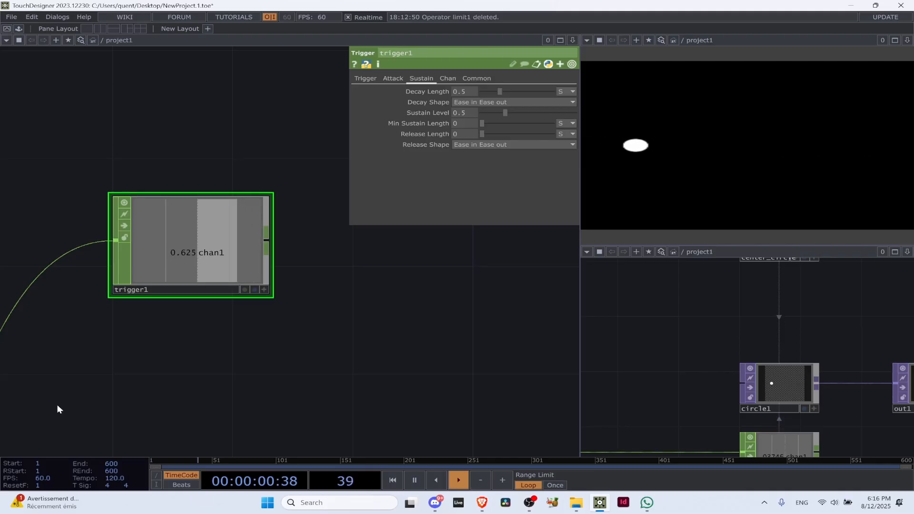
Review trigger1's output and Trigger settings, and inspect the lfo1, math3 and audio analysis chains feeding the circle
scroll(224, 251, down, 3)
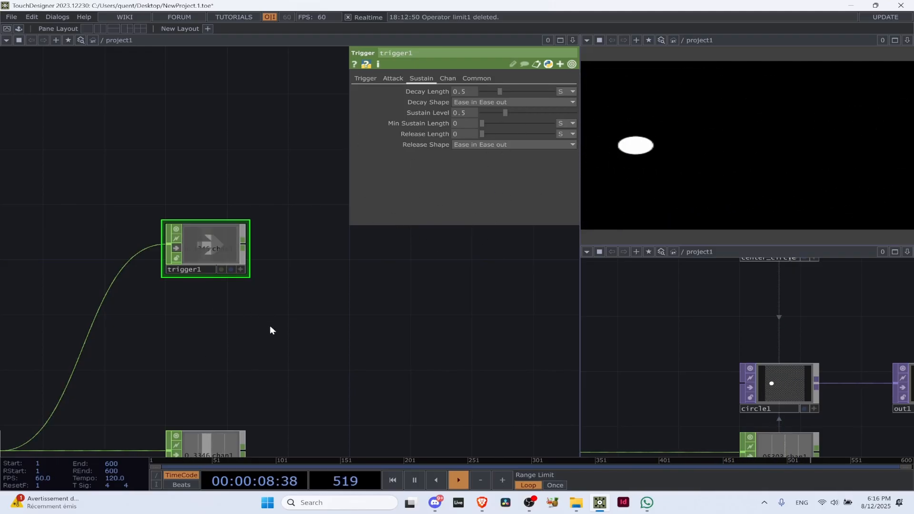
click(219, 250)
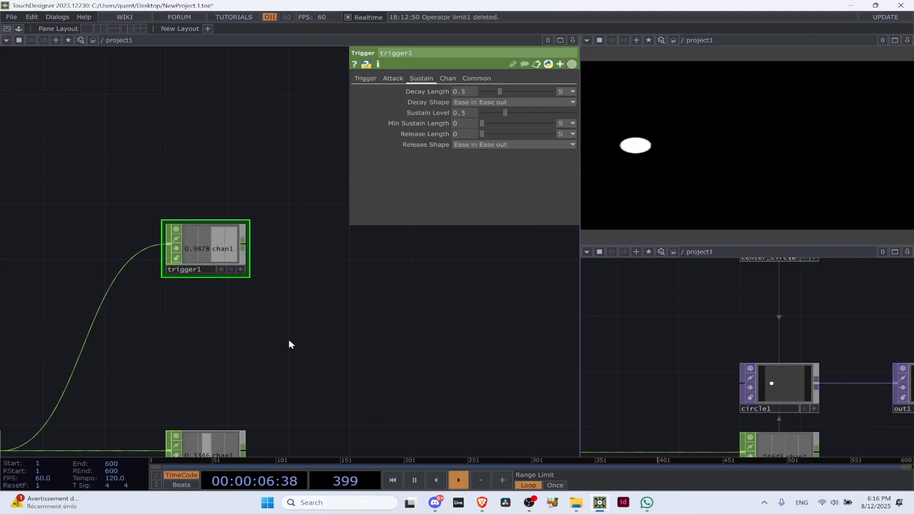
click(365, 78)
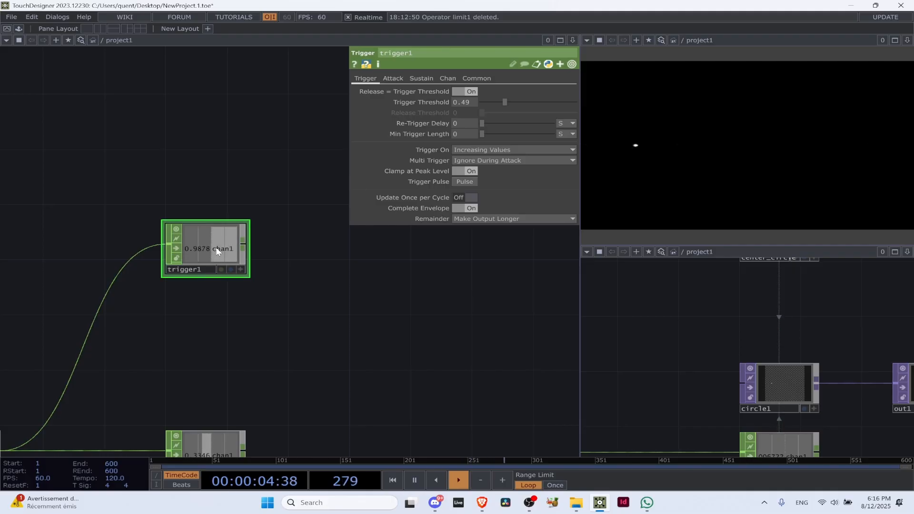
key(space)
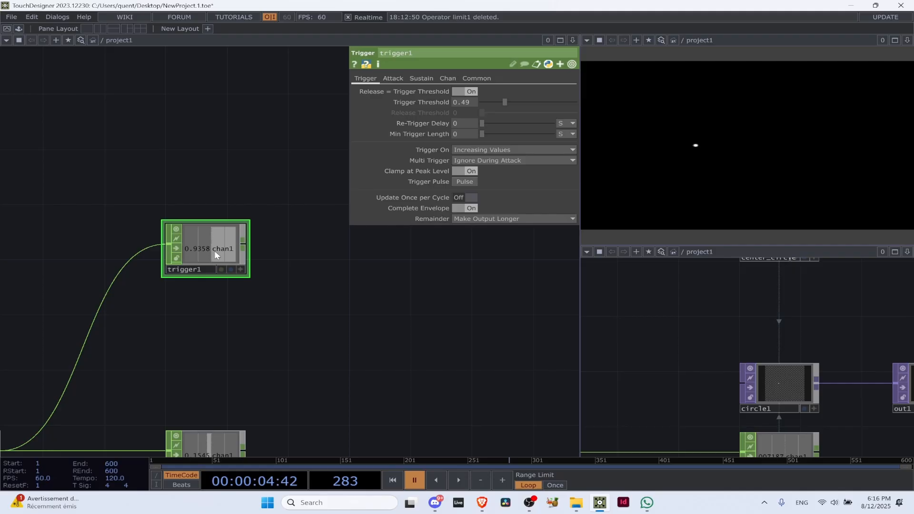
scroll(214, 251, down, 3)
drag(189, 303, 211, 278)
scroll(100, 298, up, 3)
drag(100, 298, 214, 264)
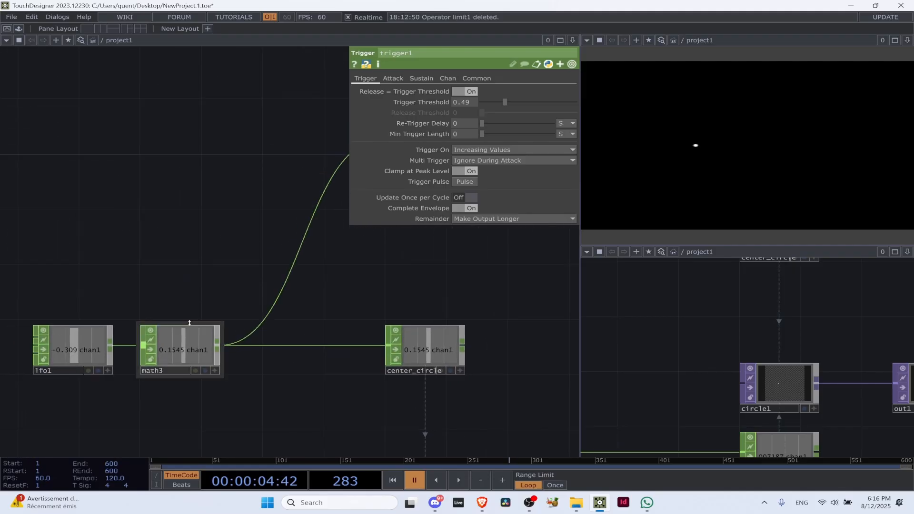
key(space)
scroll(193, 324, down, 5)
drag(197, 391, 245, 293)
scroll(164, 294, up, 5)
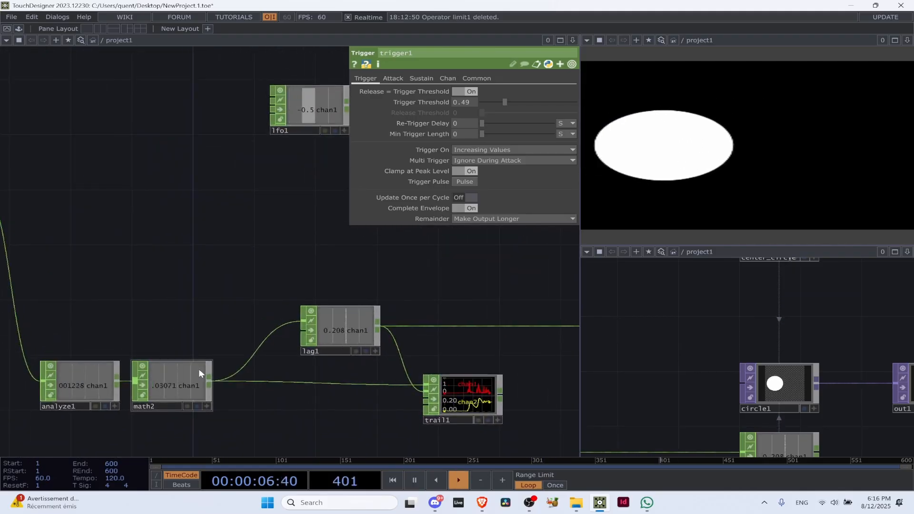
Move trigger1 below math3 and delete it from the network
scroll(199, 370, down, 5)
drag(165, 277, 145, 303)
scroll(144, 303, down, 1)
drag(340, 211, 277, 327)
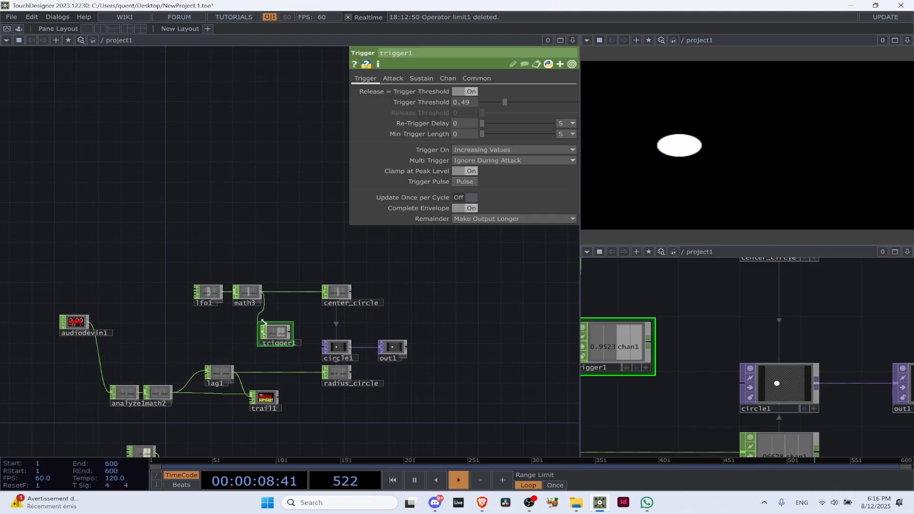
key(Delete)
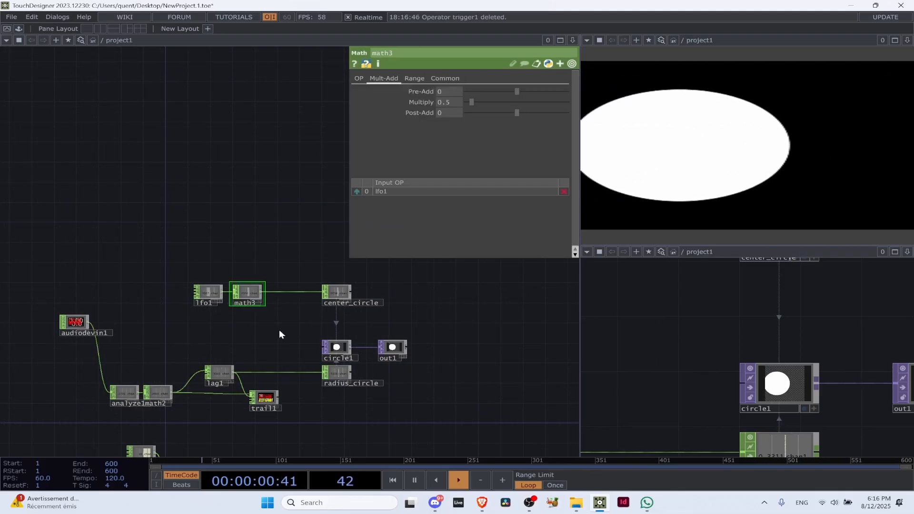
Add a Trigger CHOP to the network in the empty space above lag1
scroll(261, 357, up, 5)
drag(243, 367, 299, 287)
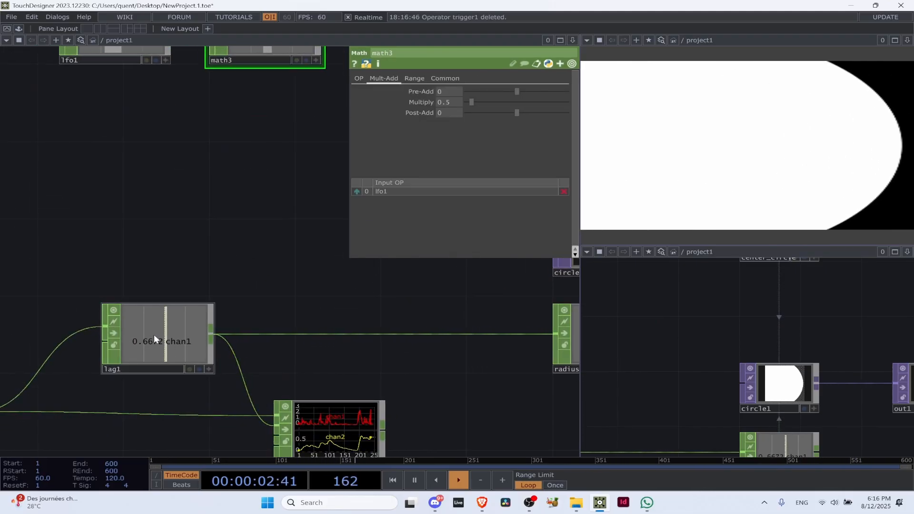
scroll(153, 334, up, 3)
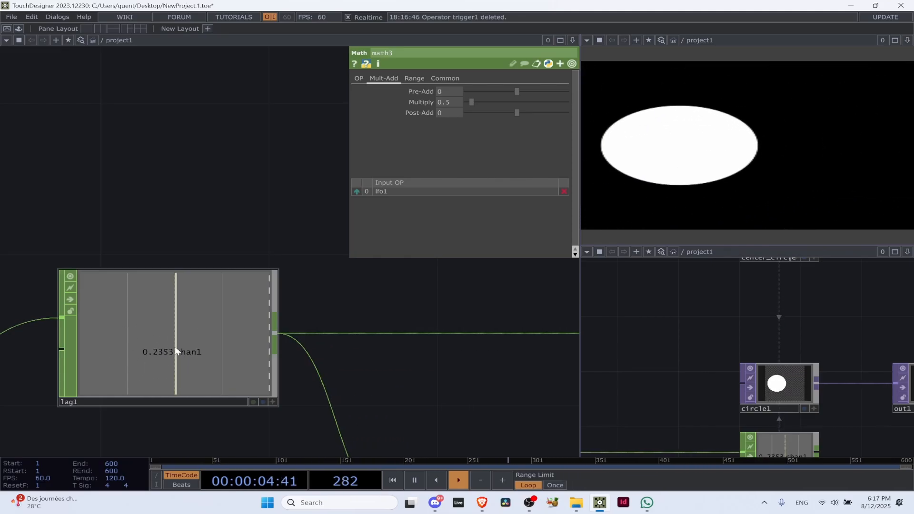
scroll(152, 341, down, 3)
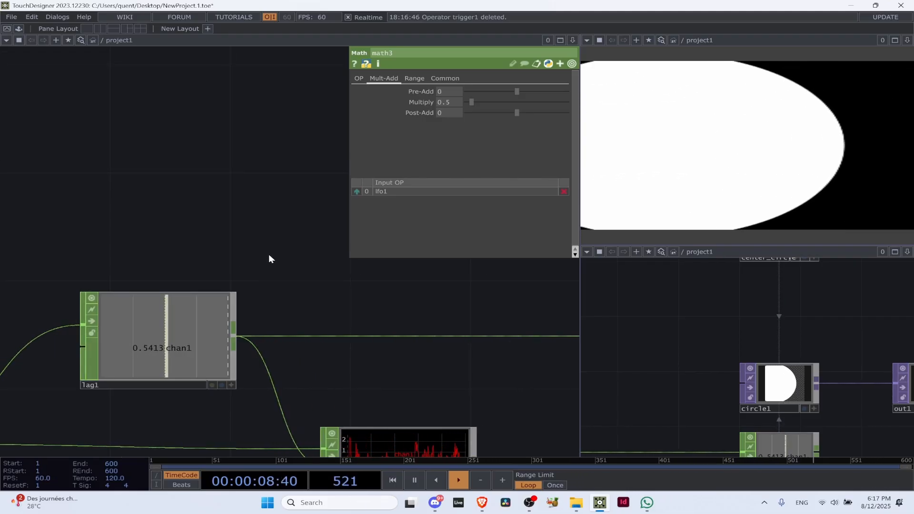
key(Tab)
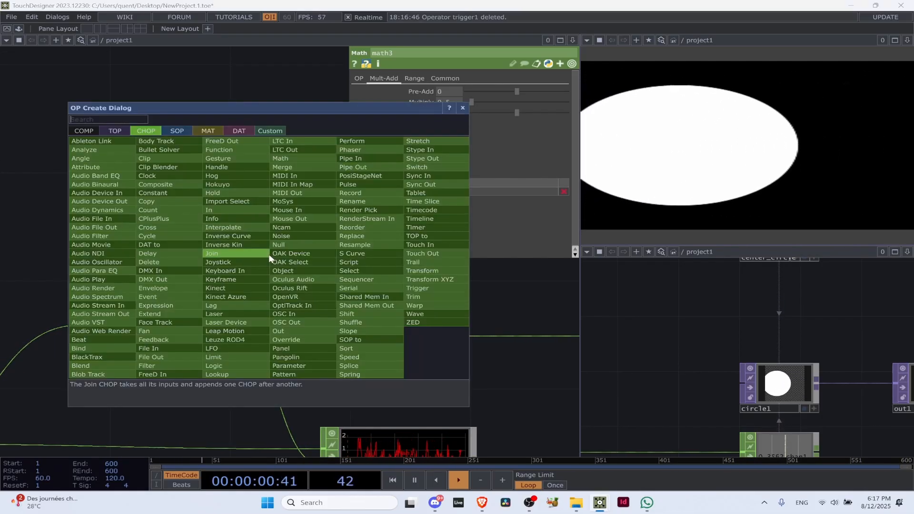
text(trio)
key(BackSpace)
key(BackSpace)
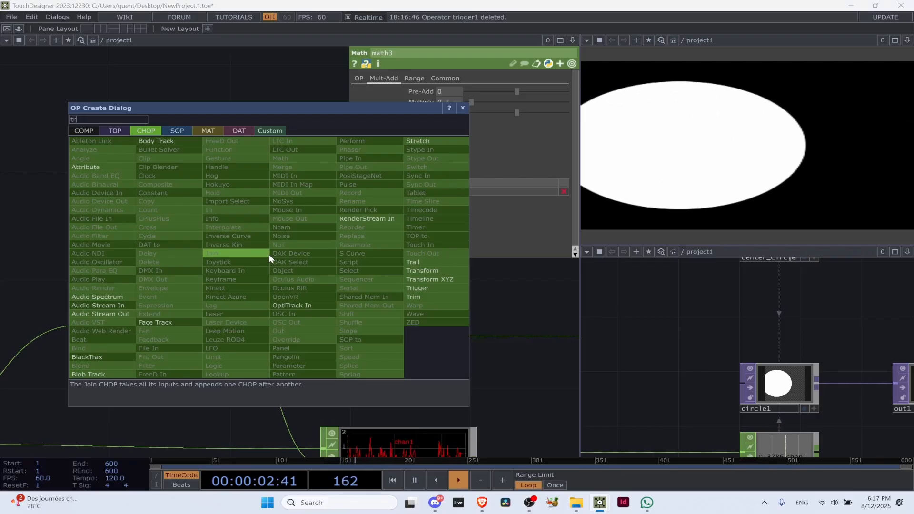
text(9i)
key(BackSpace)
key(BackSpace)
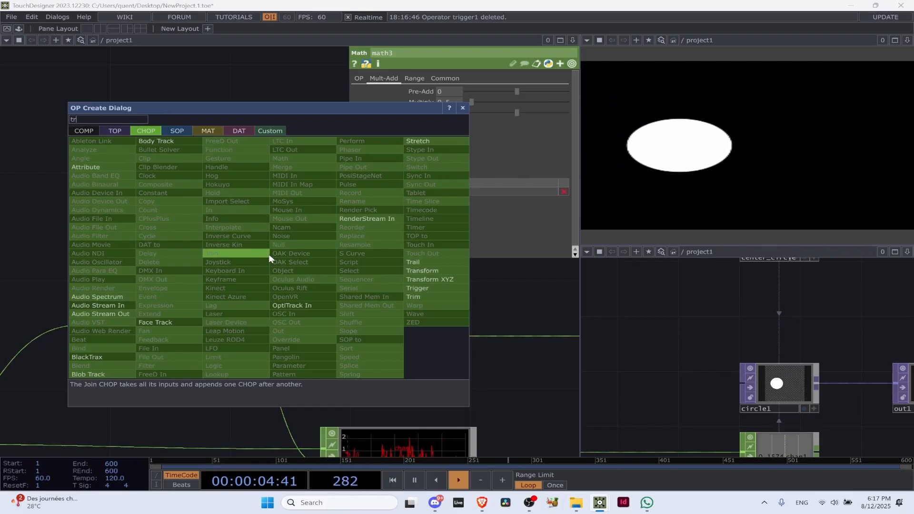
text(ig)
click(423, 287)
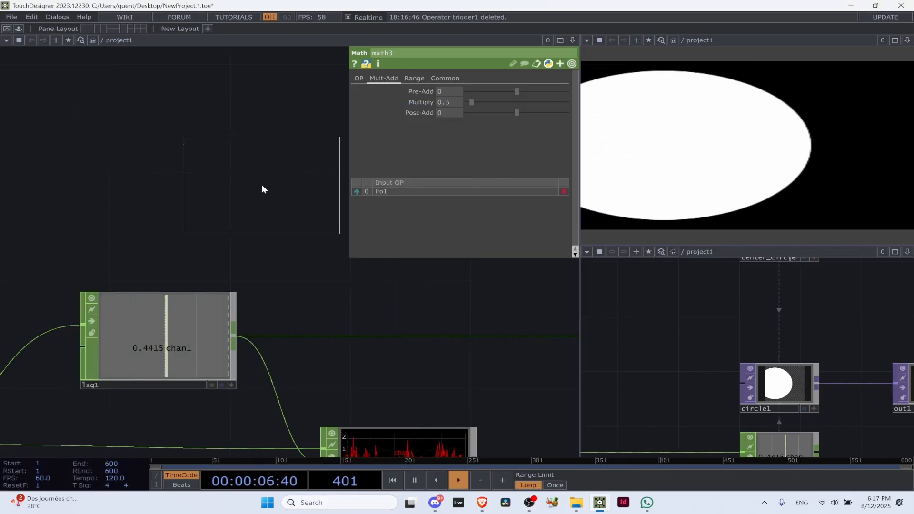
click(273, 181)
Connect lag1's output to trigger1's input and adjust trigger1's position above lag1
drag(301, 274, 259, 300)
drag(190, 365, 147, 204)
drag(252, 198, 282, 224)
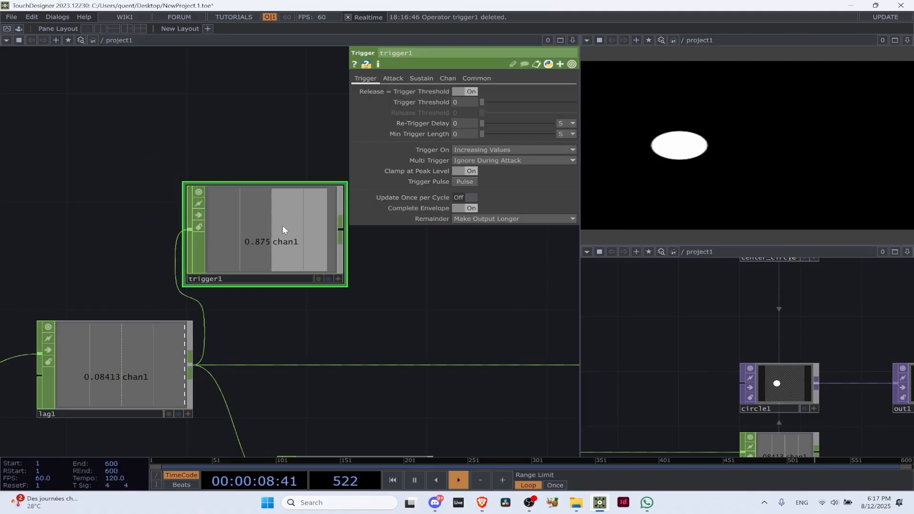
Set trigger1's Trigger Threshold to 0.7 and move the node farther away from lag1
click(467, 102)
text(0.)
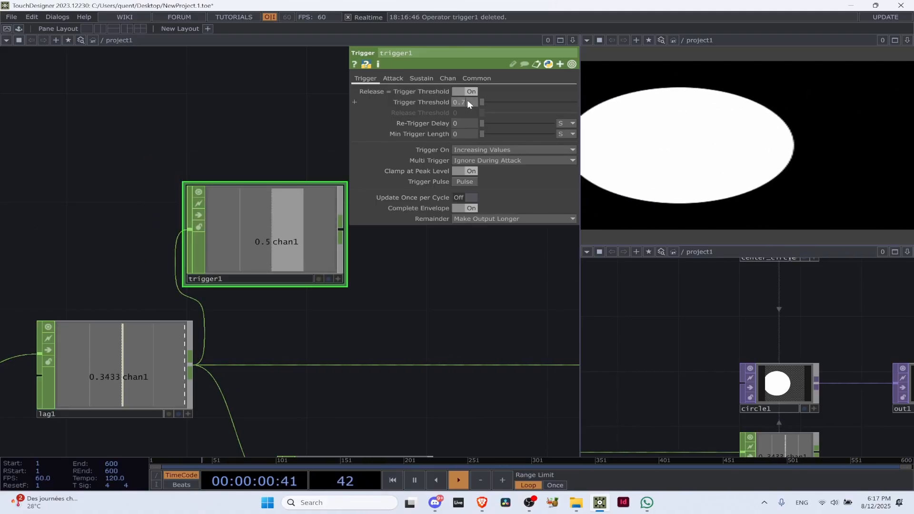
text(7)
key(Return)
drag(336, 217, 395, 216)
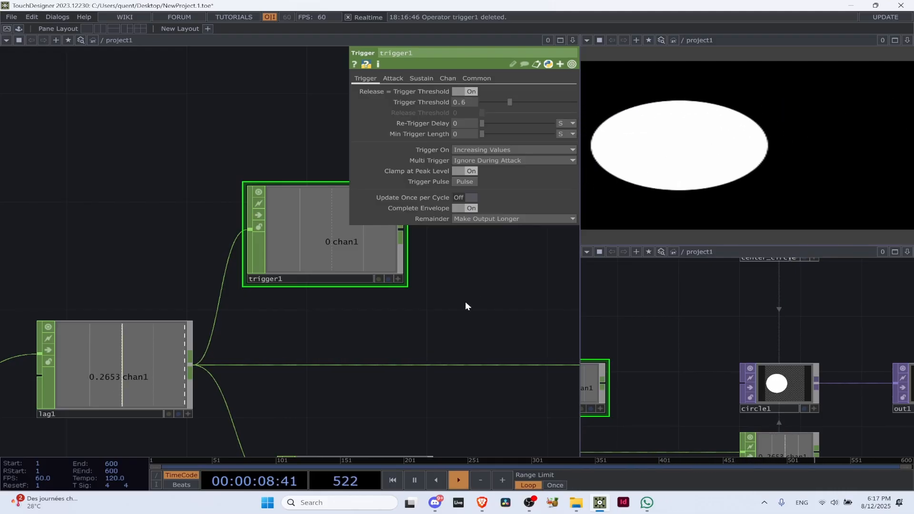
Check lag1's signal level and lower trigger1's Trigger Threshold to 0.3
scroll(77, 388, up, 5)
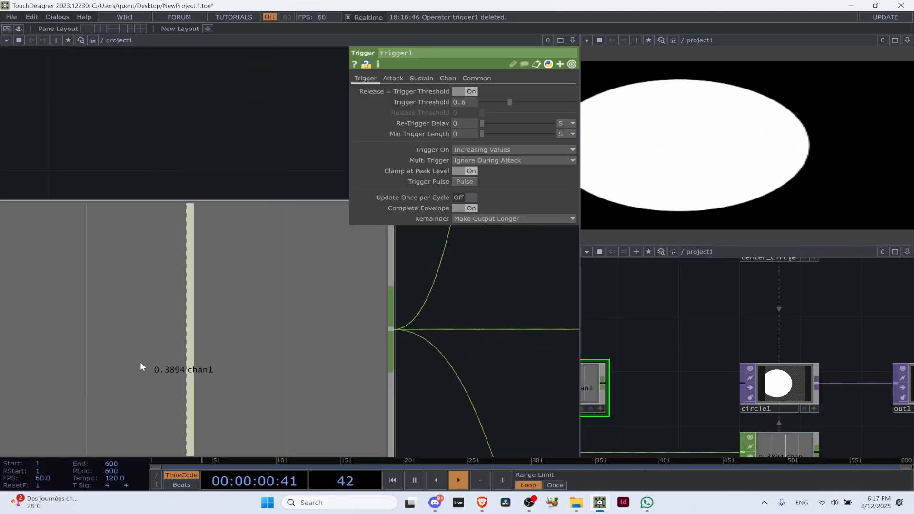
scroll(140, 362, down, 5)
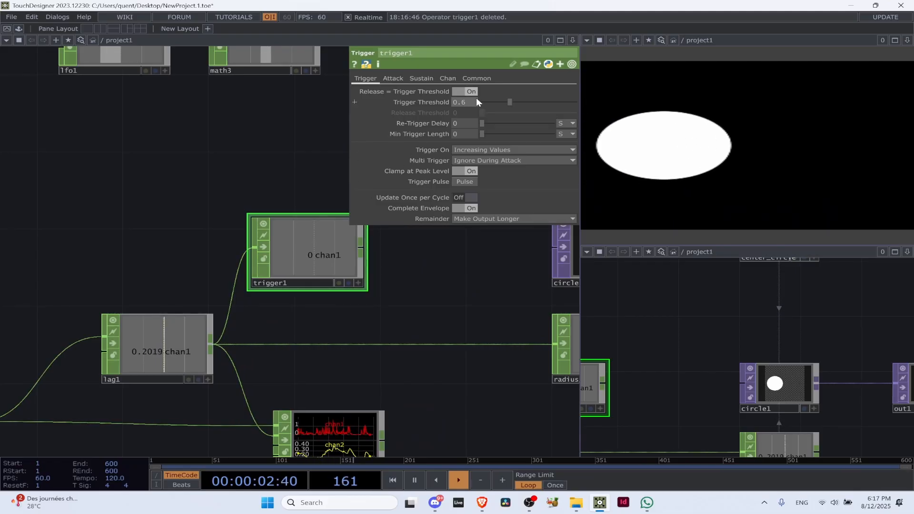
click(433, 286)
key(ctrl+z)
key(ctrl+z)
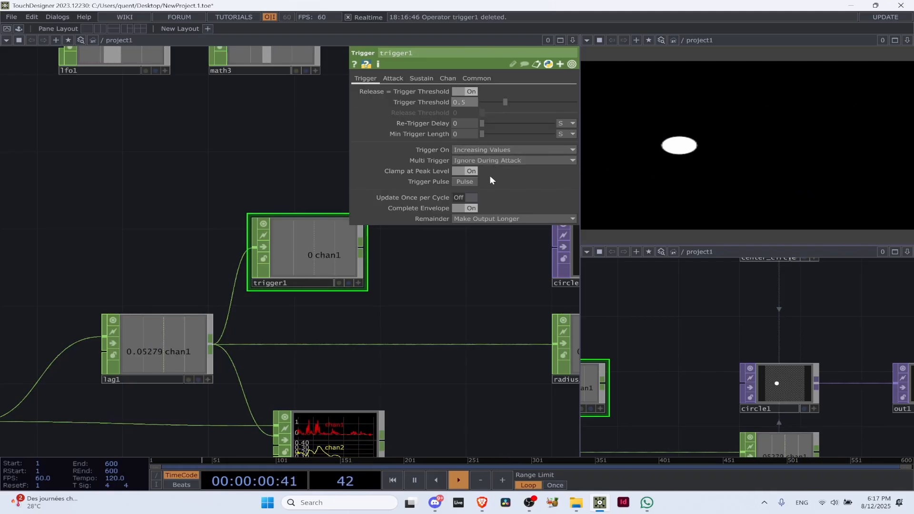
key(BackSpace)
text(3)
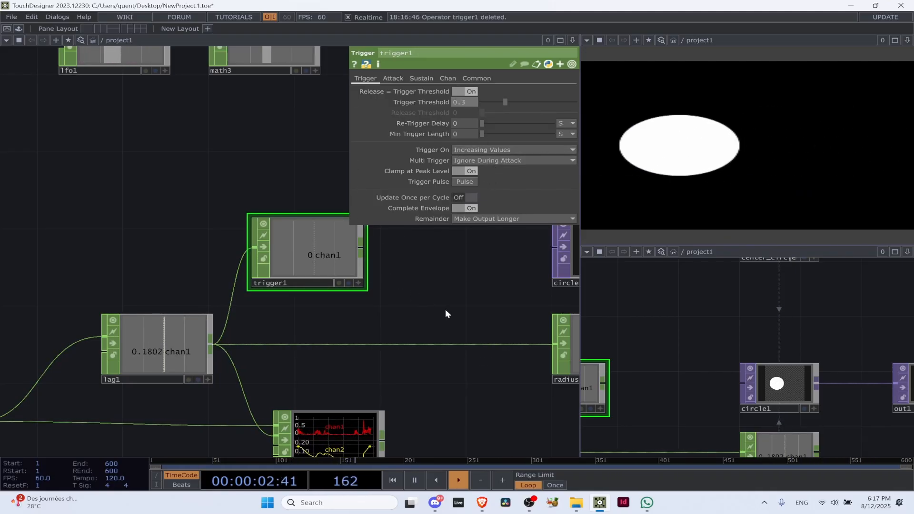
key(Return)
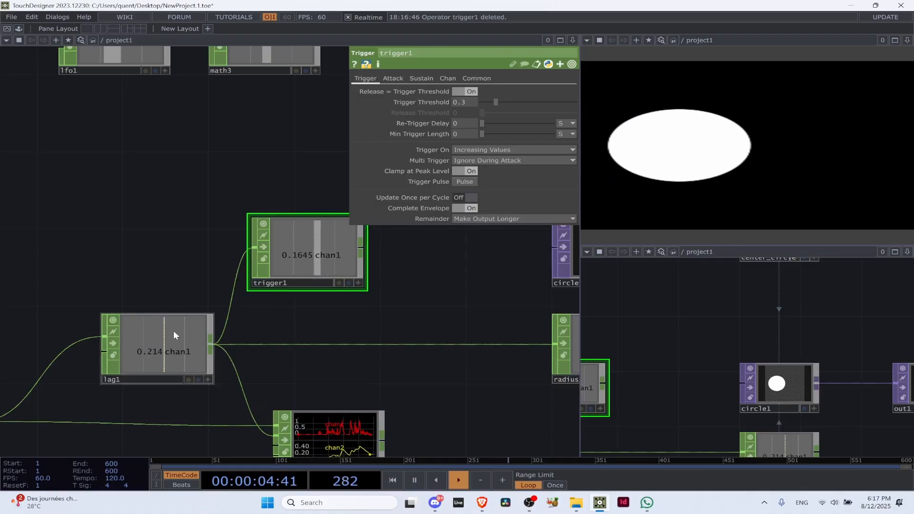
Pause playback, reposition trigger1 between the math3 and lag1 rows of the network, and resume playback
key(space)
scroll(308, 261, down, 2)
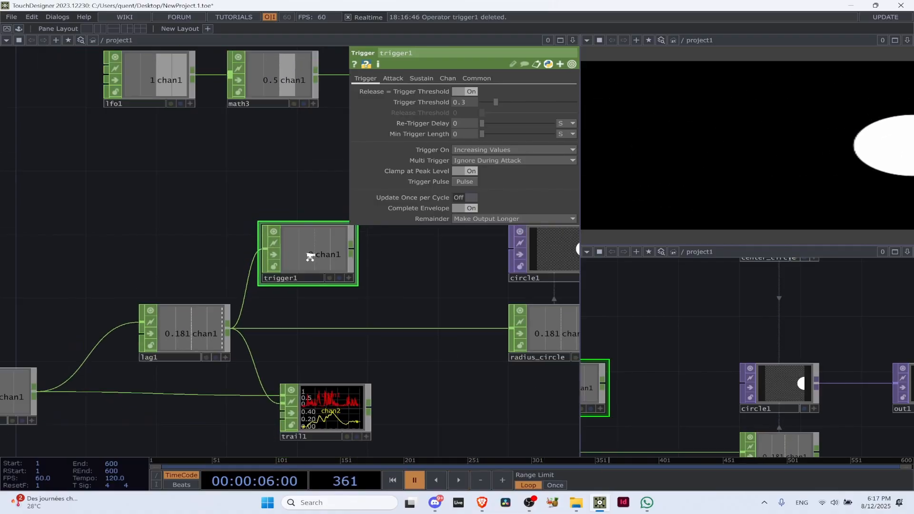
scroll(310, 256, down, 2)
drag(323, 201, 255, 291)
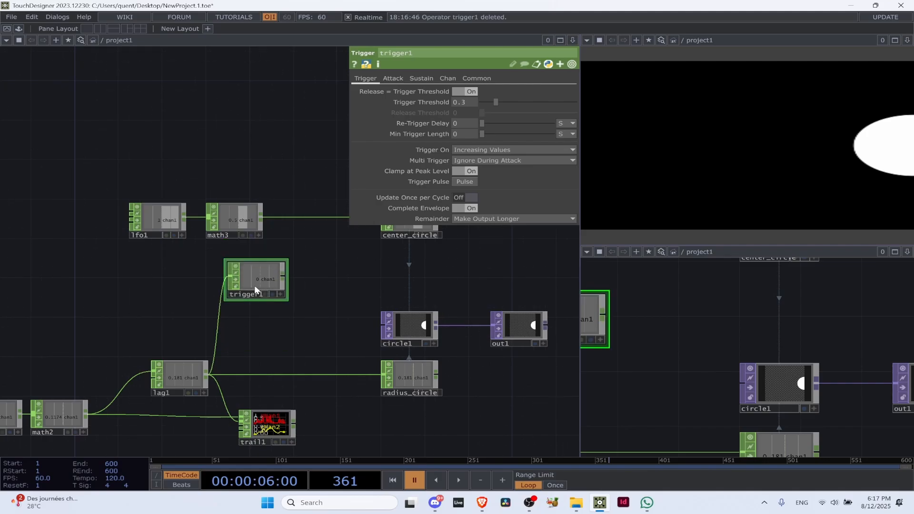
drag(254, 286, 287, 157)
drag(308, 227, 251, 276)
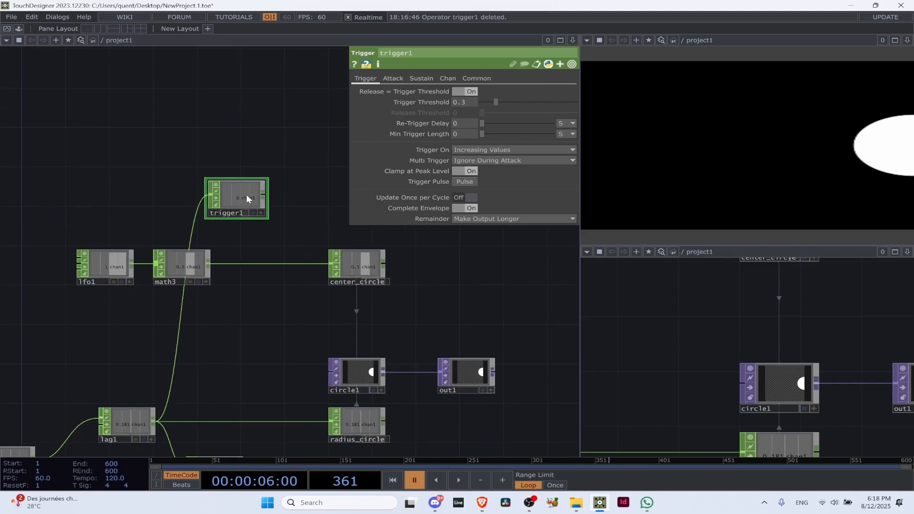
drag(247, 194, 201, 355)
key(space)
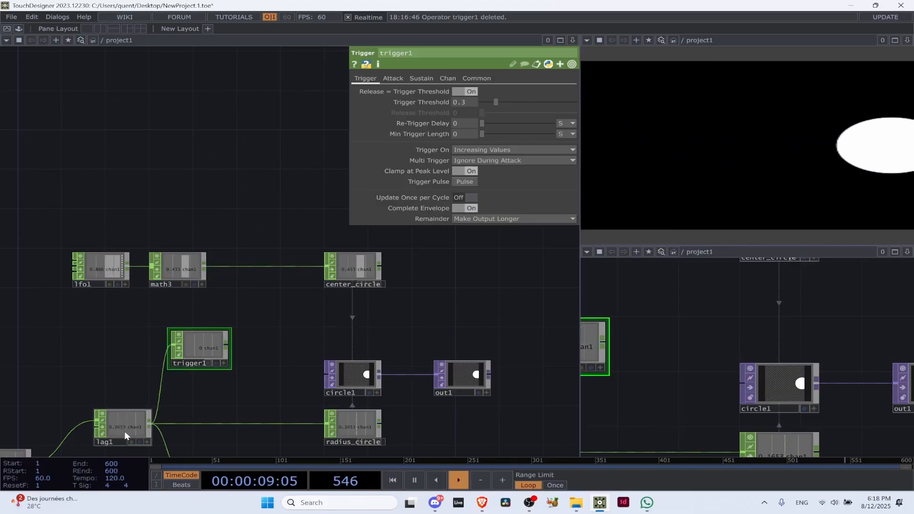
Set trigger1's Trigger Threshold to 0.4 and freeze playback with circle1's parameters shown
scroll(206, 339, up, 4)
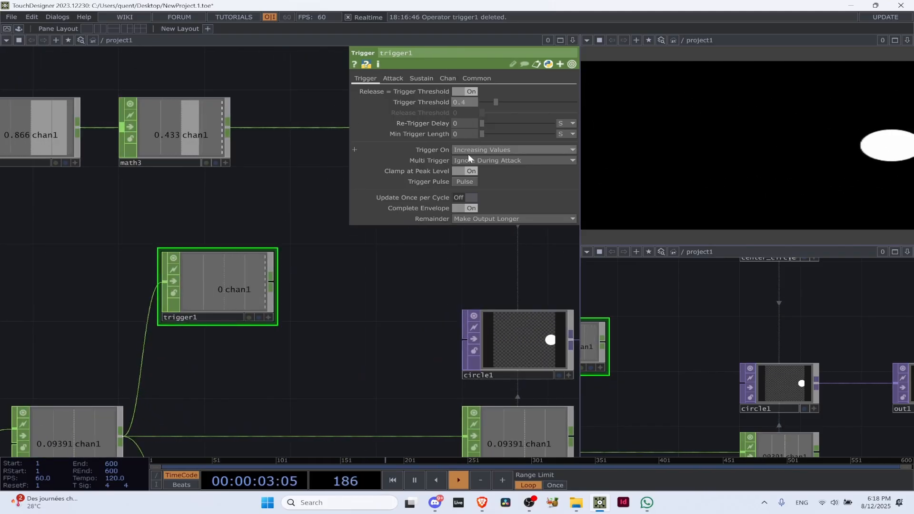
click(498, 337)
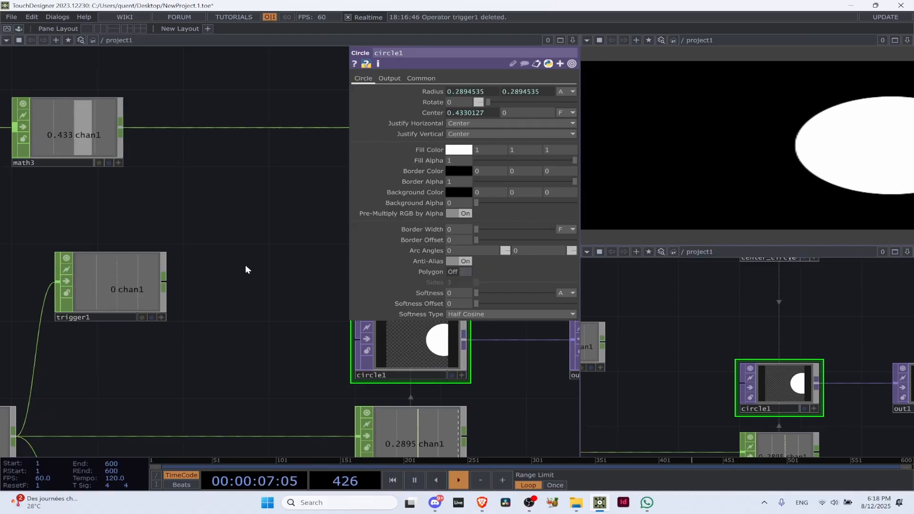
key(space)
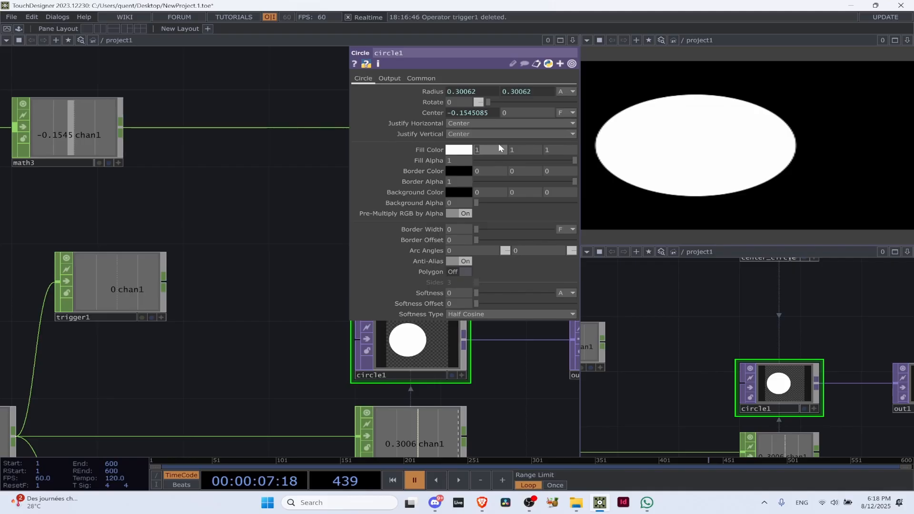
Set circle1's Fill Color to black by entering 0 for red, green and blue
text(0)
click(528, 148)
text(0)
click(552, 149)
text(0)
click(214, 283)
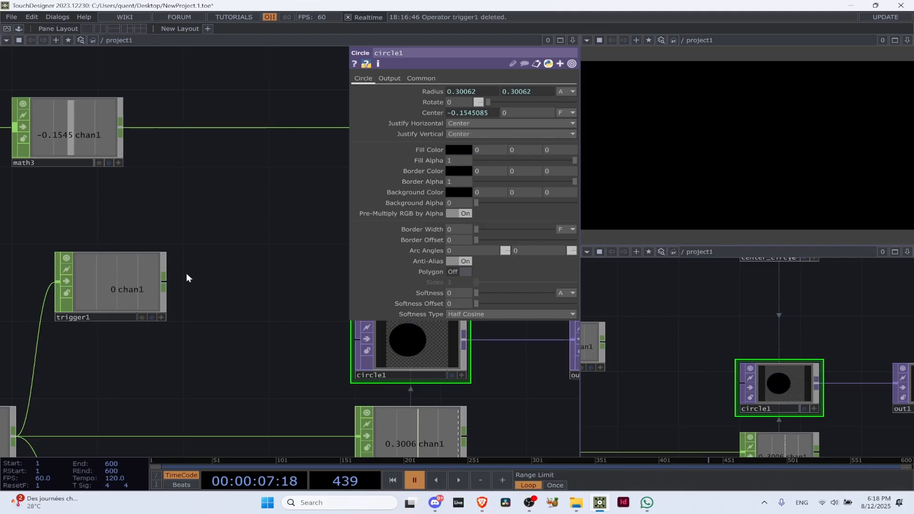
Add a Null CHOP after trigger1 and name it colour_circle
click(160, 318)
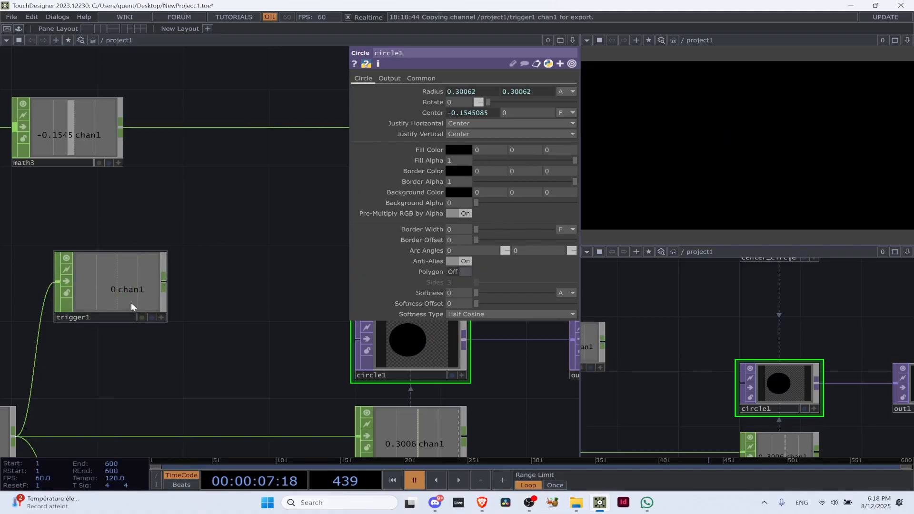
click(163, 286)
text(m)
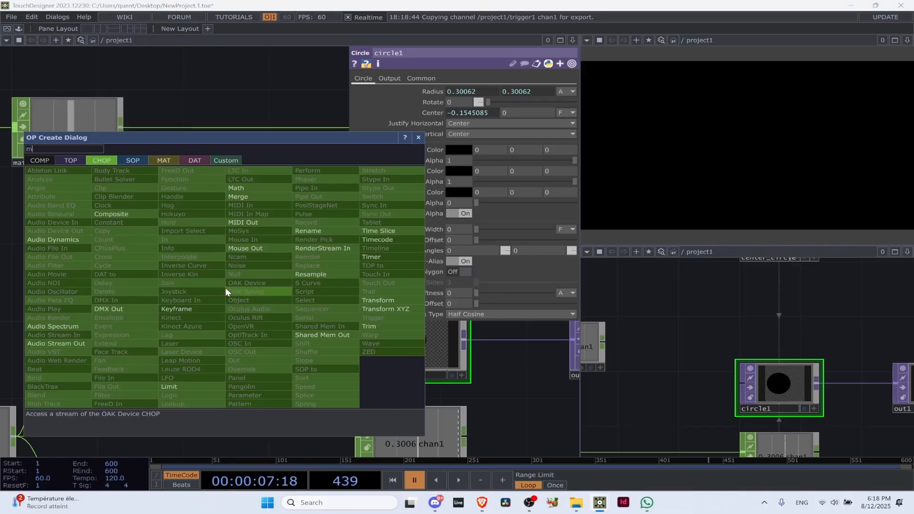
click(236, 274)
click(254, 278)
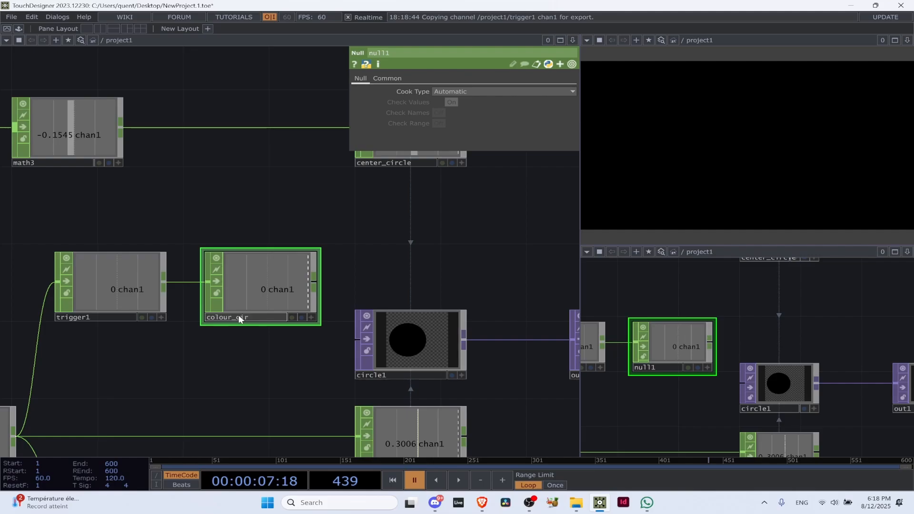
Export colour_circle's chan1 to the red, green and blue values of circle1's Fill Color and resume playback
click(460, 369)
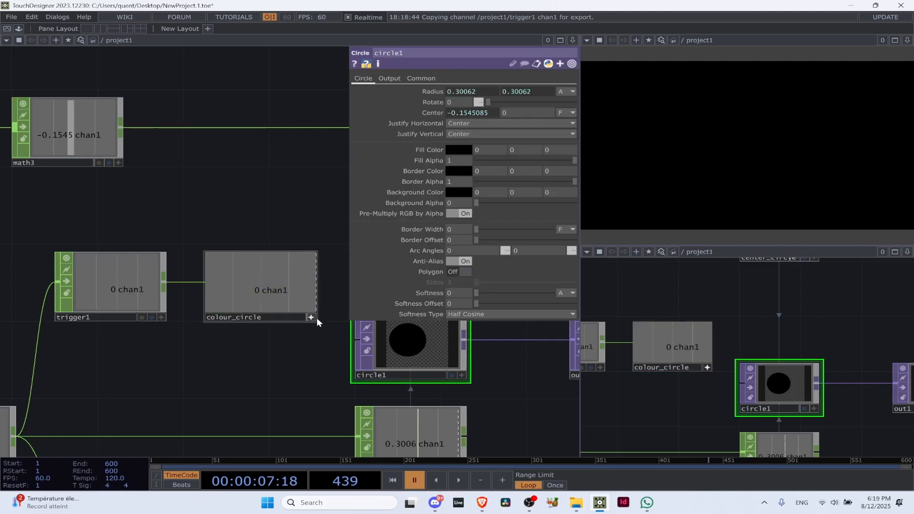
drag(289, 287, 565, 152)
click(534, 150)
click(569, 148)
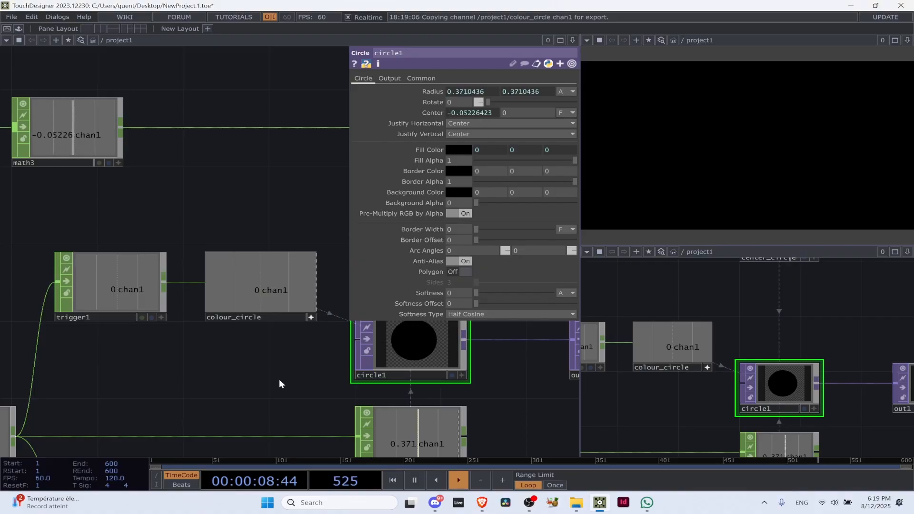
Try trigger1 with an Attack Length of 0 and watch how its signal changes during playback
click(135, 295)
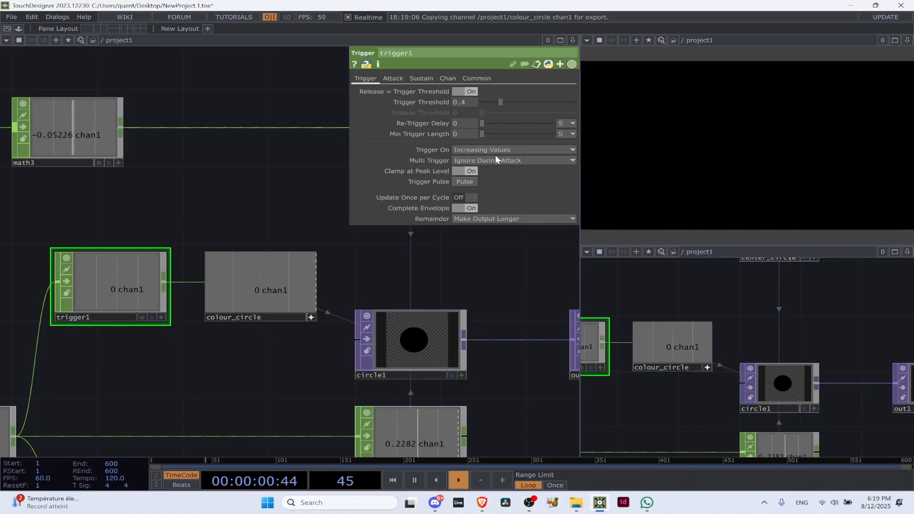
click(427, 346)
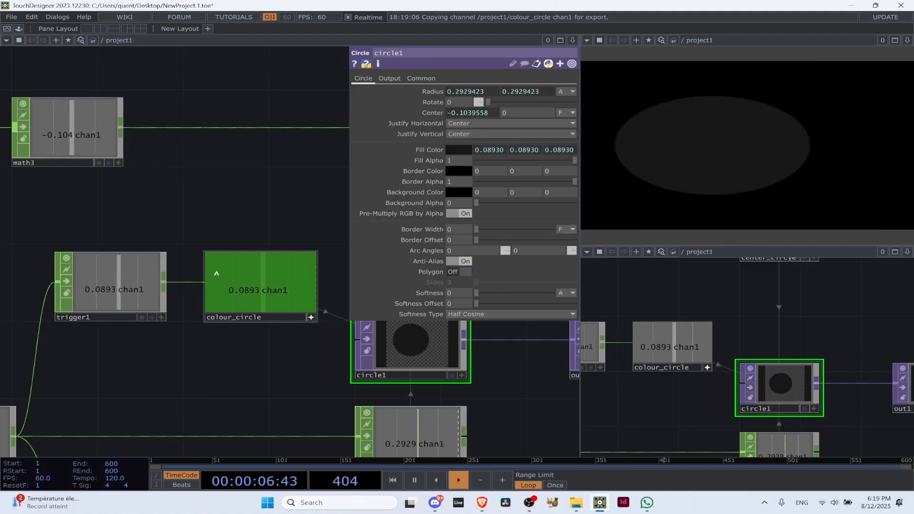
click(109, 295)
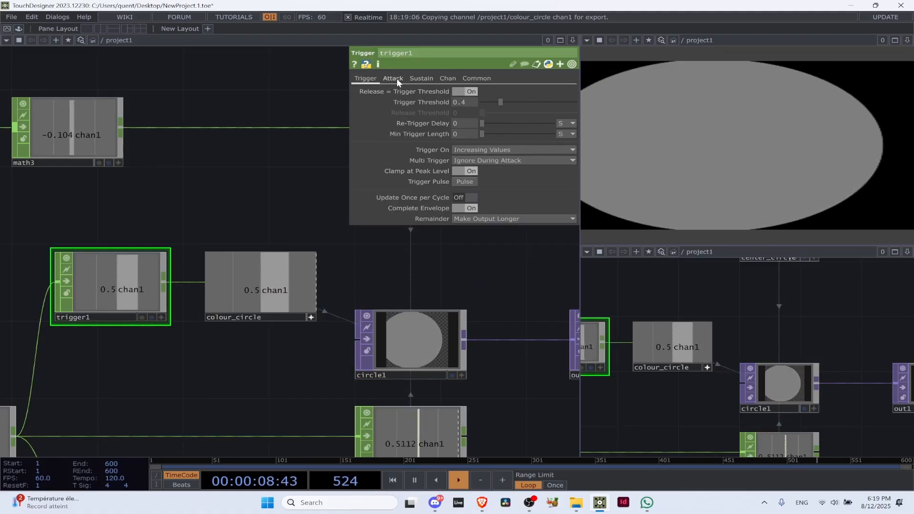
click(394, 78)
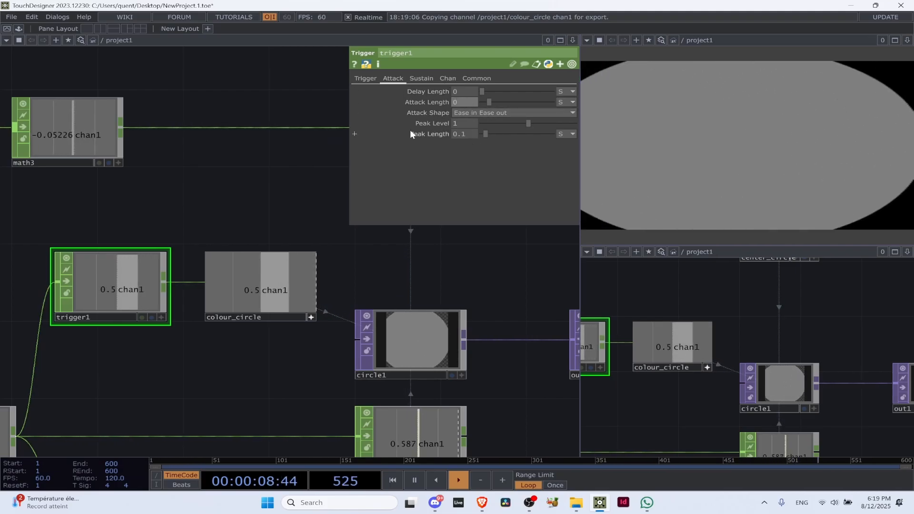
text(0)
key(Return)
key(space)
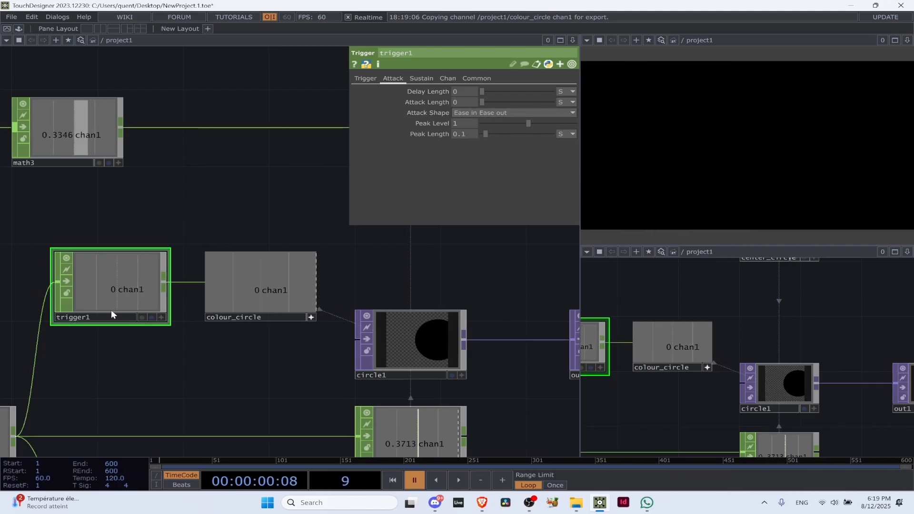
scroll(109, 268, up, 3)
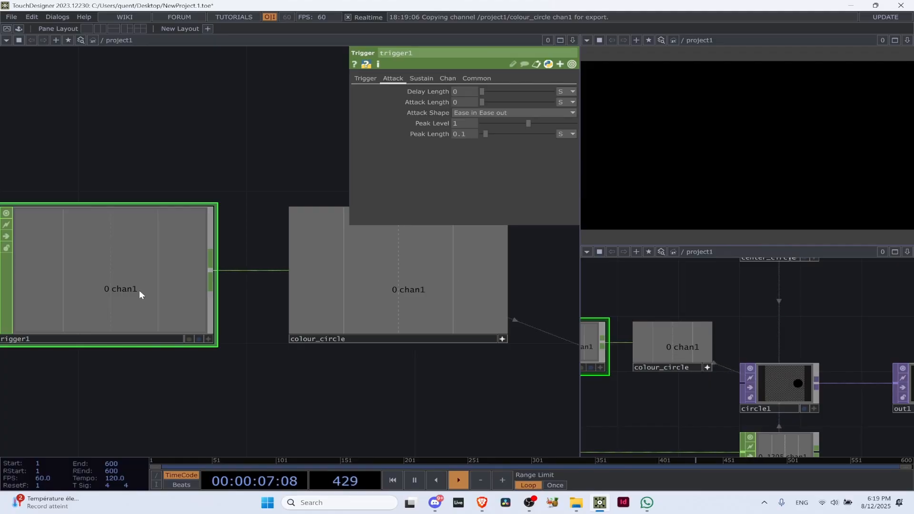
scroll(140, 289, down, 4)
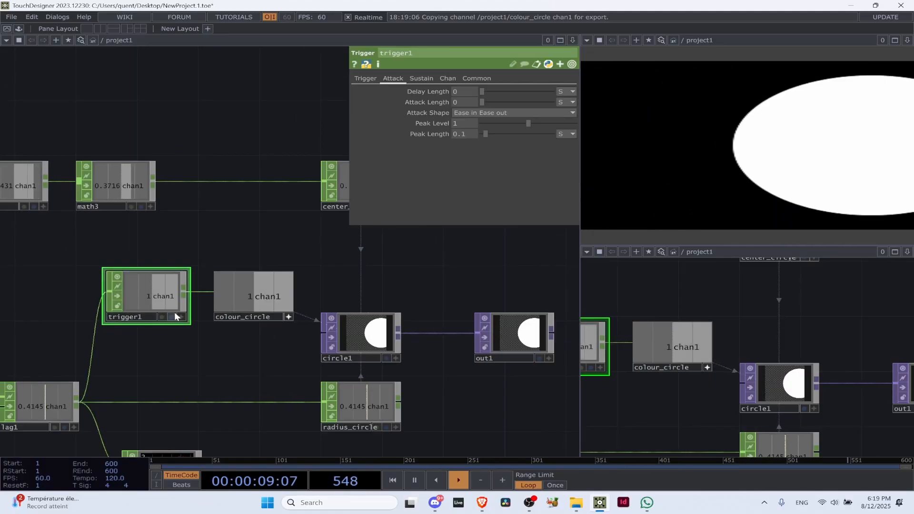
Set trigger1's Attack Length to 0.2
click(471, 103)
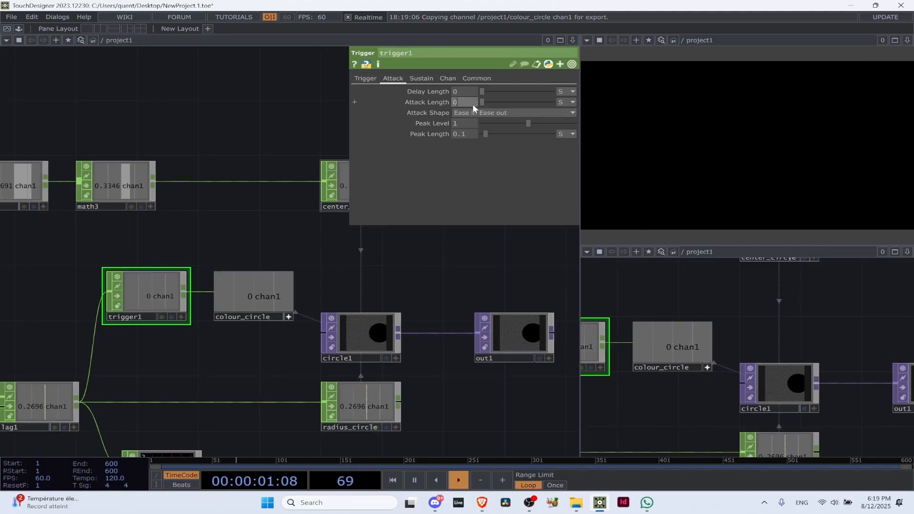
text(0.2)
key(Return)
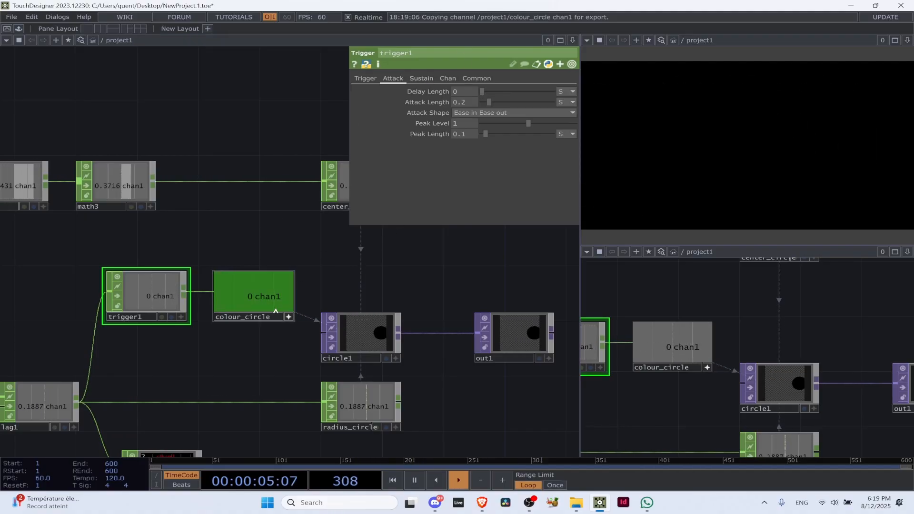
Deactivate colour_circle's viewer and move trigger1 and colour_circle together above the lfo1 row of the network
click(289, 317)
click(258, 289)
shift+click(147, 287)
scroll(307, 282, down, 5)
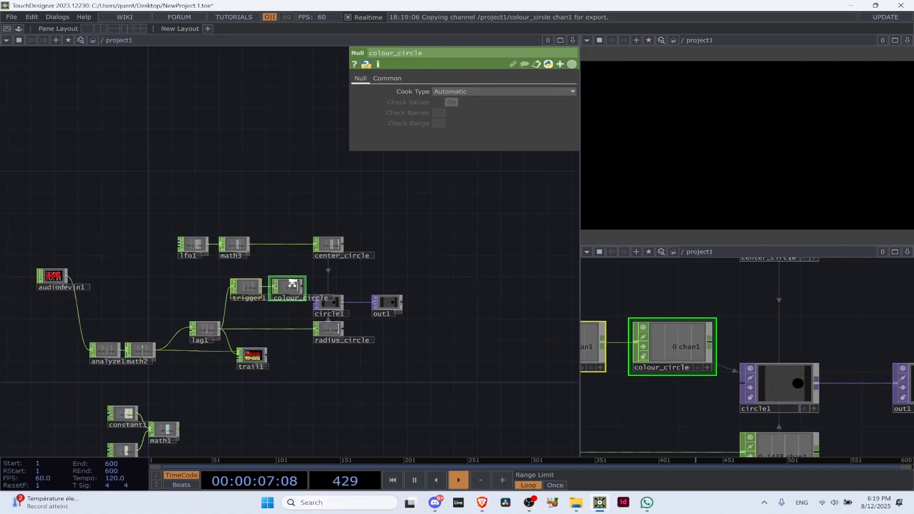
drag(286, 286, 293, 214)
scroll(292, 216, up, 5)
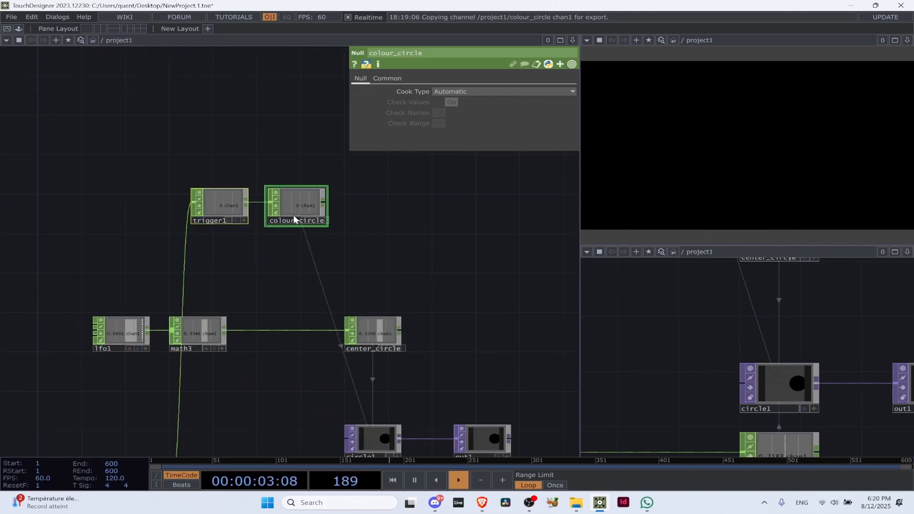
drag(232, 206, 220, 205)
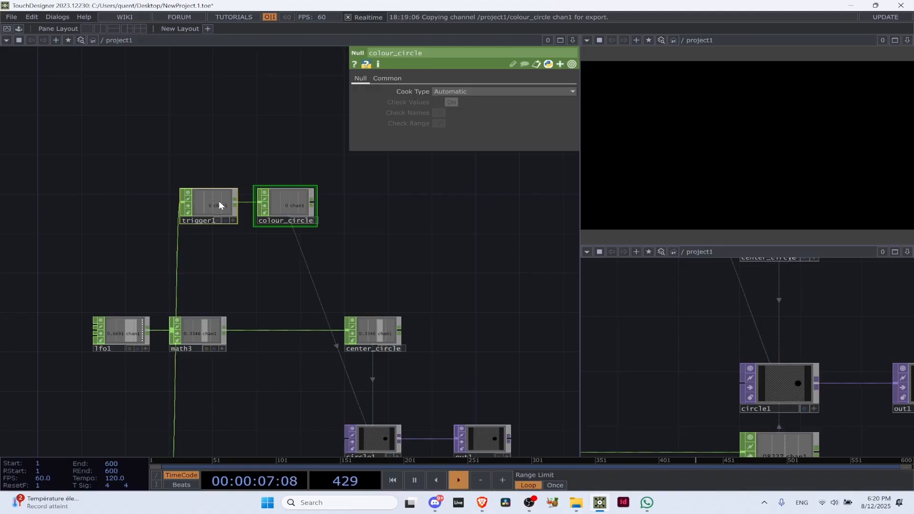
Show trigger1's Sustain parameters, add a Trail CHOP below colour_circle and connect trigger1's output to it
click(219, 205)
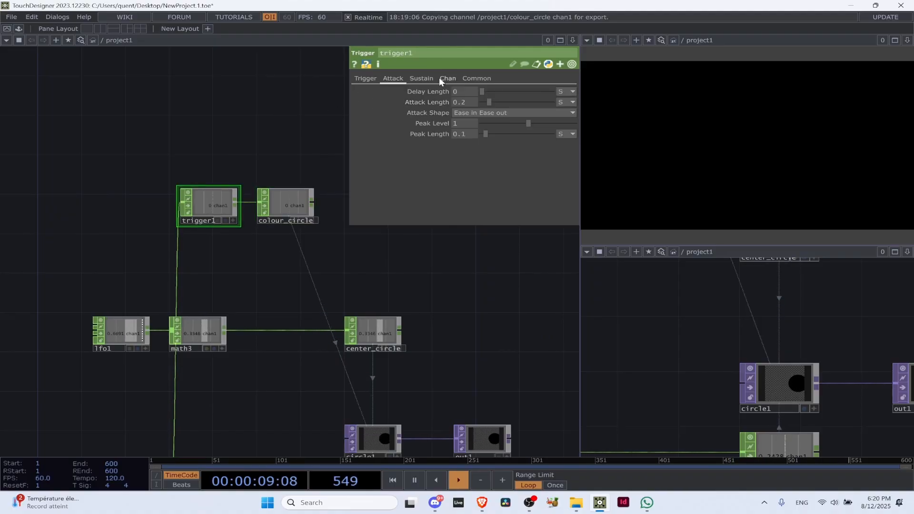
click(428, 81)
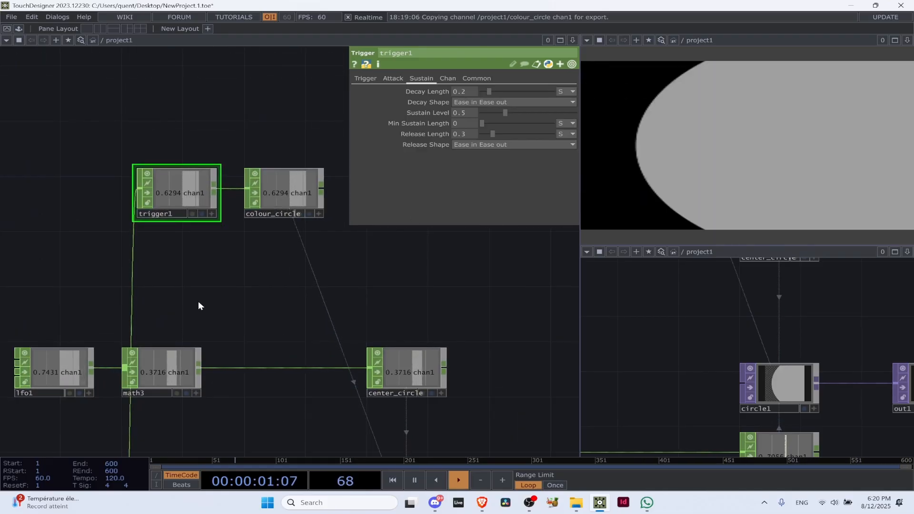
key(Tab)
text(trai)
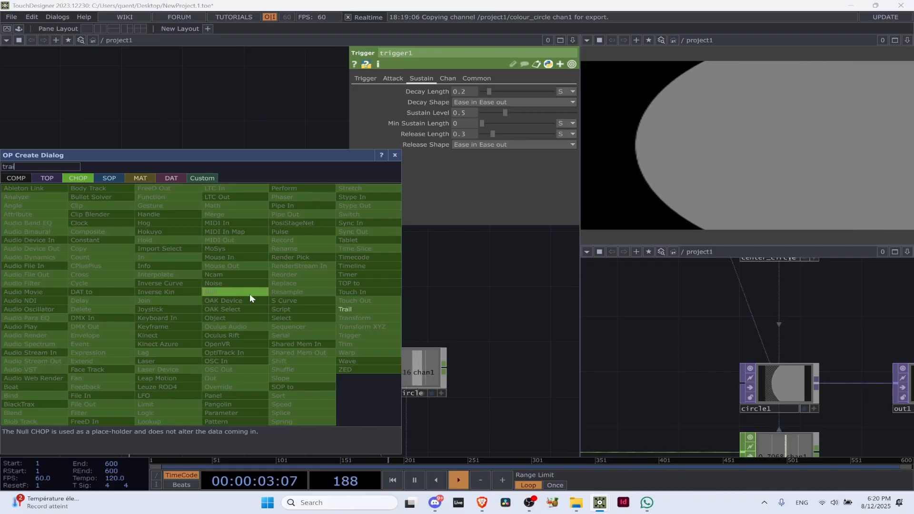
click(353, 308)
click(285, 251)
scroll(238, 214, up, 3)
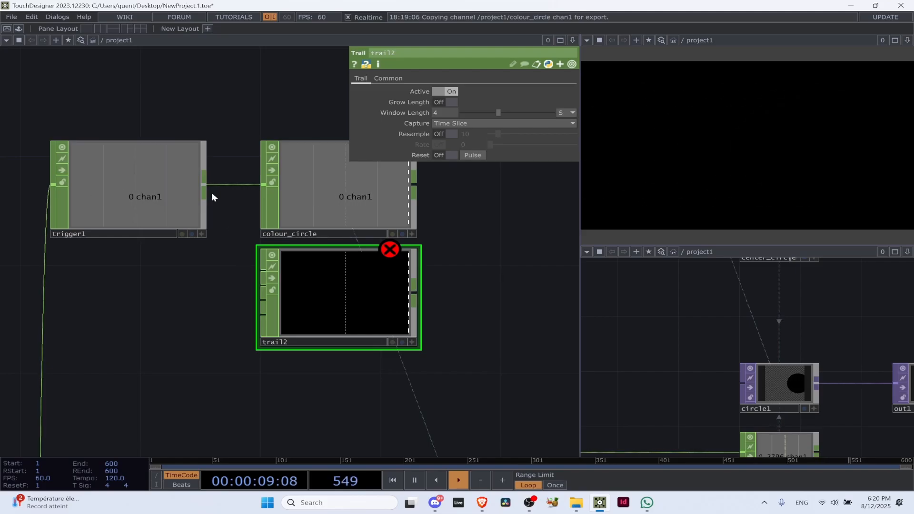
drag(204, 191, 262, 267)
Capture trigger1's envelope in trail2, freeze playback and compare the curve with trigger1's Sustain parameters
scroll(353, 320, up, 3)
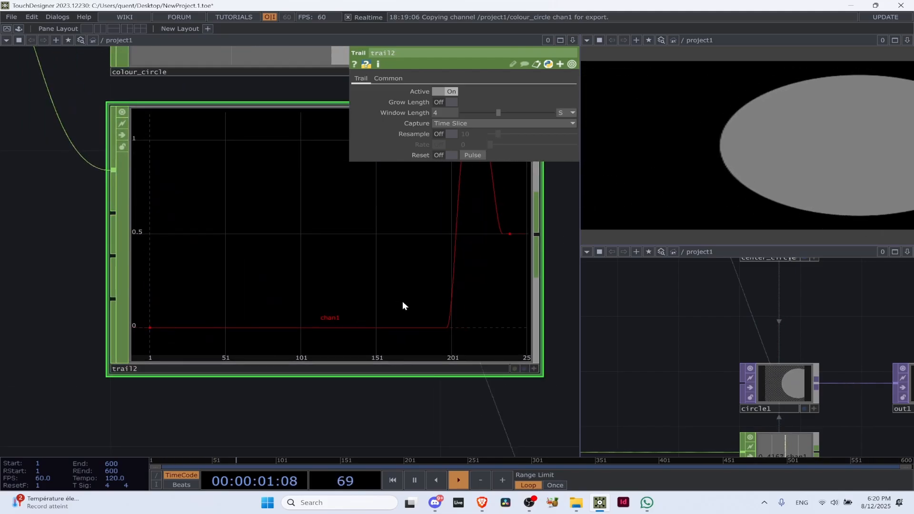
key(space)
drag(512, 323, 299, 336)
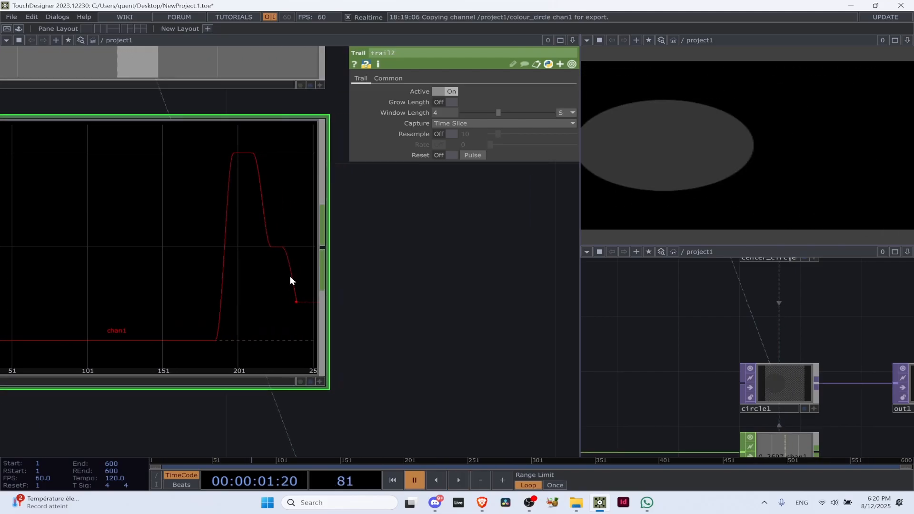
key(space)
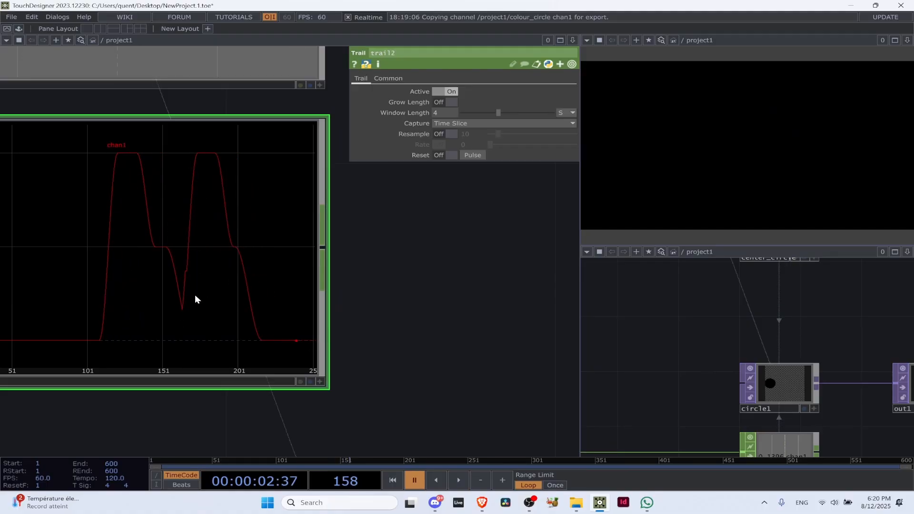
scroll(197, 299, down, 5)
click(170, 215)
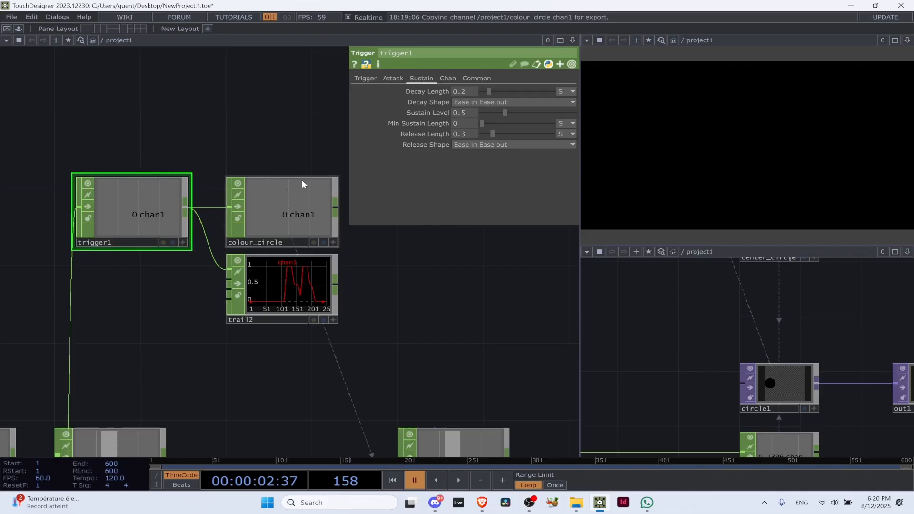
scroll(317, 259, up, 5)
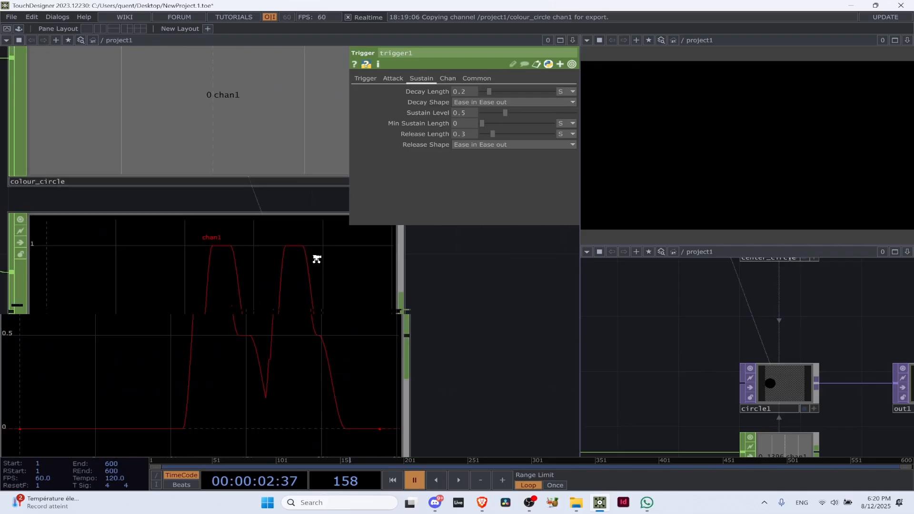
scroll(316, 259, up, 2)
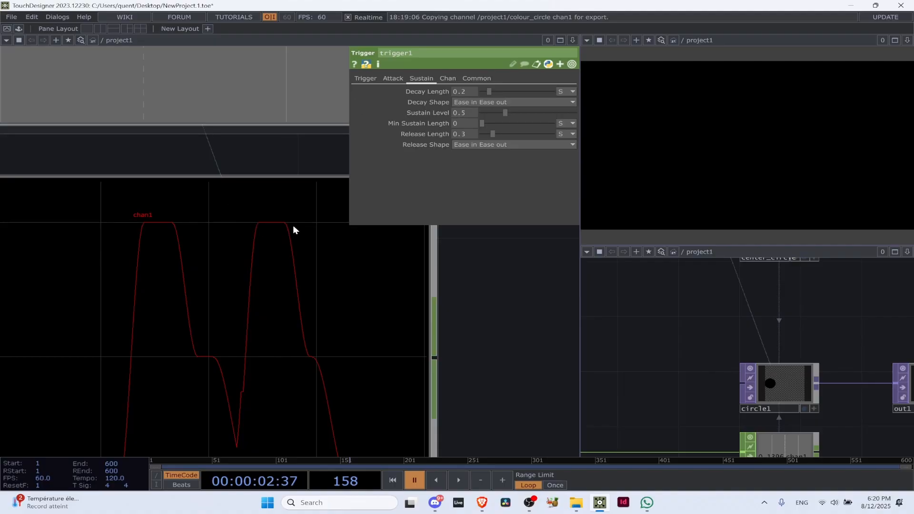
drag(409, 277, 303, 161)
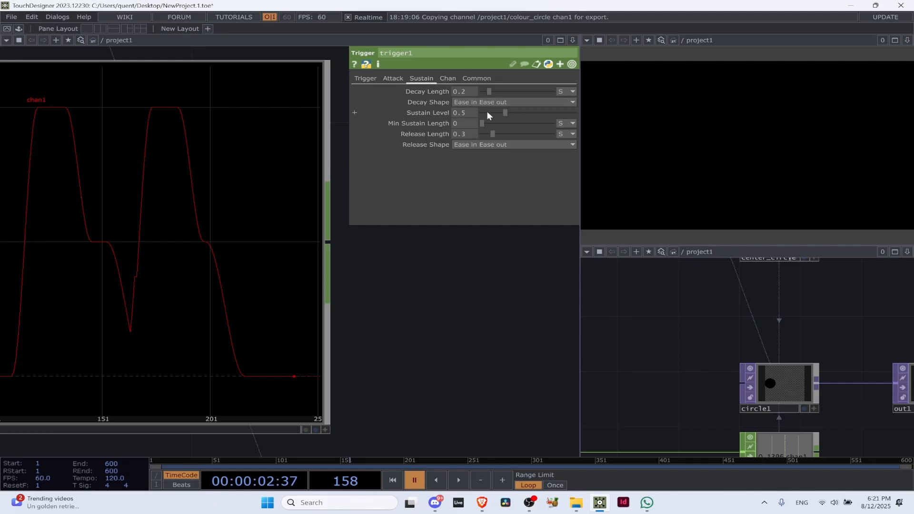
Resume playback, set trigger1's Min Sustain Length to 0.5 and watch the envelope in trail2
scroll(140, 174, down, 3)
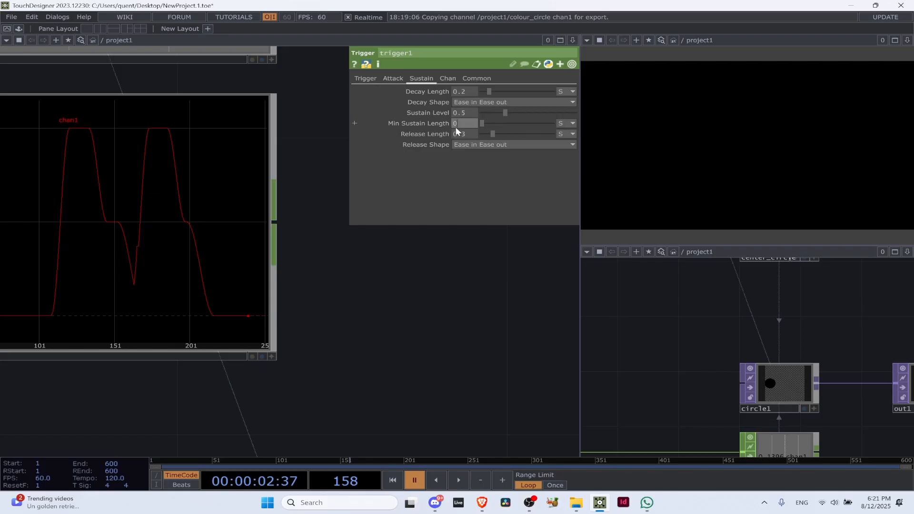
scroll(445, 333, down, 2)
key(space)
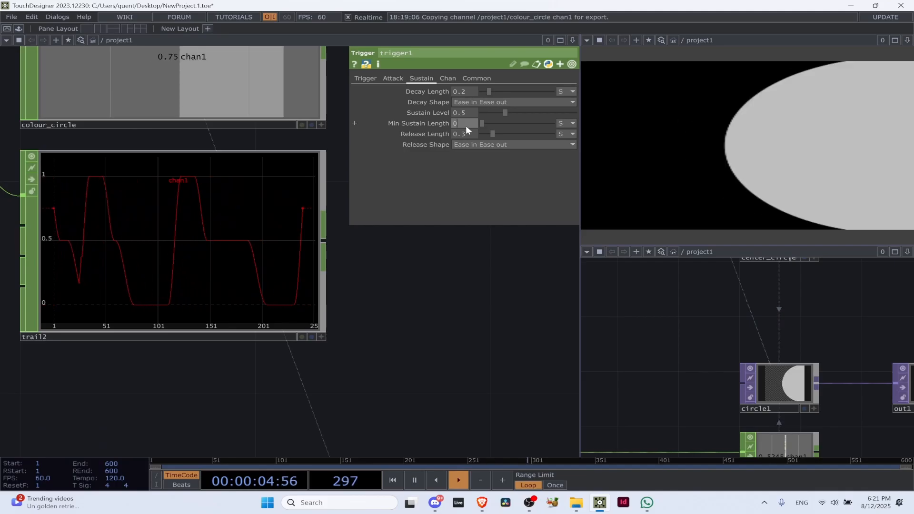
text(.5)
key(Return)
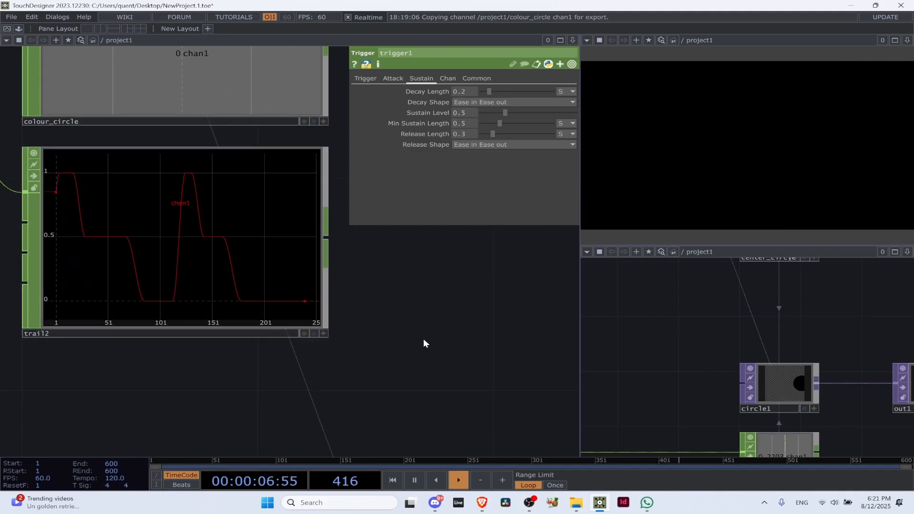
scroll(282, 310, down, 3)
scroll(311, 300, down, 3)
scroll(195, 299, up, 5)
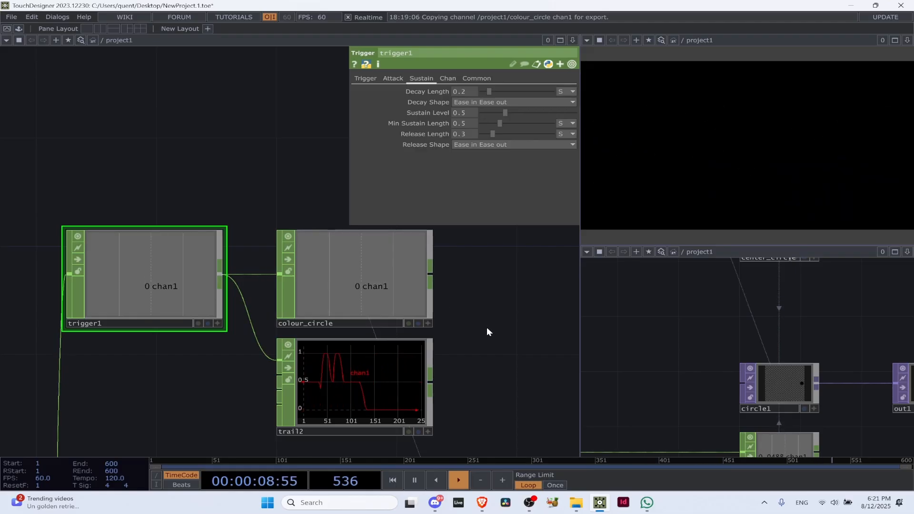
drag(492, 328, 441, 287)
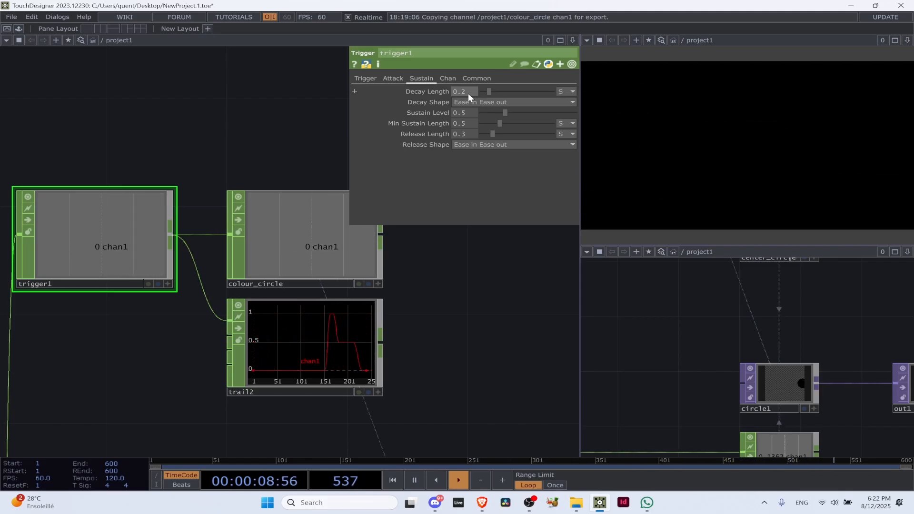
scroll(266, 242, down, 6)
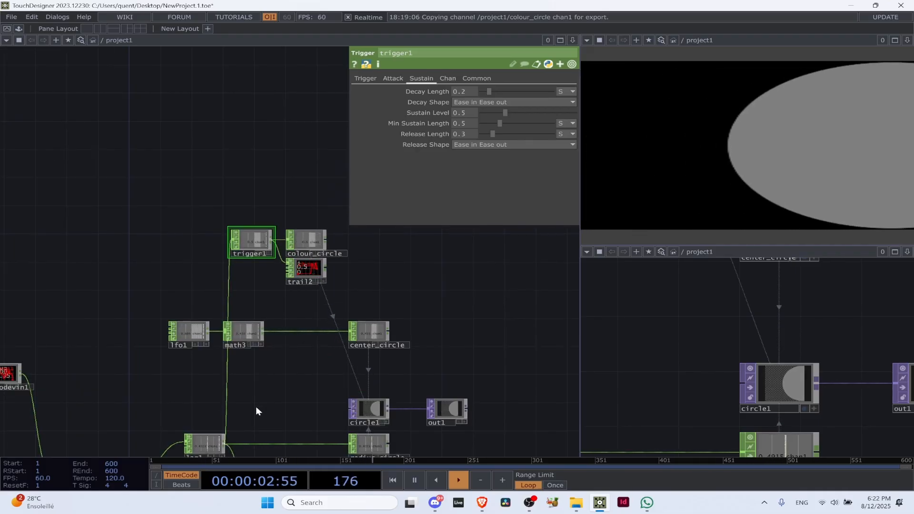
Delete the trail2 CHOP connected to trigger1
drag(219, 432, 195, 281)
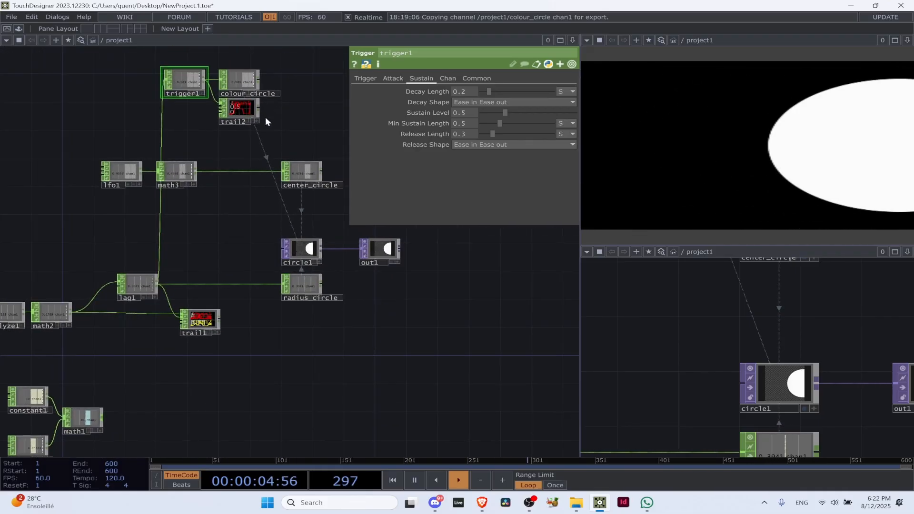
drag(265, 117, 245, 178)
scroll(222, 172, up, 6)
click(218, 185)
scroll(221, 187, down, 6)
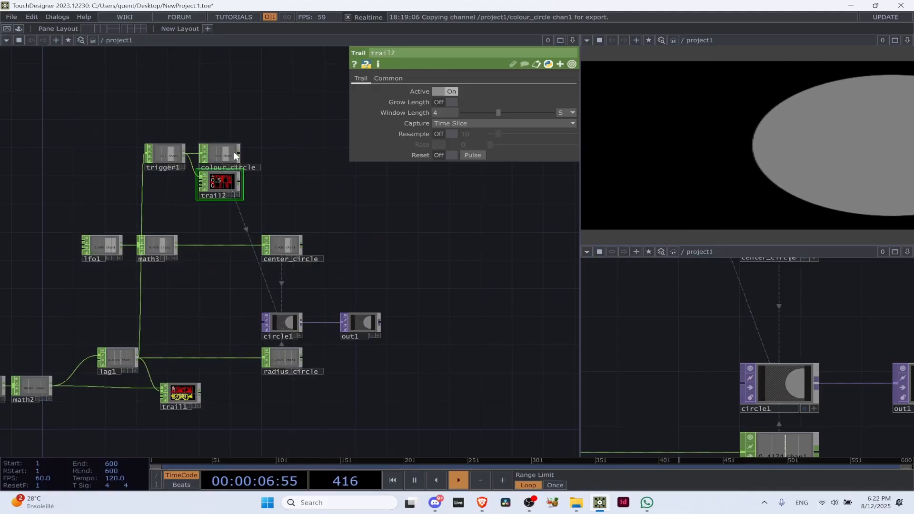
key(Delete)
Move trigger1 and colour_circle down between the lfo1 and lag1 rows, beside circle1, and hide the parameter window
click(224, 153)
ctrl+click(166, 153)
drag(166, 153, 166, 298)
click(157, 244)
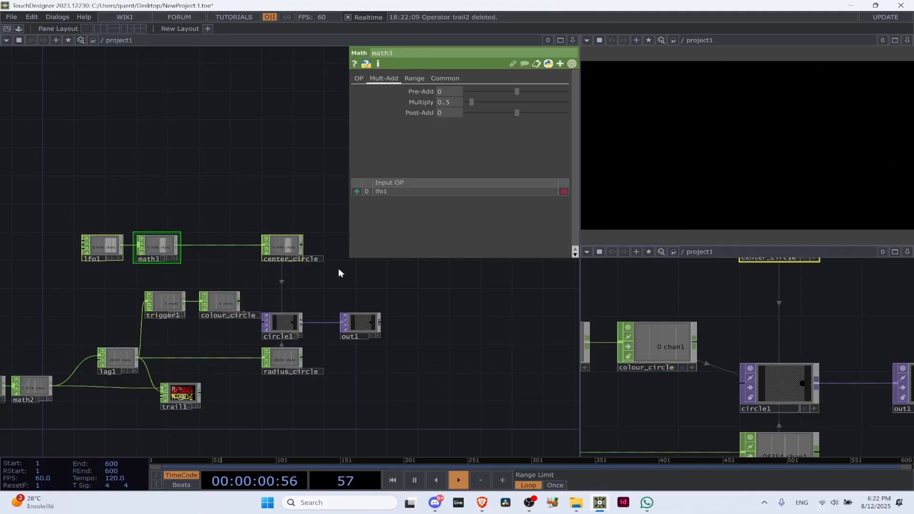
key(p)
Move audiodevin1 down in line with analyze1 and math2
drag(400, 216, 431, 104)
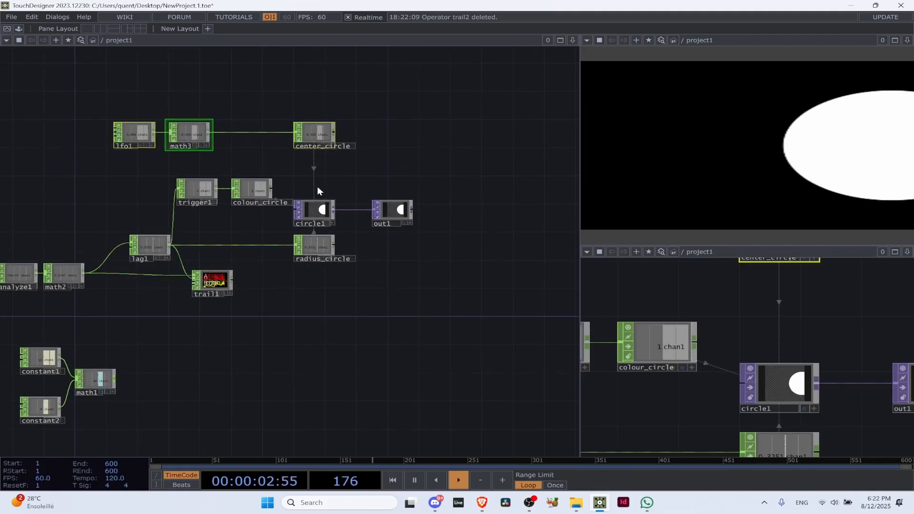
drag(402, 301, 506, 303)
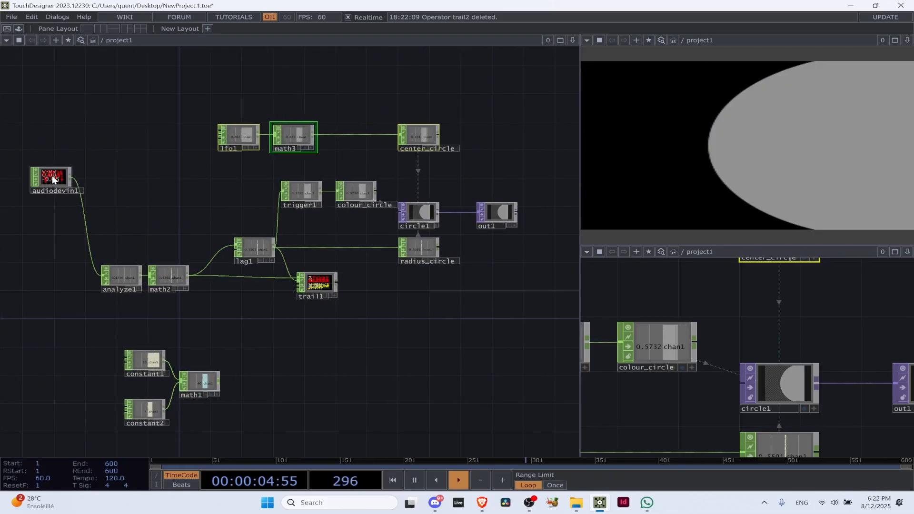
drag(52, 175, 46, 273)
drag(398, 315, 373, 345)
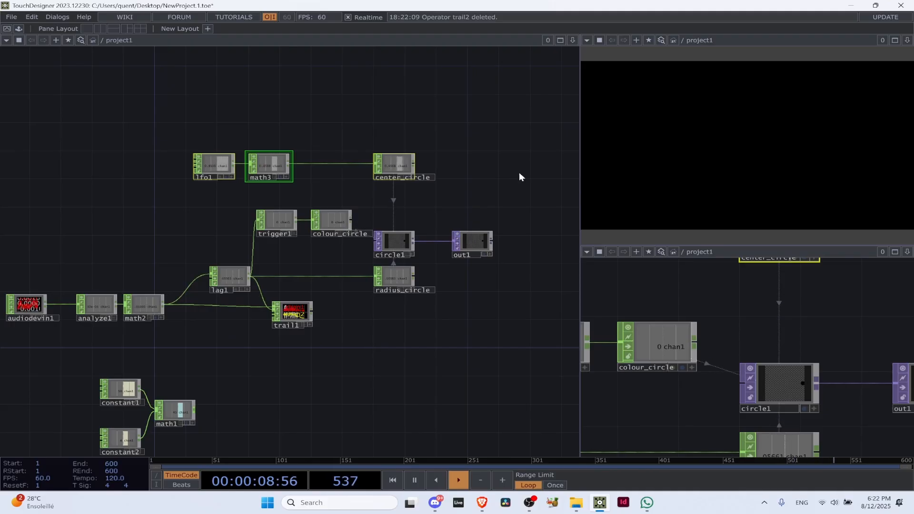
Move circle1 and out1 up in line with colour_circle, between center_circle and radius_circle
scroll(372, 233, up, 2)
scroll(372, 233, up, 2)
drag(375, 213, 293, 255)
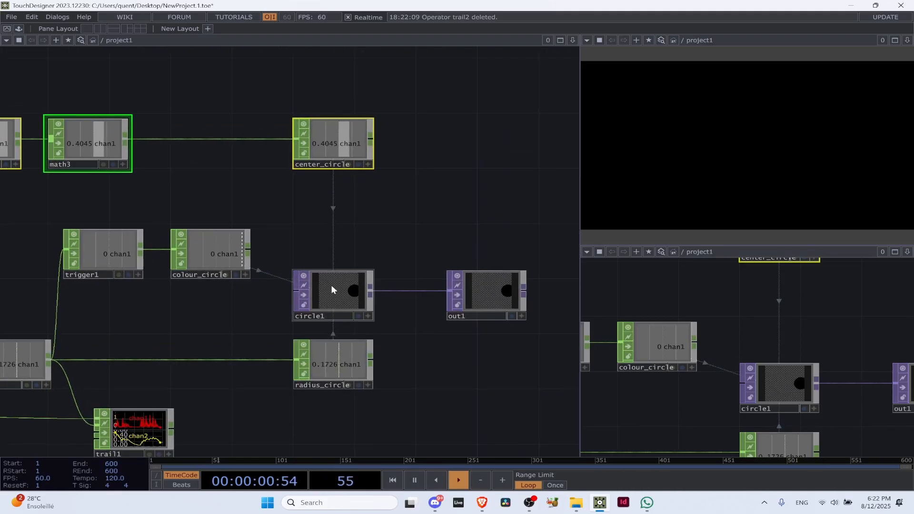
click(330, 286)
drag(337, 294, 335, 253)
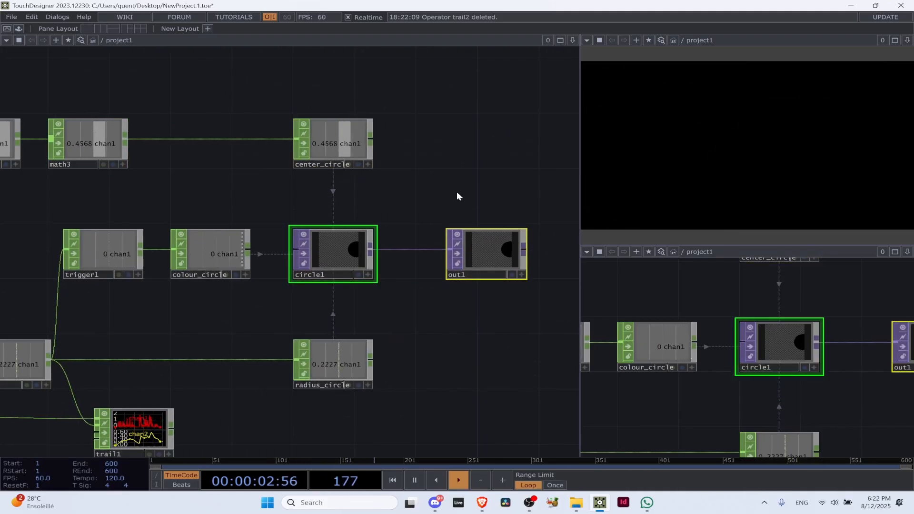
drag(497, 207, 340, 227)
scroll(352, 209, down, 4)
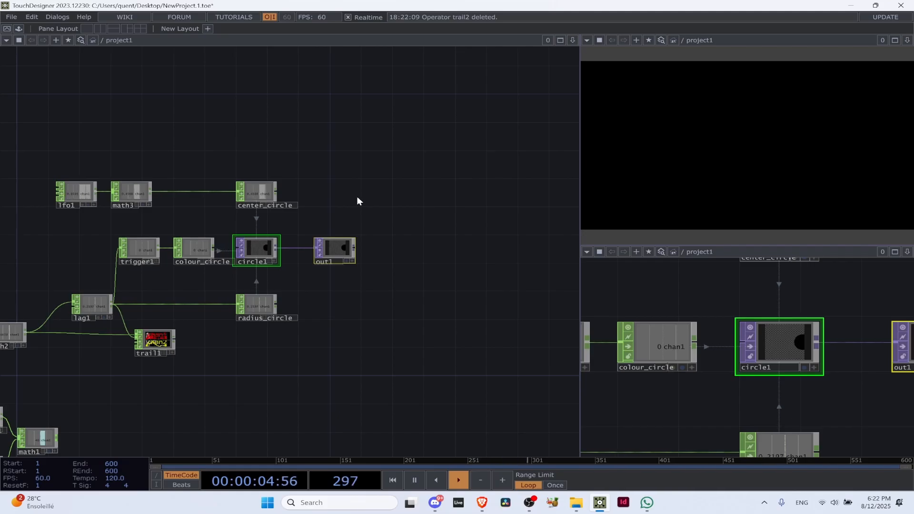
scroll(334, 190, up, 2)
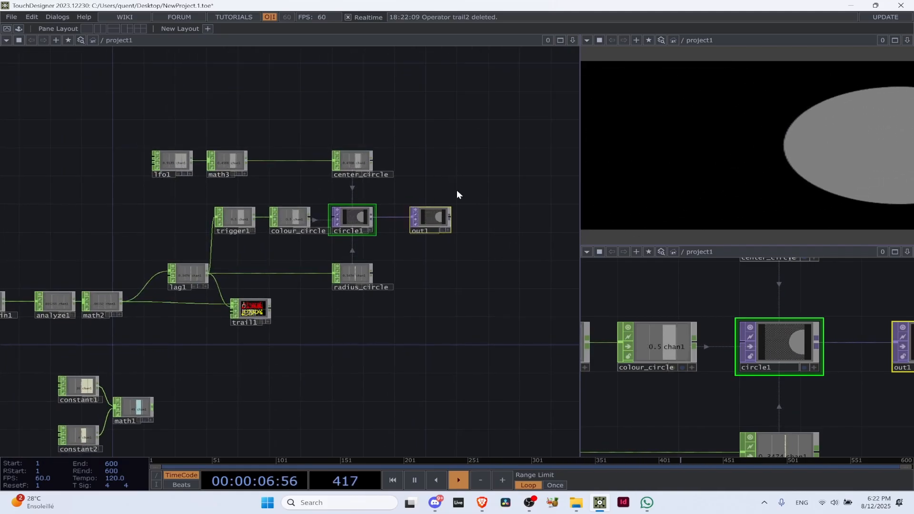
Show the node colour palette and colour the trigger1 and colour_circle nodes blue
mouse_move(2, 437)
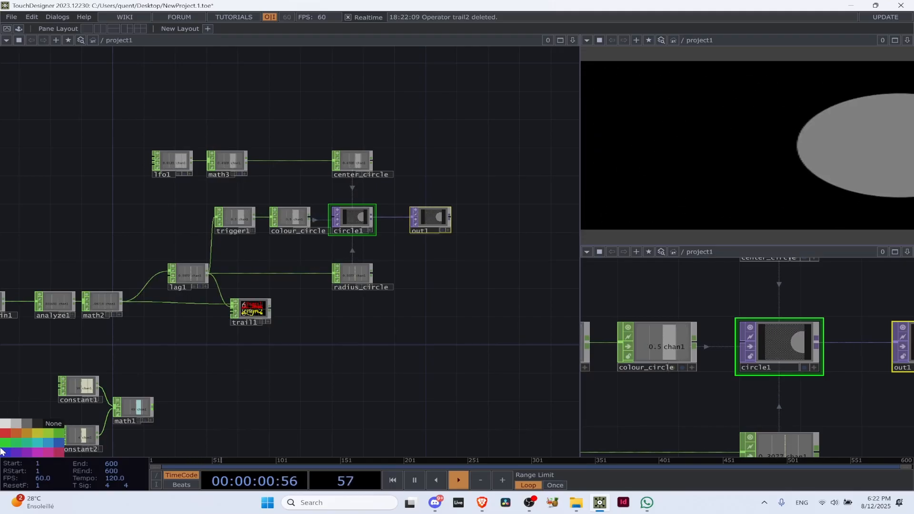
drag(309, 275, 261, 330)
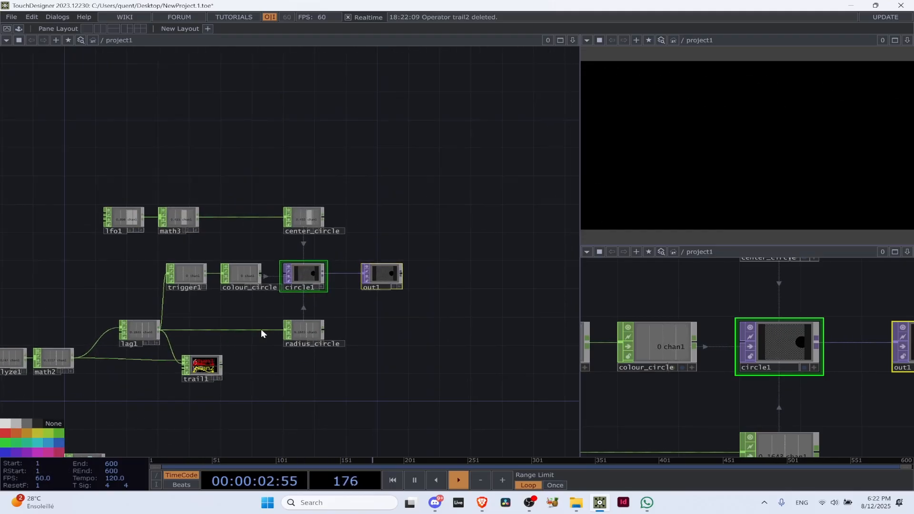
scroll(261, 329, up, 3)
drag(294, 251, 263, 292)
scroll(263, 292, down, 5)
scroll(296, 258, up, 4)
drag(383, 245, 435, 215)
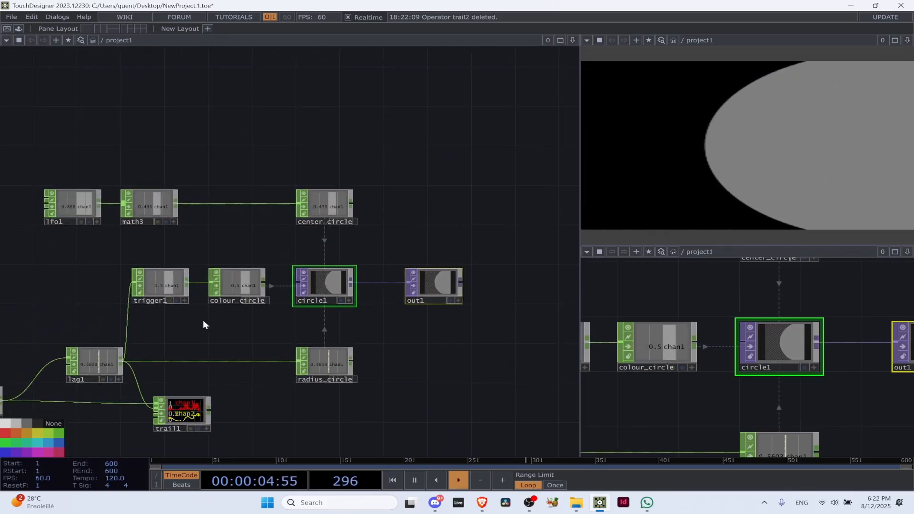
click(248, 283)
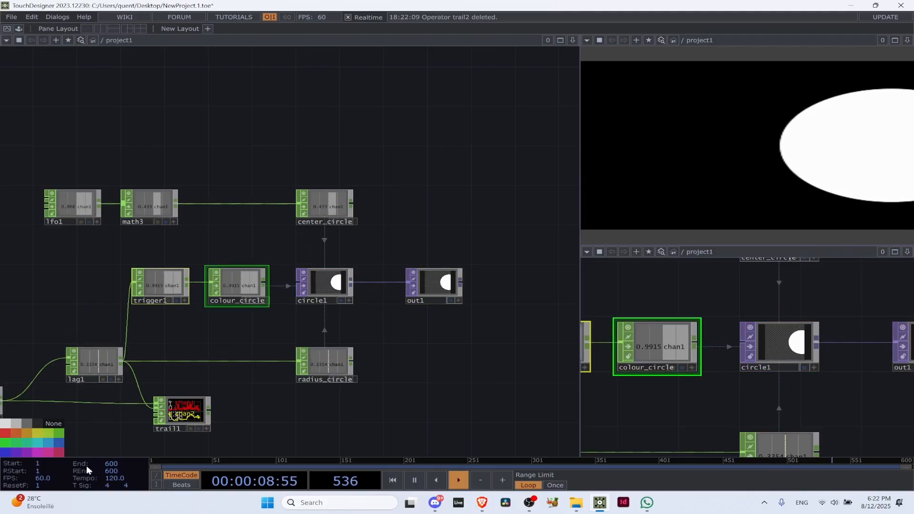
click(58, 442)
scroll(248, 305, up, 5)
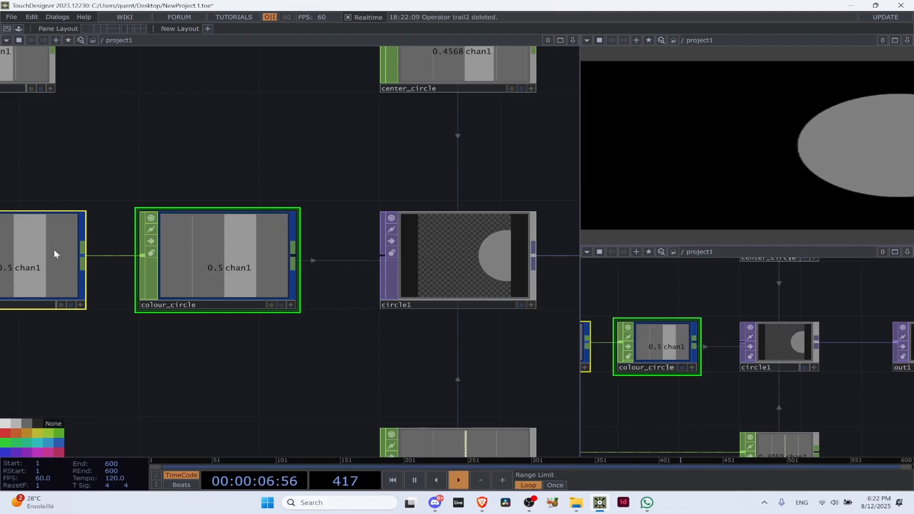
scroll(130, 281, down, 7)
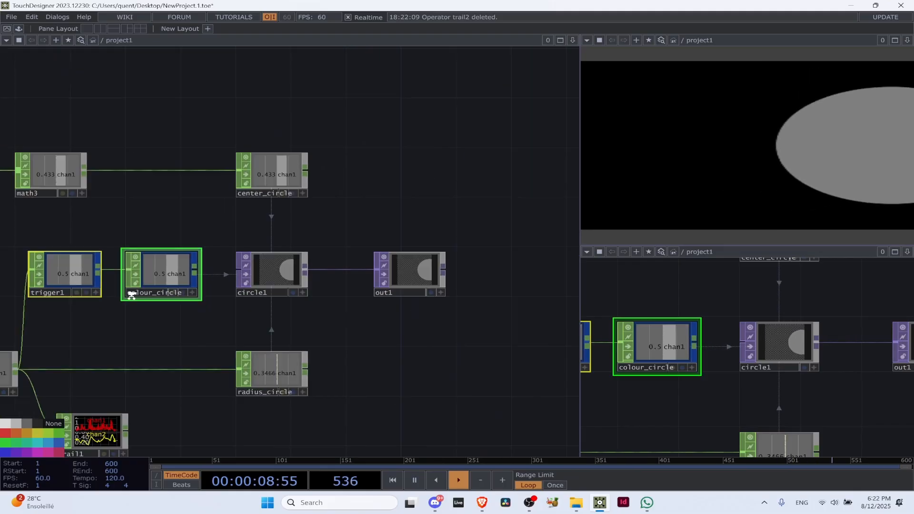
Copy the whole network and paste six copies of it below the original
drag(209, 401, 360, 329)
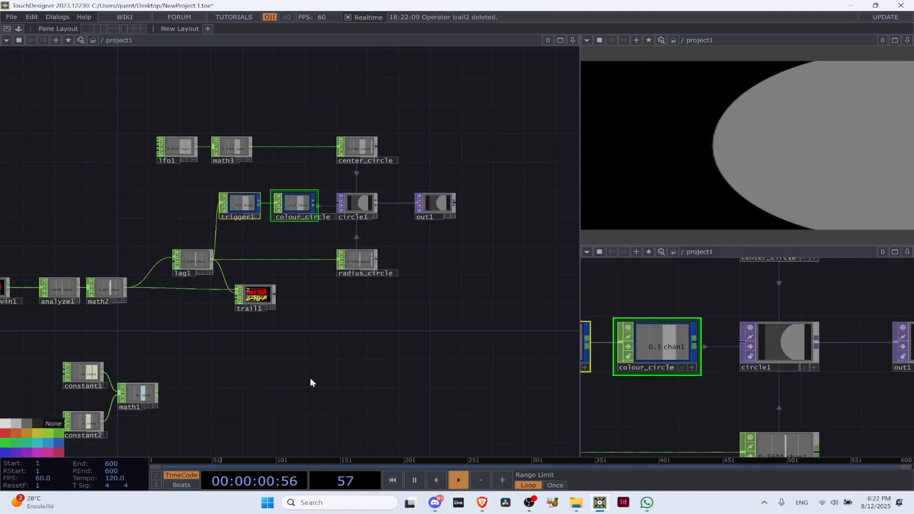
drag(340, 368, 392, 350)
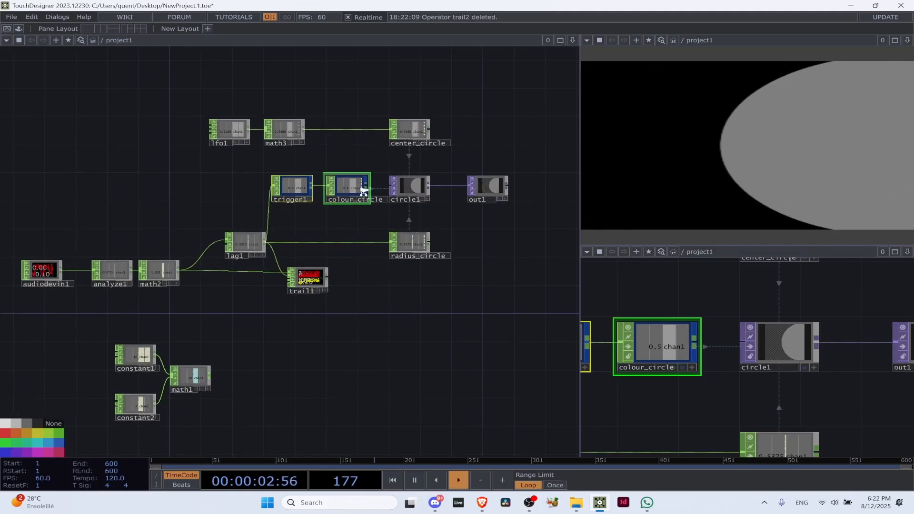
scroll(364, 190, down, 5)
drag(466, 198, 326, 205)
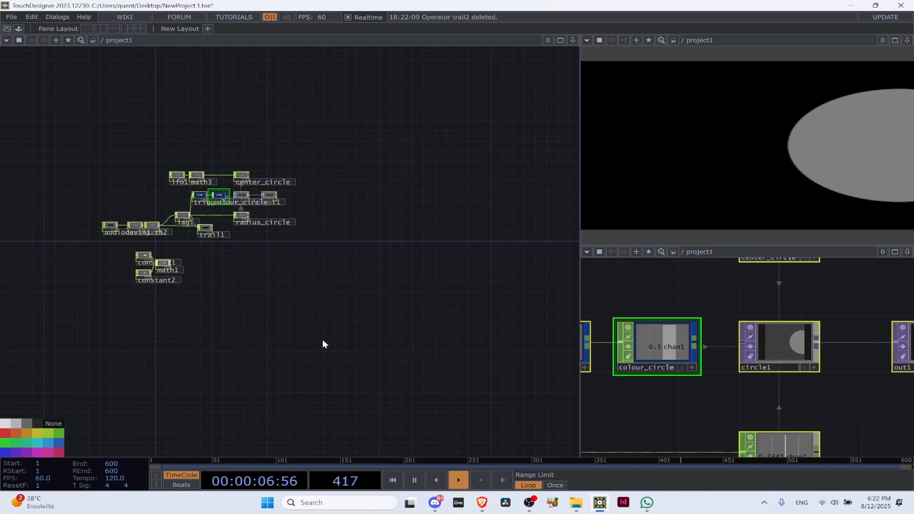
key(ctrl+c)
key(ctrl+v)
key(ctrl+v)
key(ctrl+v)
key(ctrl+v)
key(ctrl+v)
key(ctrl+v)
Examine the stacked copies of the network and how the blue nodes stand out among them
drag(321, 341, 365, 187)
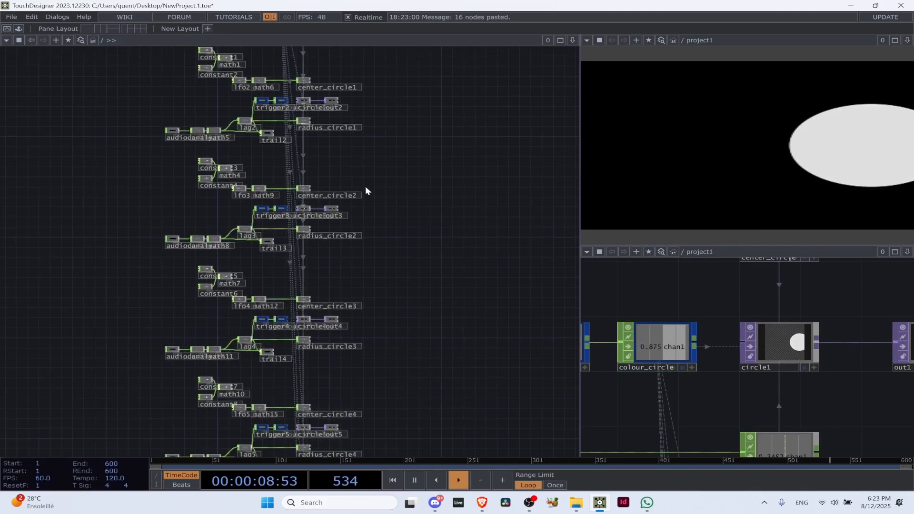
scroll(365, 188, down, 5)
scroll(365, 207, up, 10)
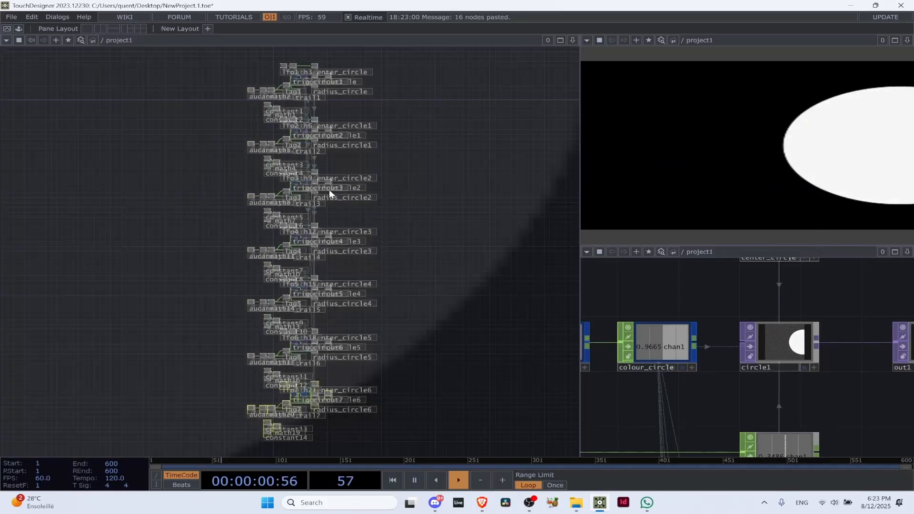
scroll(284, 244, up, 5)
scroll(177, 149, down, 5)
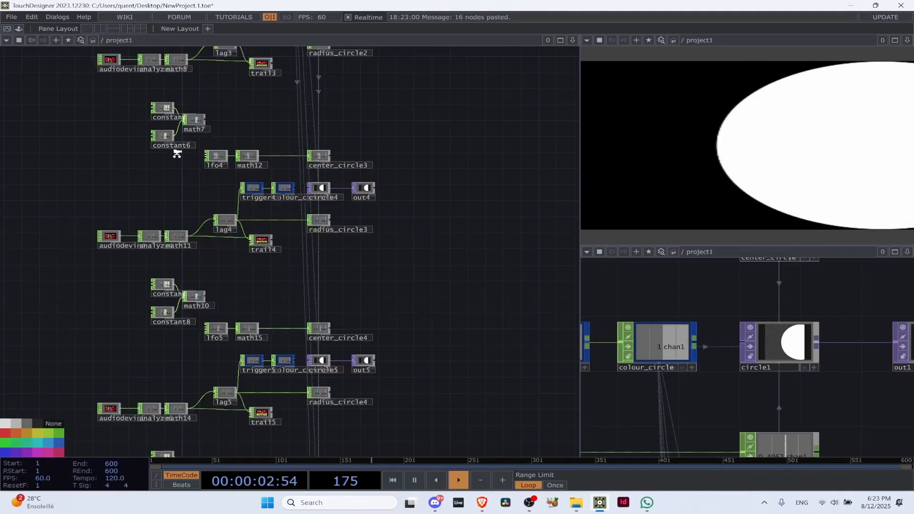
scroll(364, 195, up, 5)
scroll(364, 194, up, 1)
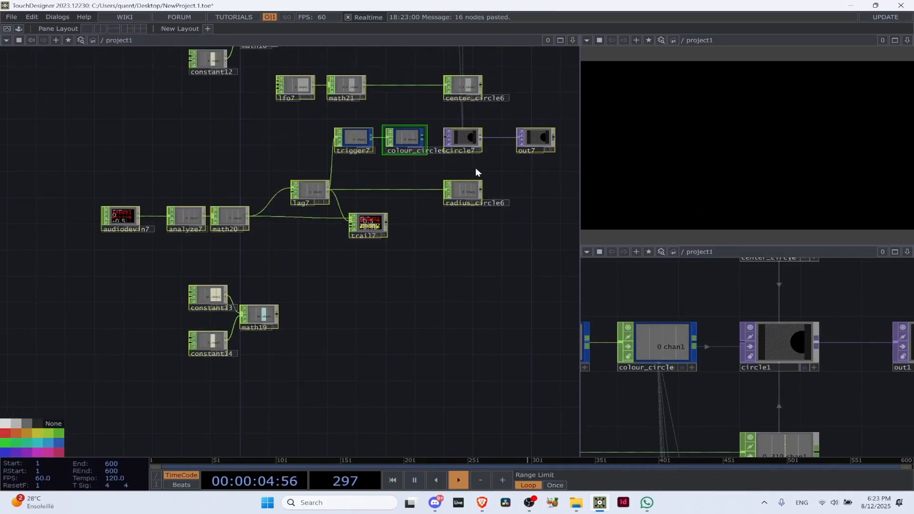
drag(499, 192, 378, 362)
scroll(300, 306, up, 2)
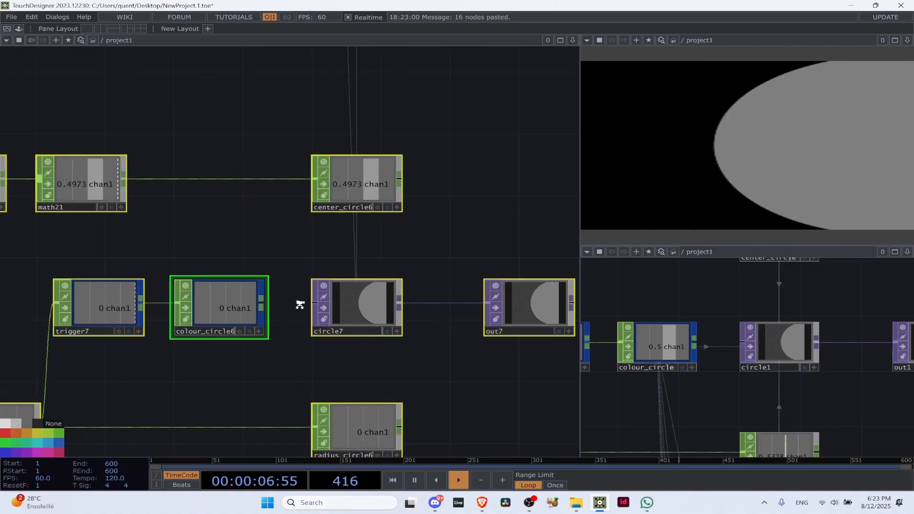
Colour lag6, trigger6, colour_circle5, circle6, radius_circle5 and trail6 red, and colour analyze6 blue
scroll(327, 197, down, 6)
scroll(262, 198, up, 5)
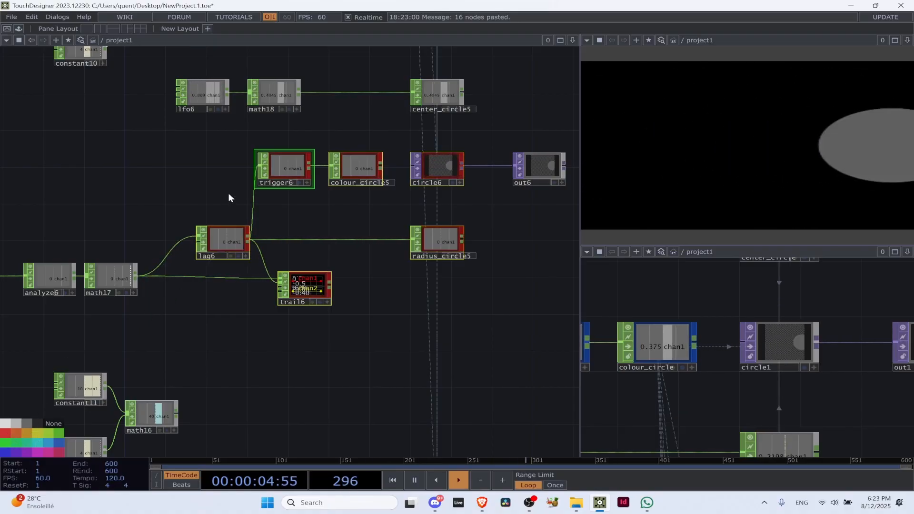
scroll(212, 207, down, 3)
scroll(159, 222, up, 3)
click(166, 253)
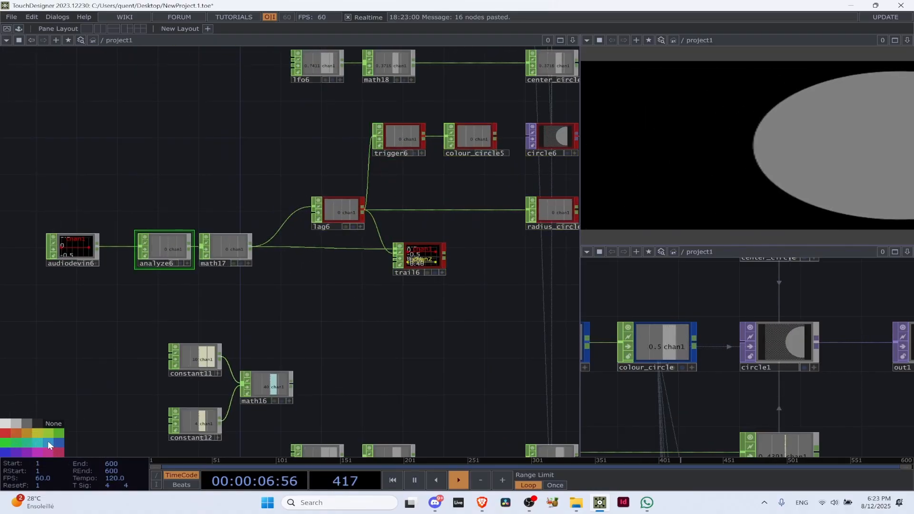
click(46, 441)
Undo the node colour changes in the copies and all the network pastes, leaving only the original network
scroll(44, 428, down, 6)
drag(279, 356, 341, 256)
scroll(341, 255, down, 3)
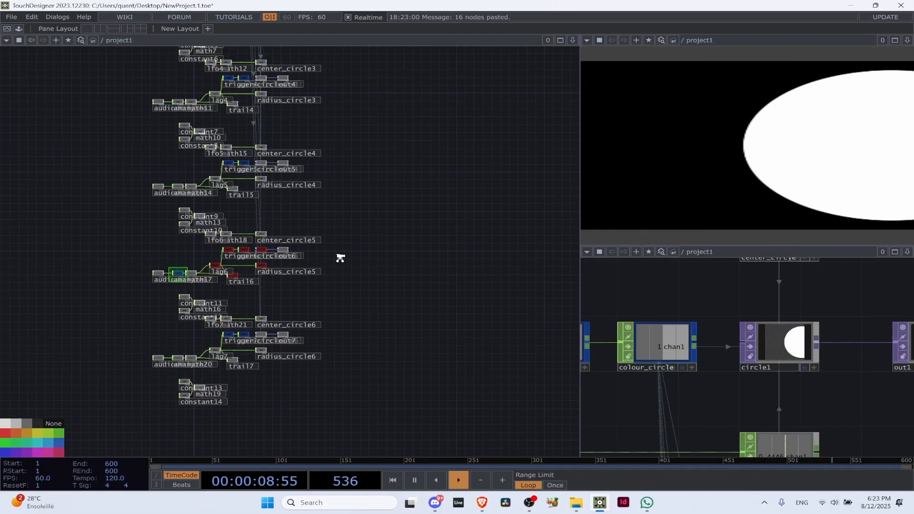
key(ctrl+z)
key(ctrl+z)
key(ctrl+z)
key(ctrl+z)
key(ctrl+z)
key(ctrl+z)
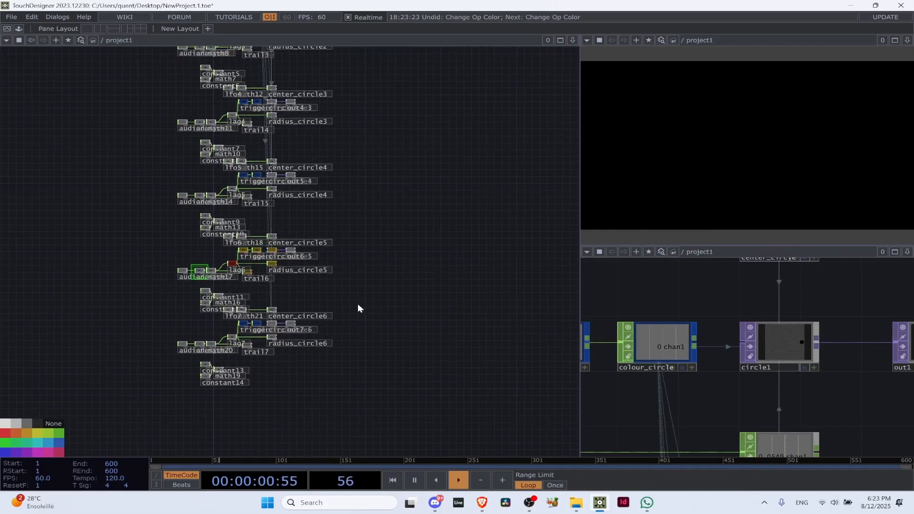
key(ctrl+z)
key(ctrl+z)
key(ctrl+z)
key(ctrl+z)
key(ctrl+z)
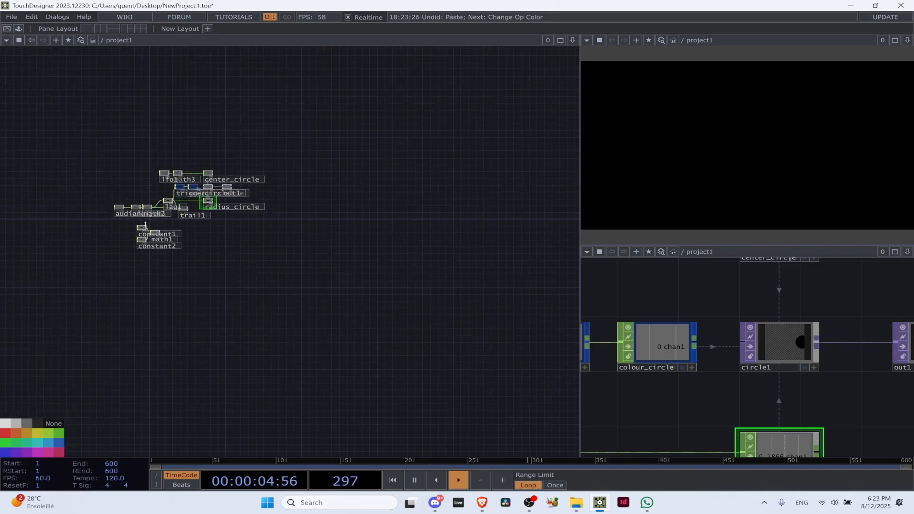
Delete the unused constant1, constant2 and math1 nodes below the audio chain
scroll(106, 230, up, 5)
scroll(250, 239, up, 4)
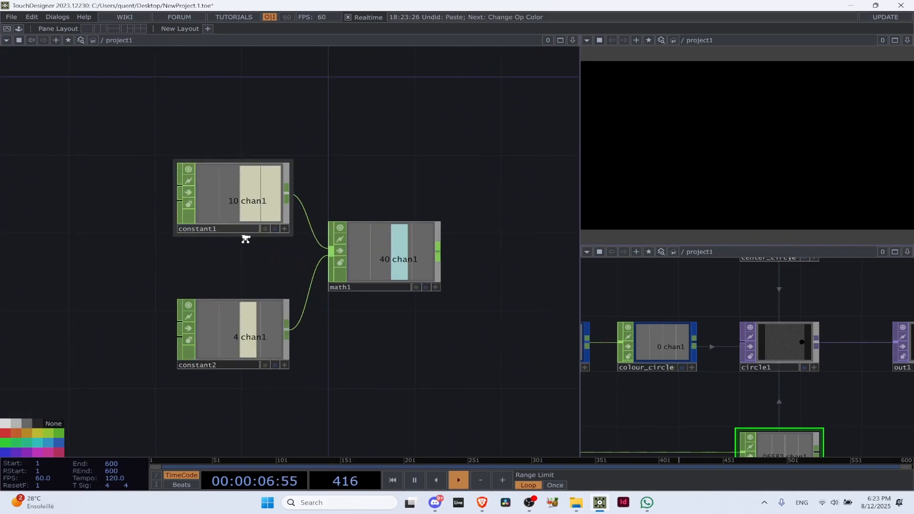
click(246, 193)
scroll(248, 217, down, 3)
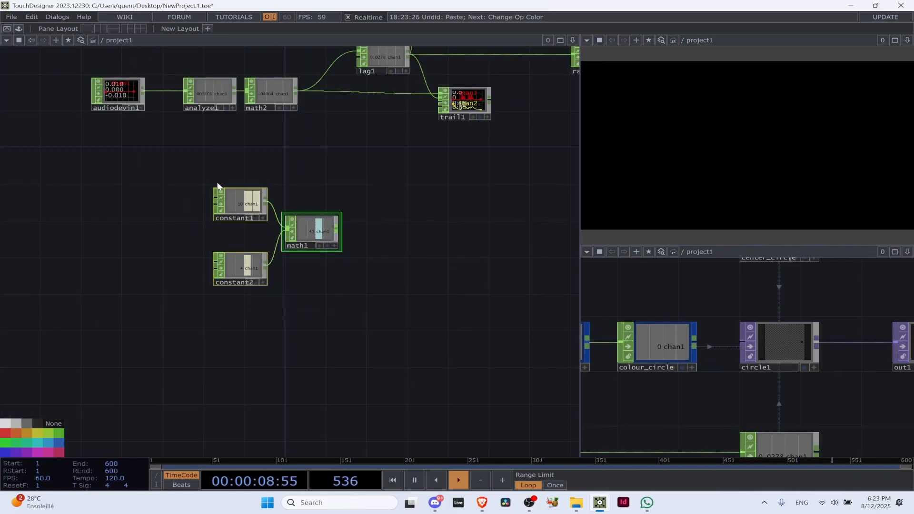
key(Delete)
scroll(273, 202, down, 3)
drag(545, 142, 365, 287)
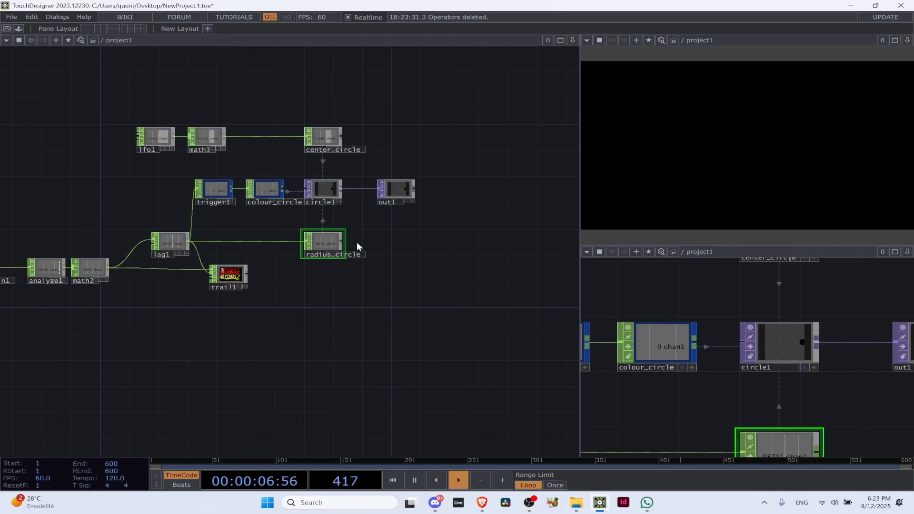
Add an Annotate component in the empty space below radius_circle
scroll(349, 160, up, 2)
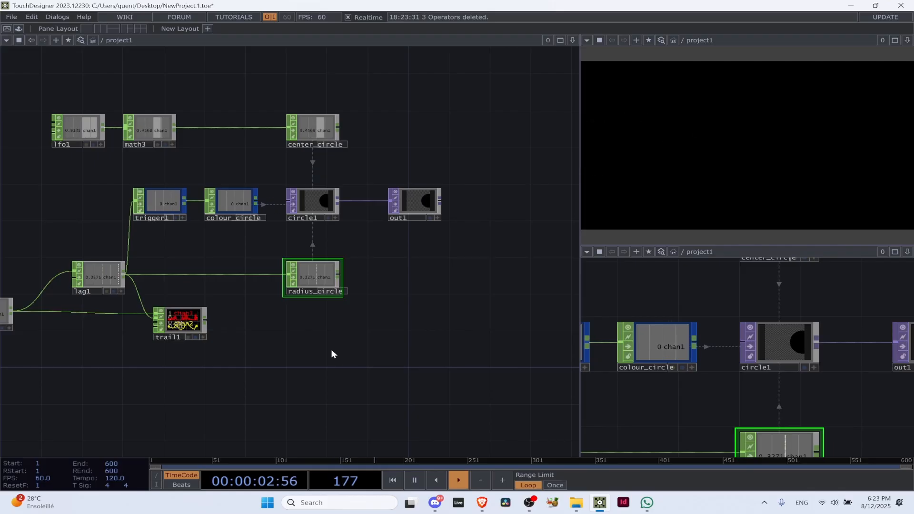
key(Tab)
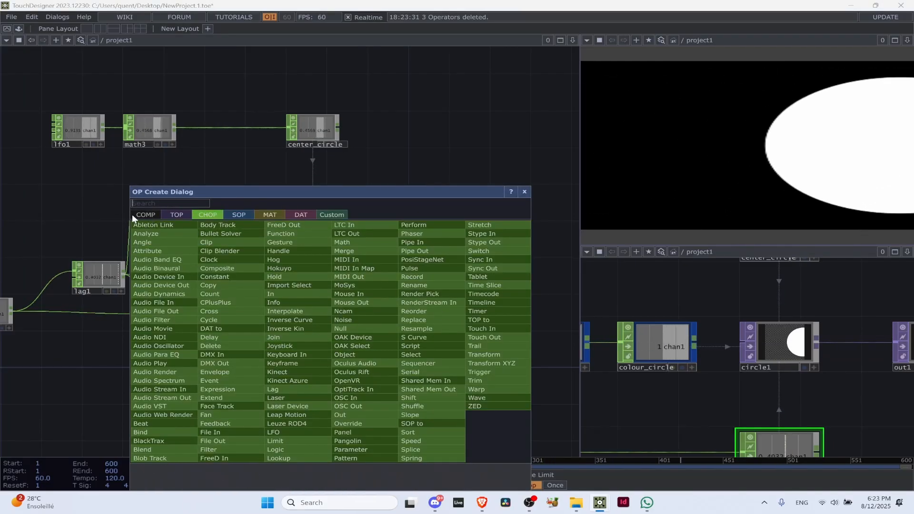
click(146, 215)
text(a)
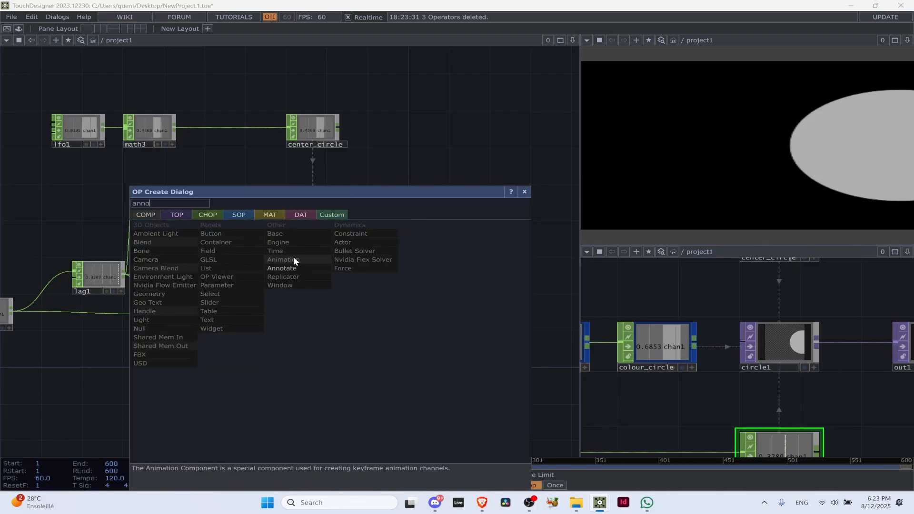
text(nno)
click(276, 269)
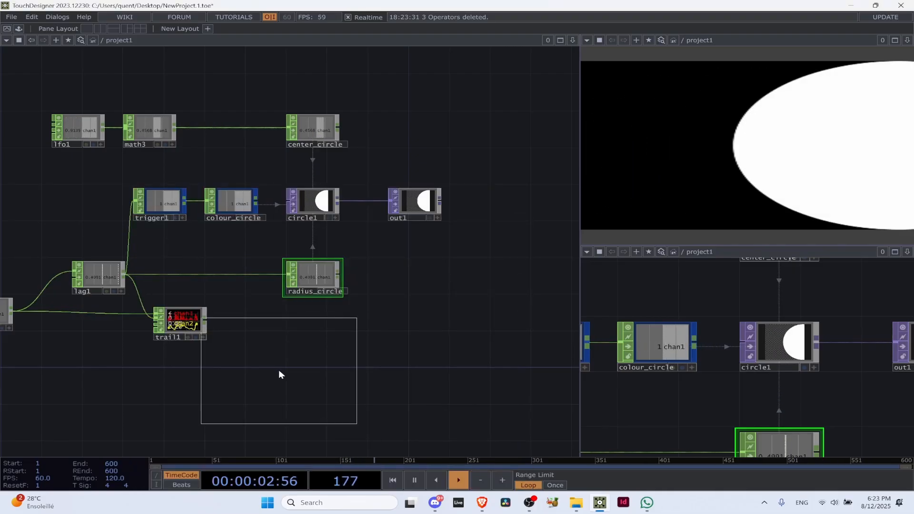
click(316, 381)
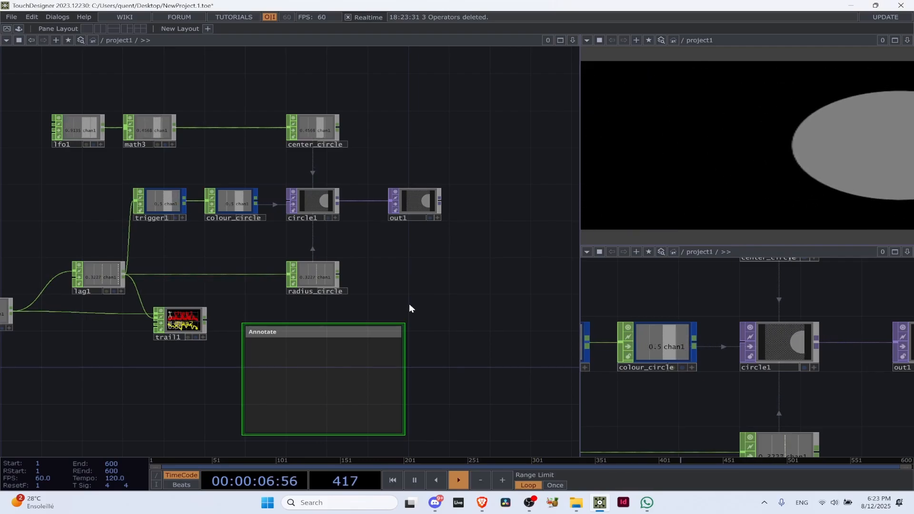
Add a comment box beside radius_circle and move the Annotate box further down, away from the network
key(shift+c)
scroll(457, 291, up, 4)
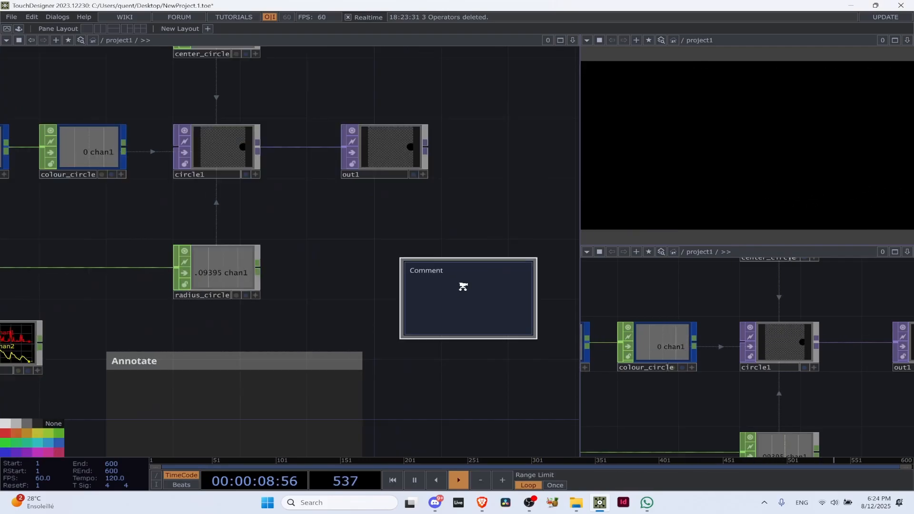
scroll(423, 309, down, 6)
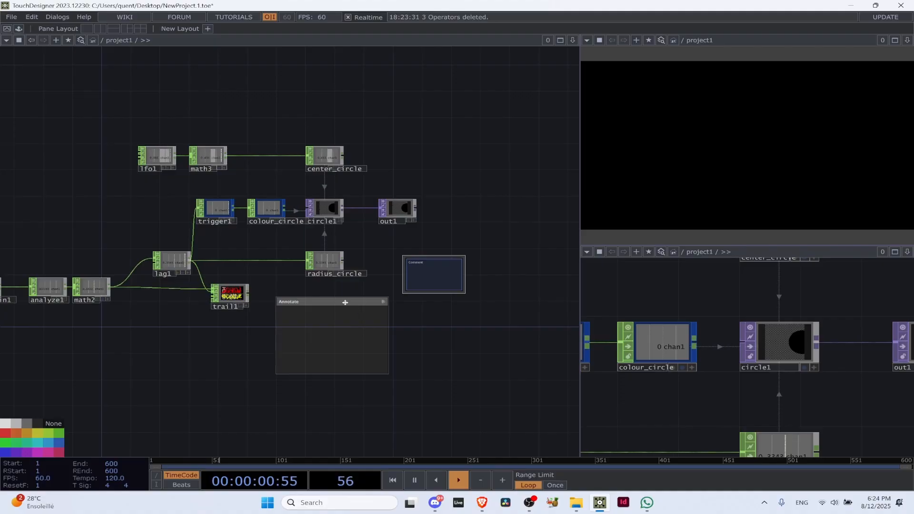
drag(341, 300, 341, 360)
Replace the comment box's placeholder text with "Hello," followed by the paragraph "I hope that you had a good night."
click(422, 260)
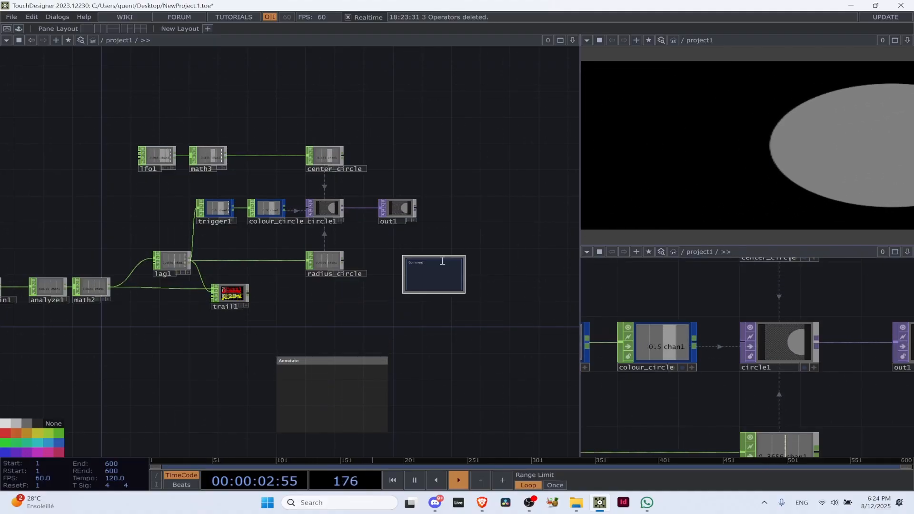
scroll(423, 261, up, 5)
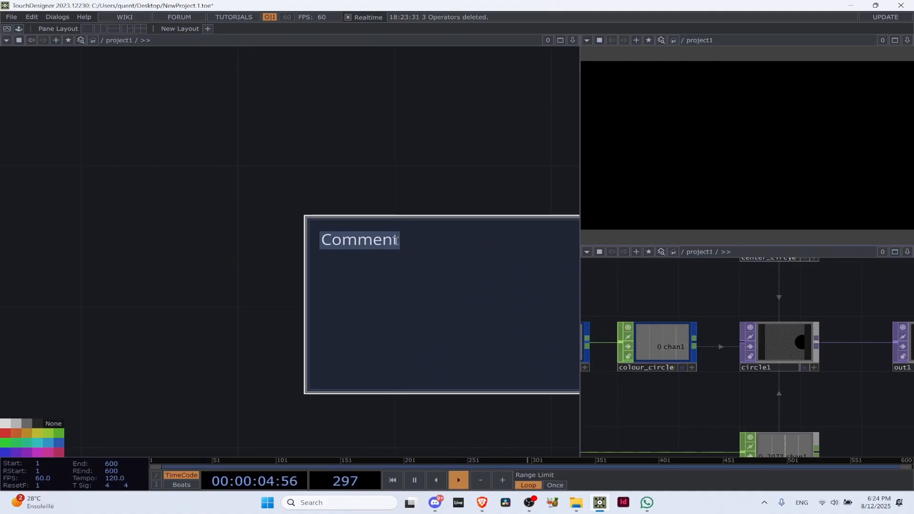
text(T)
key(BackSpace)
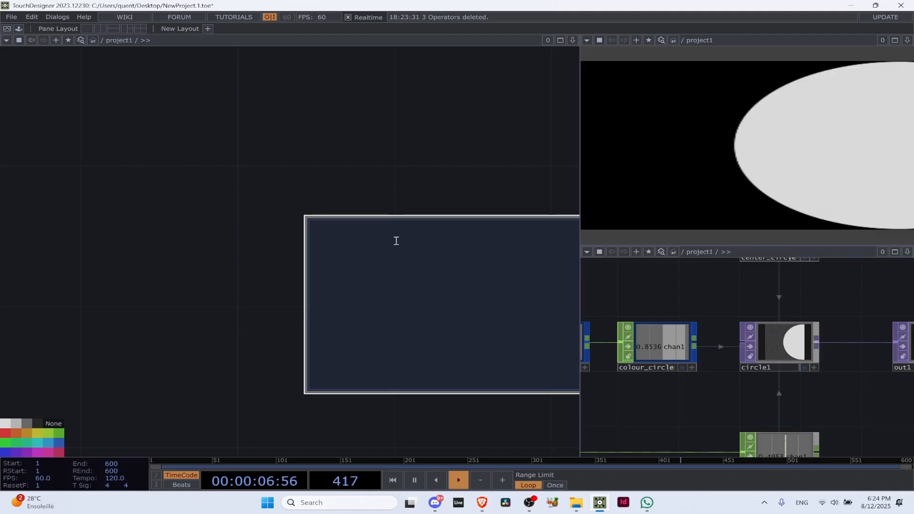
scroll(395, 245, down, 5)
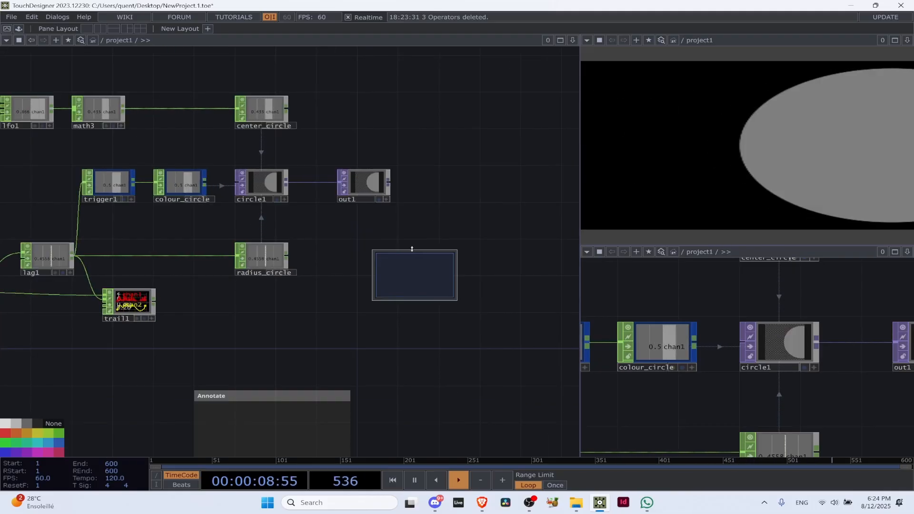
scroll(381, 235, up, 4)
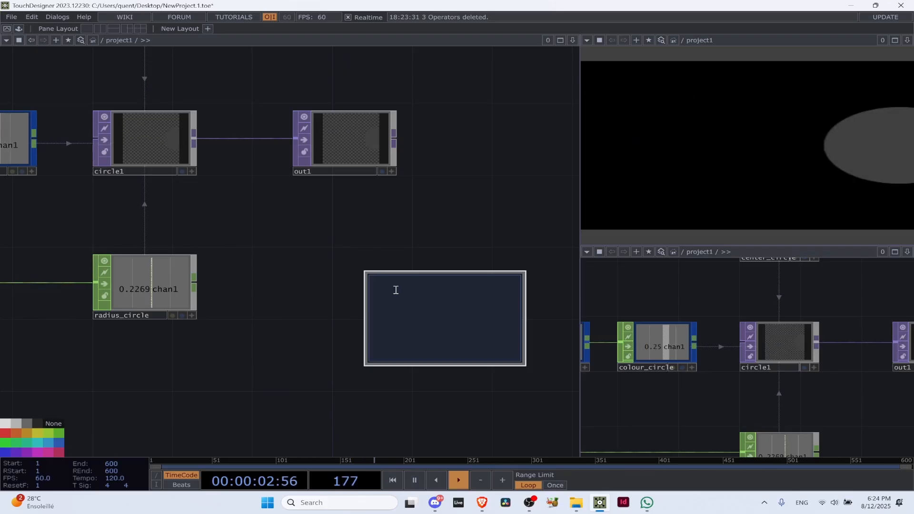
text(Hello)
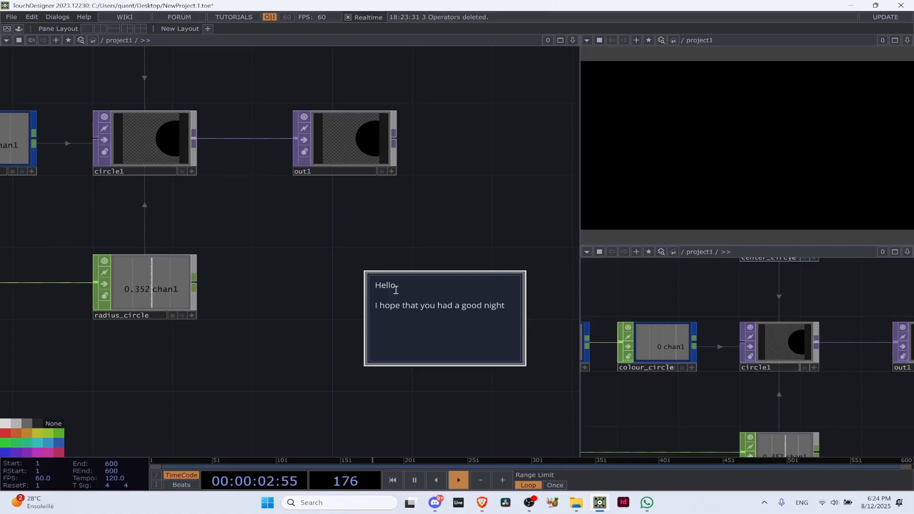
text(,)
click(505, 305)
text(.)
scroll(204, 259, down, 3)
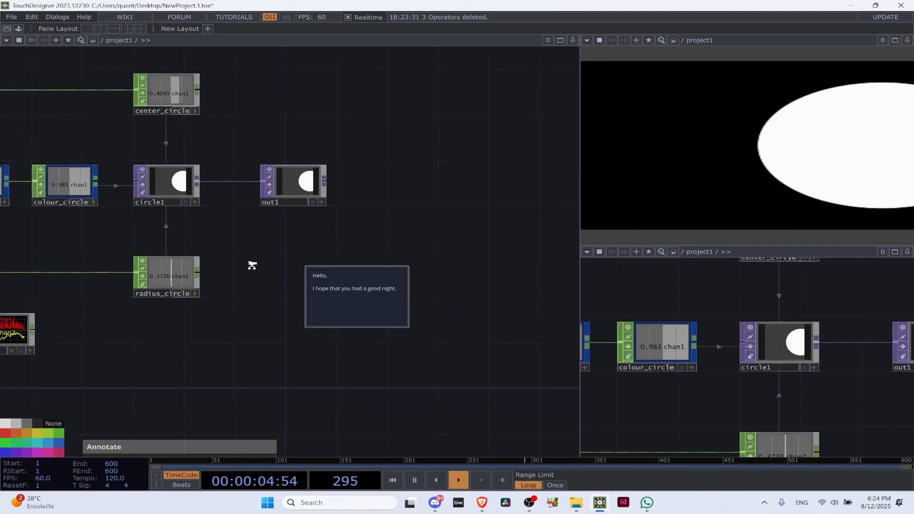
Enlarge the comment box and move it further away from out1 and radius_circle
scroll(252, 266, down, 3)
drag(265, 298, 256, 321)
drag(301, 292, 377, 275)
scroll(239, 319, up, 2)
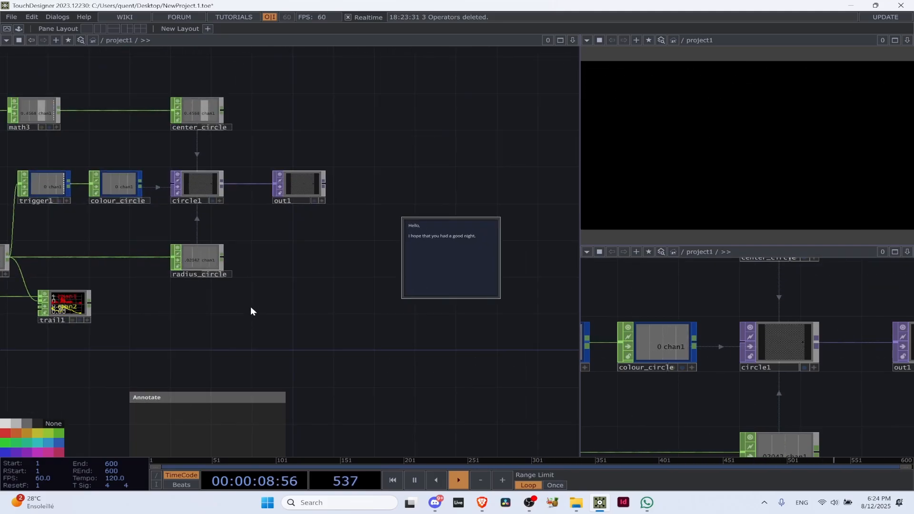
scroll(449, 241, up, 4)
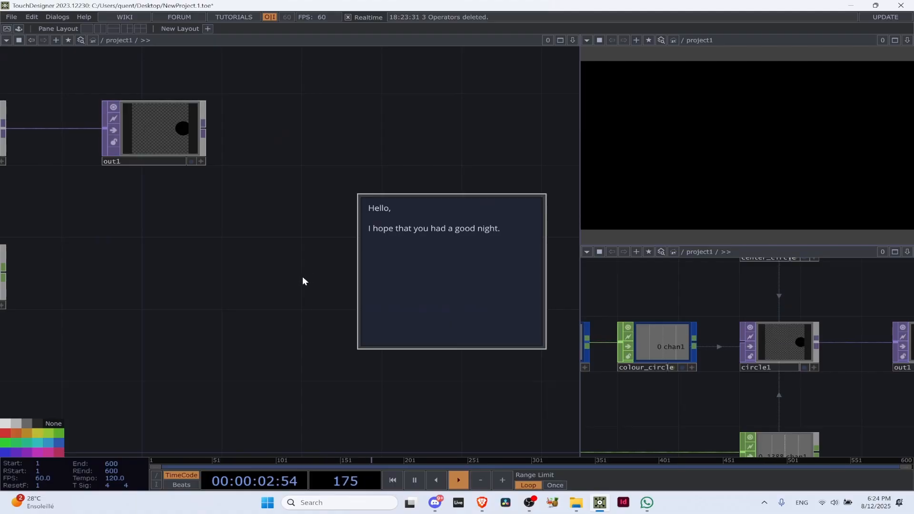
Add a second comment box beside the first one and delete it again
key(shift+c)
scroll(477, 171, down, 5)
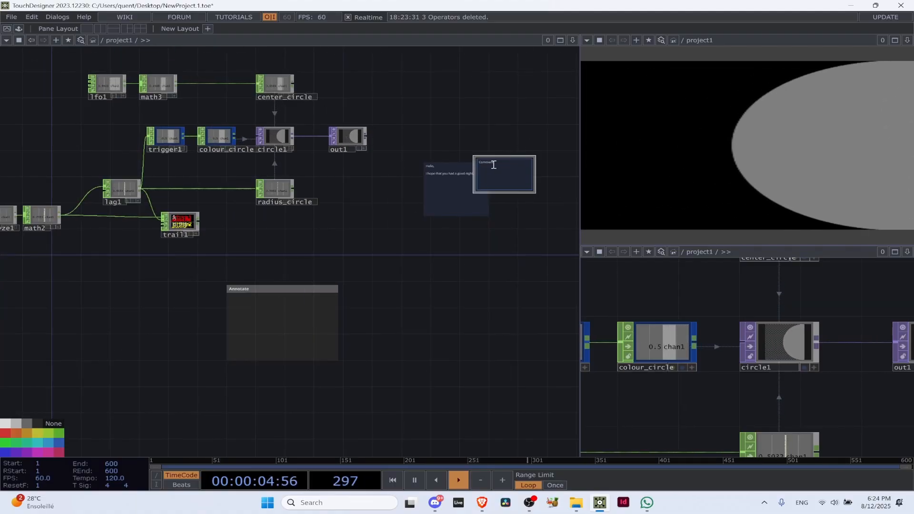
scroll(491, 159, up, 5)
key(Delete)
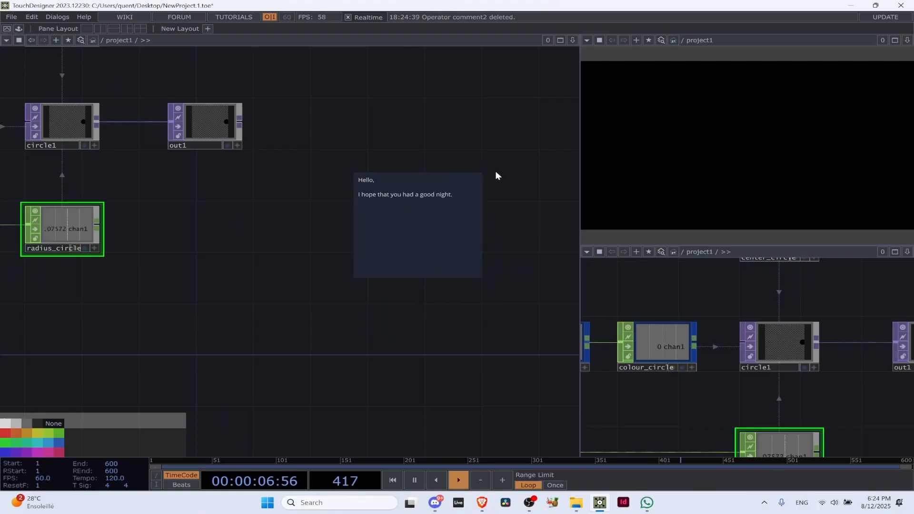
Move the comment box below the network beside the Annotate box, and delete the Annotate box
scroll(496, 174, down, 5)
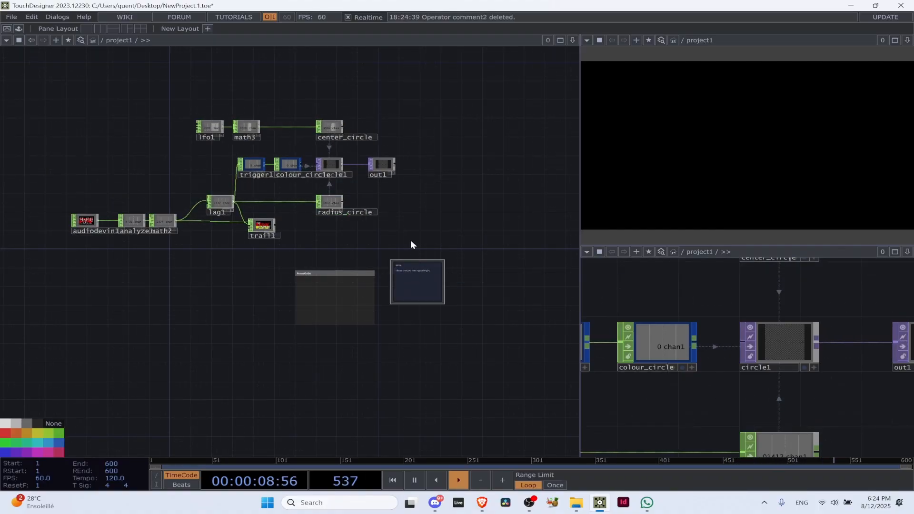
scroll(381, 257, up, 5)
key(Delete)
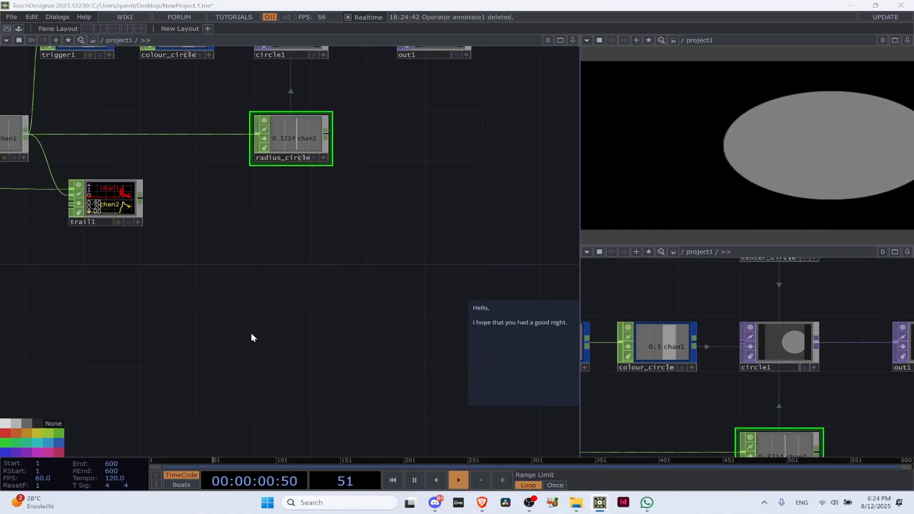
Resize the comment box below the network so that it is wider
key(Tab)
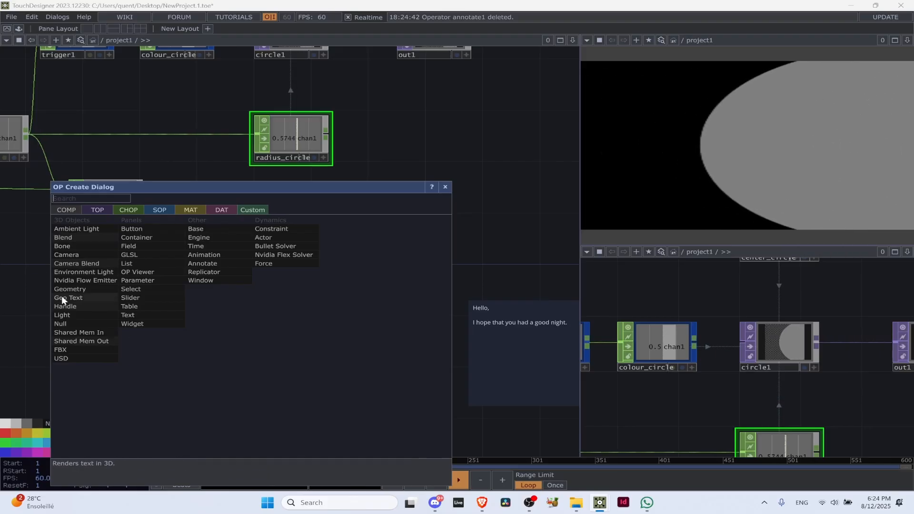
click(553, 166)
drag(288, 203, 5, 127)
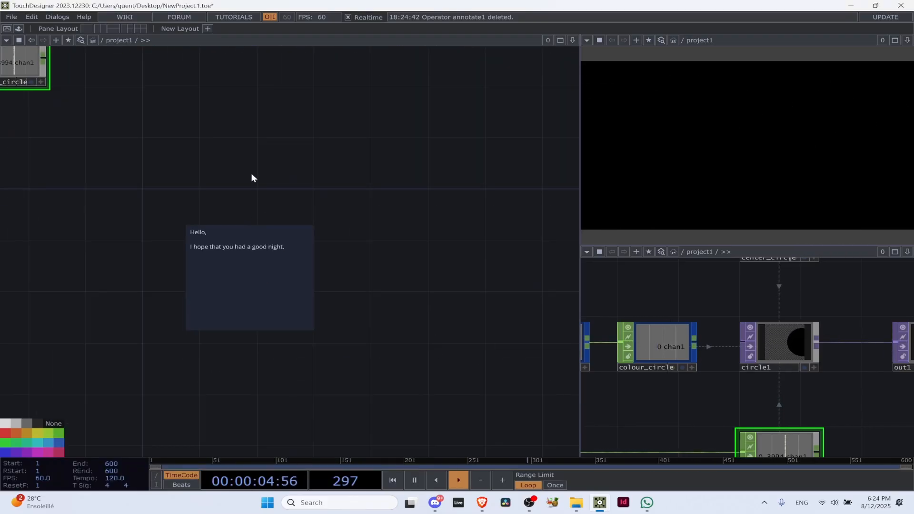
drag(250, 172, 528, 112)
drag(572, 131, 347, 231)
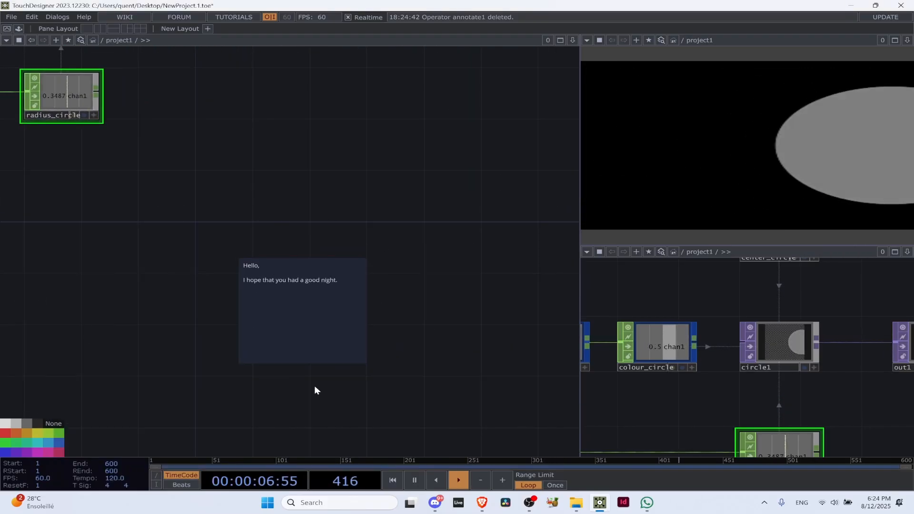
drag(298, 364, 475, 492)
scroll(103, 238, down, 5)
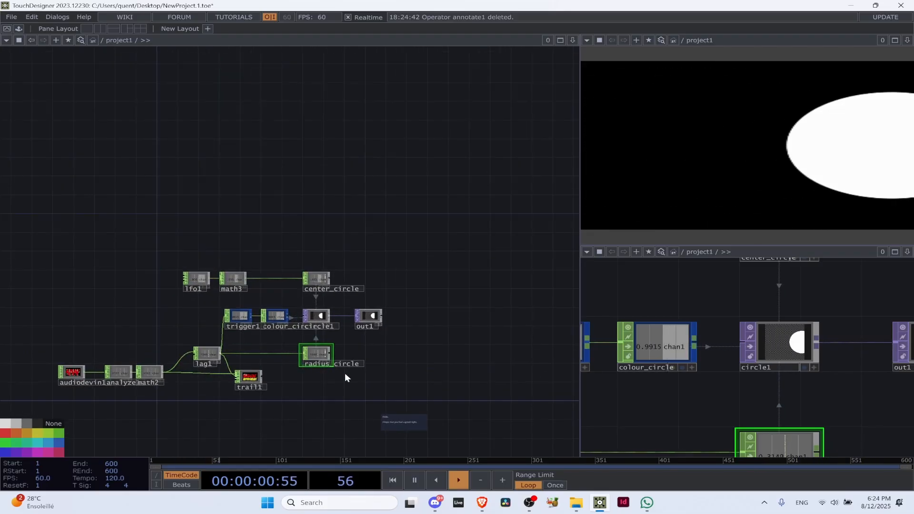
drag(427, 432, 455, 453)
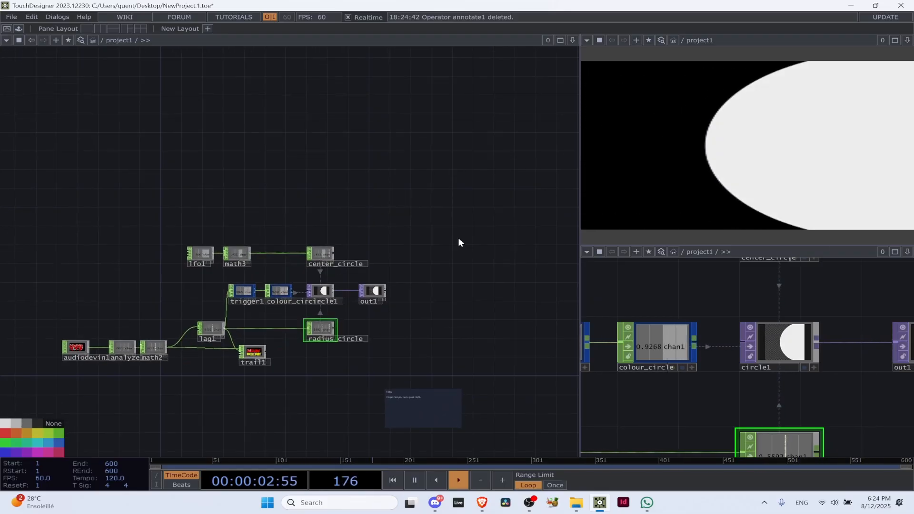
Add a new Annotate component just above lfo1 and math3
key(Tab)
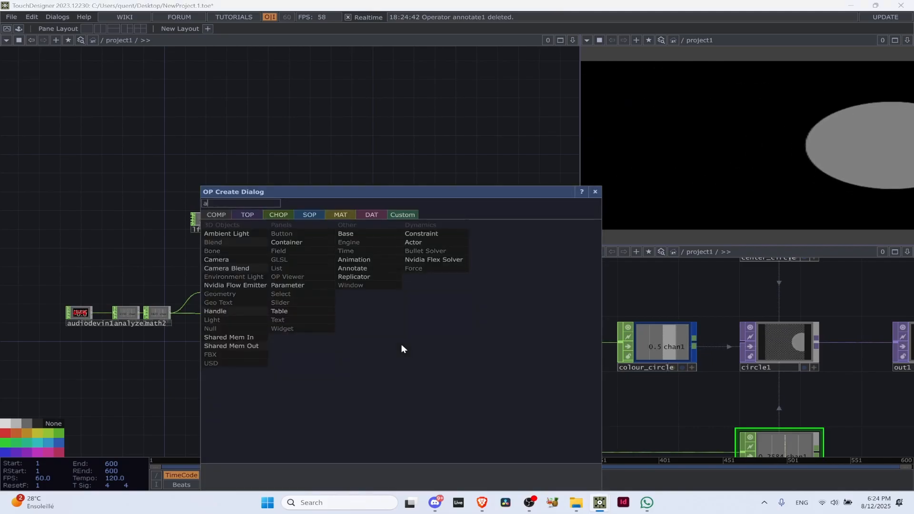
text(ano)
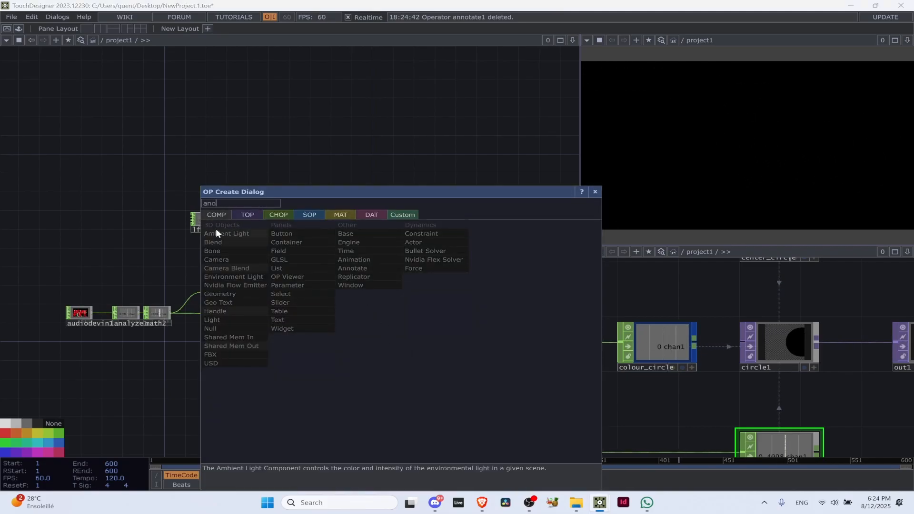
key(BackSpace)
text(n)
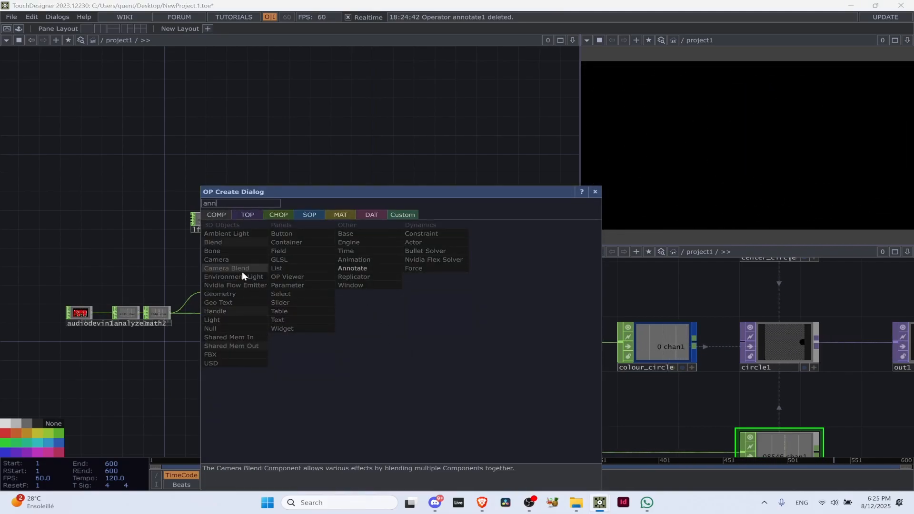
key(Return)
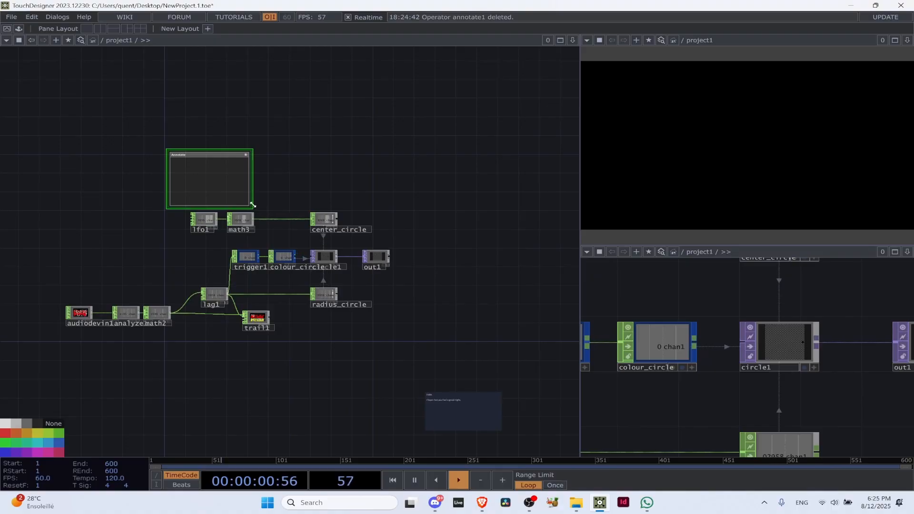
Resize the annotation to frame lfo1, math3 and center_circle, title it "Circle pos", and shift it slightly with its nodes
mouse_move(253, 204)
mouse_down()
mouse_move(327, 238)
mouse_move(381, 287)
mouse_move(412, 337)
mouse_move(423, 319)
mouse_move(341, 204)
mouse_move(354, 240)
mouse_up()
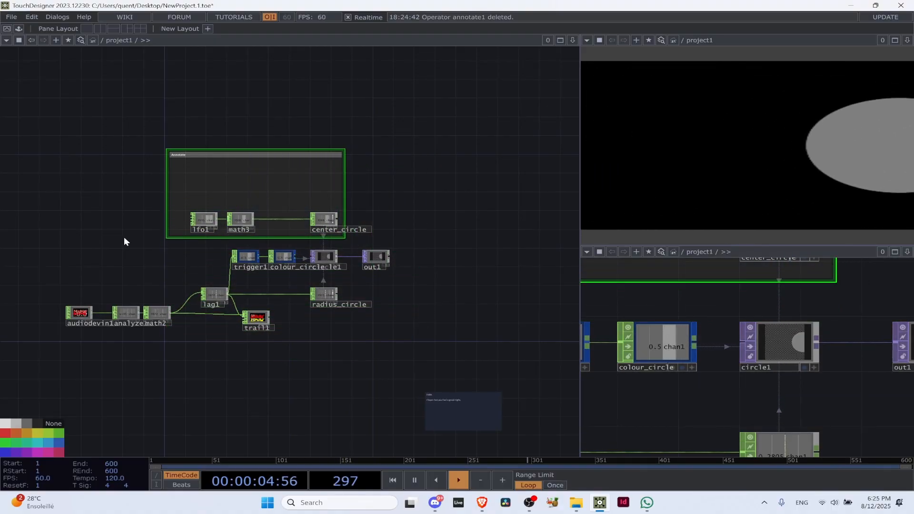
scroll(316, 218, up, 5)
scroll(315, 218, down, 3)
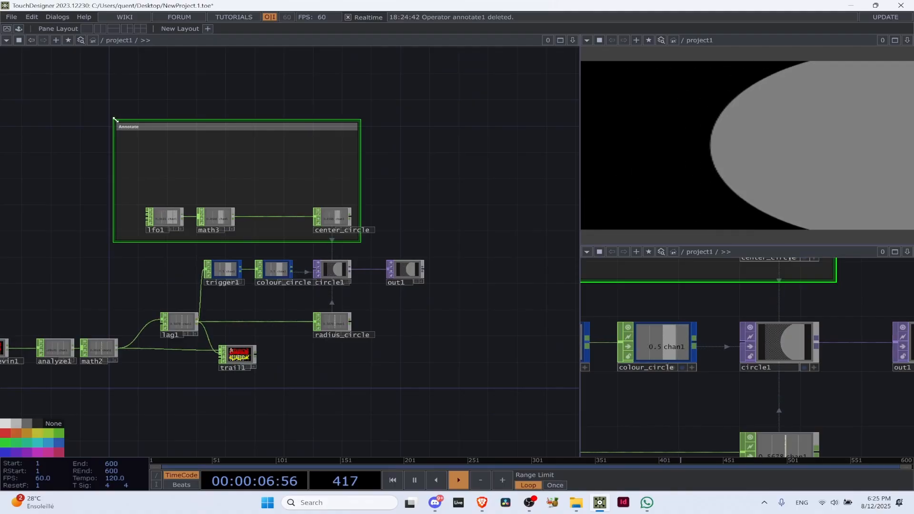
mouse_move(114, 120)
mouse_down()
mouse_move(145, 173)
mouse_move(114, 187)
mouse_up()
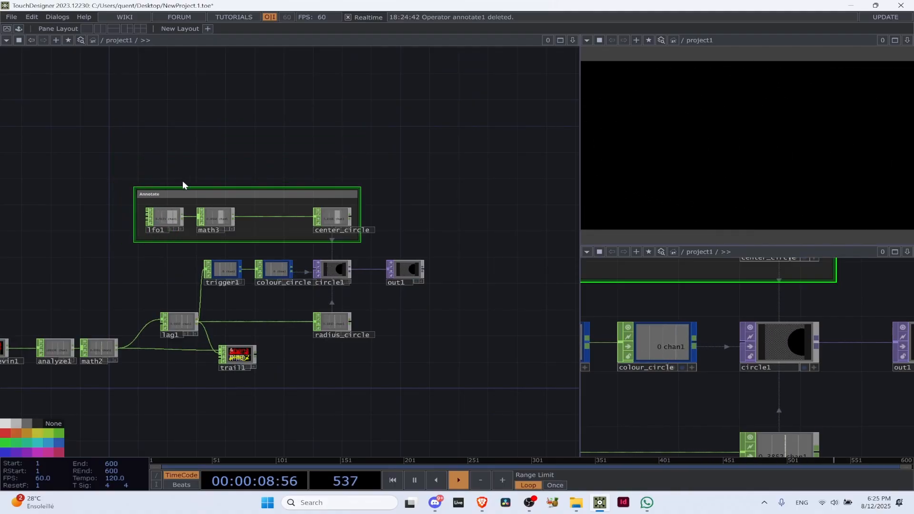
scroll(182, 181, up, 3)
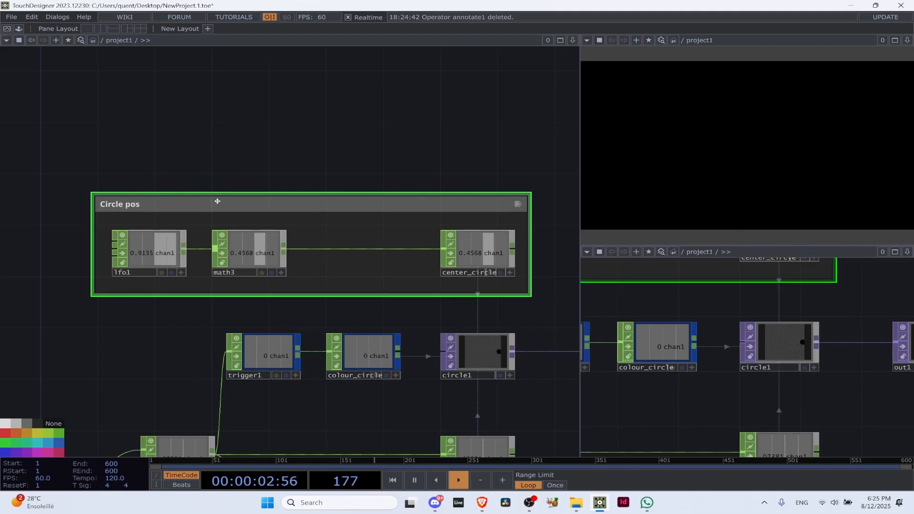
mouse_move(217, 201)
mouse_down()
mouse_move(247, 161)
mouse_move(147, 74)
mouse_move(187, 206)
mouse_move(145, 203)
mouse_move(215, 190)
mouse_move(97, 205)
mouse_move(221, 211)
mouse_up()
Extend the Circle pos annotation downwards over trigger1, colour_circle and circle1, and undo a trial move of the annotated group
drag(264, 303, 270, 400)
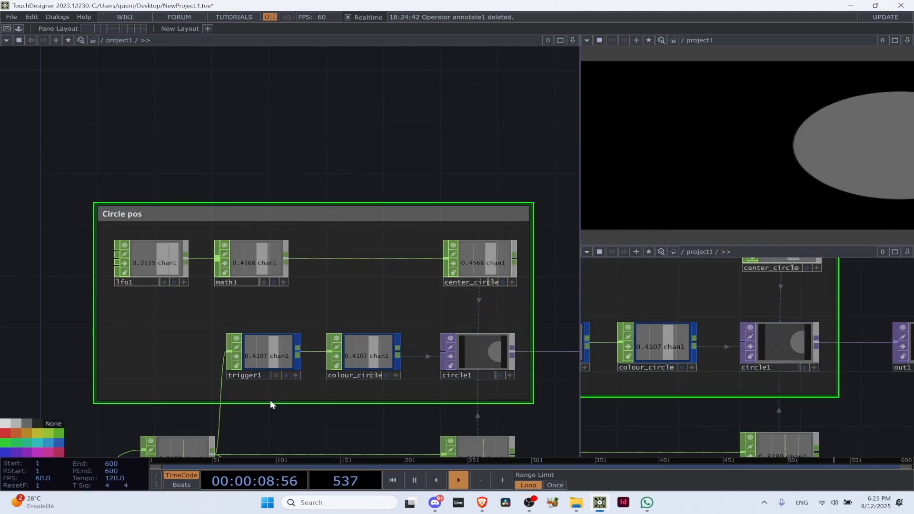
mouse_move(281, 203)
mouse_down()
mouse_move(282, 160)
mouse_move(246, 253)
mouse_move(327, 155)
mouse_move(304, 123)
mouse_up()
scroll(305, 123, down, 4)
key(ctrl+z)
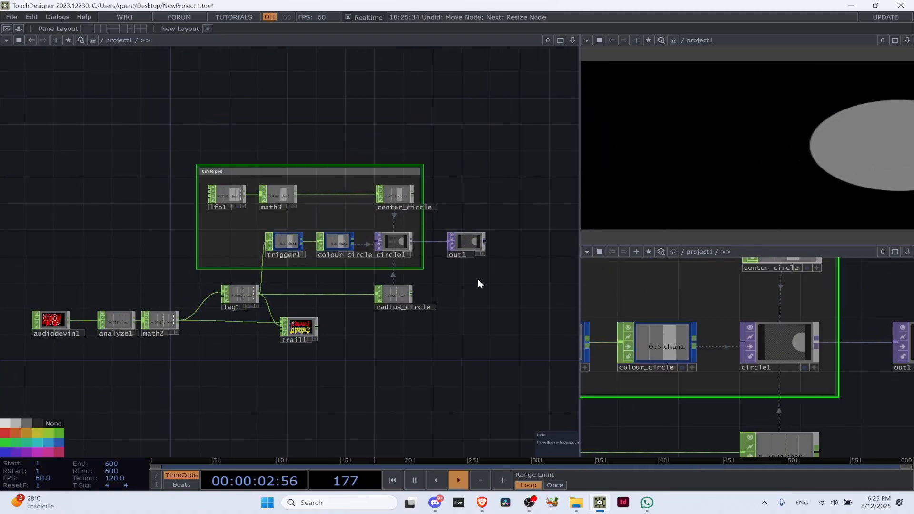
Colour the Circle pos annotation orange-brown and extend its top edge upwards
scroll(304, 150, up, 3)
scroll(299, 154, down, 5)
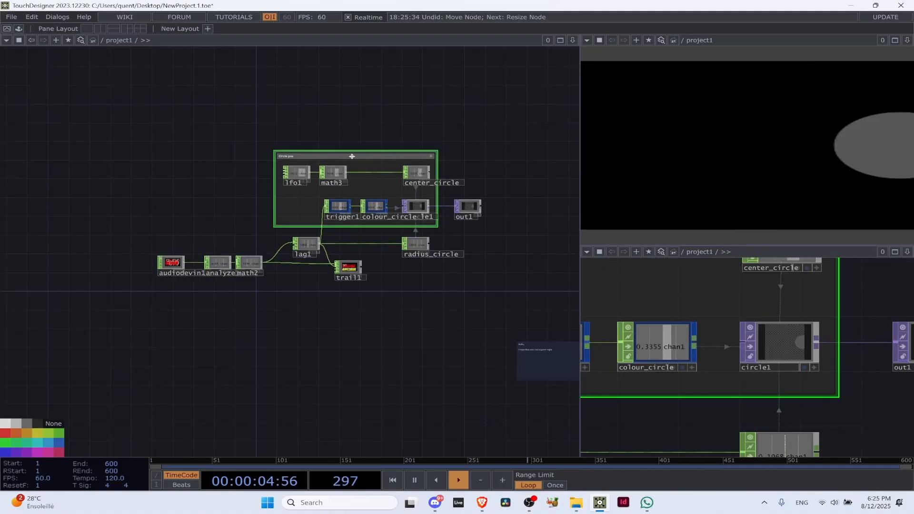
scroll(345, 162, up, 5)
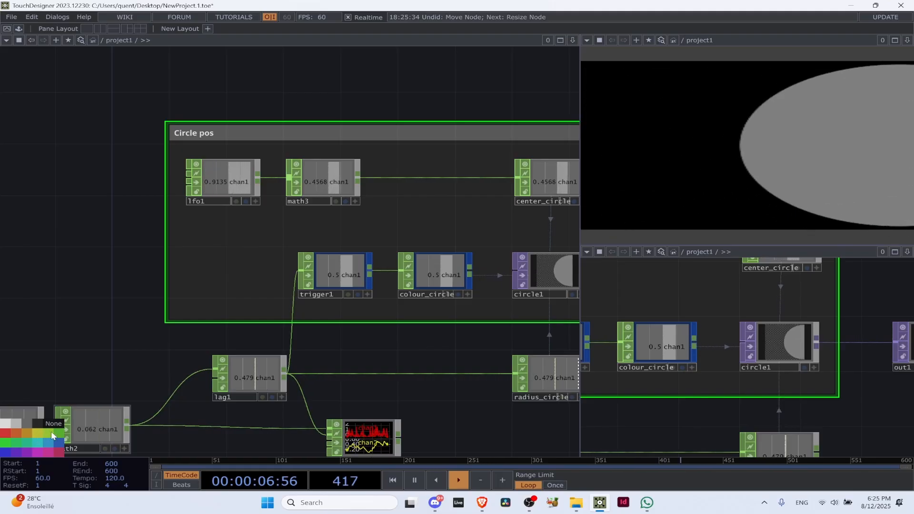
click(50, 431)
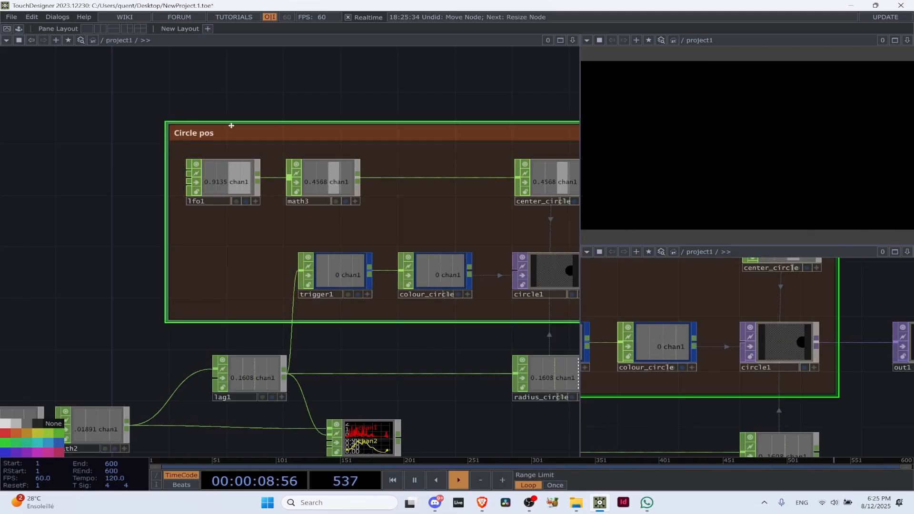
drag(234, 121, 232, 78)
drag(111, 105, 0, 274)
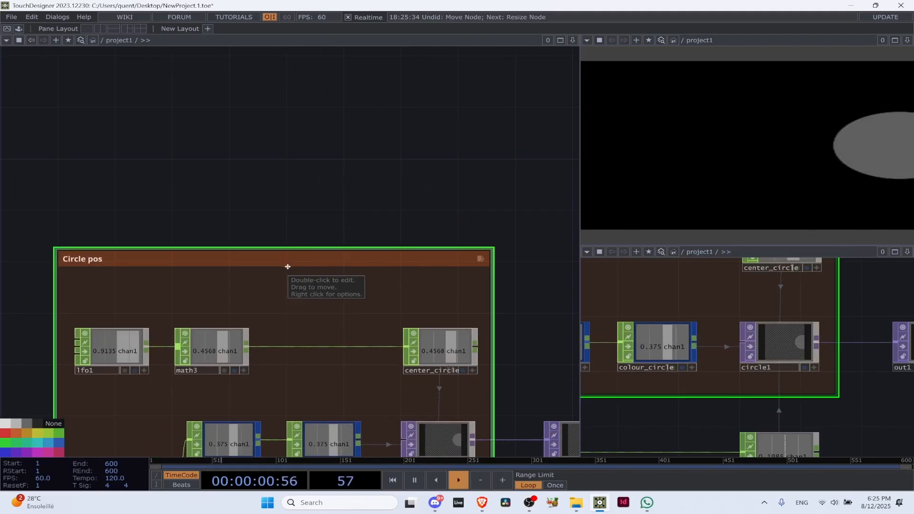
Set the title height of the Circle pos annotation to 60
key(p)
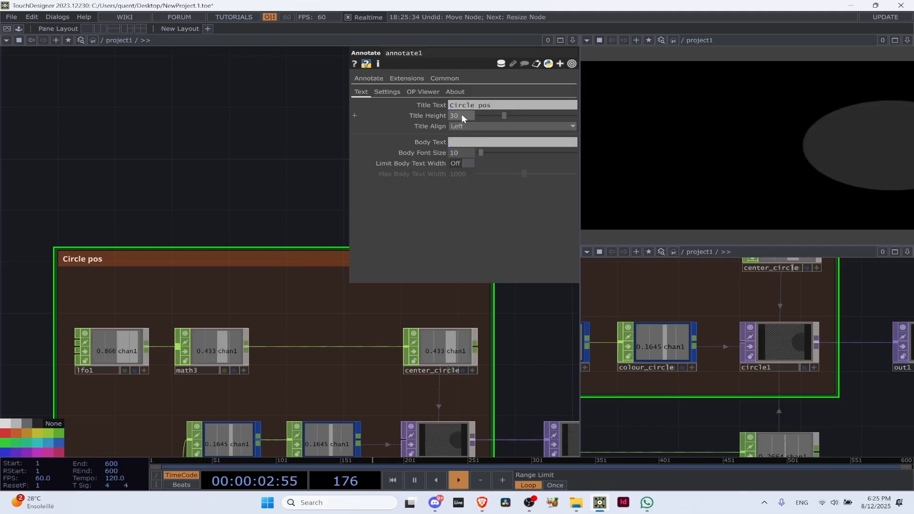
text(60)
key(Return)
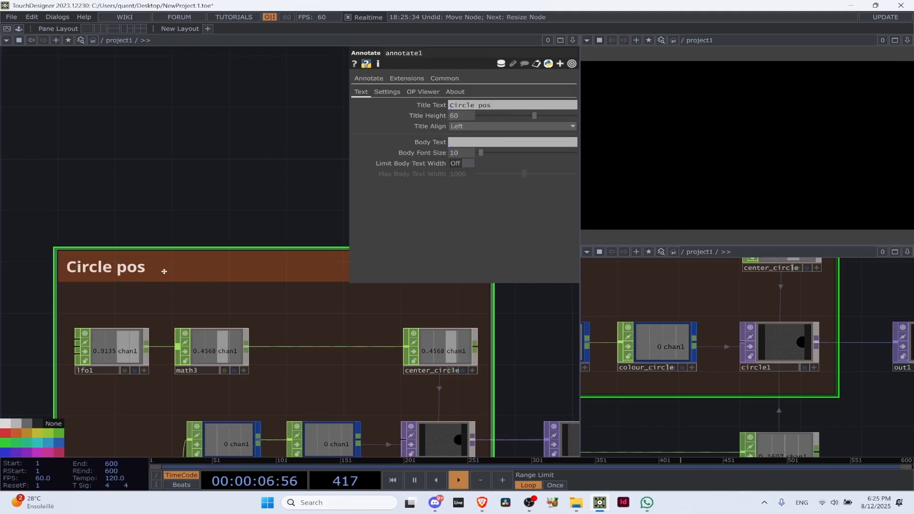
Shift the Circle pos annotation slightly down with its nodes and enter the body text "ehfchwaoidhwoieiofhoe"
drag(121, 268, 122, 286)
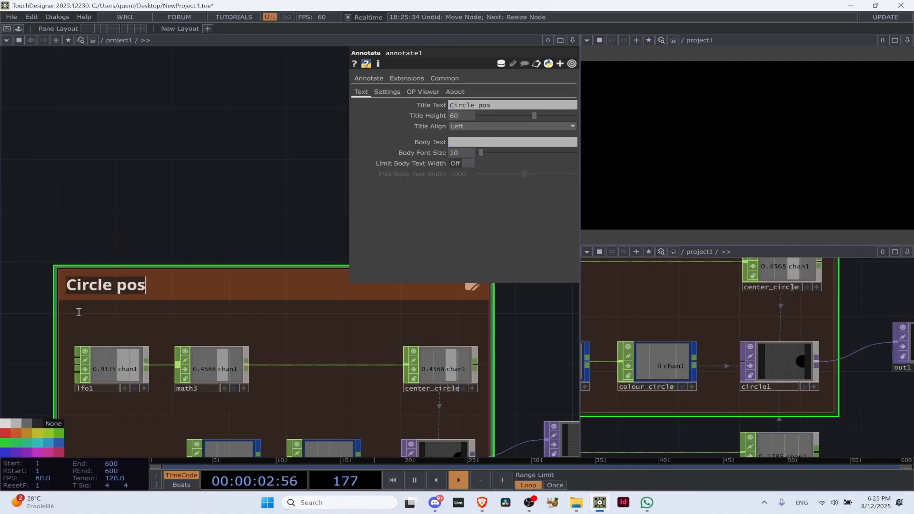
text(waoidhwoieiofhoe)
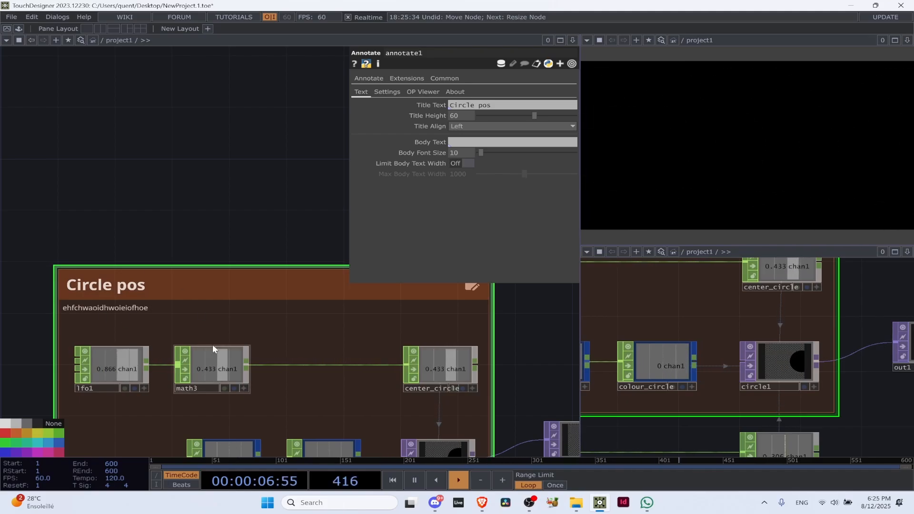
Move the Hello comment box up from below the network to sit just left of the Circle pos annotation
scroll(125, 201, down, 7)
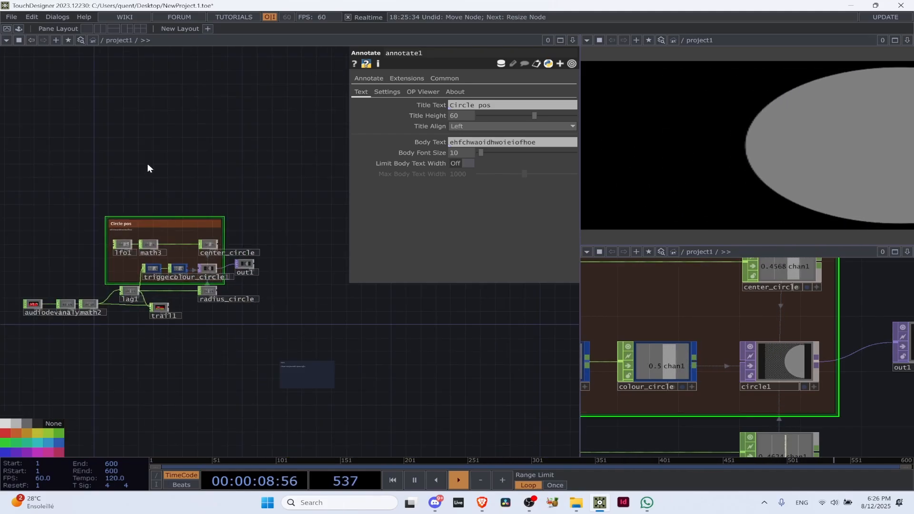
drag(312, 372, 132, 177)
scroll(128, 183, up, 8)
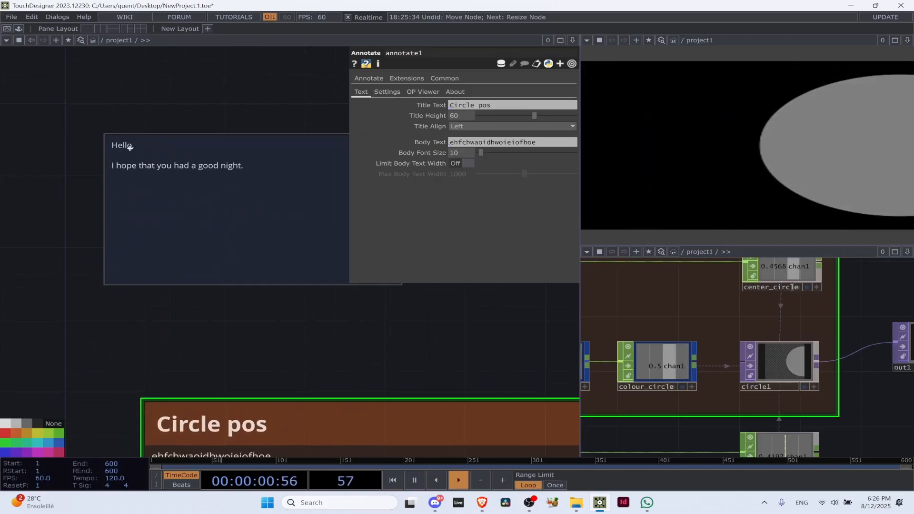
scroll(119, 295, down, 5)
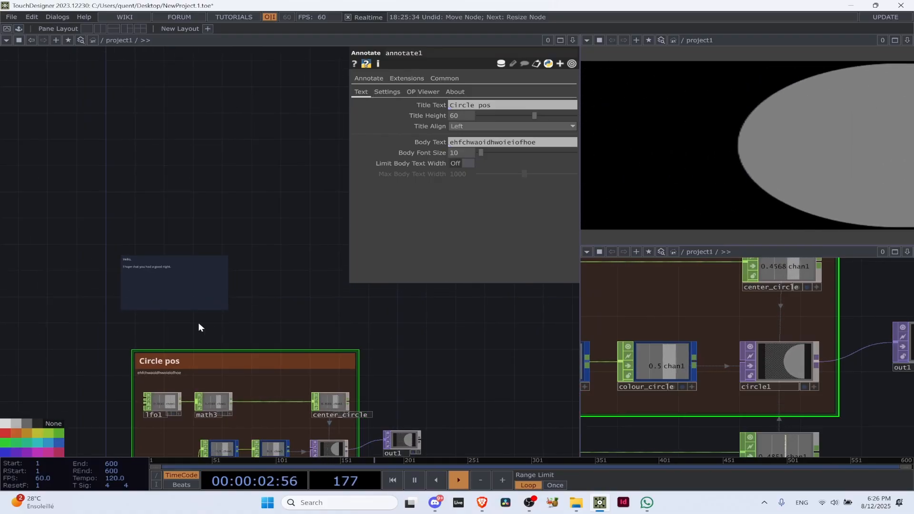
mouse_move(188, 291)
mouse_down()
mouse_move(69, 353)
mouse_move(72, 376)
mouse_up()
drag(215, 302, 222, 222)
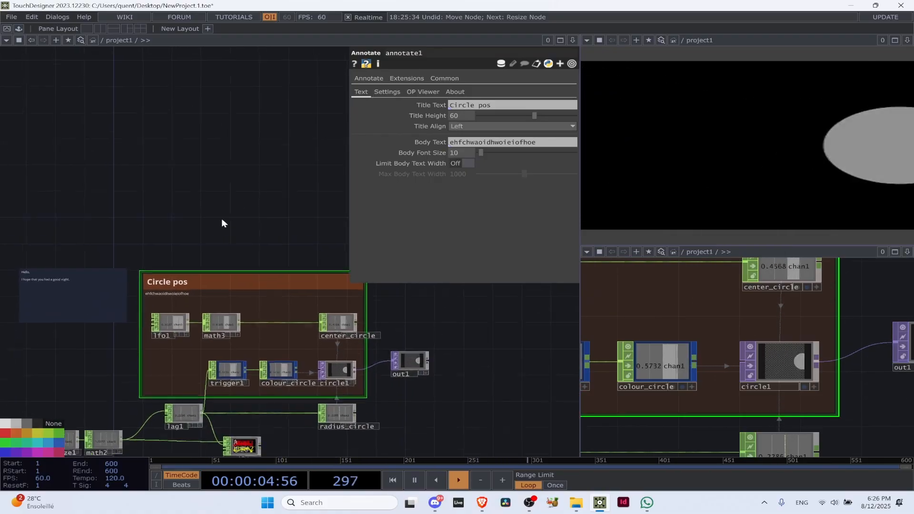
scroll(169, 267, up, 6)
scroll(237, 346, down, 5)
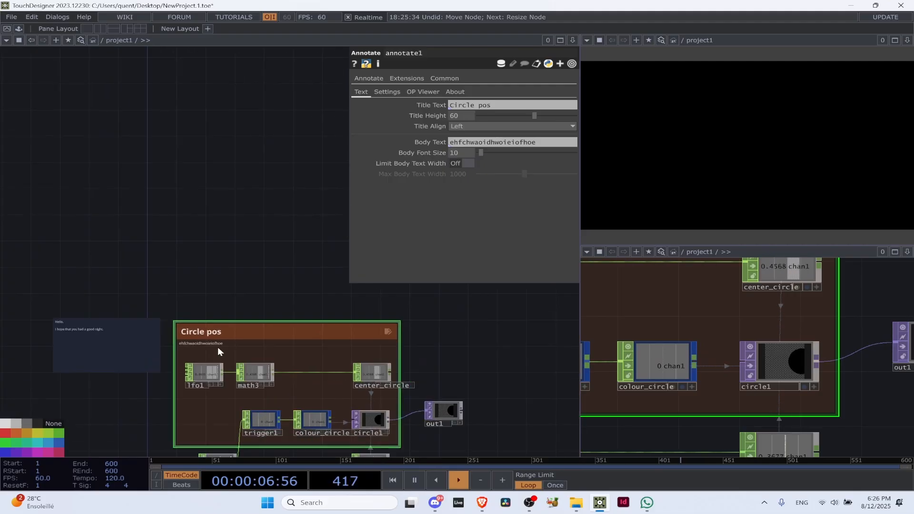
Shorten the Circle pos annotation from below so that it frames only lfo1, math3 and center_circle
drag(387, 443, 267, 298)
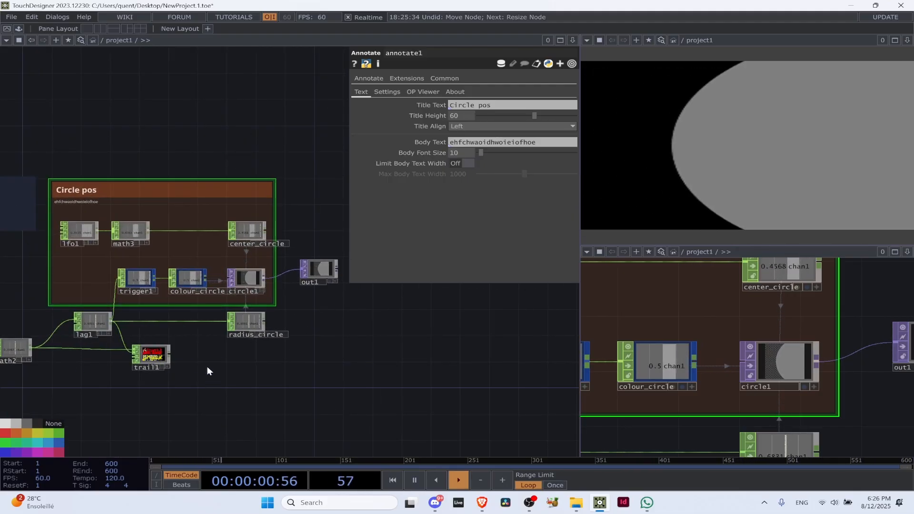
drag(167, 305, 176, 254)
drag(131, 277, 245, 285)
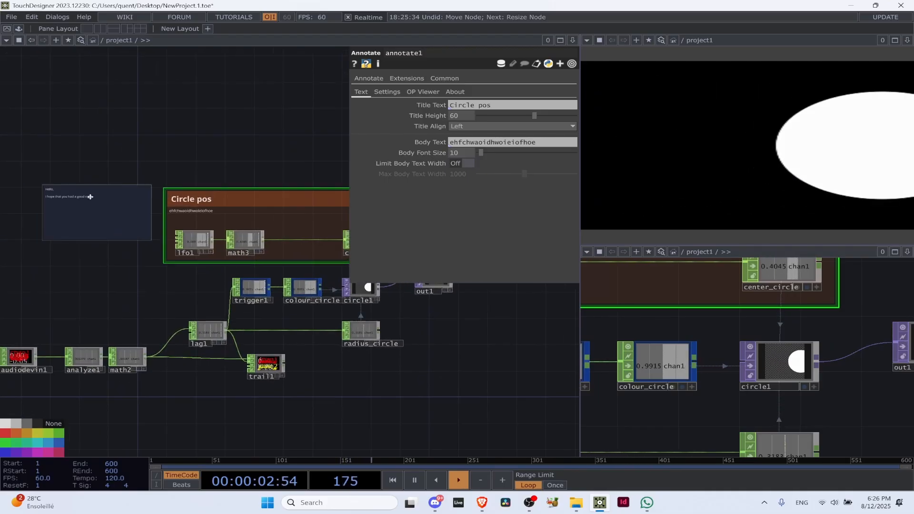
Delete the Hello comment box beside the Circle pos annotation
drag(71, 219, 78, 206)
click(79, 208)
key(Delete)
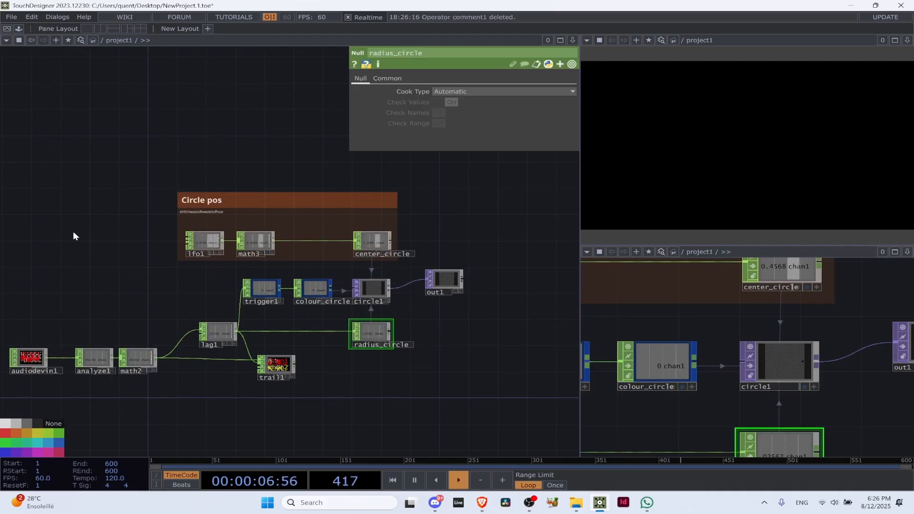
Reposition the Circle pos annotation with its nodes just above circle1 and extend its top edge upwards
scroll(398, 209, up, 5)
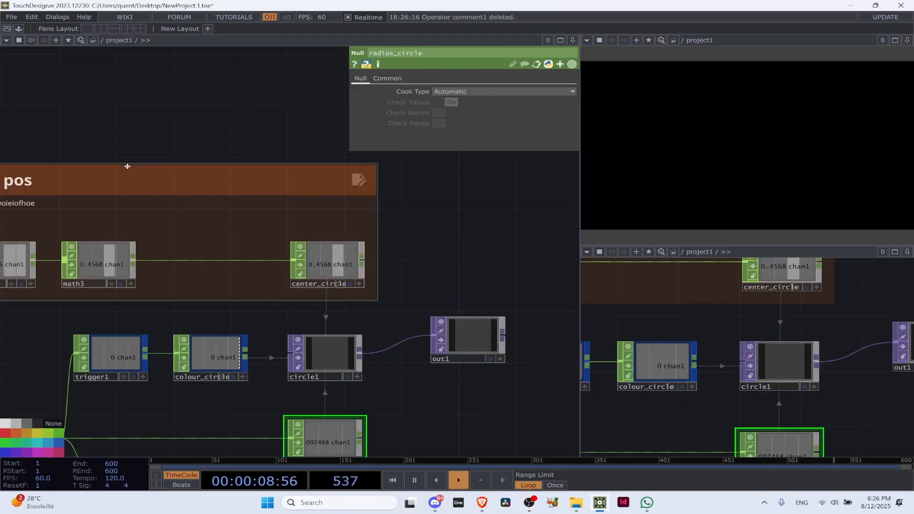
drag(127, 166, 184, 155)
drag(138, 133, 273, 189)
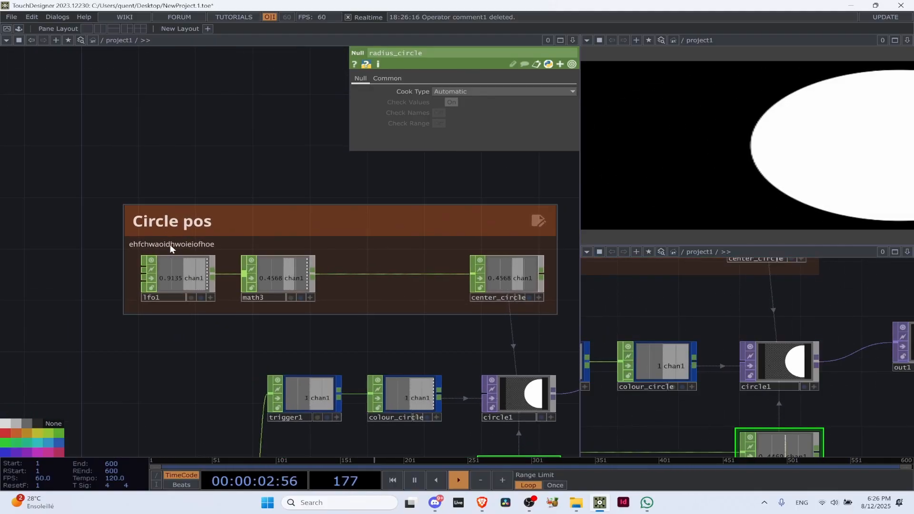
key(Tab)
click(386, 97)
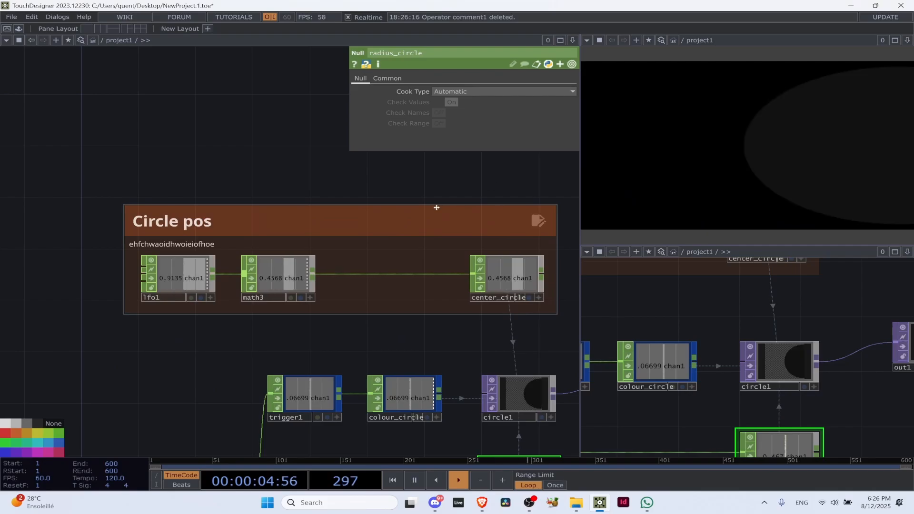
drag(437, 207, 428, 243)
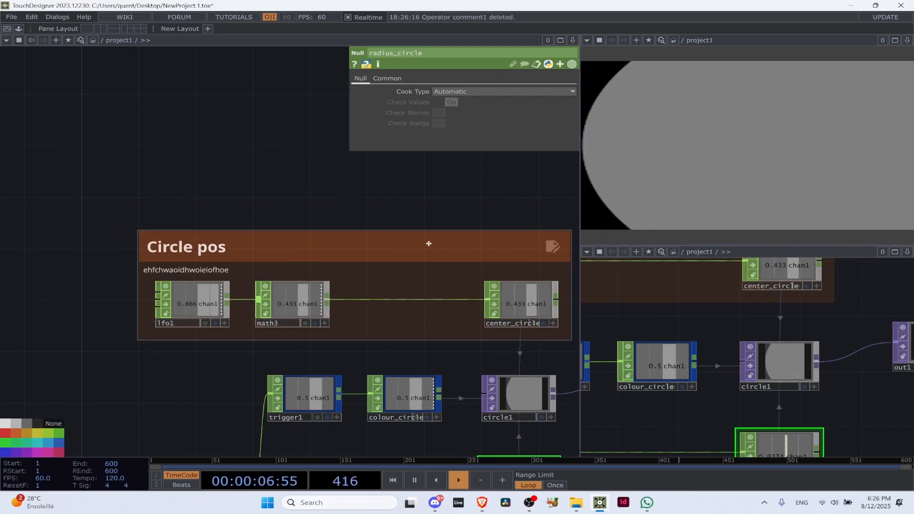
drag(200, 153, 106, 113)
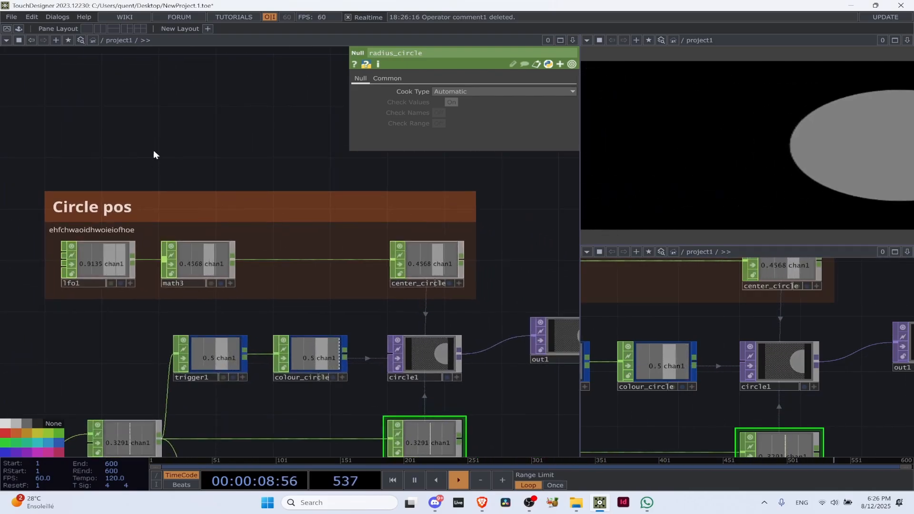
drag(157, 192, 161, 141)
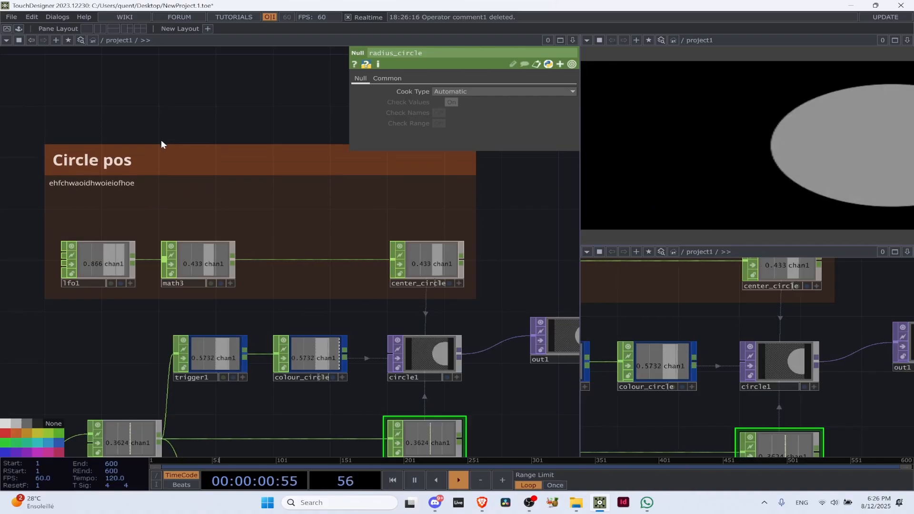
Move out1 further right of circle1, roughly level with it
scroll(337, 297, down, 5)
scroll(401, 302, up, 5)
drag(401, 302, 430, 307)
scroll(276, 294, down, 4)
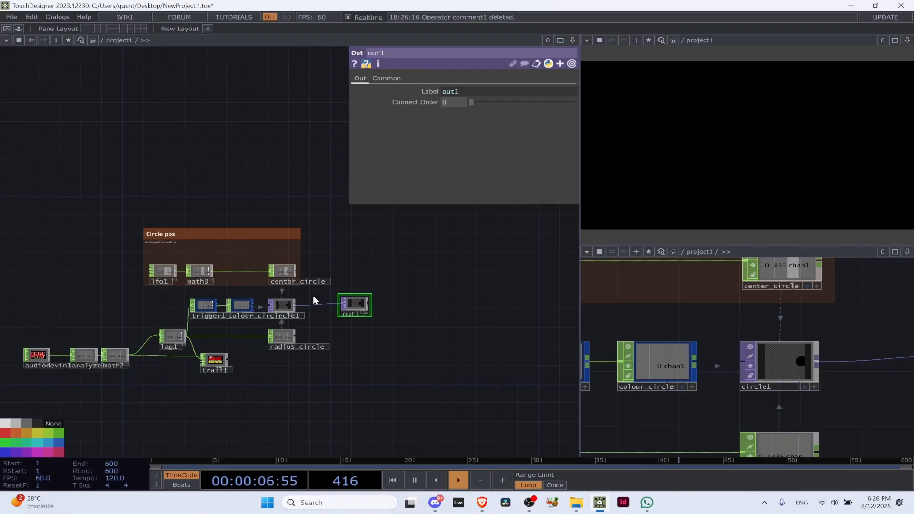
scroll(346, 325, up, 5)
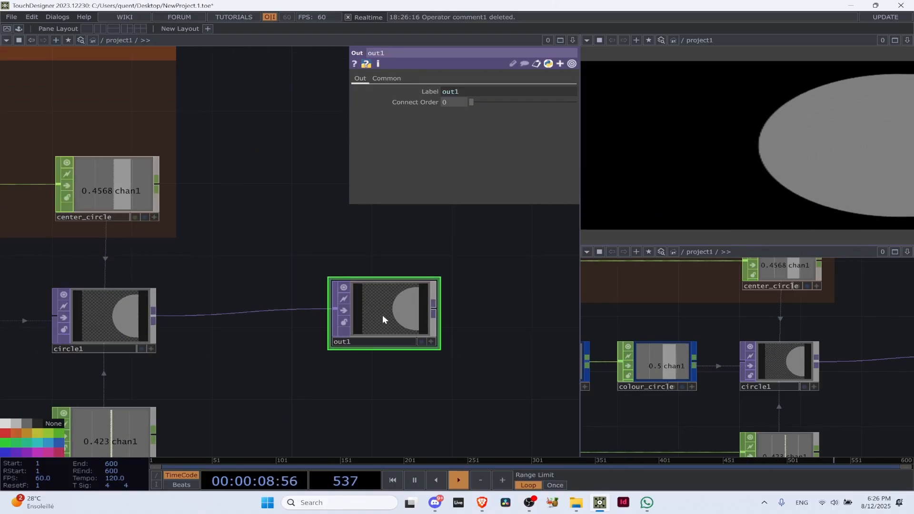
mouse_move(384, 319)
mouse_down()
mouse_move(385, 329)
mouse_move(381, 313)
mouse_up()
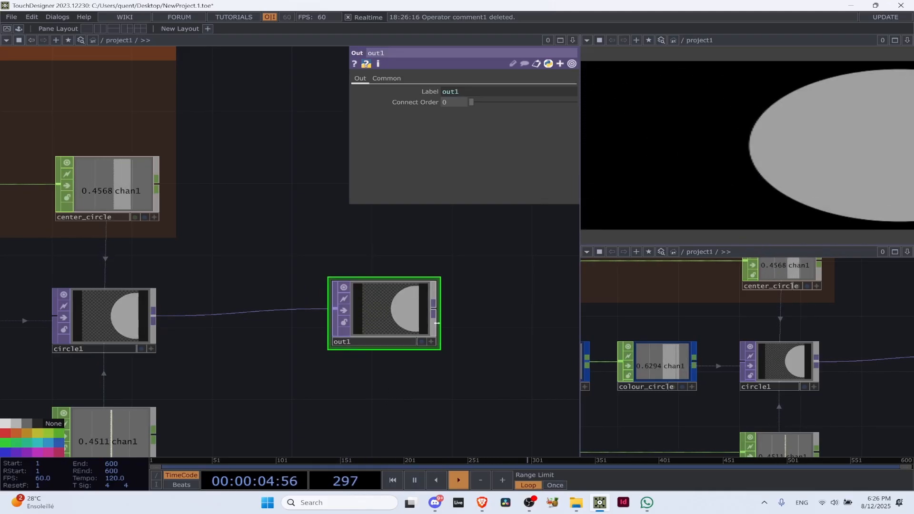
scroll(348, 260, down, 4)
drag(347, 250, 440, 300)
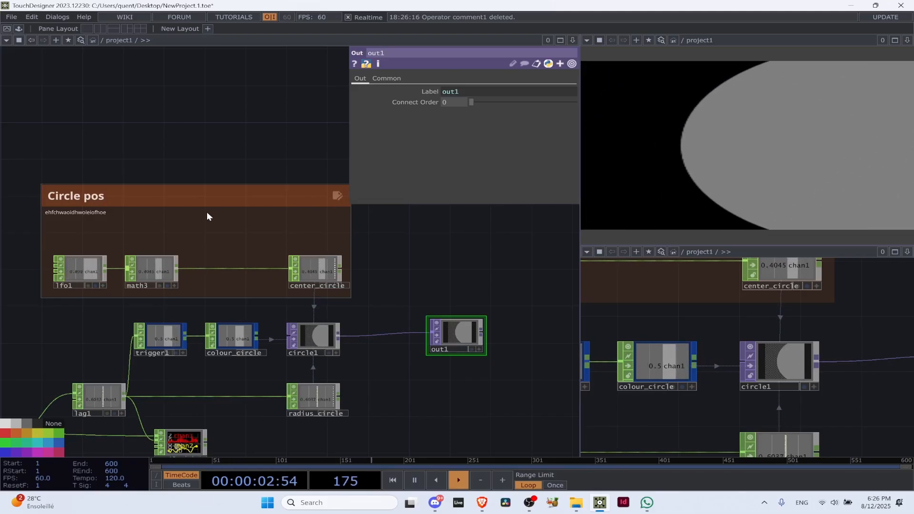
scroll(124, 164, up, 3)
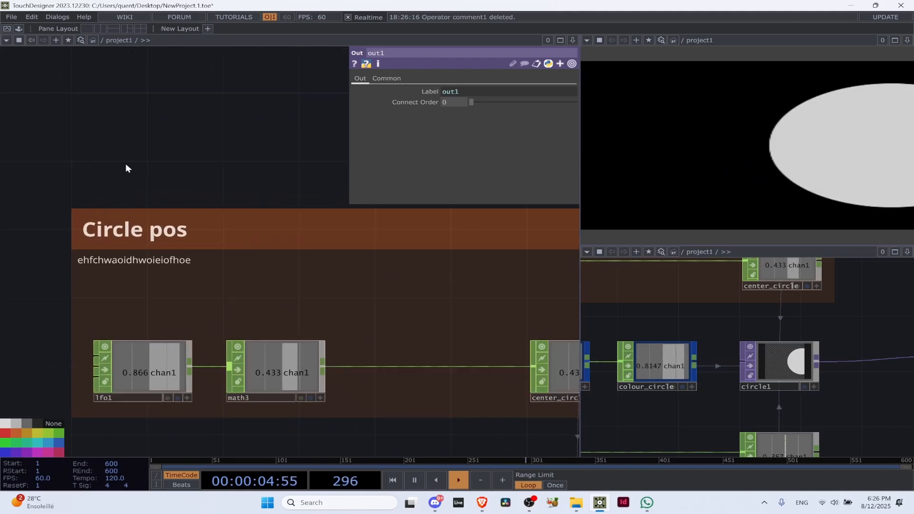
key(Tab)
click(395, 116)
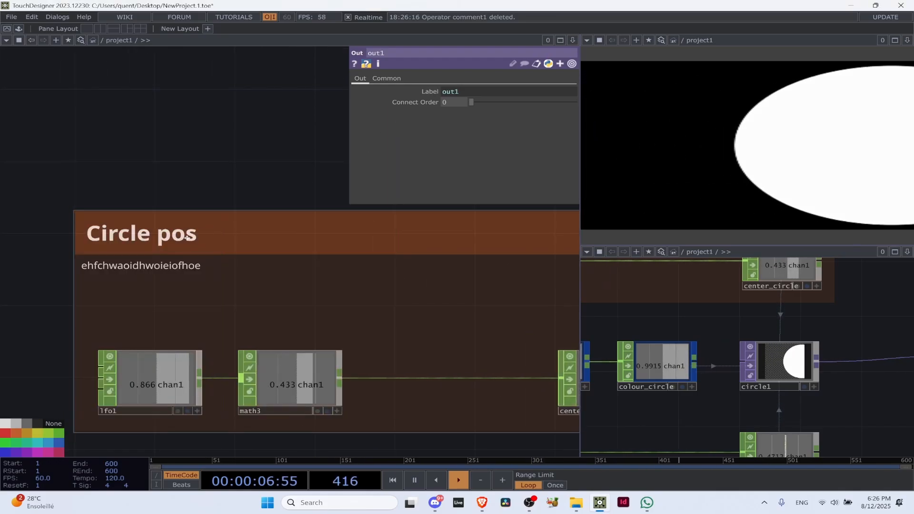
Replace the body text of the Circle pos annotation with "Hey this one is control;ing the position"
click(179, 236)
double_click(179, 235)
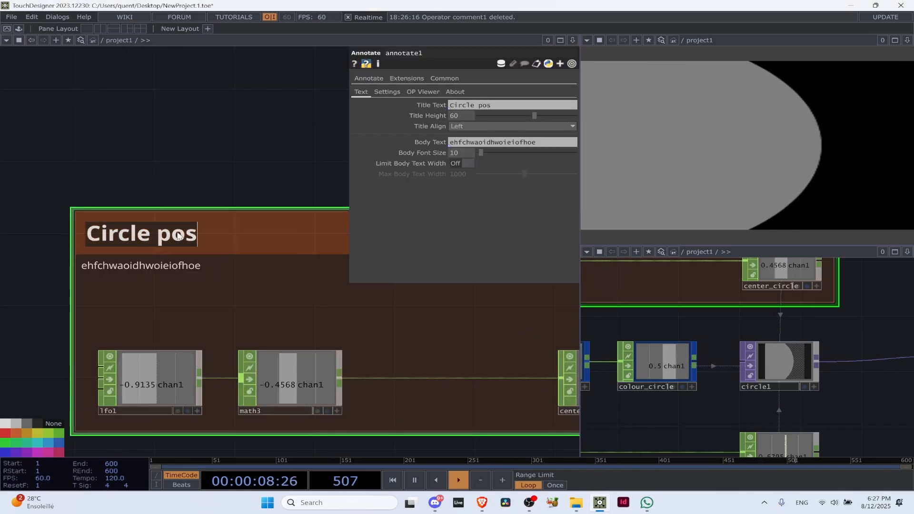
click(192, 274)
double_click(192, 268)
click(192, 268)
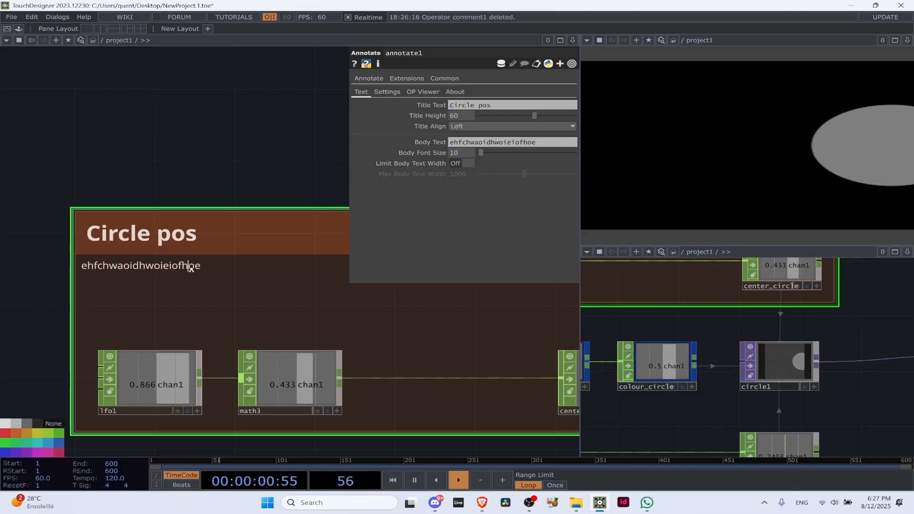
double_click(192, 268)
text(Hey this on e)
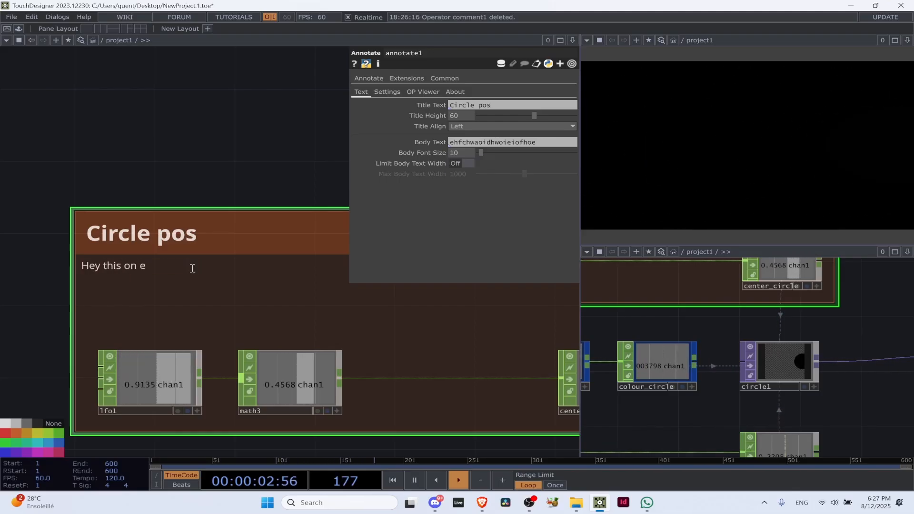
text( ois)
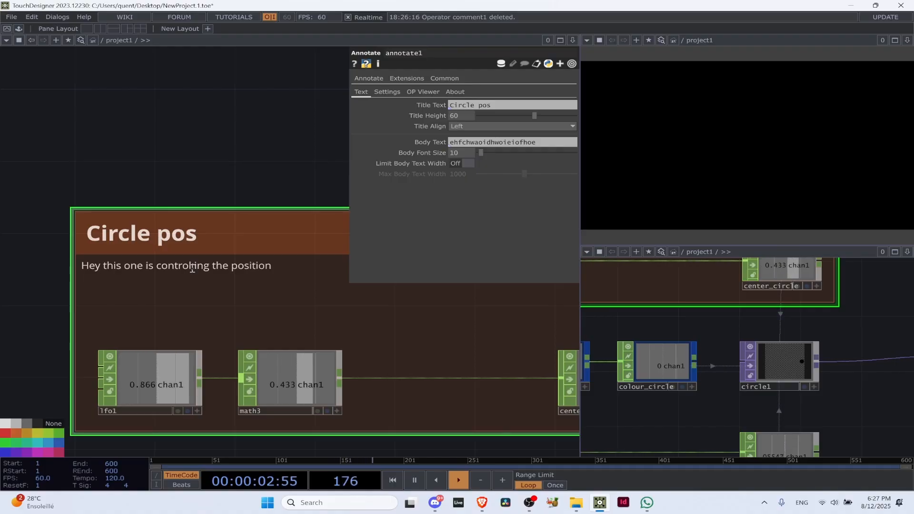
click(219, 170)
Hide the parameter window to clear the view of the whole network
key(p)
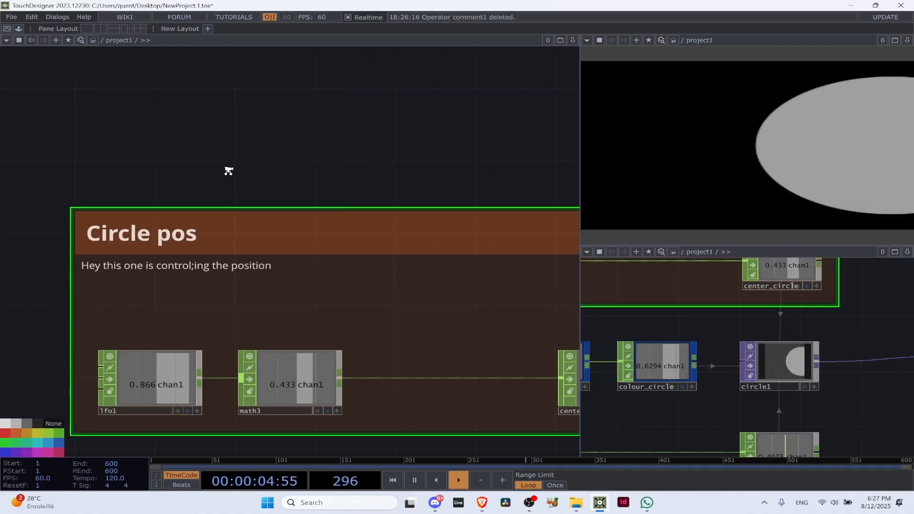
scroll(226, 169, down, 5)
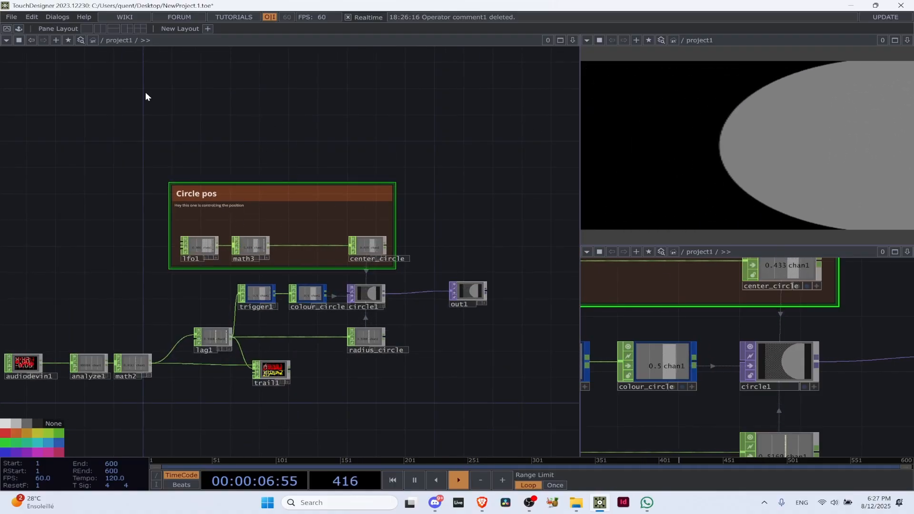
scroll(126, 188, up, 4)
scroll(190, 151, down, 4)
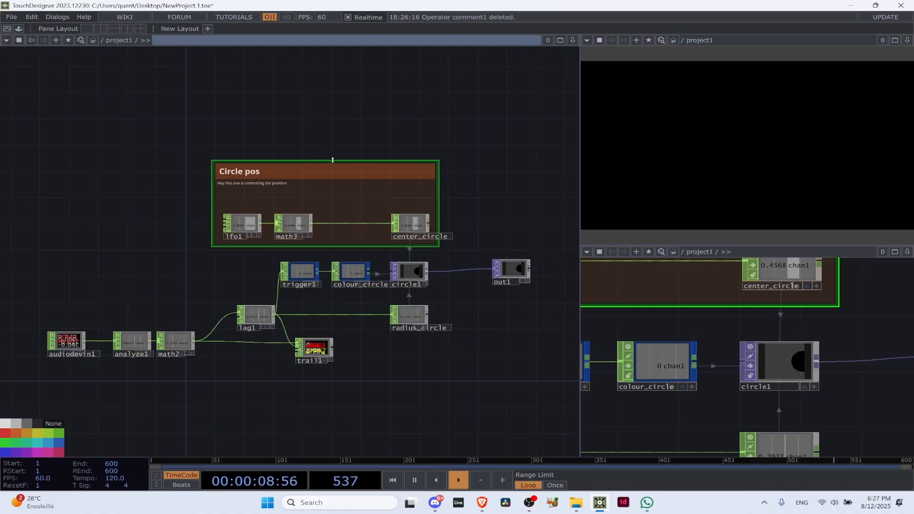
scroll(311, 183, up, 5)
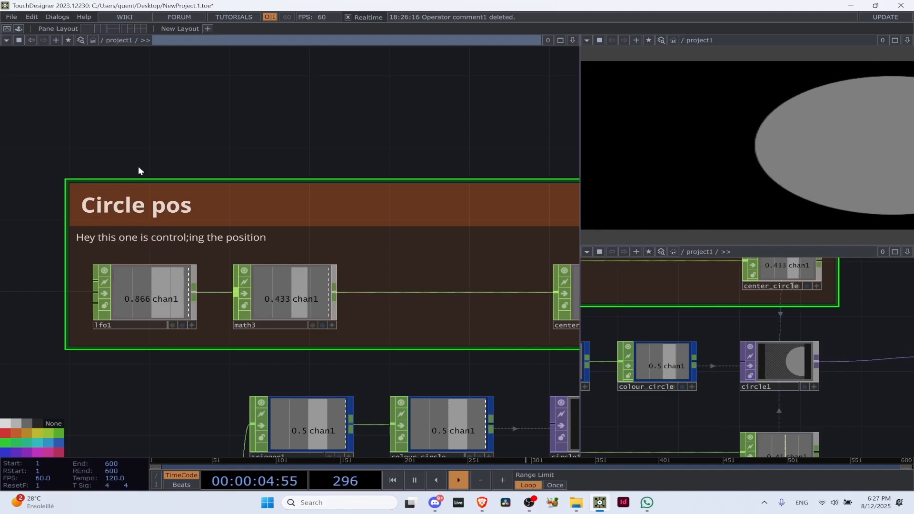
scroll(234, 314, down, 5)
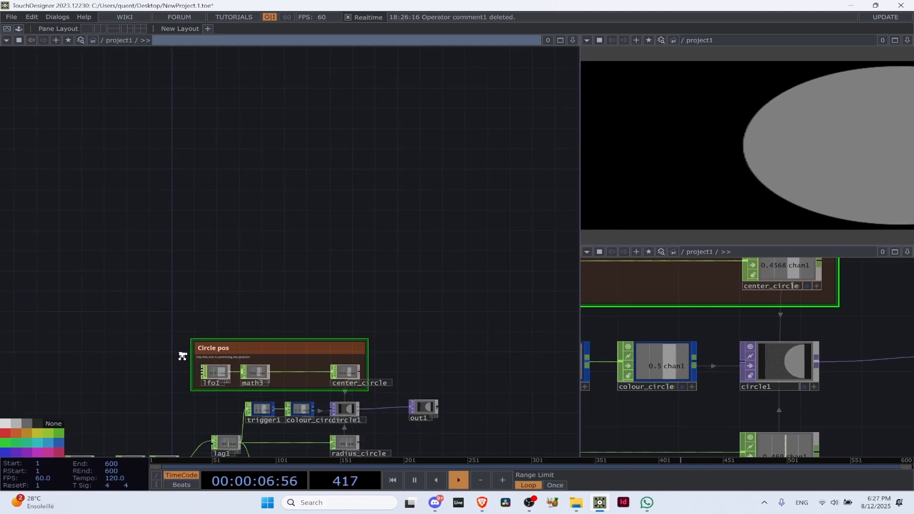
scroll(179, 353, up, 4)
scroll(304, 253, up, 6)
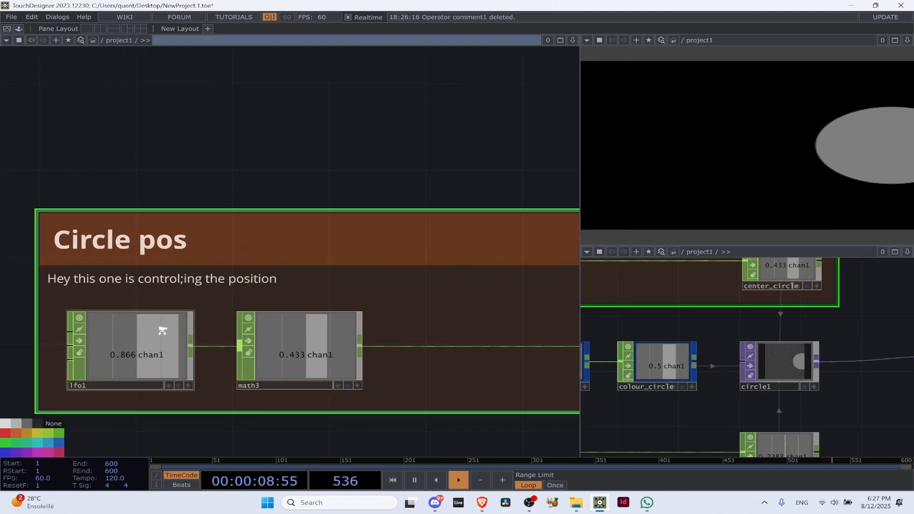
scroll(197, 243, down, 8)
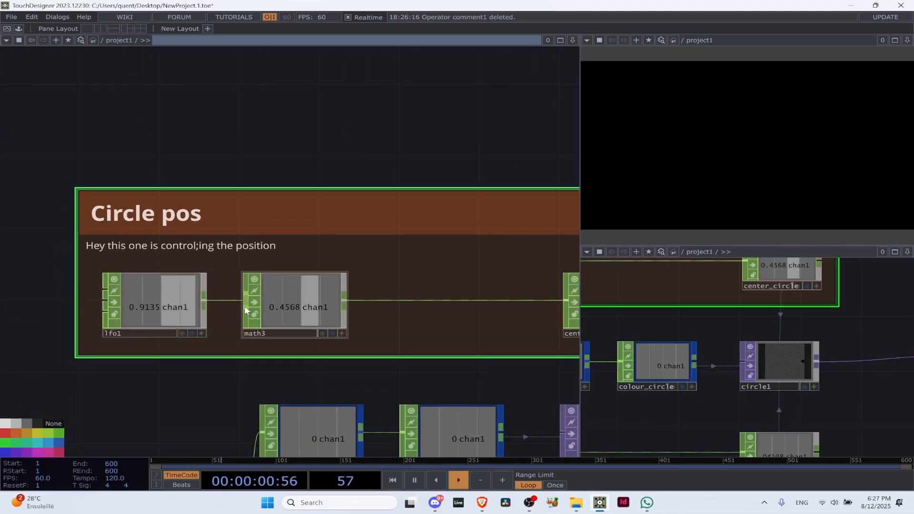
Move the Circle pos annotation with its nodes further up, leaving free space above circle1
drag(470, 380, 259, 261)
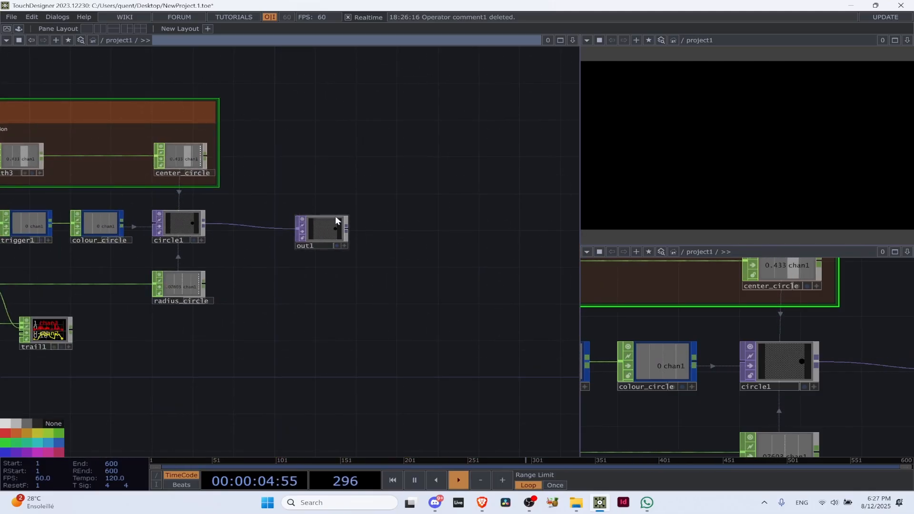
drag(195, 138, 307, 243)
mouse_move(181, 216)
mouse_down()
mouse_move(192, 78)
mouse_move(219, 85)
mouse_up()
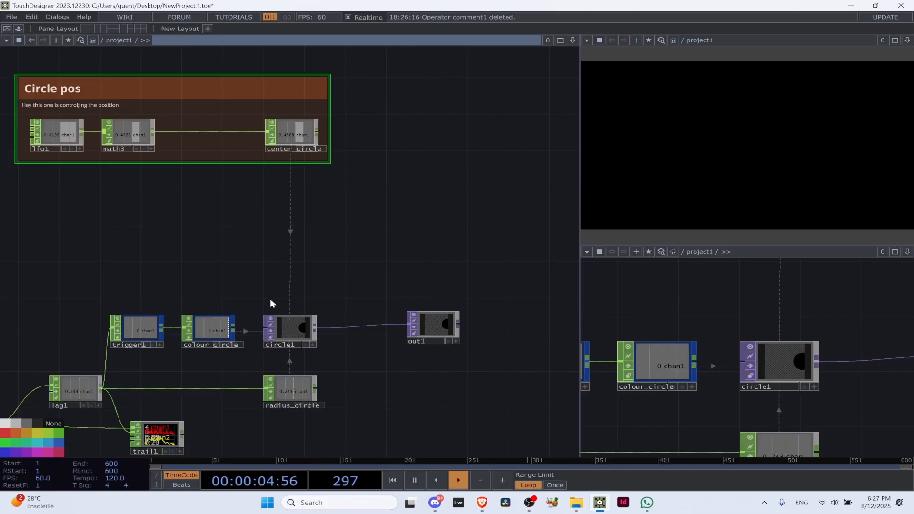
Add a Logic CHOP in the free space between the Circle pos annotation and the colour_circle node
key(Tab)
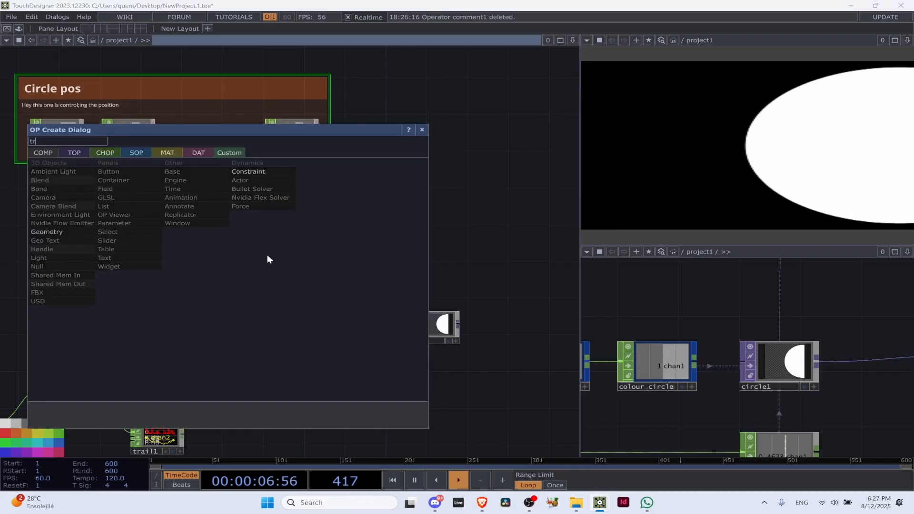
text(tr)
click(98, 151)
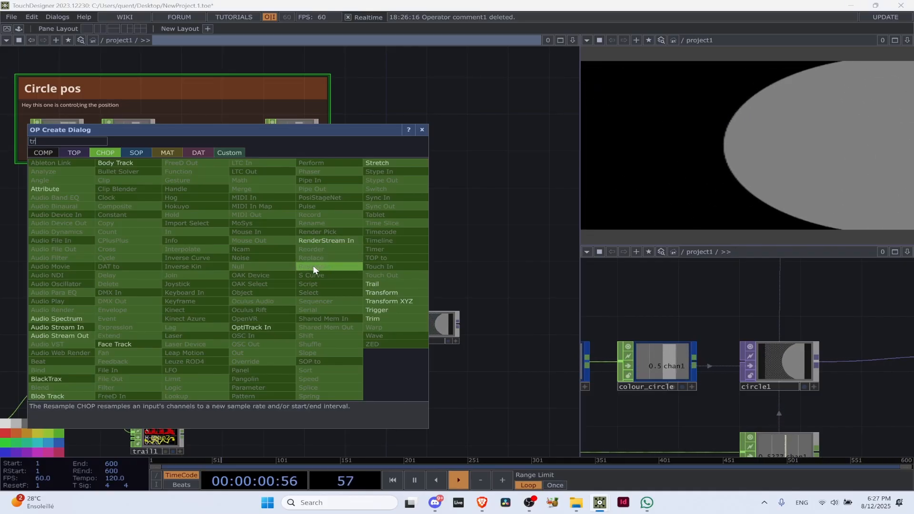
key(BackSpace)
key(BackSpace)
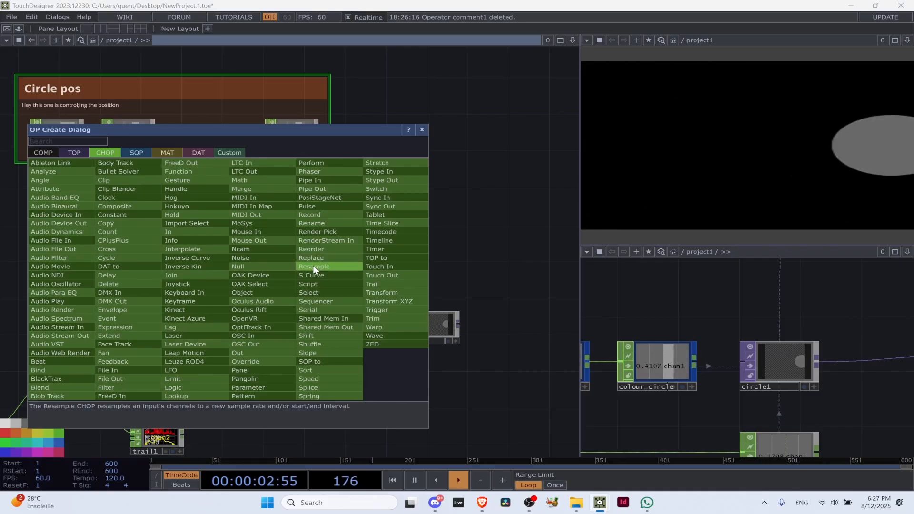
text(logic)
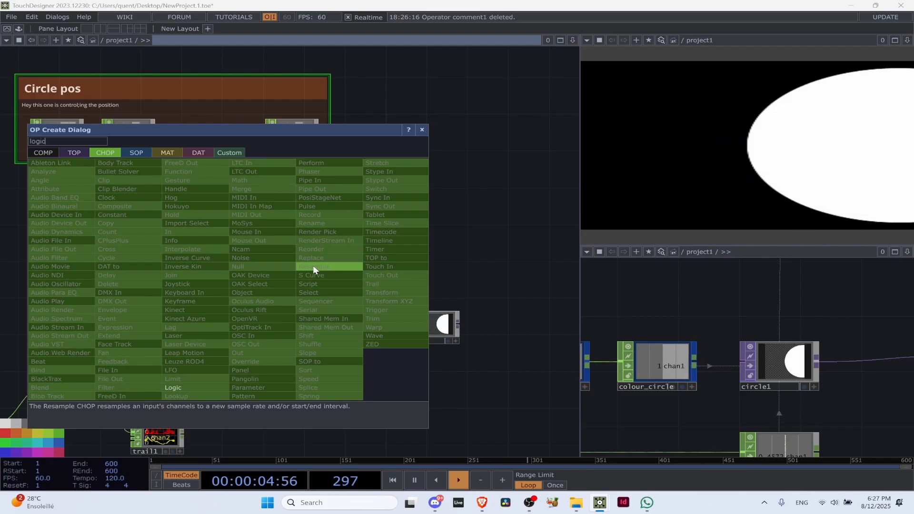
click(173, 388)
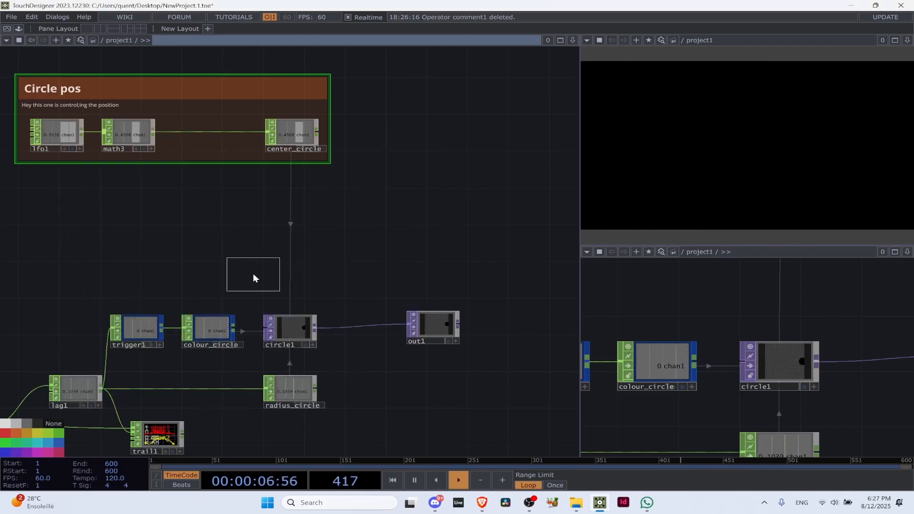
click(252, 273)
Position logic1 directly above trigger1
scroll(376, 290, up, 1)
scroll(219, 261, down, 3)
drag(185, 270, 127, 215)
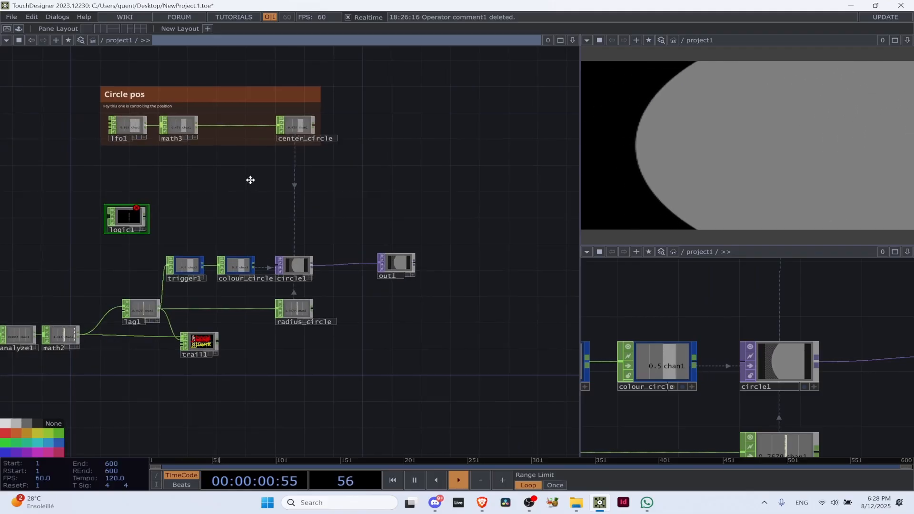
scroll(125, 334, up, 4)
scroll(125, 333, up, 1)
drag(329, 75, 252, 152)
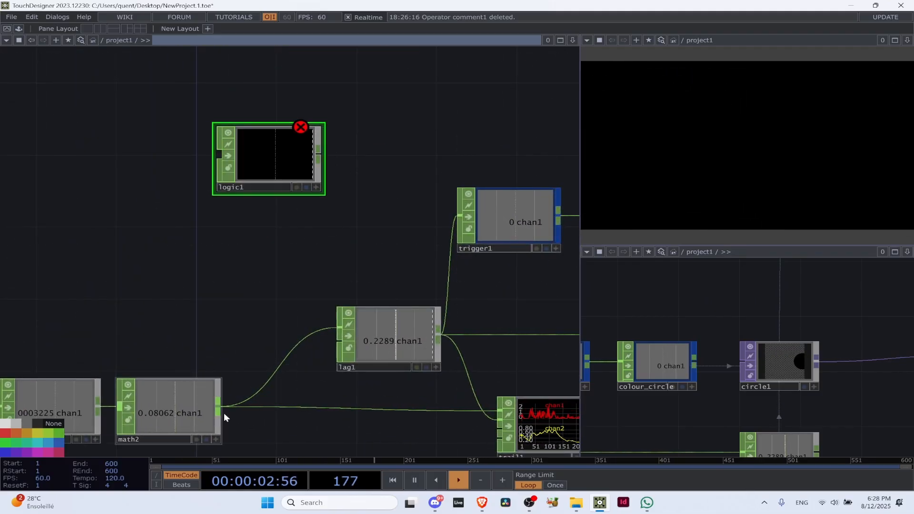
scroll(209, 412, up, 5)
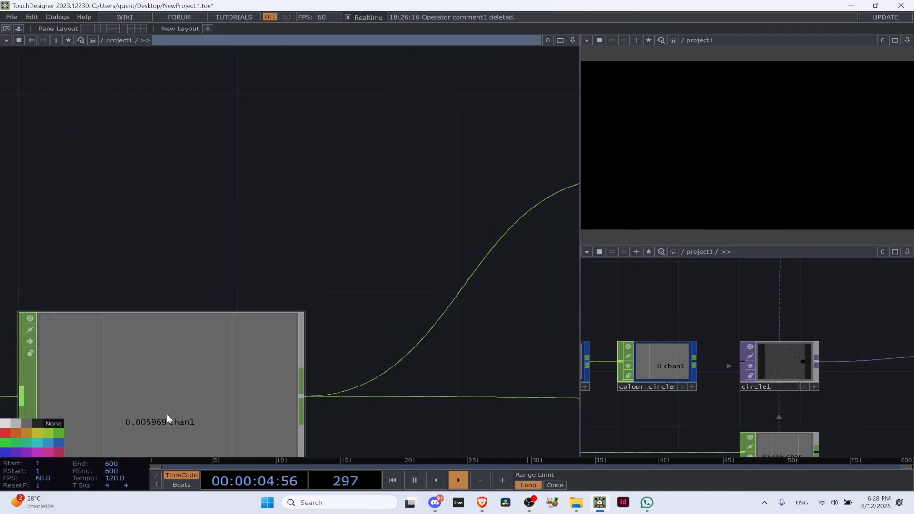
scroll(166, 414, down, 7)
drag(337, 253, 301, 270)
drag(163, 294, 313, 253)
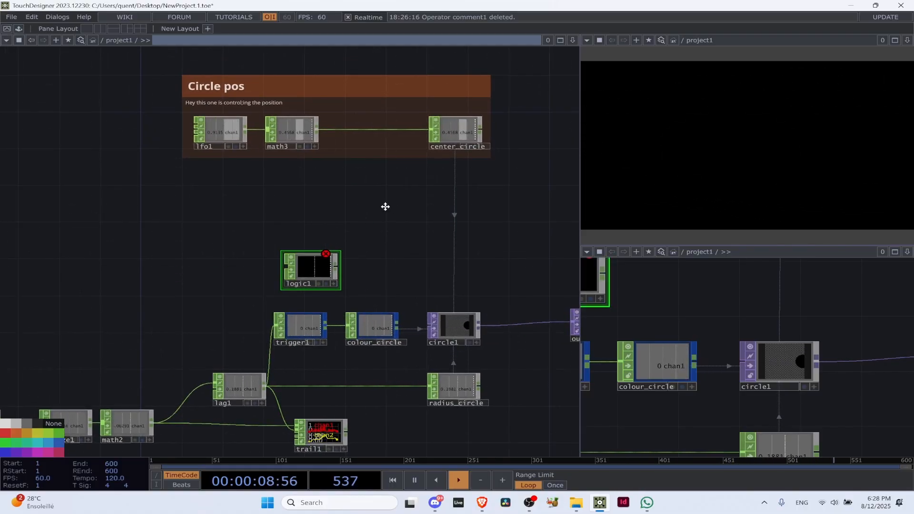
Wire lag1's output into logic1 and lower logic1 slightly towards trigger1
drag(385, 206, 332, 224)
click(230, 281)
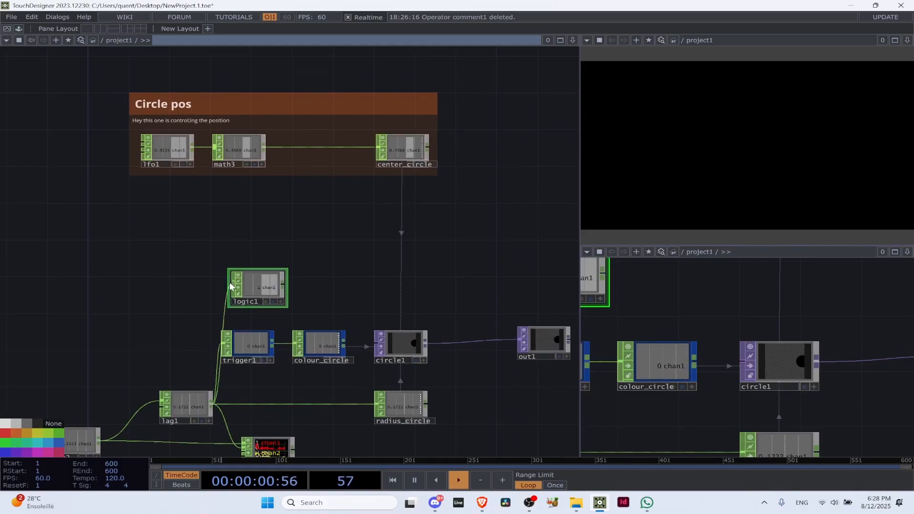
scroll(284, 282, up, 4)
scroll(285, 309, down, 3)
scroll(286, 309, up, 1)
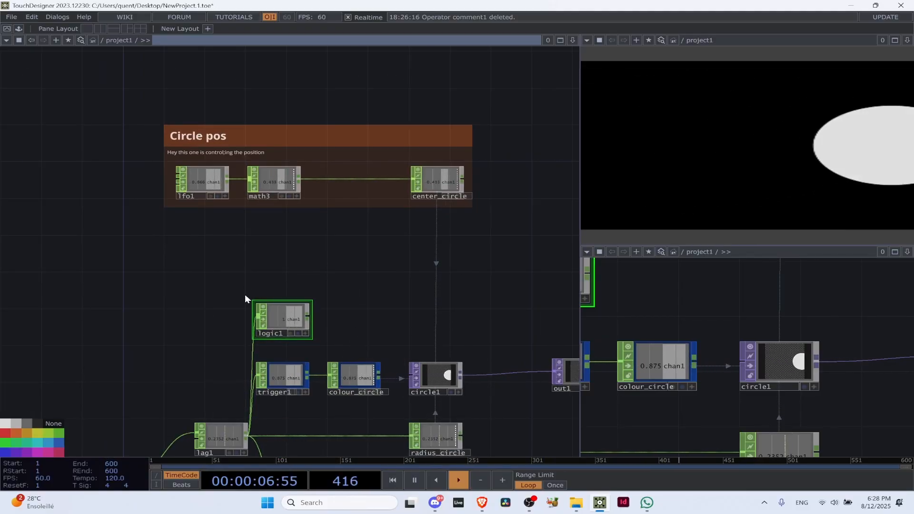
drag(267, 322, 267, 331)
Add an Annotate COMP below Circle pos and enlarge it to enclose logic1, trigger1 and colour_circle
key(Tab)
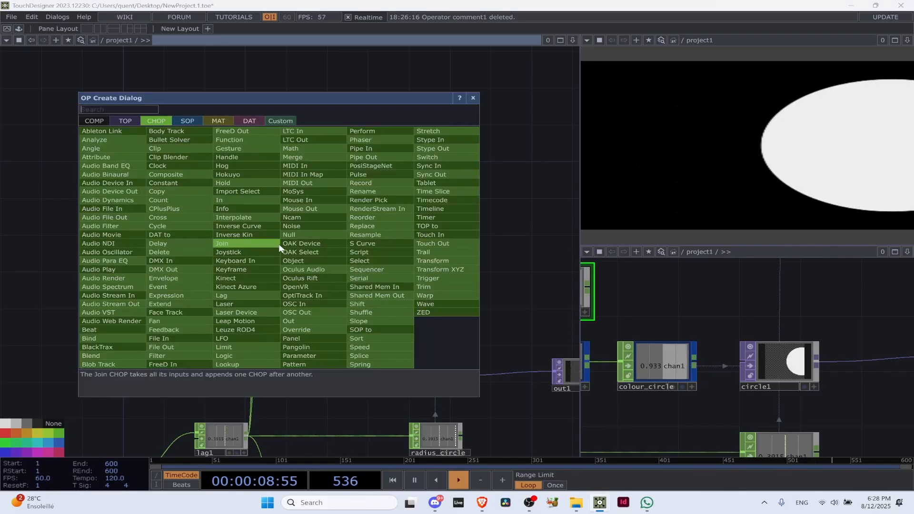
text(annotae)
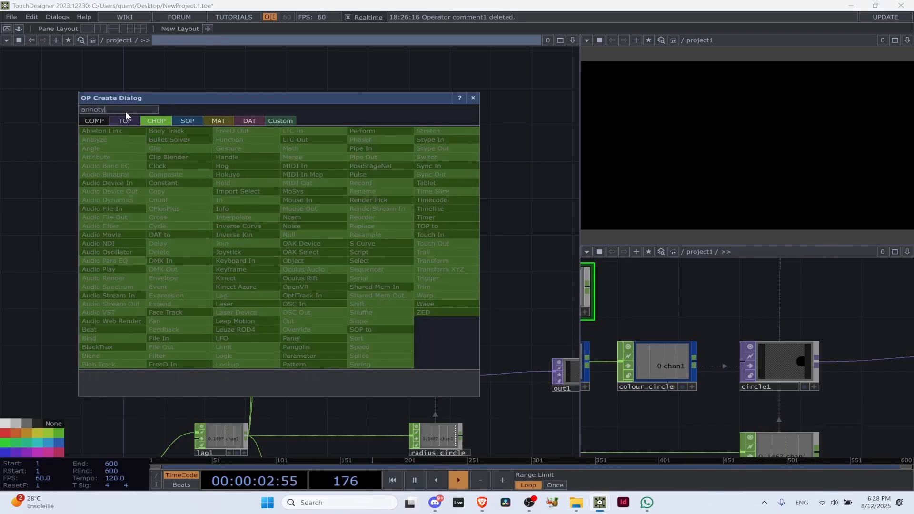
click(98, 118)
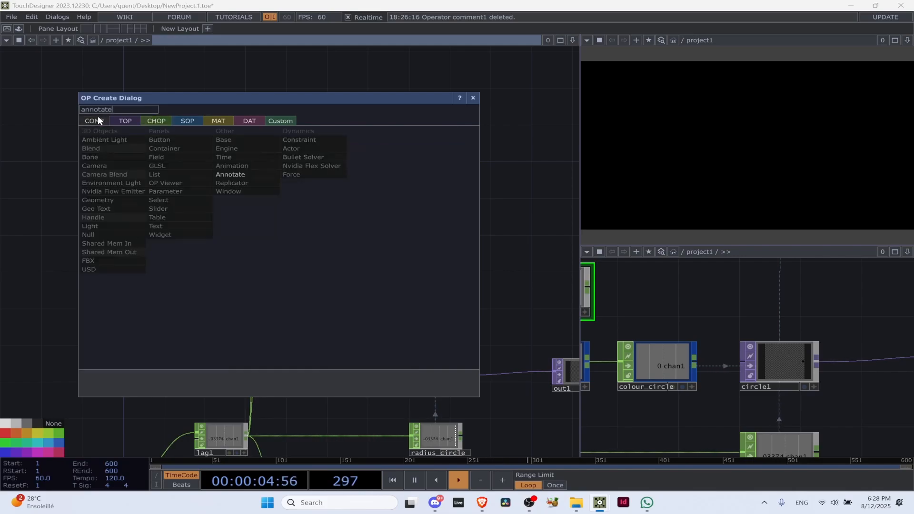
key(Return)
click(242, 265)
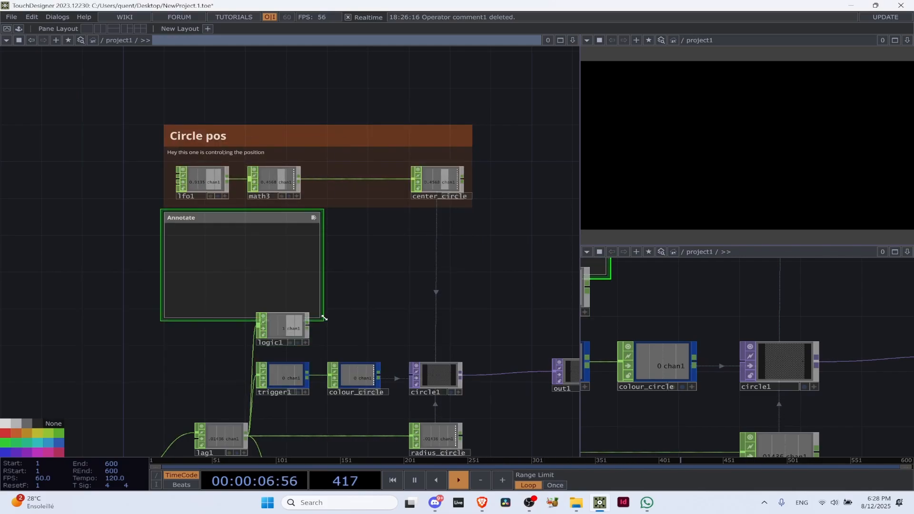
drag(320, 317, 394, 404)
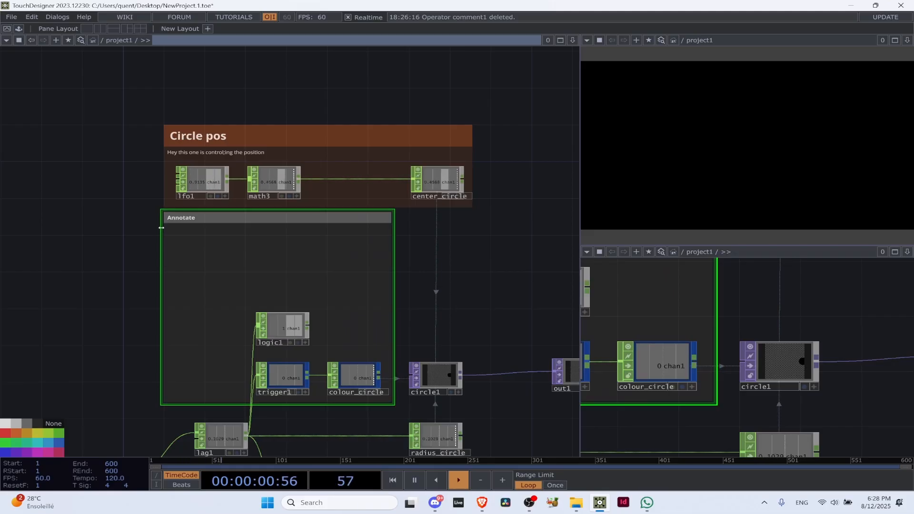
Move the Circle pos annotation up, clear of the new annotation, and refit its lower-left corner around lfo1
drag(160, 209, 216, 242)
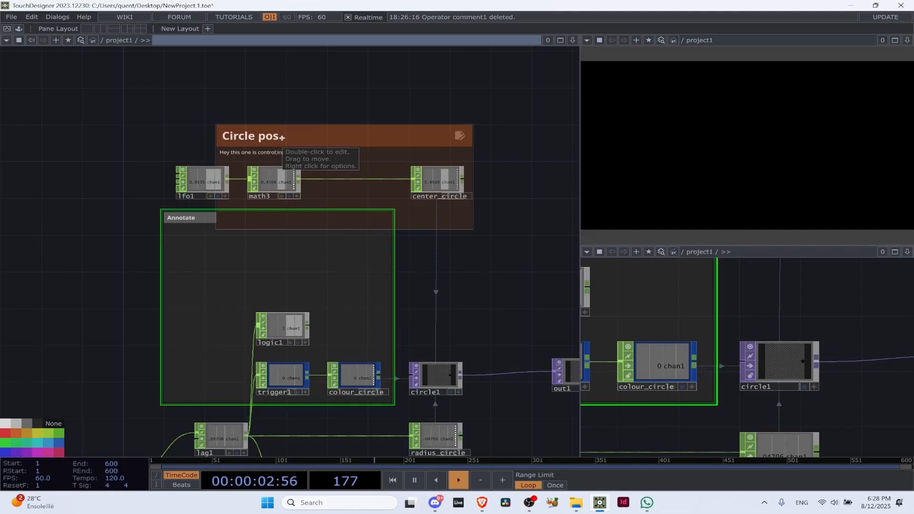
drag(284, 138, 262, 80)
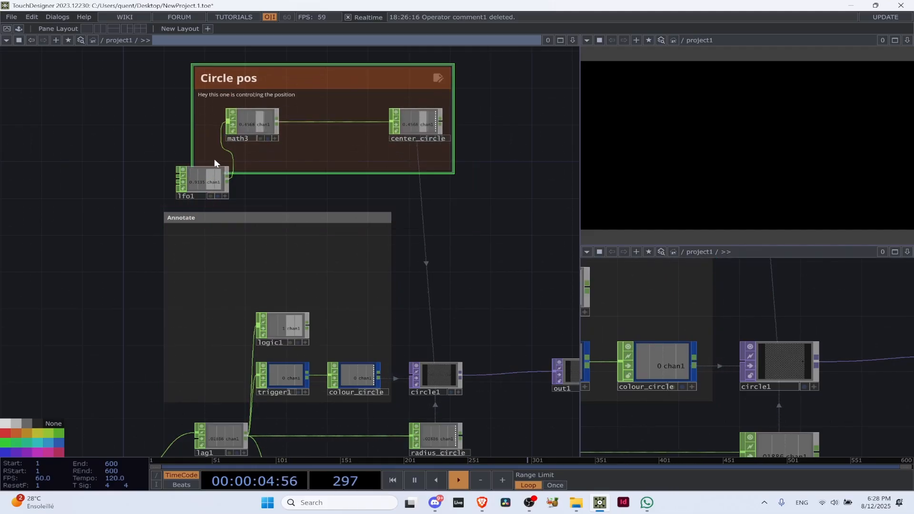
drag(193, 174, 136, 158)
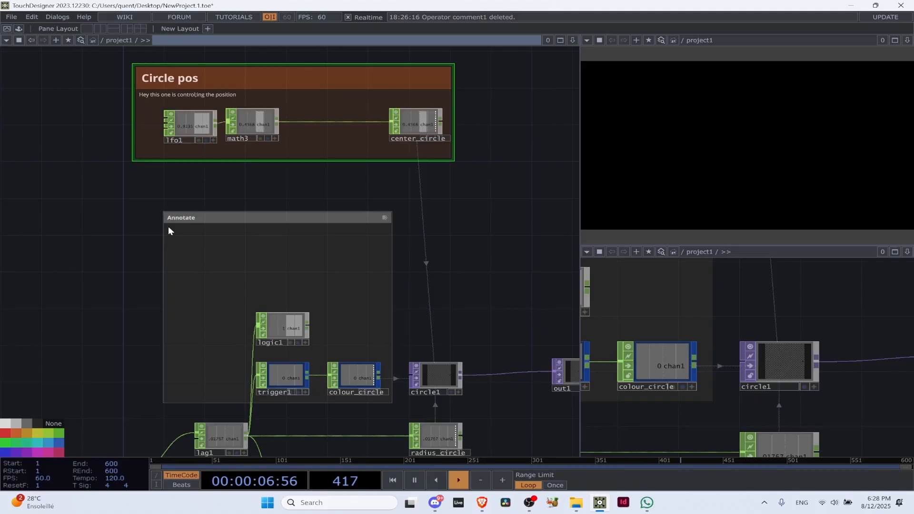
Title the new annotation "Event managers" in blue and shrink it to fit tightly around logic1, trigger1 and colour_circle
click(178, 214)
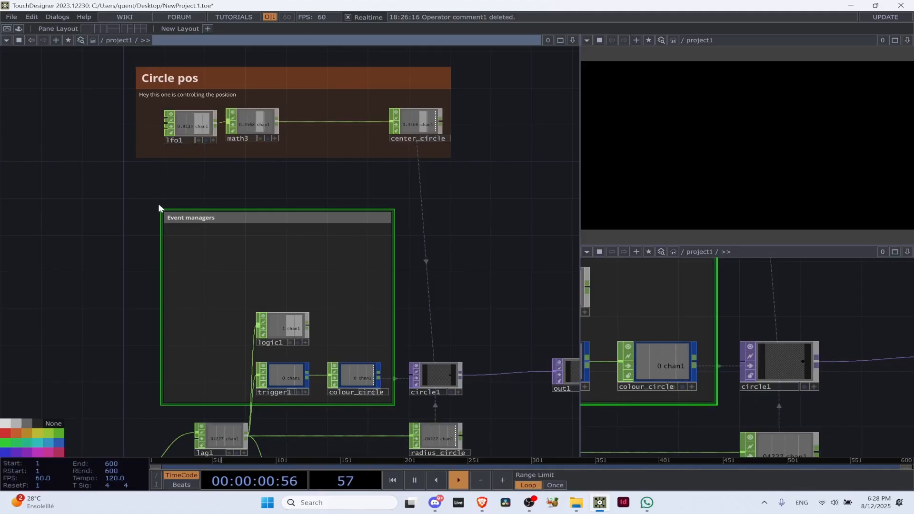
drag(158, 205, 247, 286)
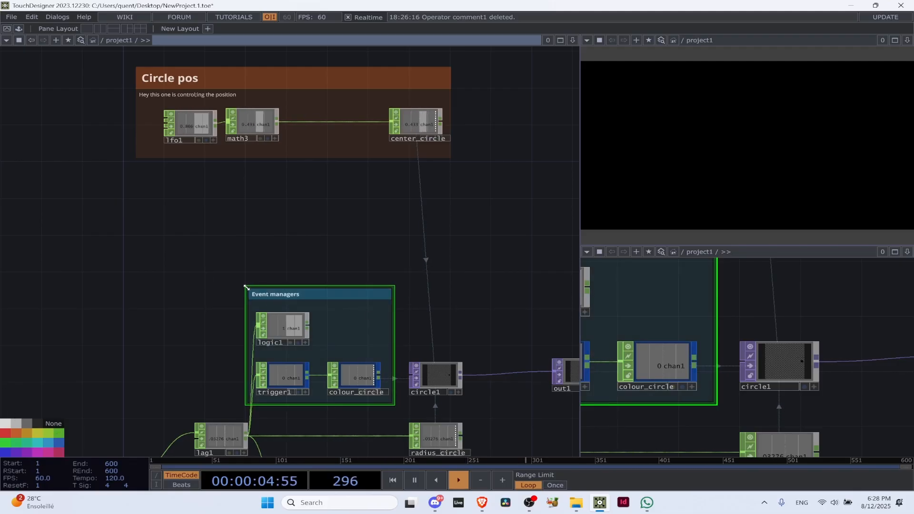
Select logic1 in the Event managers annotation and show its parameters
scroll(305, 312, up, 5)
click(260, 350)
scroll(261, 347, down, 5)
drag(298, 254, 321, 164)
scroll(257, 333, up, 5)
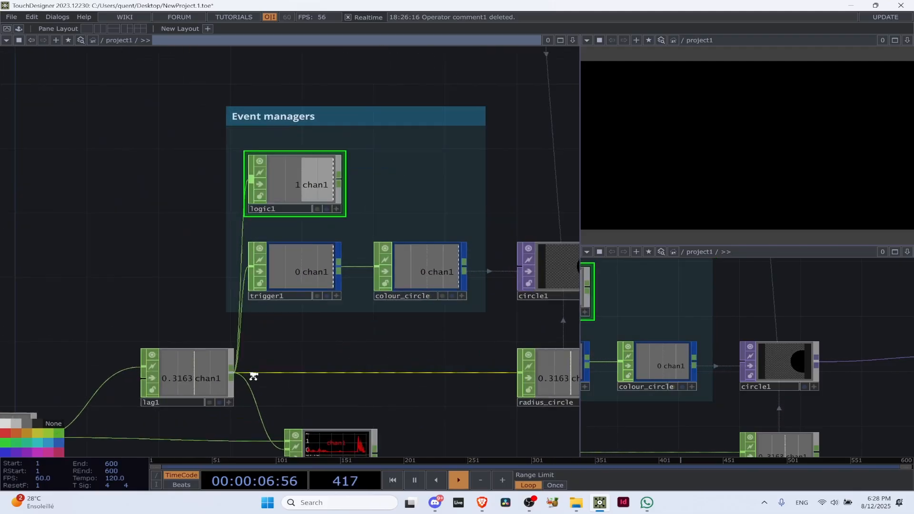
scroll(271, 80, down, 5)
drag(221, 82, 105, 209)
key(p)
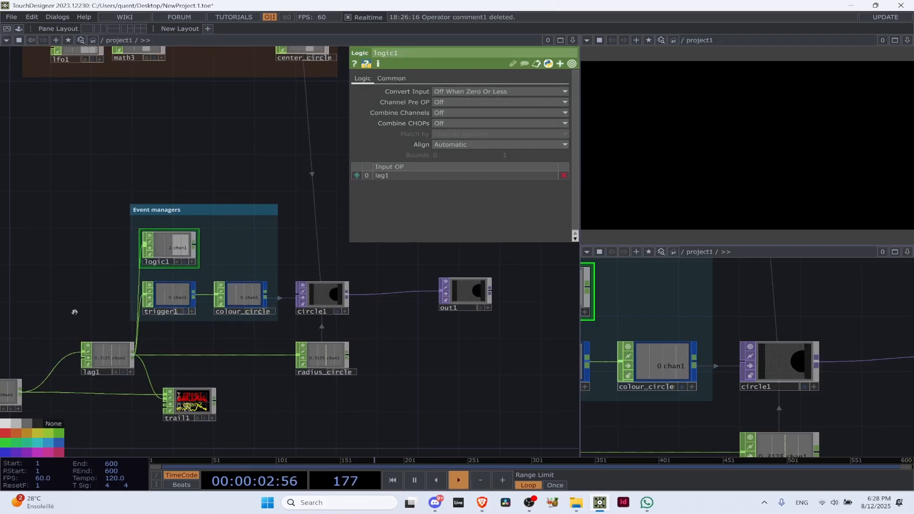
Review logic1's Convert Input options and set it to On When Value Changed
scroll(96, 347, up, 3)
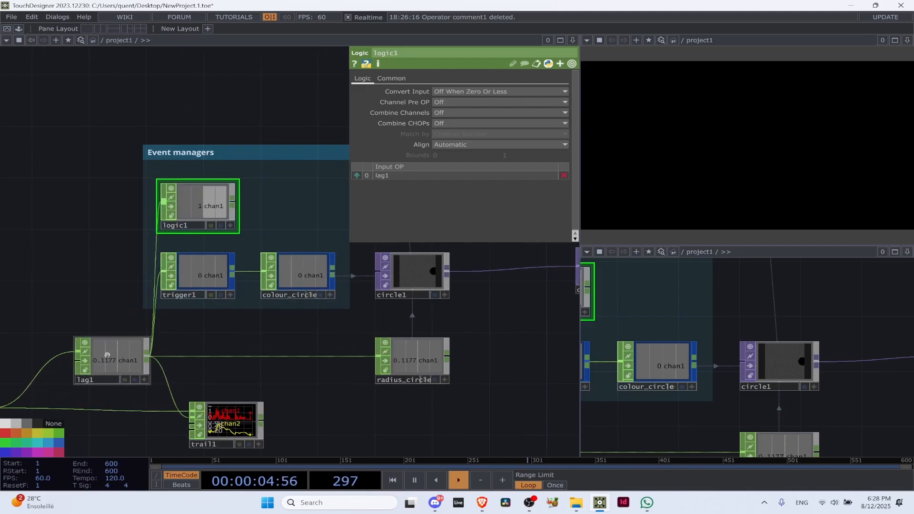
click(478, 93)
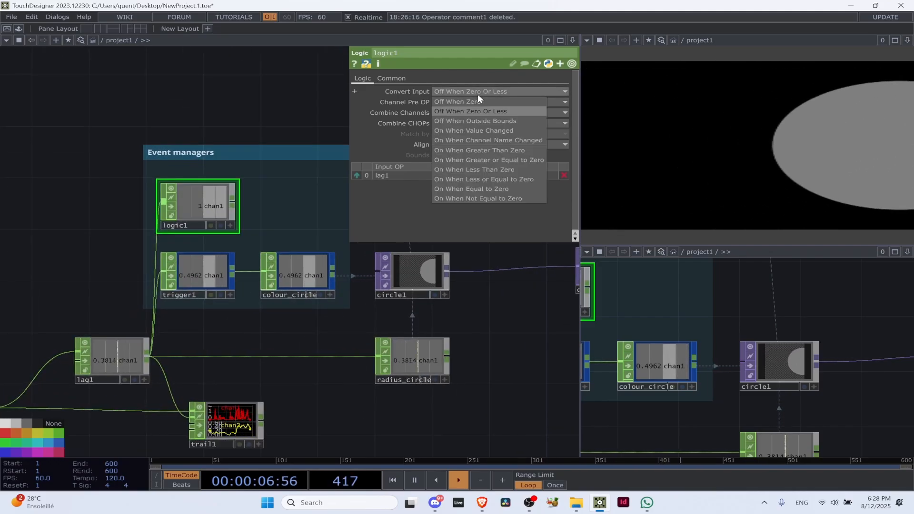
click(481, 90)
click(481, 91)
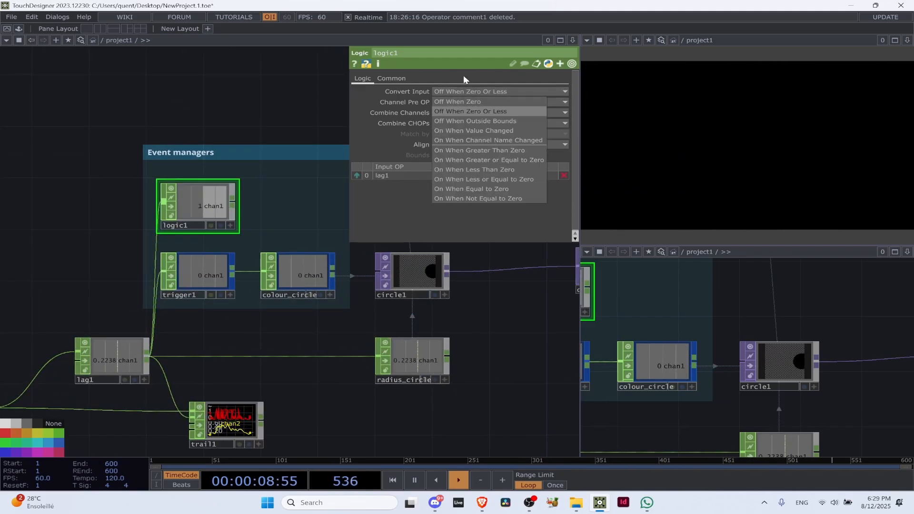
click(465, 93)
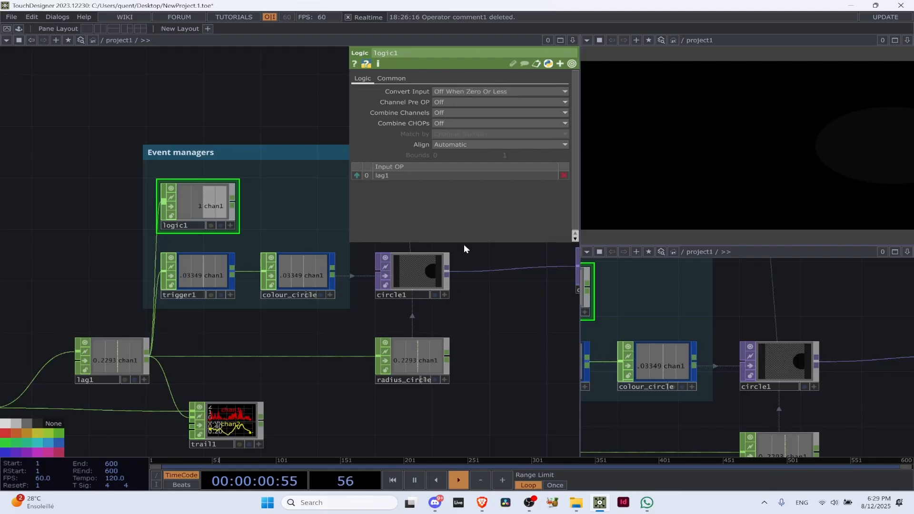
click(484, 90)
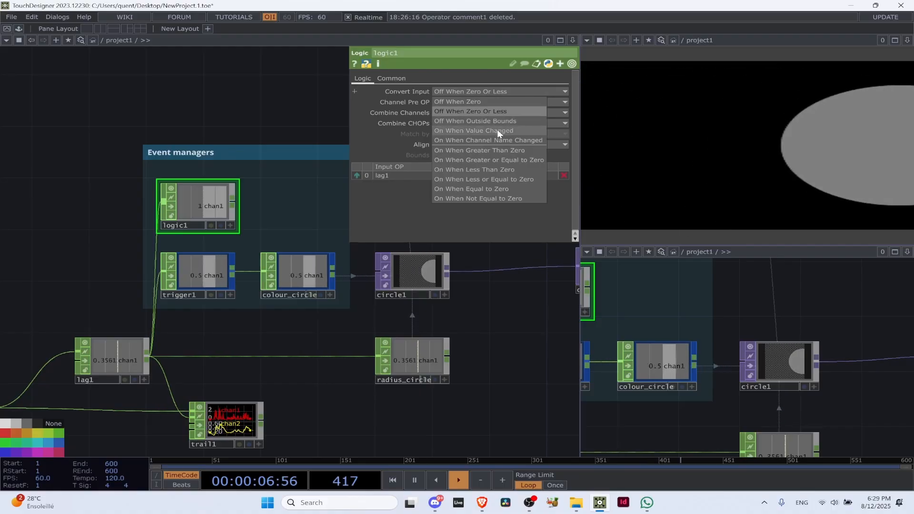
click(497, 130)
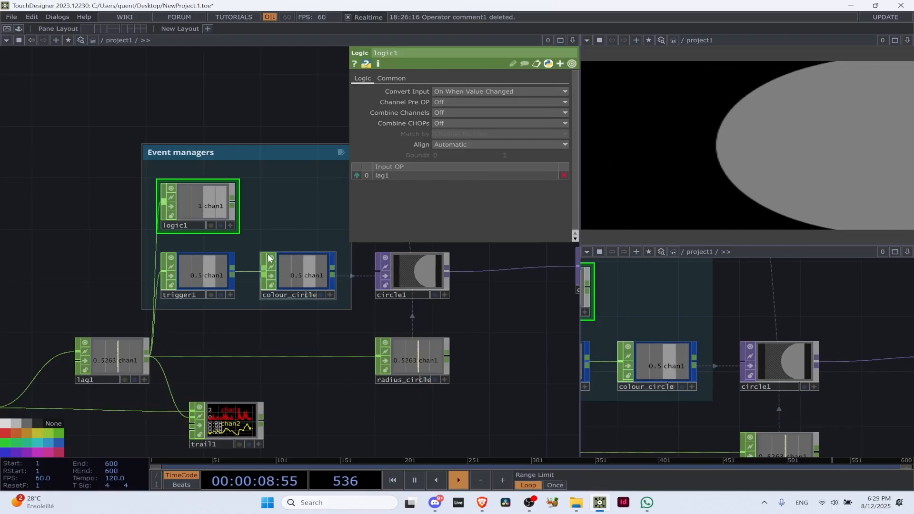
Insert a Limit CHOP on the wire between lag1 and logic1, placed just outside the Event managers annotation
scroll(217, 208, up, 2)
scroll(217, 208, up, 3)
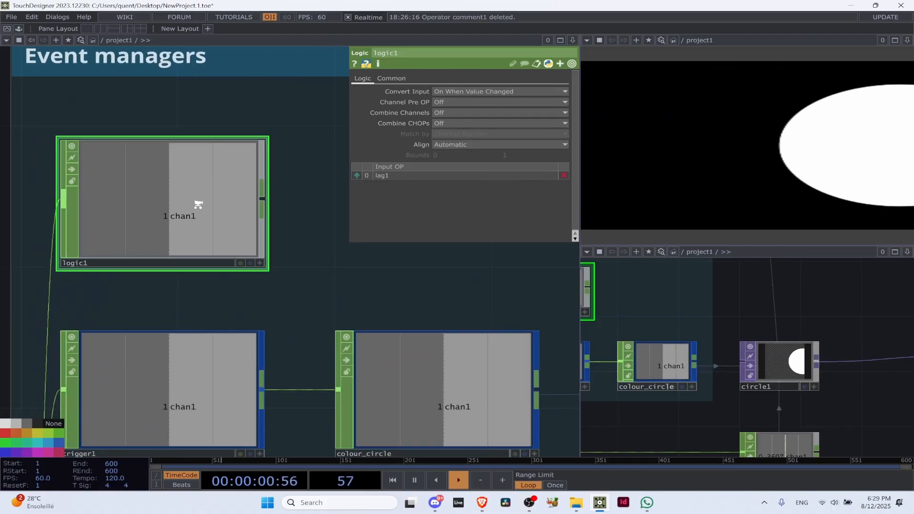
scroll(198, 202, down, 5)
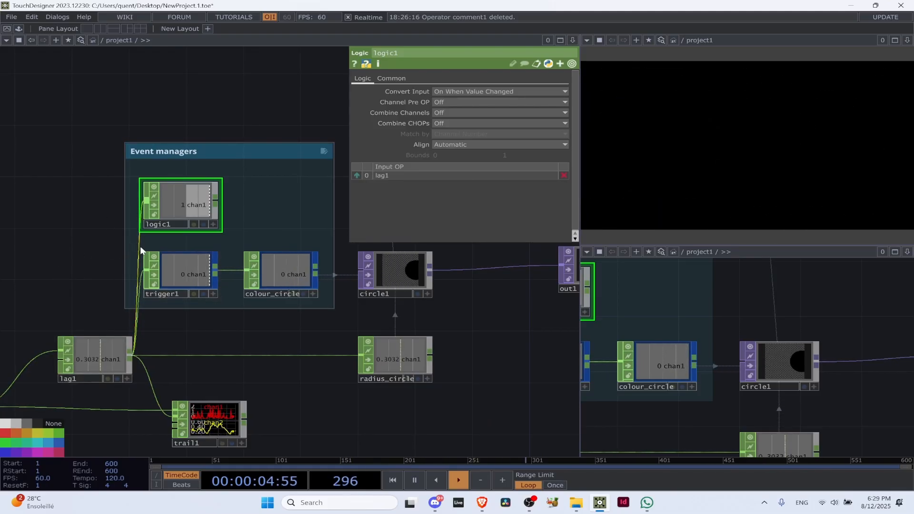
right_click(141, 232)
click(157, 235)
text(limit)
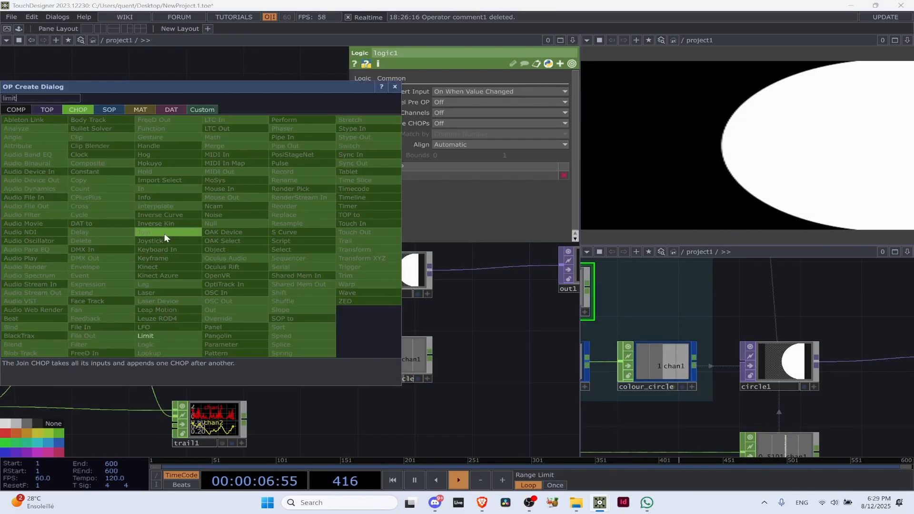
click(141, 336)
click(75, 193)
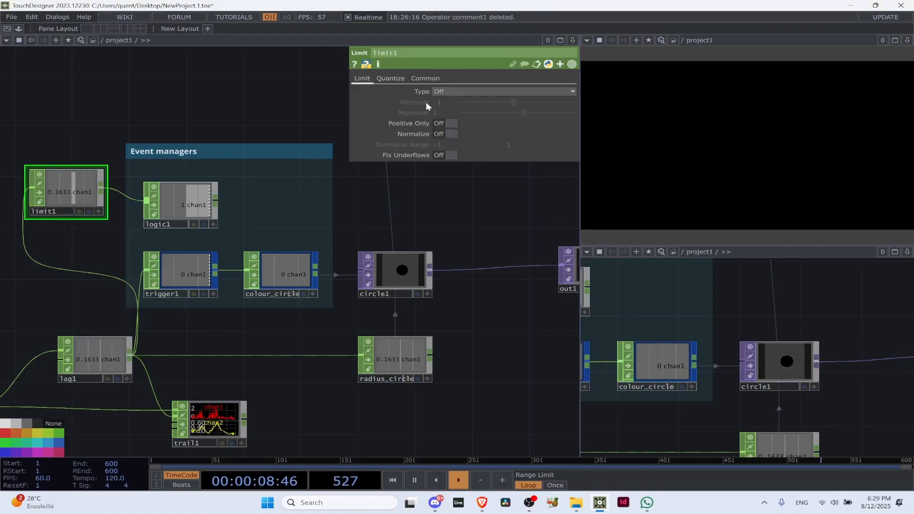
Set limit1's Type to Clamp with a Minimum of 0.9
click(446, 121)
click(460, 101)
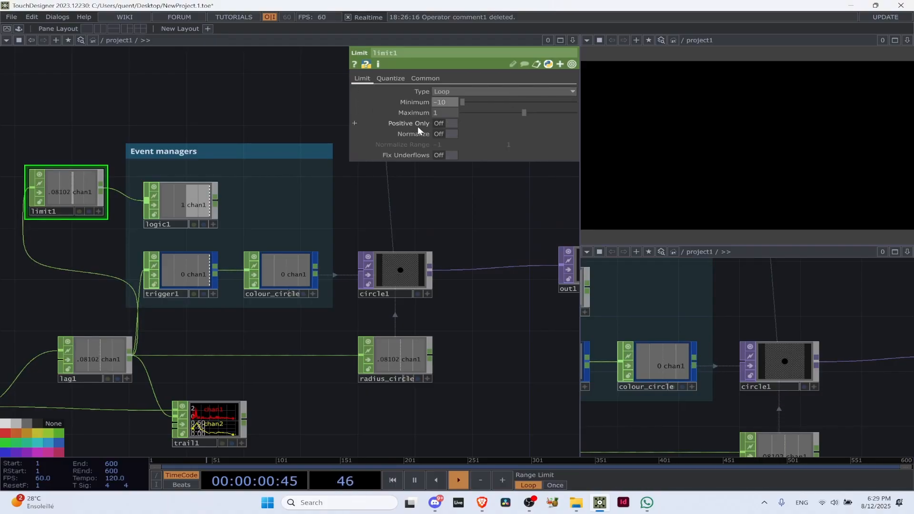
text(0..9)
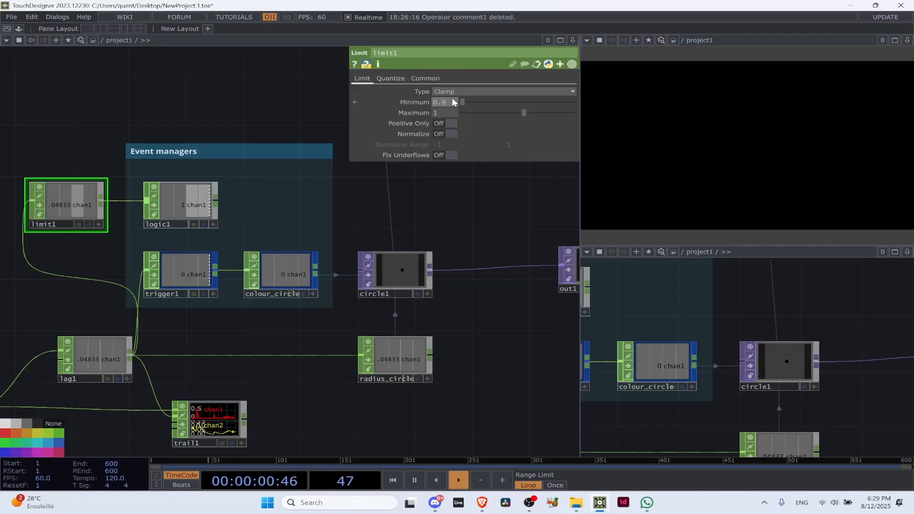
click(136, 135)
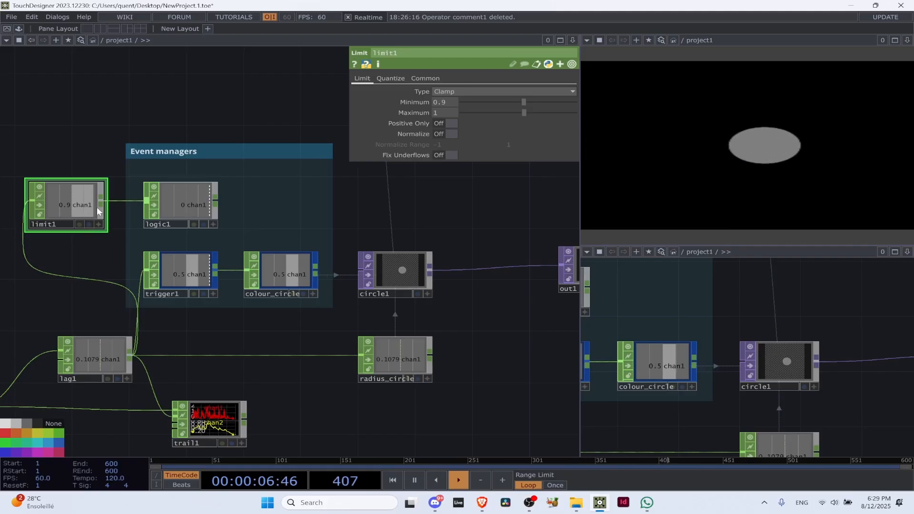
Examine logic1's Convert Input, Channel Pre OP and Combine Channels options and its common parameters
click(189, 205)
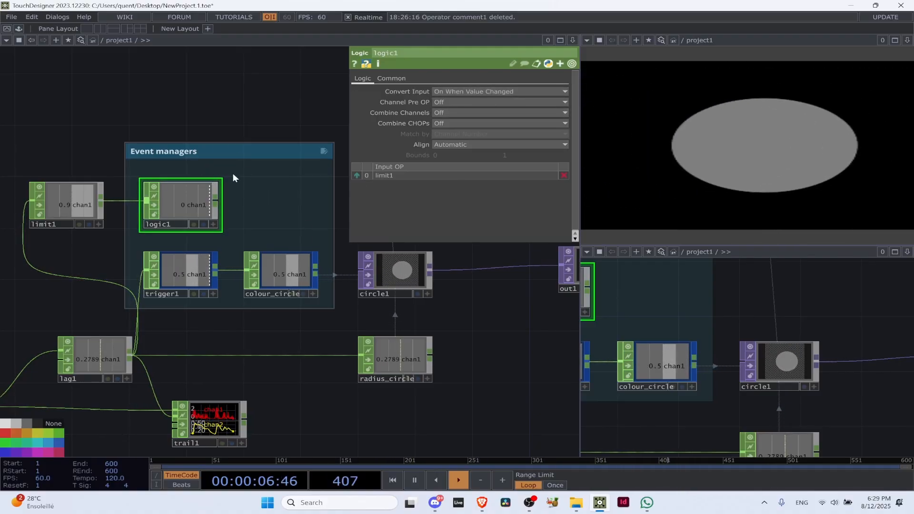
click(496, 90)
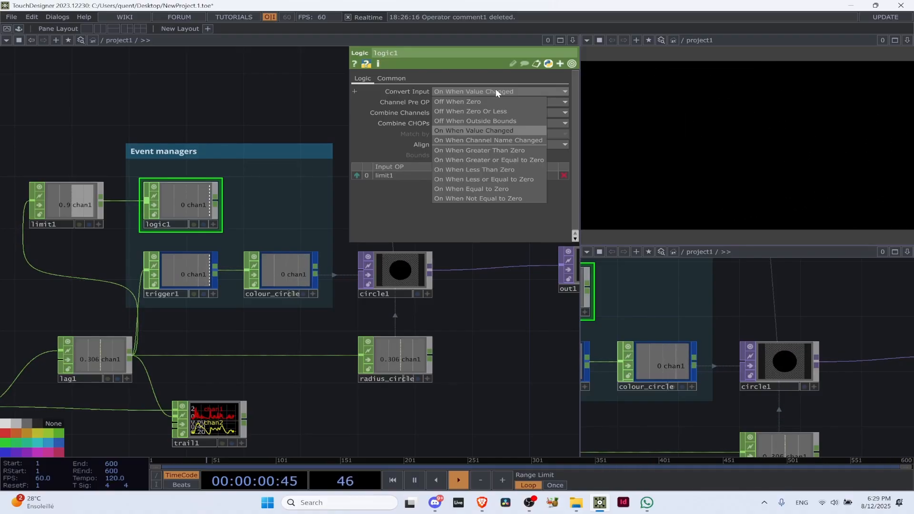
click(496, 90)
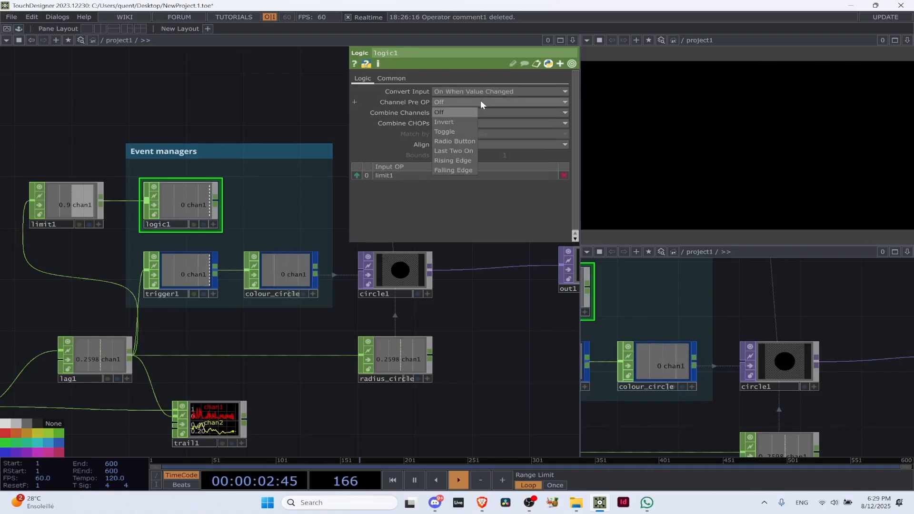
click(475, 111)
click(475, 112)
click(475, 112)
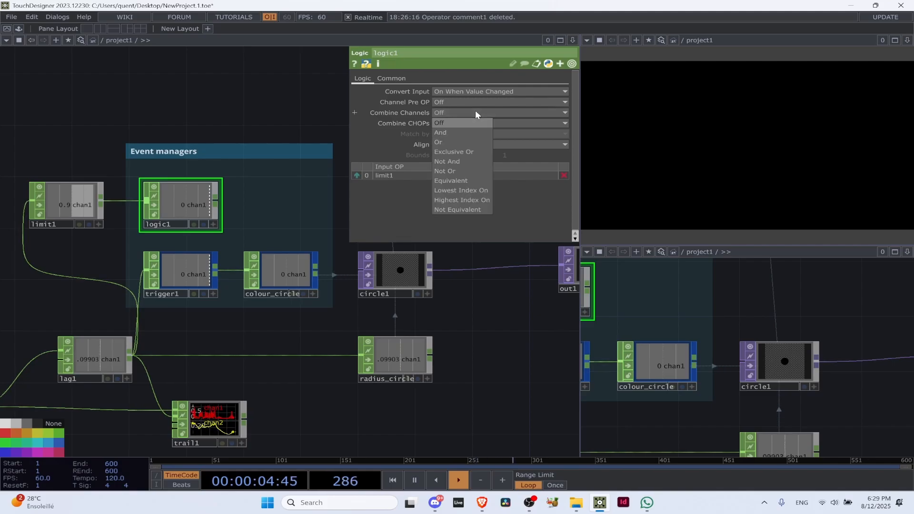
click(475, 112)
click(469, 91)
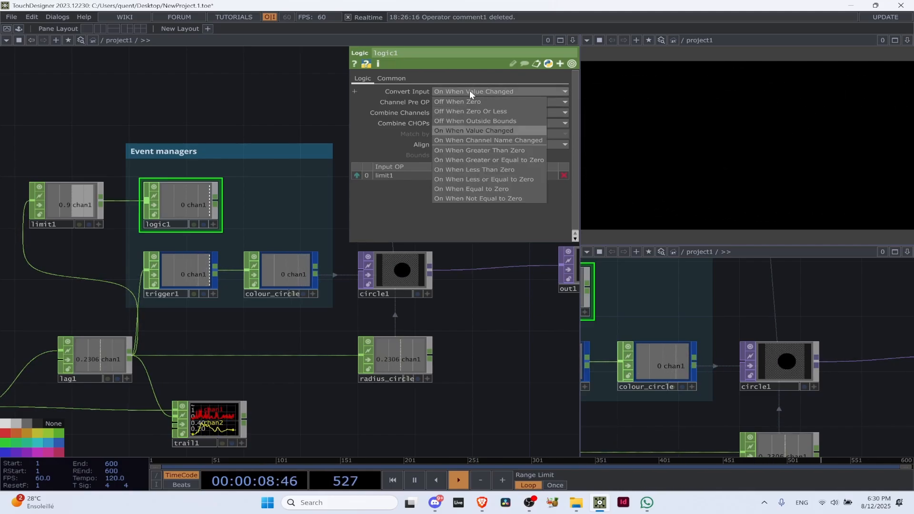
click(390, 79)
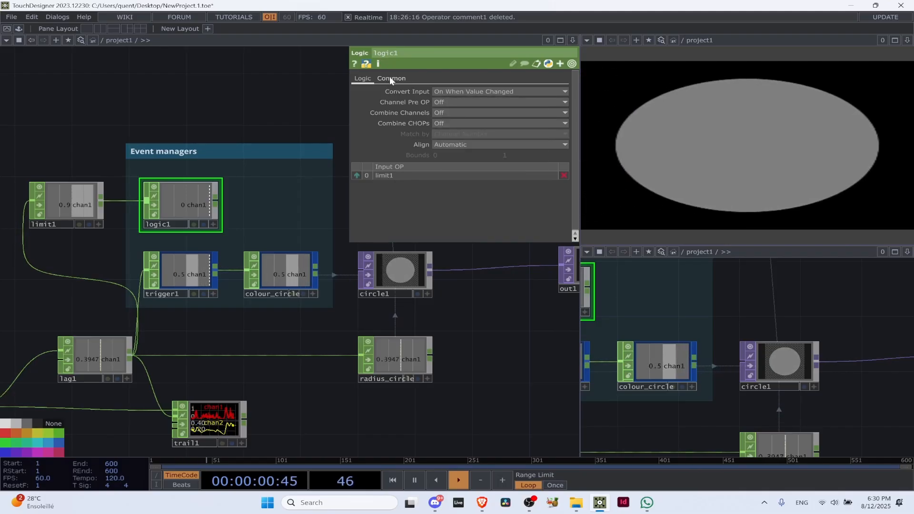
click(391, 78)
click(363, 78)
click(489, 92)
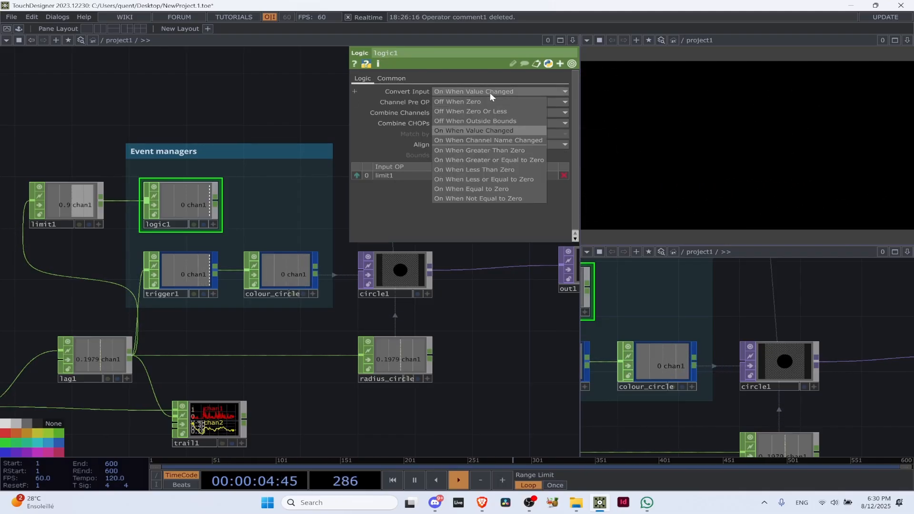
Delete limit1 so that lag1 feeds logic1 directly, and select logic1
click(65, 216)
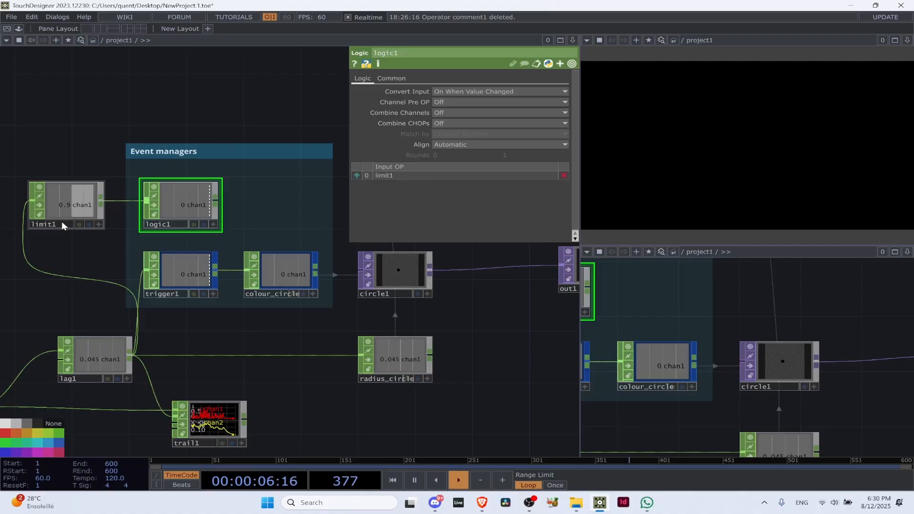
click(79, 198)
key(Delete)
click(195, 196)
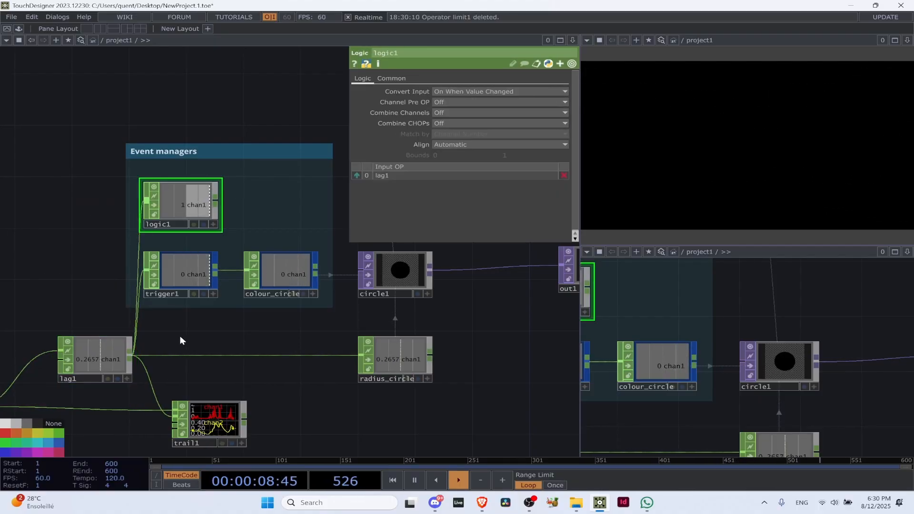
Check trigger1's Trigger Threshold setting for comparison, and return to logic1's parameters
scroll(187, 250, up, 3)
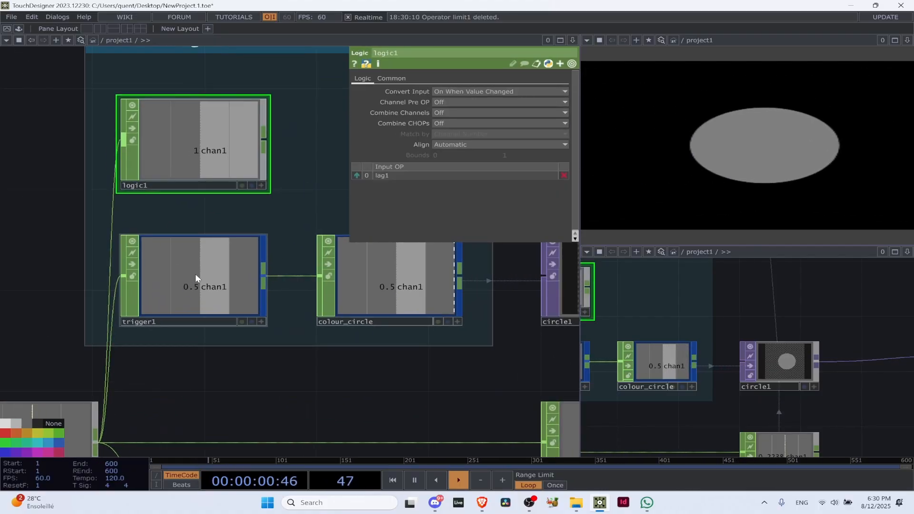
click(202, 270)
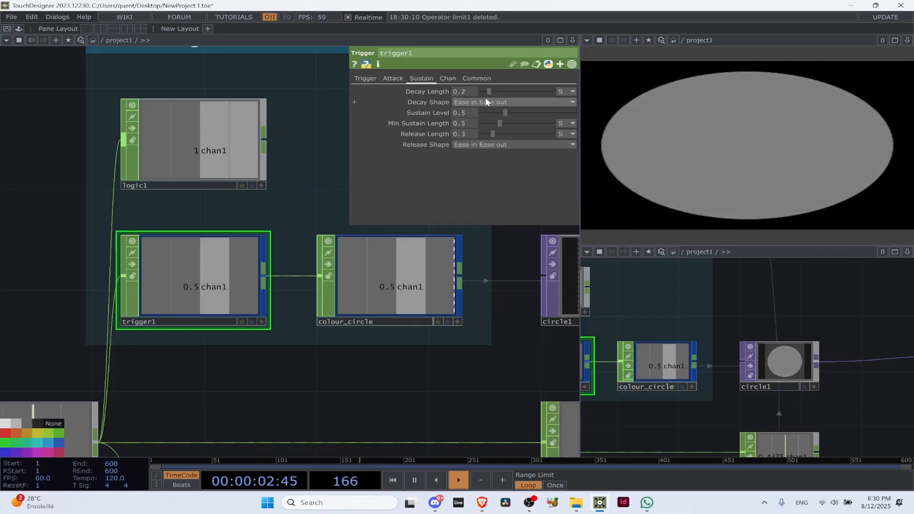
click(366, 78)
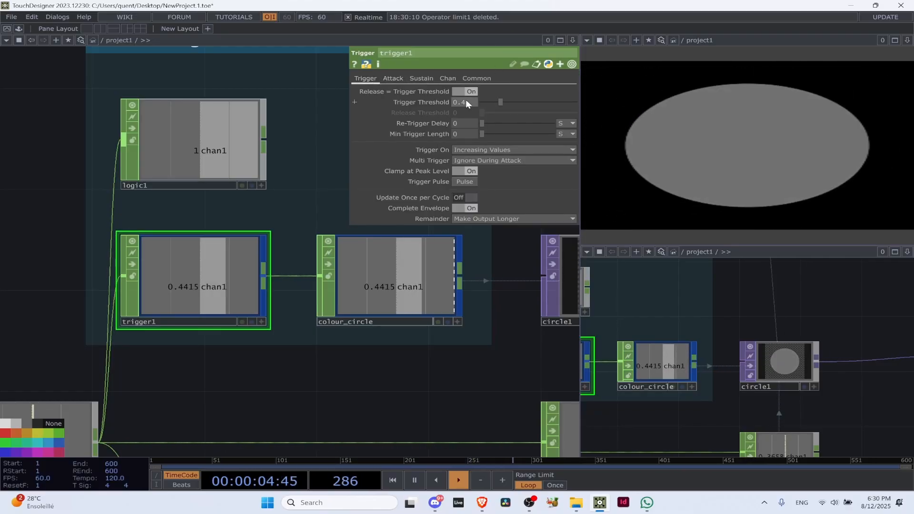
click(124, 146)
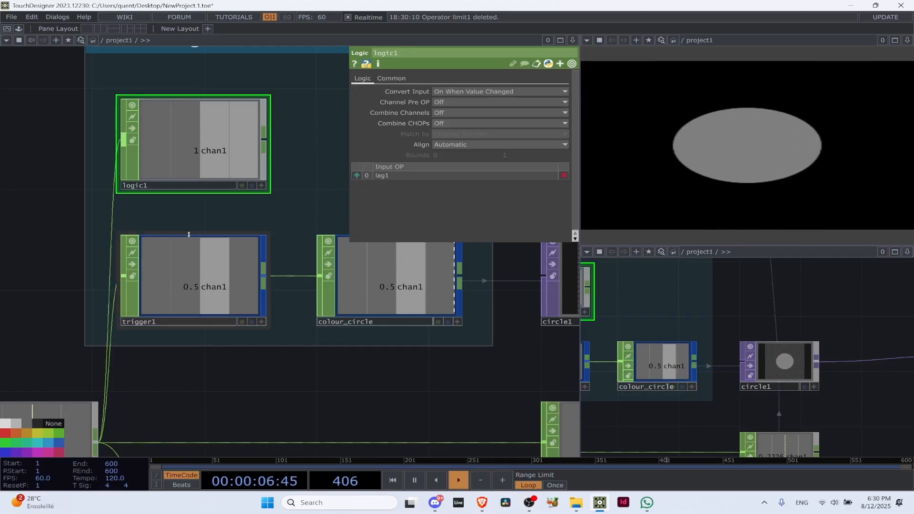
scroll(177, 218, down, 5)
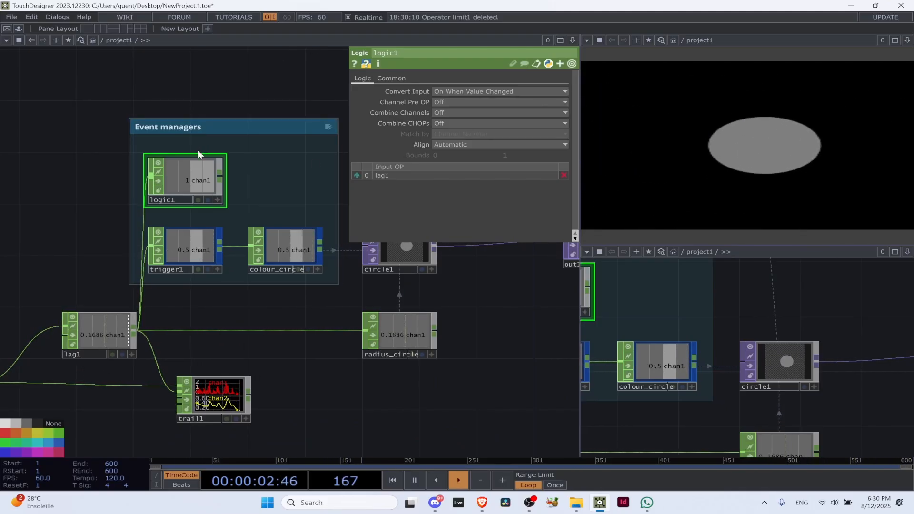
Set logic1's Convert Input to Off When Outside Bounds with a lower bound of 0.4, matching trigger1's threshold
click(484, 89)
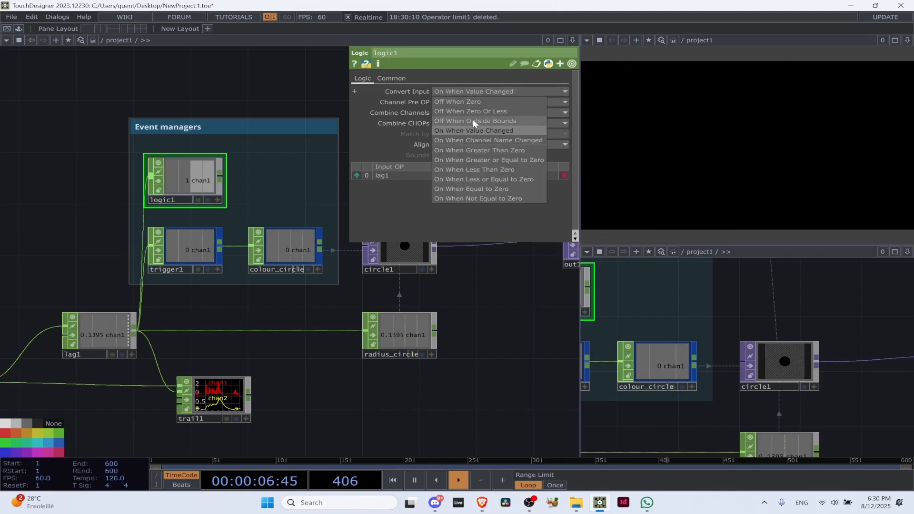
click(473, 120)
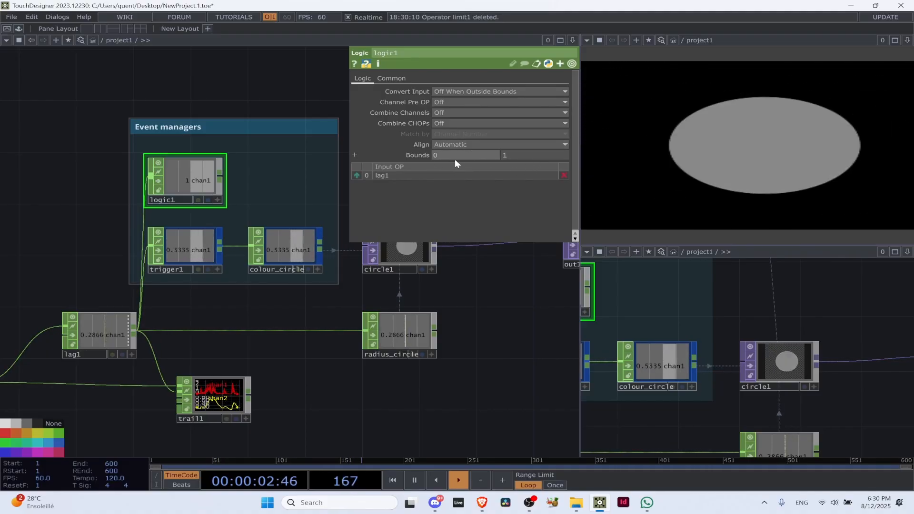
click(190, 240)
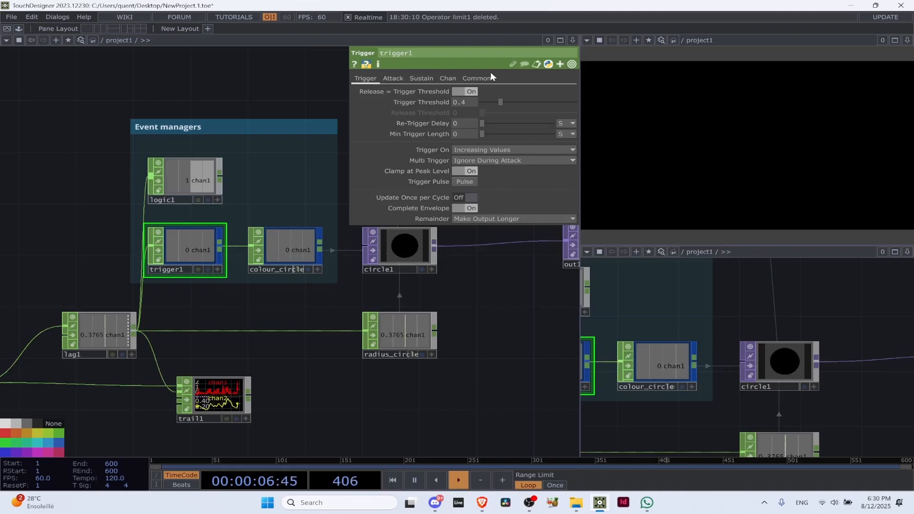
click(176, 180)
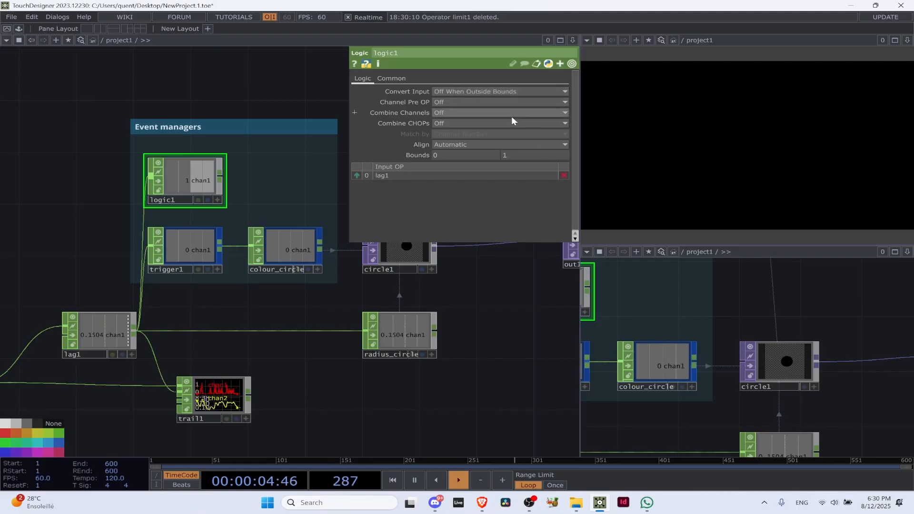
click(470, 154)
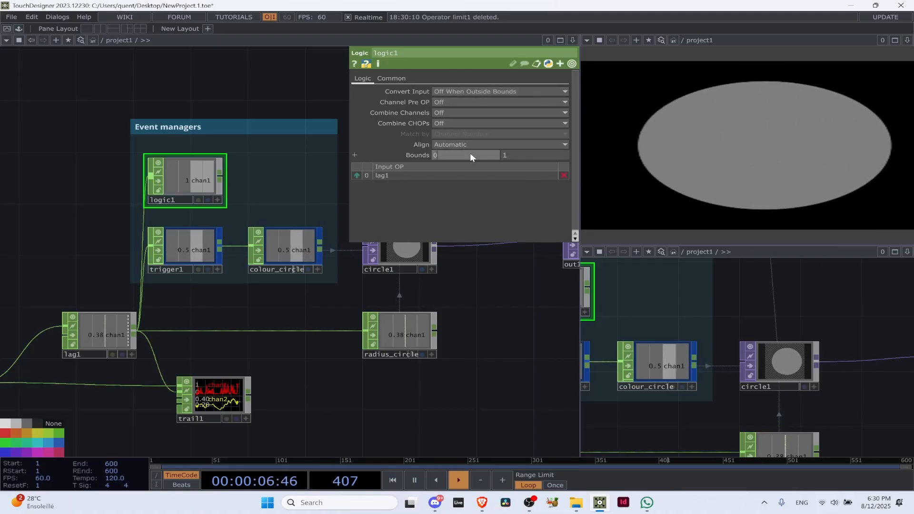
text(0.4)
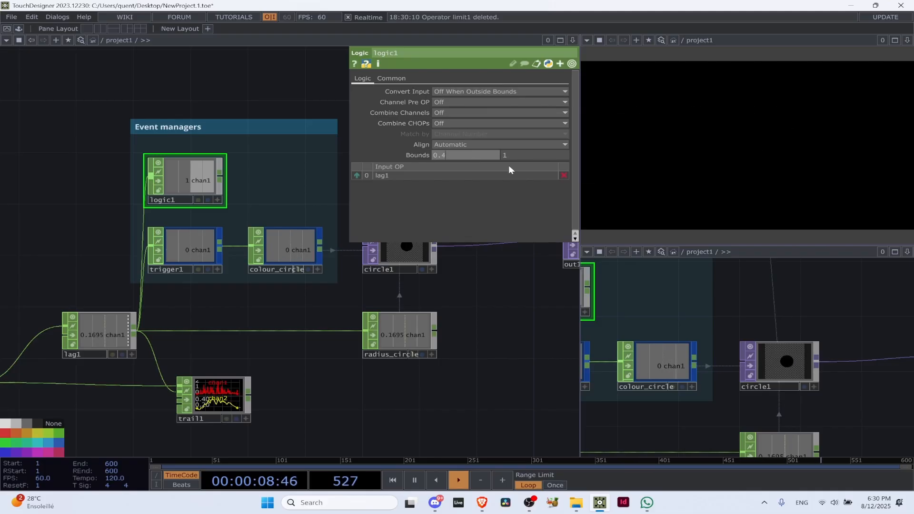
key(Return)
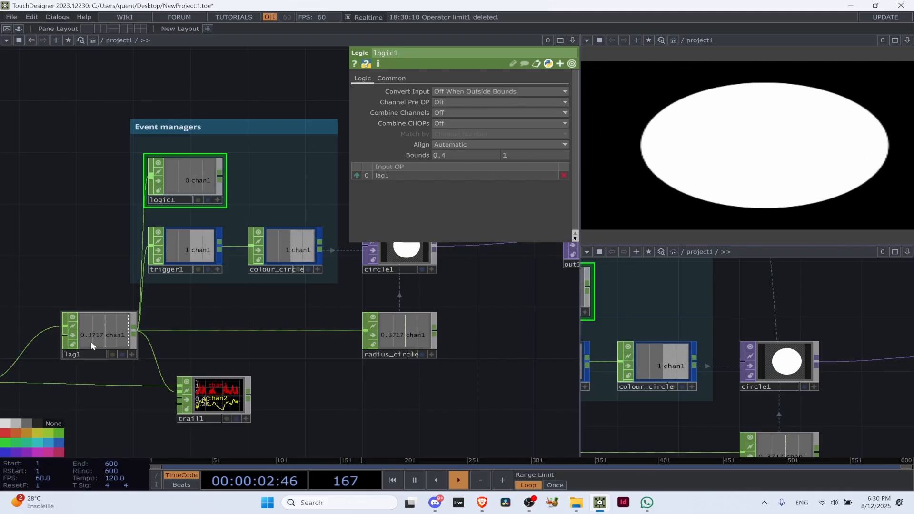
Compare lag1's changing value with the on/off output of logic1 and the envelope of trigger1
scroll(93, 336, up, 4)
scroll(91, 335, up, 6)
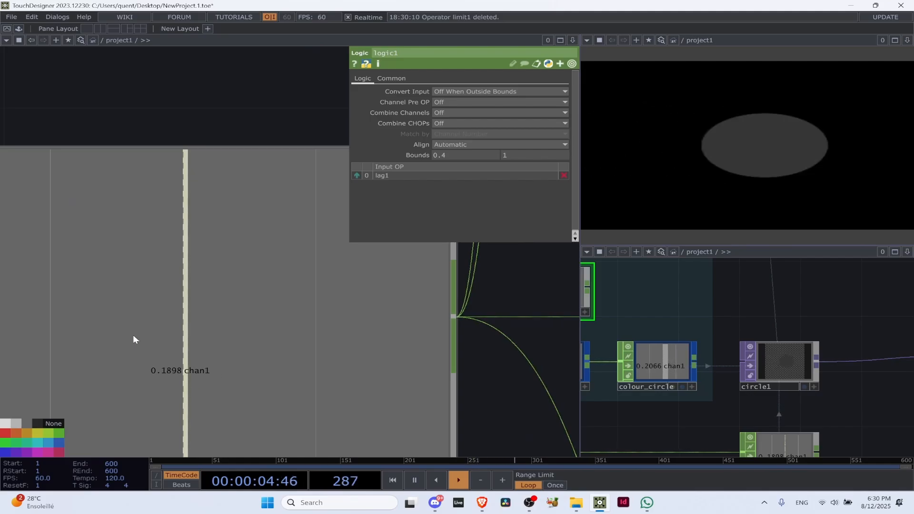
scroll(185, 354, down, 10)
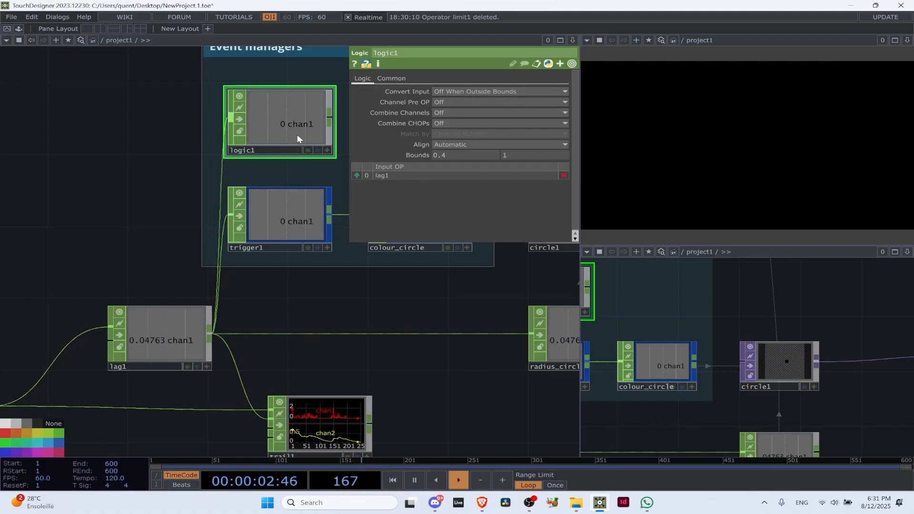
scroll(298, 134, down, 4)
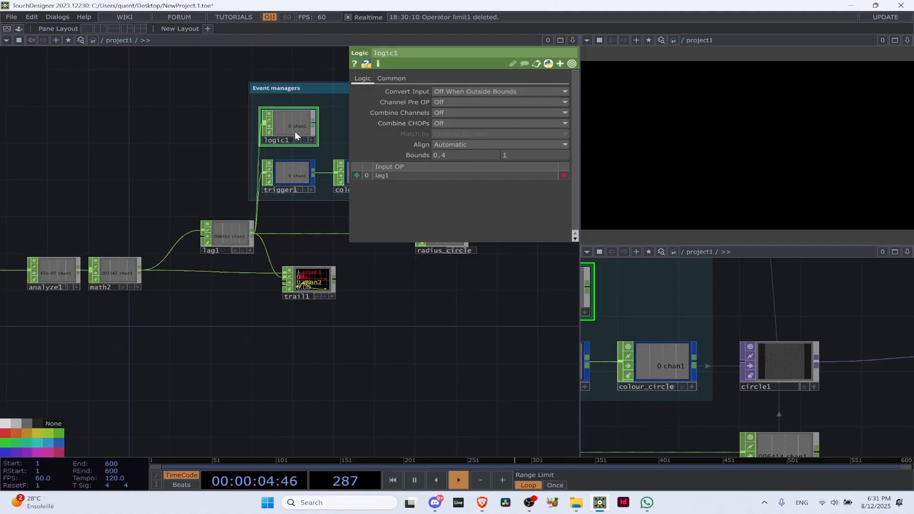
drag(170, 151, 40, 226)
scroll(180, 207, up, 3)
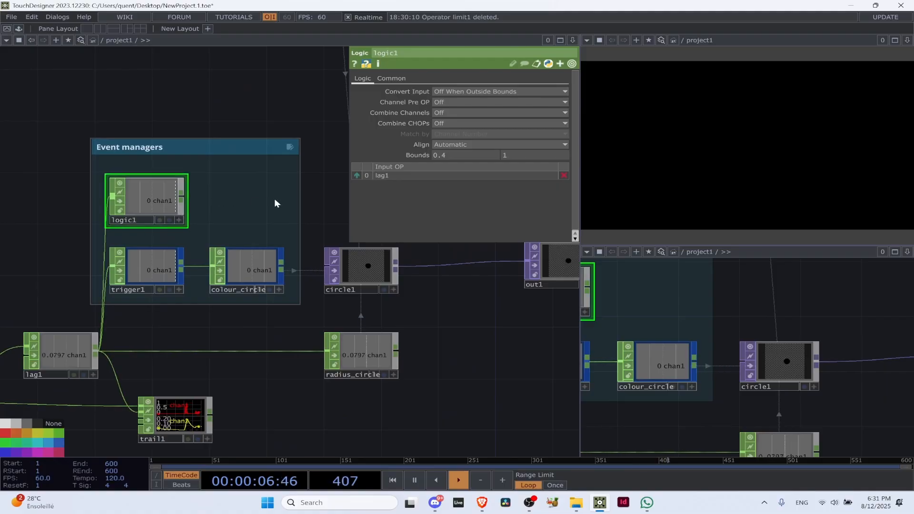
drag(300, 208, 258, 208)
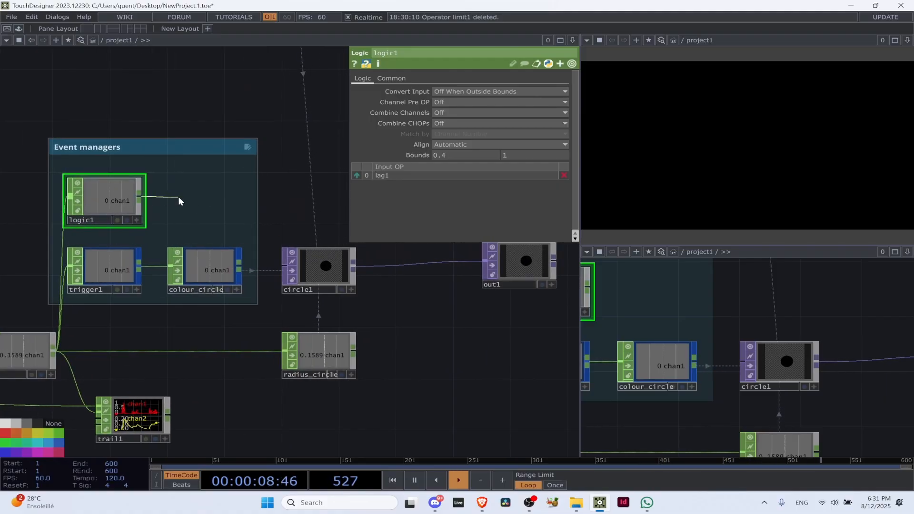
scroll(178, 196, down, 2)
scroll(140, 210, up, 2)
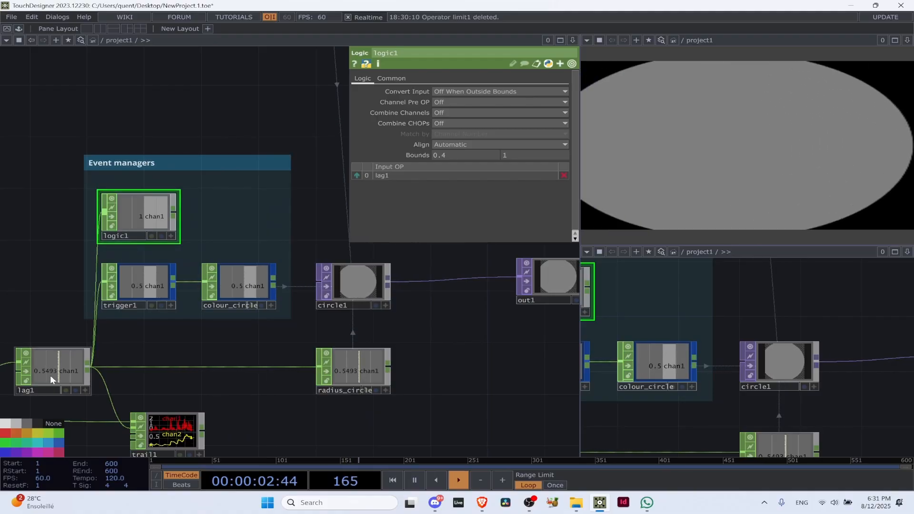
scroll(143, 233, up, 2)
scroll(142, 233, up, 1)
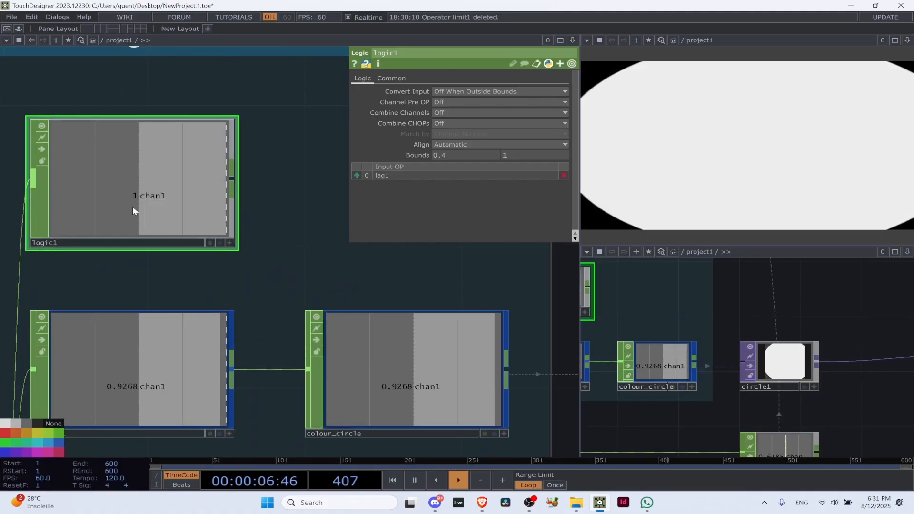
Compare logic1's on/off output with trigger1's envelope in the Event managers group, and select trigger1
scroll(157, 229, down, 3)
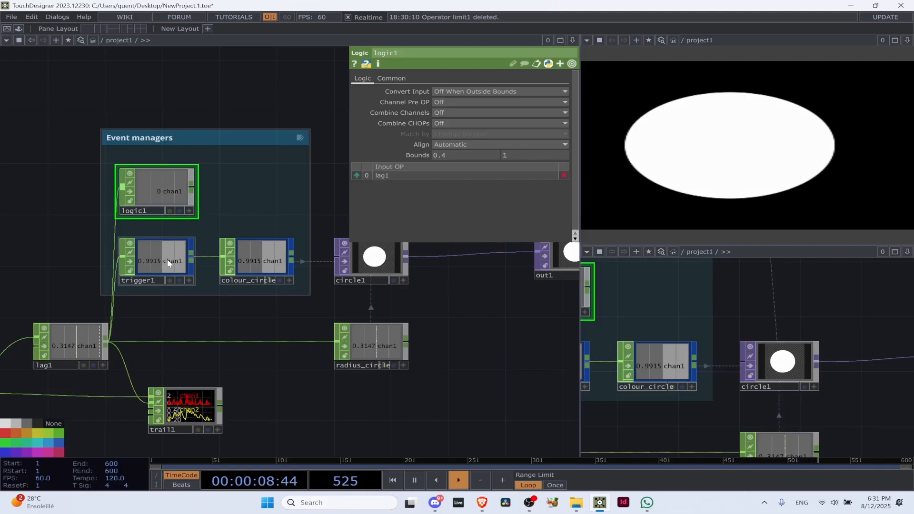
scroll(186, 190, up, 2)
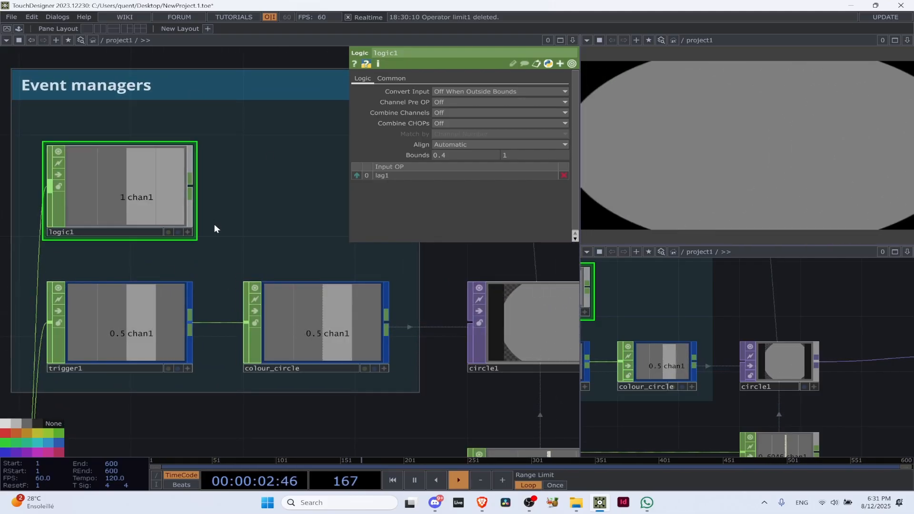
scroll(148, 156, down, 2)
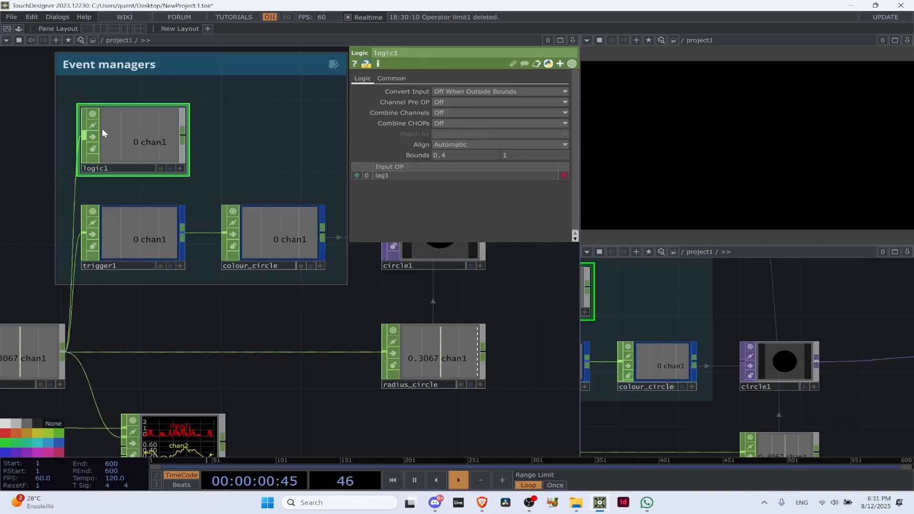
click(165, 241)
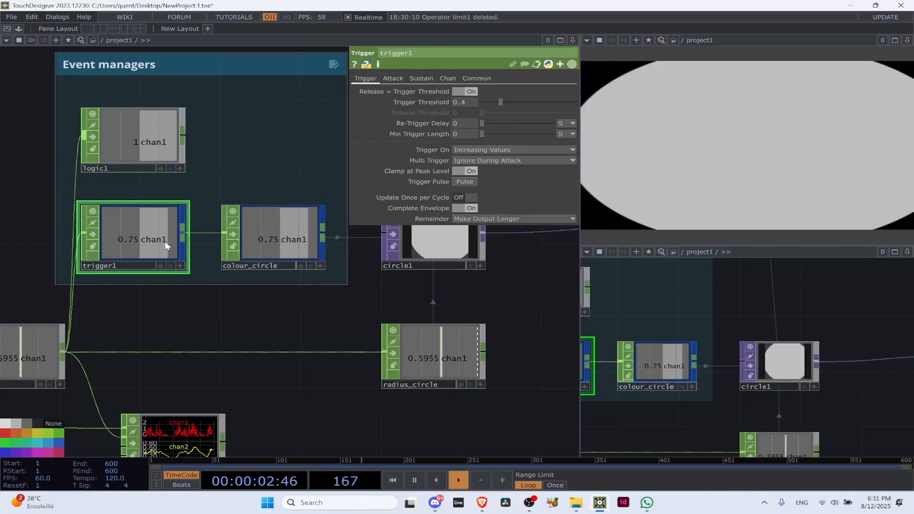
Try a Lag CHOP after logic1 to smooth its on/off output, and delete it again
click(183, 136)
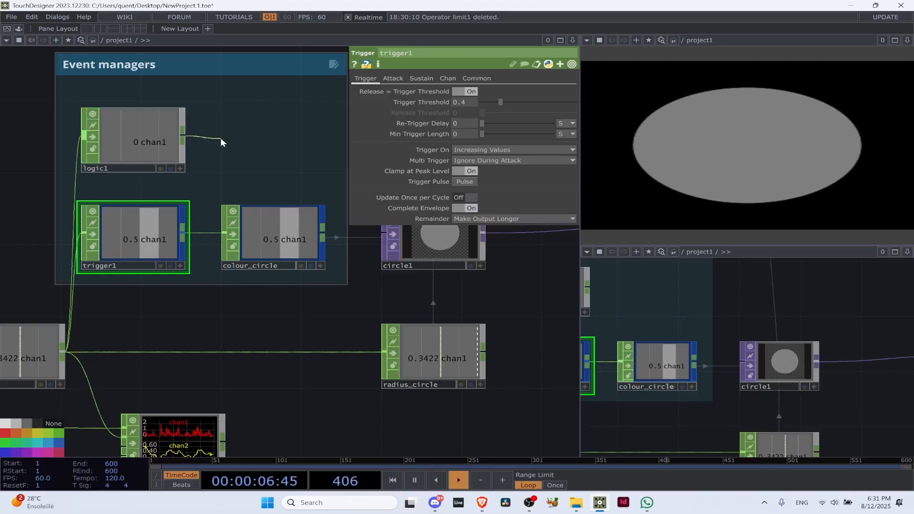
key(a)
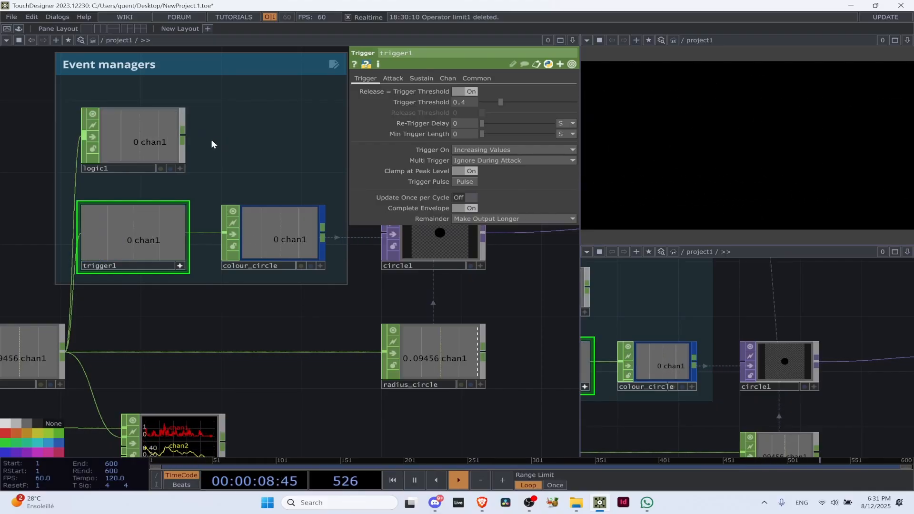
click(184, 135)
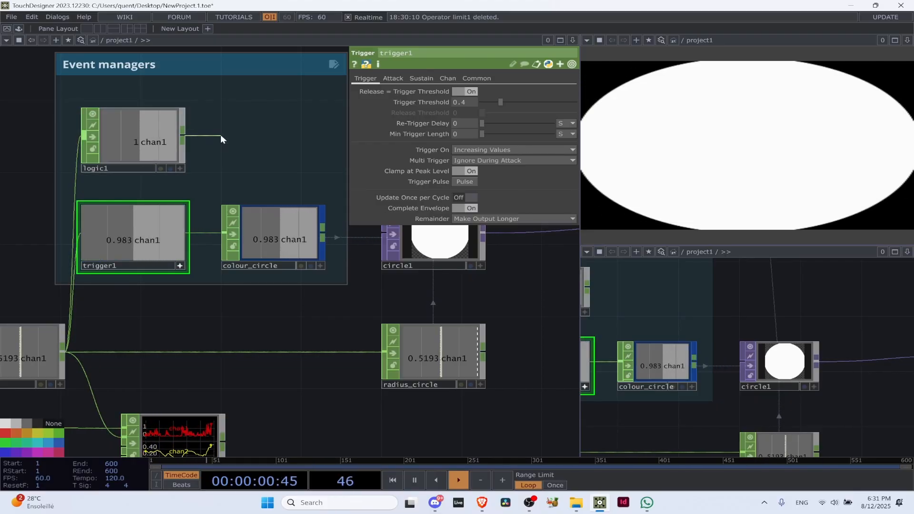
key(Tab)
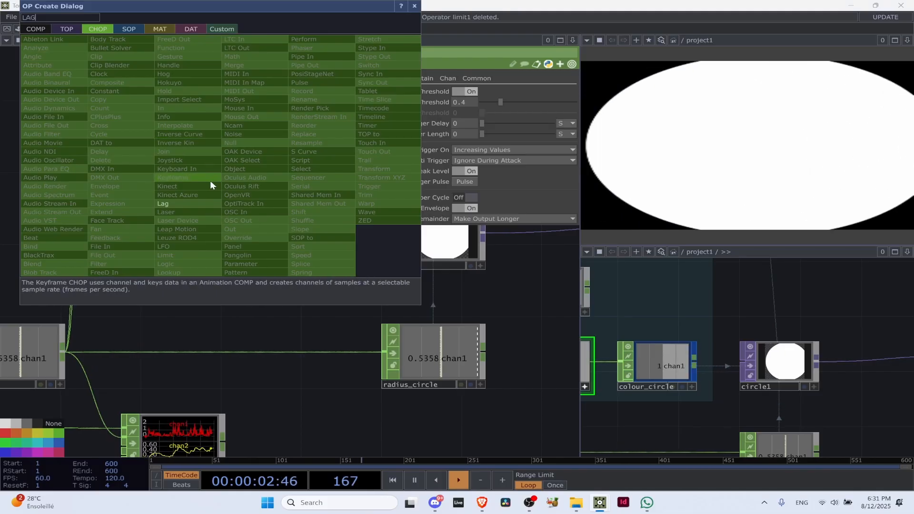
click(210, 180)
click(286, 135)
drag(286, 136, 270, 145)
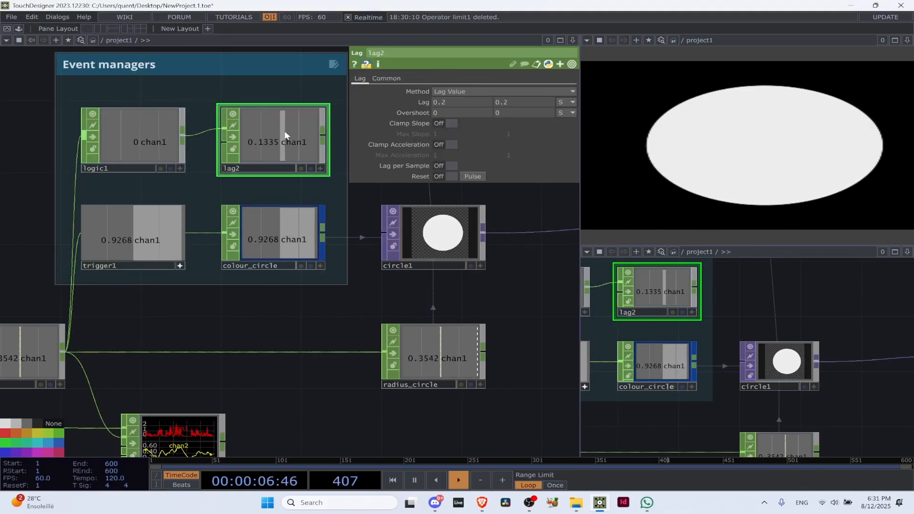
key(Delete)
Extend the Event managers annotation box upward to make room above logic1
scroll(181, 114, down, 5)
drag(110, 141, 127, 258)
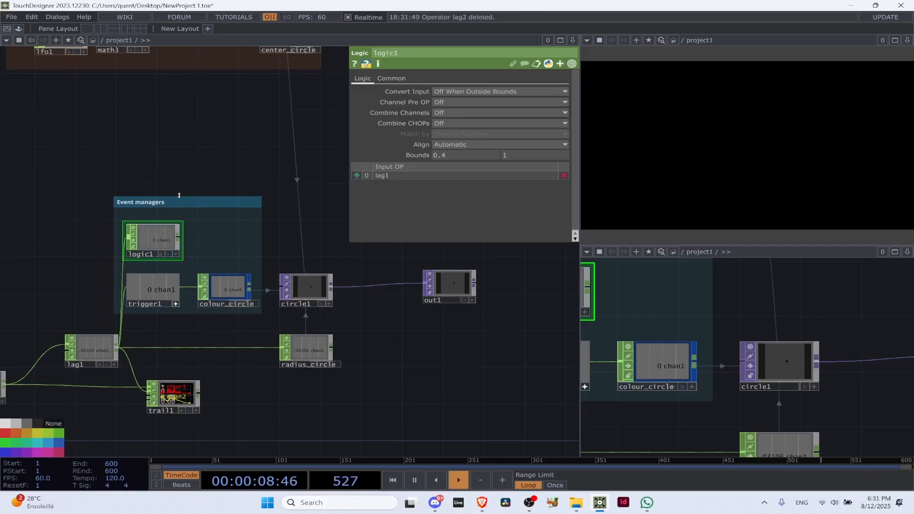
drag(177, 195, 167, 120)
Add a Count CHOP above logic1 inside the Event managers box and connect logic1's output to its first input
key(Tab)
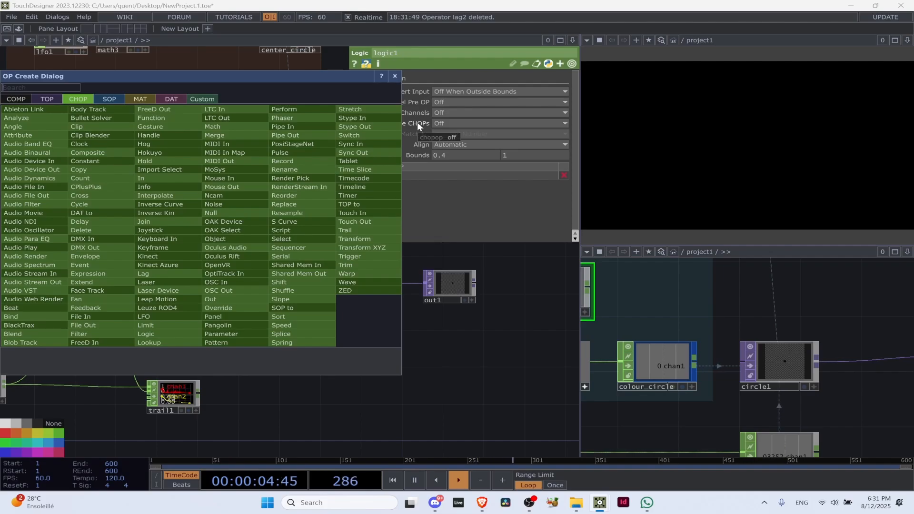
text(coun)
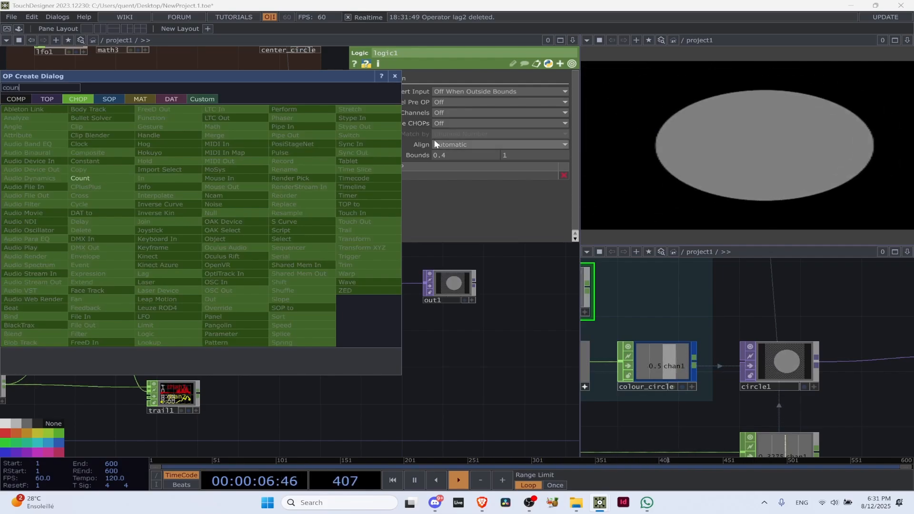
click(116, 177)
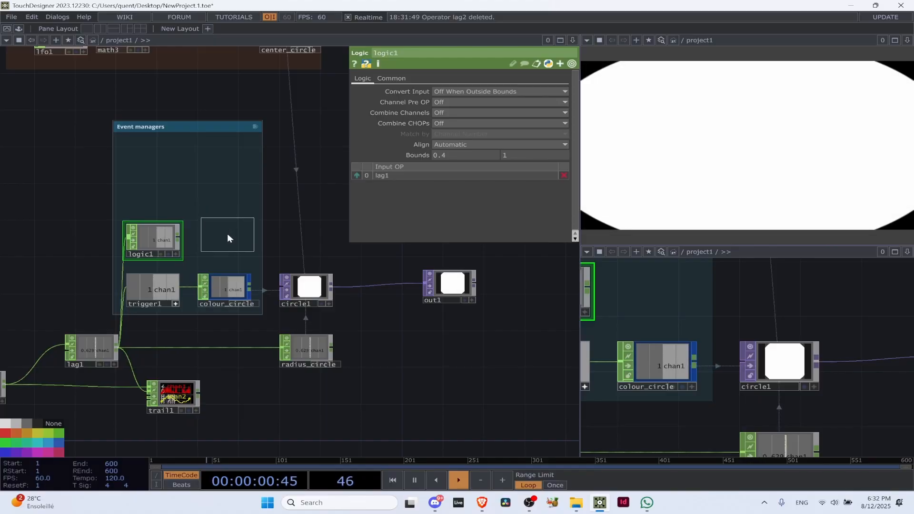
click(151, 189)
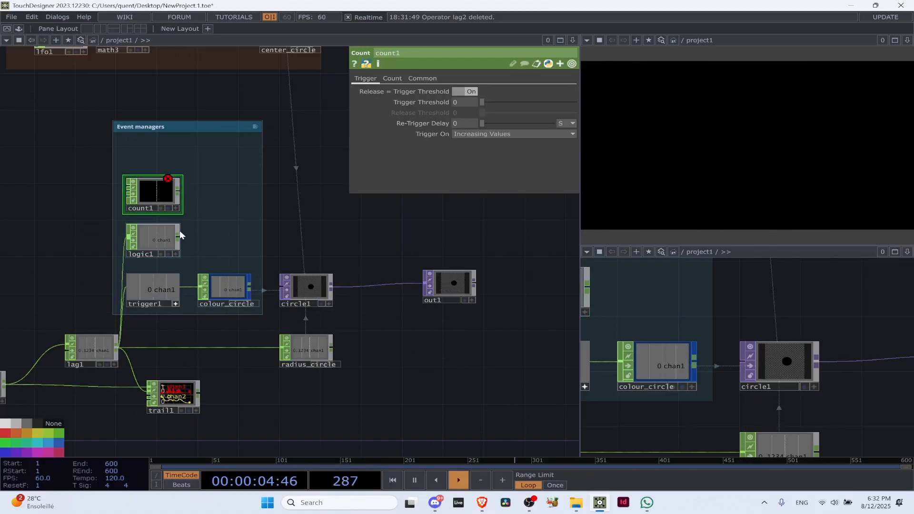
mouse_move(162, 187)
mouse_down()
mouse_move(91, 94)
mouse_move(159, 197)
mouse_up()
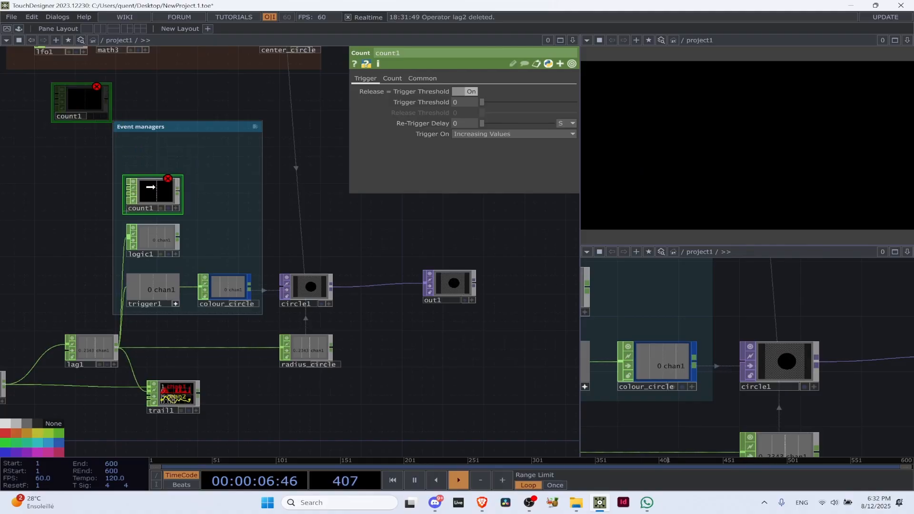
scroll(126, 234, up, 4)
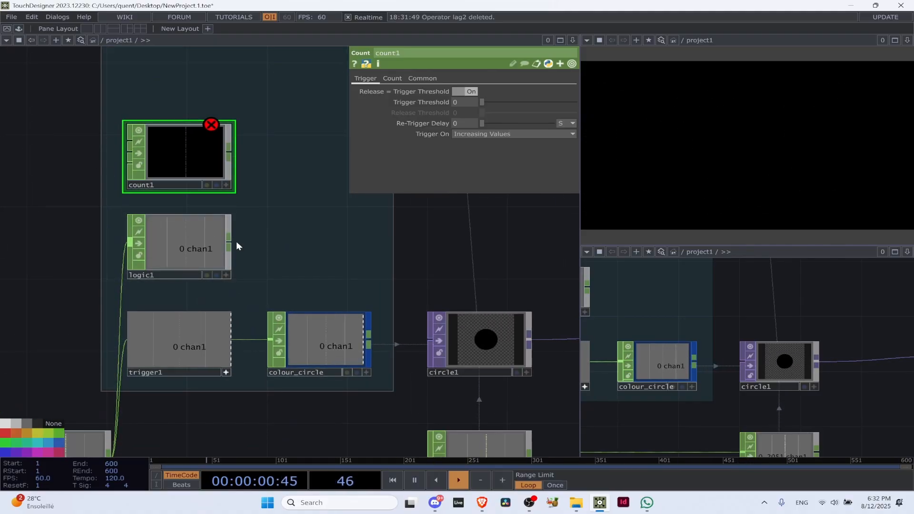
drag(230, 245, 114, 142)
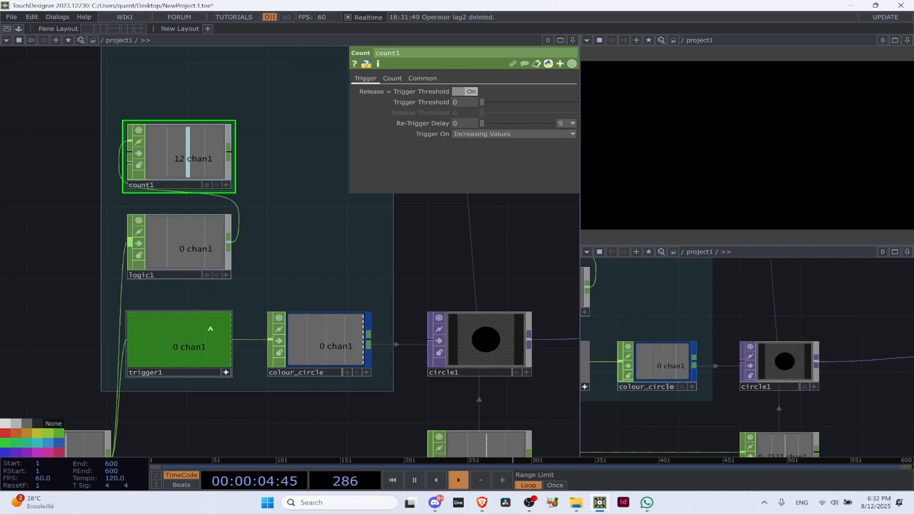
Set count1's Trigger Threshold to 0.4, matching trigger1's threshold
click(199, 351)
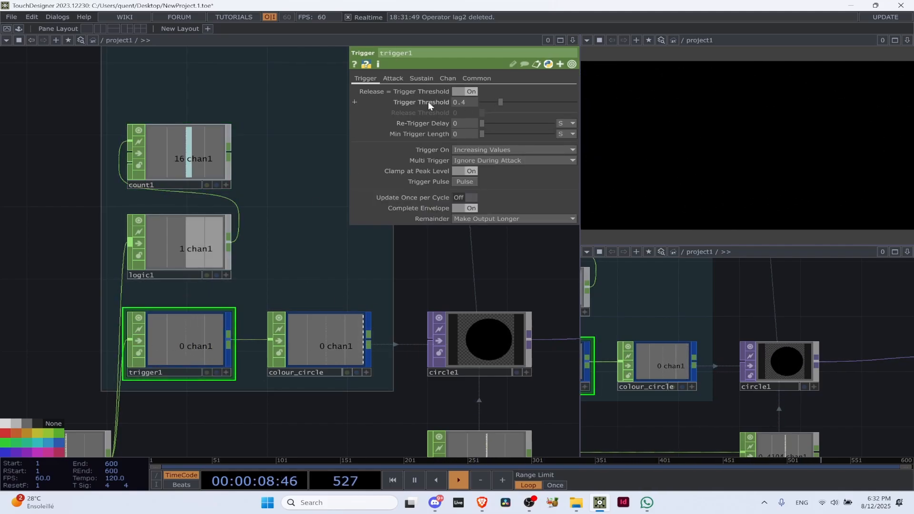
click(213, 147)
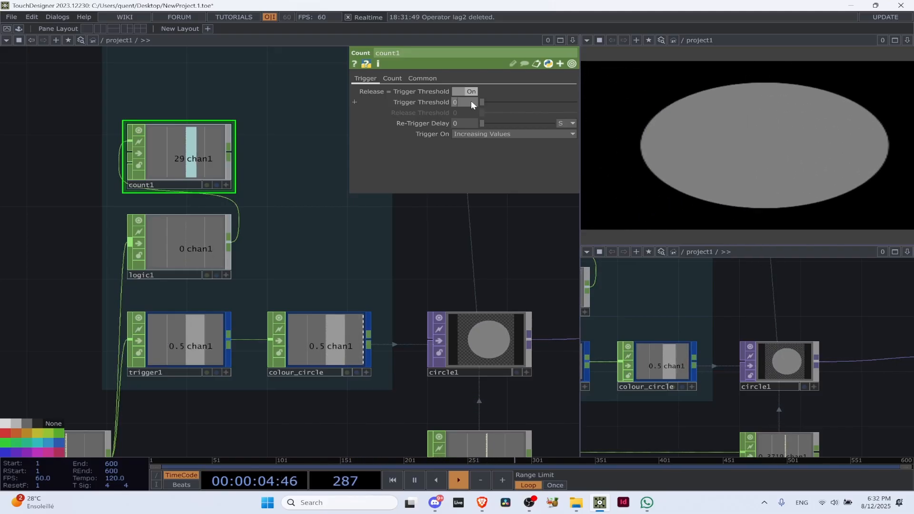
click(464, 102)
text(0.4)
key(Return)
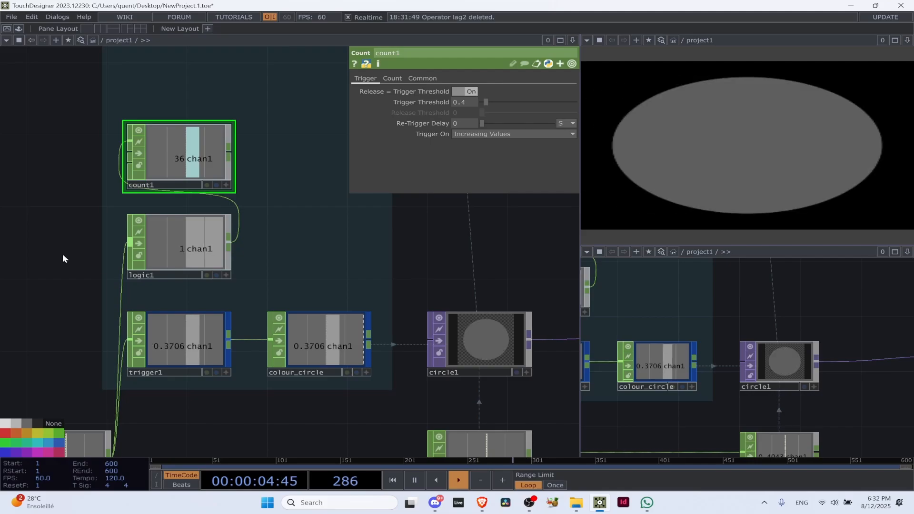
Check the settings of lag1, which feeds the event operators, and return to count1's parameters
scroll(105, 299, up, 5)
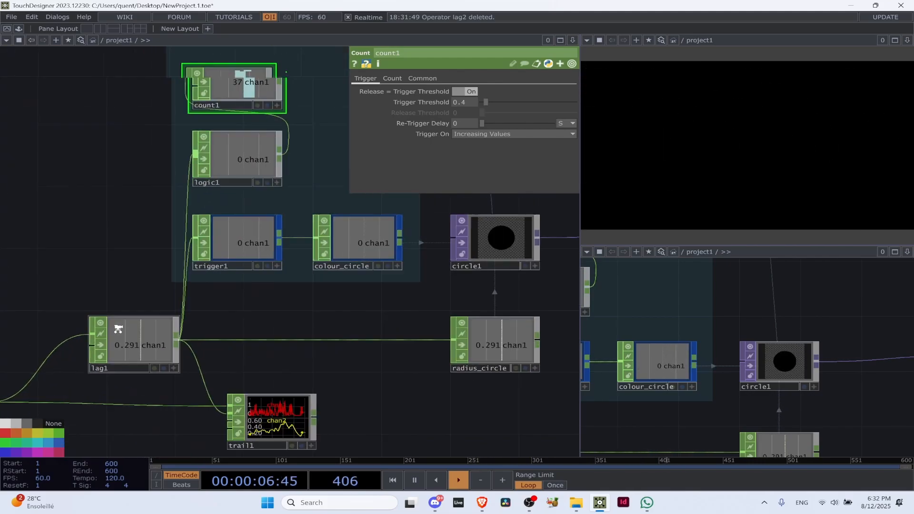
click(142, 333)
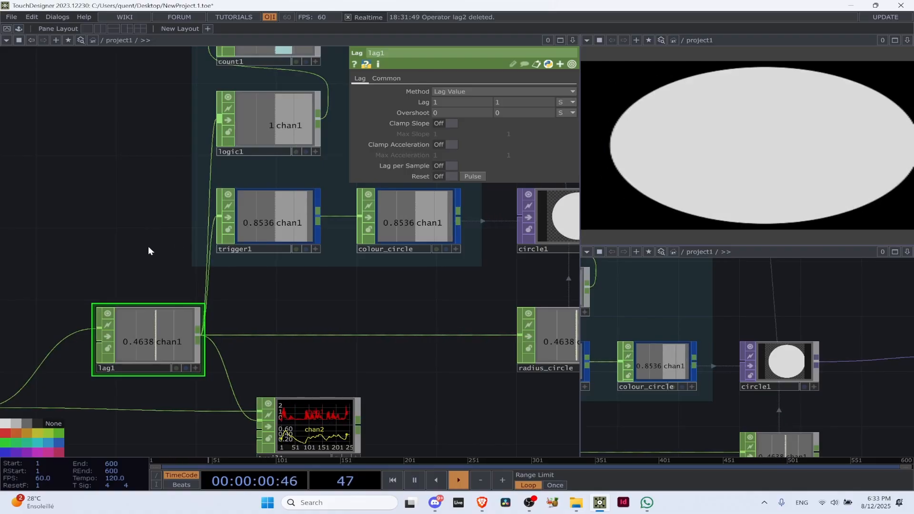
scroll(125, 212, down, 5)
drag(124, 211, 102, 341)
scroll(163, 232, up, 5)
click(229, 224)
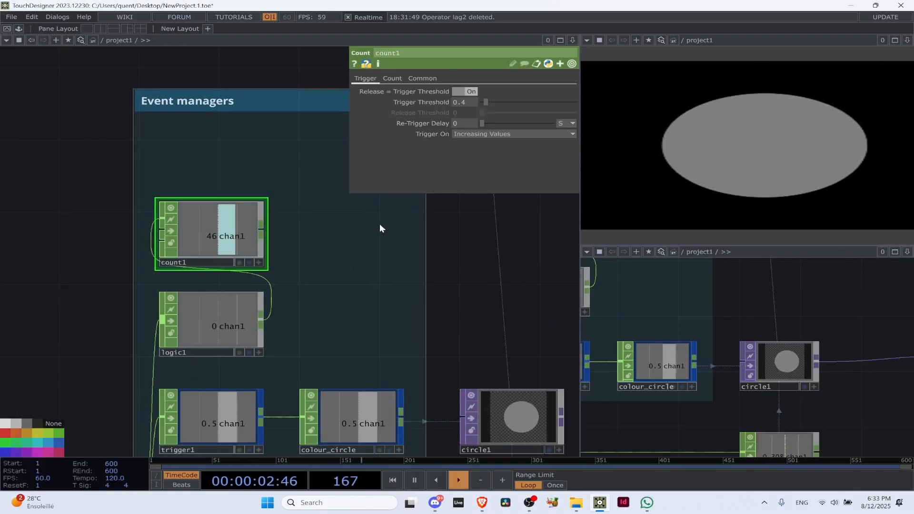
Set count1's Re-Trigger Delay to 0.5 seconds
click(391, 79)
click(376, 79)
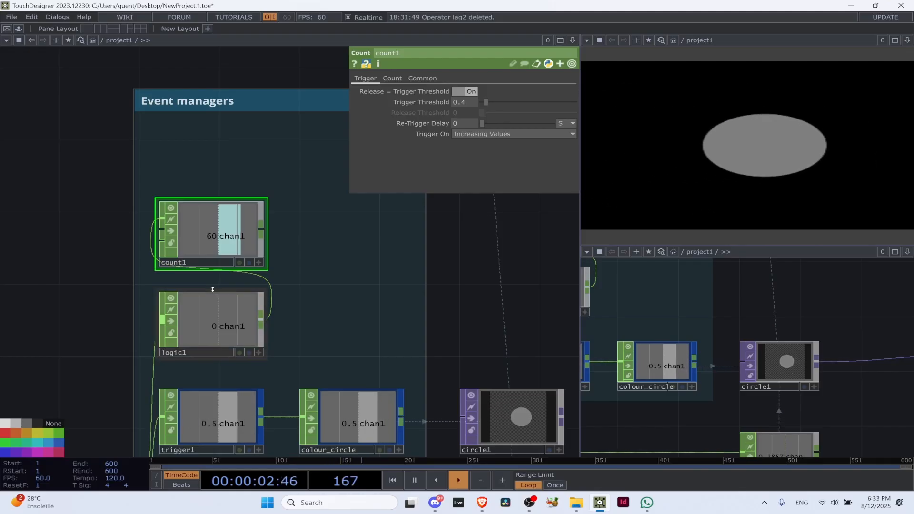
click(458, 121)
text(.5)
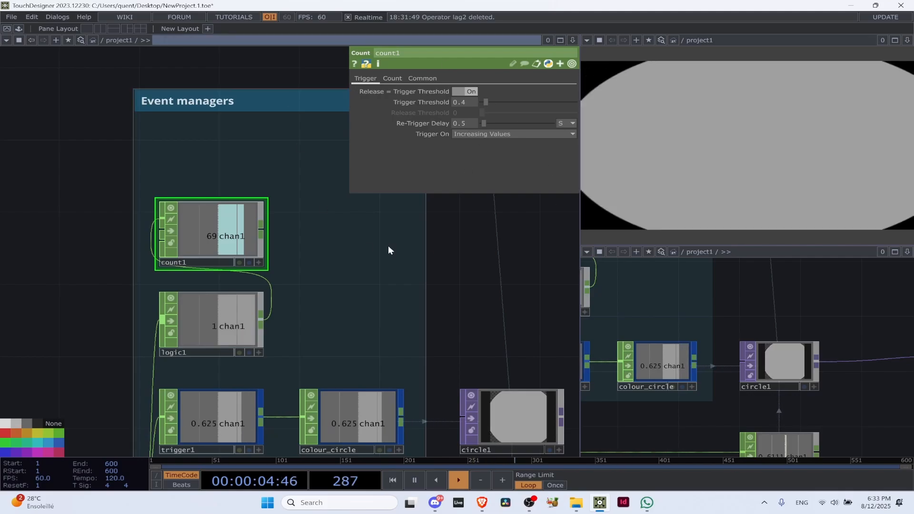
Set count1's Limit to Loop Min/Max with a Limit Maximum of 5
click(395, 82)
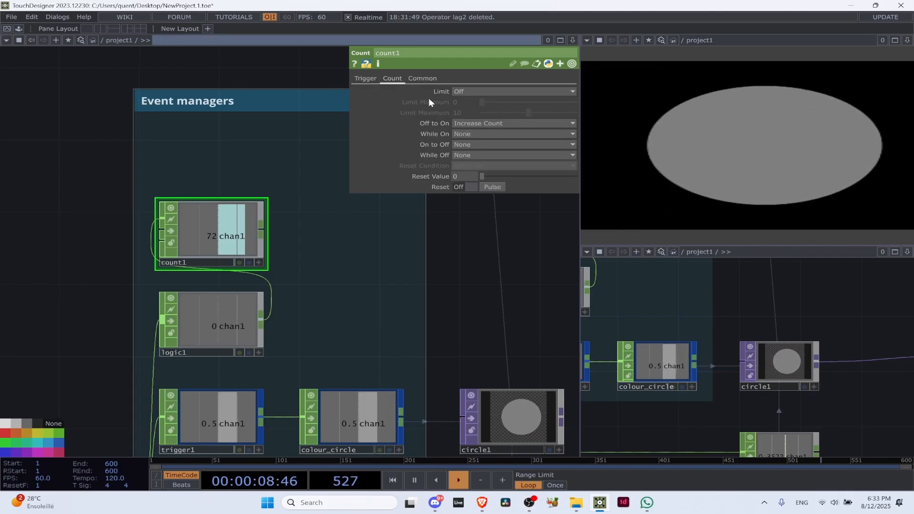
click(463, 92)
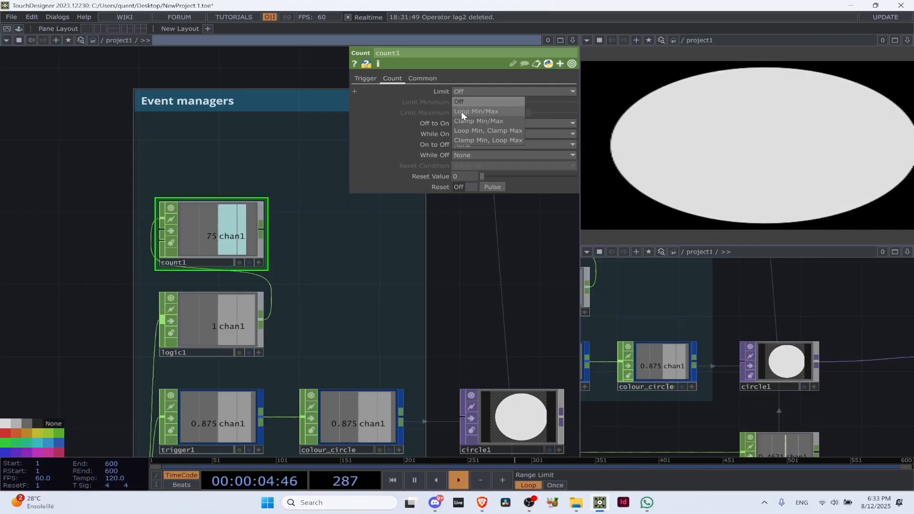
click(461, 111)
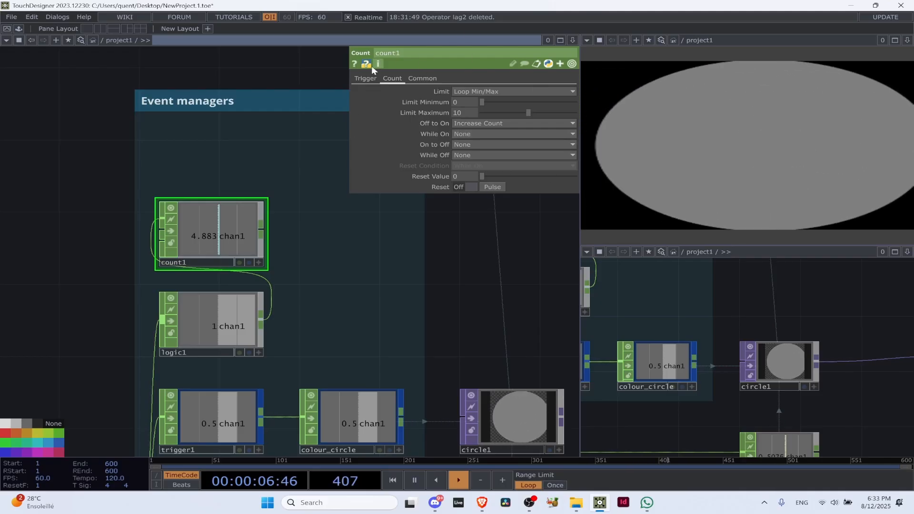
middle_drag(269, 241, 357, 192)
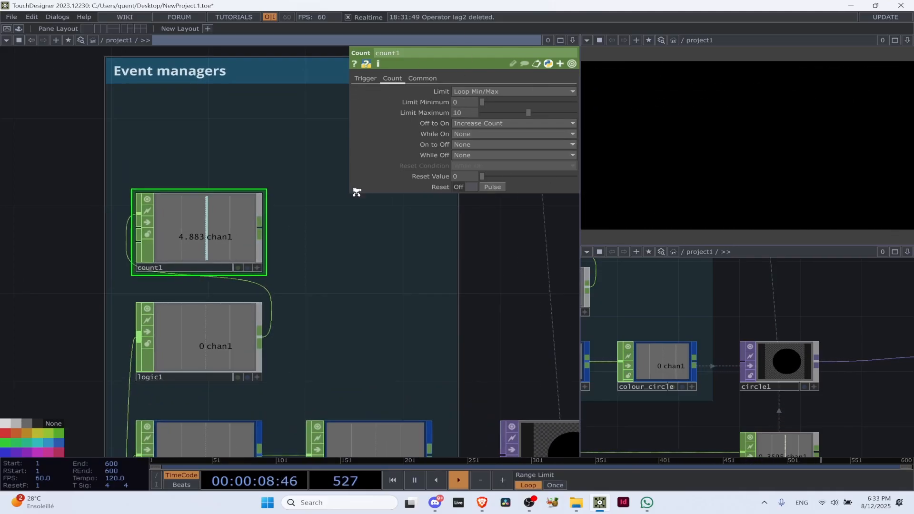
scroll(199, 244, up, 3)
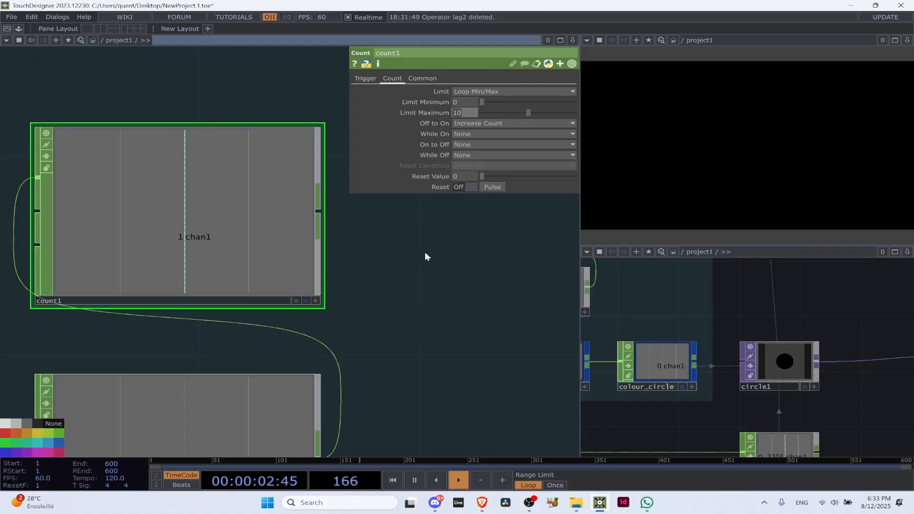
text(5)
key(Return)
Examine how count1's looping value responds to the on/off pulses from logic1 and the audio level in lag1
scroll(349, 265, down, 5)
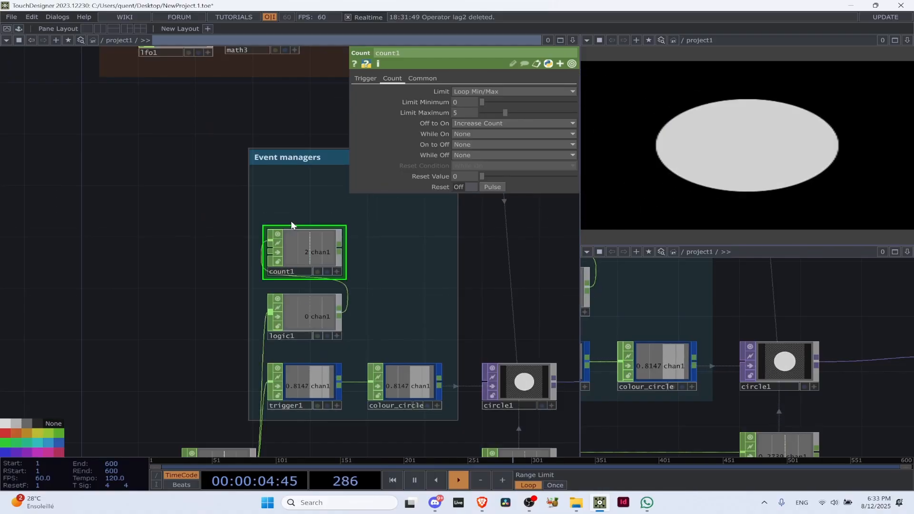
scroll(343, 261, up, 4)
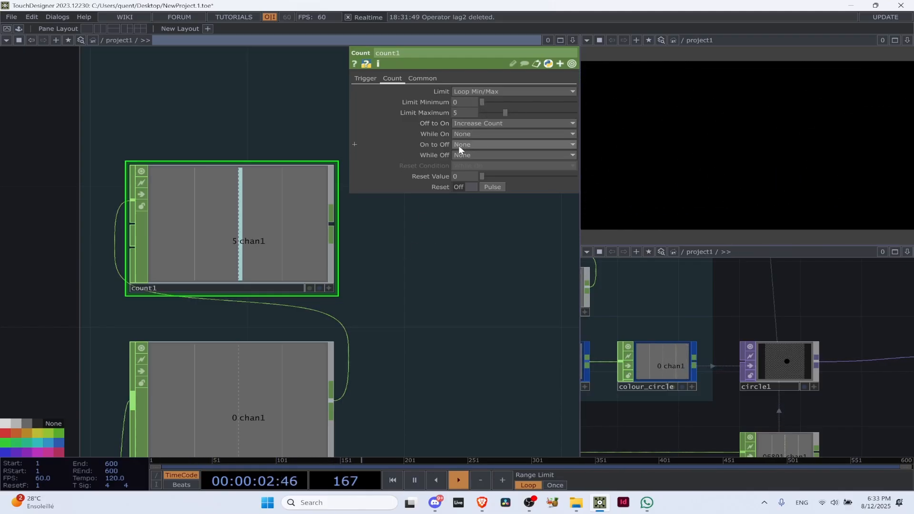
scroll(371, 279, down, 3)
scroll(371, 279, down, 1)
scroll(370, 281, up, 5)
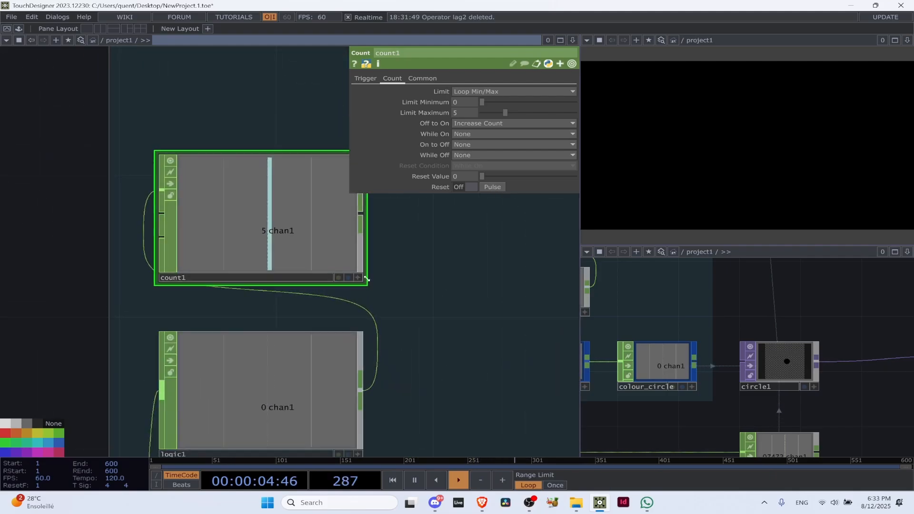
scroll(366, 302, down, 5)
scroll(271, 292, up, 5)
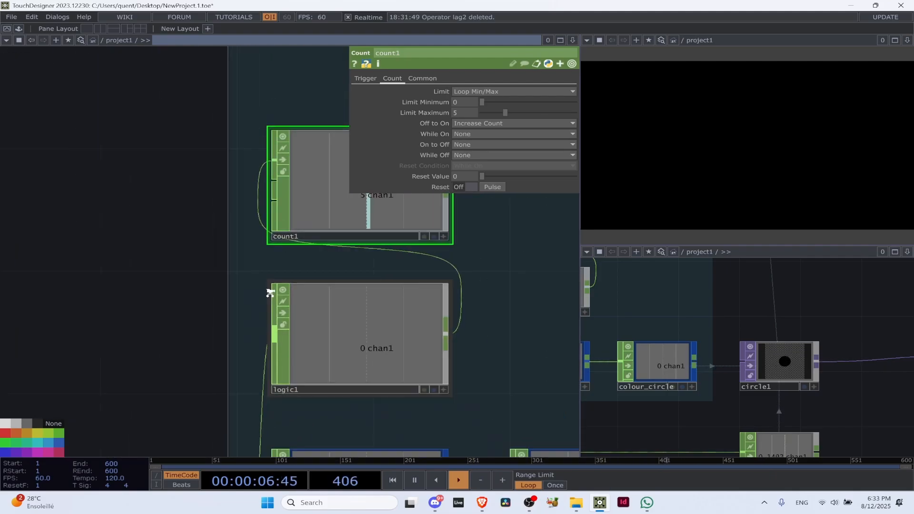
scroll(230, 359, down, 4)
drag(230, 359, 196, 296)
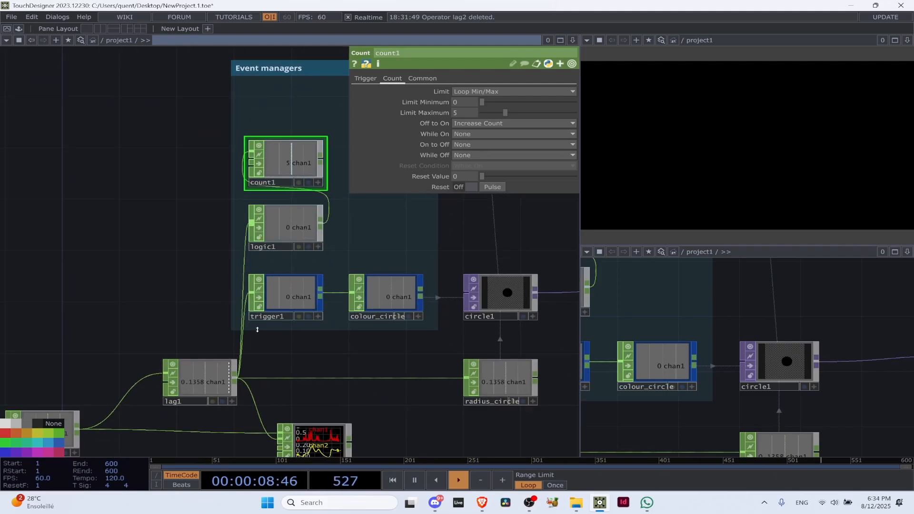
Rearrange the event operators so count1 sits beside logic1, above colour_circle, inside the Event managers box
scroll(312, 172, up, 4)
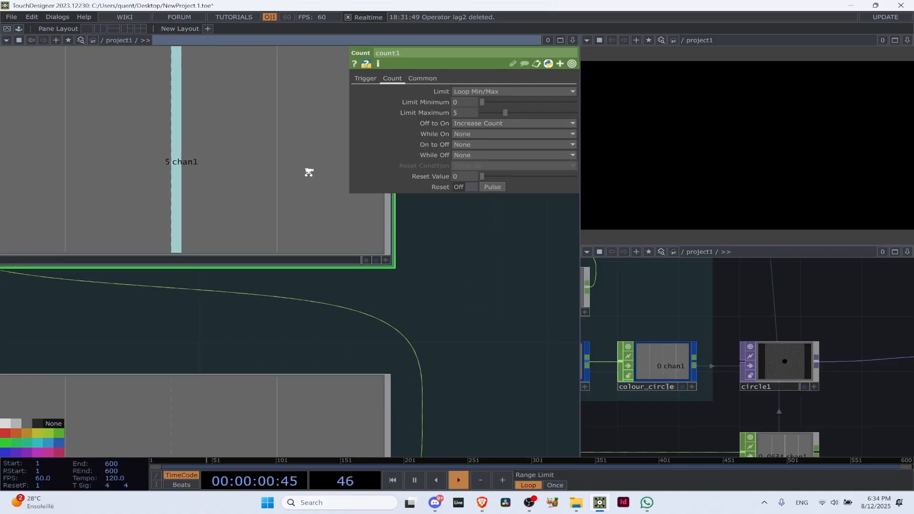
scroll(305, 186, down, 3)
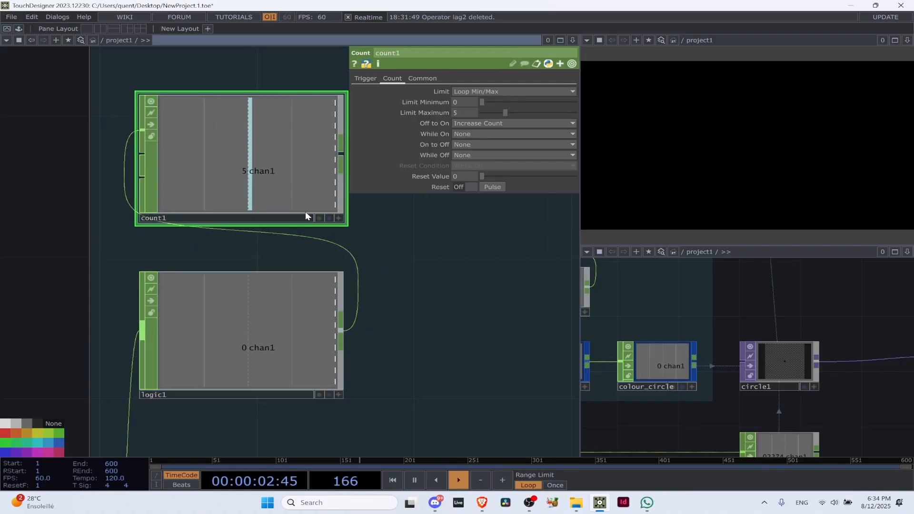
scroll(299, 173, down, 1)
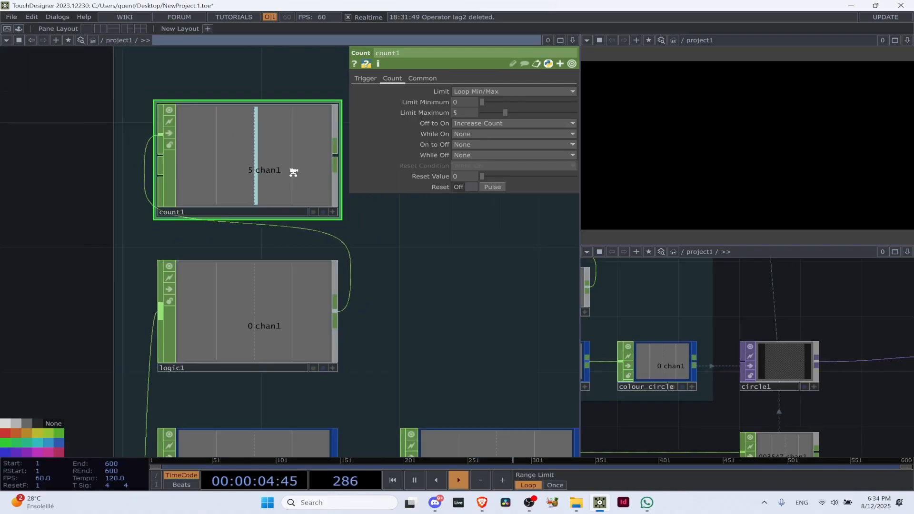
scroll(293, 172, down, 3)
scroll(281, 162, up, 2)
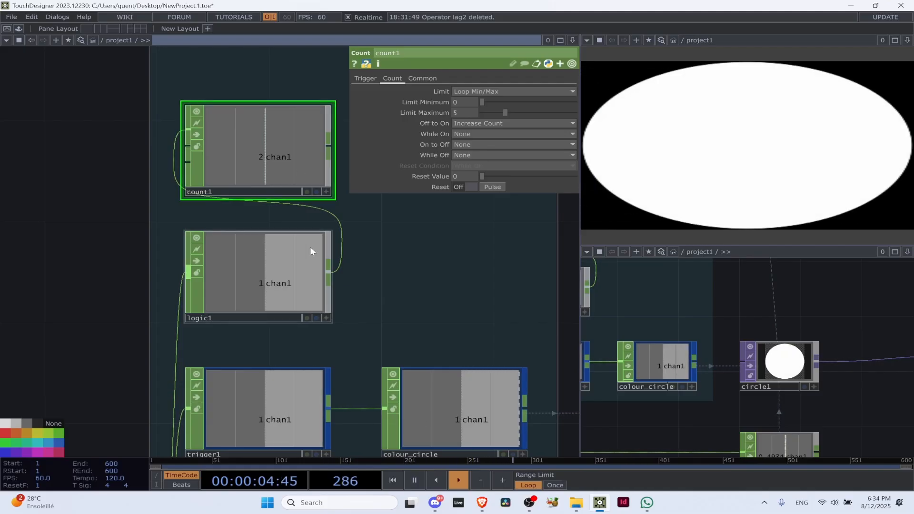
drag(443, 219, 286, 173)
drag(115, 118, 310, 244)
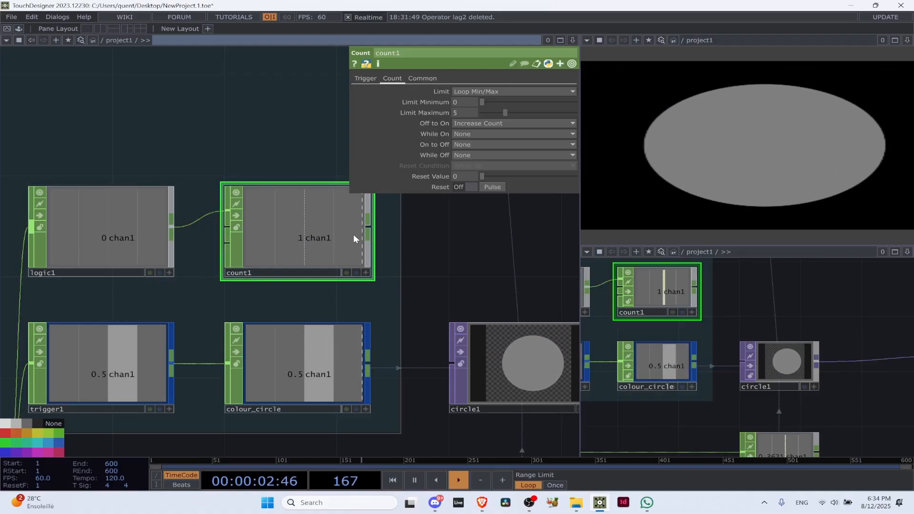
Pause playback and review count1's trigger threshold and re-trigger delay against the signals in logic1 and trigger1
click(365, 78)
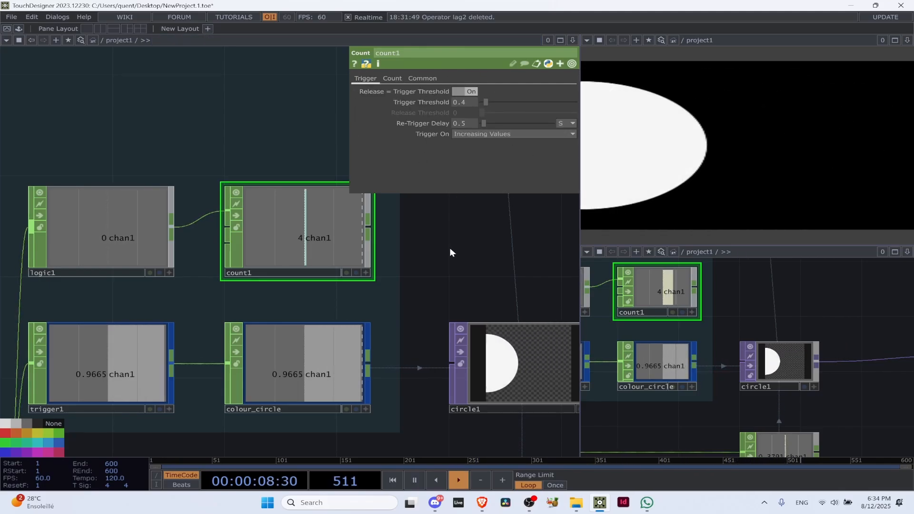
key(space)
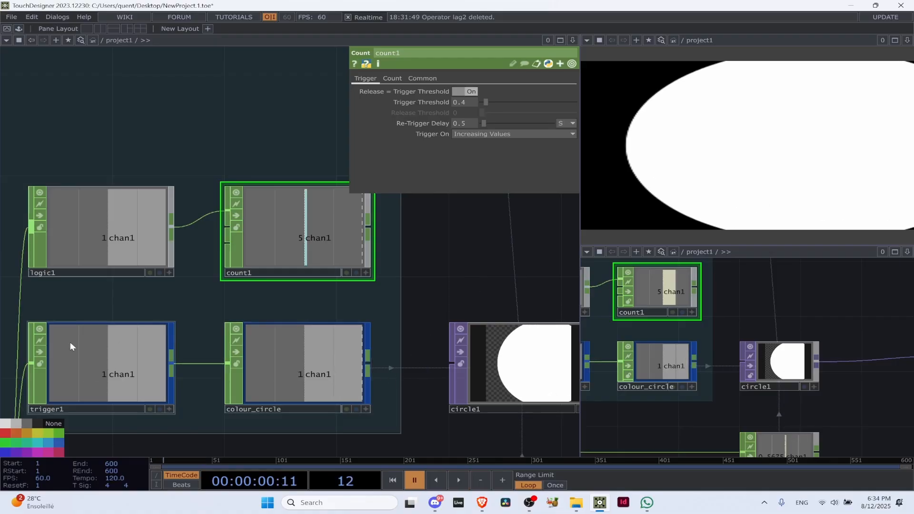
click(125, 359)
click(295, 232)
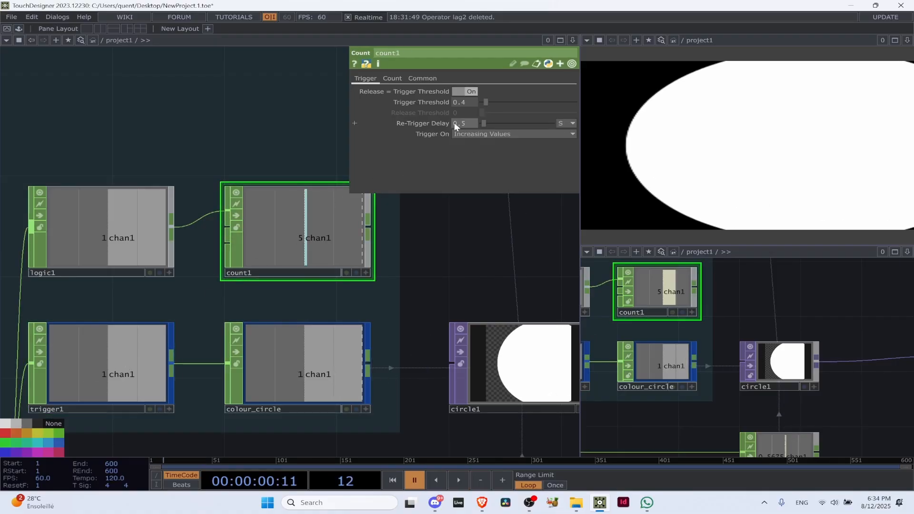
scroll(358, 289, down, 6)
scroll(265, 285, up, 5)
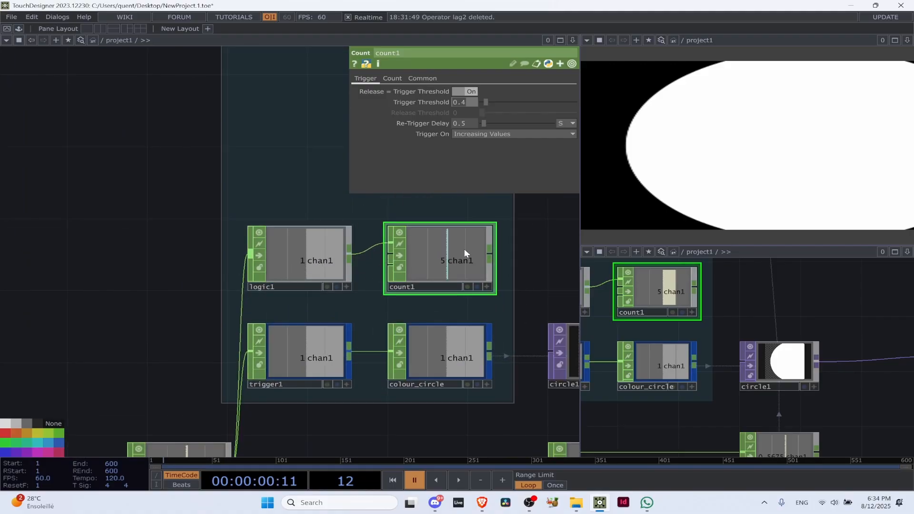
Wire lag1 directly into count1, set count1's Trigger Threshold to 0 and resume playback
scroll(167, 192, down, 3)
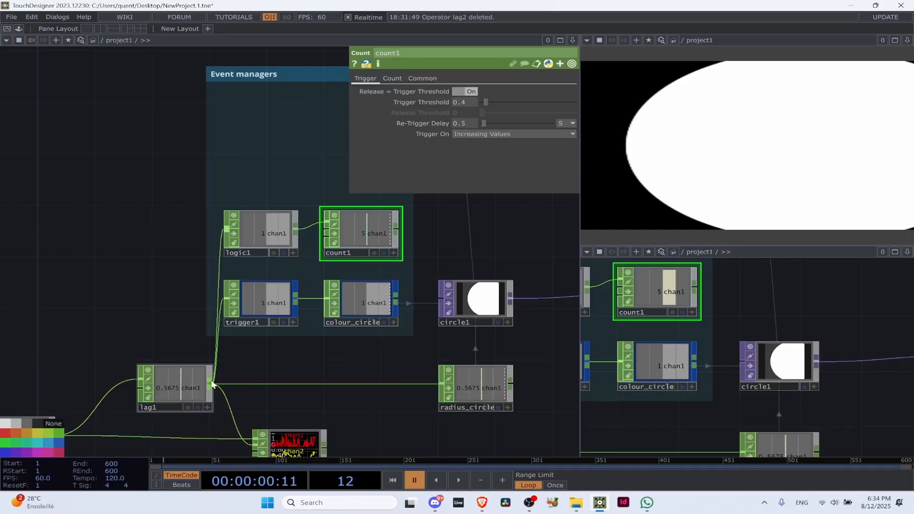
drag(212, 384, 326, 233)
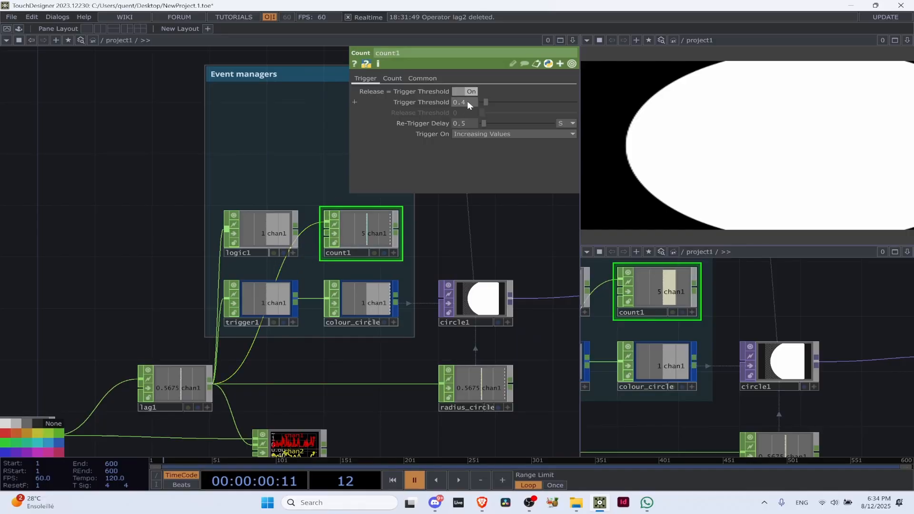
text(0)
key(Return)
key(space)
scroll(430, 242, up, 3)
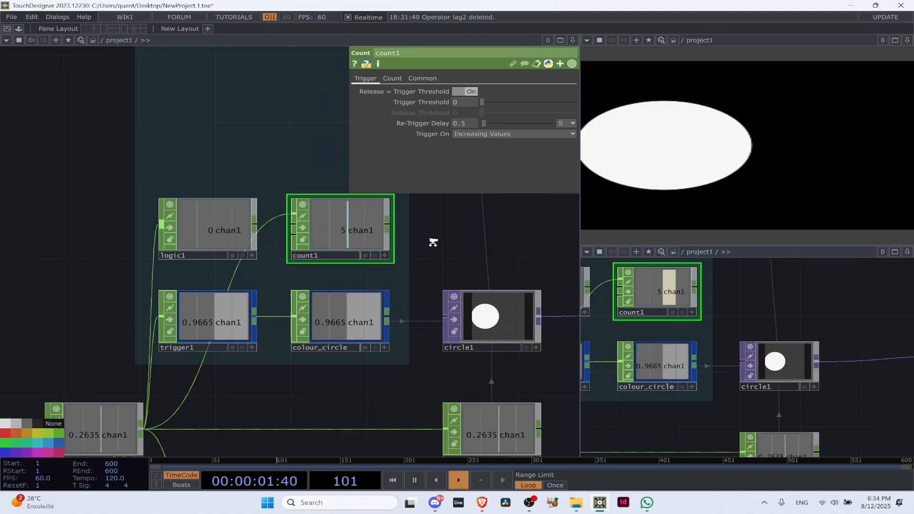
Set count1's Re-Trigger Delay to 0 seconds
click(460, 123)
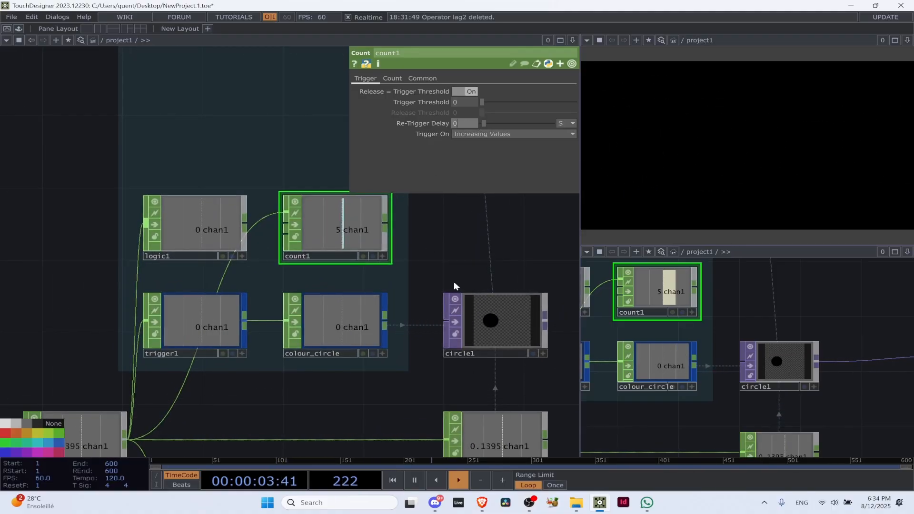
text(0)
key(Return)
Feed count1 from logic1 again instead of directly from lag1
drag(163, 414, 229, 334)
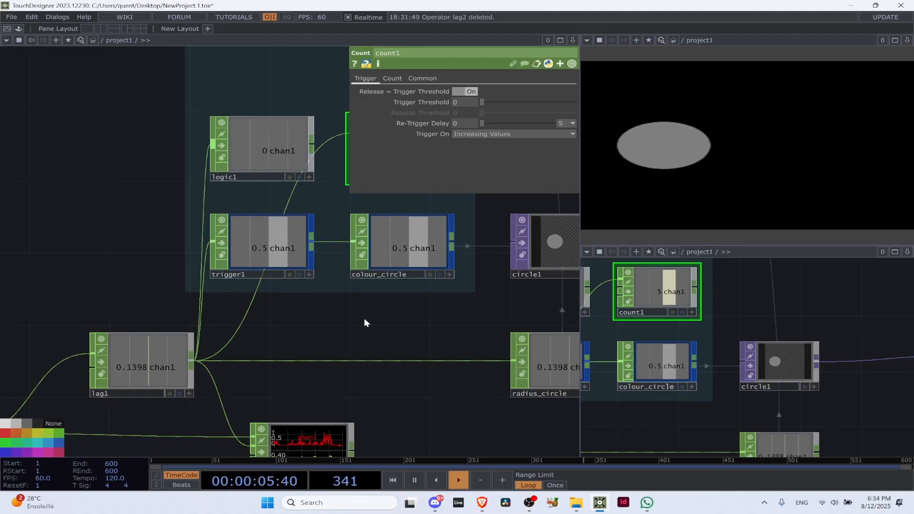
drag(390, 312, 256, 381)
scroll(147, 196, down, 3)
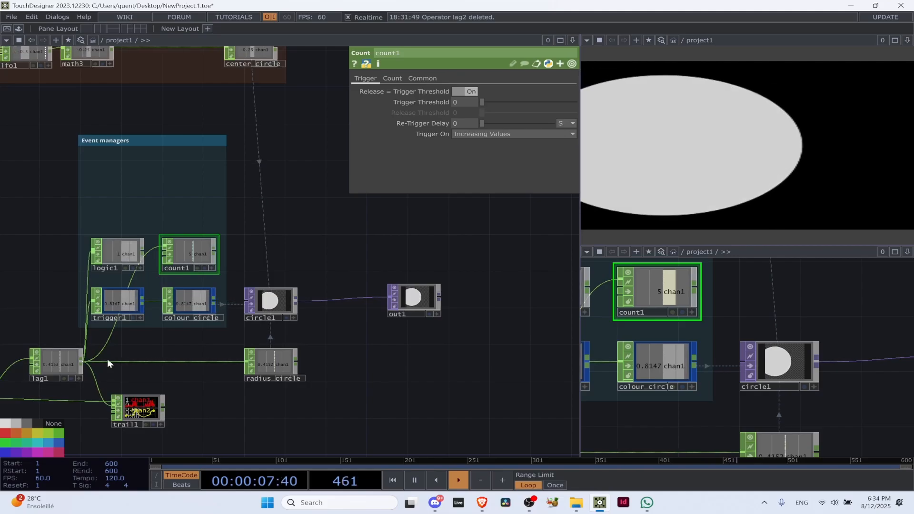
scroll(157, 257, up, 5)
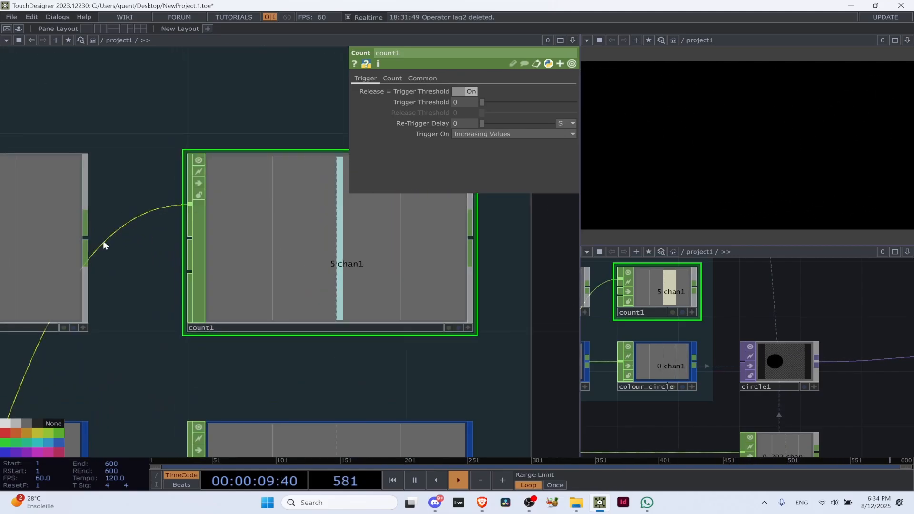
scroll(103, 241, down, 1)
scroll(115, 238, down, 2)
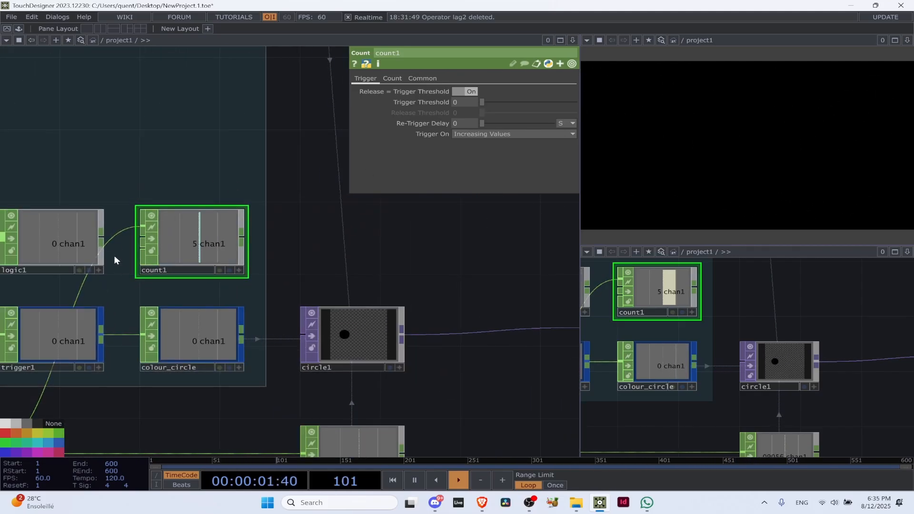
scroll(184, 175, down, 2)
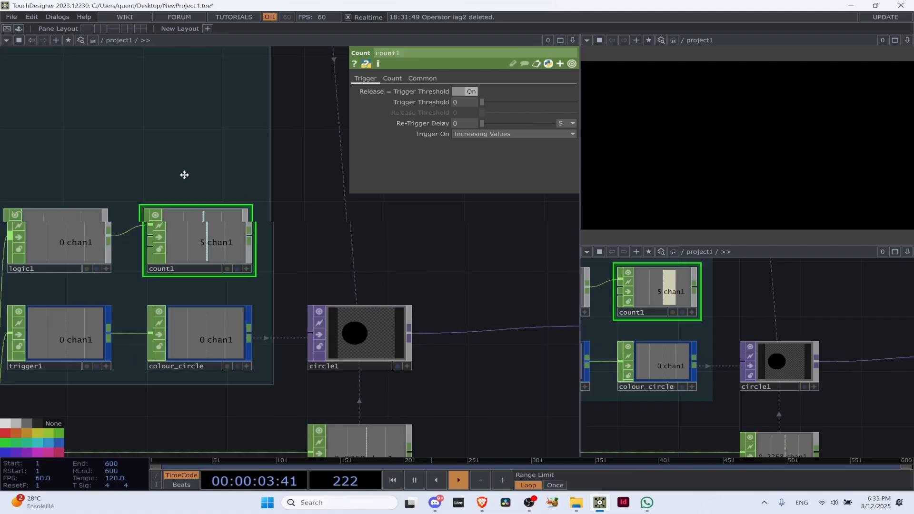
Check which Convert Input options logic1 offers
click(132, 218)
scroll(169, 177, up, 4)
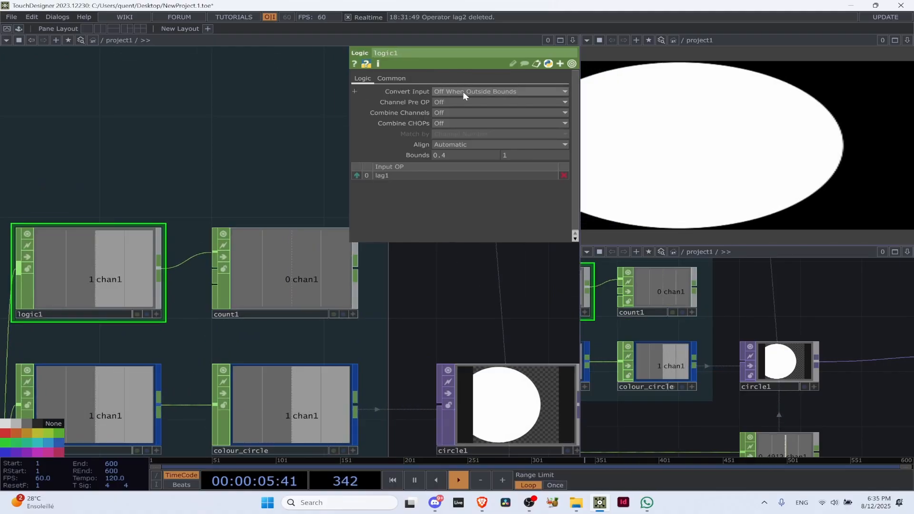
click(463, 91)
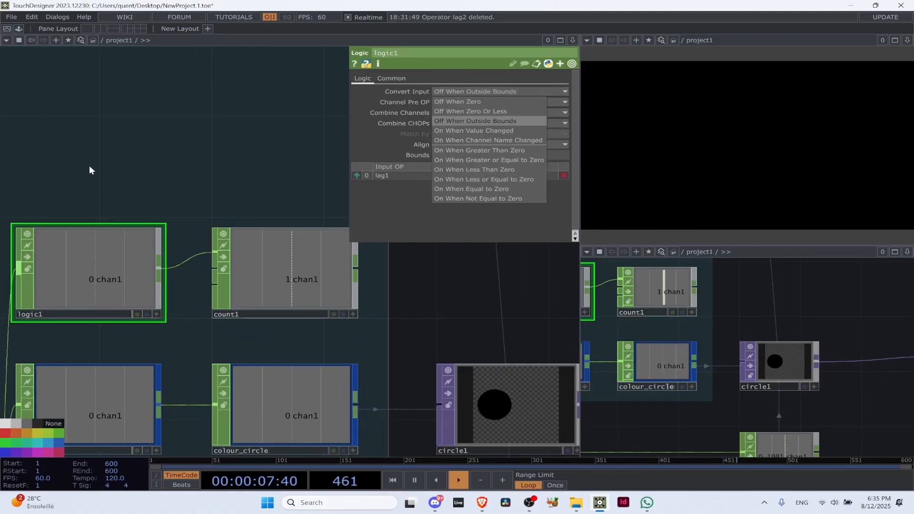
scroll(106, 181, down, 3)
drag(105, 182, 183, 138)
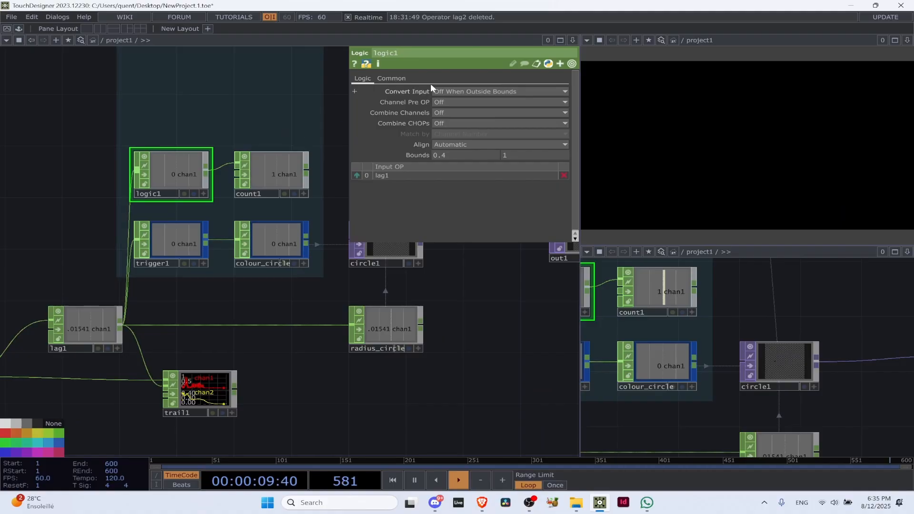
Branch an LFO CHOP off lag1 and place it just outside the Event managers box, beside logic1
click(122, 325)
click(34, 105)
text(limit)
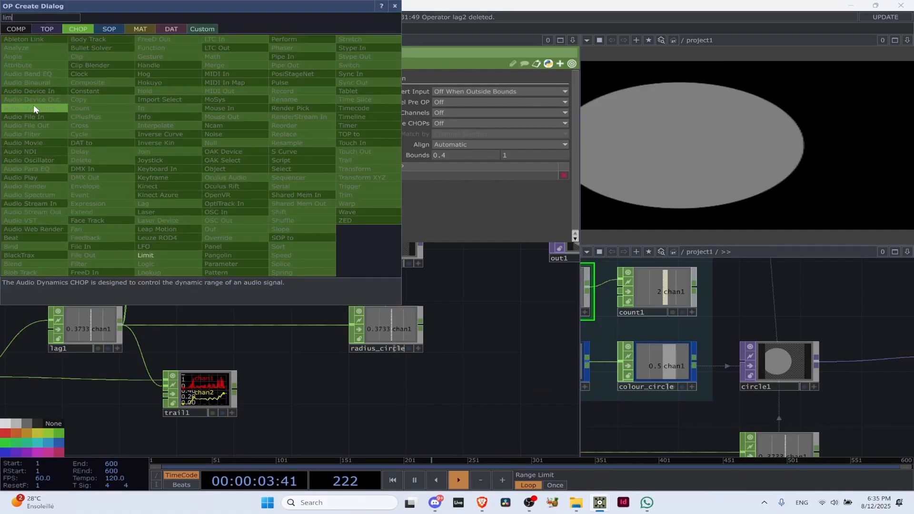
key(BackSpace)
key(BackSpace)
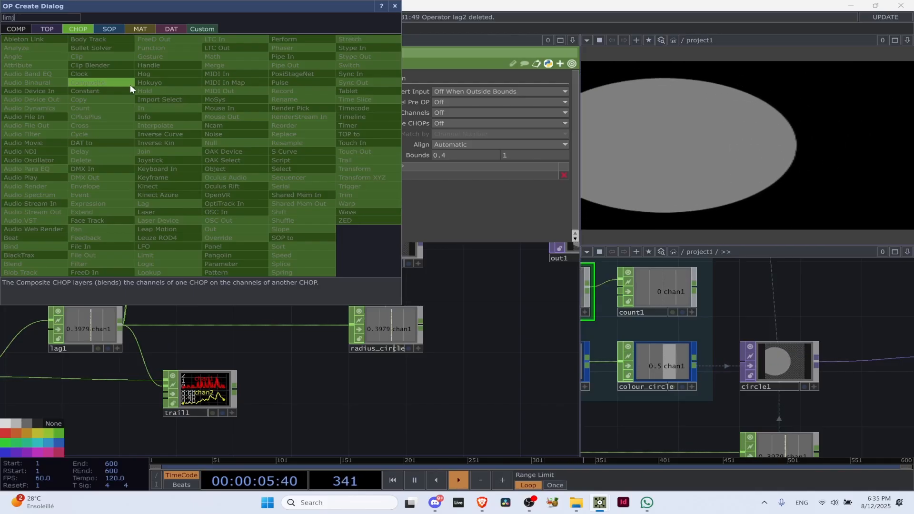
text(it)
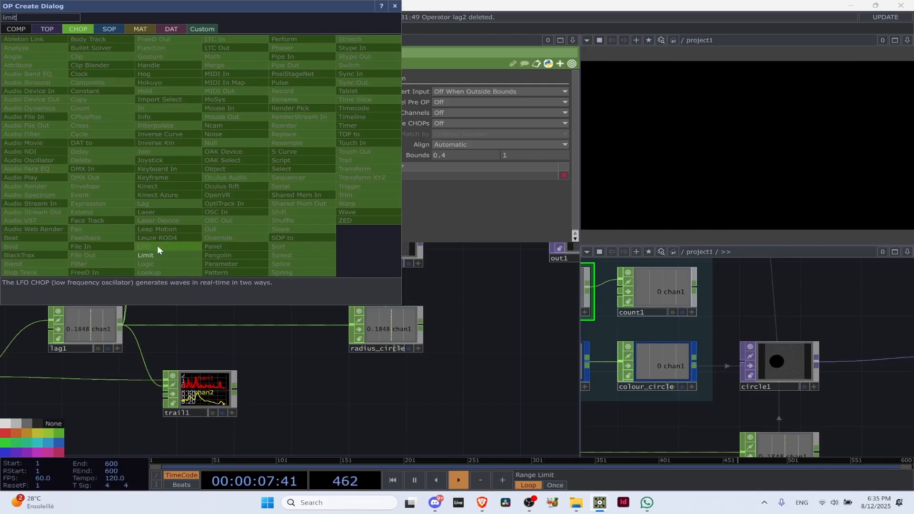
click(156, 246)
click(142, 74)
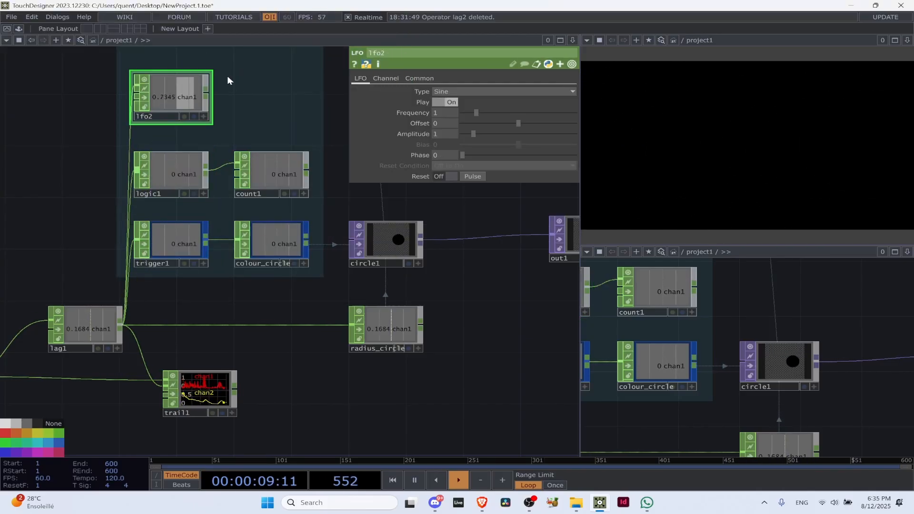
click(385, 78)
click(360, 78)
drag(187, 100, 73, 152)
Add a Limit CHOP fed by lfo2 and place it above logic1
right_click(91, 144)
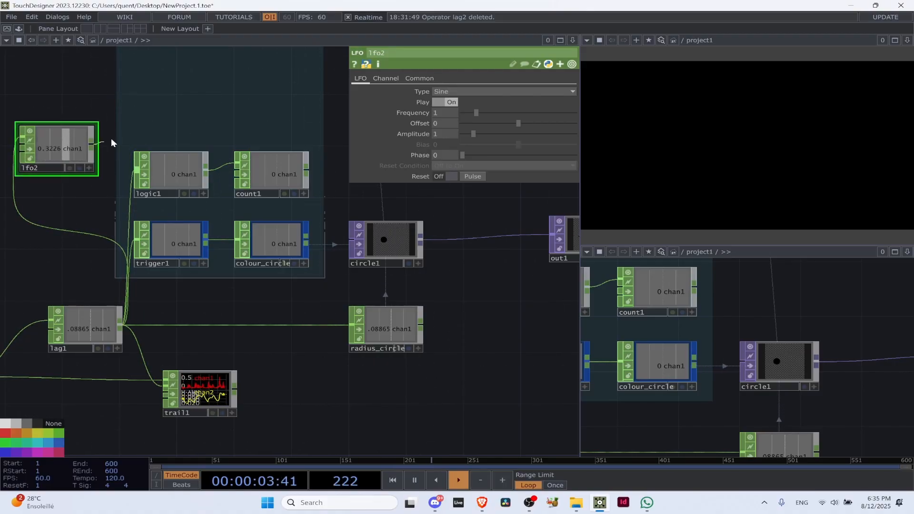
text(limit)
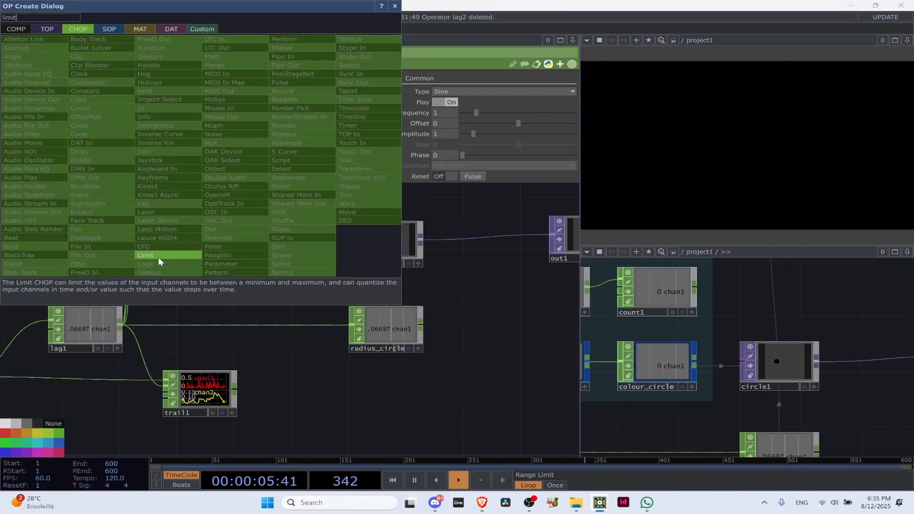
click(152, 258)
click(156, 108)
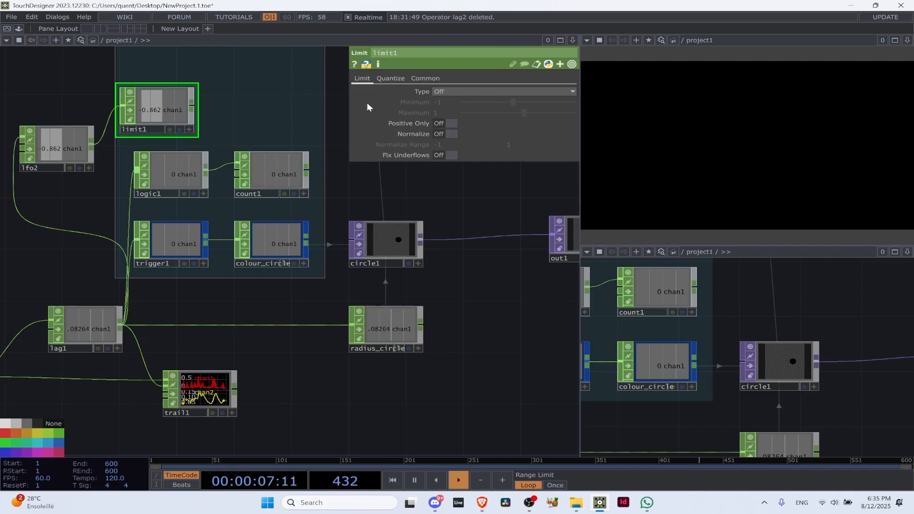
Set limit1's Quantize Value to Round with a Value Step of 0.25
click(389, 78)
click(475, 92)
click(444, 129)
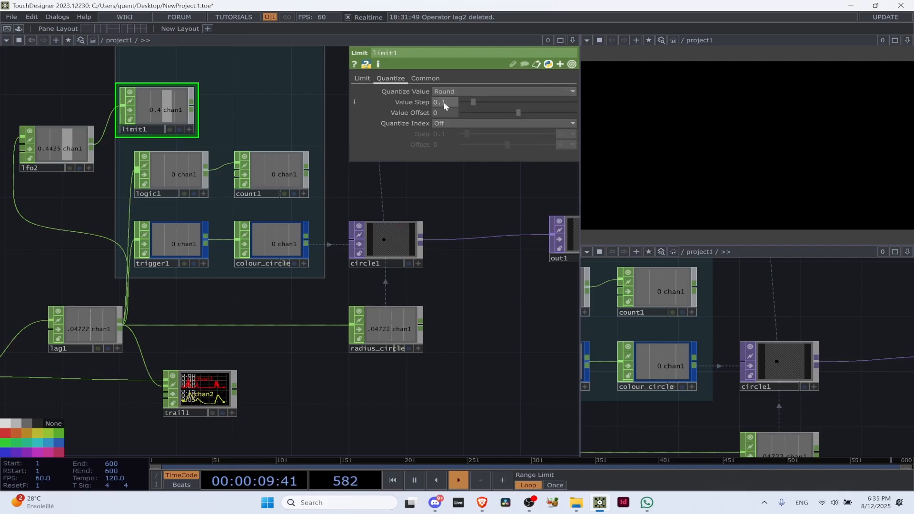
text(0.25)
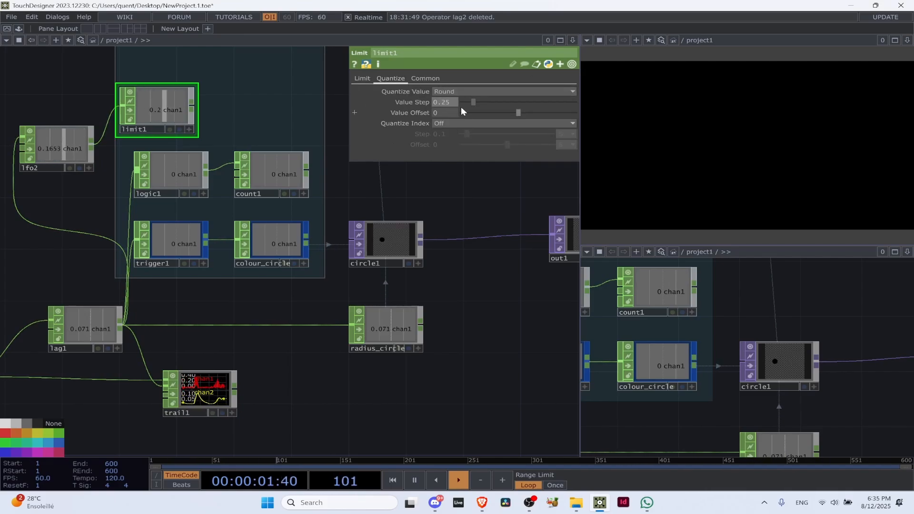
key(Return)
Add a Logic CHOP after limit1 and set its Convert Input to On When Value Changed
key(Tab)
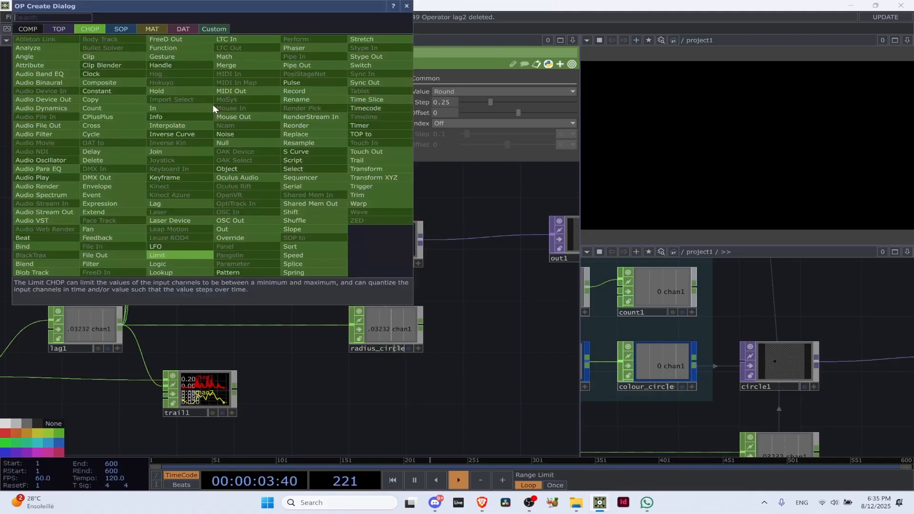
text(logic)
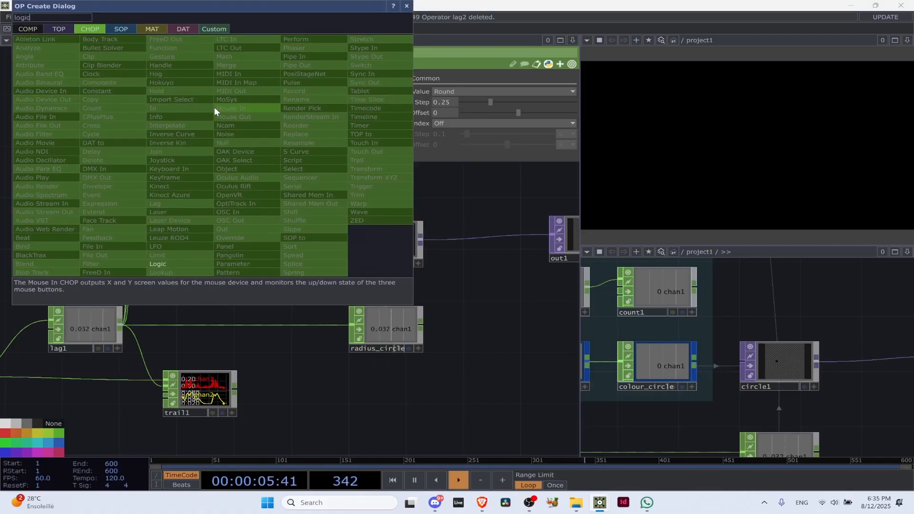
click(157, 264)
click(250, 105)
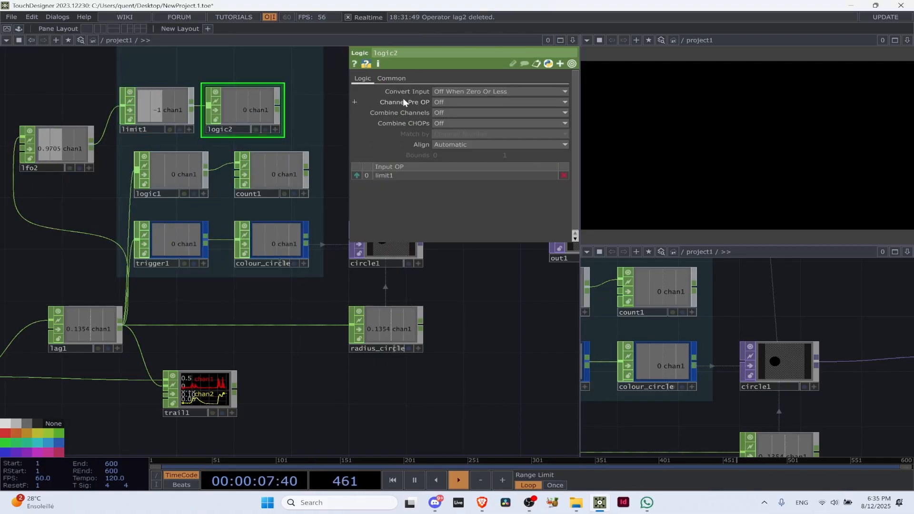
click(455, 91)
click(476, 130)
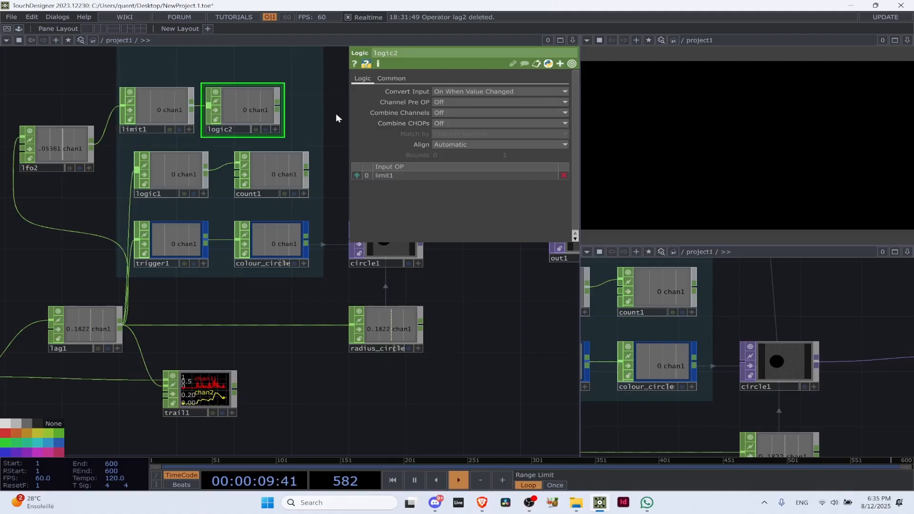
Move count1 to the edge of the Event managers box and connect logic2 to its input in place of logic1
drag(324, 138, 267, 178)
drag(225, 206, 310, 179)
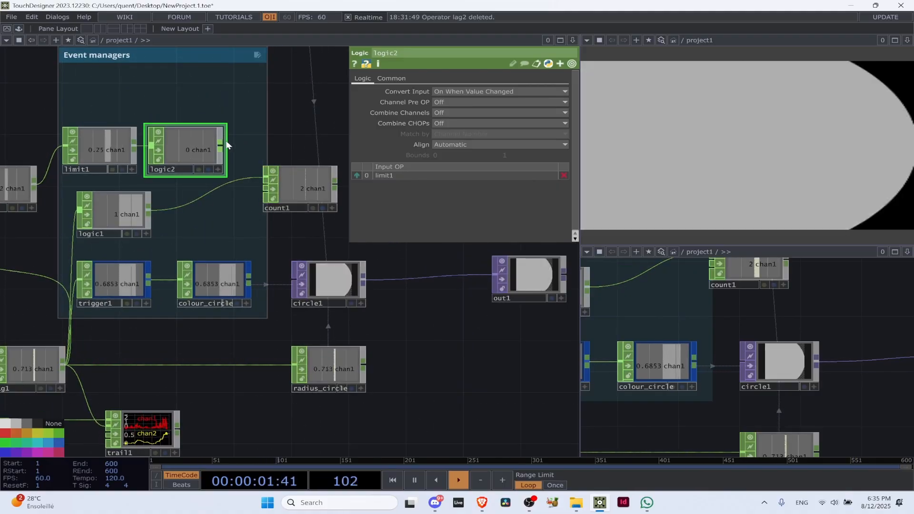
drag(222, 144, 260, 177)
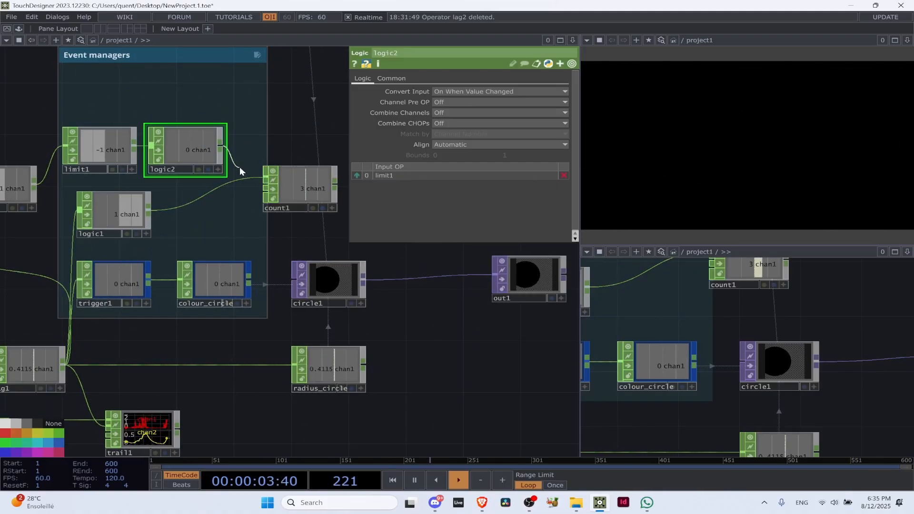
drag(221, 144, 263, 177)
scroll(270, 155, up, 5)
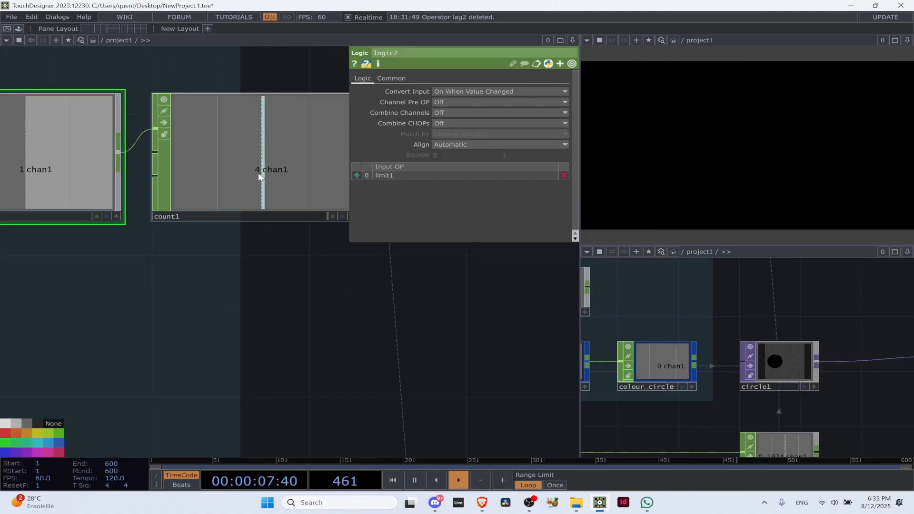
Set the Re-Trigger Delay of count1, now fed by logic2, to 0.5 seconds
click(258, 145)
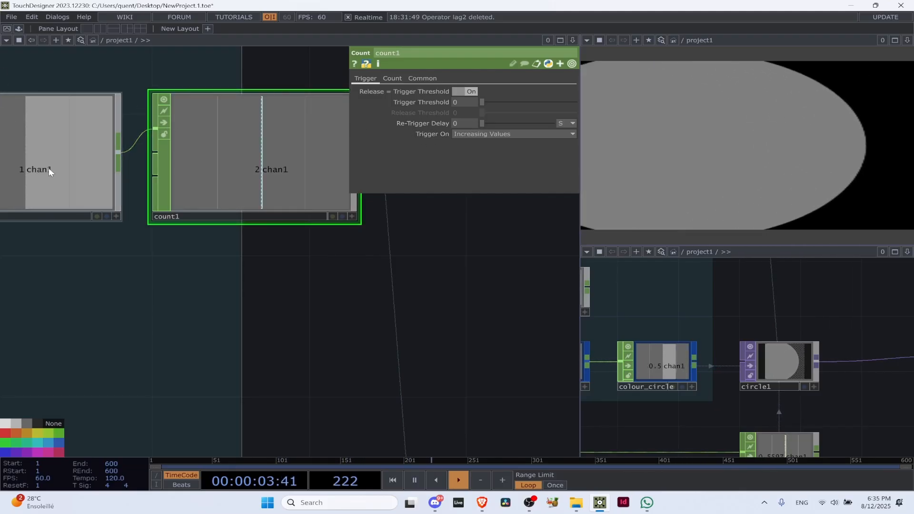
click(461, 121)
text(0.5)
key(Return)
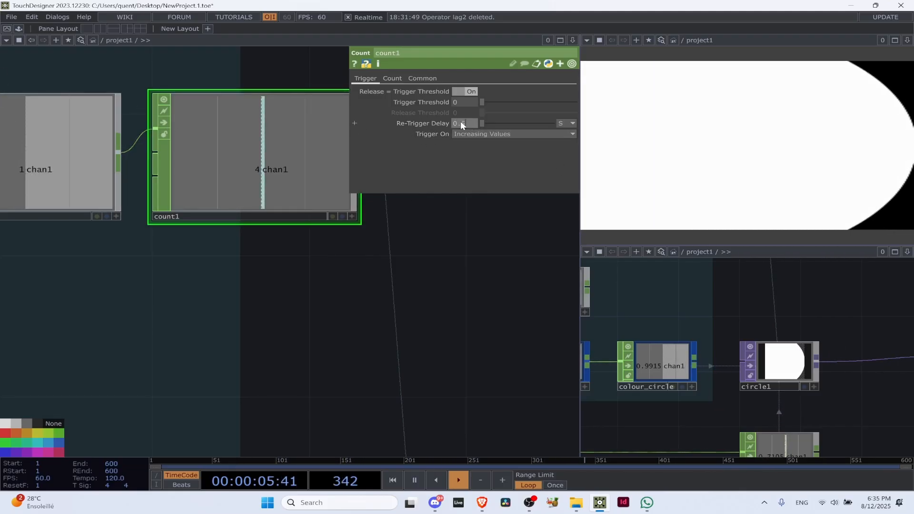
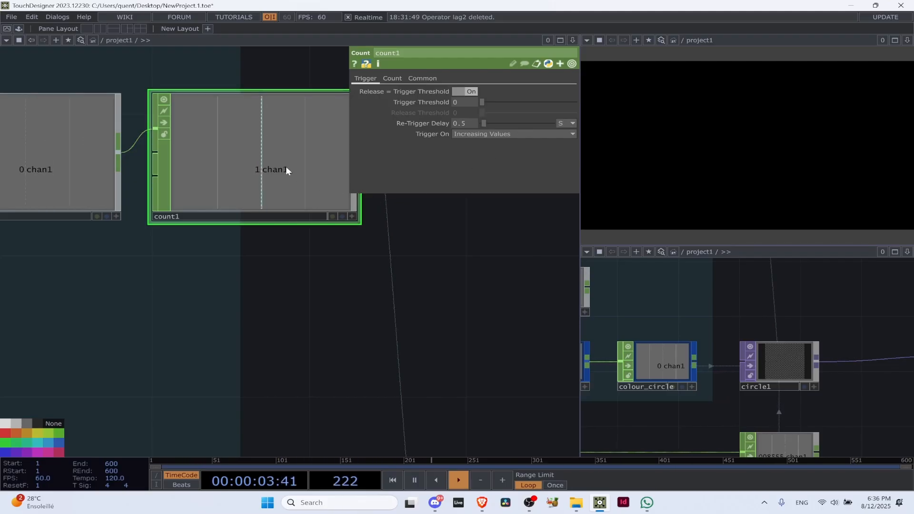
Delete the lfo2, limit1 and logic2 operators that feed the Count operator
scroll(281, 152, down, 5)
click(170, 167)
scroll(167, 188, down, 5)
scroll(76, 171, up, 5)
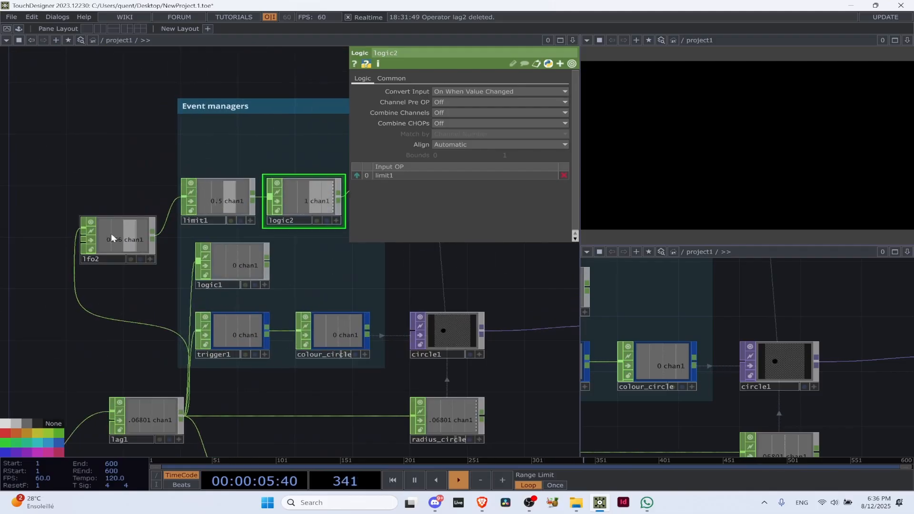
click(111, 234)
shift+click(229, 198)
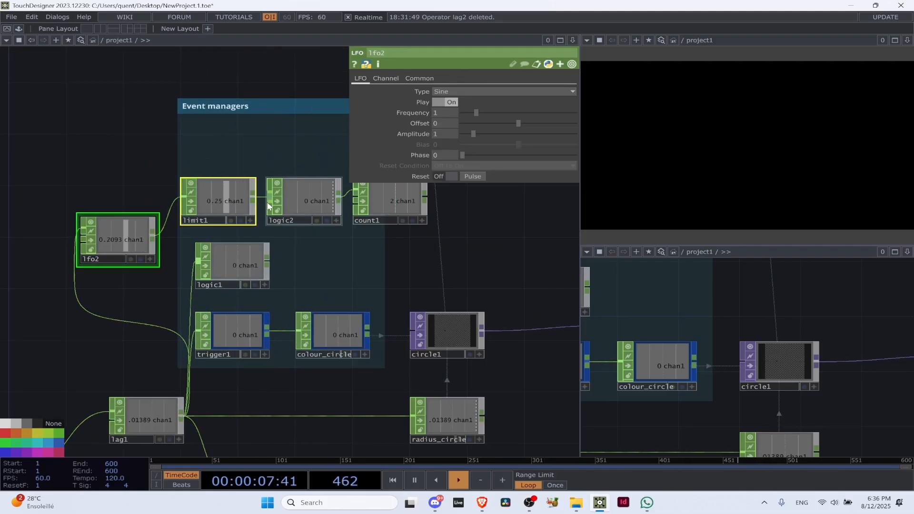
shift+click(294, 204)
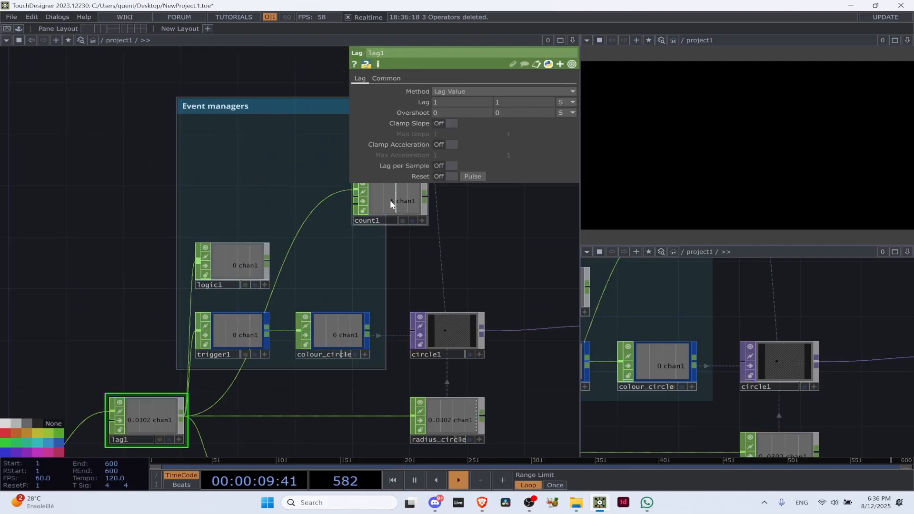
Move count1 beside logic1 and connect logic1's output to its input
drag(390, 201, 330, 264)
drag(267, 261, 296, 255)
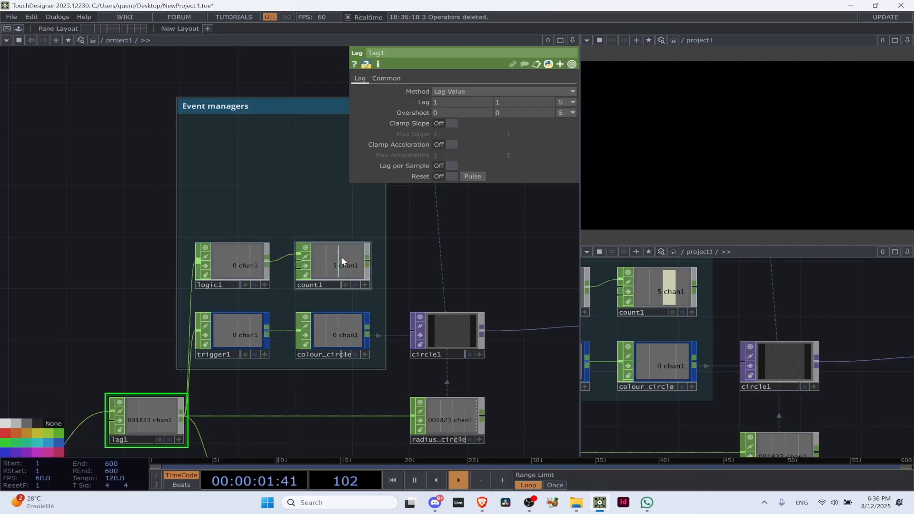
click(293, 264)
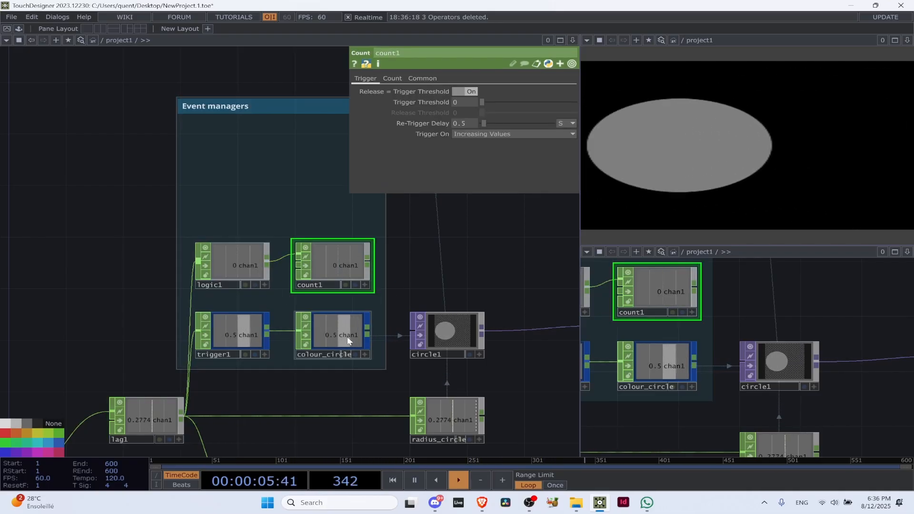
Delete the Count operator from the Event managers group
scroll(347, 336, up, 5)
scroll(327, 310, down, 3)
click(207, 325)
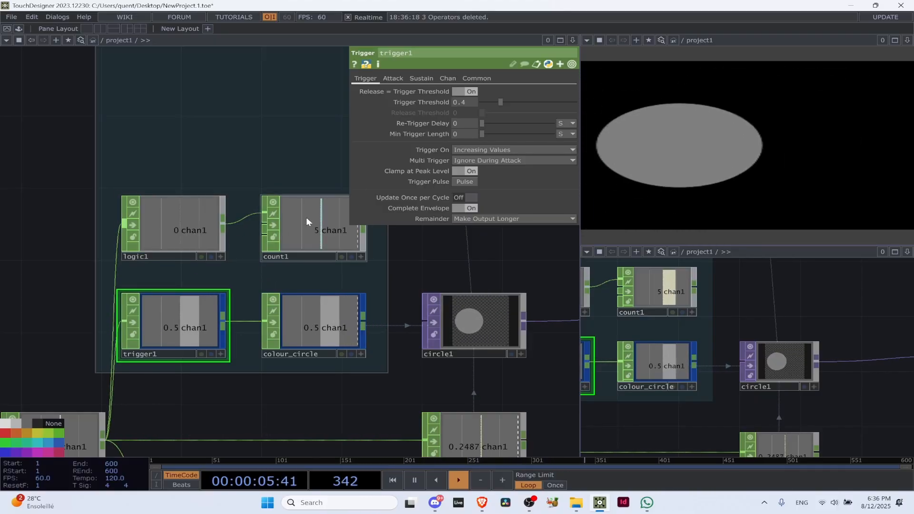
click(307, 221)
key(Delete)
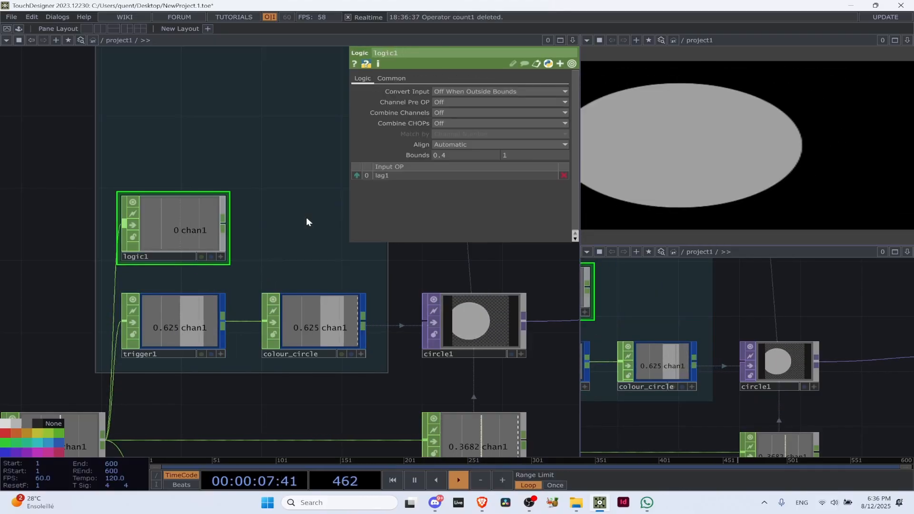
Duplicate the circle1 operator and place the copy directly above the original
scroll(307, 218, down, 3)
drag(431, 273, 265, 296)
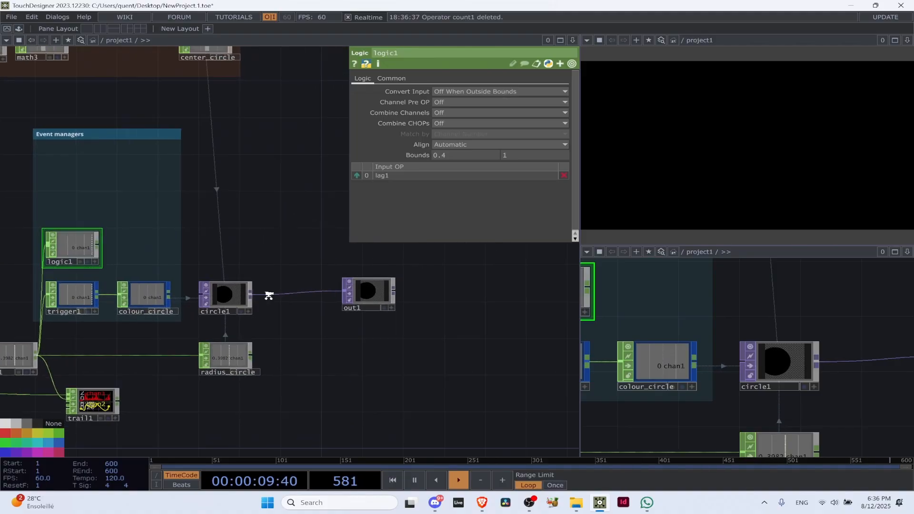
scroll(295, 298, up, 4)
right_click(277, 299)
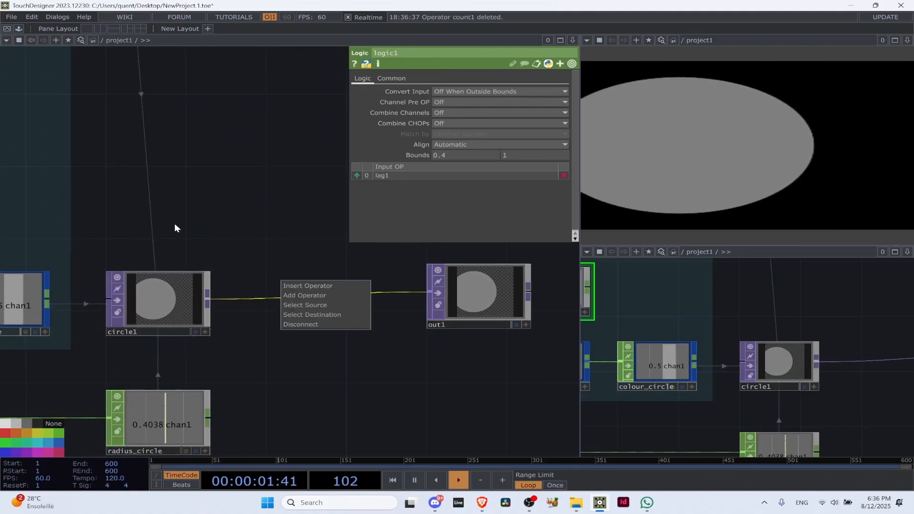
click(180, 307)
key(ctrl+c)
key(ctrl+v)
drag(180, 362, 169, 186)
drag(259, 339, 190, 342)
drag(369, 334, 276, 311)
right_click(126, 285)
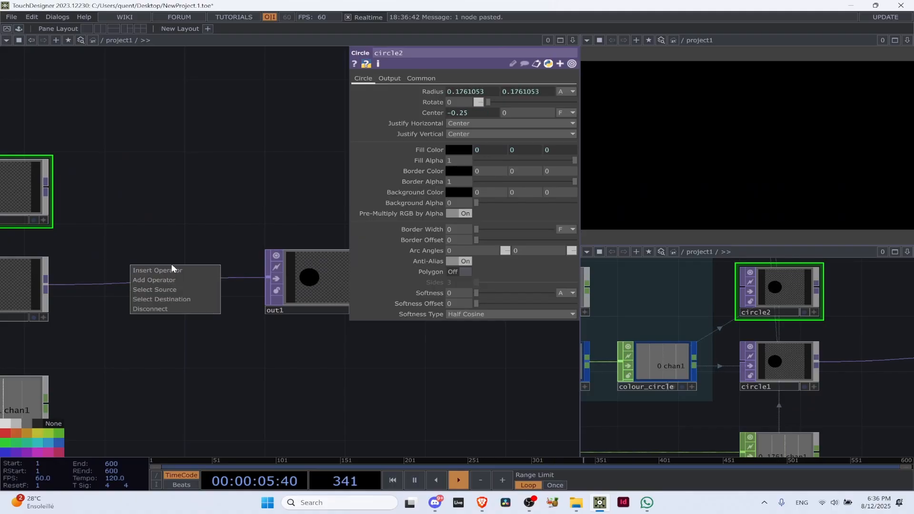
click(116, 296)
drag(59, 194, 79, 190)
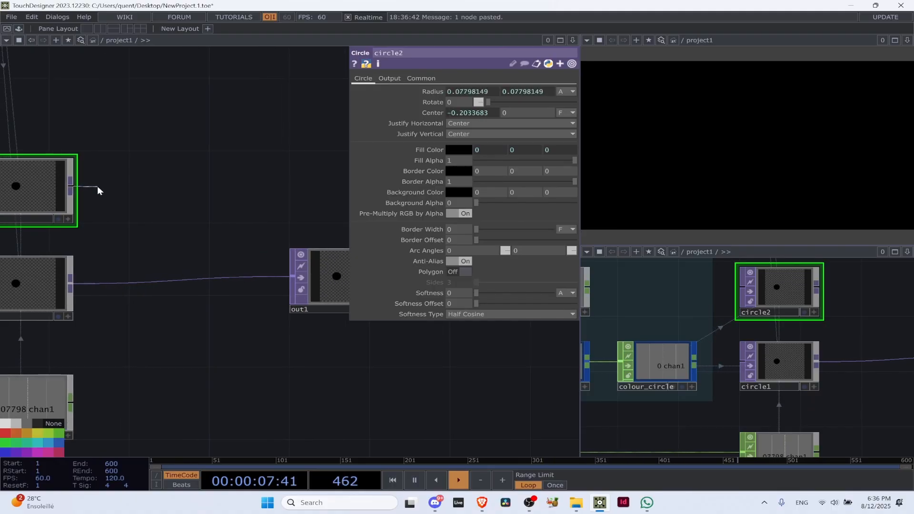
key(Tab)
text(level)
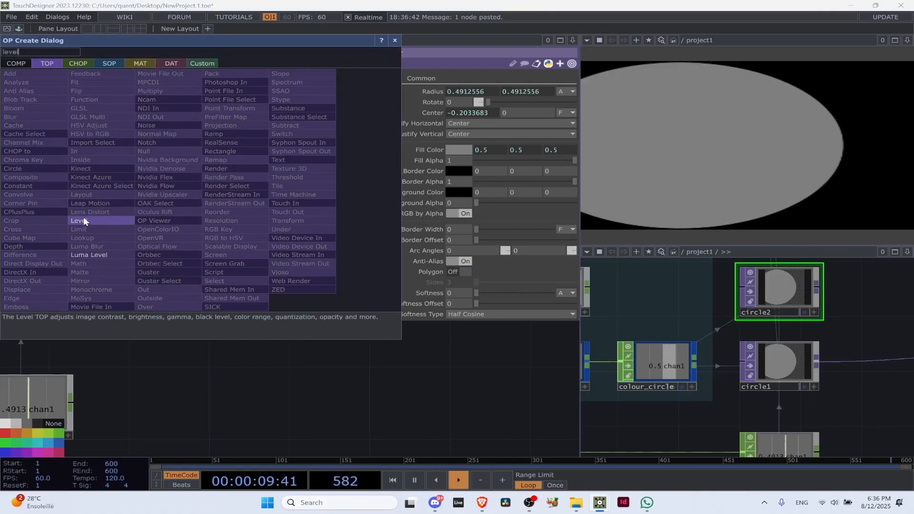
click(88, 213)
click(127, 184)
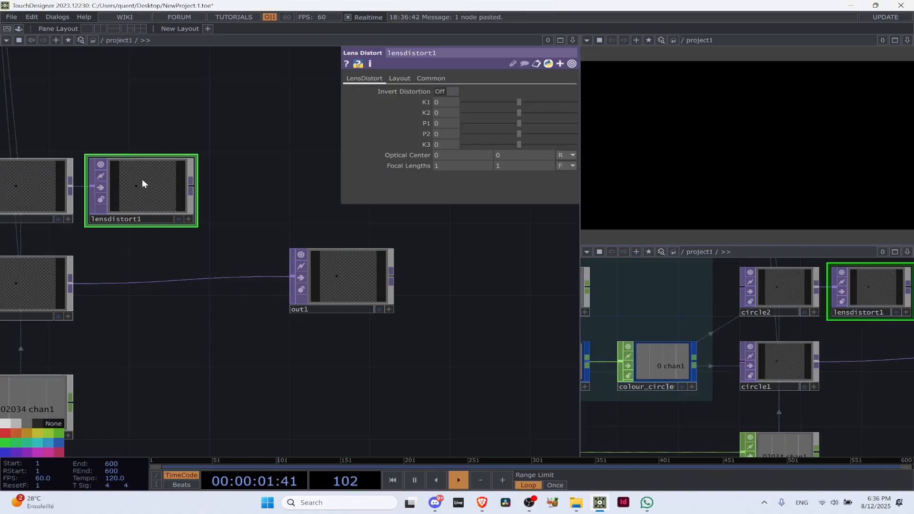
key(Delete)
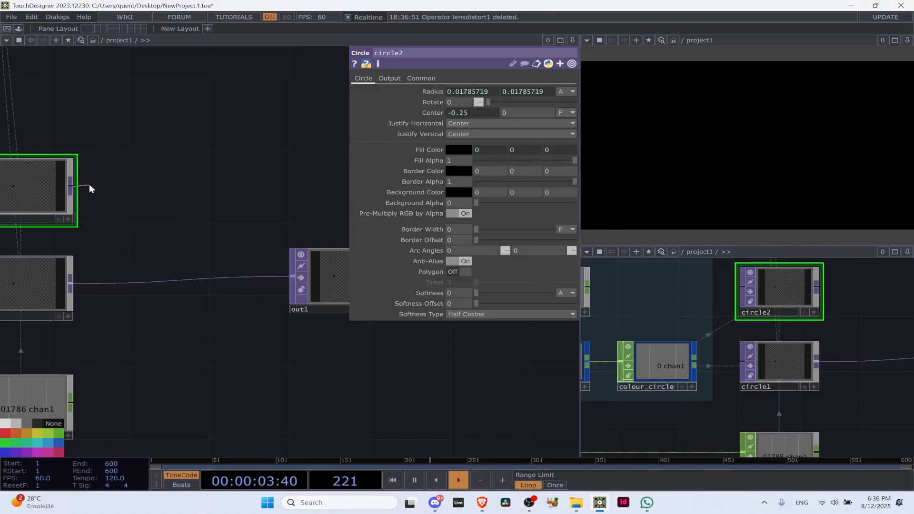
Add a Level TOP connected to the output of circle2
key(Tab)
text(leve)
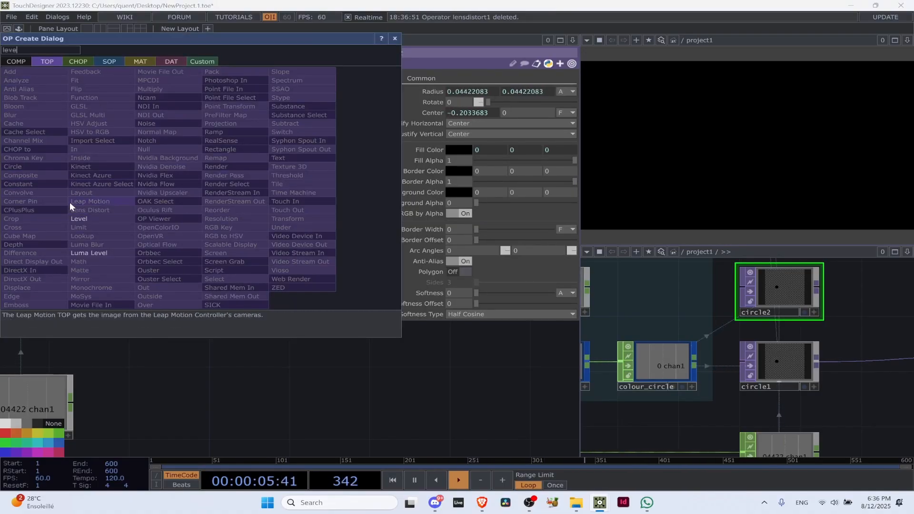
click(88, 217)
click(138, 190)
Move out1 farther from circle1 and insert a Difference TOP on the wire between them
drag(393, 283, 475, 300)
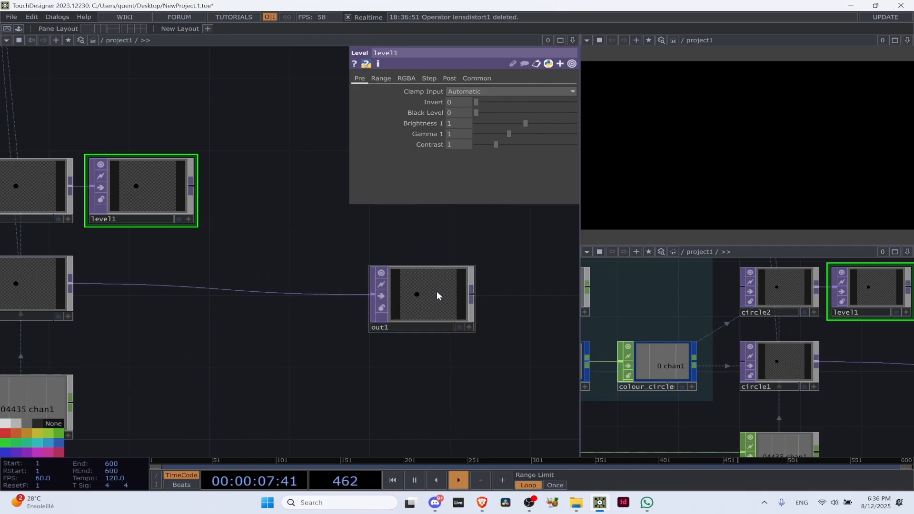
click(260, 280)
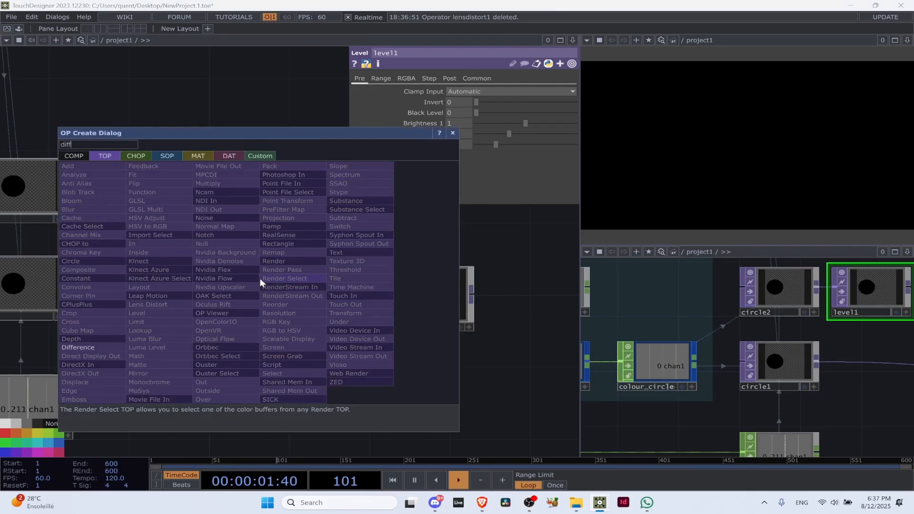
click(80, 347)
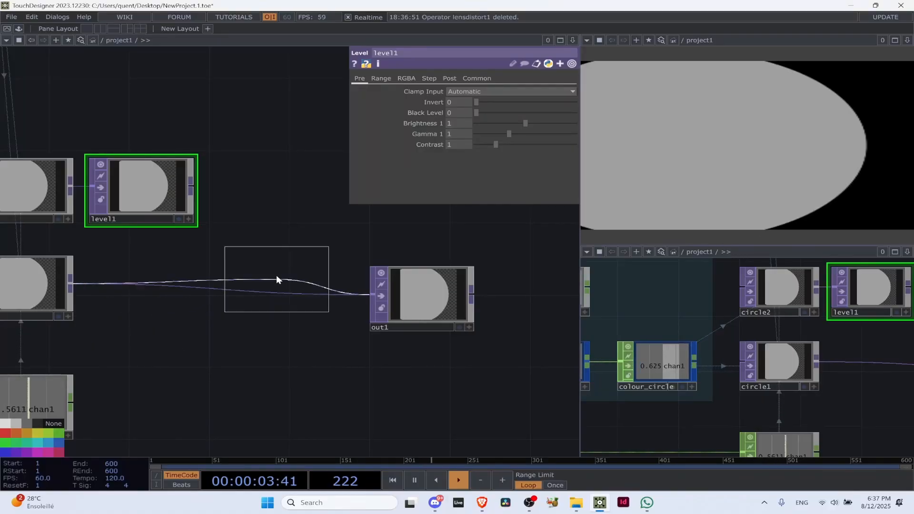
click(276, 293)
drag(251, 289, 271, 289)
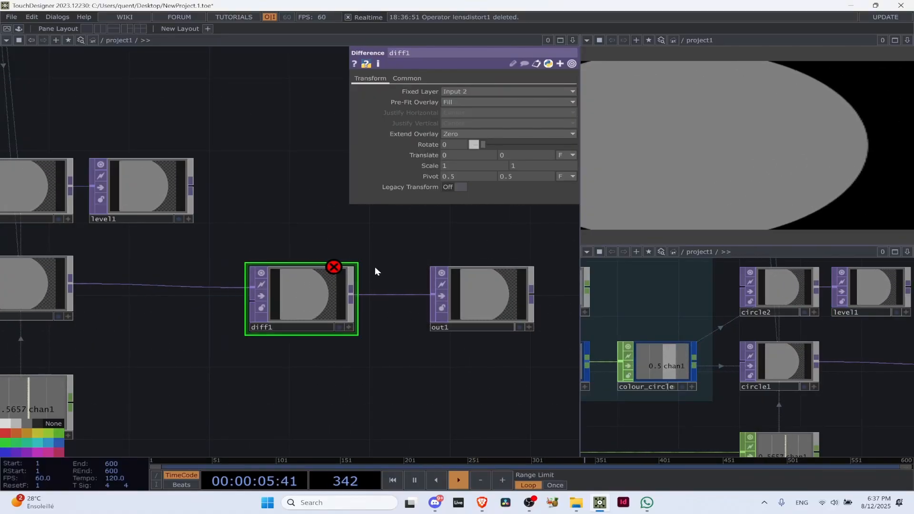
Connect level1 to the Difference operator's first input and circle1 to its second, and tidy the node placement
drag(191, 190, 251, 288)
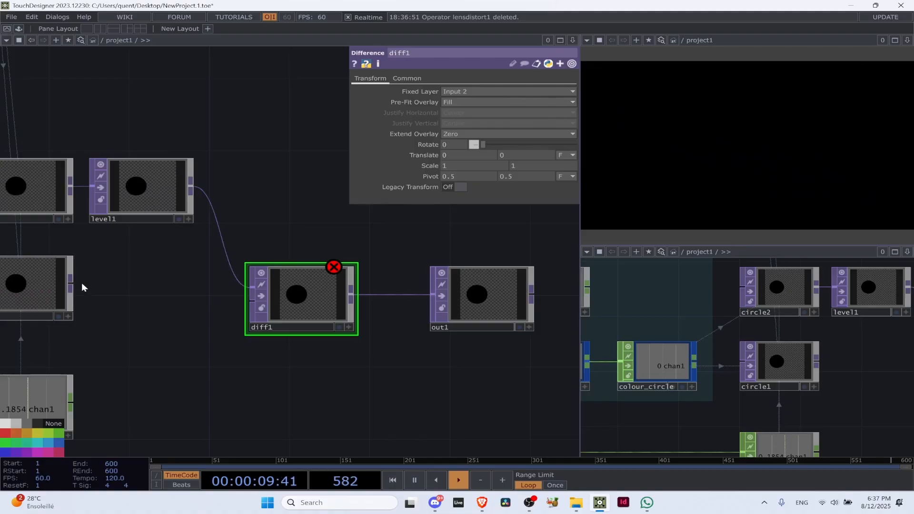
drag(82, 282, 161, 287)
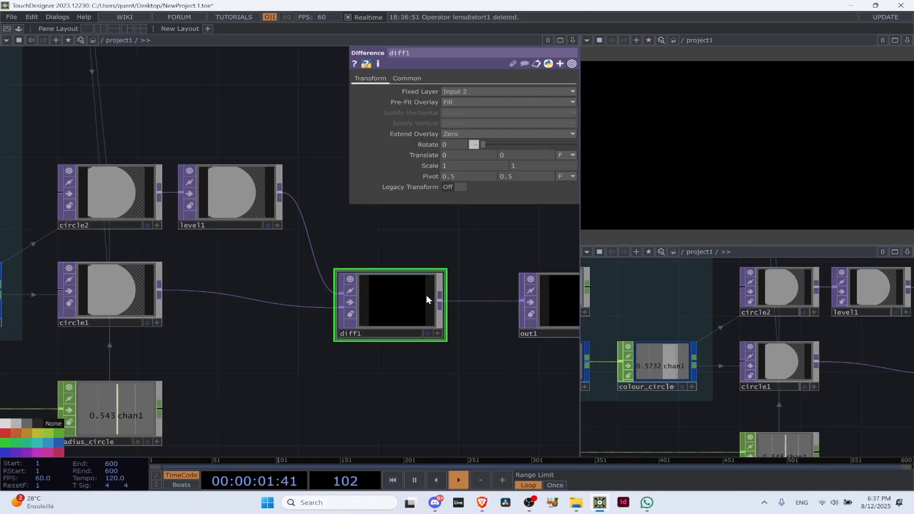
drag(556, 307, 534, 306)
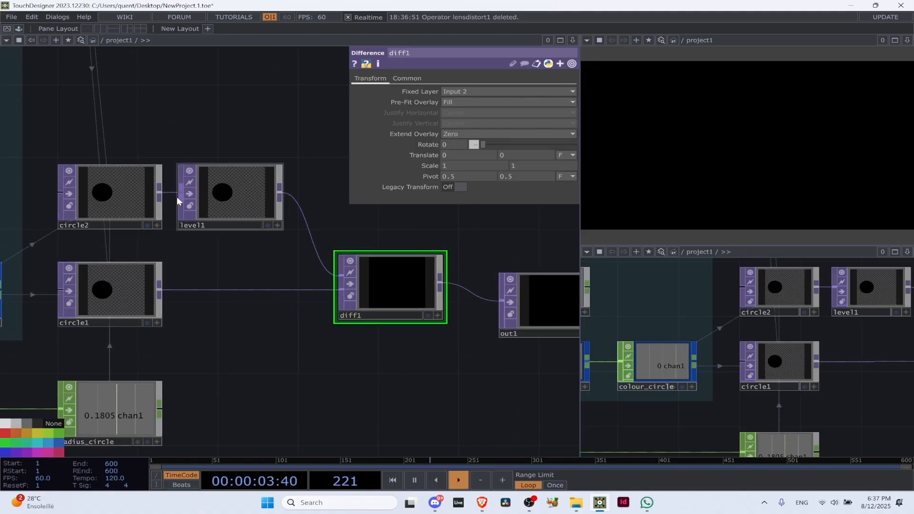
Multiply circle2's X radius and X center expressions by 0.2
click(152, 200)
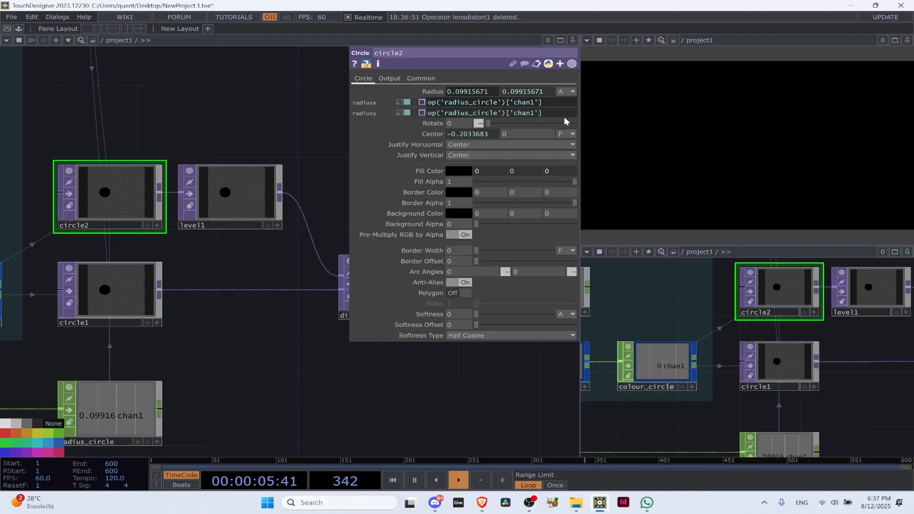
text(*0.2)
click(194, 129)
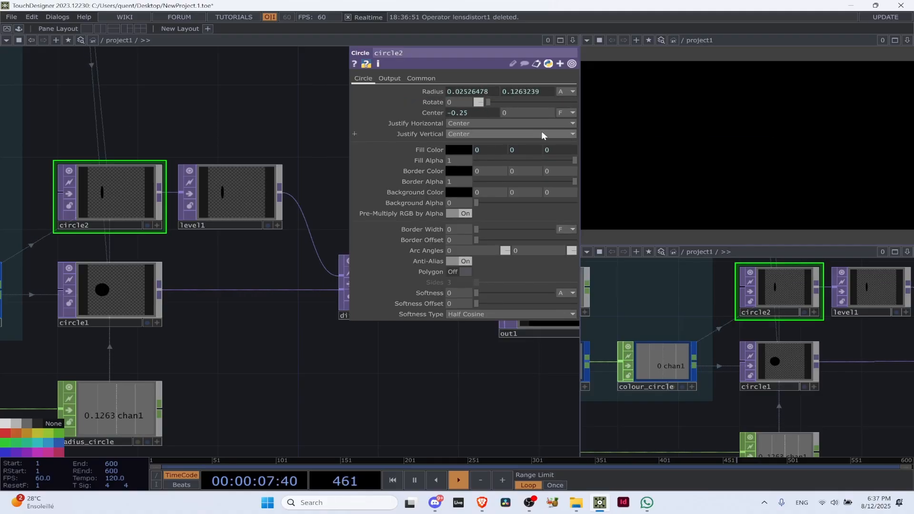
click(495, 113)
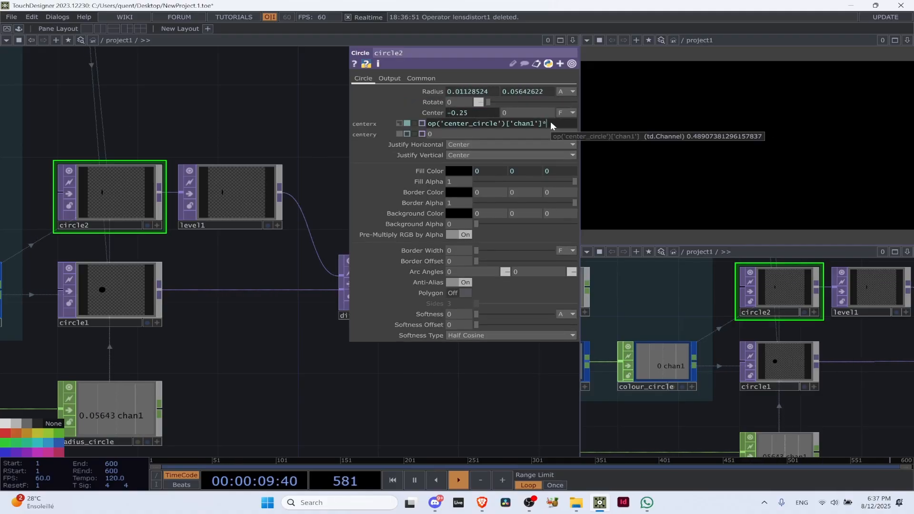
Set circle2's fill color red to a constant 1 and green to a constant 0, keeping the blue expression
drag(272, 375, 112, 367)
scroll(251, 275, up, 2)
click(240, 275)
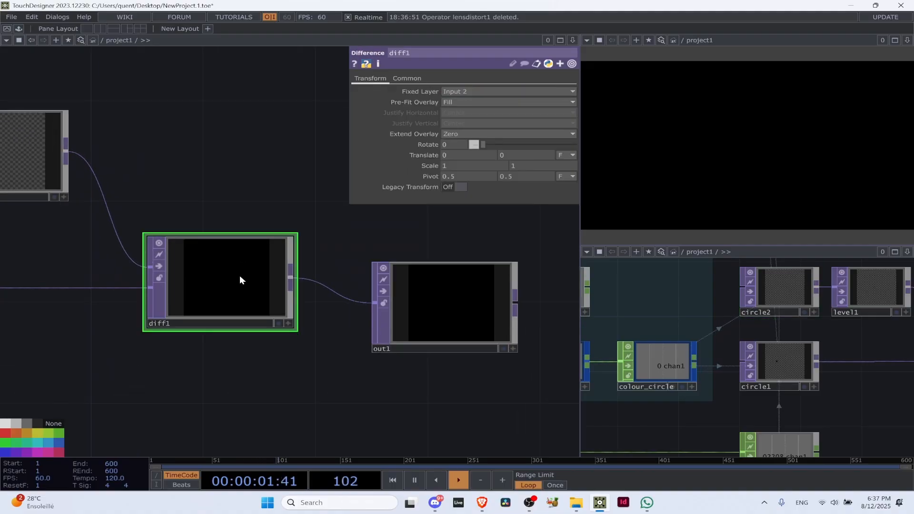
scroll(239, 275, down, 4)
drag(212, 326, 332, 362)
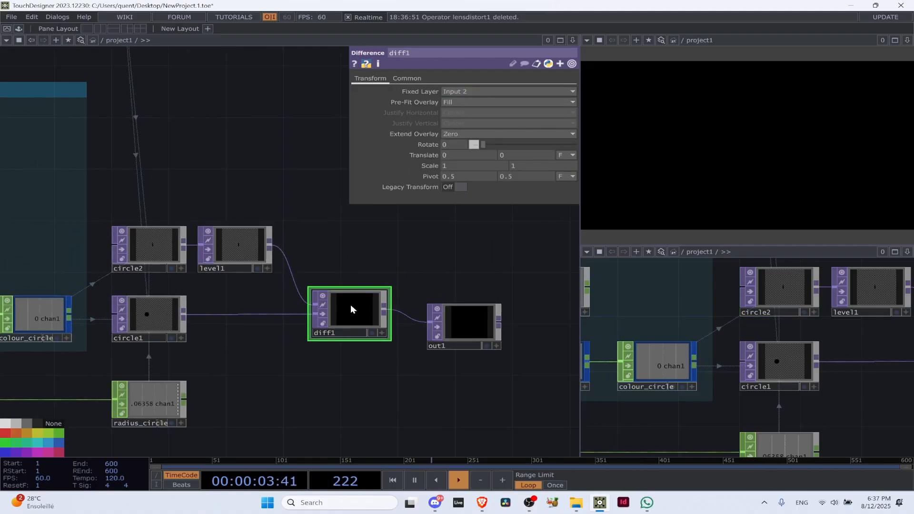
scroll(169, 258, up, 3)
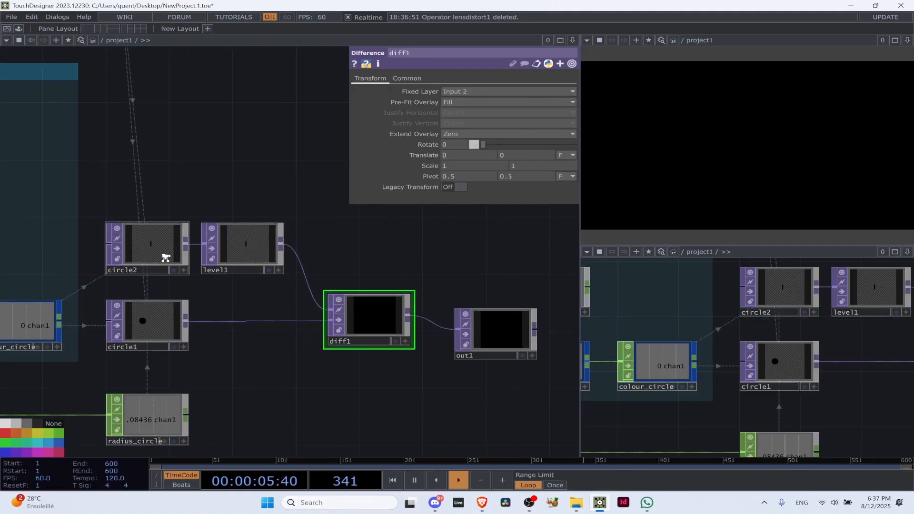
scroll(169, 257, down, 3)
click(172, 244)
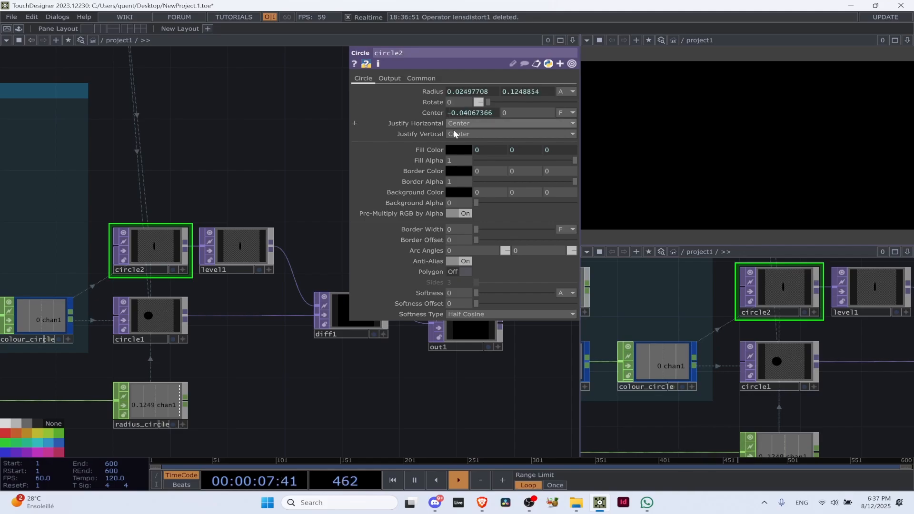
click(487, 149)
click(405, 162)
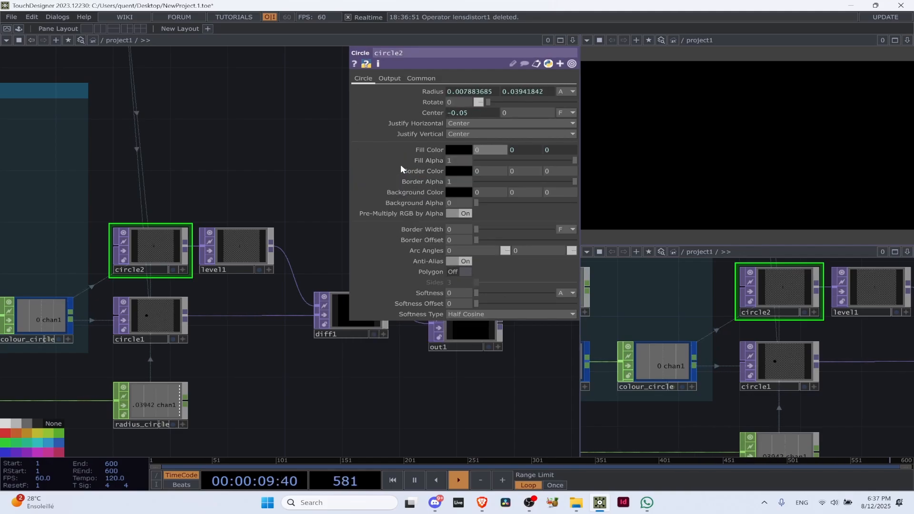
click(521, 150)
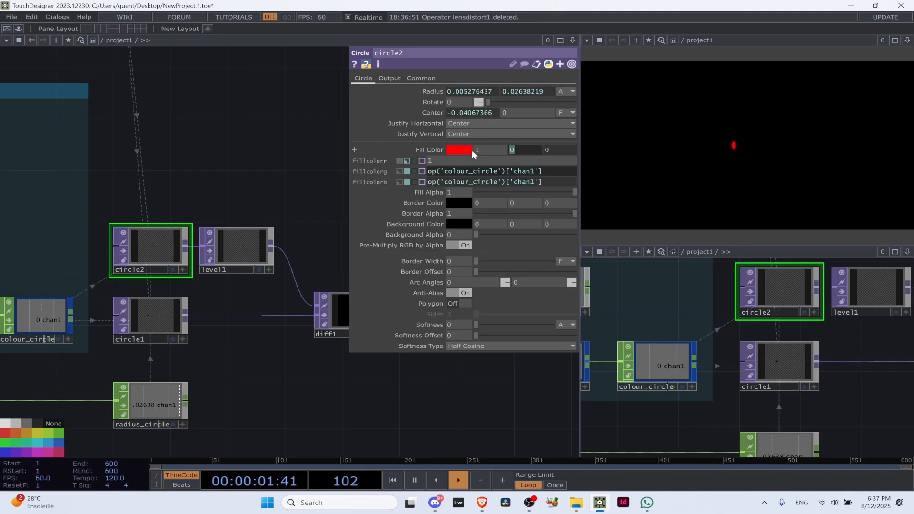
click(408, 172)
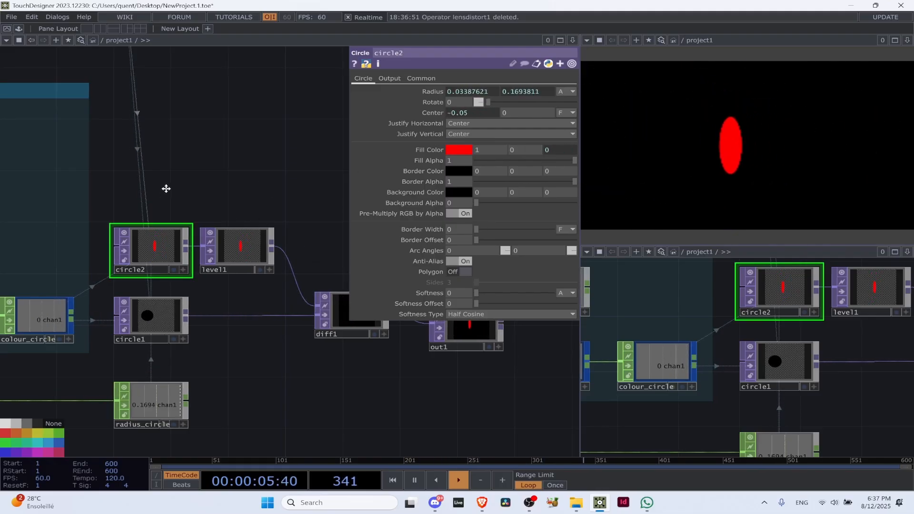
Select the Level operator after circle2 and open its parameters
drag(165, 188, 237, 165)
key(p)
click(330, 235)
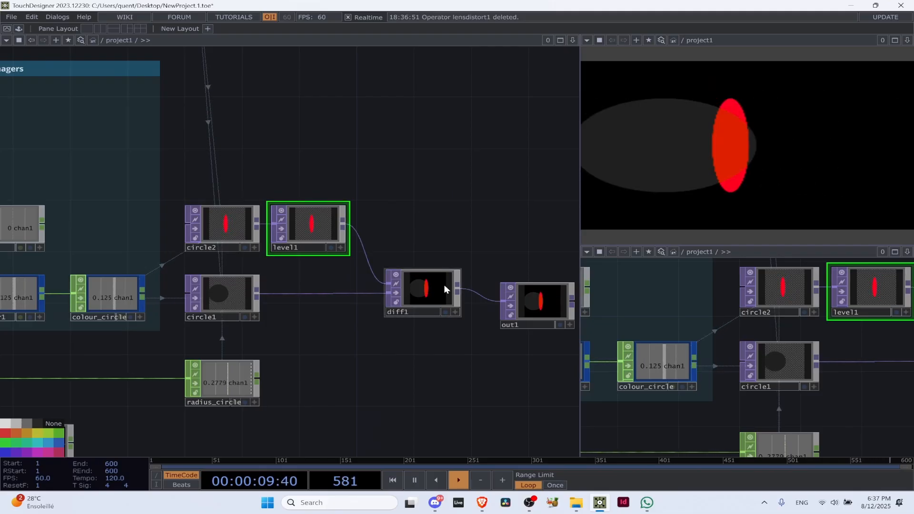
drag(127, 196, 203, 188)
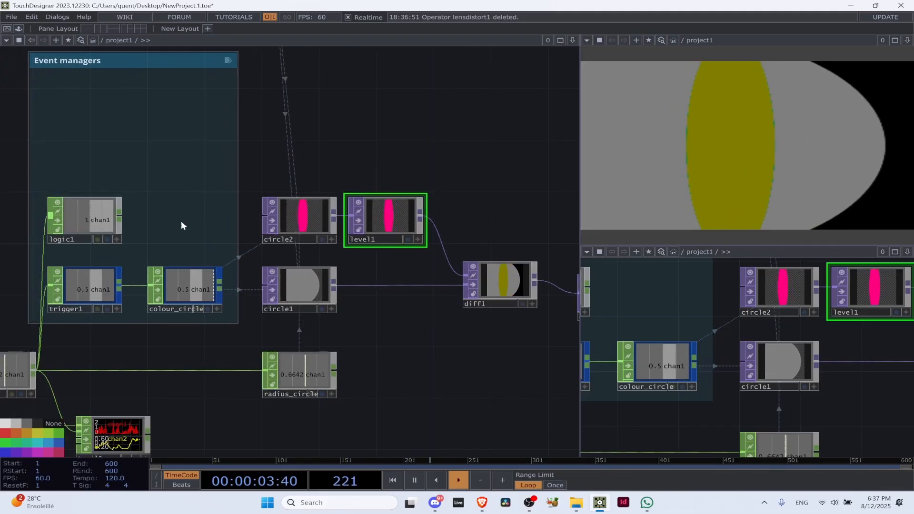
key(p)
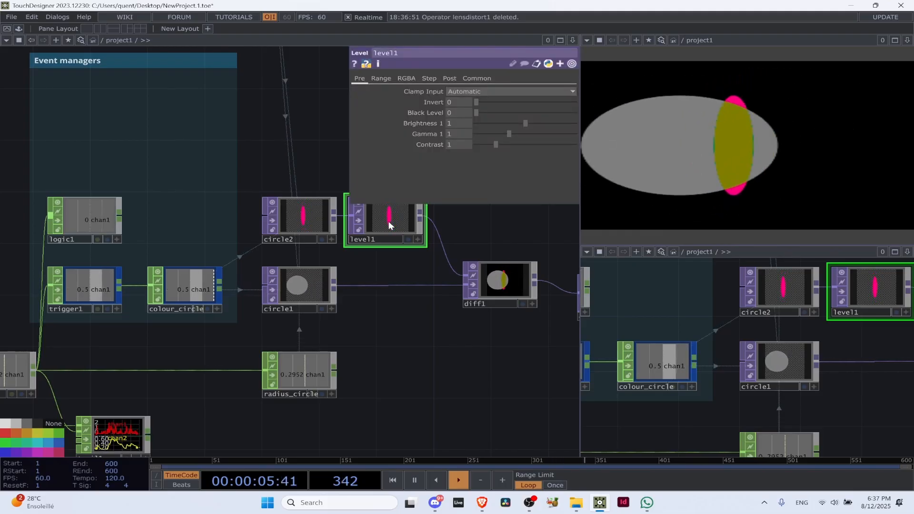
Try to link logic1's channel directly to the level1 operator
click(117, 240)
drag(102, 221, 431, 310)
click(117, 239)
drag(190, 200, 290, 147)
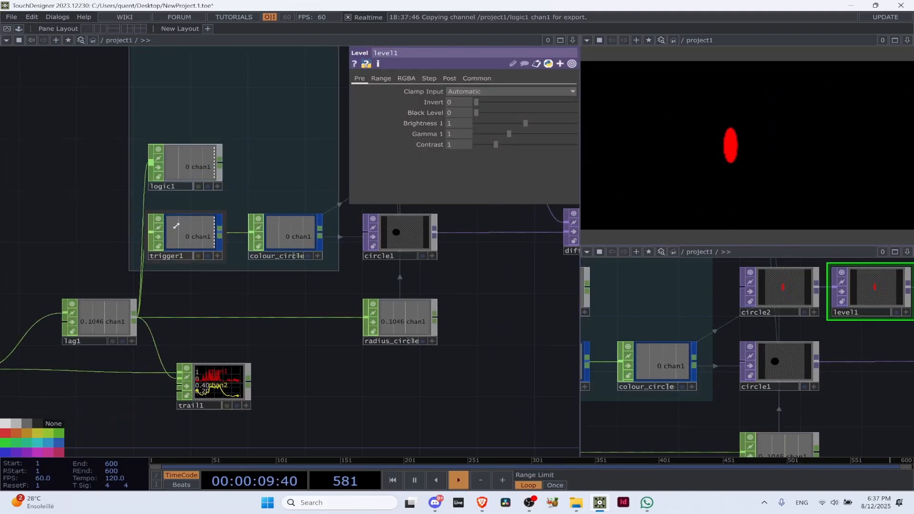
Add a Null CHOP after logic1 in the Event managers group and connect it to logic1's output
click(197, 165)
drag(62, 237, 2, 256)
scroll(279, 289, down, 3)
drag(395, 301, 250, 325)
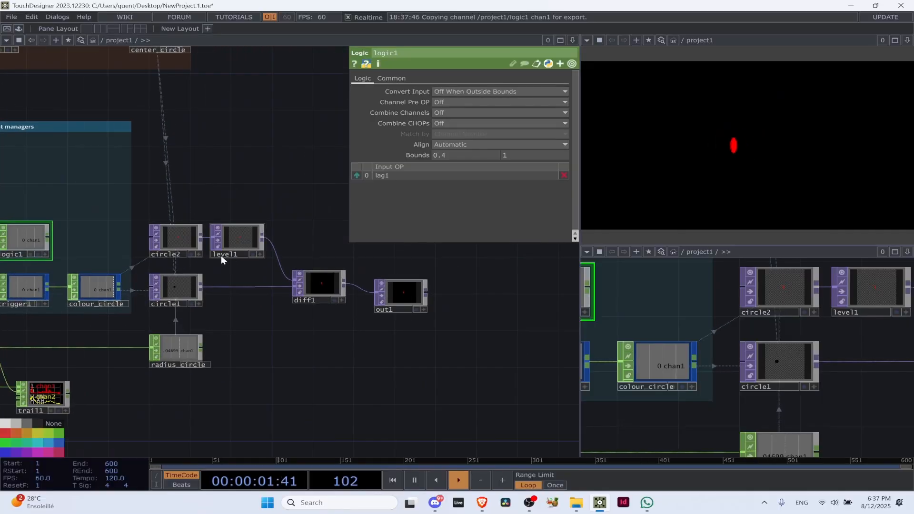
click(221, 254)
click(44, 251)
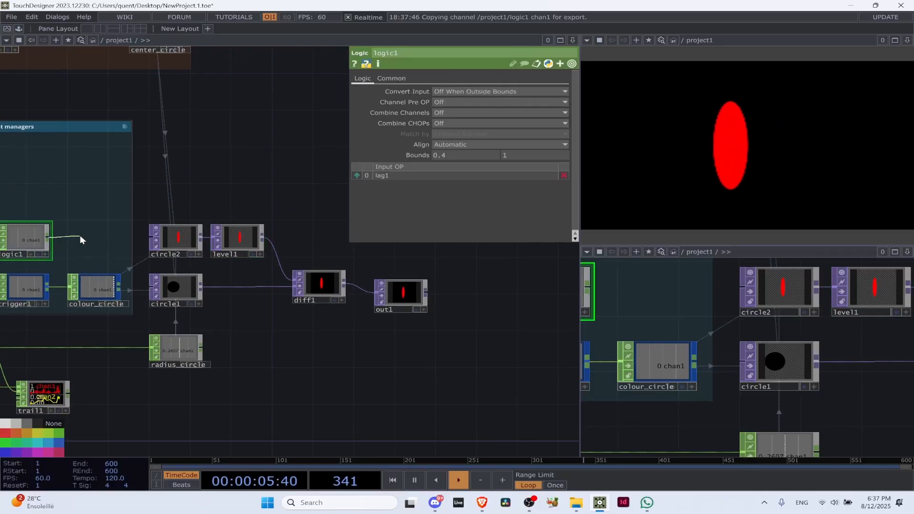
key(Tab)
text(null)
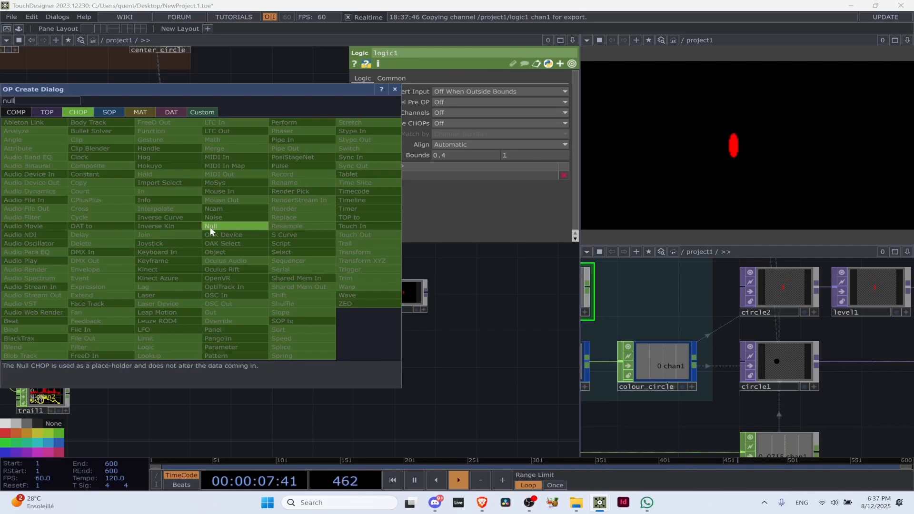
click(210, 226)
click(93, 243)
Drive level1's opacity and Clamp Input with CHOP references to null1's chan1
click(250, 238)
click(115, 254)
drag(106, 239, 453, 91)
click(453, 78)
click(450, 78)
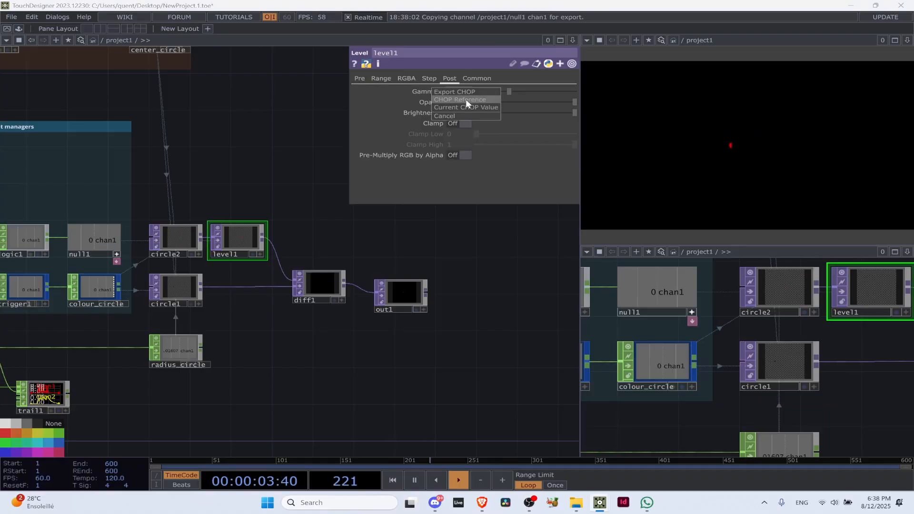
click(360, 78)
click(464, 91)
click(456, 101)
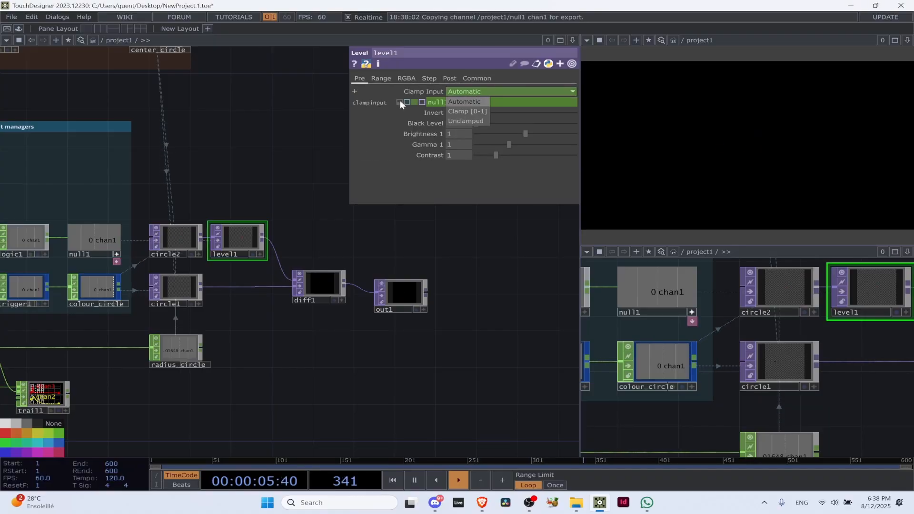
Examine how level1 and the Difference output react to null1's signal
scroll(240, 185, up, 4)
key(space)
key(space)
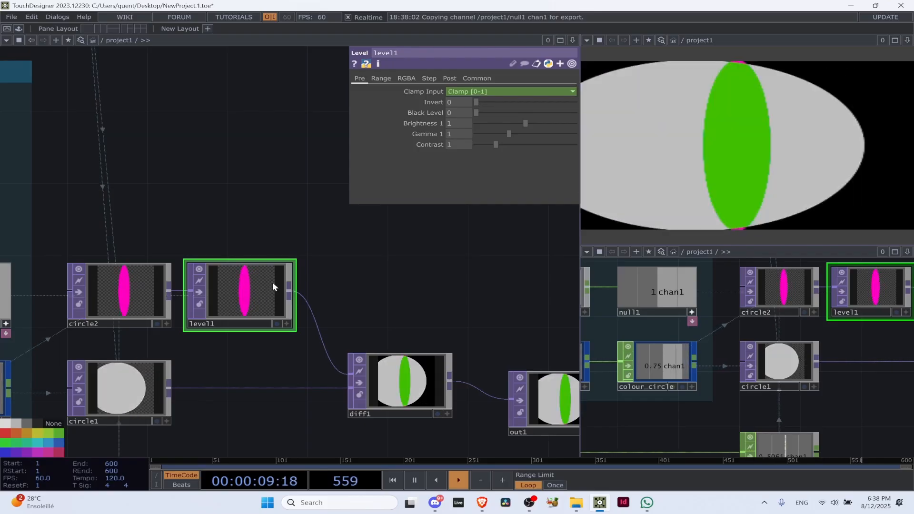
scroll(179, 190, down, 3)
drag(234, 181, 345, 176)
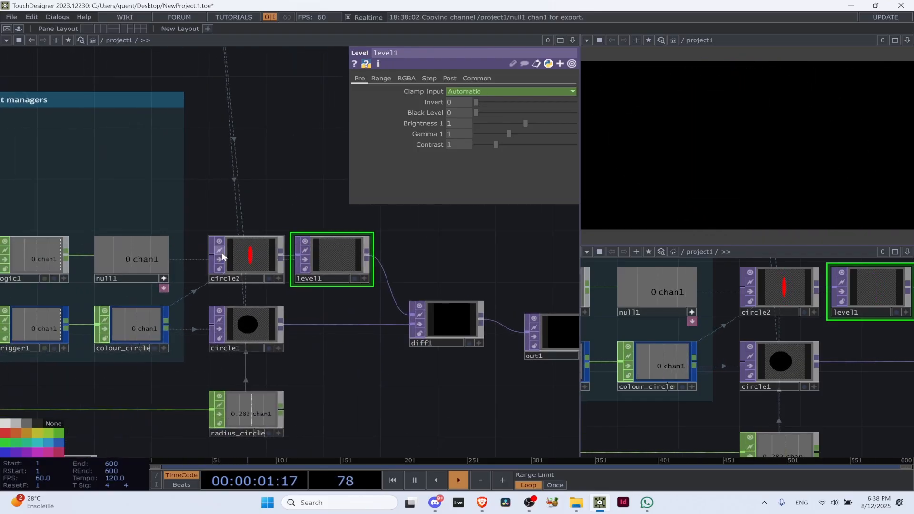
scroll(362, 252, up, 5)
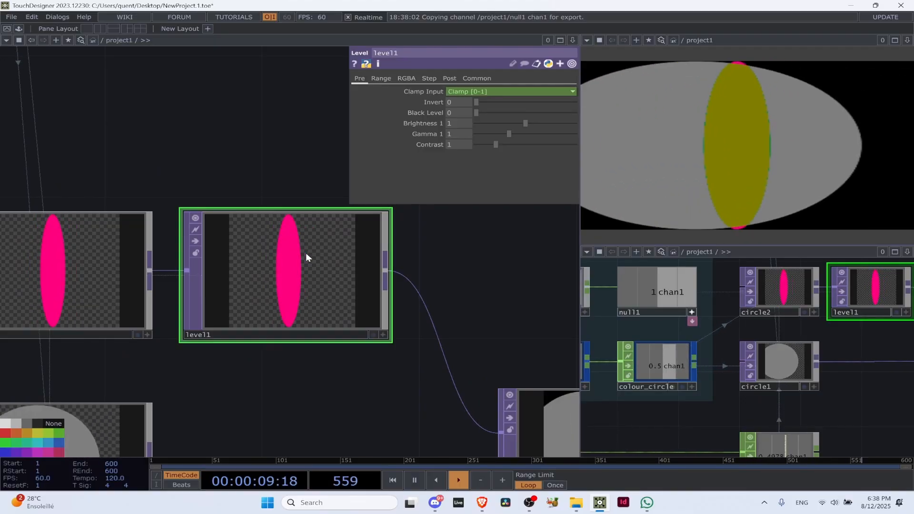
scroll(296, 223, down, 5)
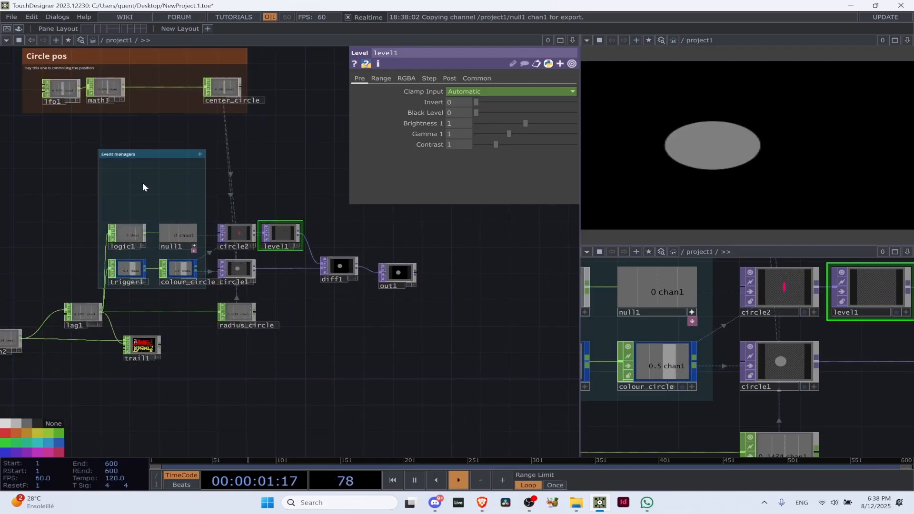
Add a Trigger CHOP above logic1 in the Event managers group and feed it from lag1
scroll(145, 197, up, 4)
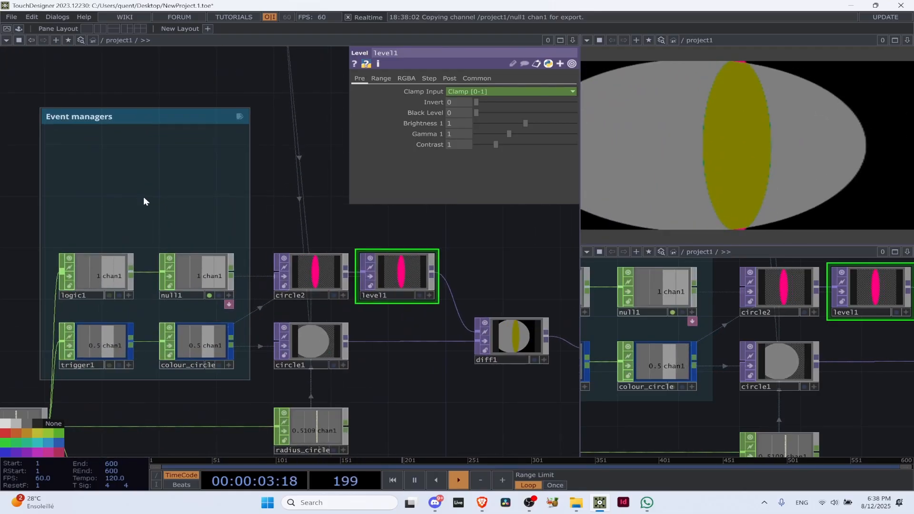
key(Tab)
text(tr)
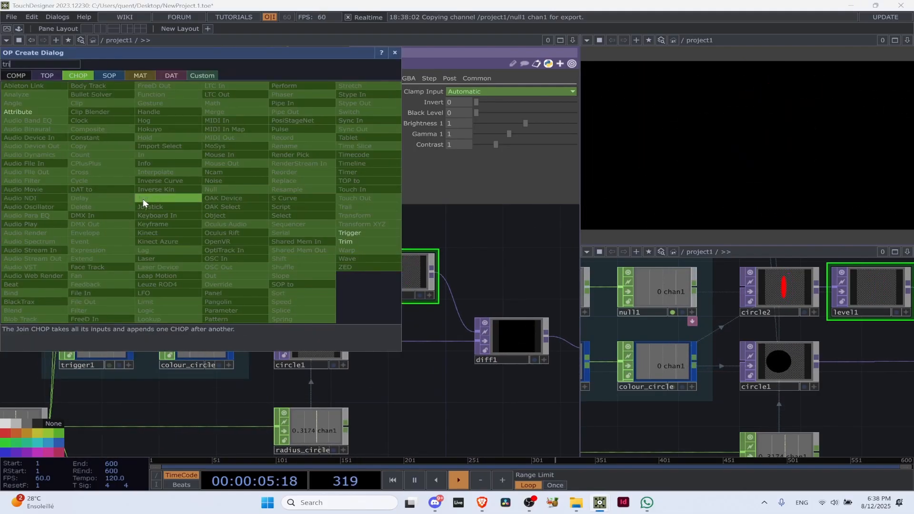
click(373, 233)
click(97, 214)
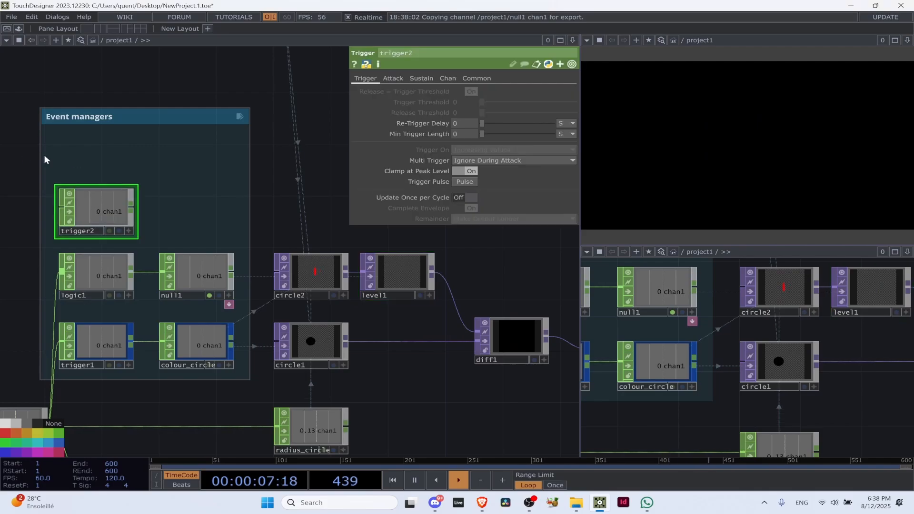
drag(49, 133, 101, 87)
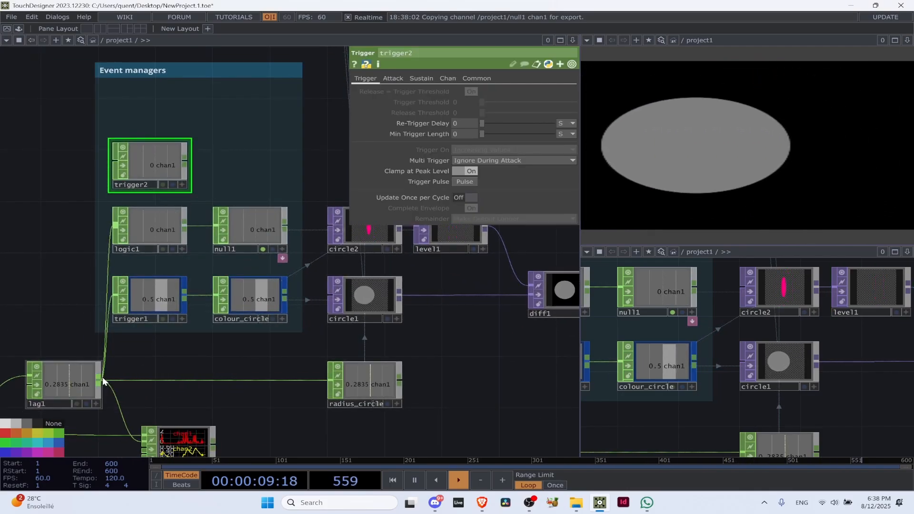
drag(99, 380, 109, 163)
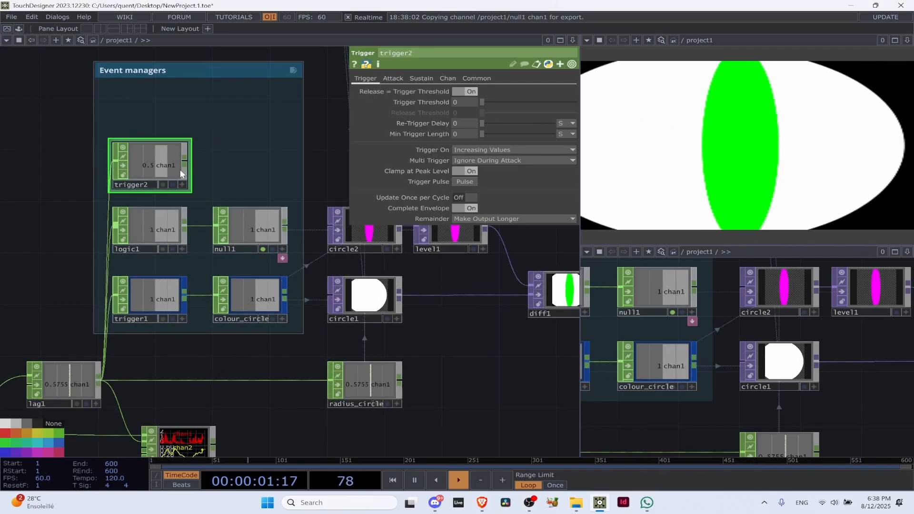
Add a Null CHOP after trigger2, lined up above null1
scroll(181, 162, down, 2)
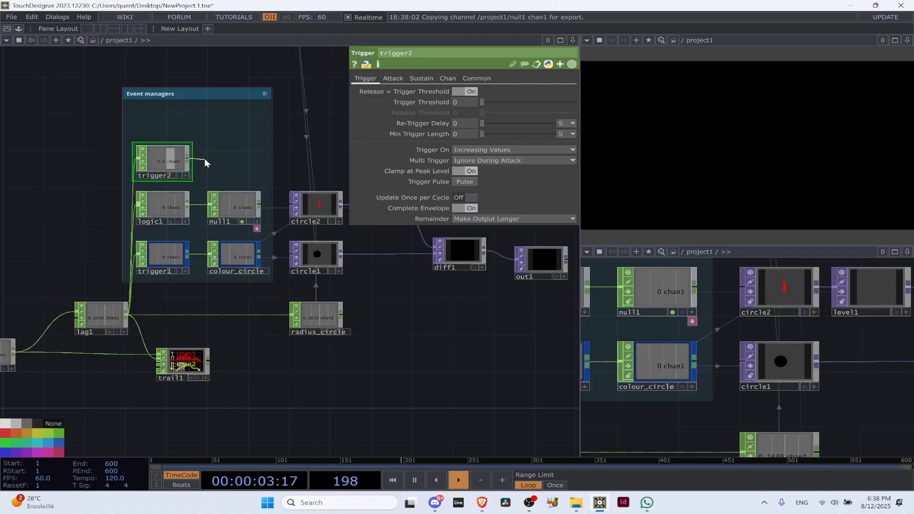
key(Tab)
text(null)
click(220, 149)
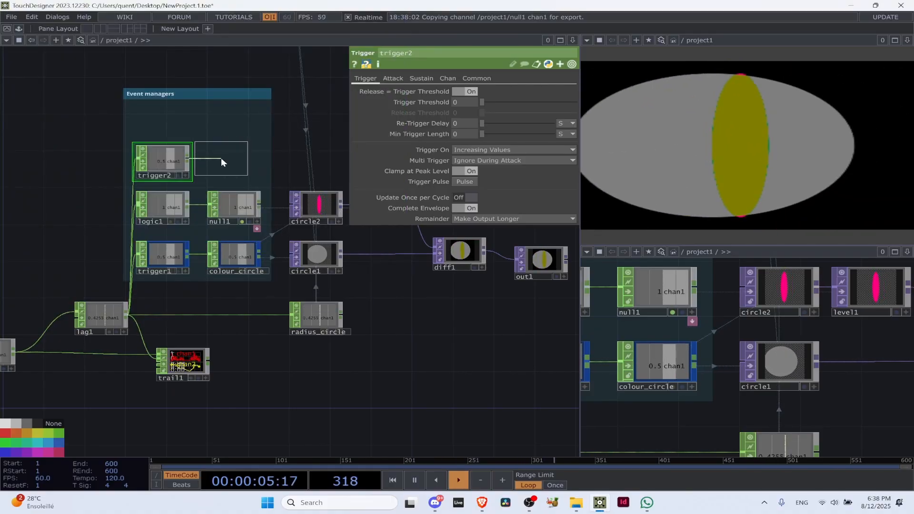
click(223, 159)
click(238, 209)
Delete the trigger2 and null2 operators from the Event managers group
click(373, 194)
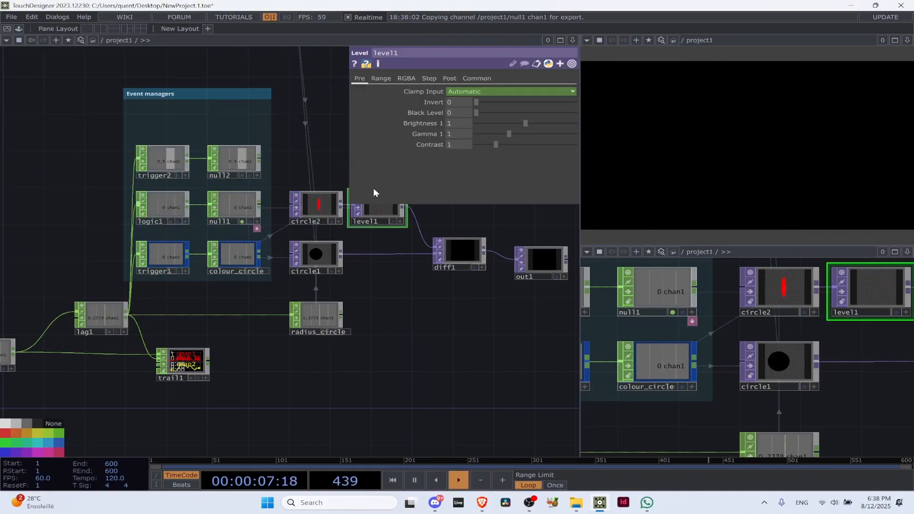
drag(251, 128, 167, 142)
scroll(72, 178, up, 1)
scroll(73, 178, up, 2)
click(90, 169)
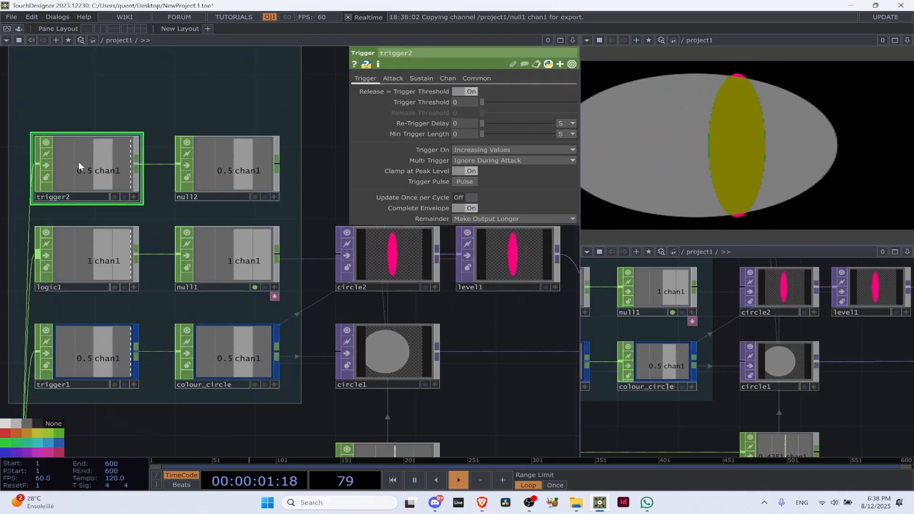
ctrl+click(230, 180)
key(Delete)
Insert a Lag CHOP between logic1 and null1 and examine its effect on the circles
scroll(230, 184, down, 4)
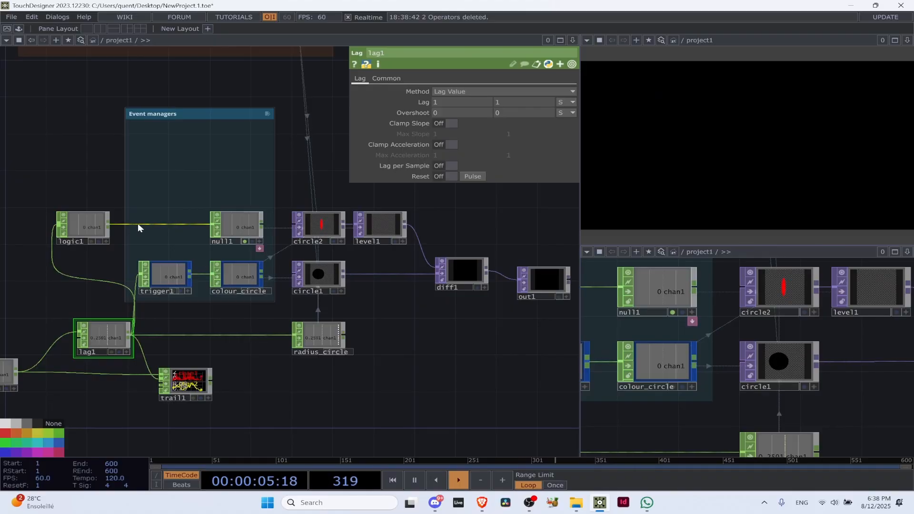
key(Tab)
text(lag)
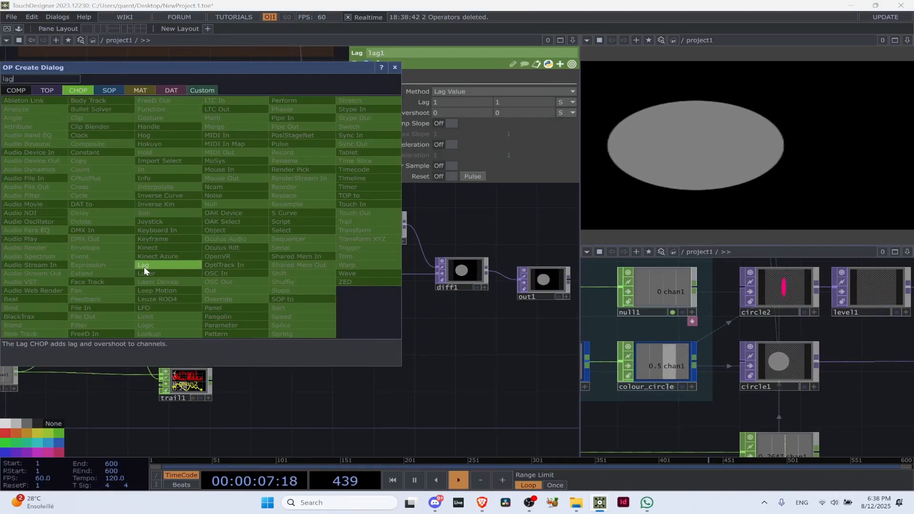
click(143, 265)
click(185, 227)
scroll(171, 228, up, 4)
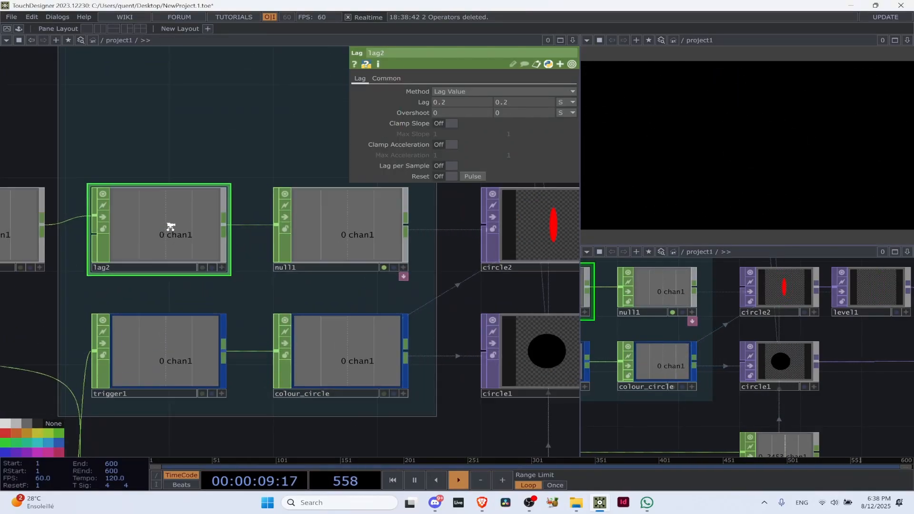
scroll(176, 104, down, 5)
scroll(328, 247, up, 4)
scroll(327, 240, up, 1)
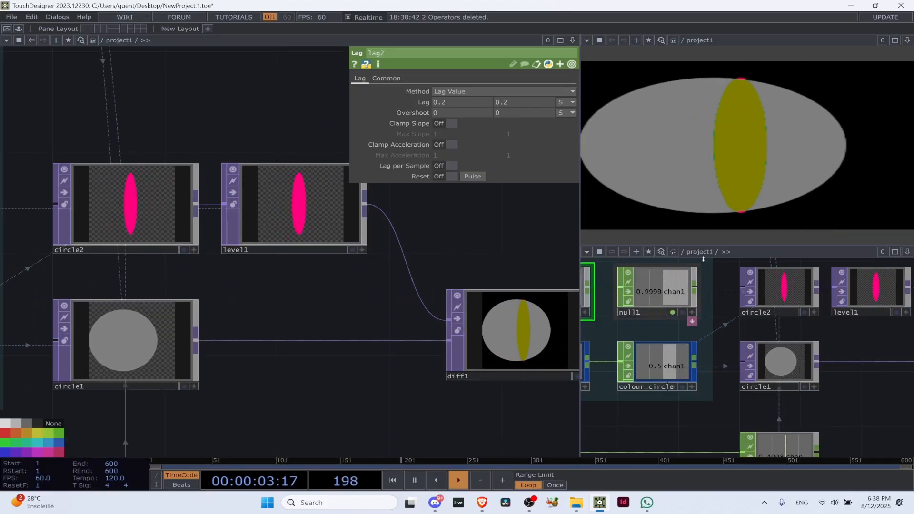
scroll(98, 265, down, 6)
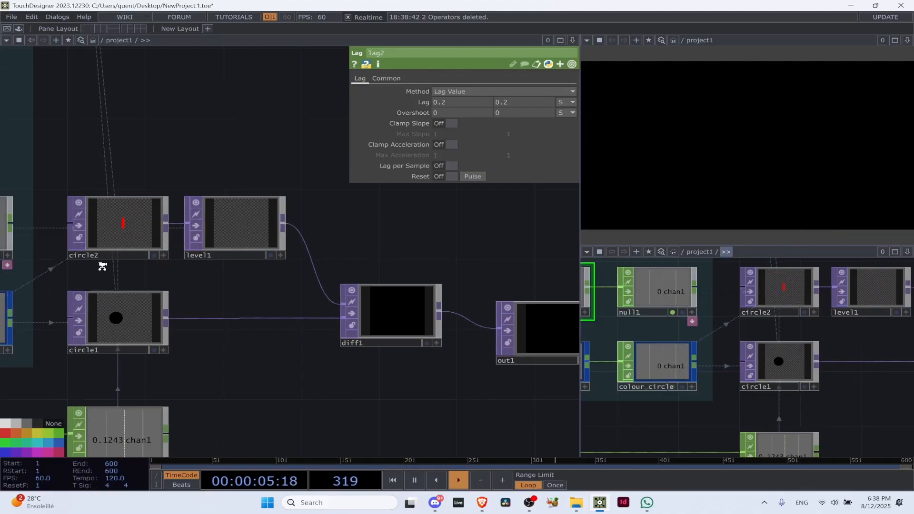
Delete the lag2 operator and move logic1 back next to null1 in the Event managers group
scroll(180, 267, up, 5)
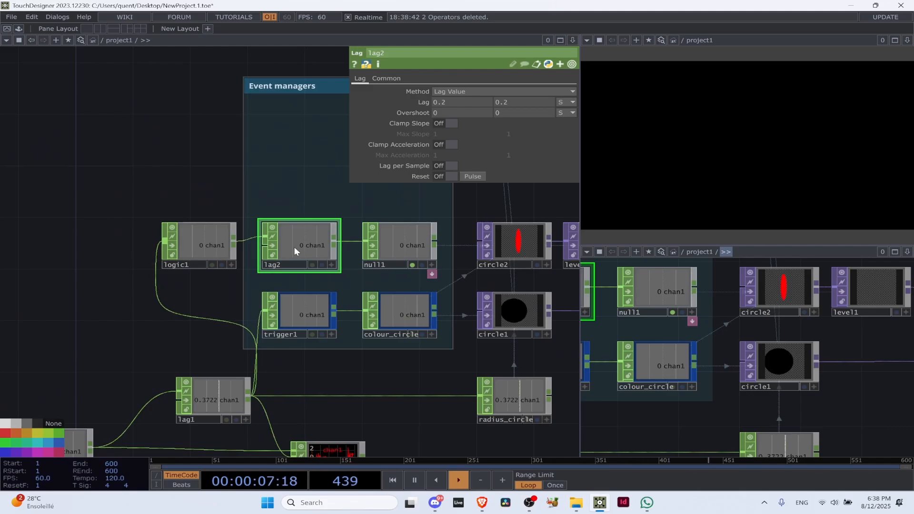
key(Delete)
drag(210, 251, 305, 251)
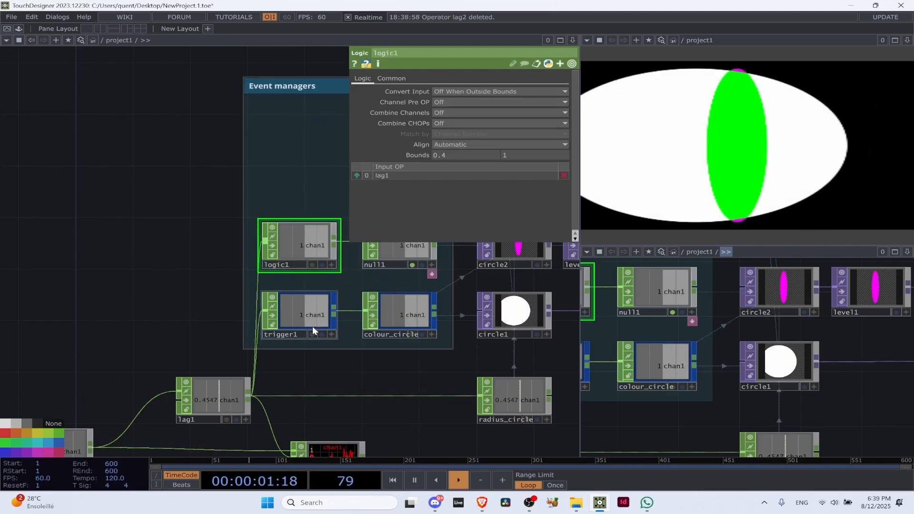
Review trigger1's parameters and the signal chain from the audio input through analyze1 and math2 to the circles
drag(166, 248, 52, 211)
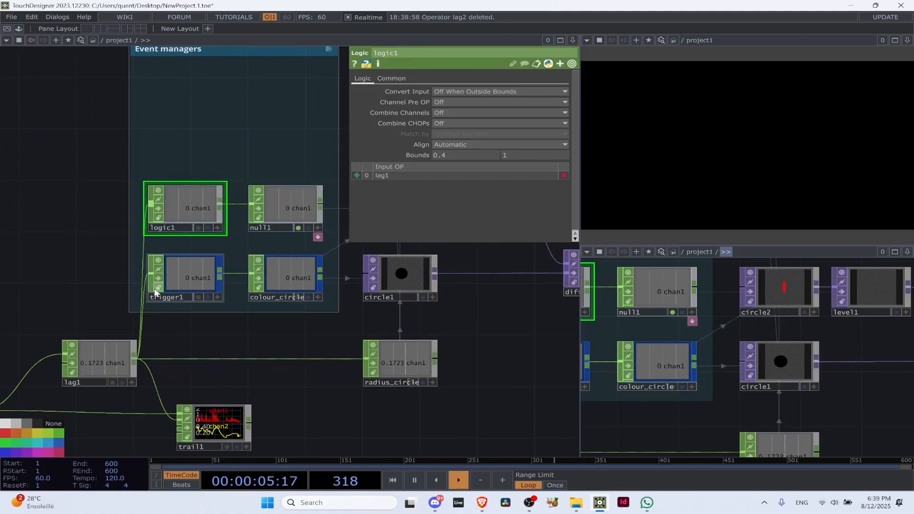
click(183, 284)
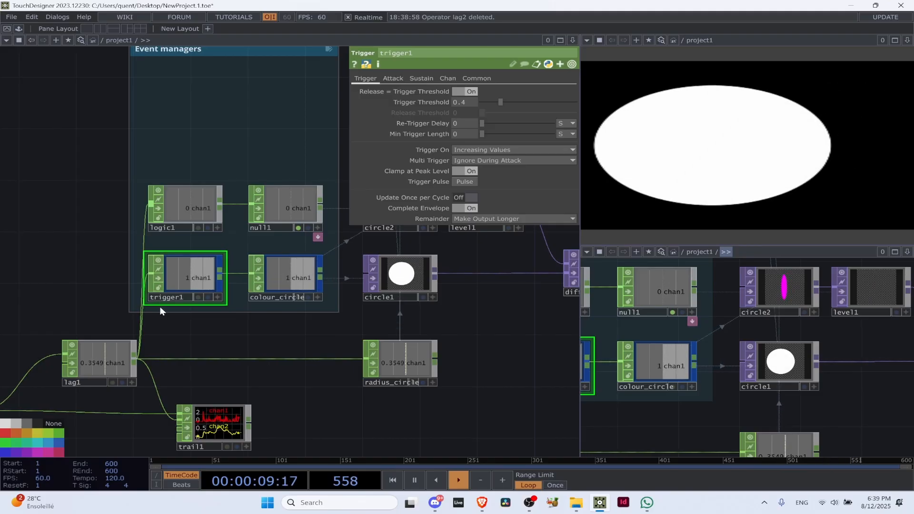
drag(446, 341, 269, 364)
scroll(269, 364, down, 5)
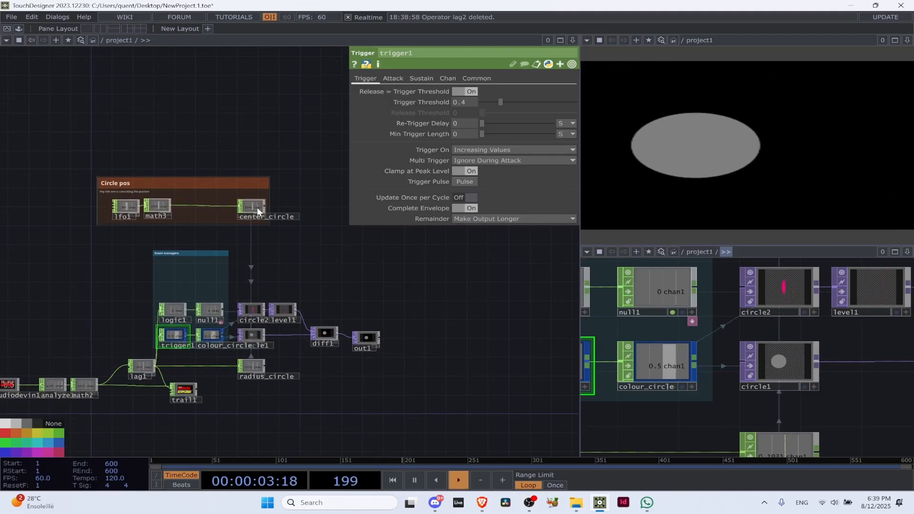
scroll(215, 333, up, 5)
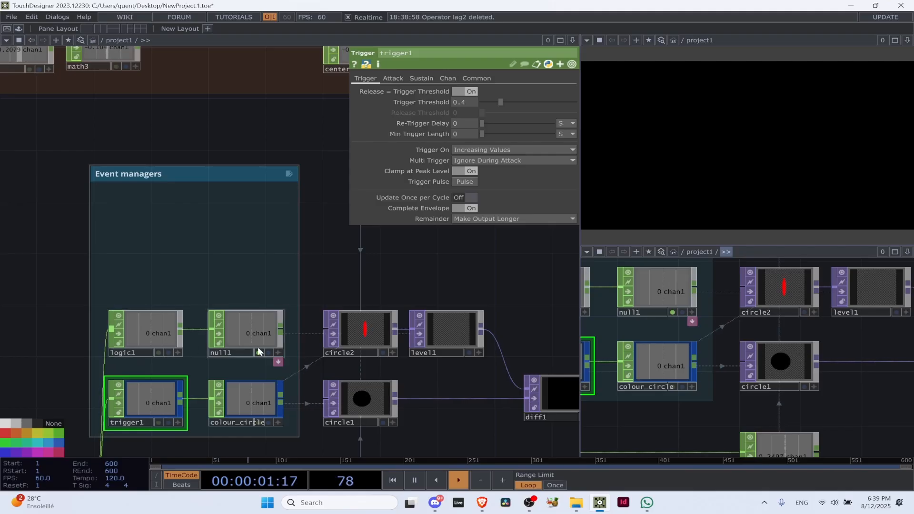
scroll(255, 357, down, 5)
drag(141, 339, 286, 209)
scroll(230, 270, up, 2)
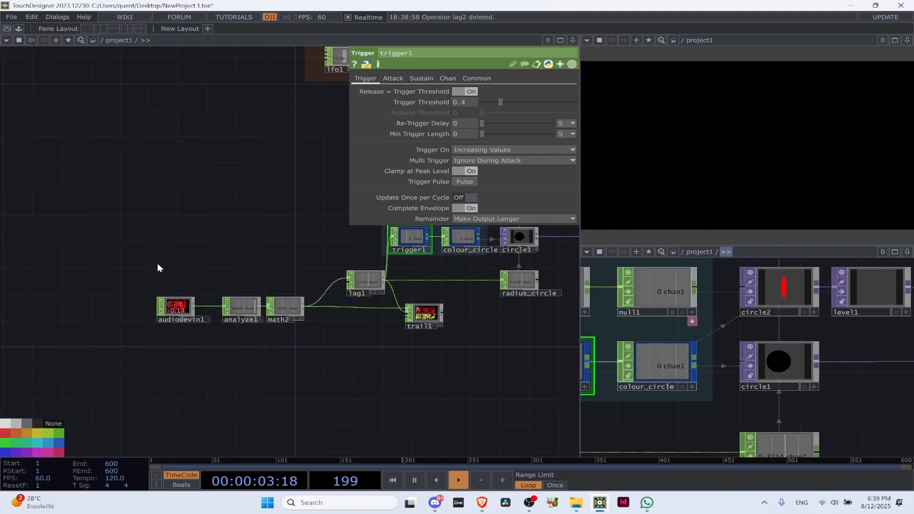
scroll(160, 310, up, 6)
drag(195, 362, 21, 354)
drag(310, 355, 178, 350)
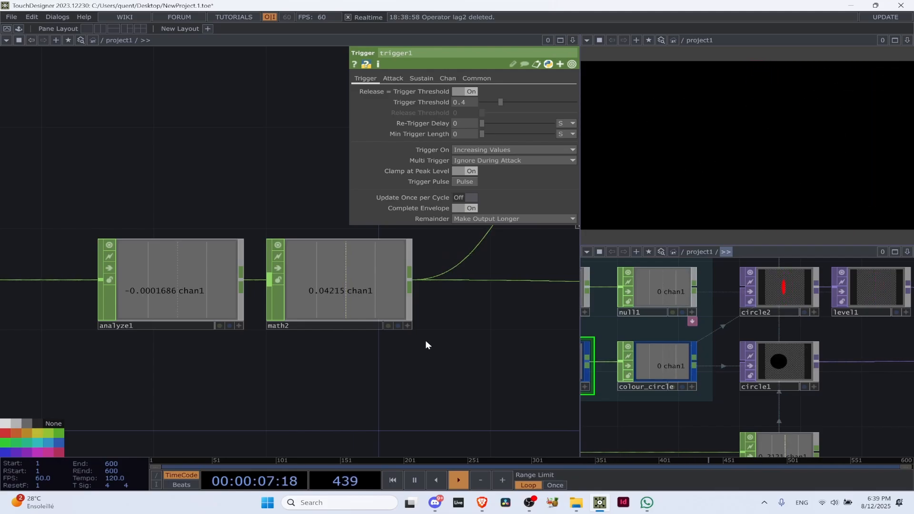
Pause the timeline playback and bring the whole network into view
key(space)
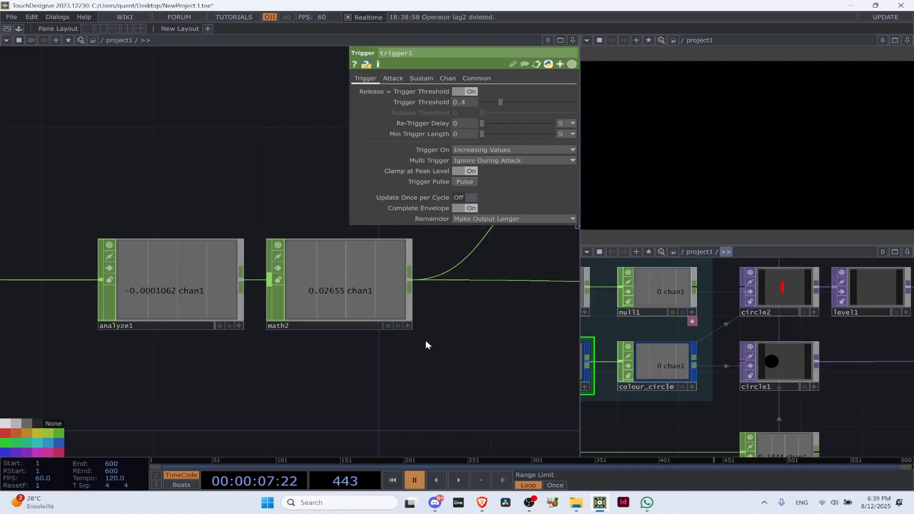
scroll(433, 419, down, 5)
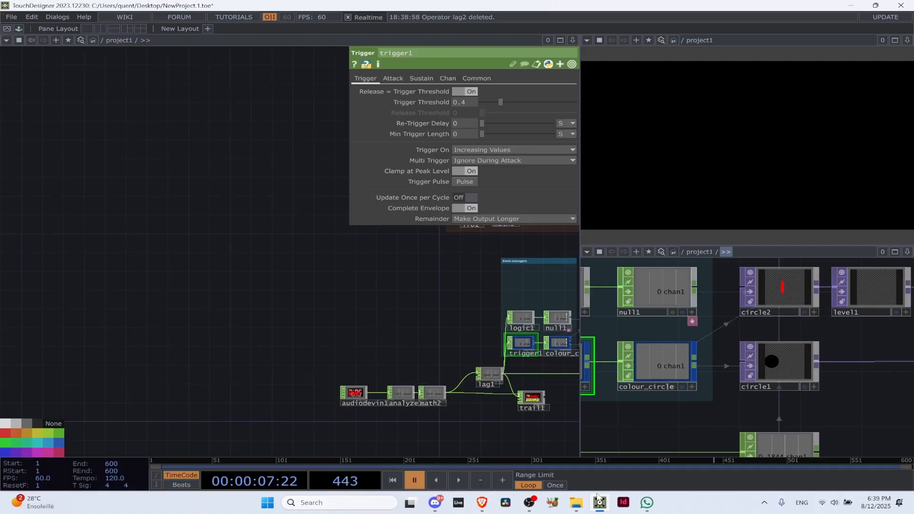
drag(332, 284, 32, 208)
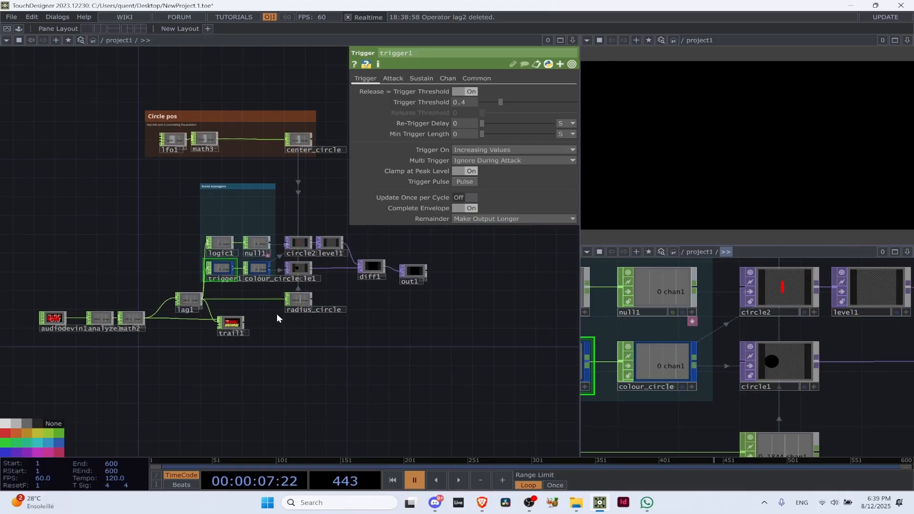
Show logic1's parameters and resume the timeline playback
scroll(275, 292, up, 6)
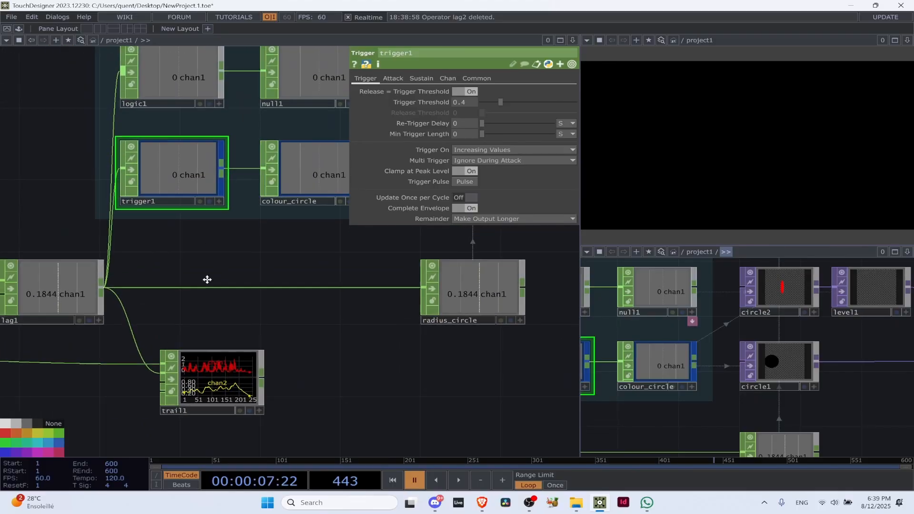
click(183, 118)
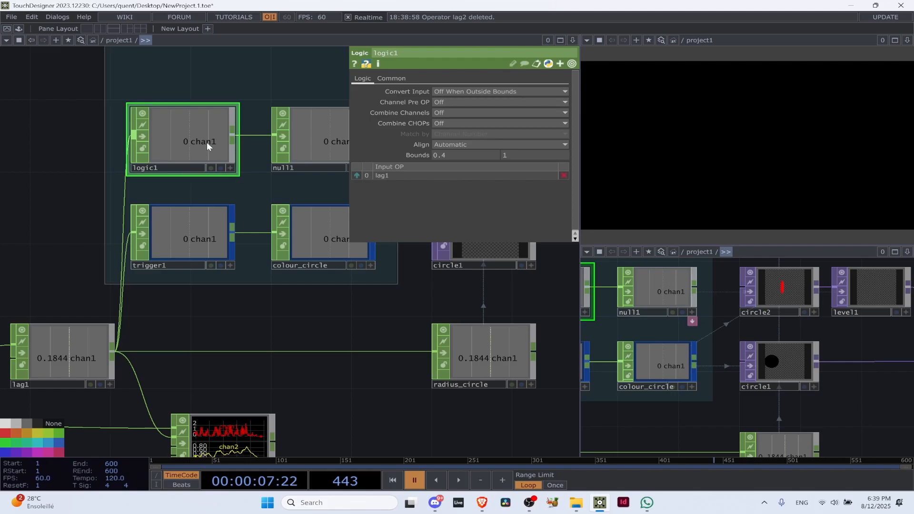
key(space)
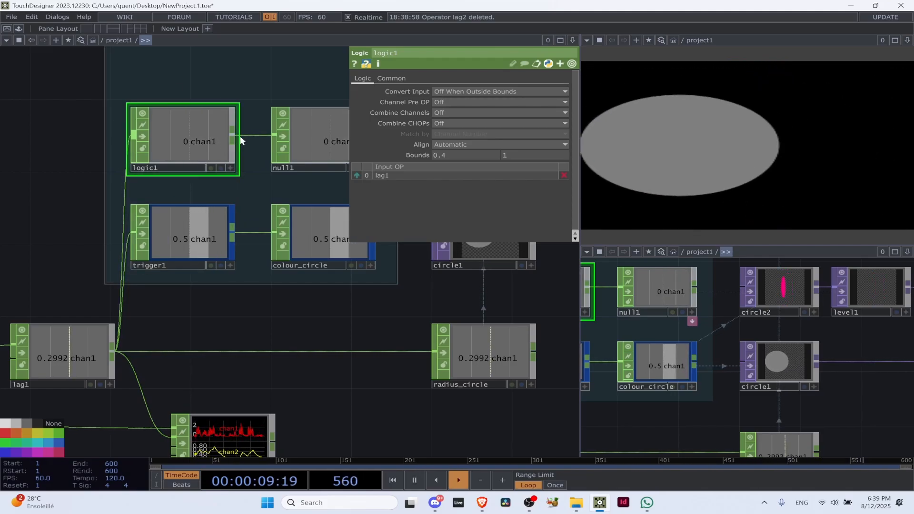
Place null1 back in line beside logic1 in the Event managers group and hide the parameter window
scroll(243, 139, down, 5)
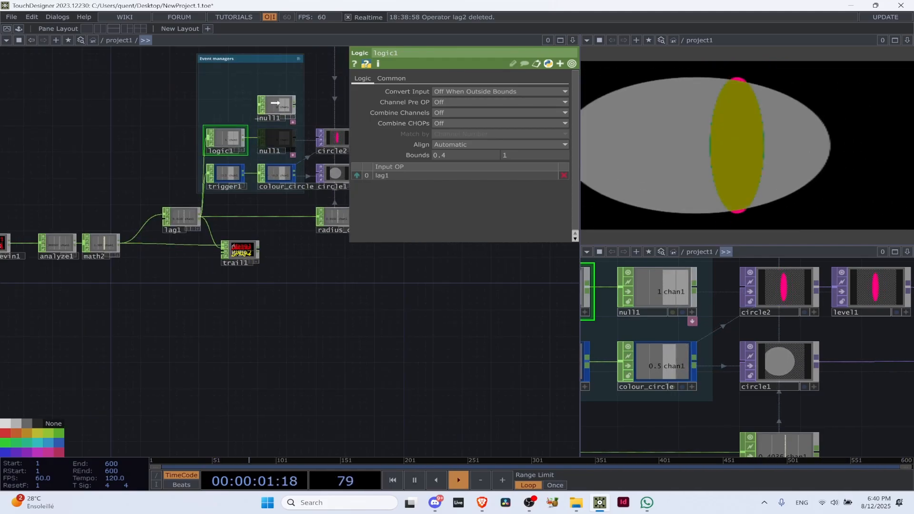
scroll(233, 180, up, 5)
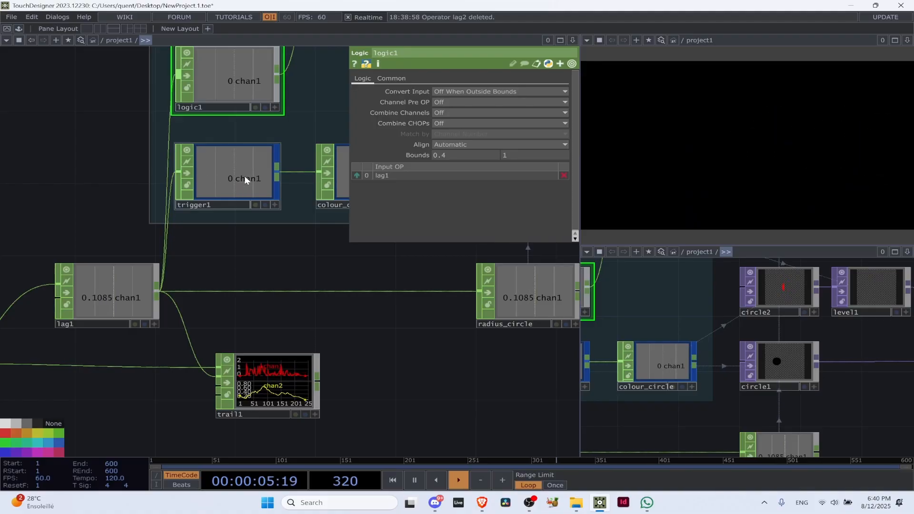
drag(296, 234, 143, 335)
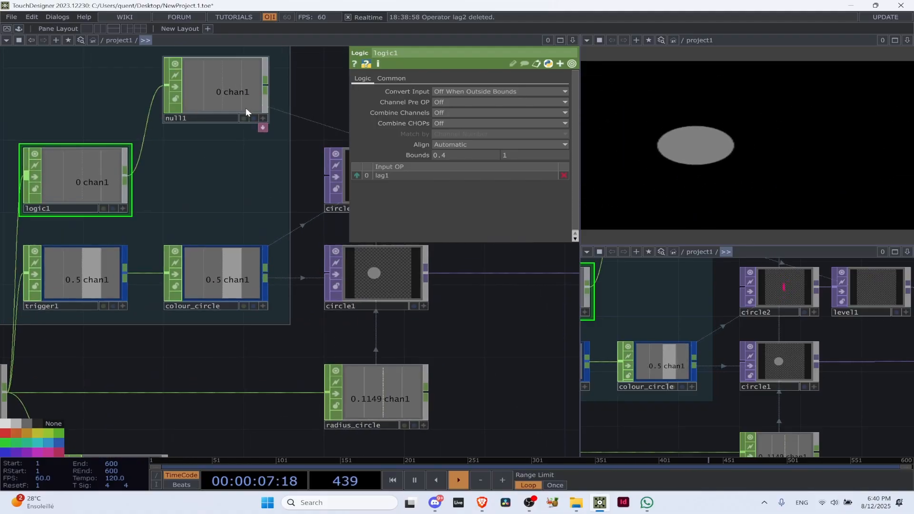
drag(246, 108, 220, 187)
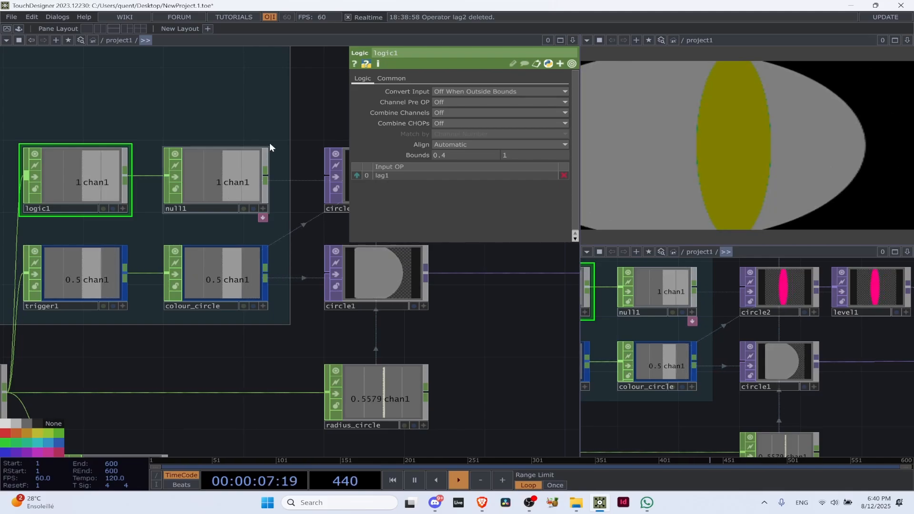
key(p)
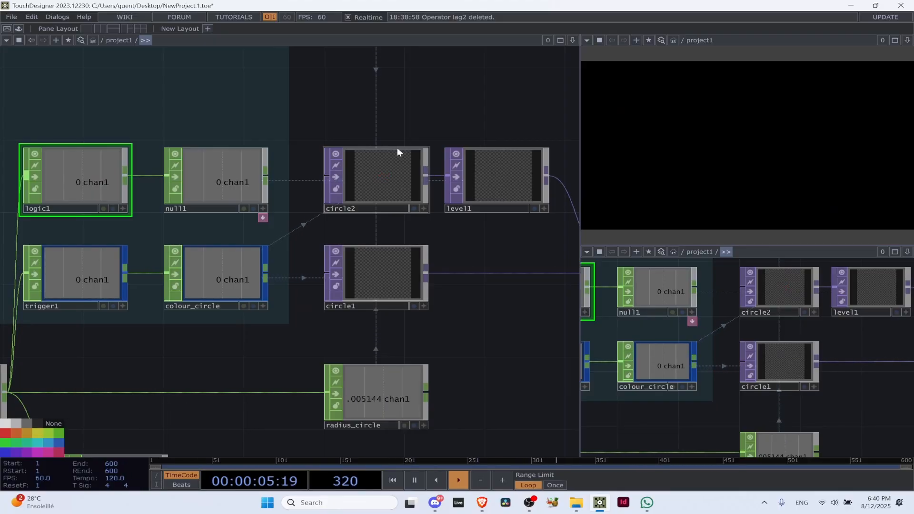
Move out1 closer to diff1 and line the two operators up
scroll(386, 135, down, 5)
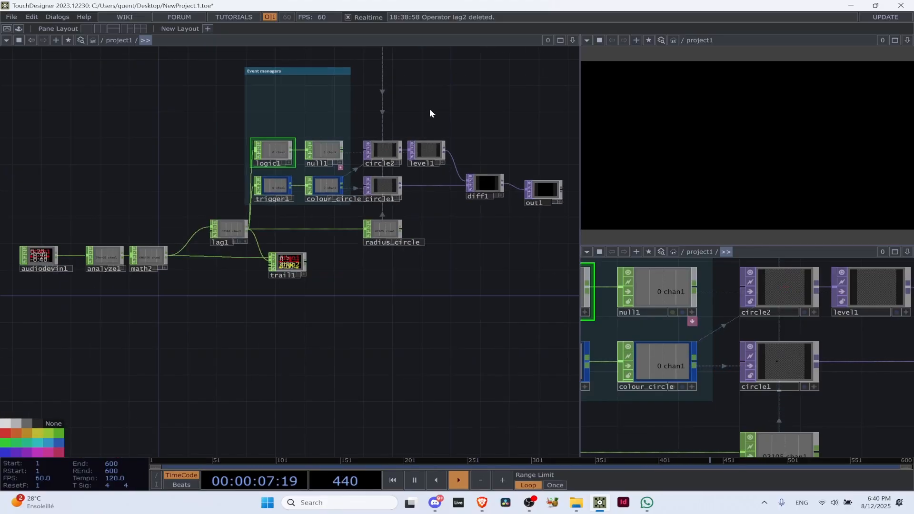
drag(429, 108, 399, 205)
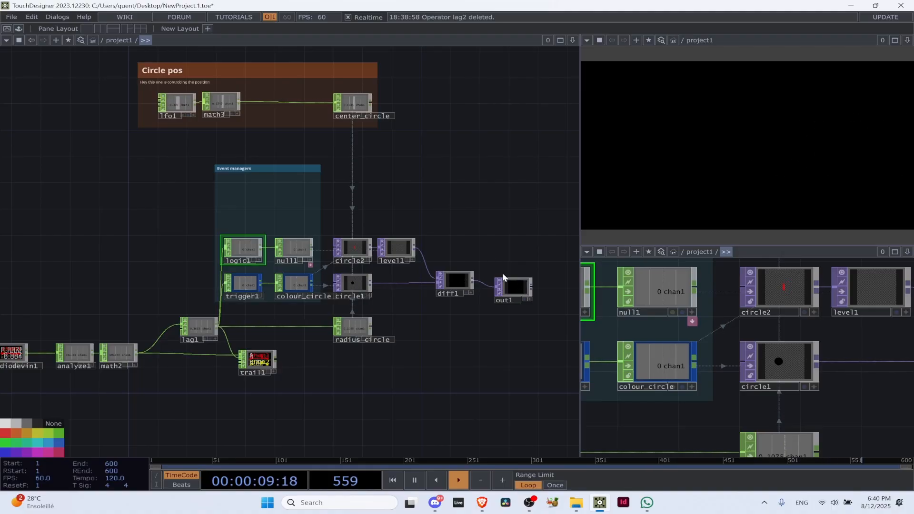
drag(514, 289, 500, 281)
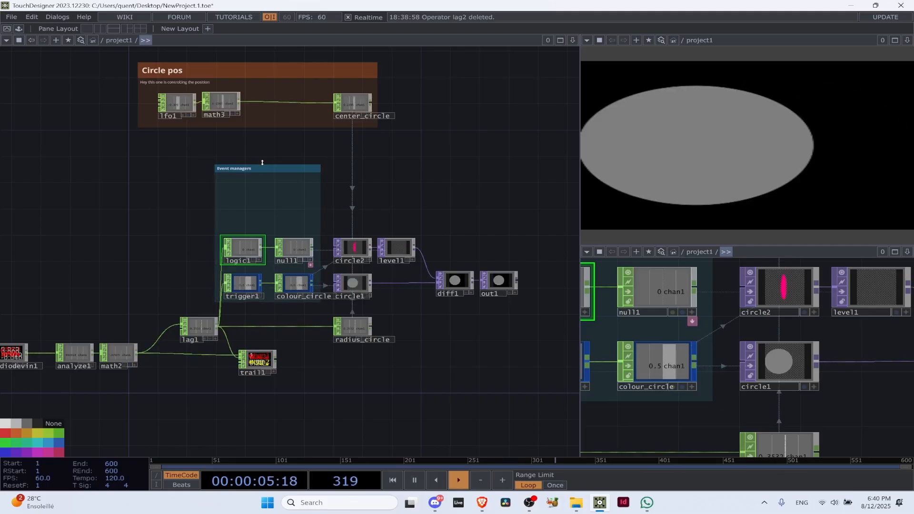
drag(264, 172, 266, 209)
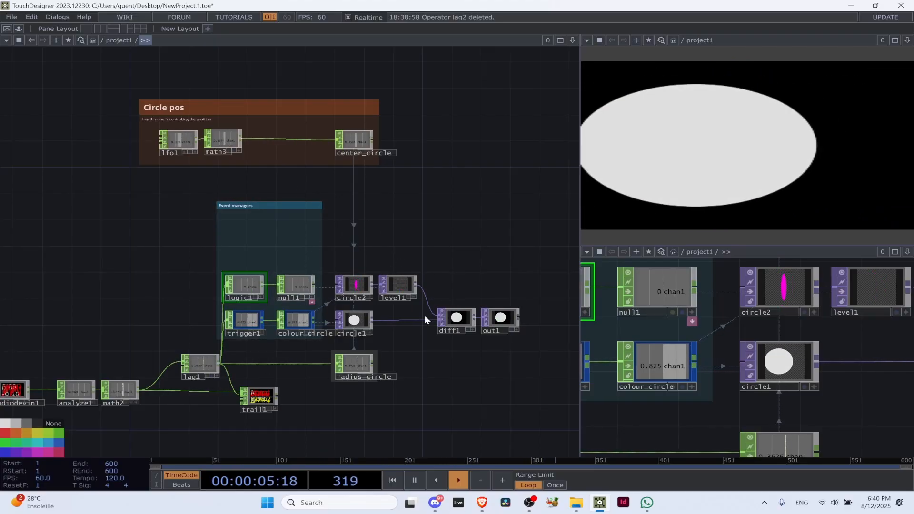
drag(411, 234, 203, 189)
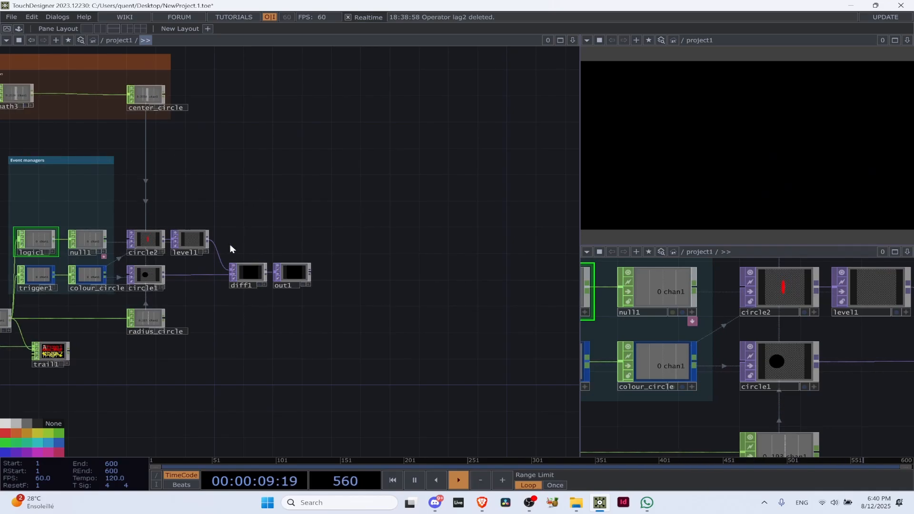
scroll(212, 195, up, 5)
scroll(149, 153, down, 3)
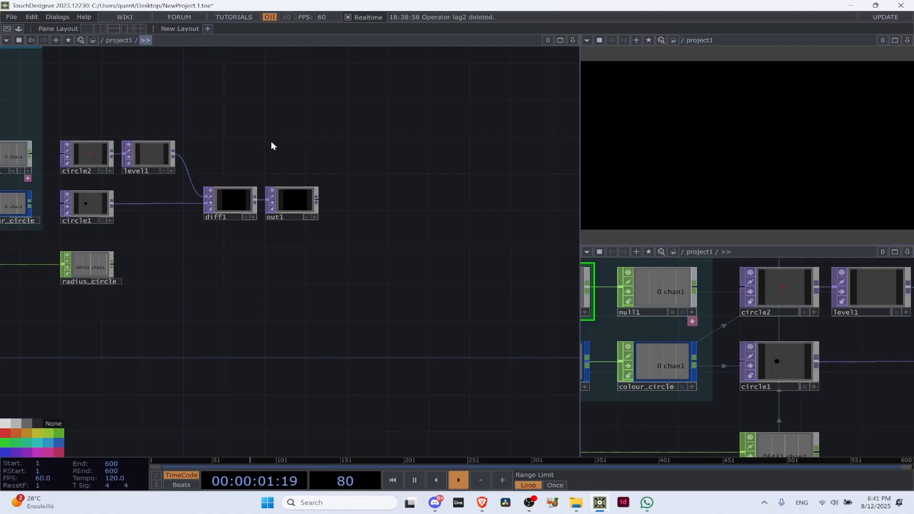
Shrink the Event managers box so its upper edge sits just above logic1 and null1
scroll(271, 145, down, 10)
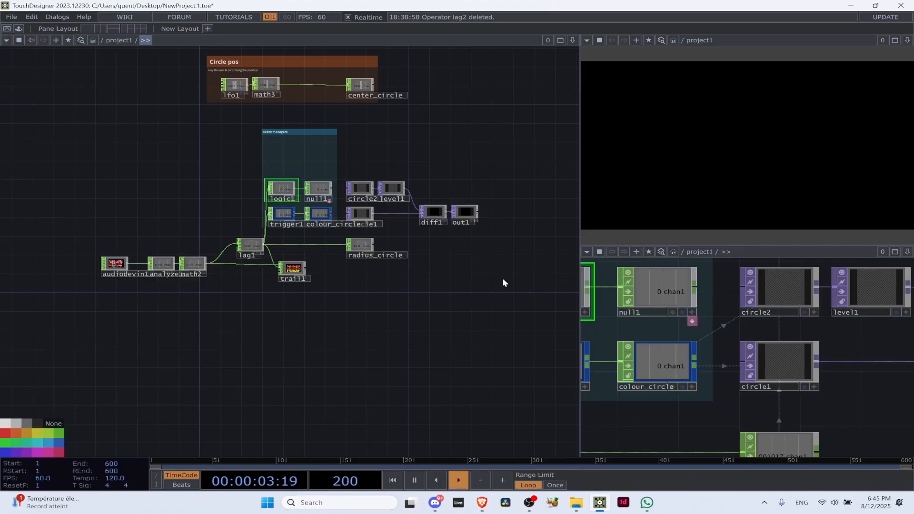
scroll(273, 138, up, 1)
scroll(273, 137, up, 5)
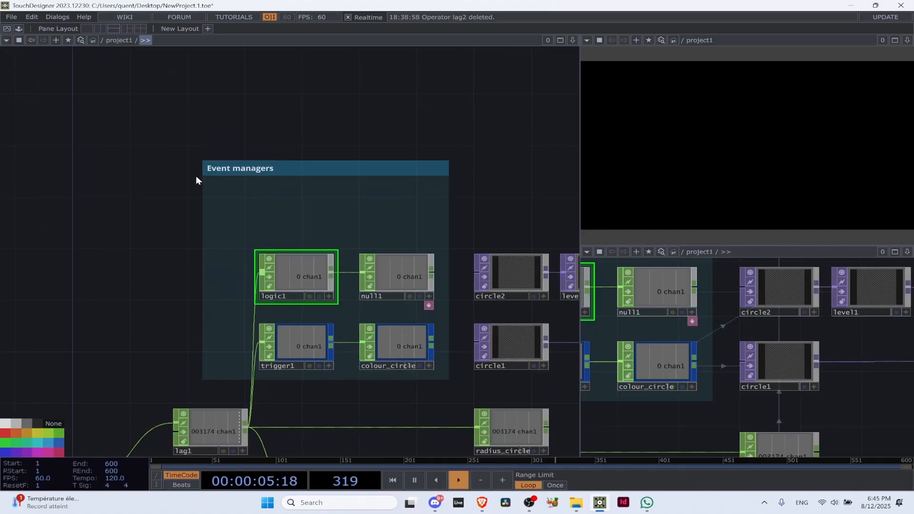
drag(216, 229, 235, 220)
scroll(300, 188, down, 5)
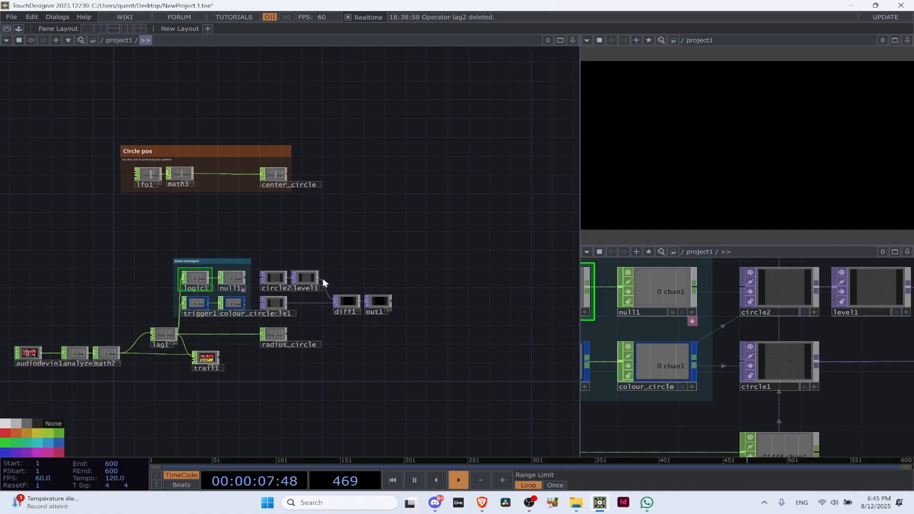
Move the Circle pos group down to just above the Event managers box, with their right edges roughly aligned
click(190, 147)
mouse_move(190, 147)
mouse_down()
mouse_move(175, 198)
mouse_move(153, 207)
mouse_up()
scroll(196, 202, up, 5)
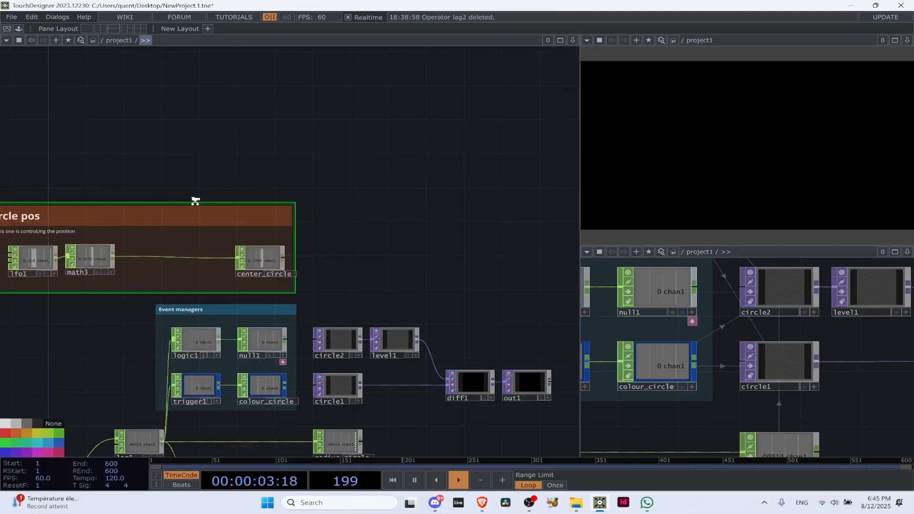
scroll(217, 205, down, 5)
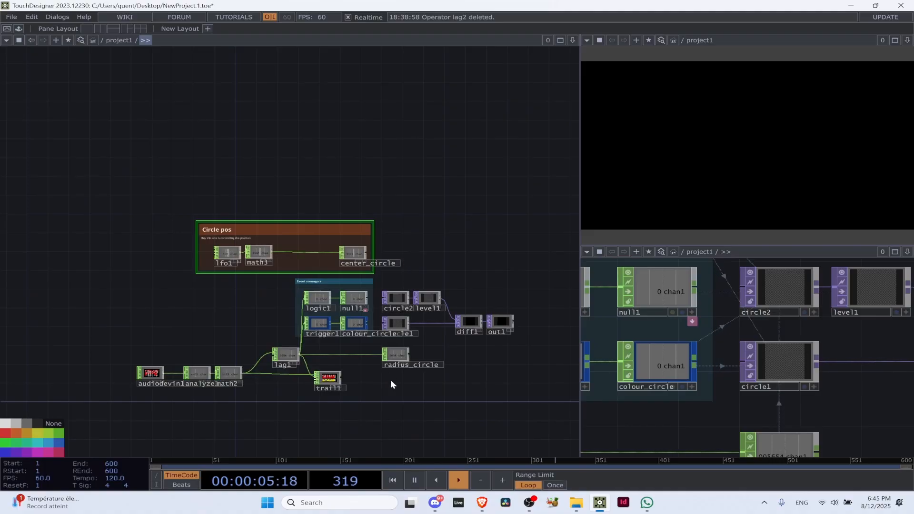
scroll(328, 383, up, 4)
scroll(330, 387, up, 3)
scroll(343, 354, up, 5)
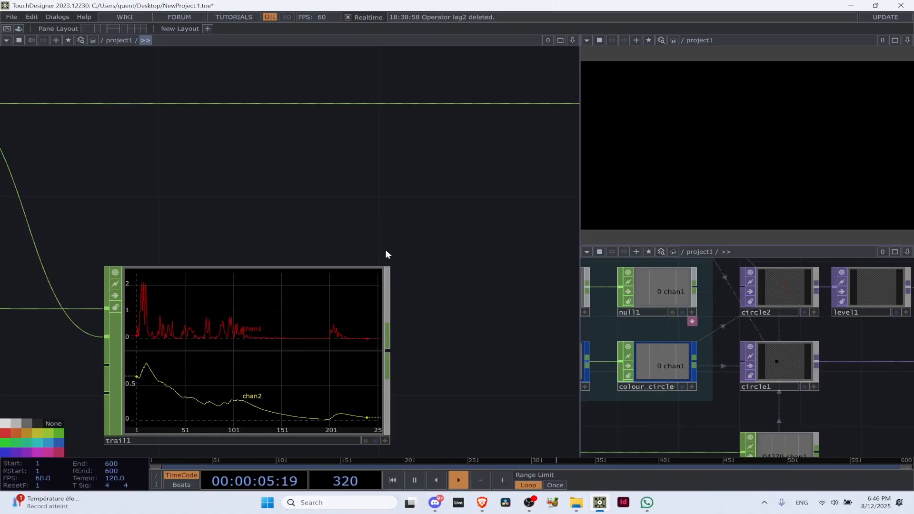
scroll(386, 254, down, 10)
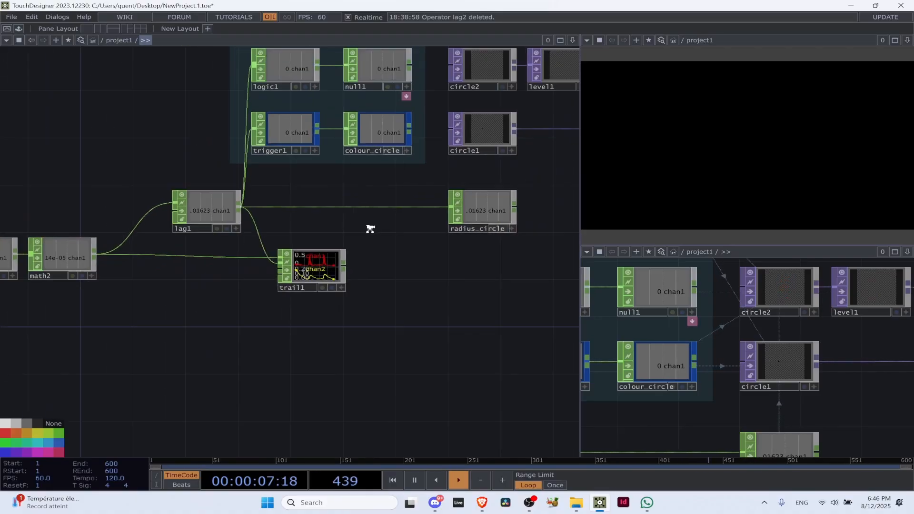
Move out1 slightly farther to the right of diff1
drag(497, 210, 216, 341)
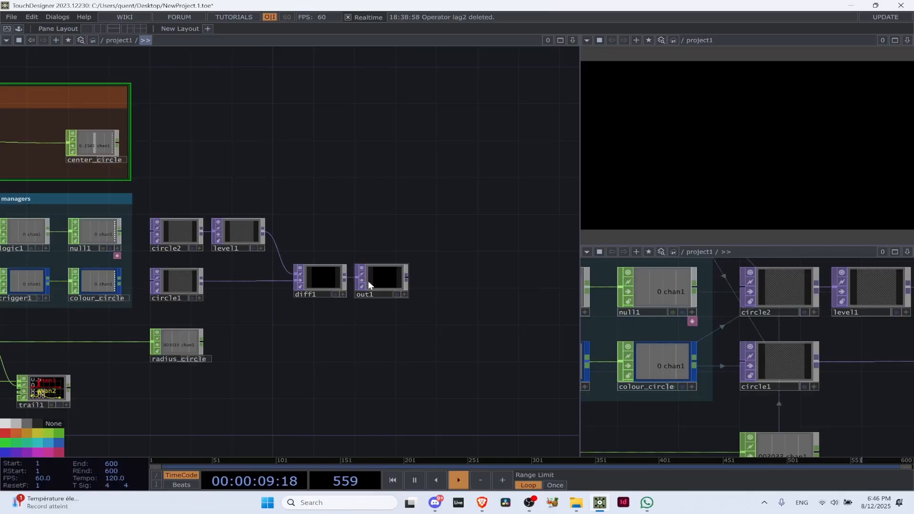
scroll(367, 281, up, 5)
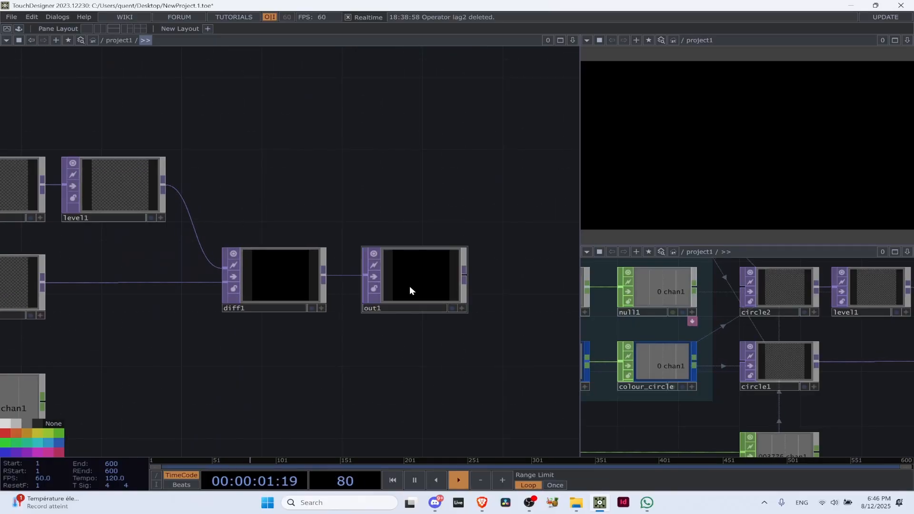
scroll(410, 286, down, 4)
Bring lfo1 and math3 closer to center_circle in one row and shrink the Circle pos box around them
drag(381, 224, 451, 239)
scroll(451, 239, down, 1)
scroll(209, 190, up, 4)
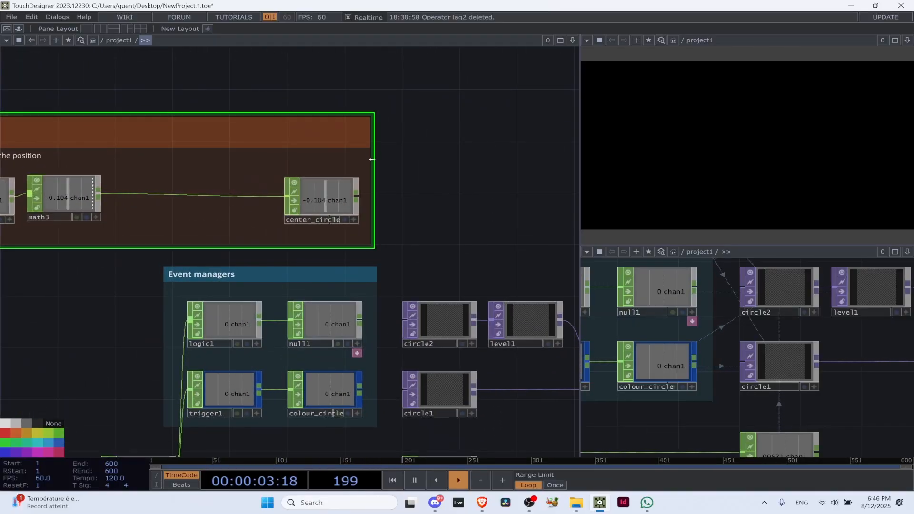
scroll(376, 159, down, 4)
drag(238, 102, 273, 120)
drag(247, 195, 324, 195)
drag(204, 195, 280, 195)
drag(166, 153, 255, 148)
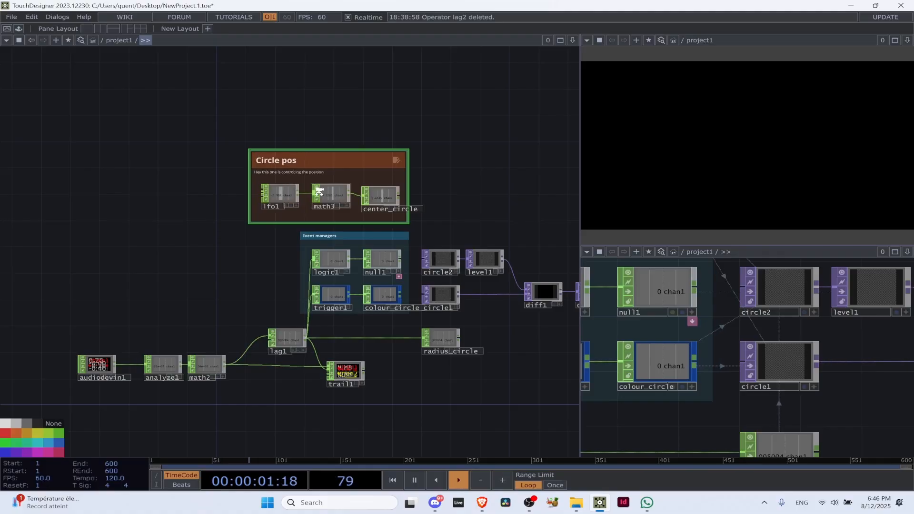
scroll(319, 189, up, 5)
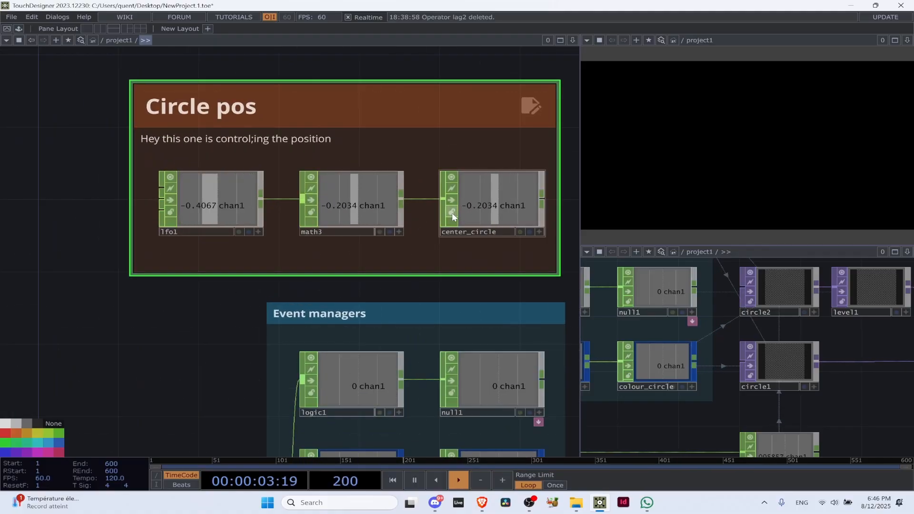
scroll(457, 212, down, 6)
drag(516, 174, 383, 180)
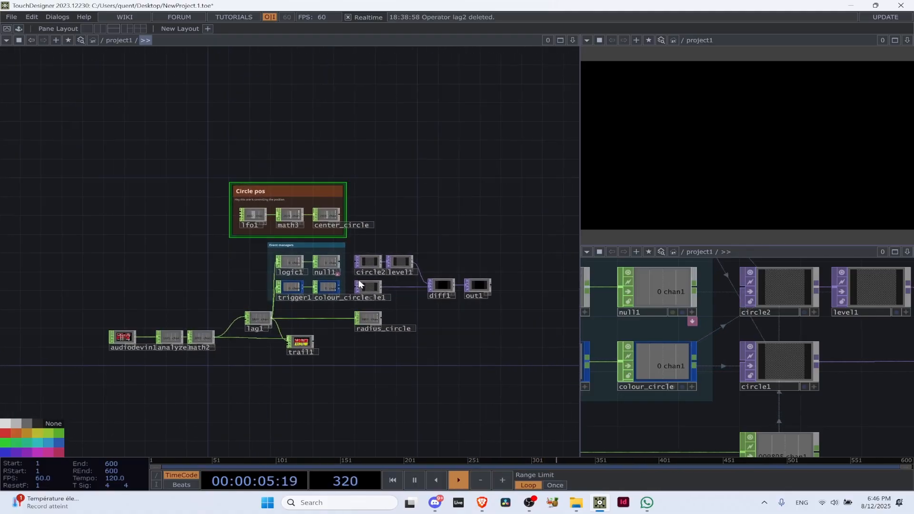
scroll(347, 262, up, 5)
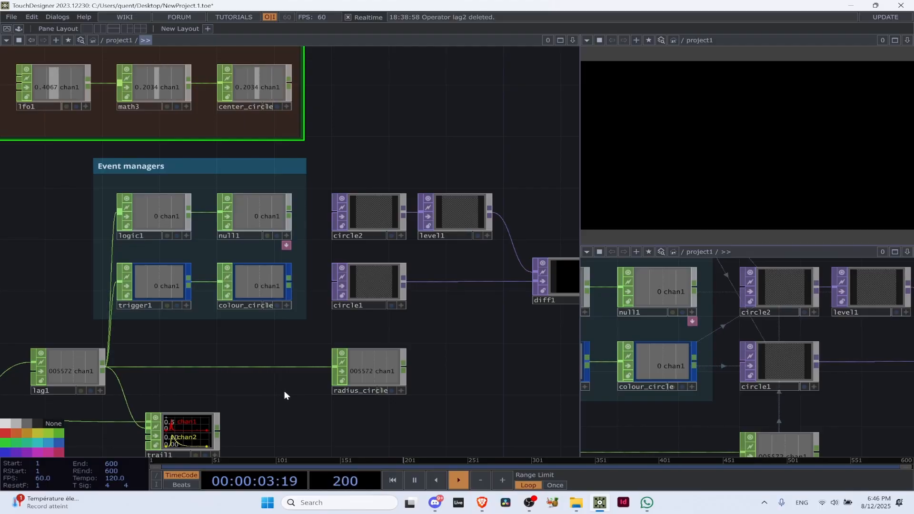
drag(284, 390, 295, 378)
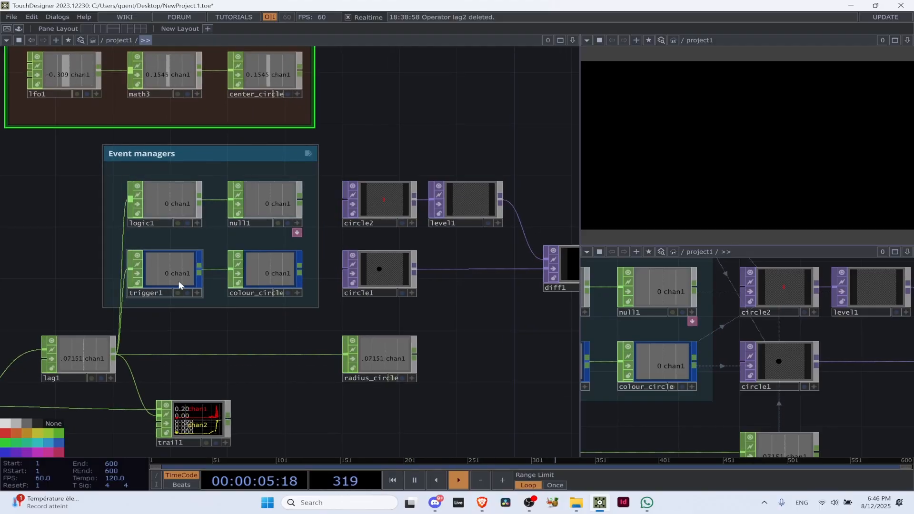
Switch to Discord to look at the voice call, and return to the TouchDesigner network
click(436, 503)
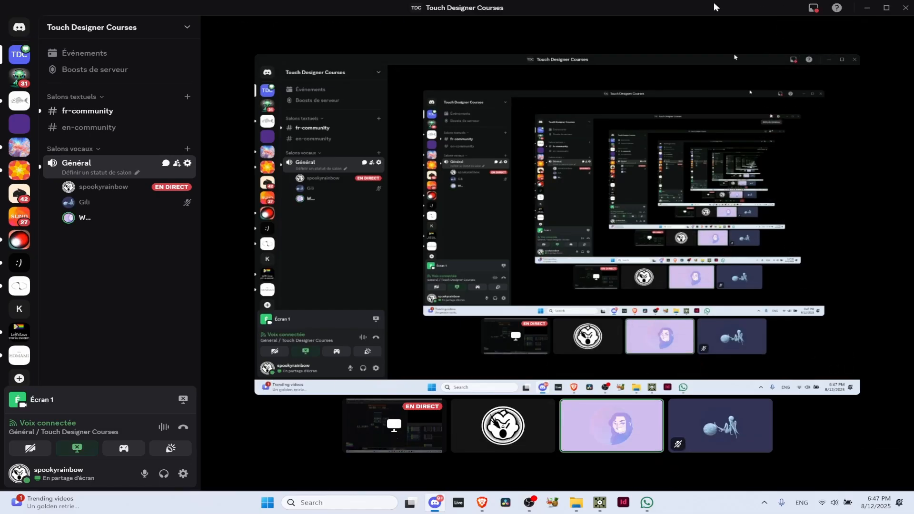
drag(601, 7, 471, 87)
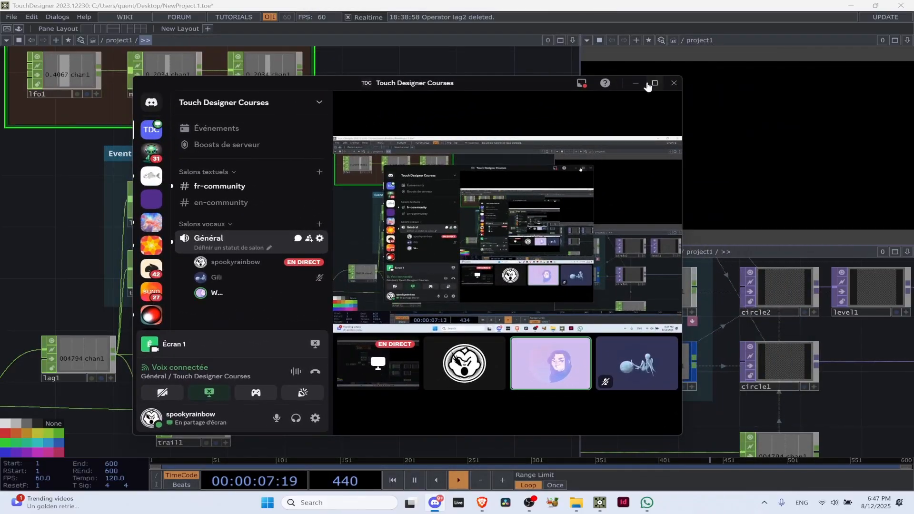
click(654, 83)
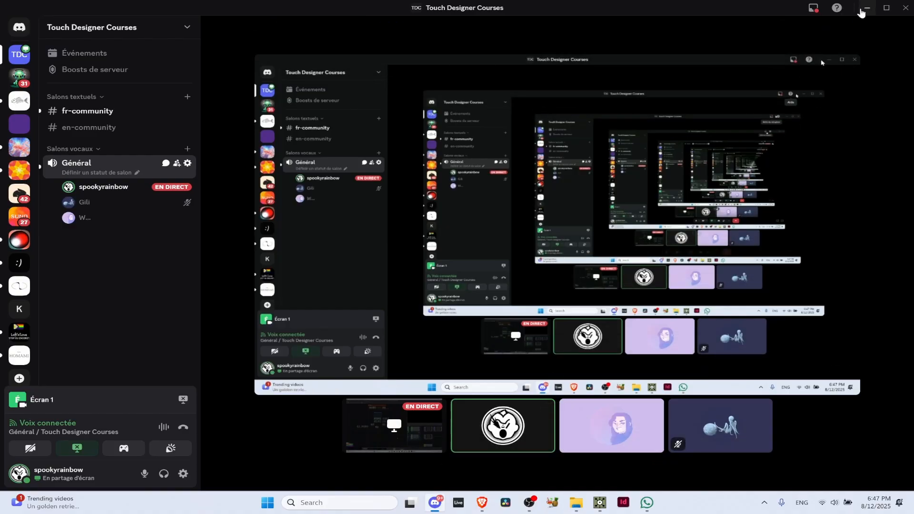
click(866, 8)
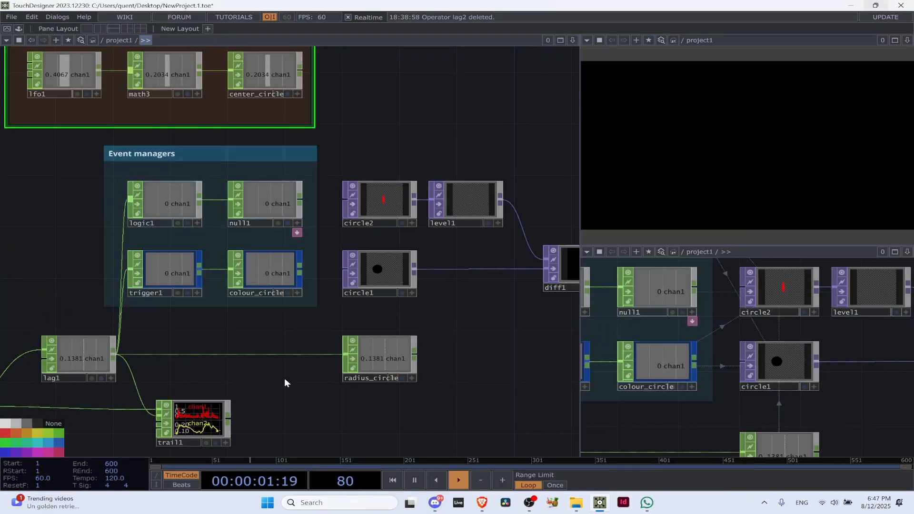
Show trigger1's parameters and examine the operator within the Event managers group
click(173, 272)
scroll(172, 271, up, 5)
key(p)
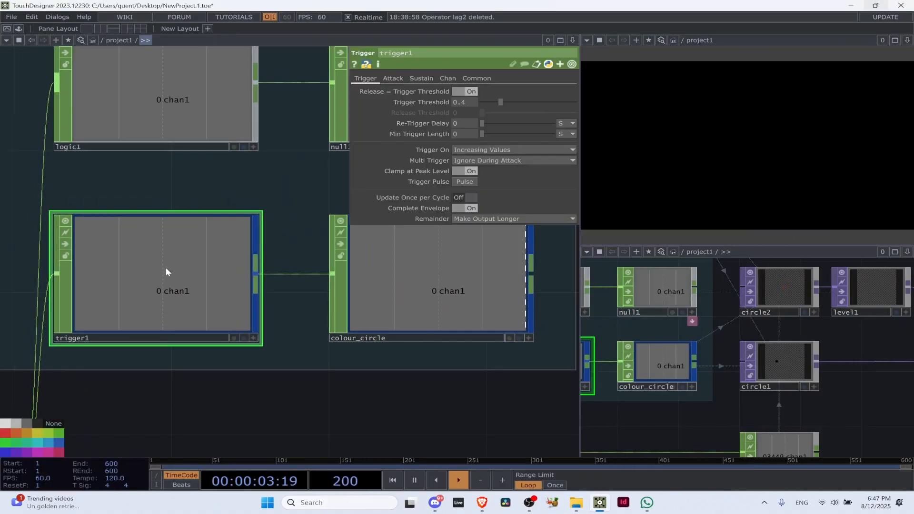
scroll(165, 266, down, 4)
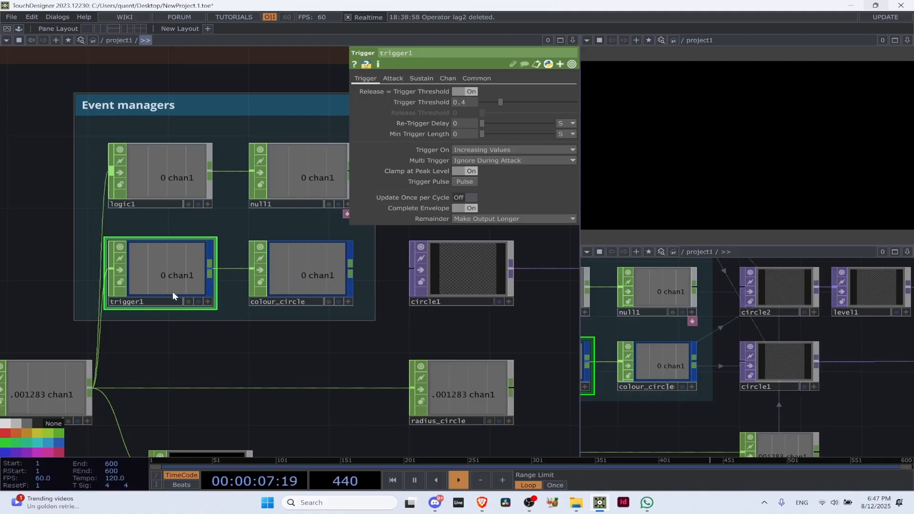
Show circle2's parameters and examine the operator beside the Event managers group
drag(222, 332, 254, 320)
scroll(258, 294, down, 4)
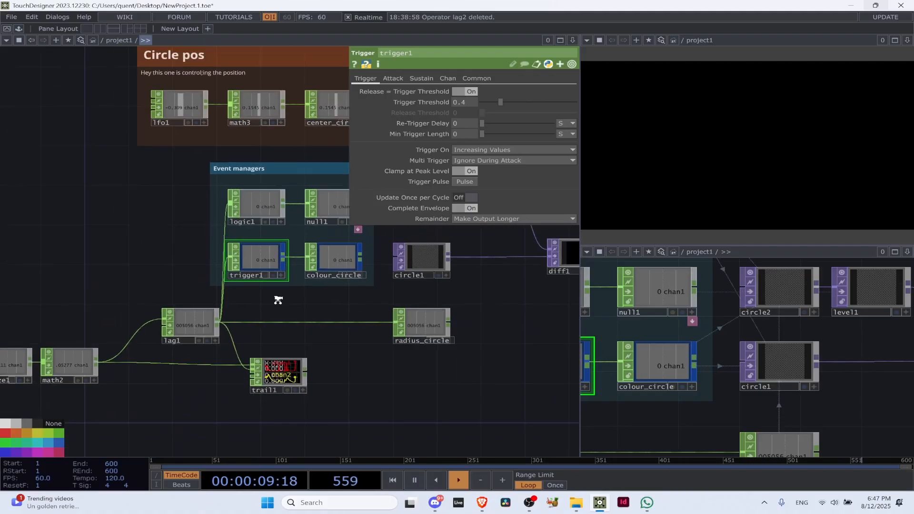
drag(442, 299, 309, 321)
scroll(257, 262, up, 4)
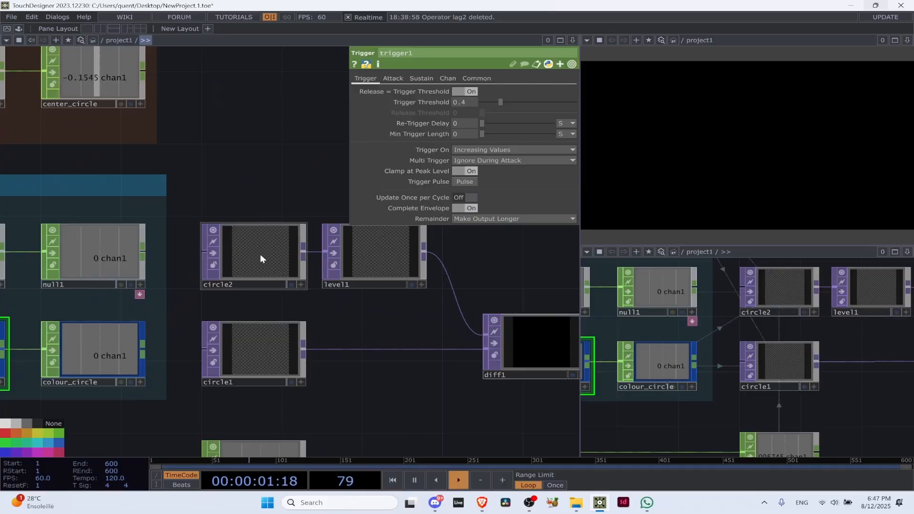
click(260, 254)
scroll(257, 262, down, 4)
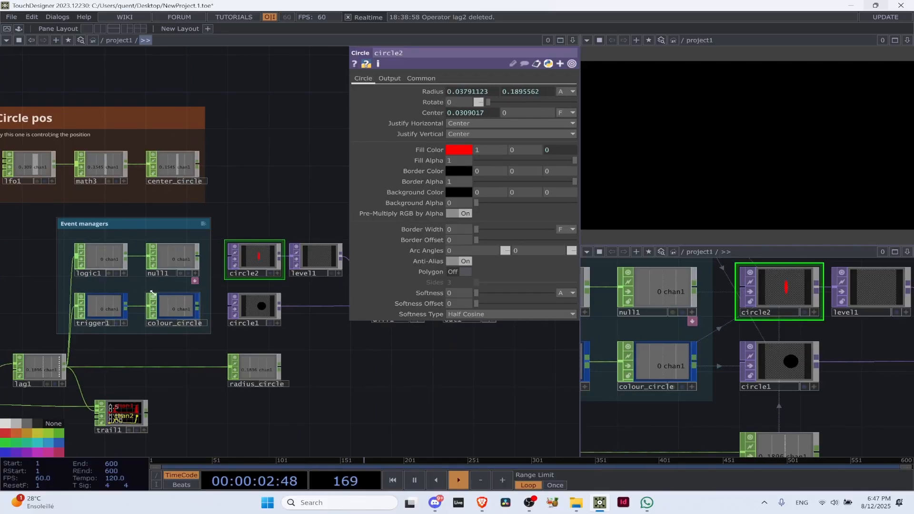
Review trigger1 and show the parameters of the colour_circle Null it feeds
click(100, 309)
click(169, 314)
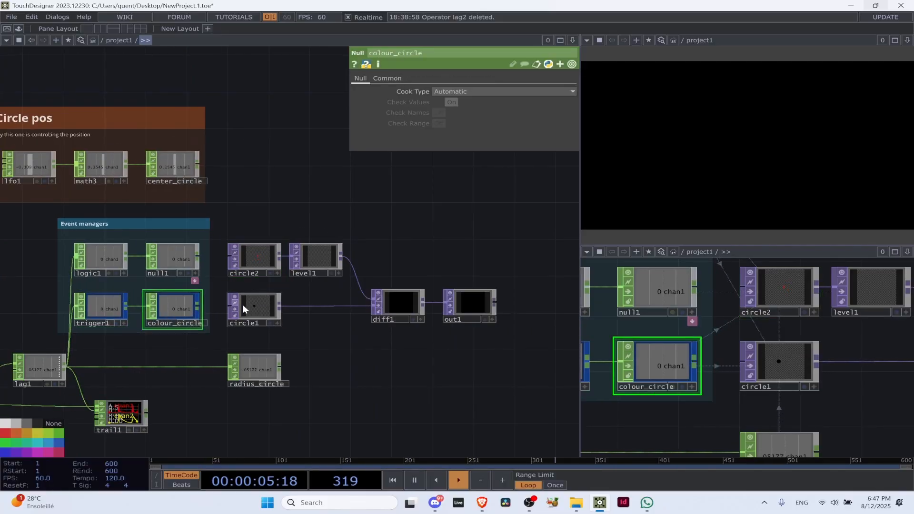
scroll(256, 309, up, 2)
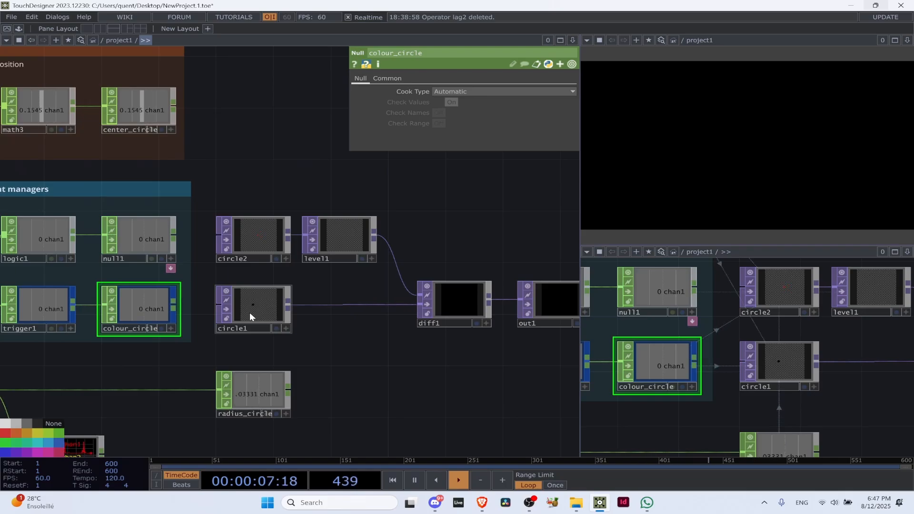
drag(74, 355, 136, 340)
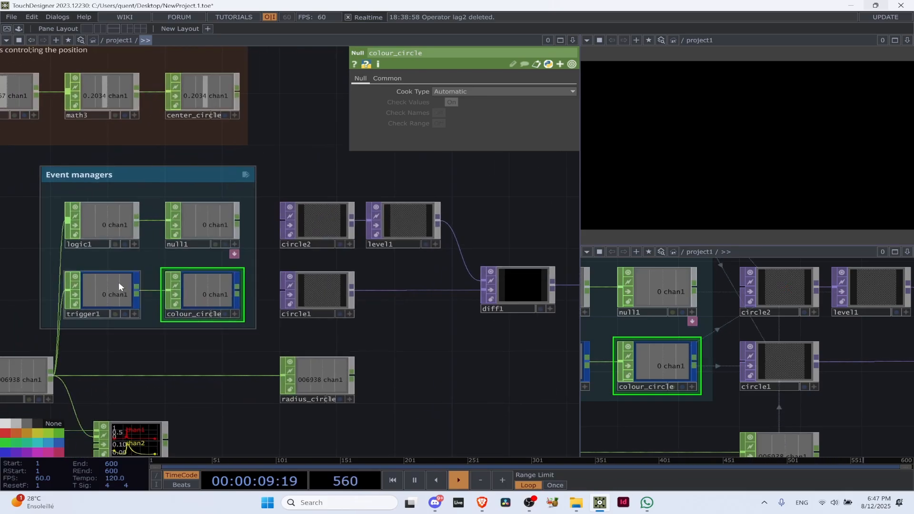
Show circle1's parameters, hide them to view its link to diff1 and out1, and show them again
click(314, 292)
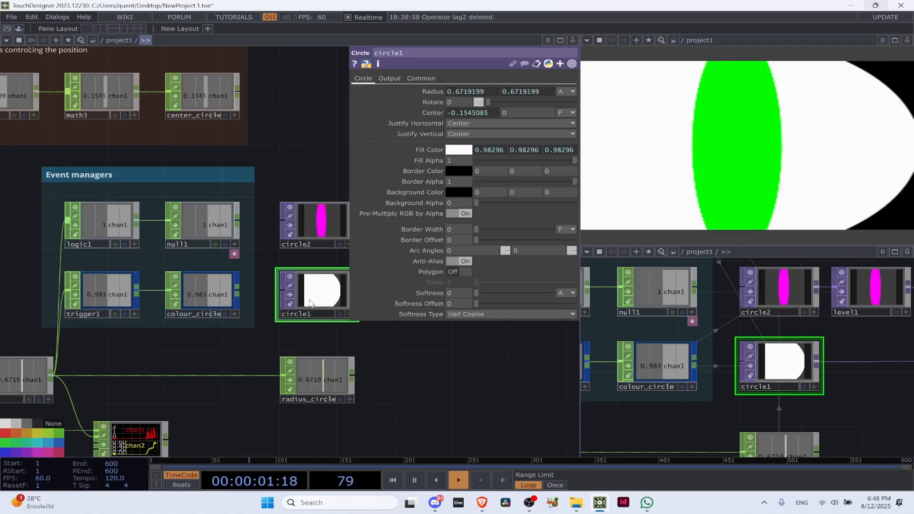
key(p)
drag(381, 365, 302, 360)
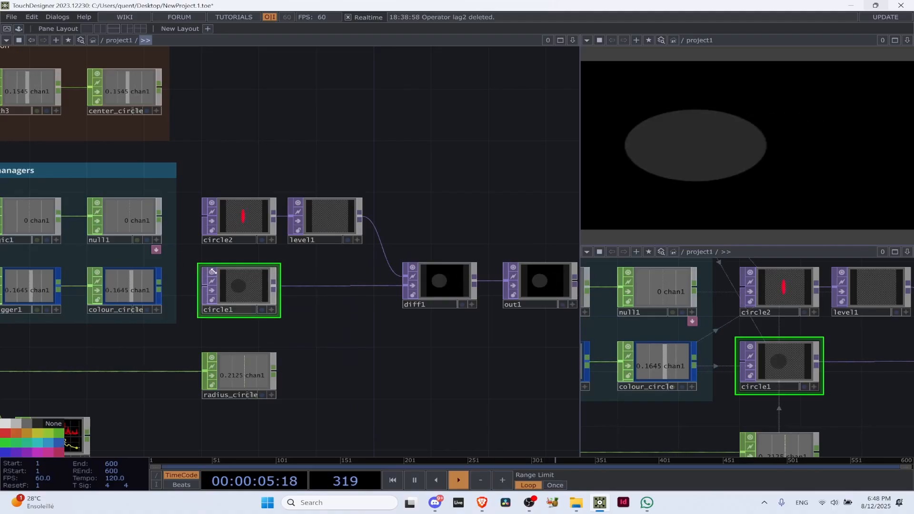
key(p)
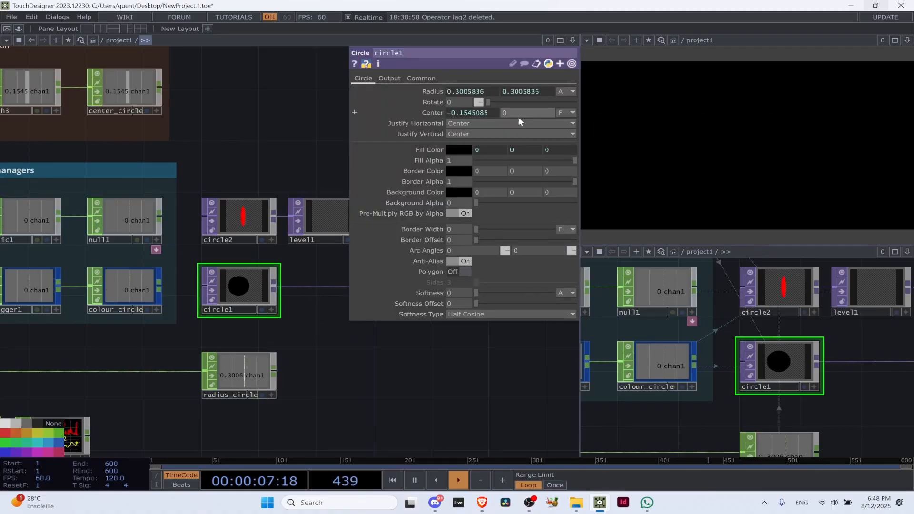
Examine how the Circle pos and Event managers groups relate to circle1, circle2, diff1 and out1
scroll(155, 330, down, 3)
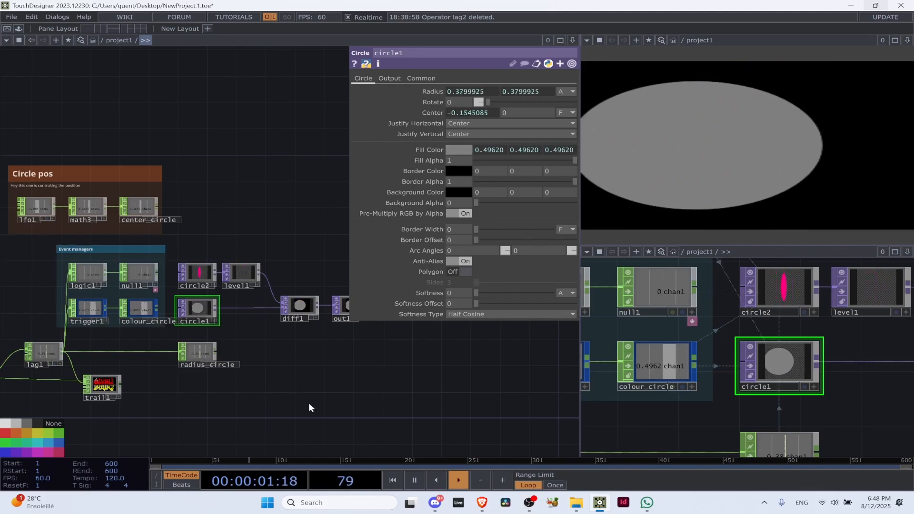
scroll(114, 261, up, 6)
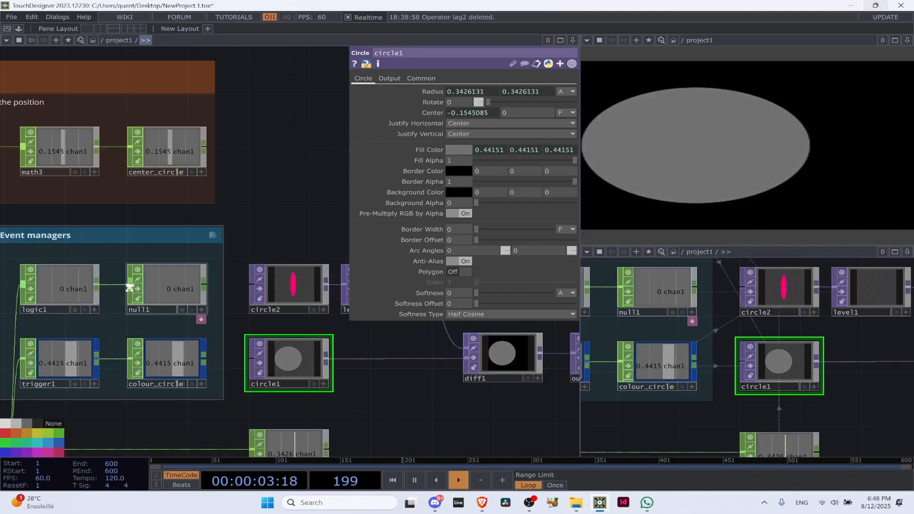
scroll(114, 344, down, 6)
scroll(197, 371, up, 5)
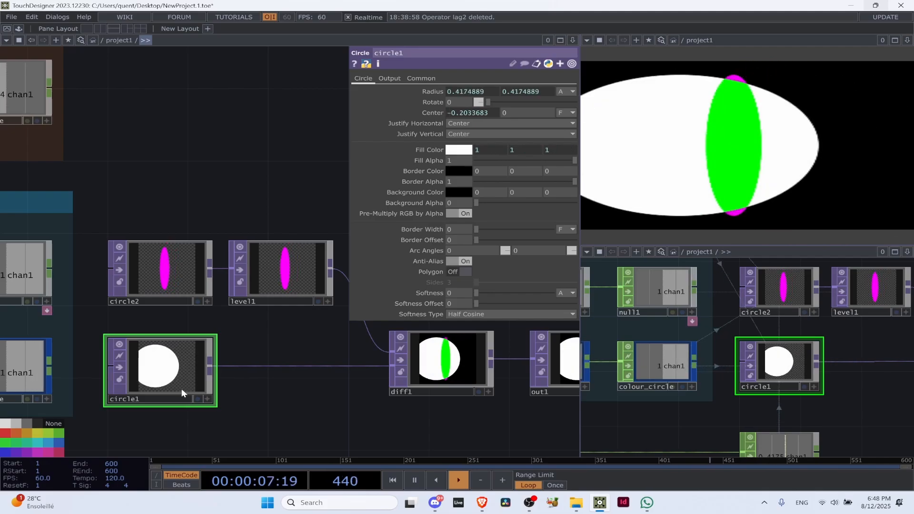
scroll(313, 314, down, 5)
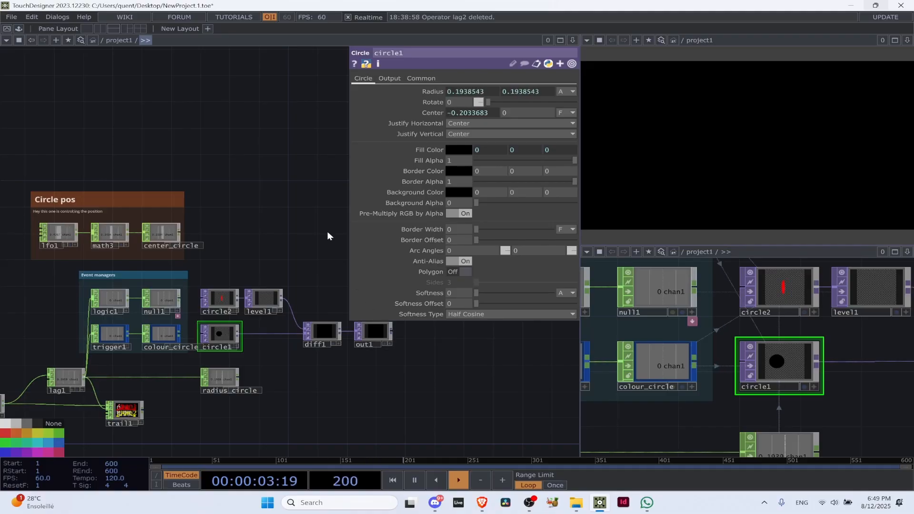
scroll(85, 386, up, 5)
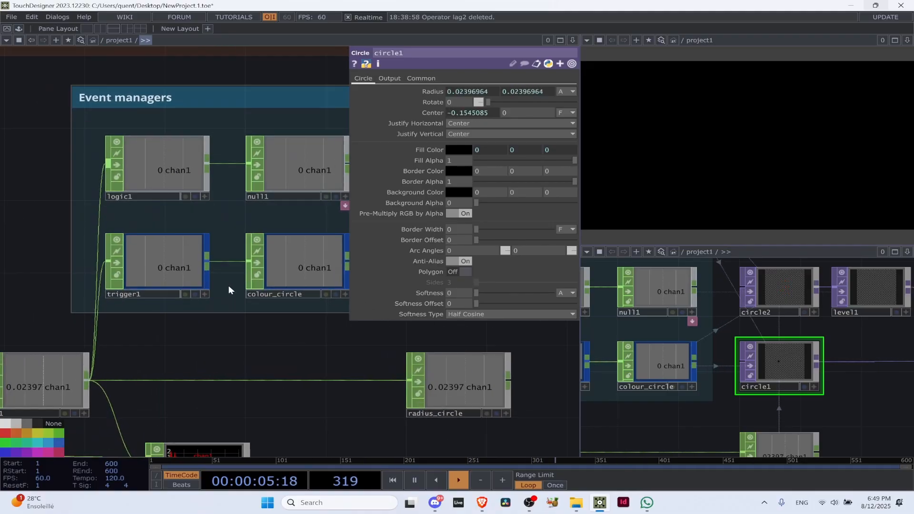
scroll(174, 268, down, 4)
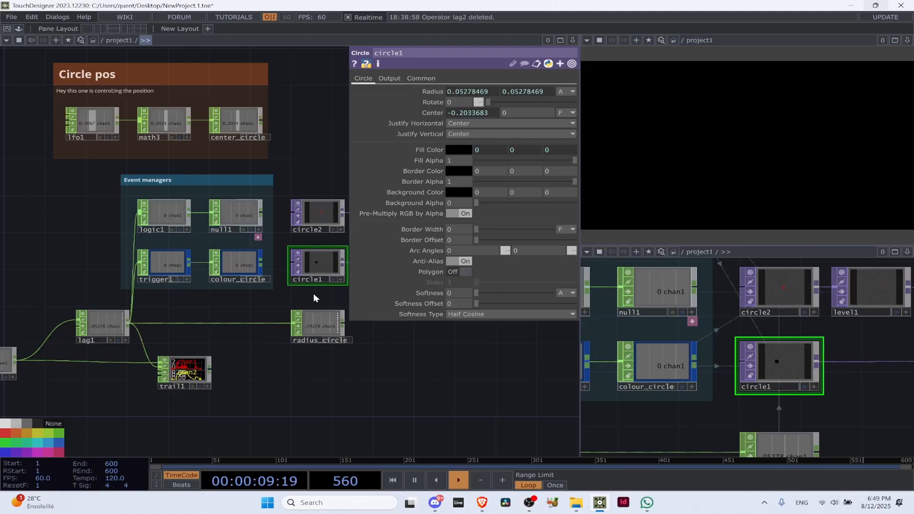
Return to the TouchDesigner window and expand circle1's Center parameter to view its centerx expression
click(601, 502)
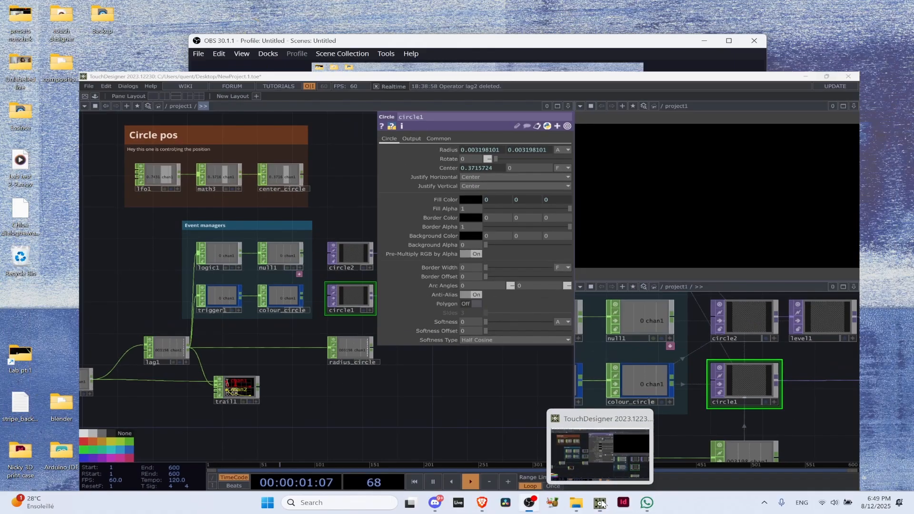
click(600, 502)
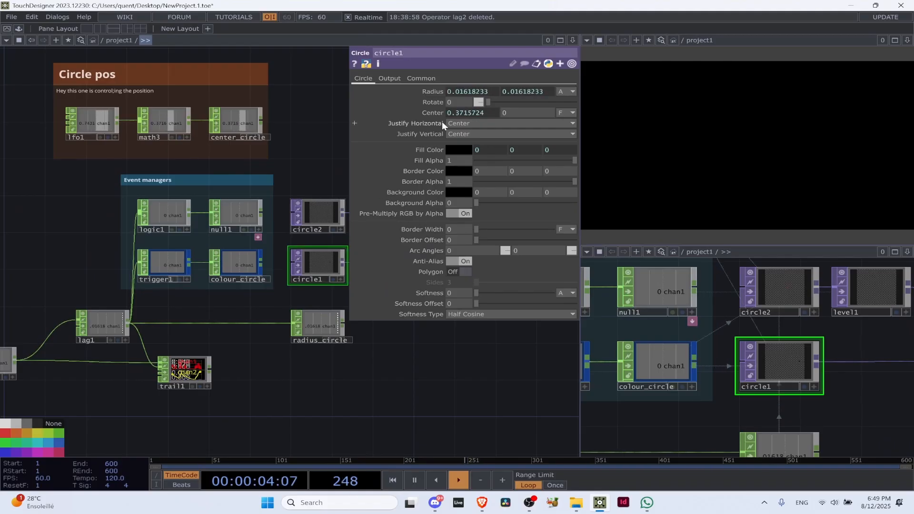
drag(421, 399, 287, 395)
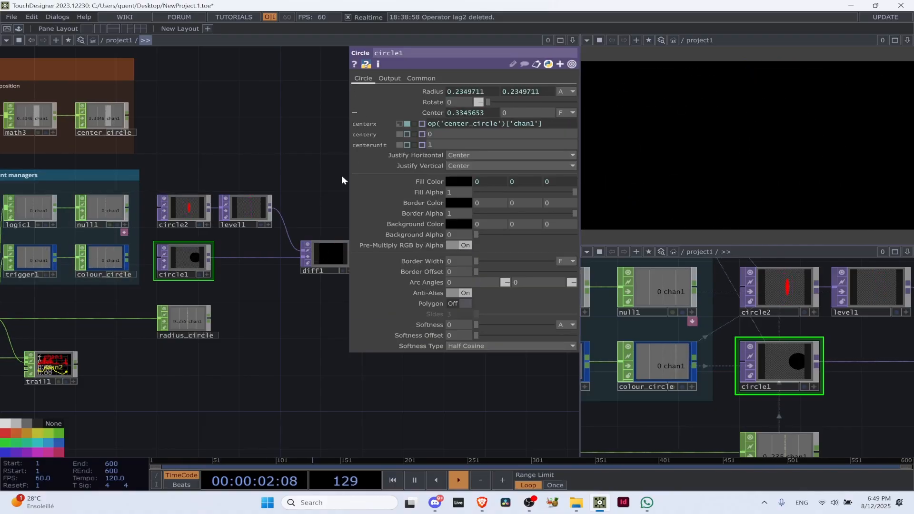
Delete the center_circle Null from the Circle pos group and show circle1's parameters
click(172, 147)
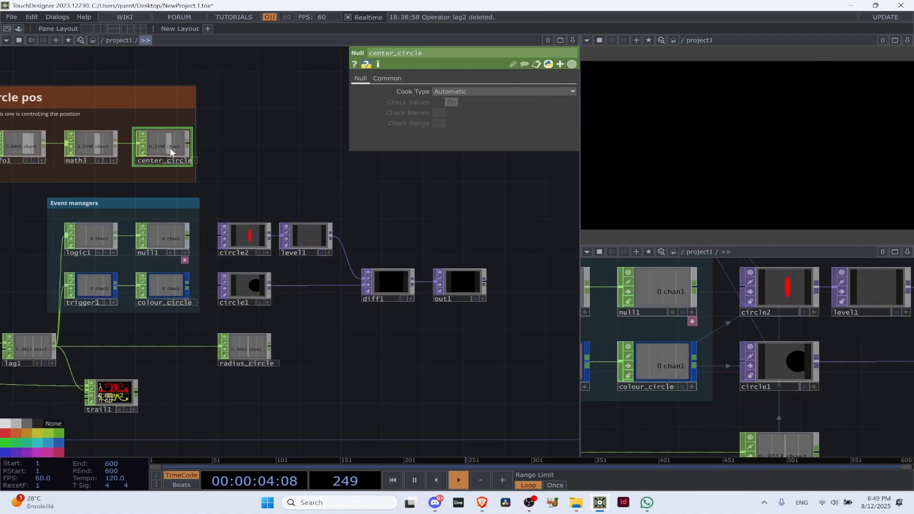
key(Delete)
click(237, 283)
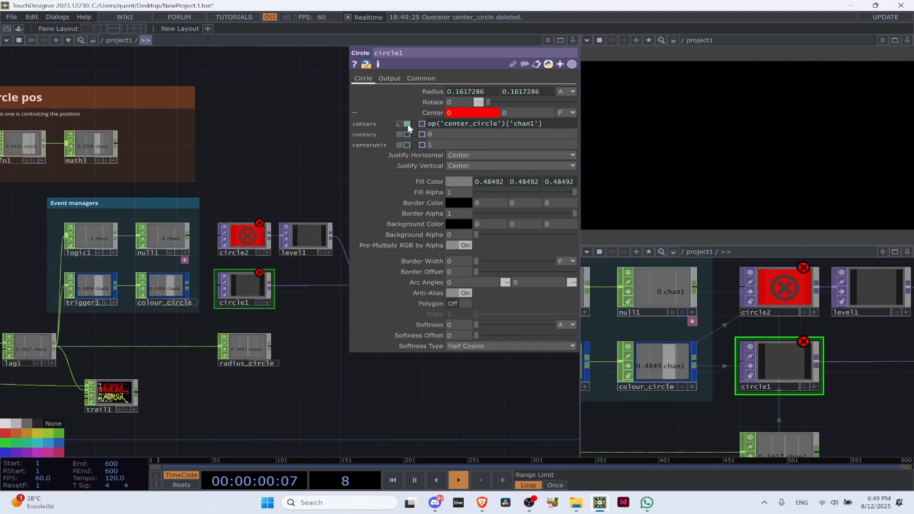
Examine circle1's centerx expression, switch centerx to constant mode and set it to 0
click(357, 112)
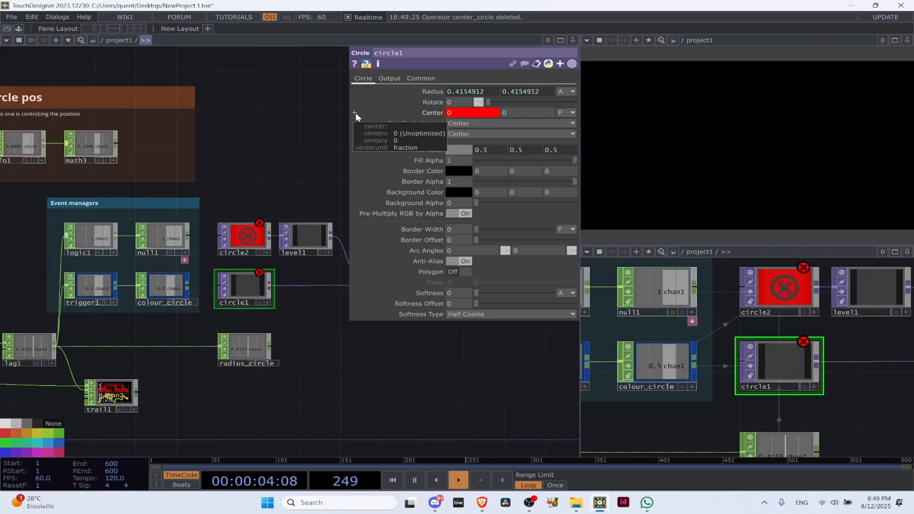
click(355, 113)
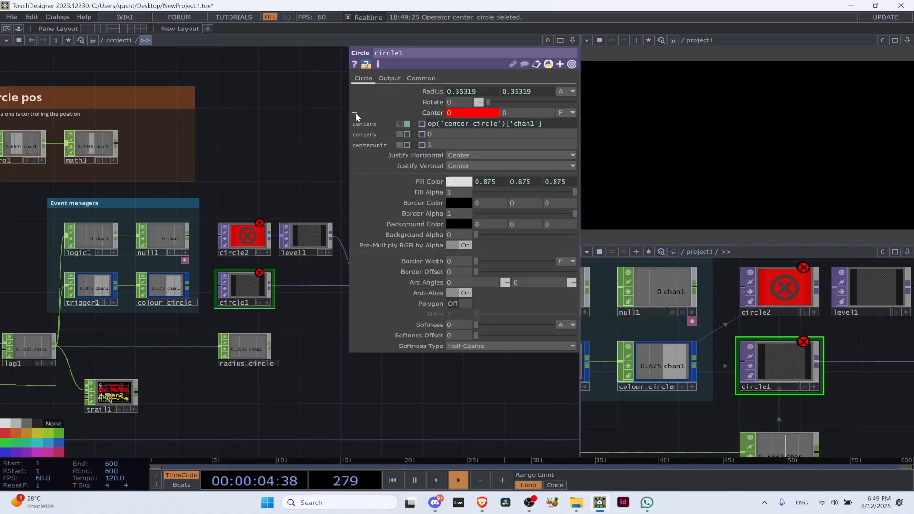
click(407, 124)
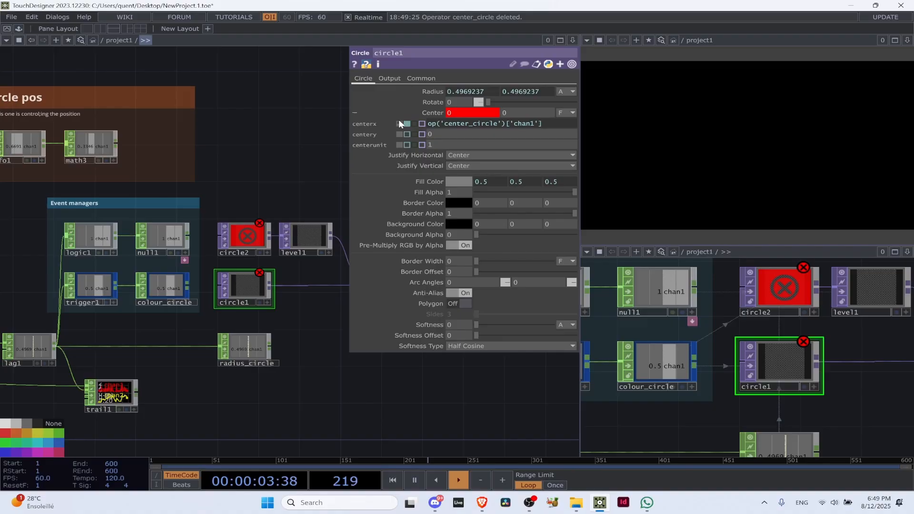
click(428, 123)
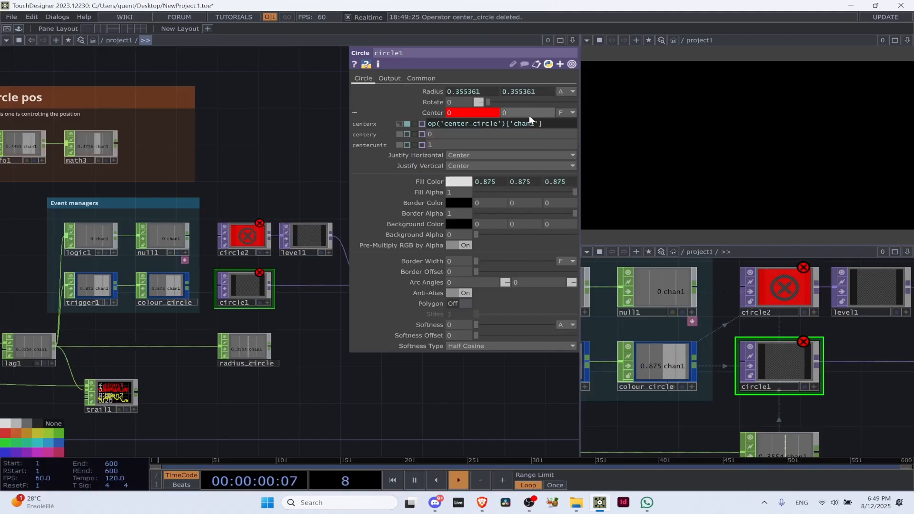
click(398, 123)
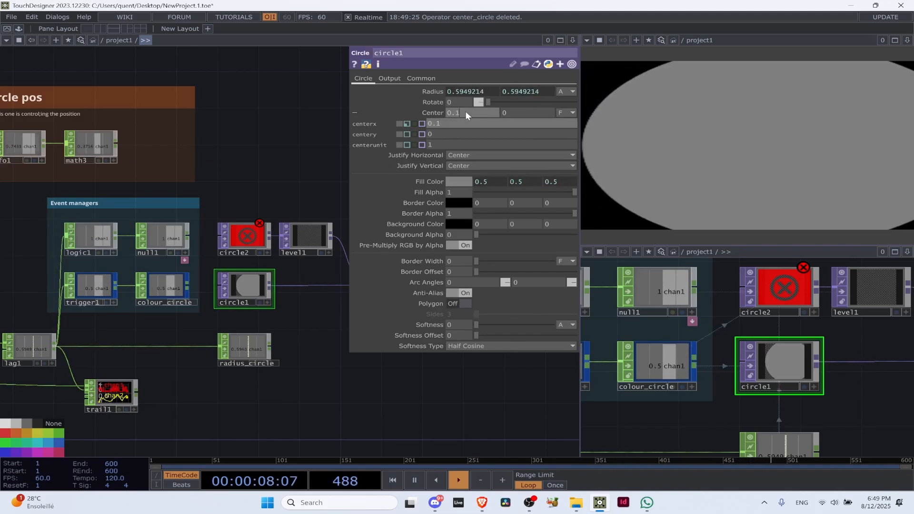
drag(432, 124, 413, 122)
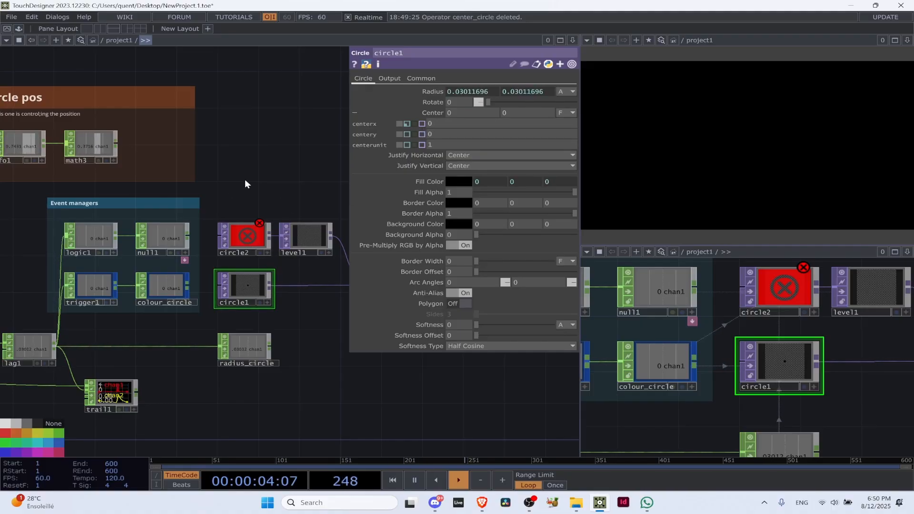
Undo the changes to circle1's Center and the deletion of center_circle
key(ctrl+z)
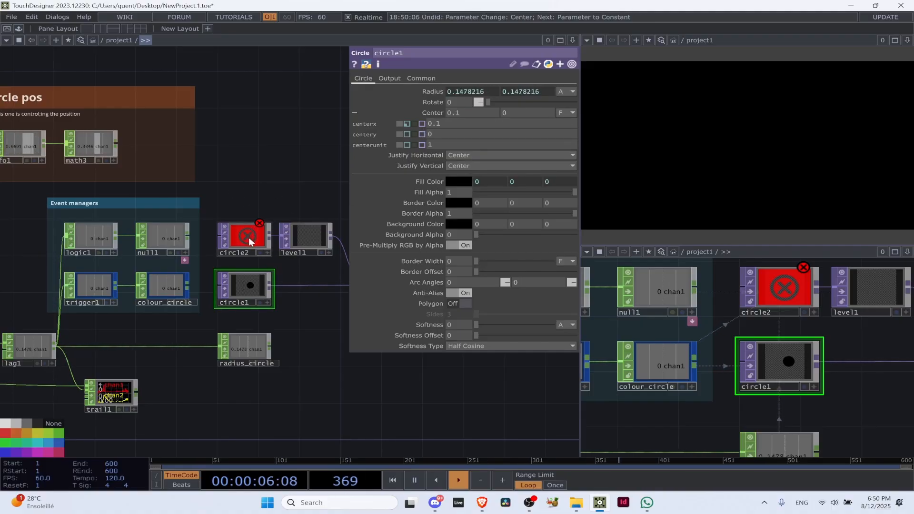
key(ctrl+z)
key(ctrl+z)
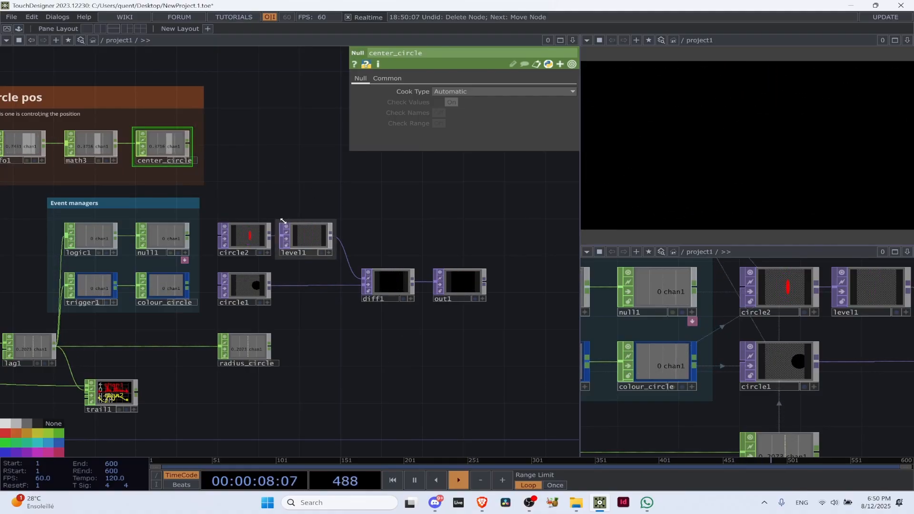
Browse the TOP, COMP and CHOP operator families in the OP Create Dialog, and close it without adding an operator
key(Tab)
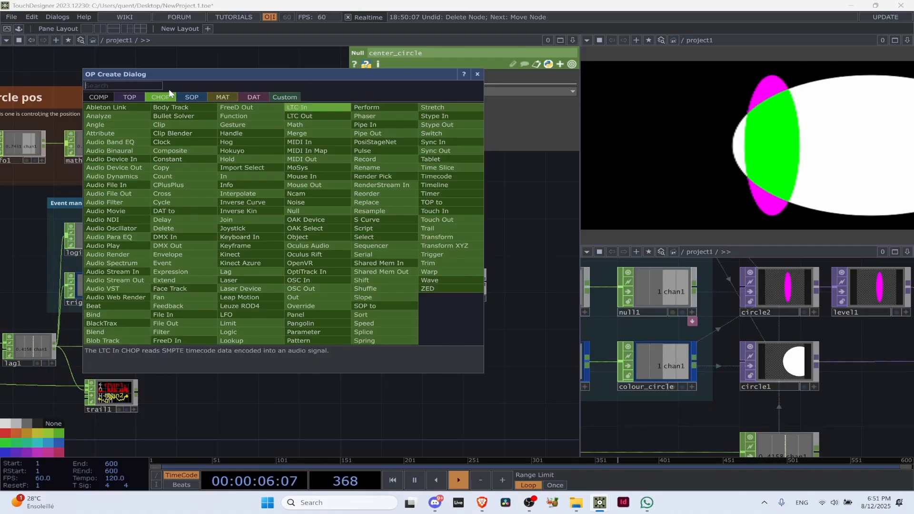
click(130, 97)
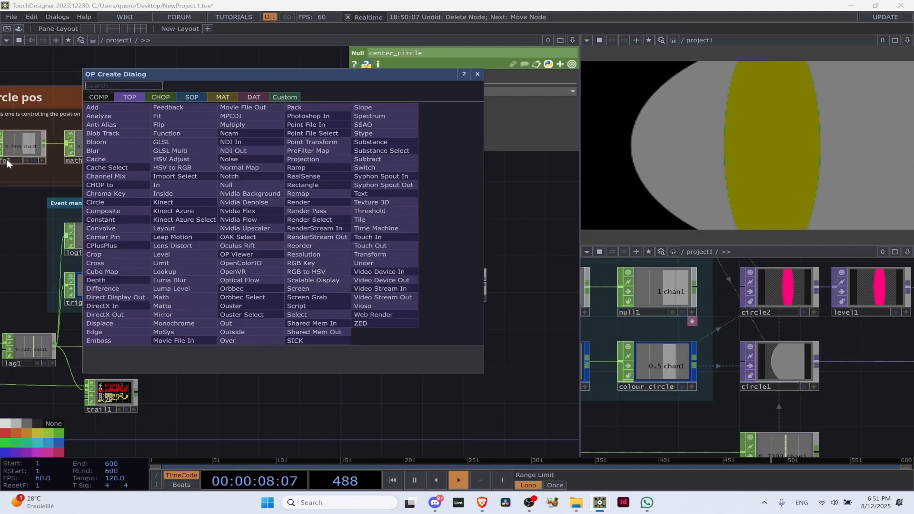
click(107, 98)
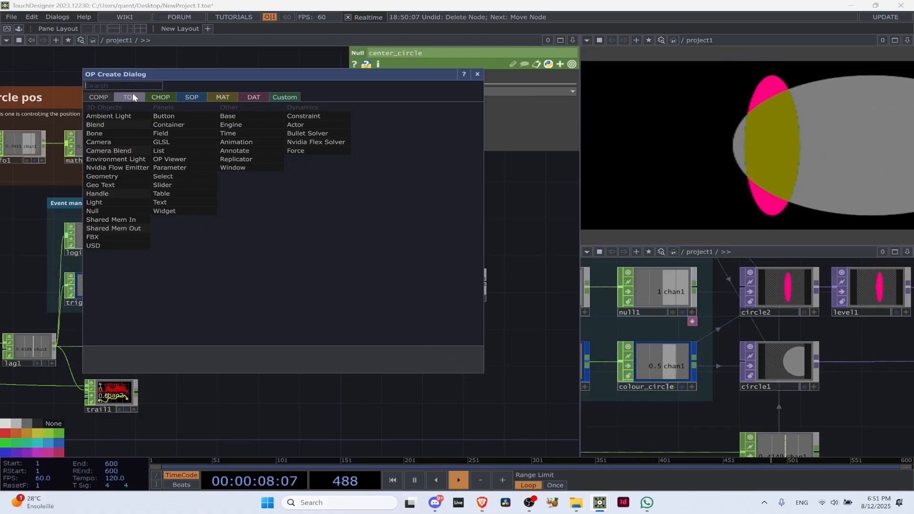
click(132, 95)
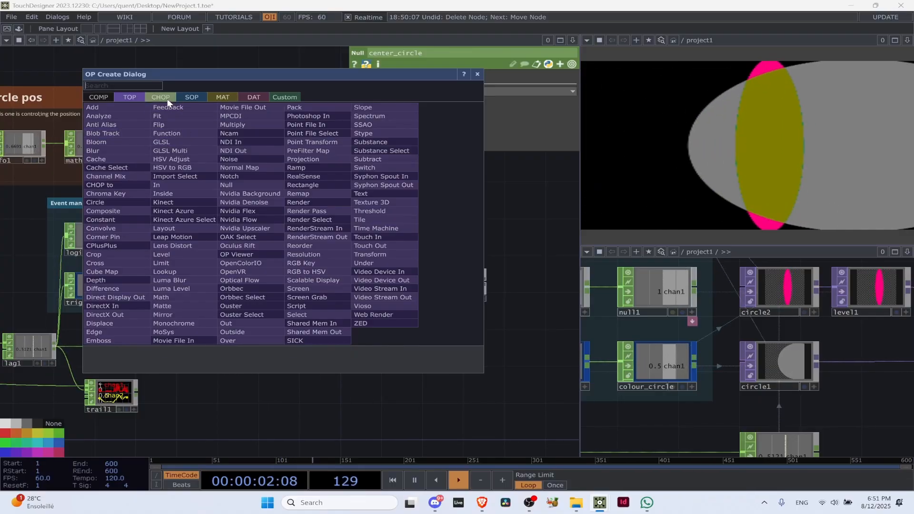
click(167, 99)
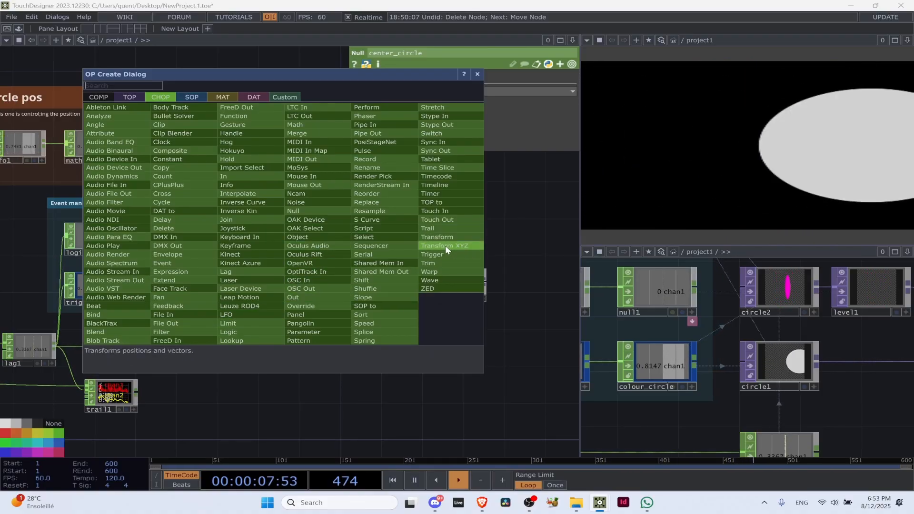
click(478, 74)
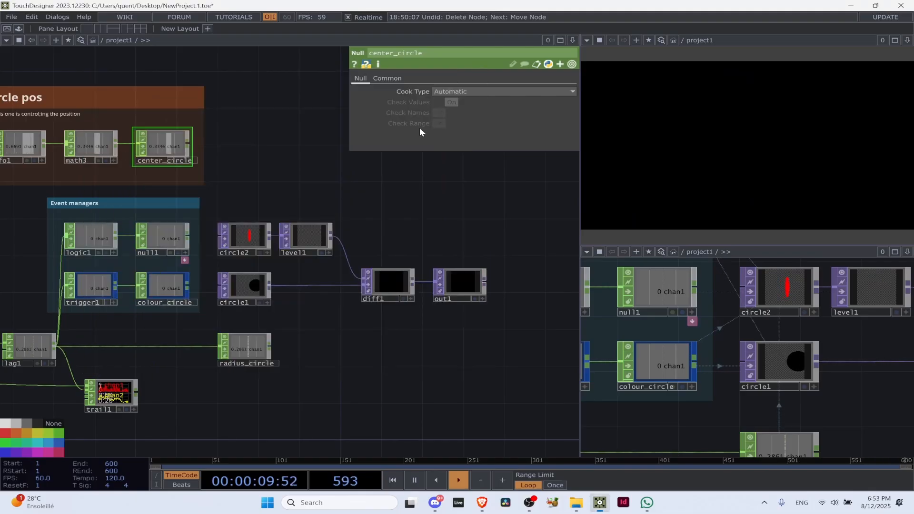
scroll(387, 181, down, 5)
scroll(352, 219, up, 6)
scroll(352, 218, up, 2)
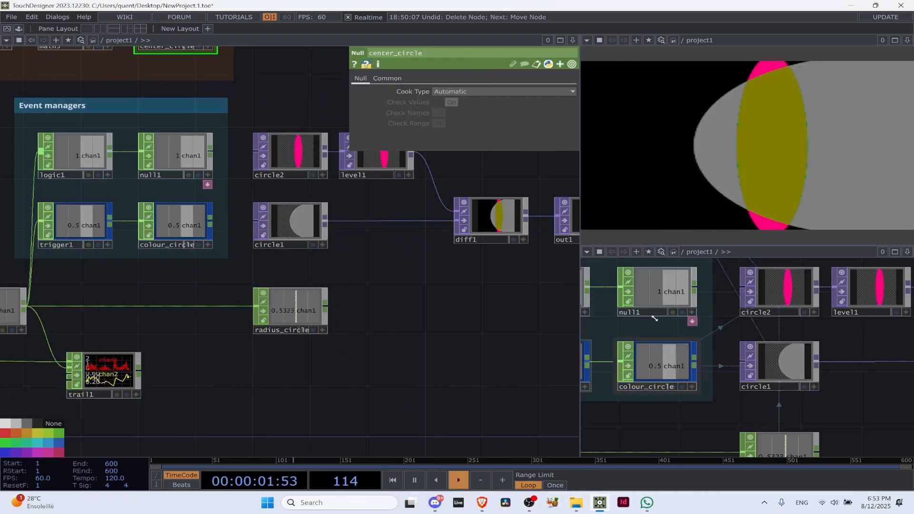
Show the parameters of out1 and look over the list of CHOP operators, closing the list without adding one
scroll(299, 259, down, 3)
scroll(298, 259, down, 2)
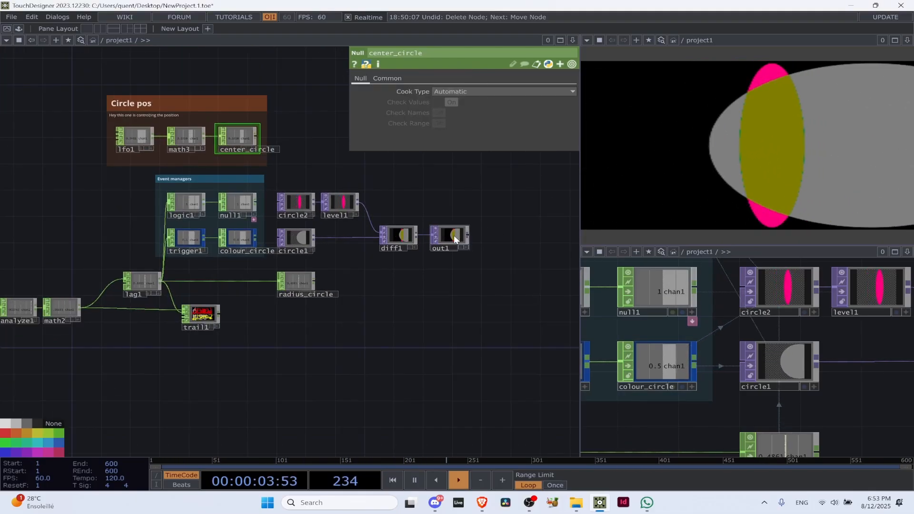
click(456, 238)
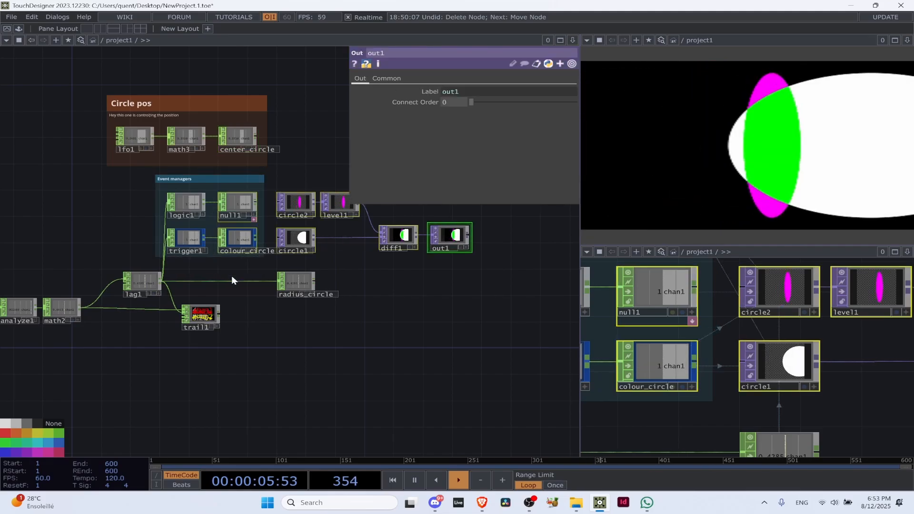
drag(461, 263, 410, 335)
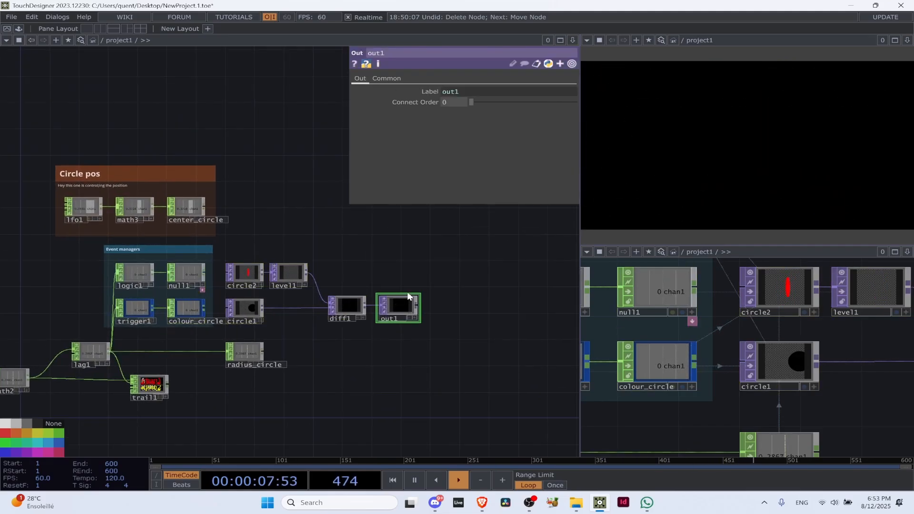
key(Tab)
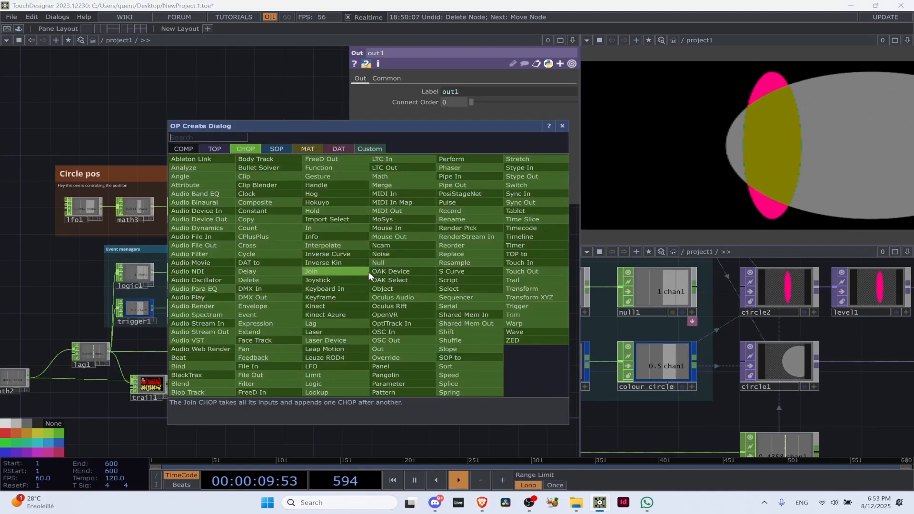
click(562, 125)
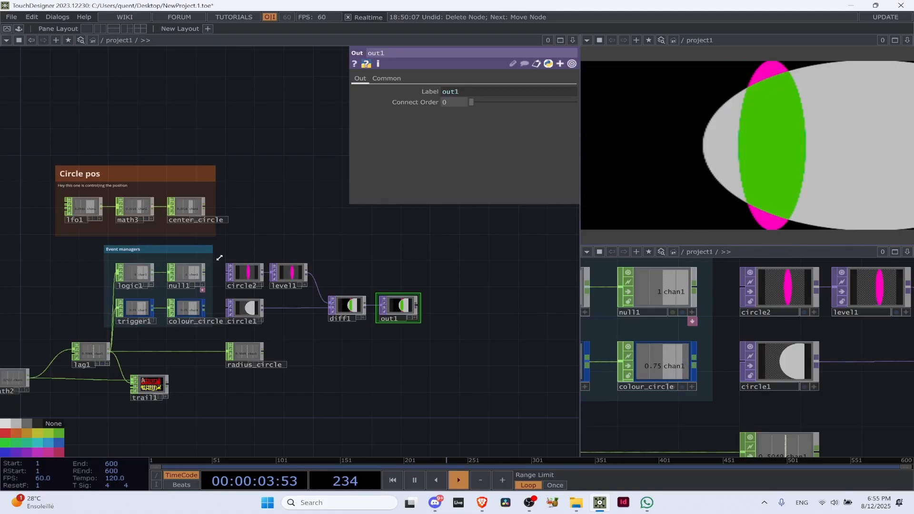
Search the TOP operator family for "add" and close the OP Create Dialog without adding an operator
scroll(236, 316, up, 5)
drag(399, 381, 238, 325)
key(Tab)
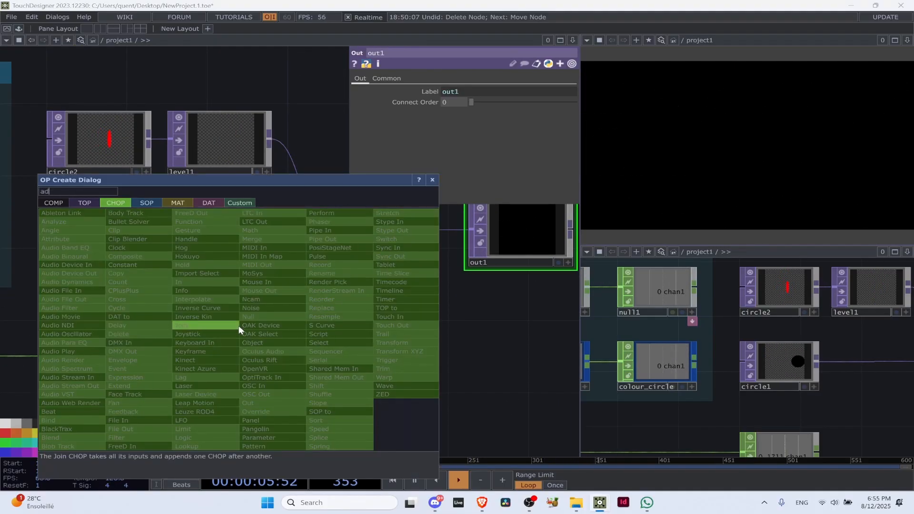
text(add)
click(85, 203)
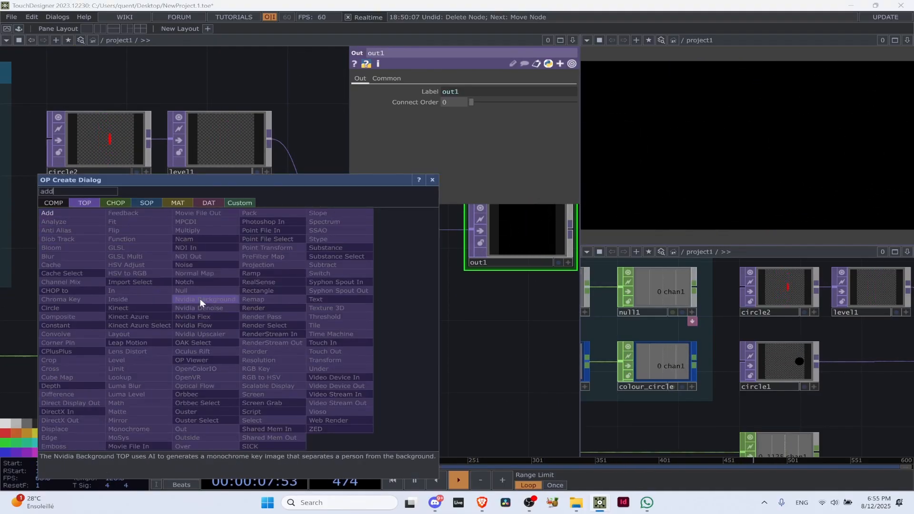
click(432, 180)
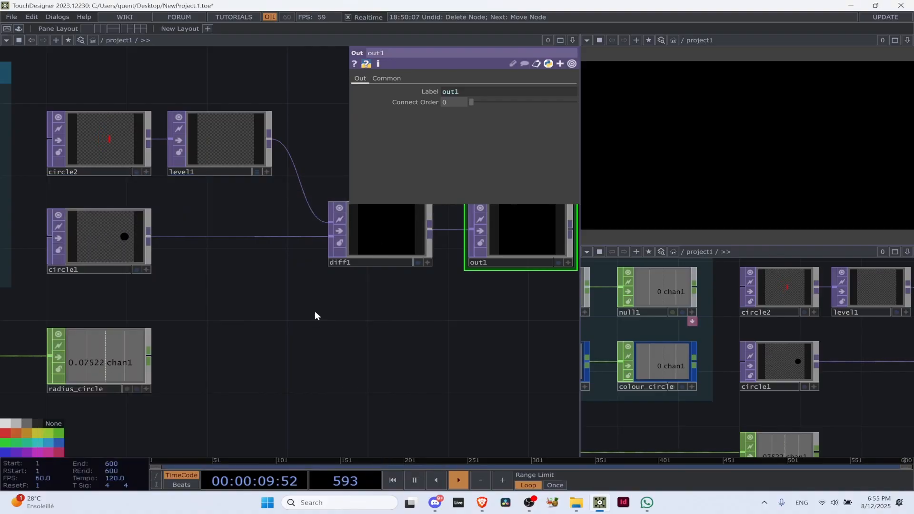
Add a Composite TOP to the network and place it directly below diff1
key(Tab)
text(comop)
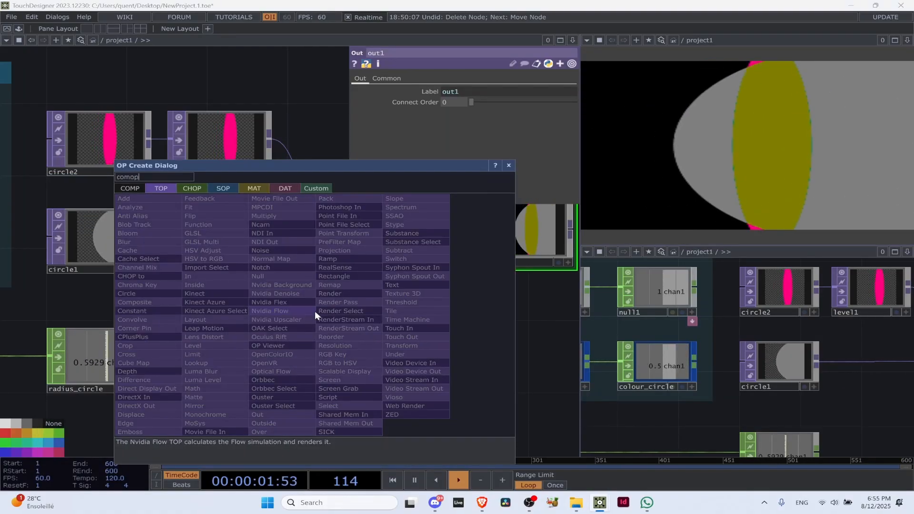
key(BackSpace)
key(BackSpace)
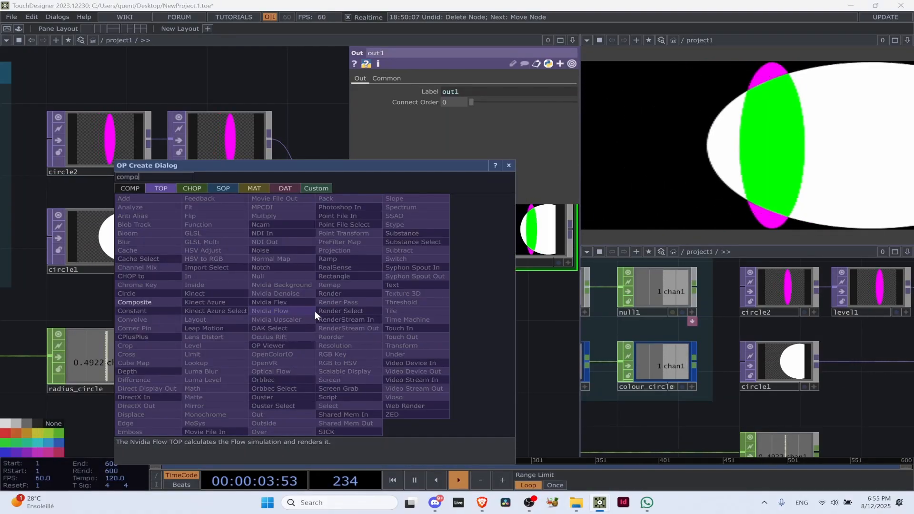
click(143, 302)
click(357, 330)
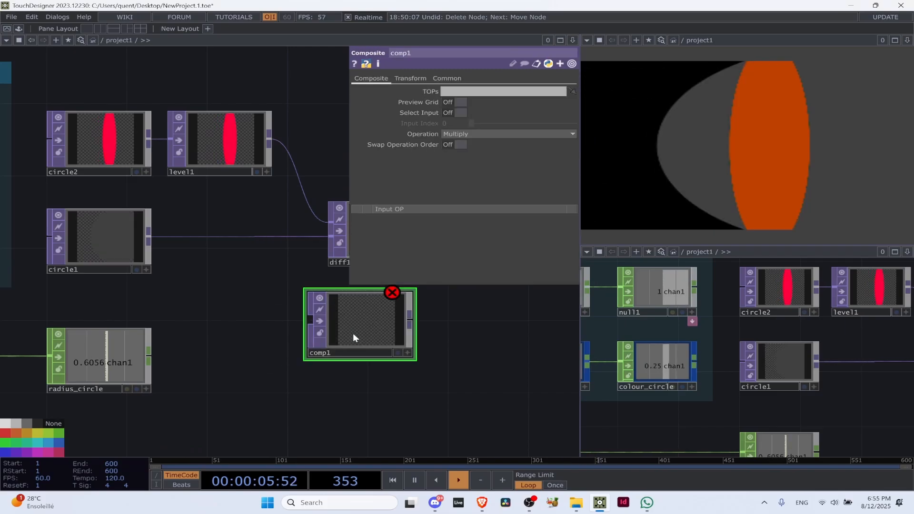
drag(368, 339, 388, 338)
drag(479, 350, 420, 371)
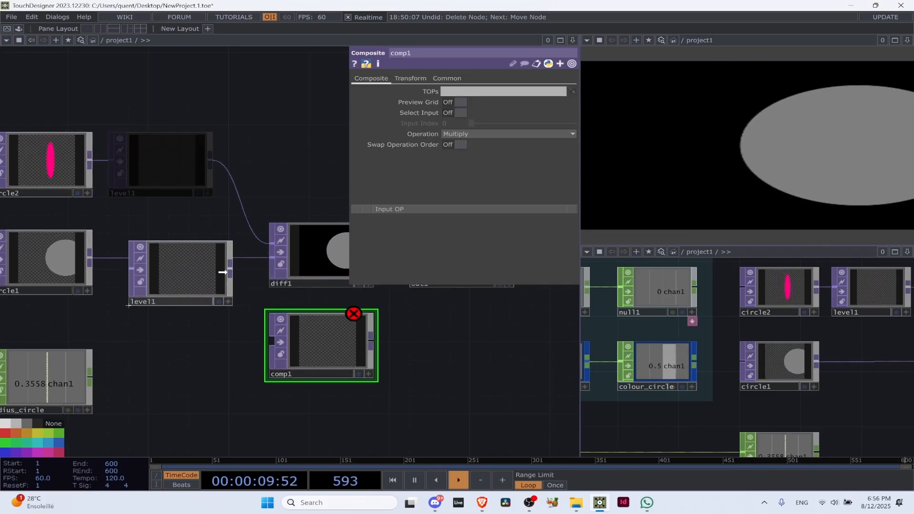
Connect level1 and circle1 to the Composite TOP as its first and second inputs
drag(240, 198, 265, 340)
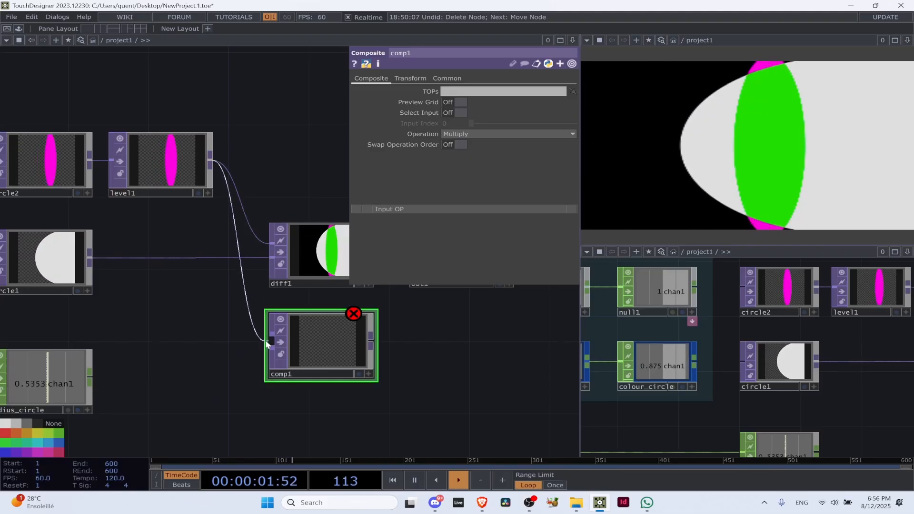
drag(90, 257, 268, 353)
click(268, 352)
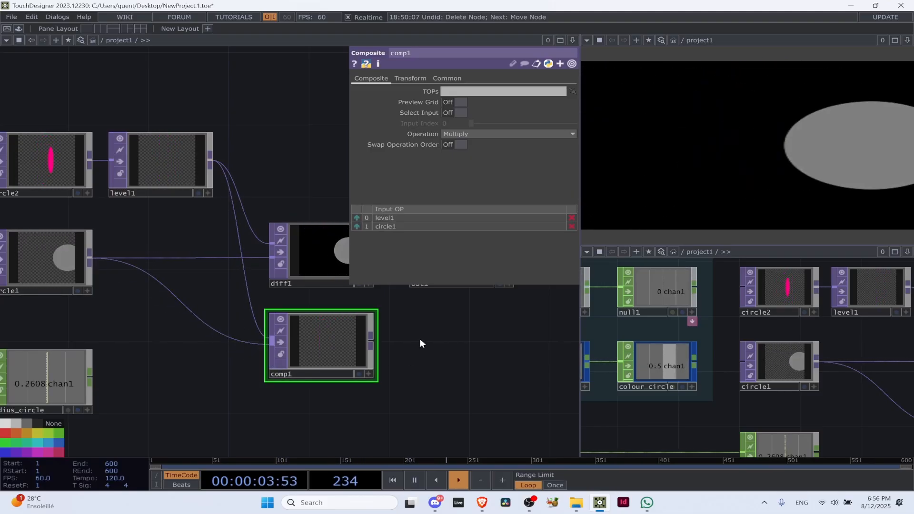
scroll(388, 361, up, 5)
scroll(333, 354, down, 5)
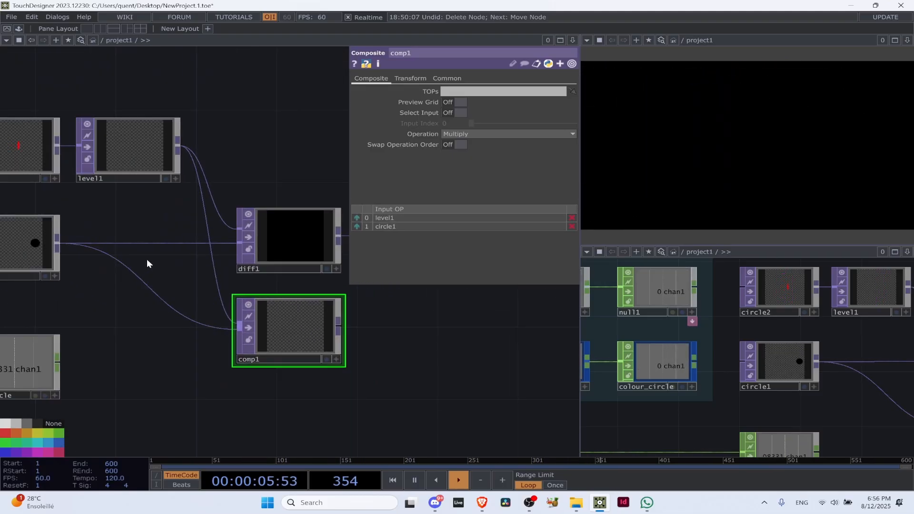
Display pixel values in comp1's active viewer and set its Operation to Add
scroll(393, 382, up, 6)
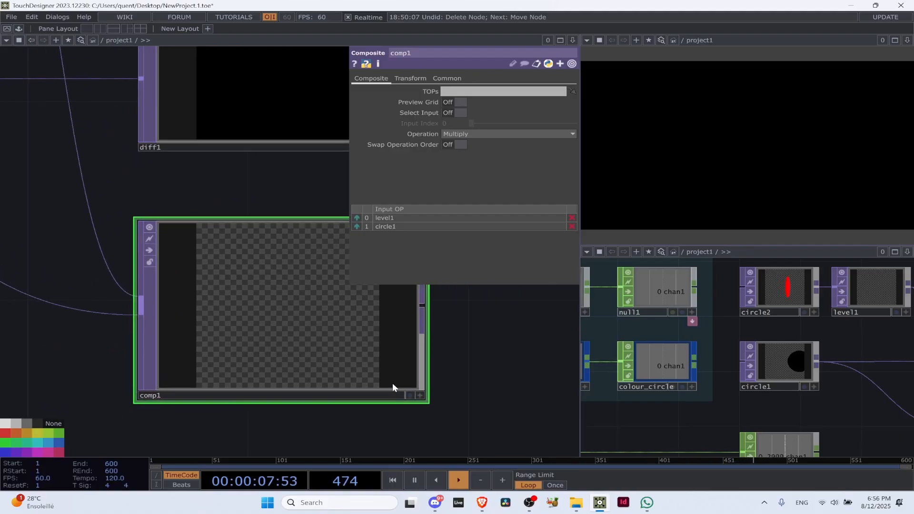
click(419, 396)
right_click(269, 252)
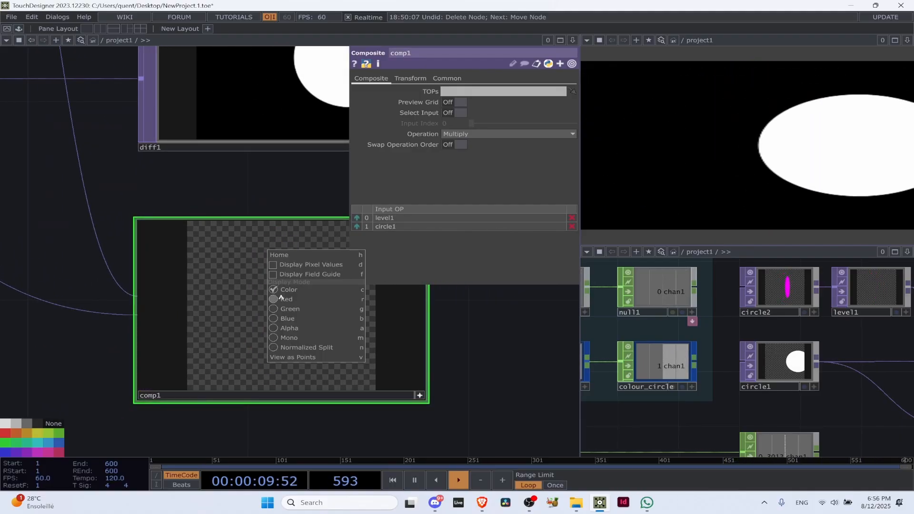
click(310, 264)
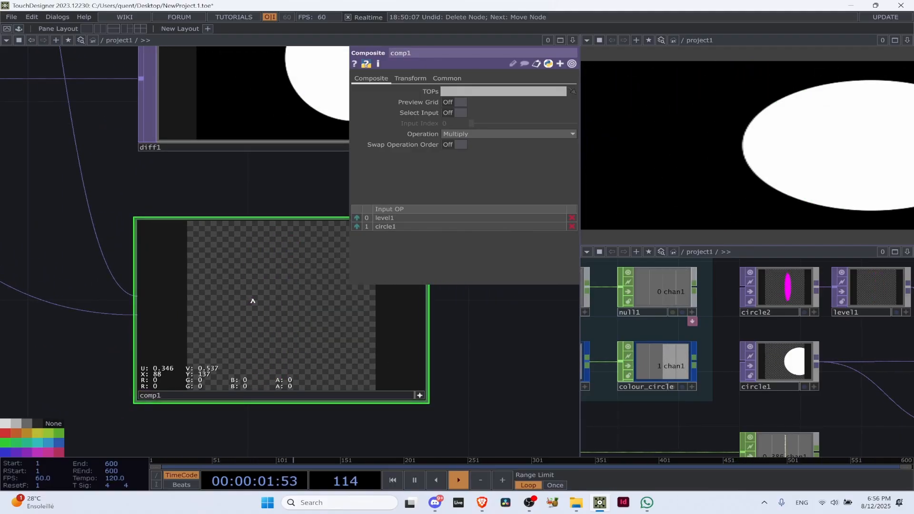
click(461, 134)
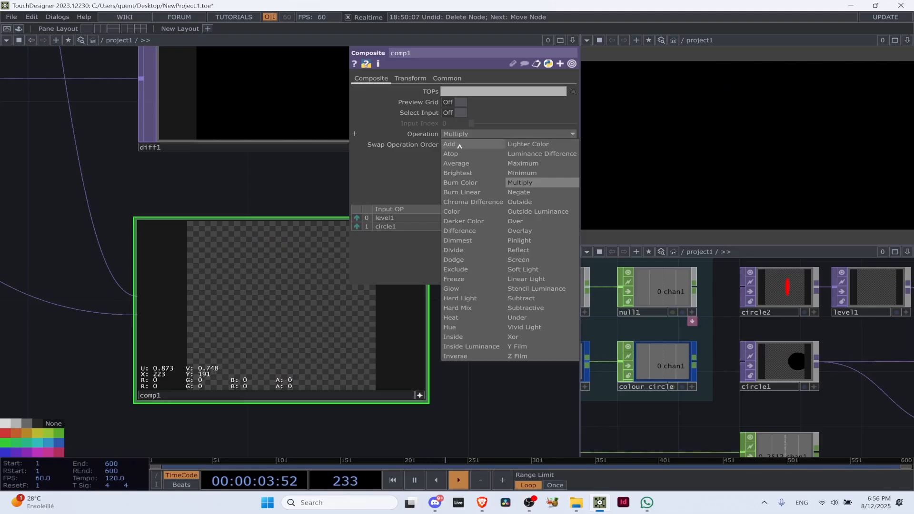
click(456, 144)
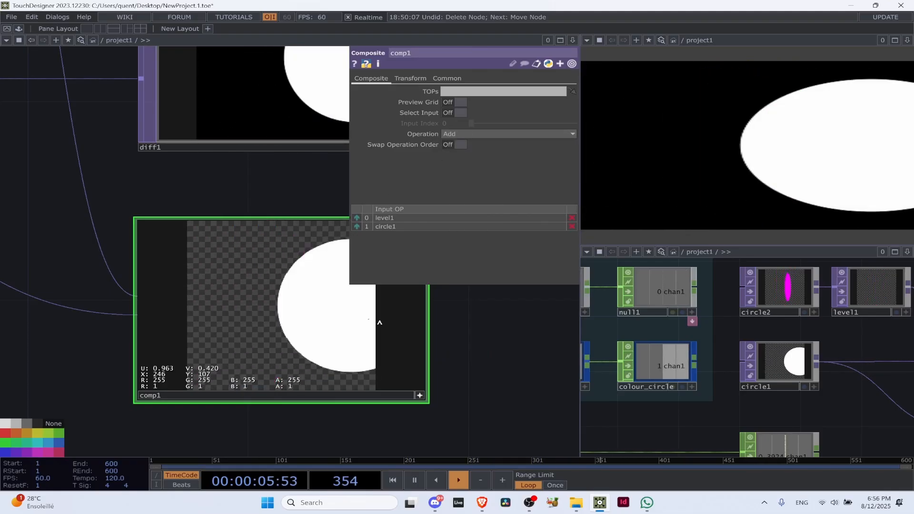
Pause the timeline, inspect comp1's pixel values in its viewer and view its operator information
key(space)
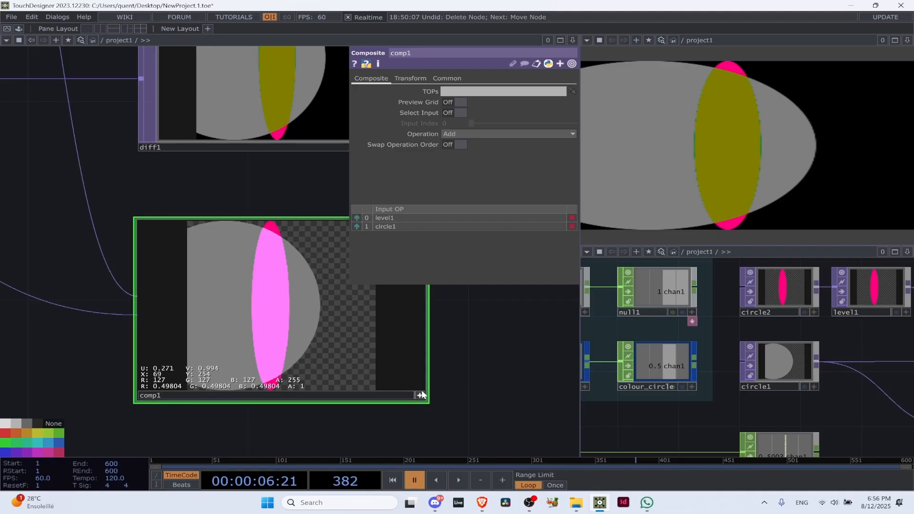
middle_drag(367, 350, 360, 315)
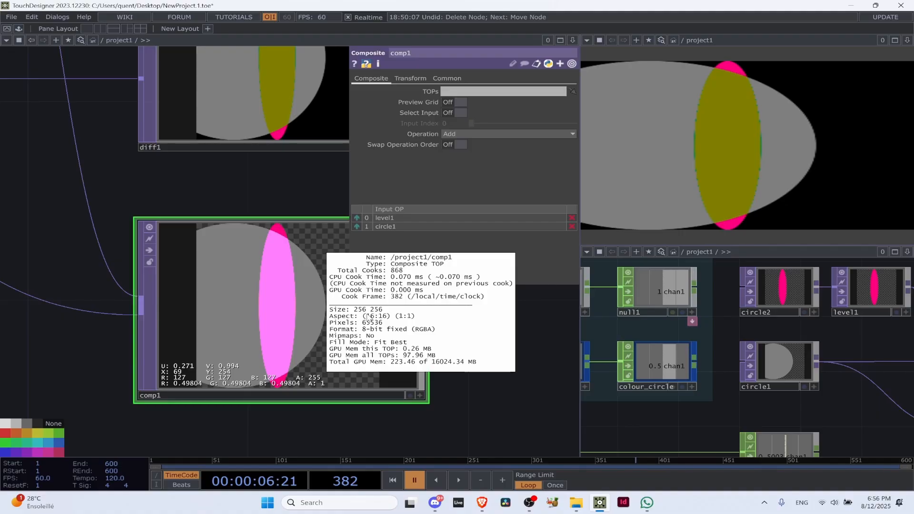
click(517, 408)
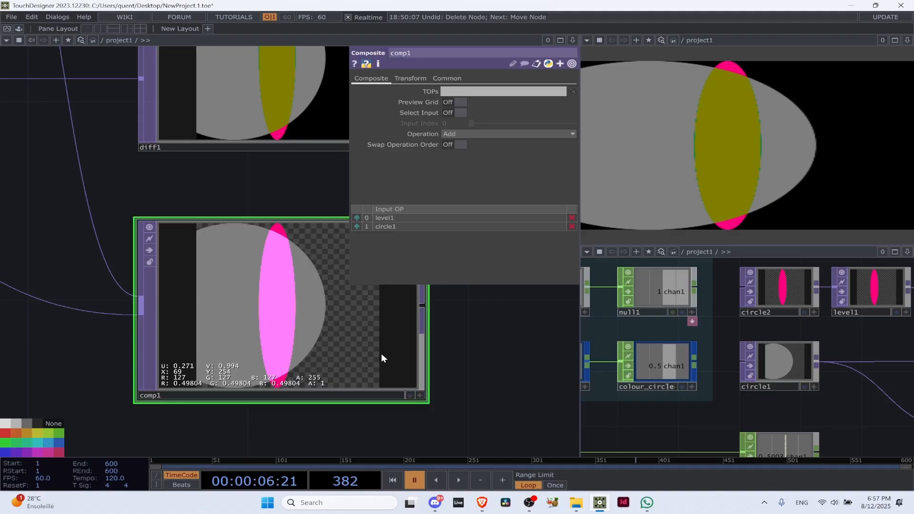
Delete the Composite TOP comp1 from below diff1
scroll(247, 286, down, 5)
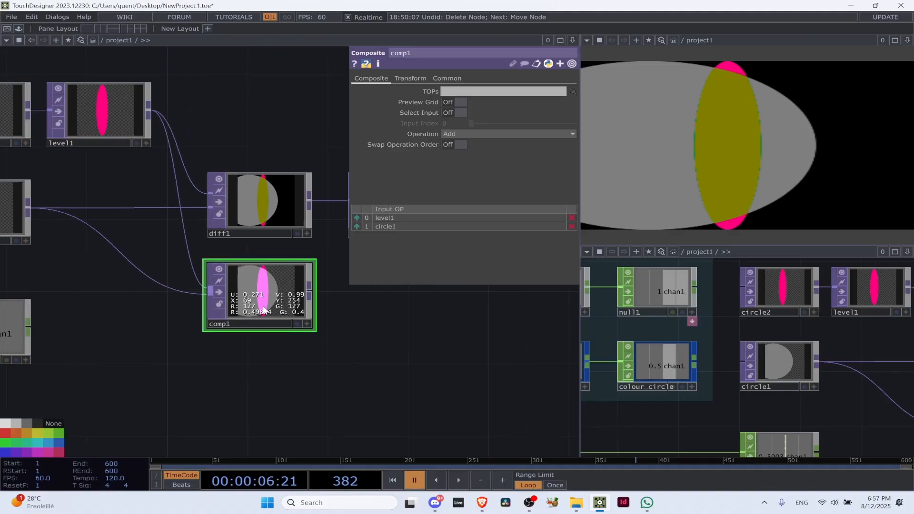
key(Delete)
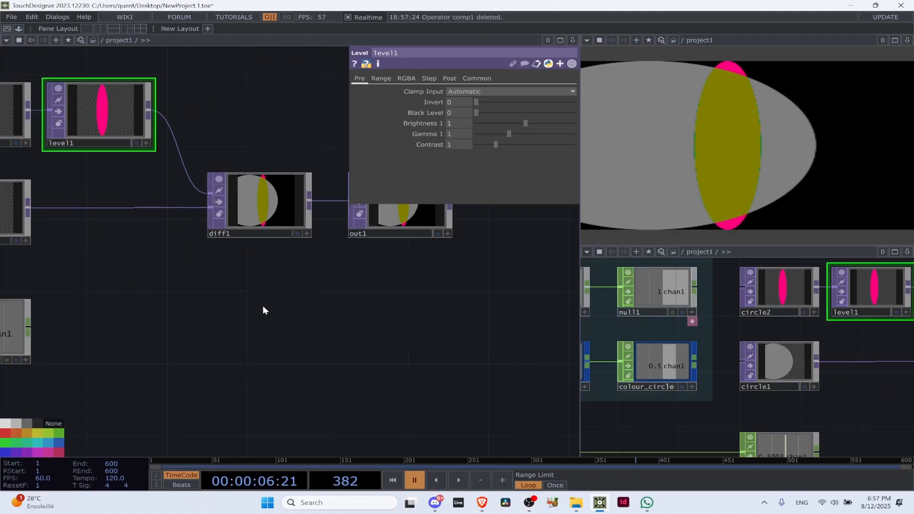
Switch to the Brave browser, close the open Instagram post and open a creative coder's profile by searching for the artist's name
click(482, 503)
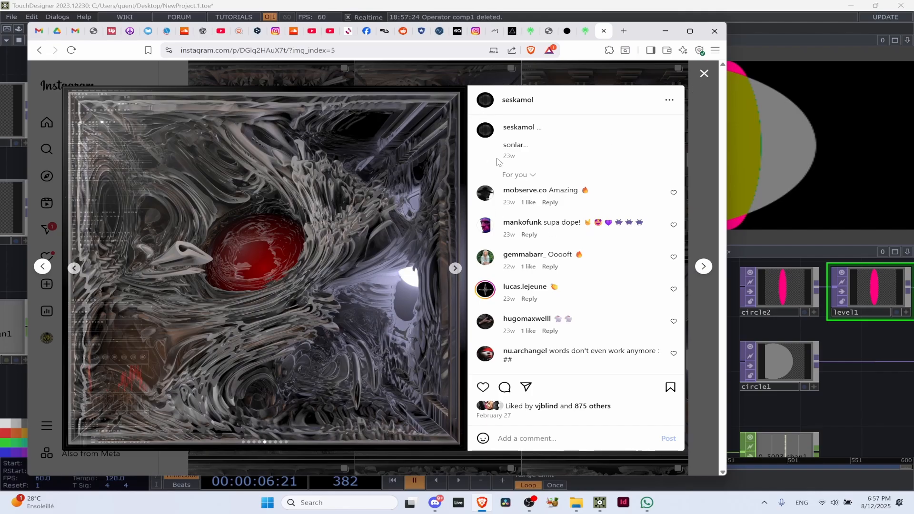
click(704, 73)
click(101, 151)
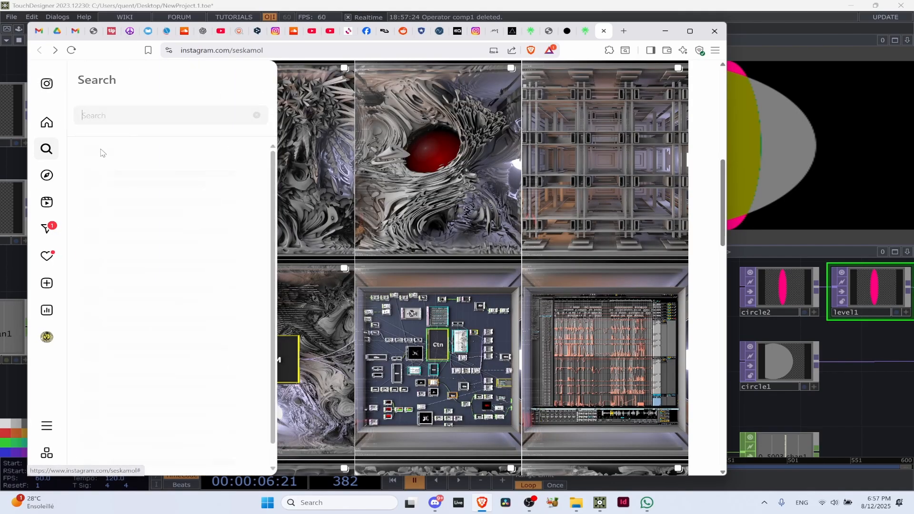
text(elisa)
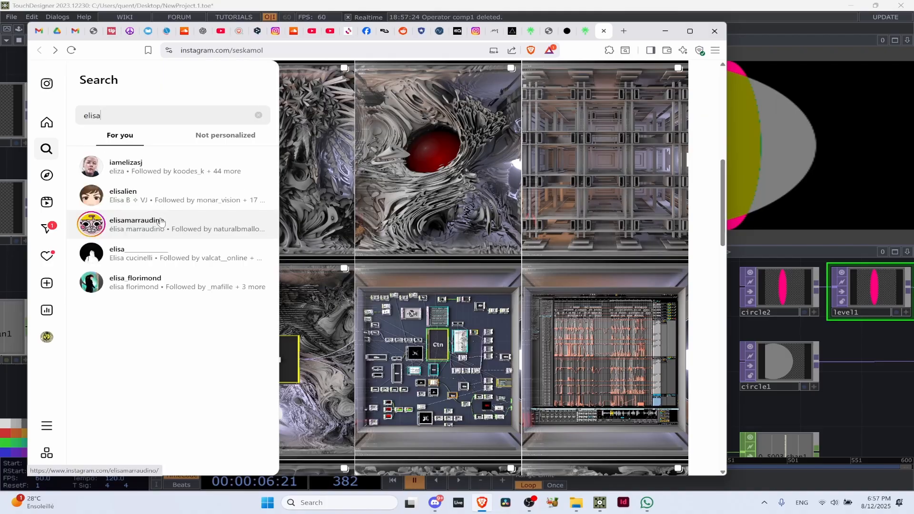
click(163, 172)
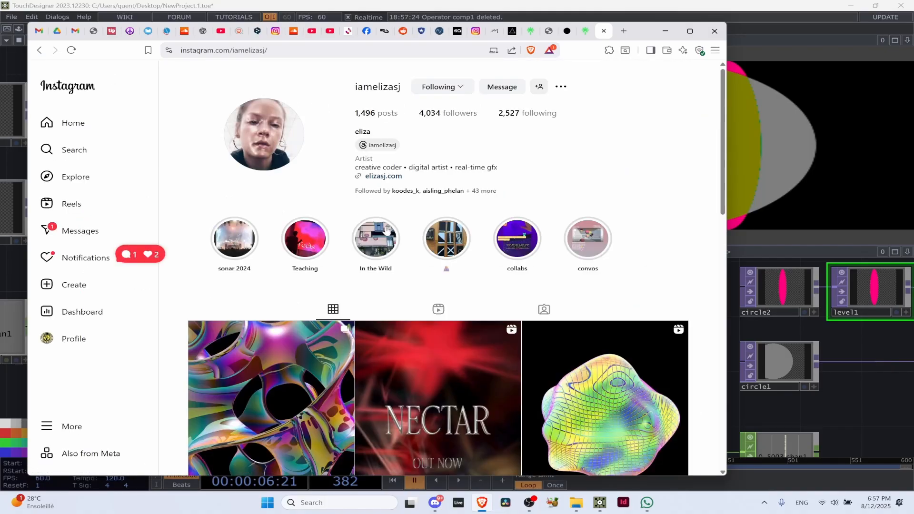
View two of the iridescent shader study posts on the artist's profile and switch back to TouchDesigner
scroll(384, 204, down, 7)
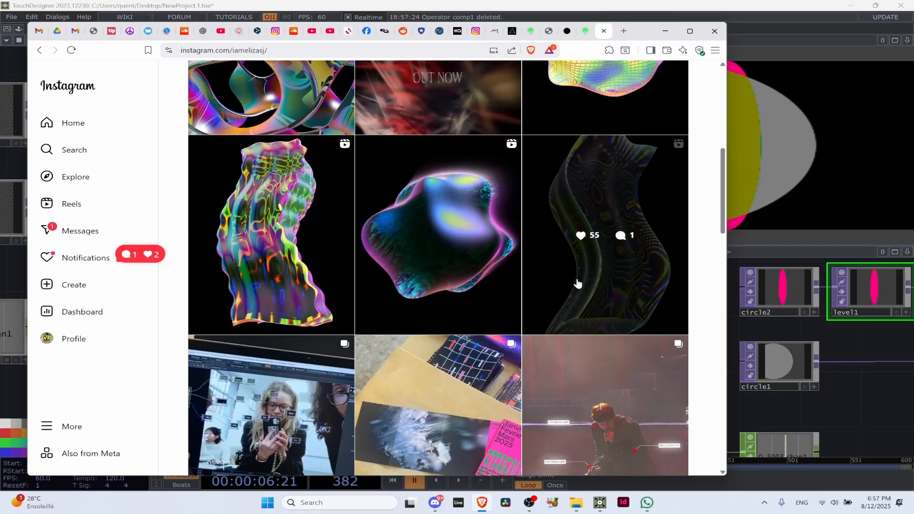
click(611, 302)
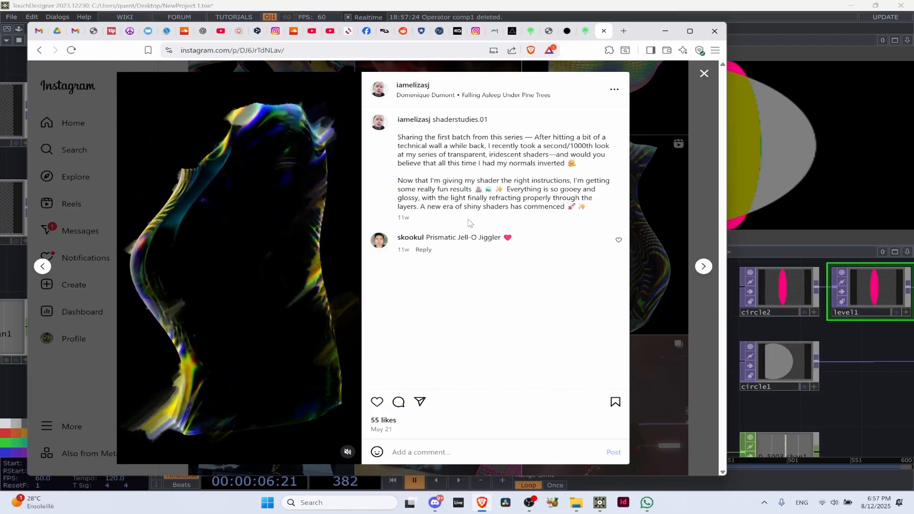
click(636, 181)
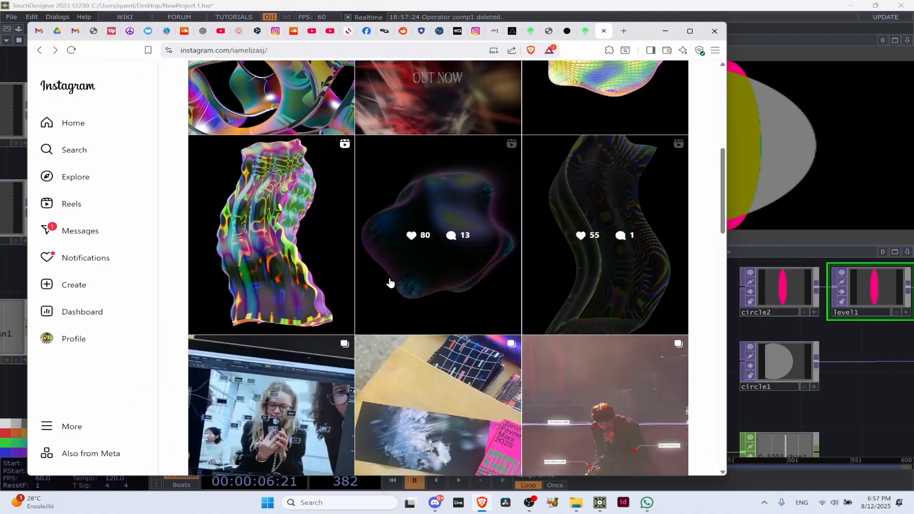
click(272, 307)
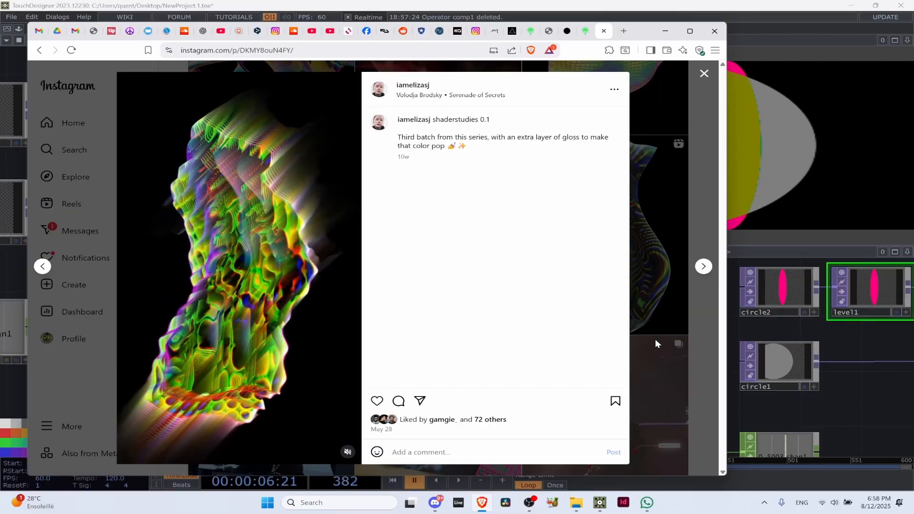
click(659, 349)
scroll(886, 358, down, 2)
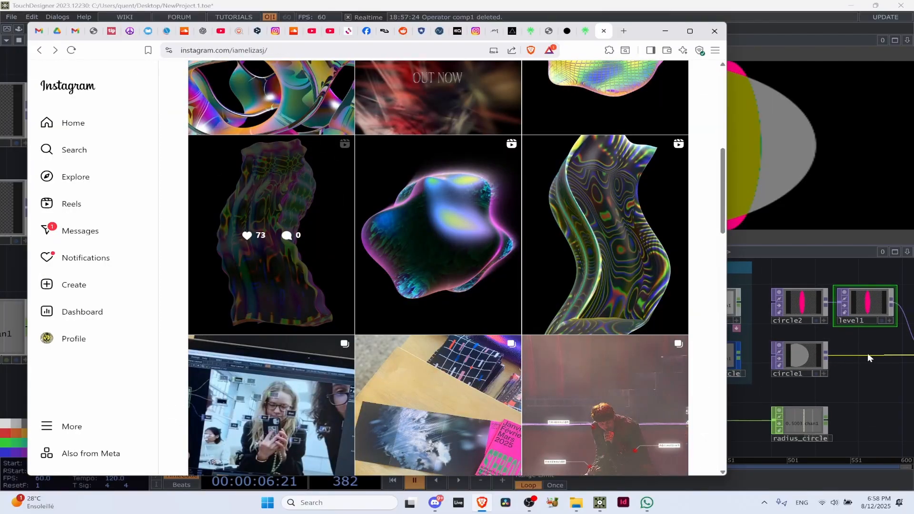
click(867, 357)
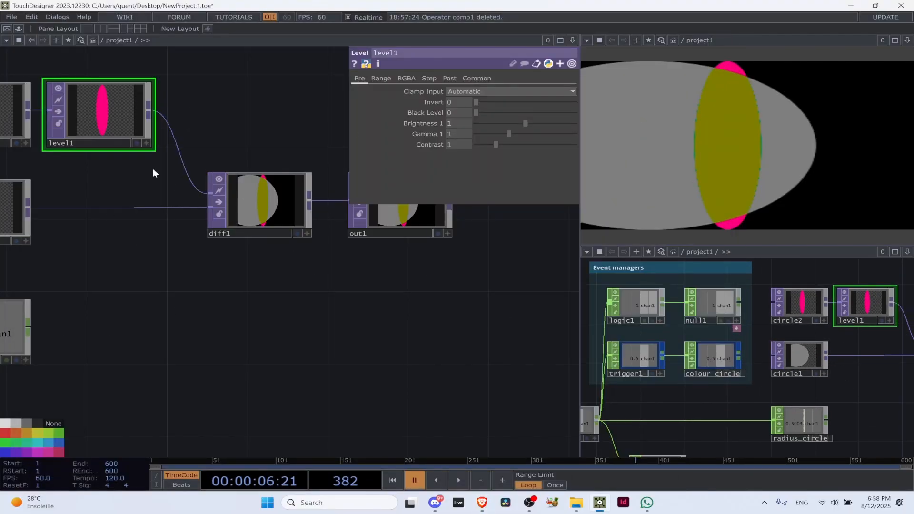
Switch to the Brave browser, view both images of the orange pixelsort_3 post on the artist's profile and close the post
scroll(152, 172, down, 3)
click(481, 502)
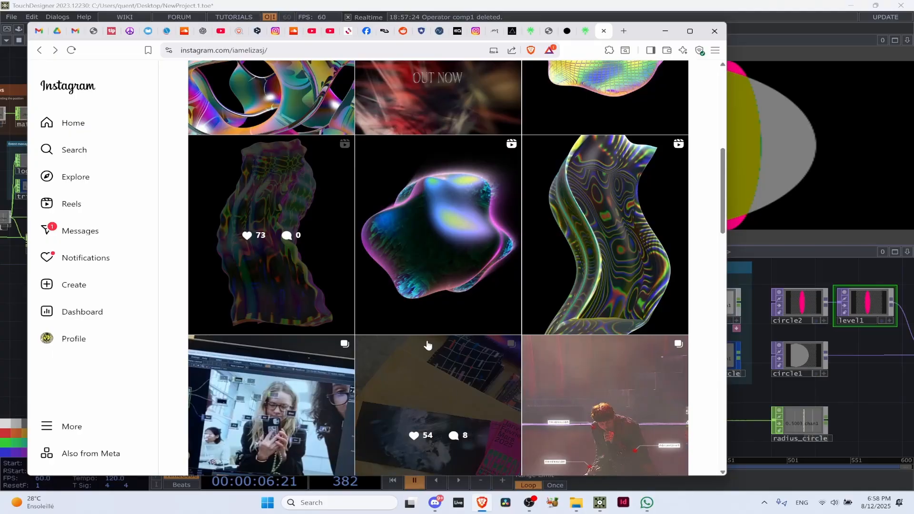
scroll(427, 344, down, 3)
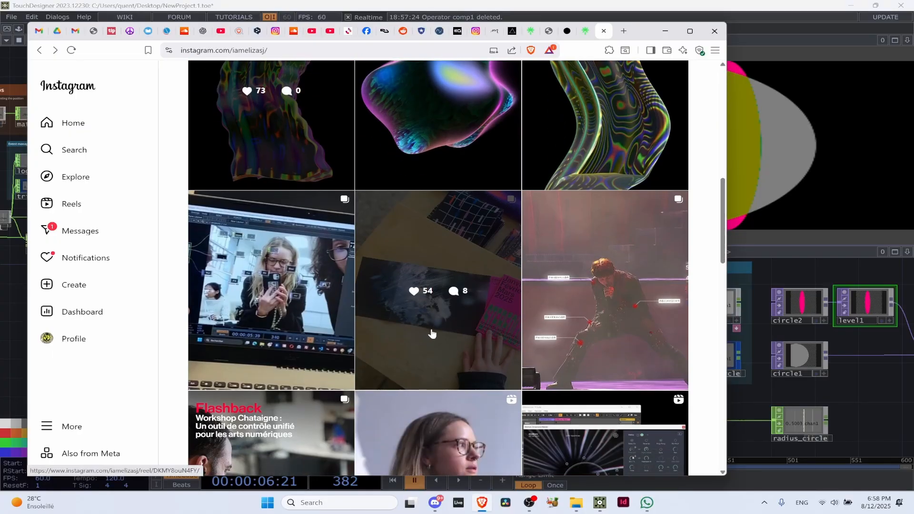
scroll(507, 310, down, 9)
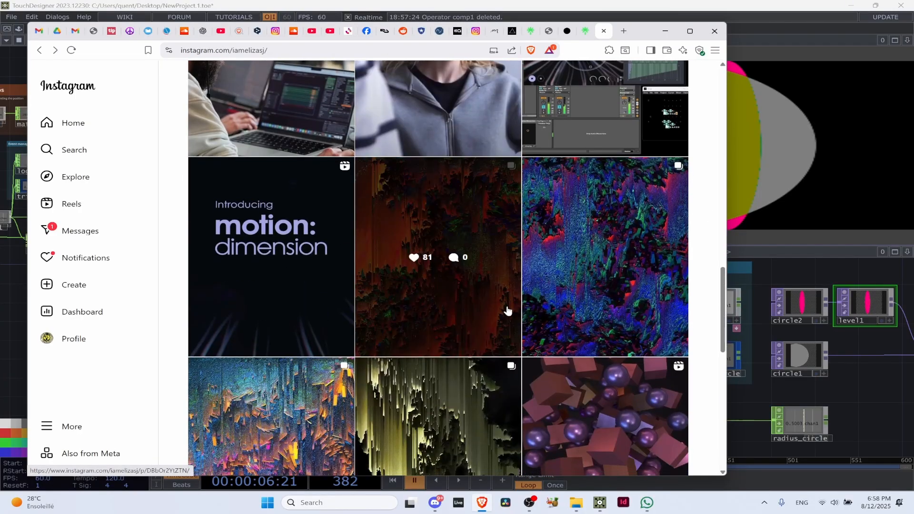
click(507, 310)
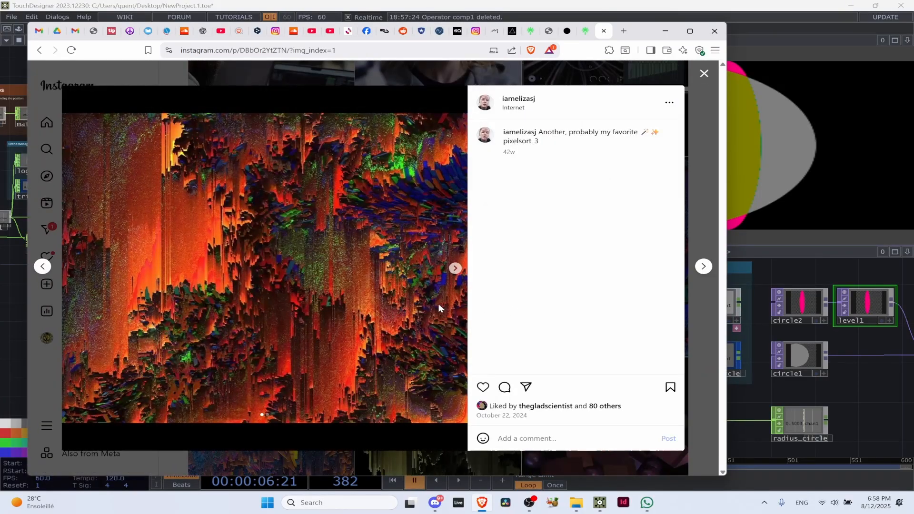
click(455, 269)
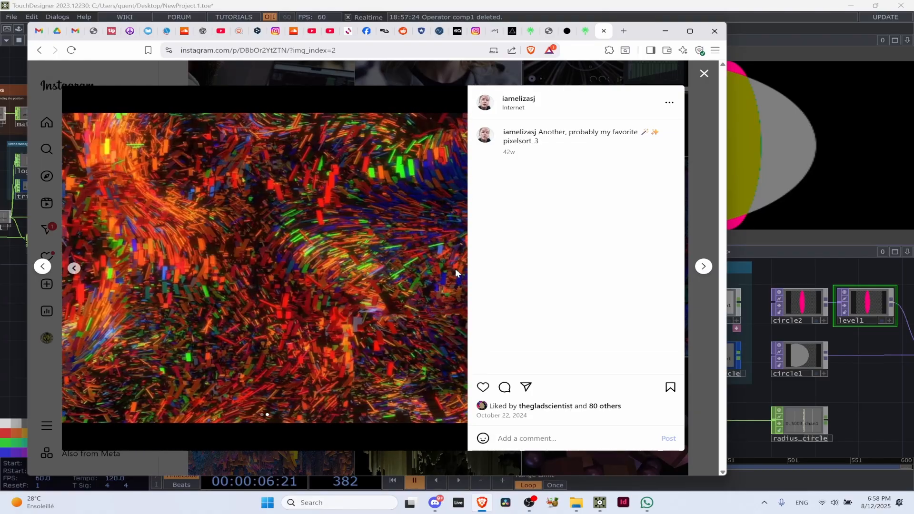
click(690, 304)
View the first two images of the yellow-green pixel-sorting post, close it and return to TouchDesigner
scroll(513, 364, down, 3)
click(498, 354)
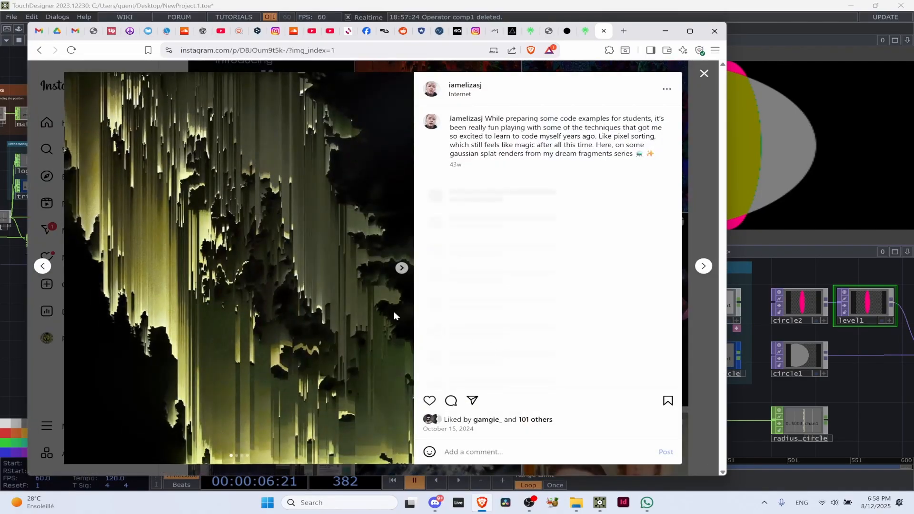
click(401, 267)
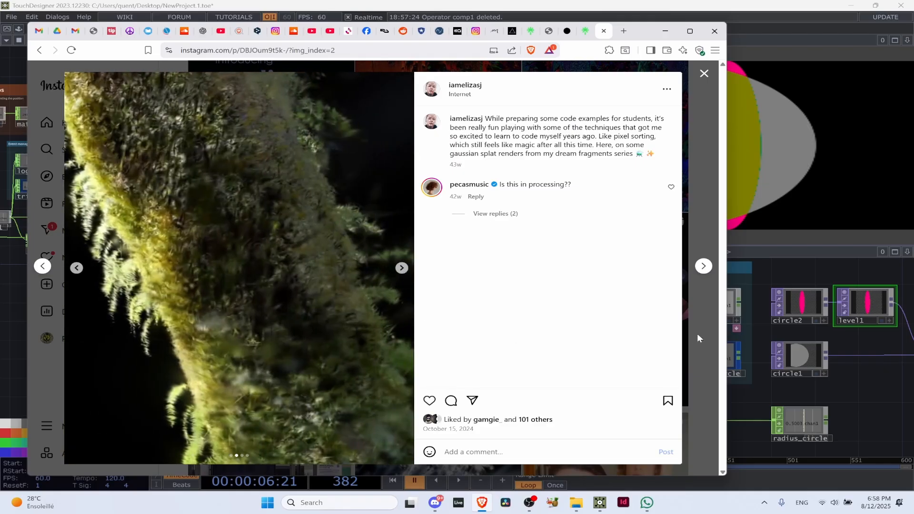
click(696, 336)
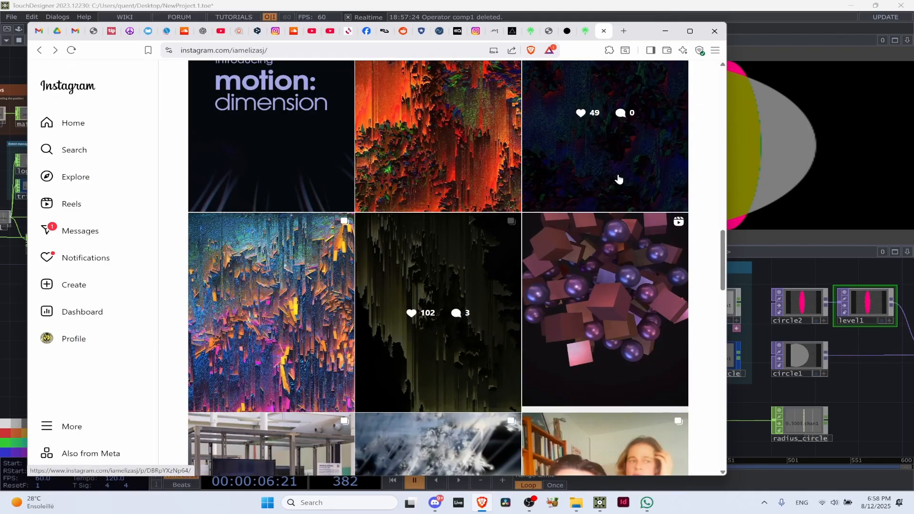
click(665, 30)
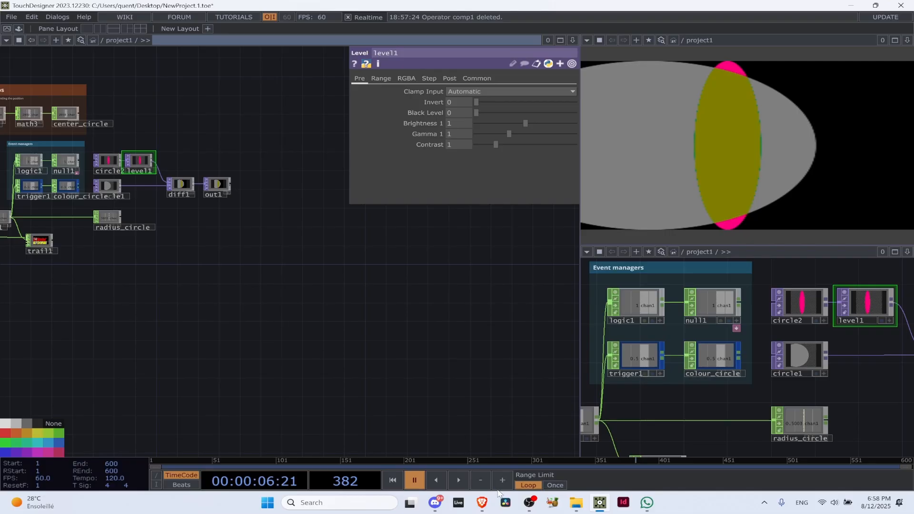
Switch to the Brave browser, look through the older posts on the artist's profile and return to TouchDesigner
mouse_move(480, 504)
scroll(185, 138, up, 5)
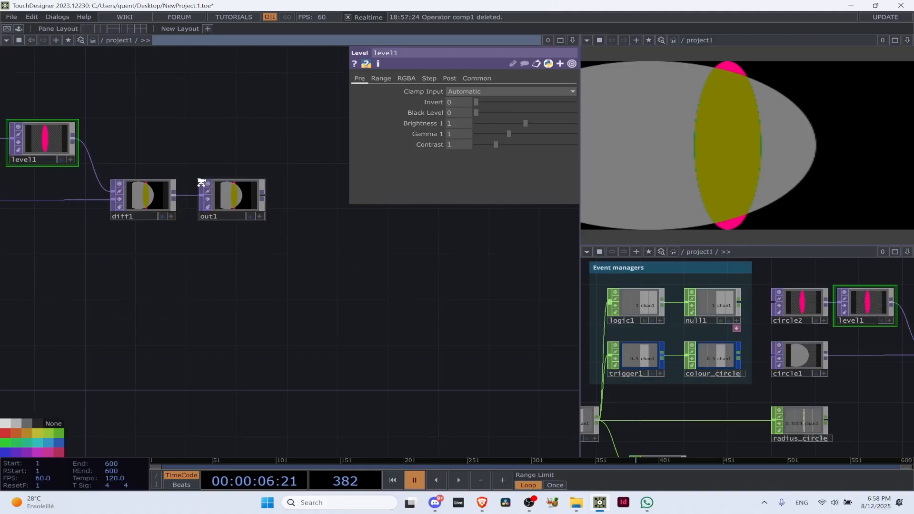
click(482, 503)
scroll(583, 333, down, 4)
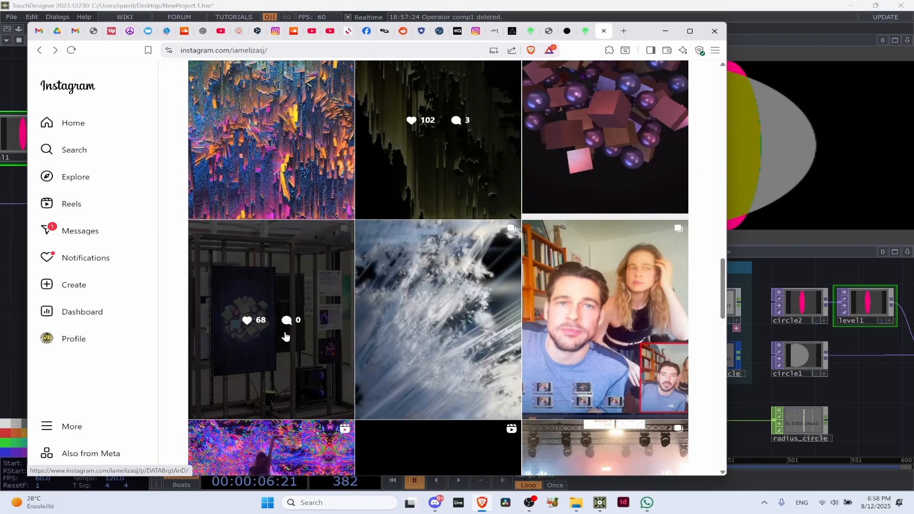
scroll(282, 341, down, 2)
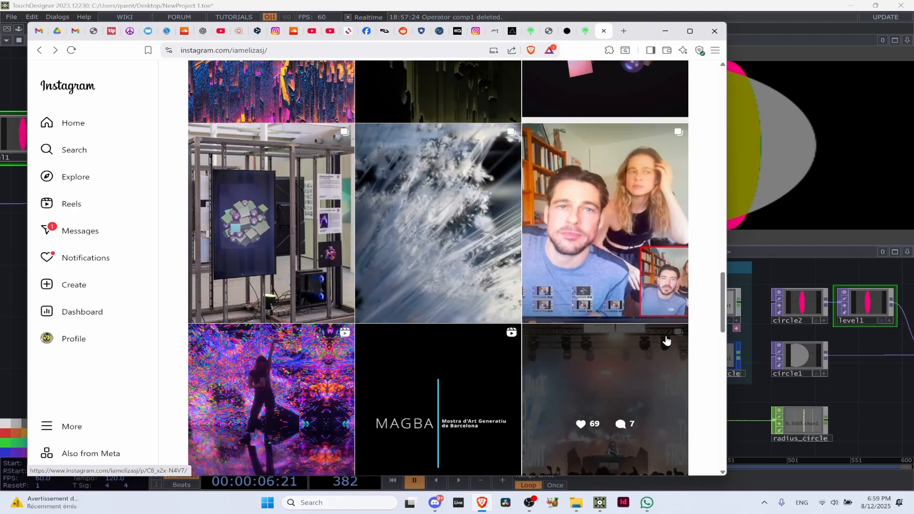
scroll(750, 367, down, 3)
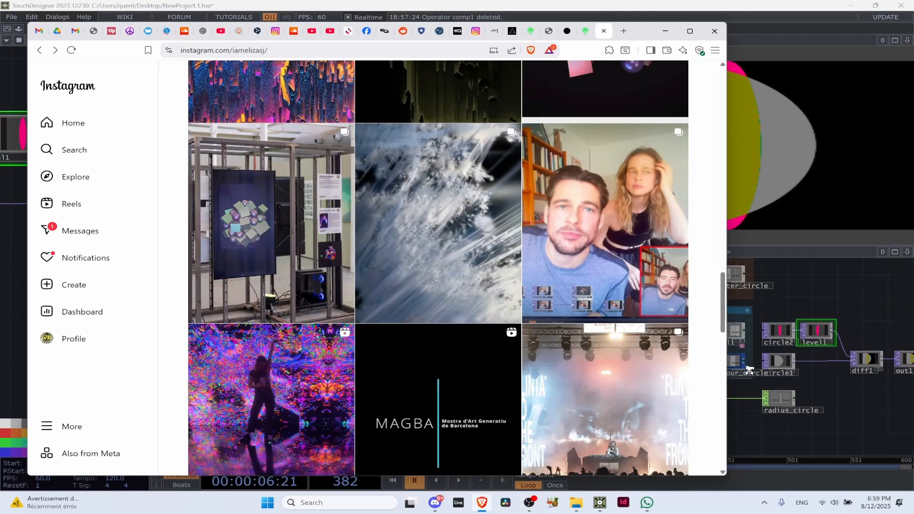
scroll(668, 467, down, 1)
scroll(809, 348, up, 3)
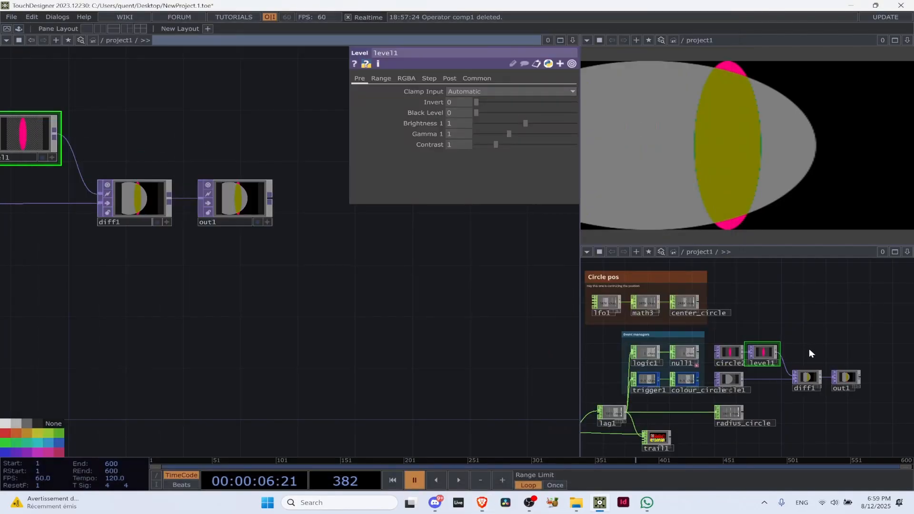
click(810, 348)
Switch to the Brave browser, revisit the pixel-sorted and most recent shader posts on the artist's profile, and return to TouchDesigner
click(481, 502)
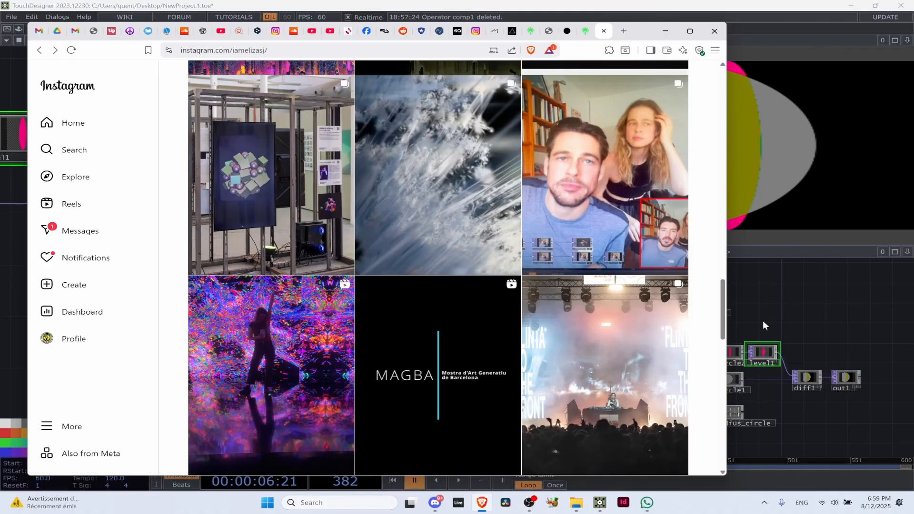
scroll(342, 274, up, 5)
scroll(384, 281, up, 5)
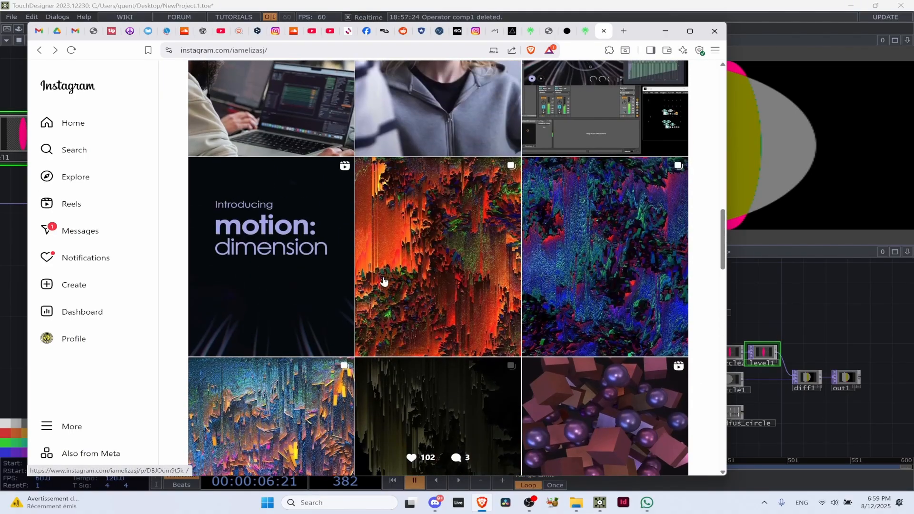
scroll(383, 283, up, 10)
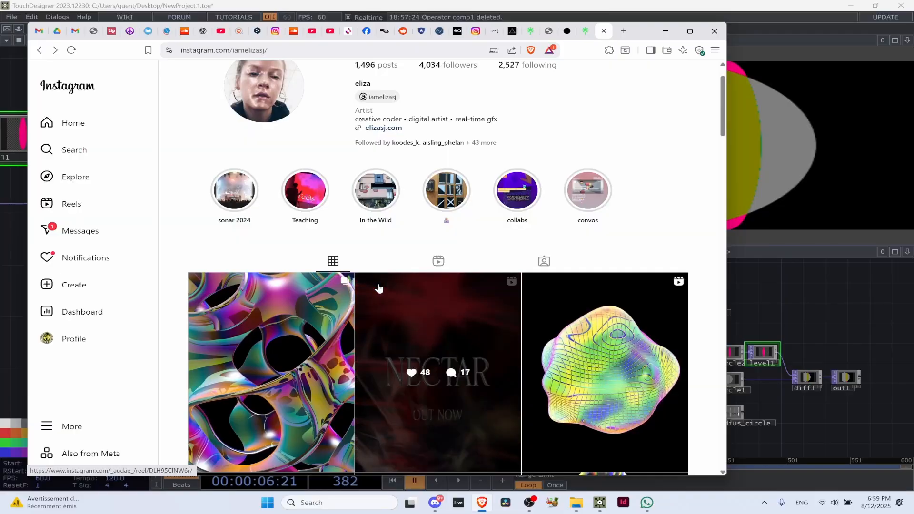
scroll(650, 328, down, 4)
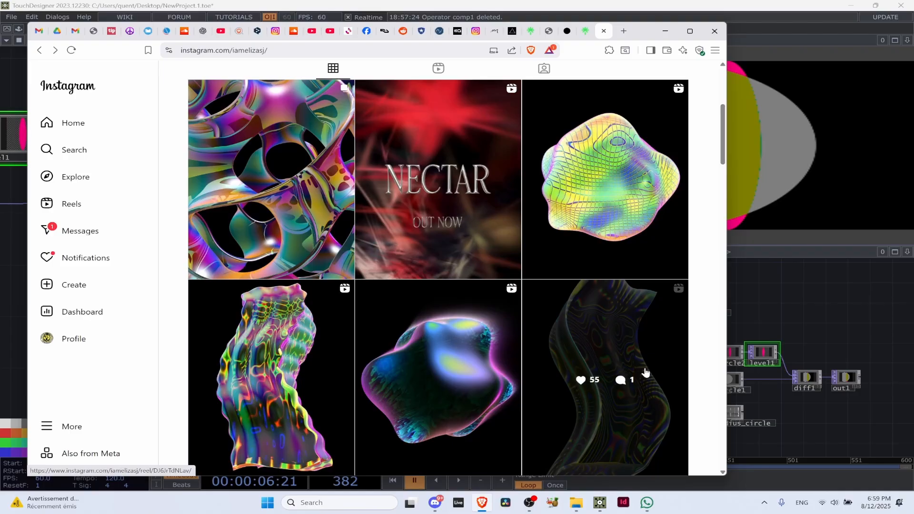
click(786, 337)
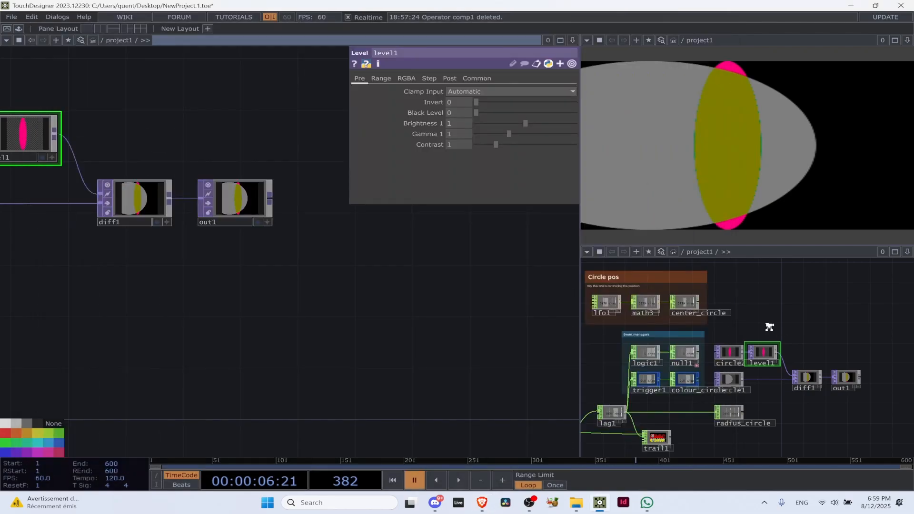
Review the project network from the Circle pos and Event managers groups through to diff1 and out1
scroll(779, 329, up, 4)
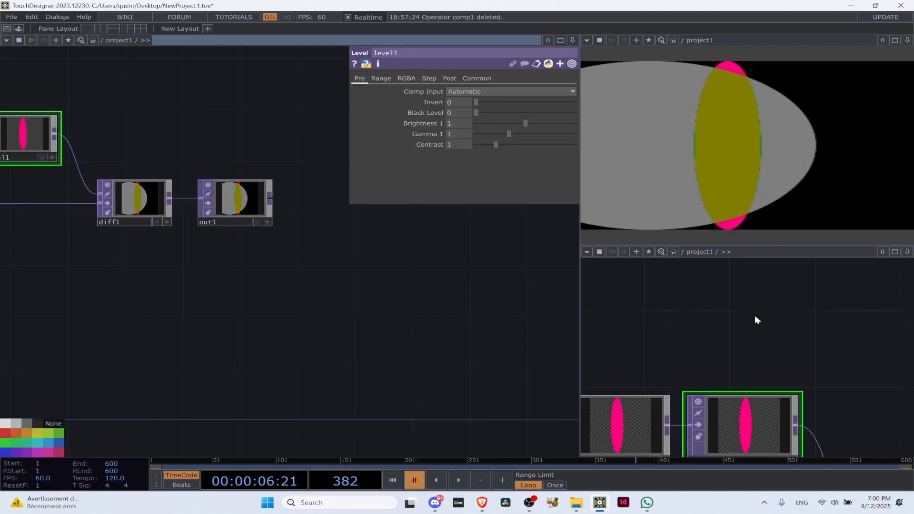
scroll(200, 276, down, 4)
scroll(147, 208, up, 5)
drag(152, 208, 366, 200)
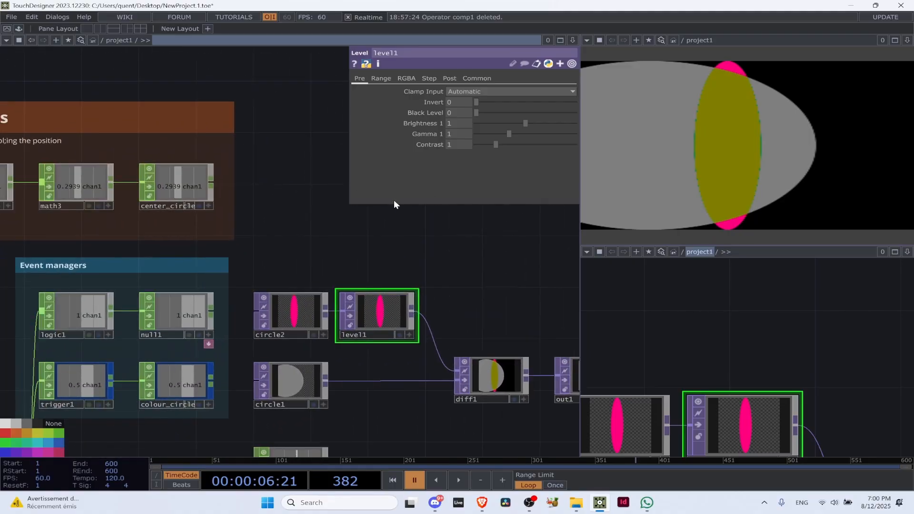
drag(260, 224, 306, 226)
scroll(306, 227, down, 5)
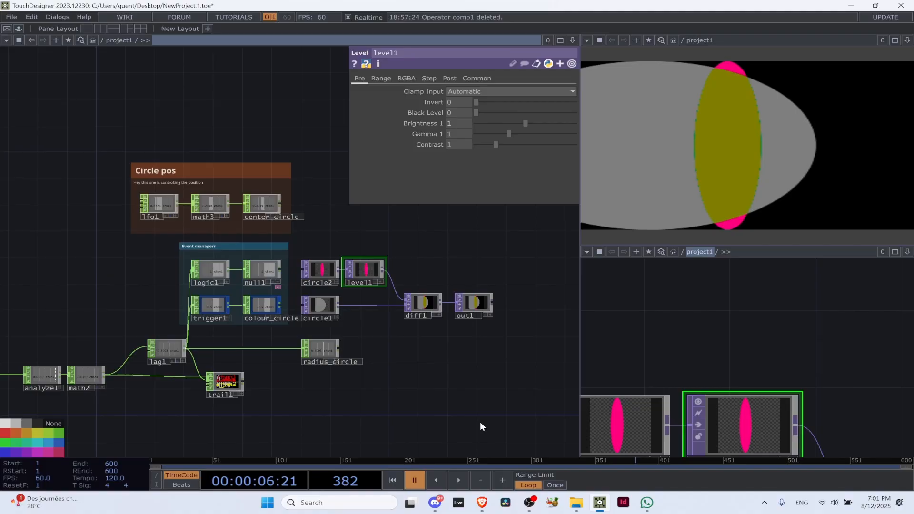
Switch to the Touch Designer Courses call in Discord and bring up the OBS recording window
click(435, 502)
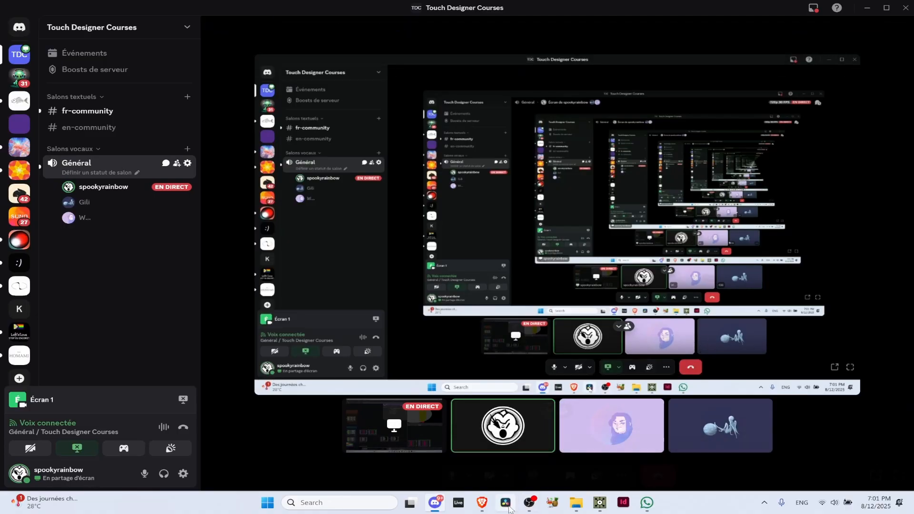
click(528, 502)
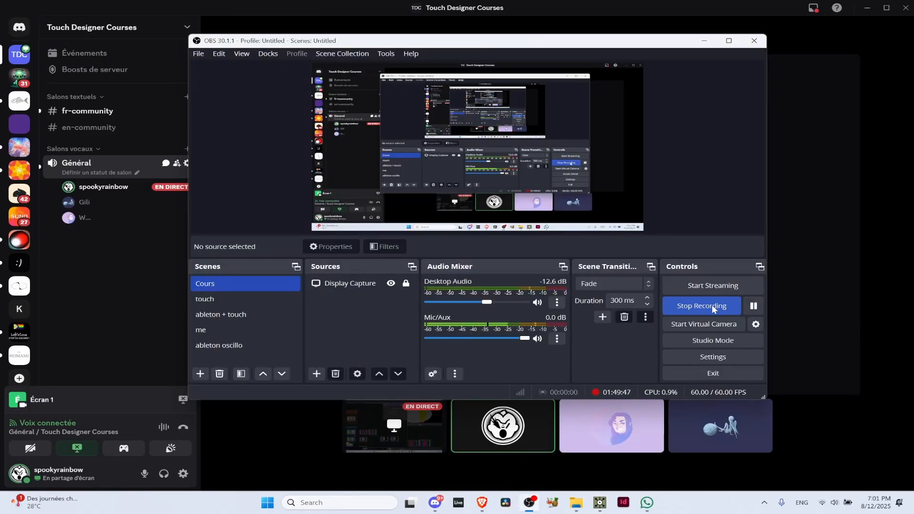